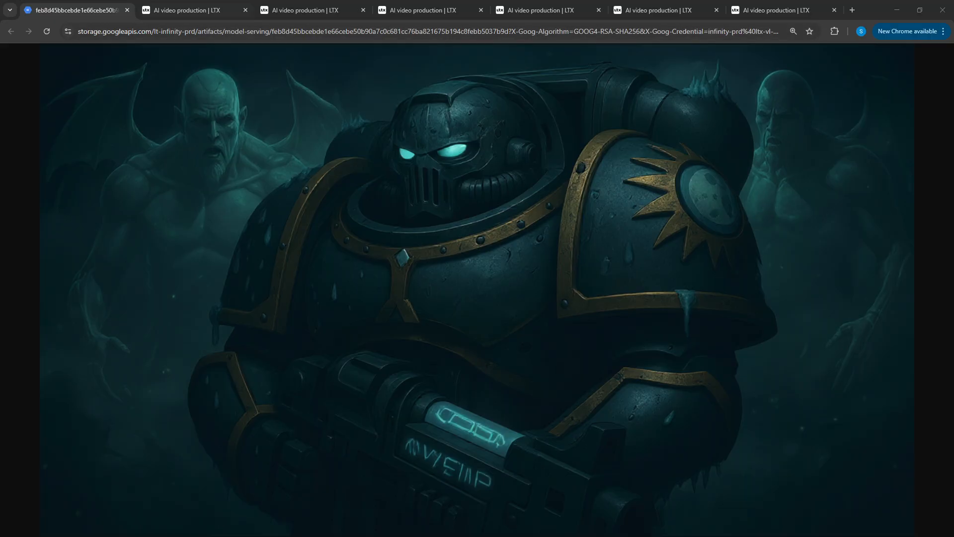
# Step: Review the imported script's project settings and Scene 1 in the LTX storyboard project, and continue to its settings and cast
pyautogui.click(202, 19)
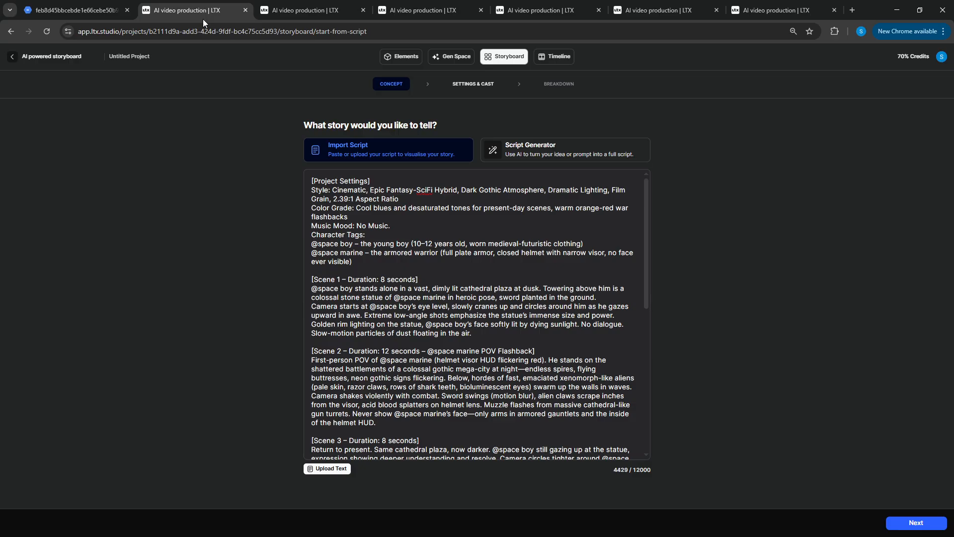
pyautogui.moveTo(312, 181); pyautogui.dragTo(472, 351)
pyautogui.click(720, 326)
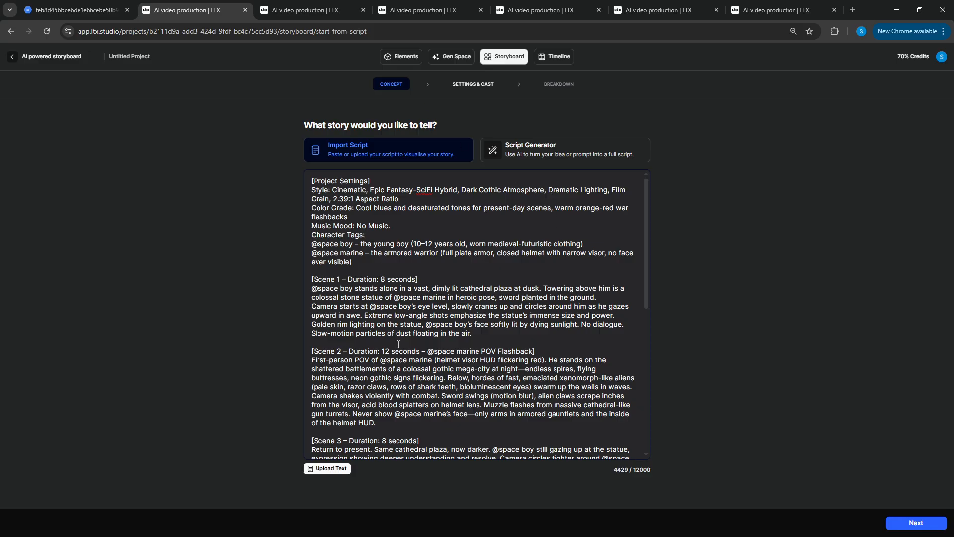
pyautogui.click(915, 522)
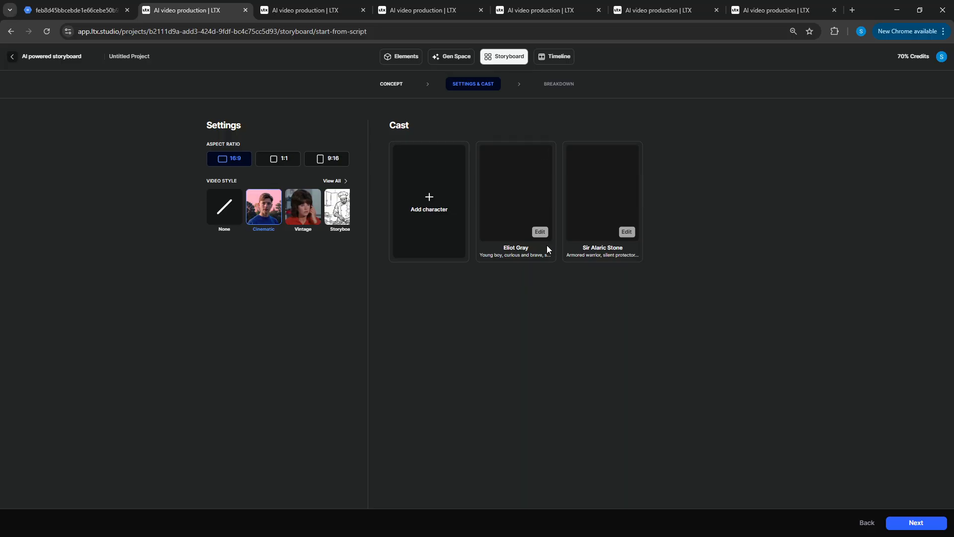
# Step: Check the blank form for adding a cast character, cancel it, and open the project's Elements collection
pyautogui.click(427, 209)
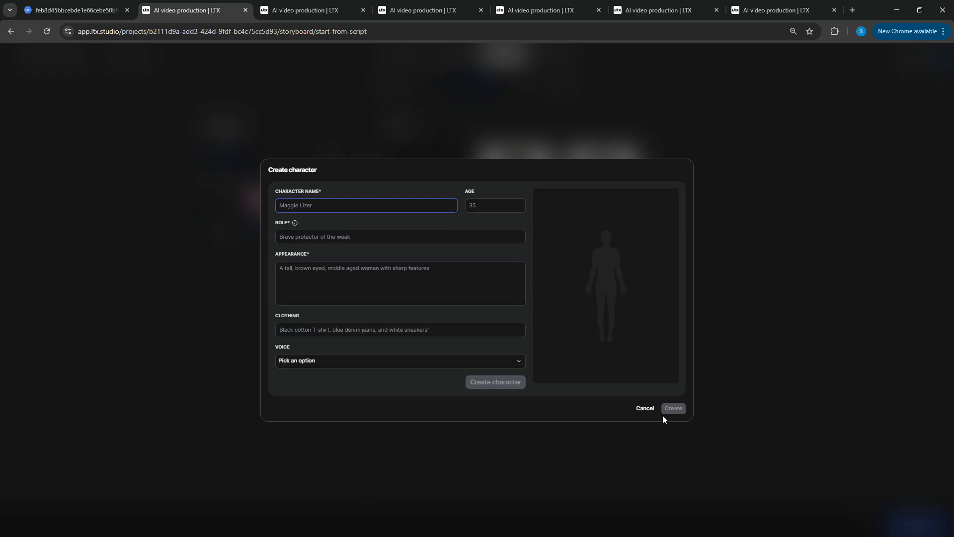
pyautogui.click(649, 412)
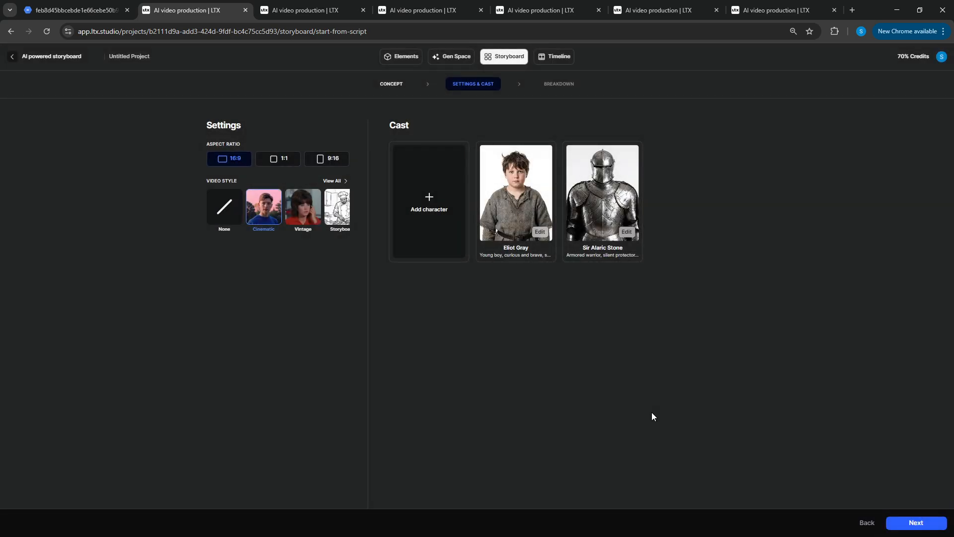
pyautogui.click(399, 61)
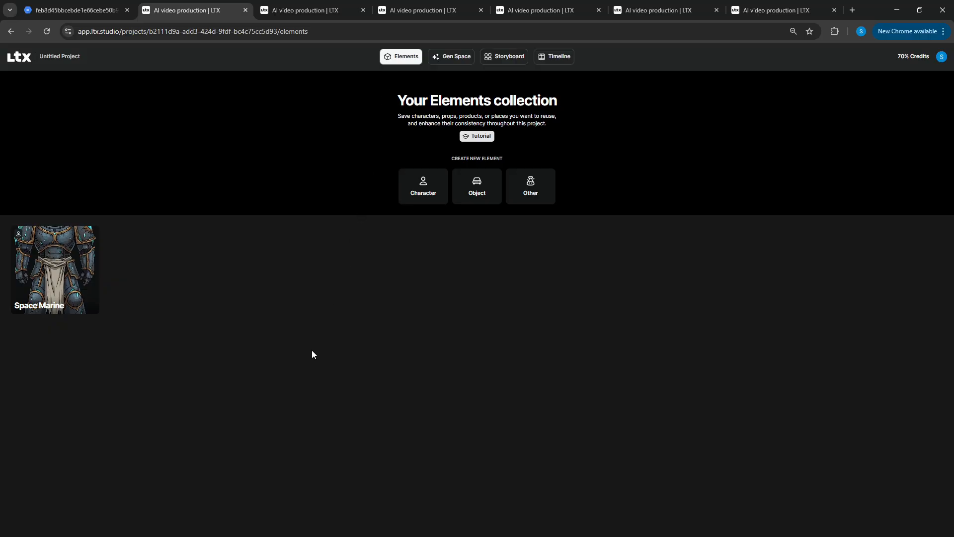
pyautogui.moveTo(49, 277)
pyautogui.click(423, 174)
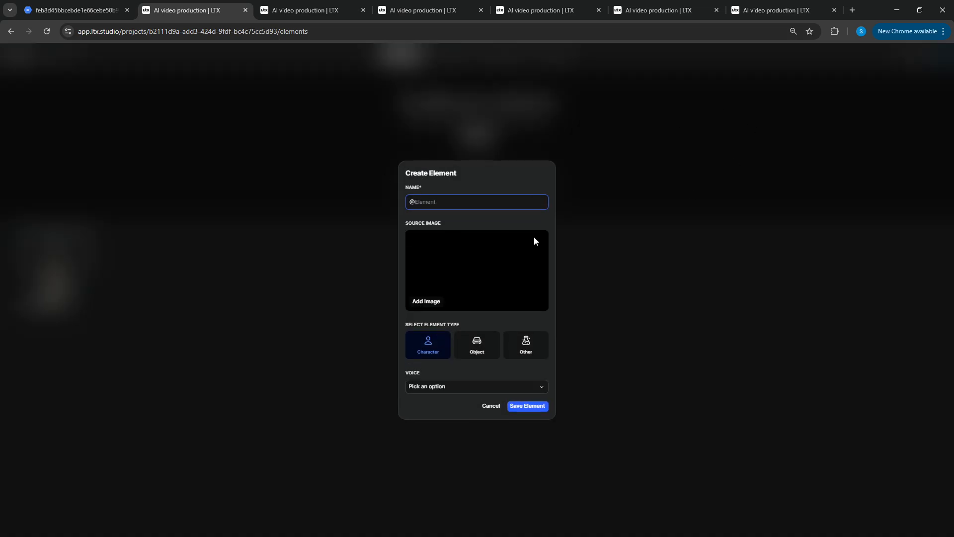
pyautogui.click(433, 307)
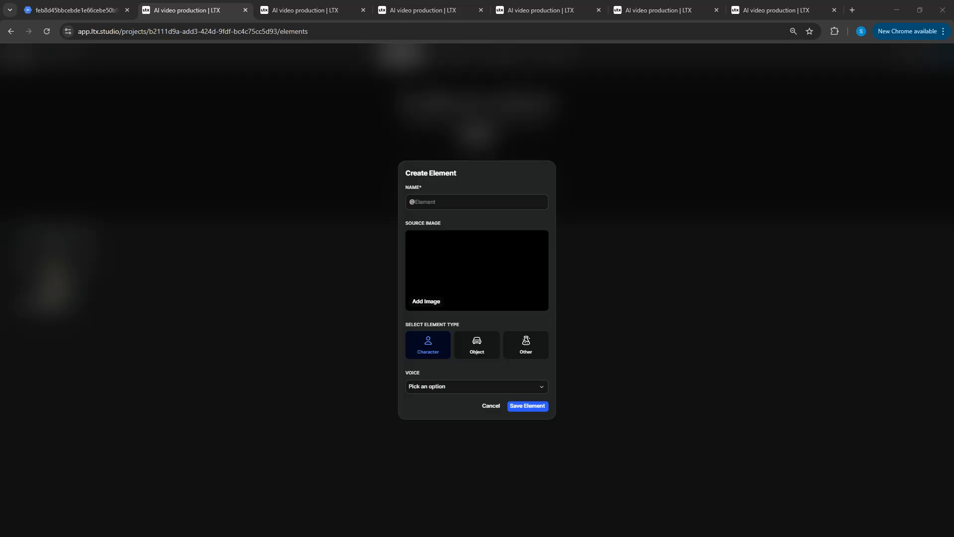
pyautogui.click(630, 411)
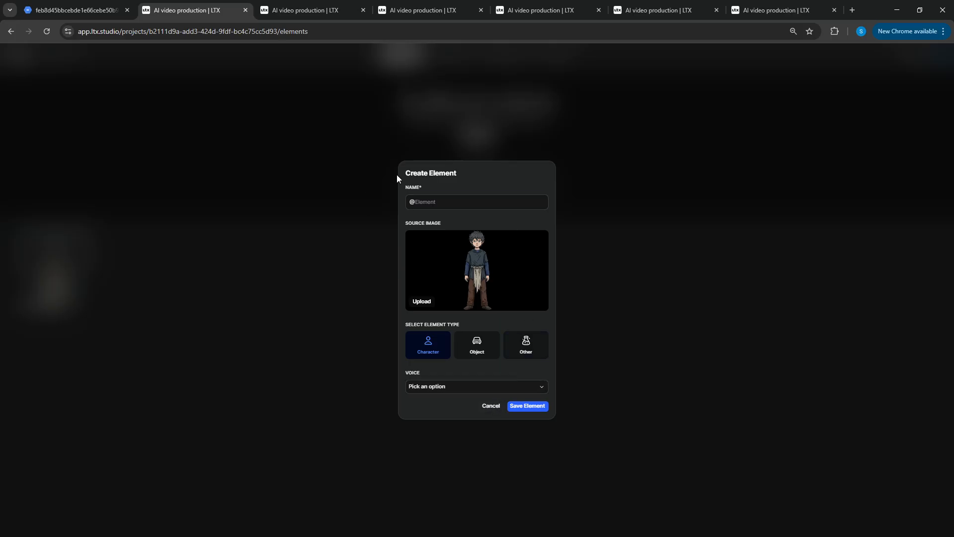
pyautogui.click(491, 406)
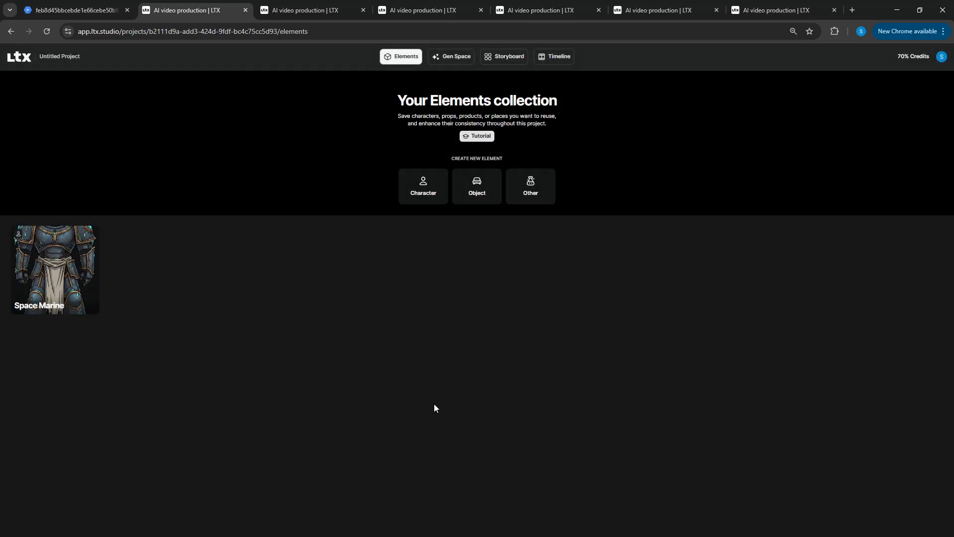
pyautogui.click(432, 186)
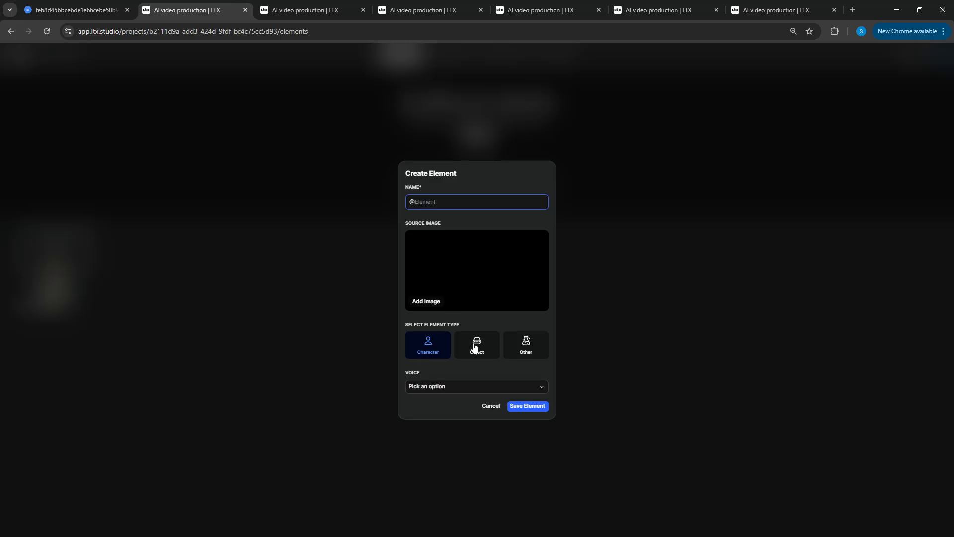
pyautogui.click(490, 406)
pyautogui.moveTo(66, 246)
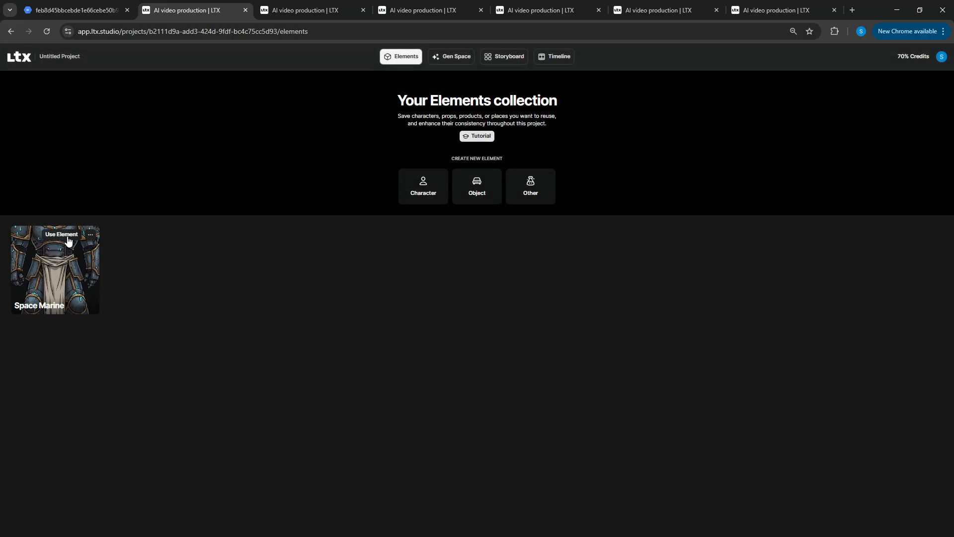
# Step: Create a character element named "back" from the image showing the space marine from behind, and save it
pyautogui.click(423, 194)
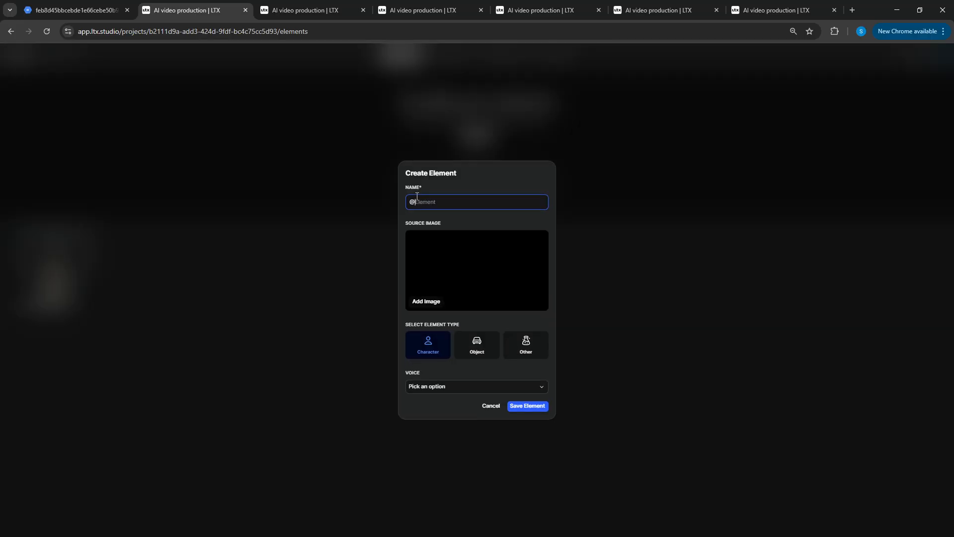
pyautogui.click(424, 304)
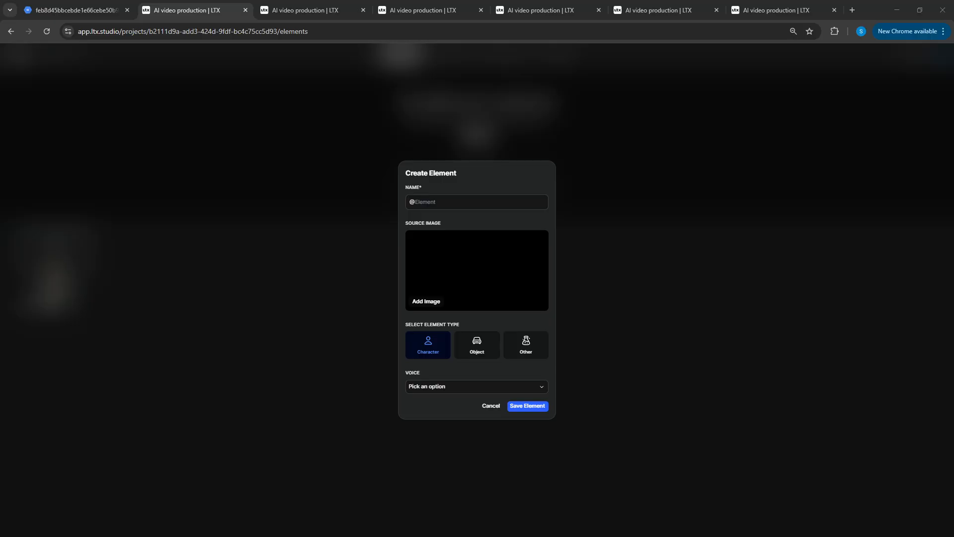
pyautogui.doubleClick(633, 412)
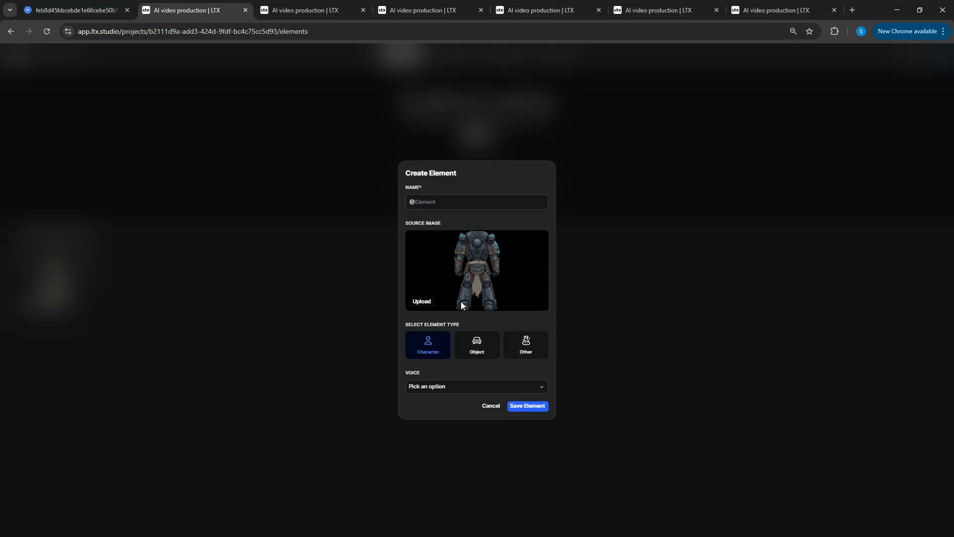
pyautogui.click(432, 198)
pyautogui.write('k')
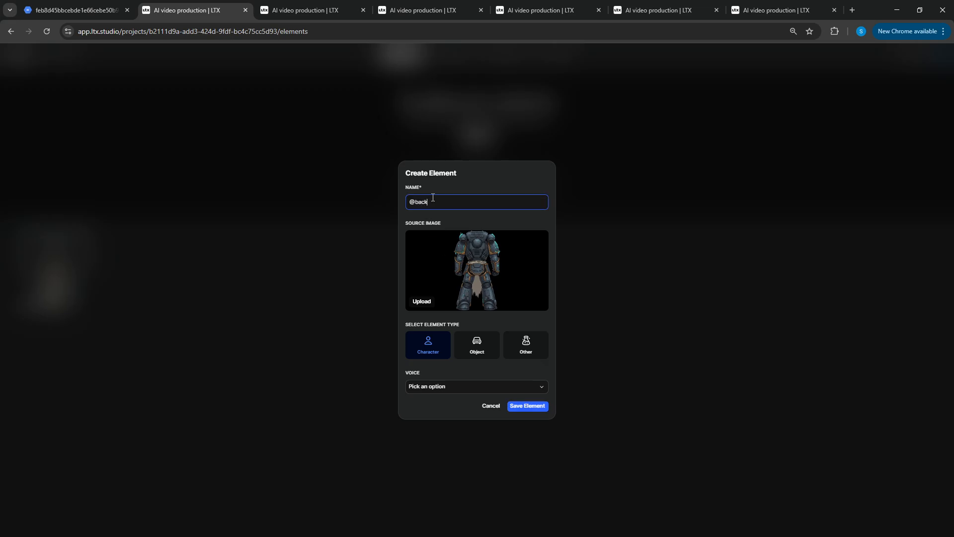
pyautogui.click(528, 406)
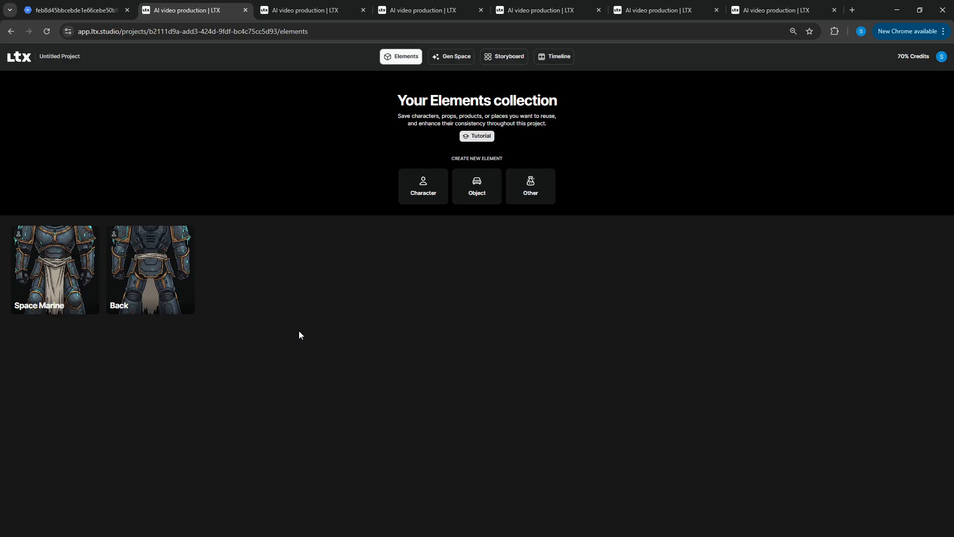
# Step: Switch to the Looking Up project's storyboard and examine the images and prompts of Scenes 1 to 5
pyautogui.click(321, 10)
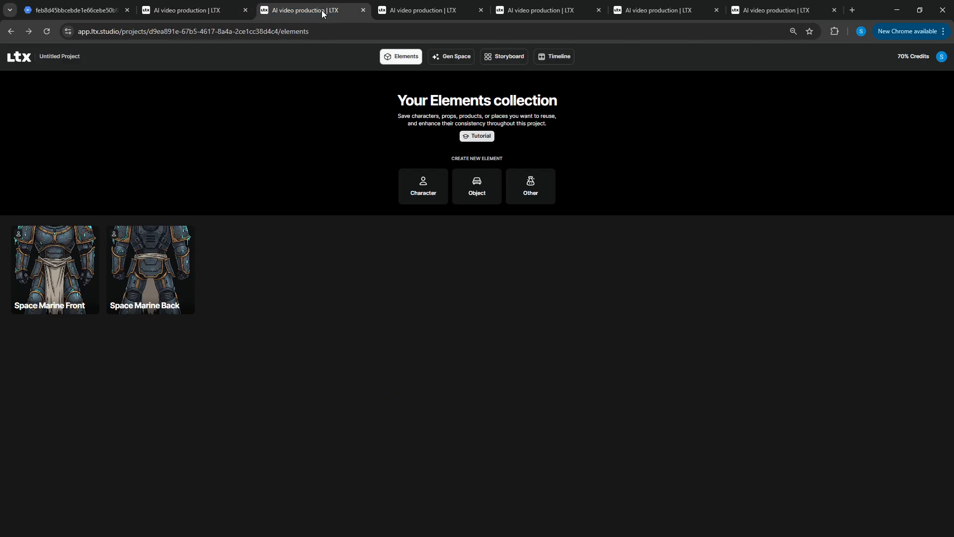
pyautogui.click(410, 15)
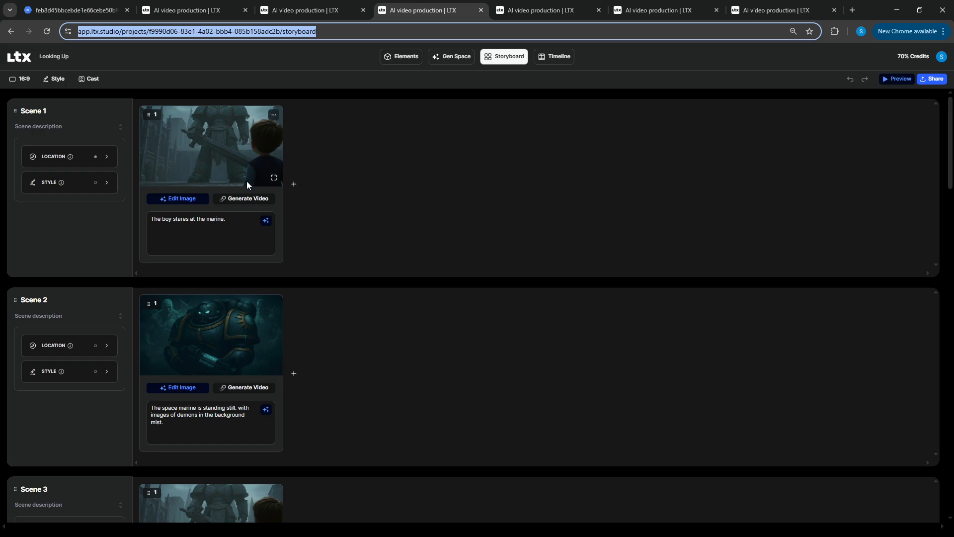
pyautogui.scroll(-1, 255, 251)
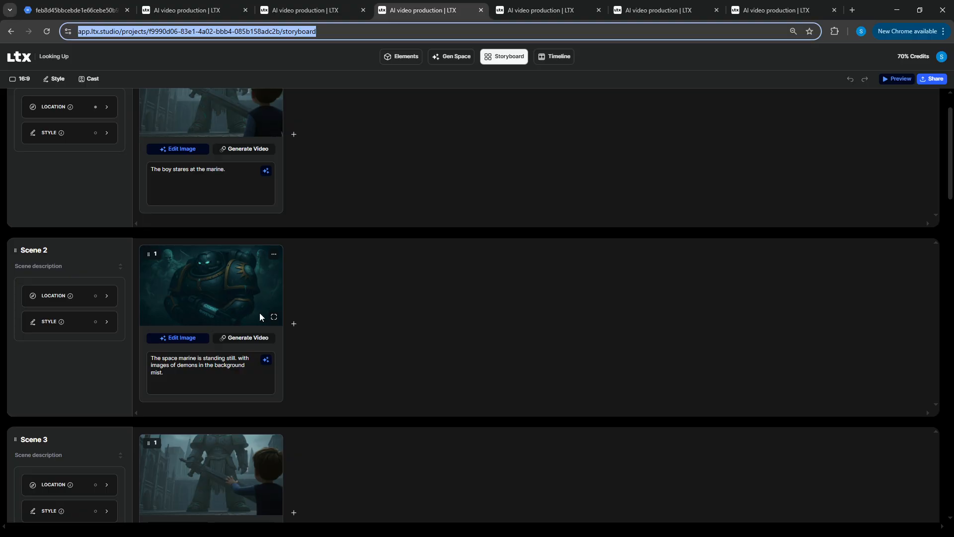
pyautogui.scroll(-2, 217, 309)
pyautogui.scroll(-1, 217, 312)
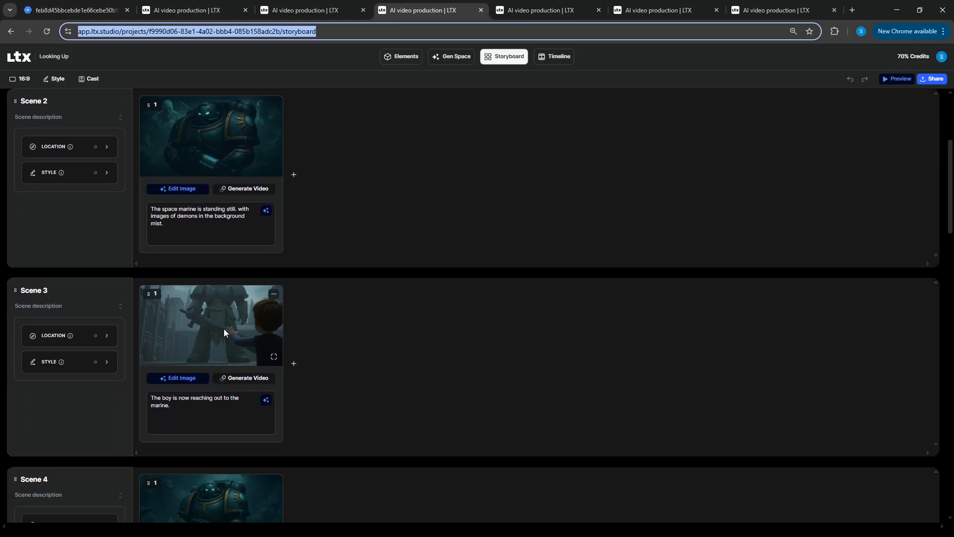
pyautogui.scroll(-5, 225, 326)
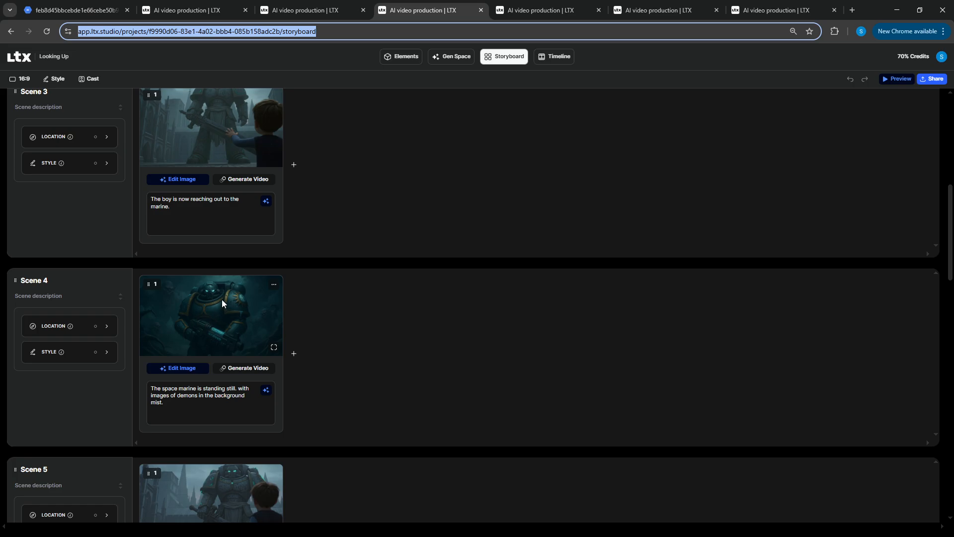
pyautogui.scroll(-2, 222, 300)
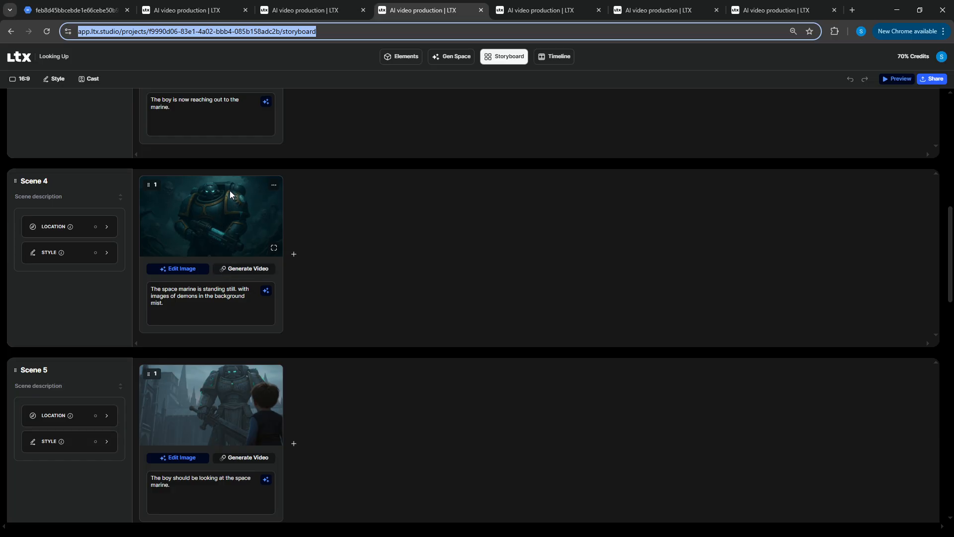
pyautogui.scroll(-2, 228, 221)
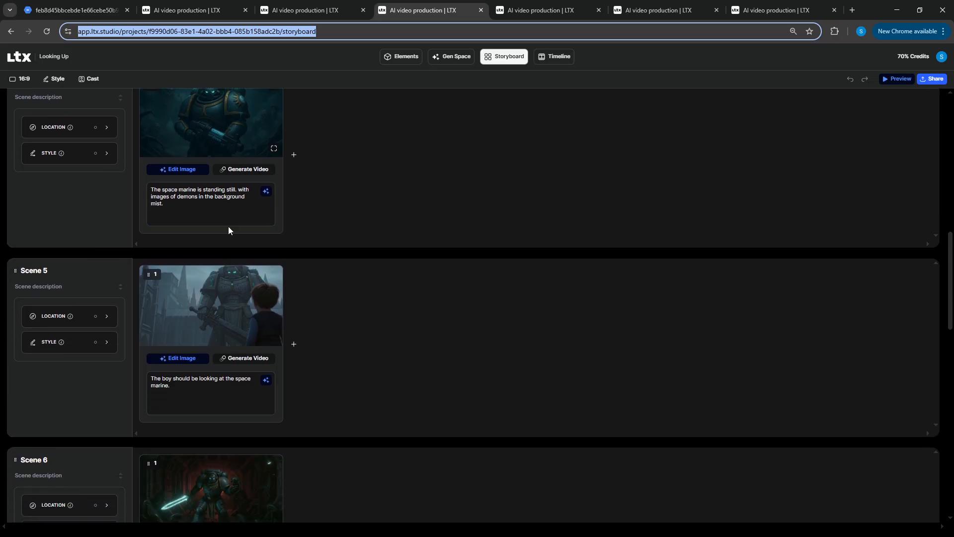
pyautogui.scroll(-1, 228, 226)
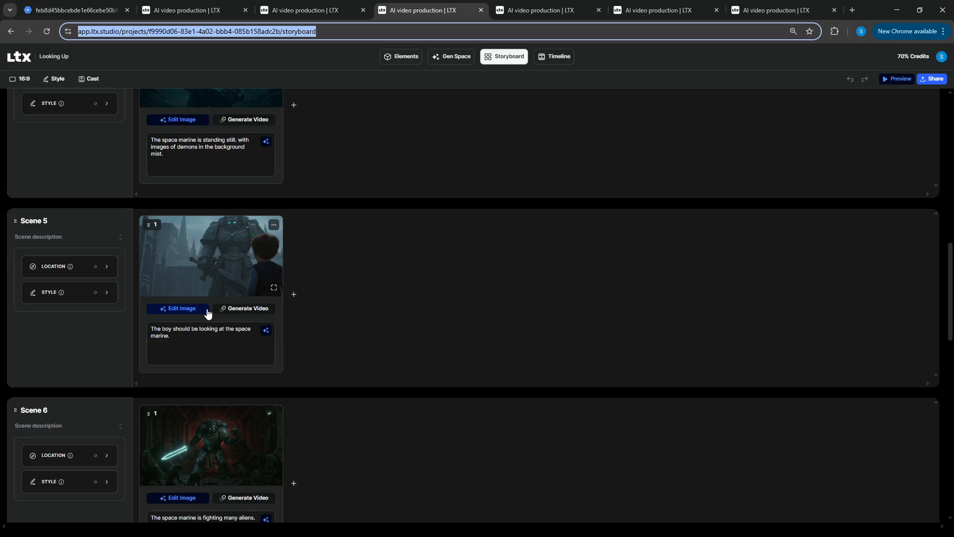
# Step: Compare the boy and space marine shots with the fight scenes in Scenes 4 to 8 of the storyboard
pyautogui.scroll(2, 205, 297)
pyautogui.scroll(-2, 204, 299)
pyautogui.scroll(-2, 233, 226)
pyautogui.scroll(2, 234, 227)
pyautogui.scroll(-2, 208, 226)
pyautogui.scroll(-1, 209, 225)
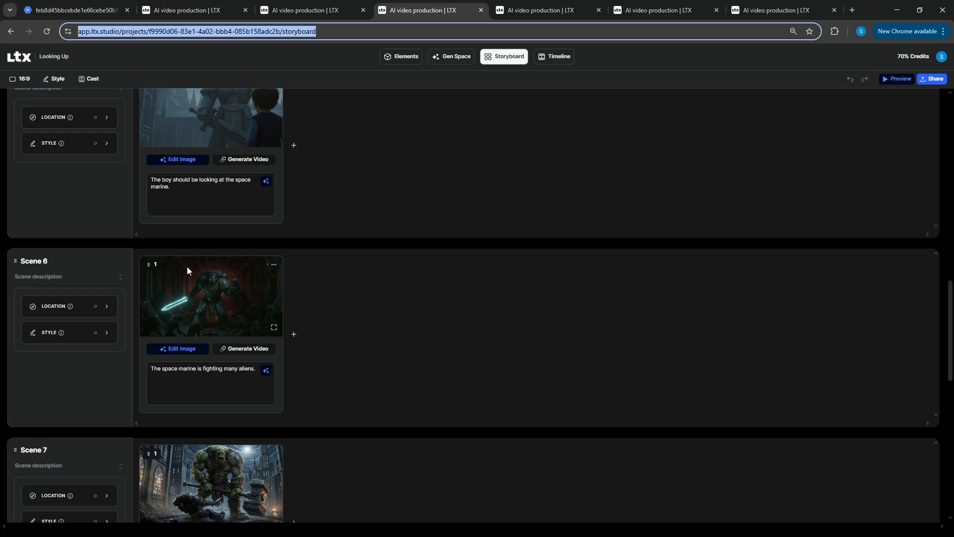
pyautogui.scroll(-1, 187, 269)
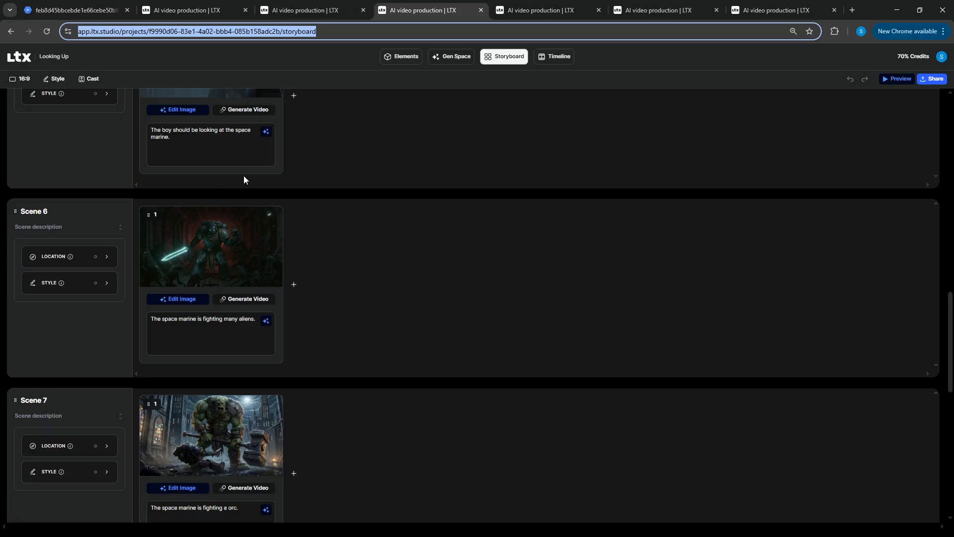
pyautogui.scroll(1, 228, 267)
pyautogui.scroll(-1, 211, 283)
pyautogui.scroll(-1, 236, 267)
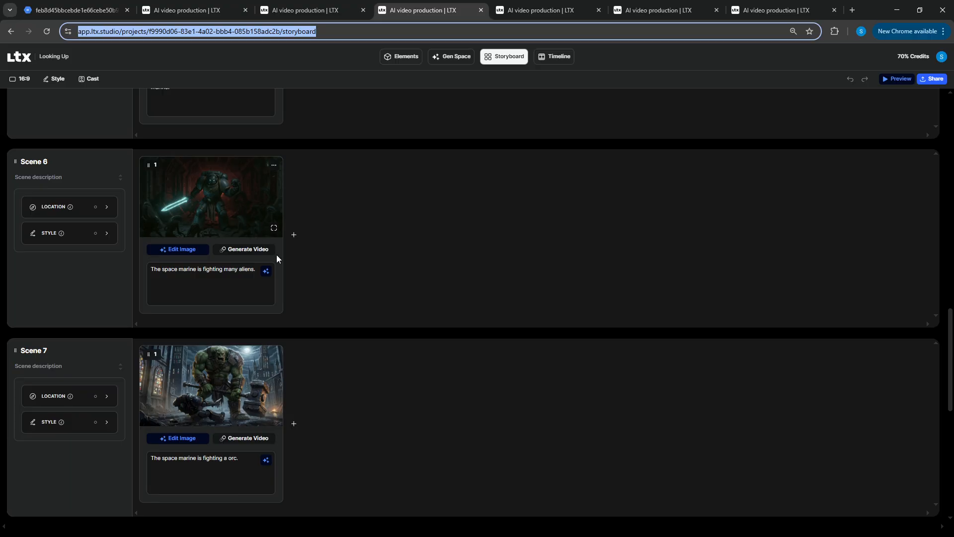
pyautogui.scroll(4, 272, 251)
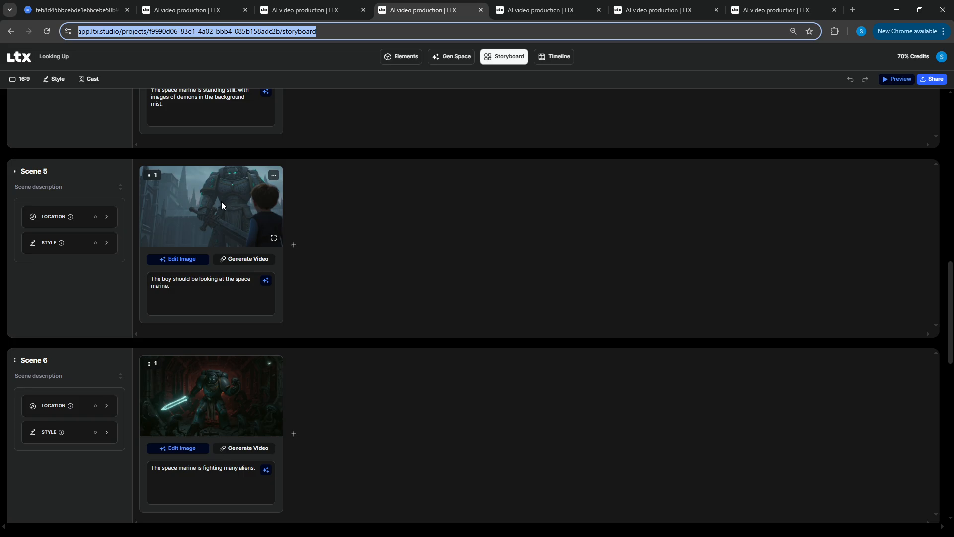
pyautogui.scroll(-4, 222, 201)
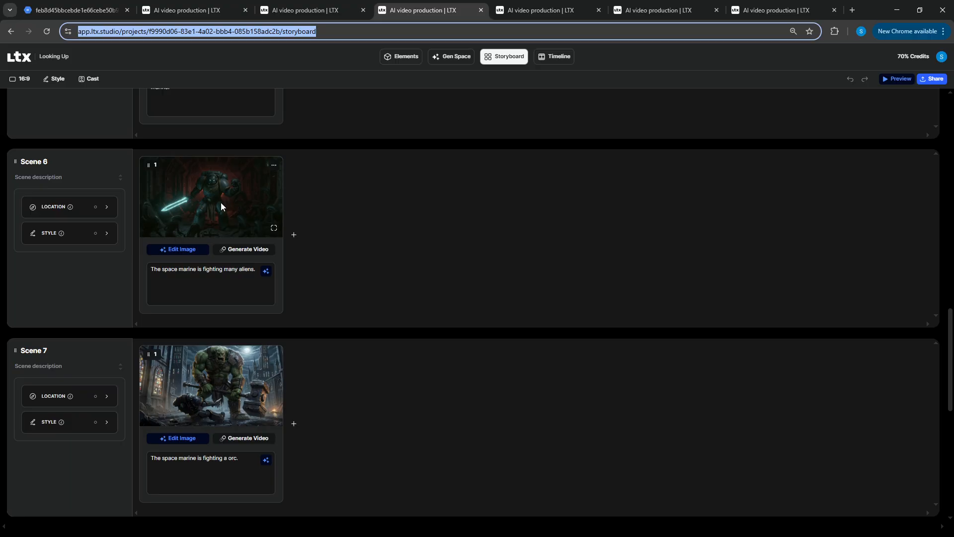
pyautogui.scroll(-4, 236, 195)
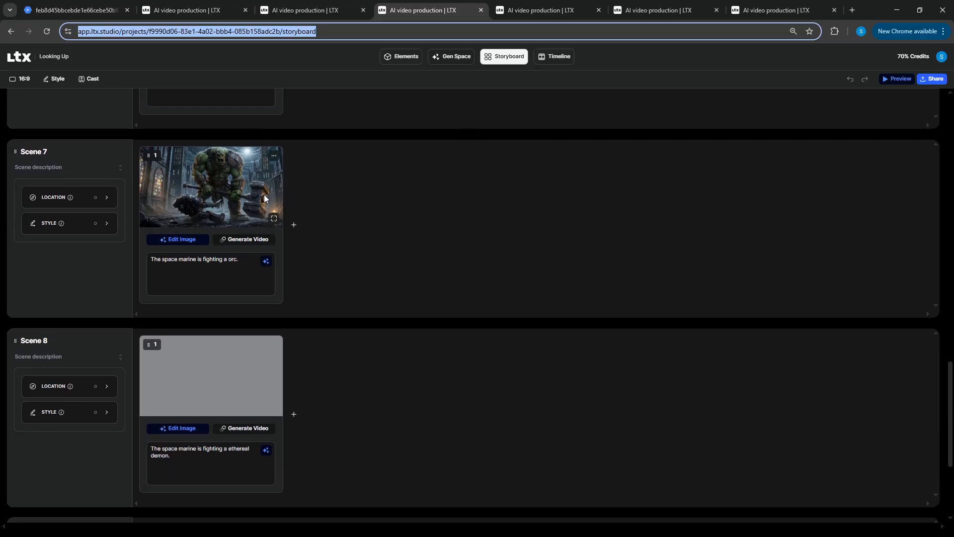
# Step: View the enlarged images of the Scene 7 orc fight and the Scene 6 alien fight
pyautogui.click(274, 218)
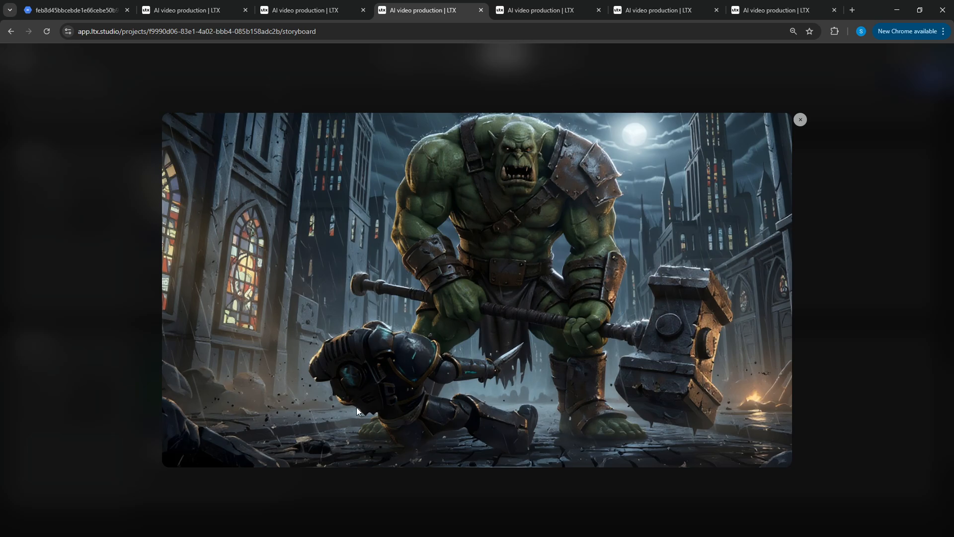
pyautogui.click(799, 120)
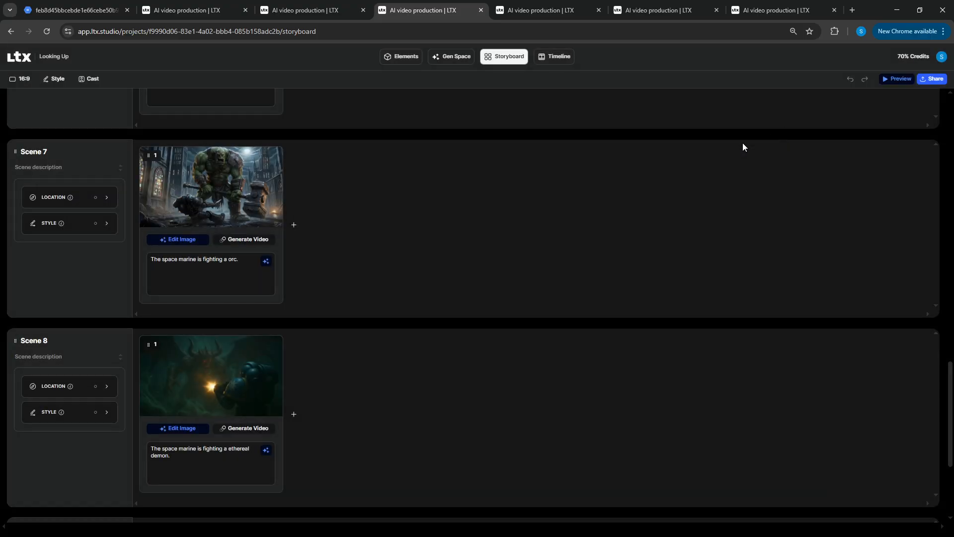
pyautogui.scroll(5, 336, 276)
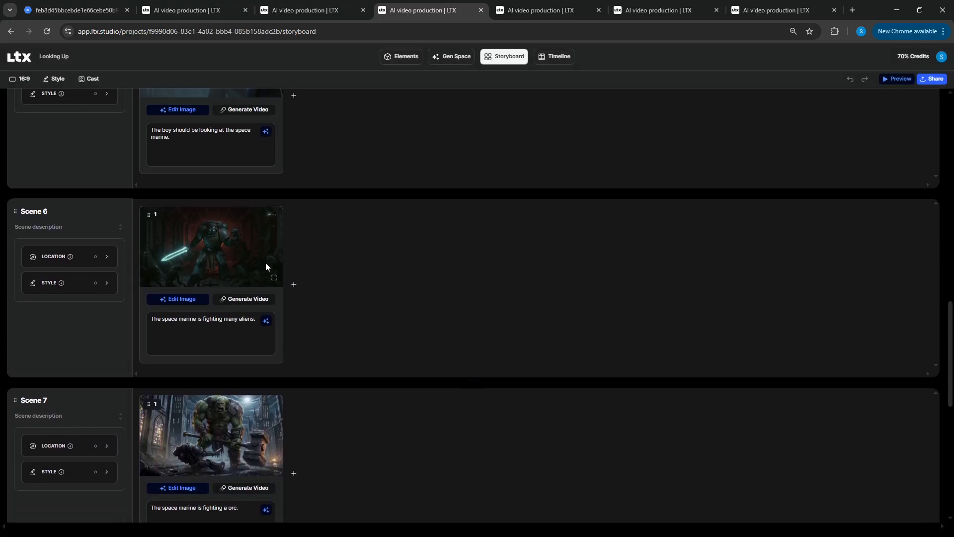
pyautogui.click(274, 281)
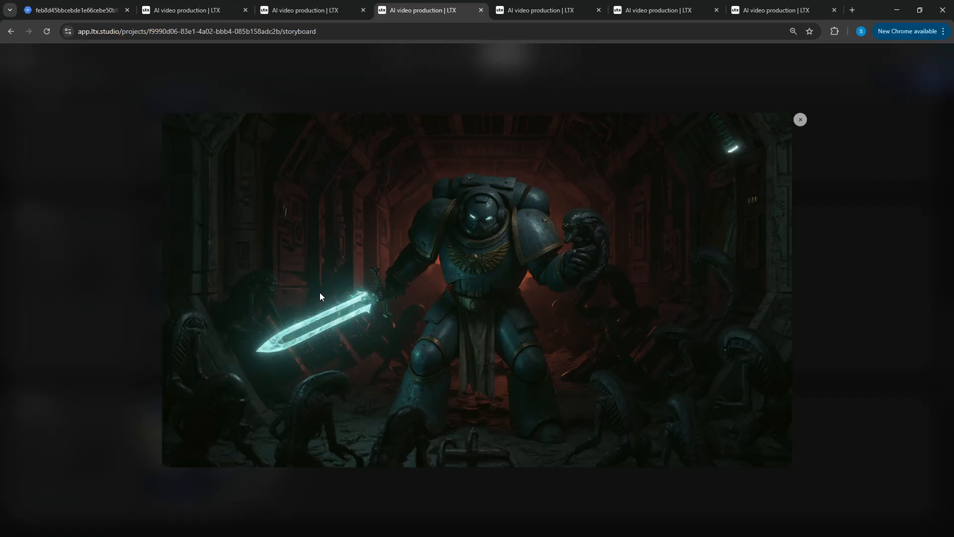
# Step: Close the enlarged Scene 6 image and examine the images and prompts of Scenes 7 to 9
pyautogui.click(800, 121)
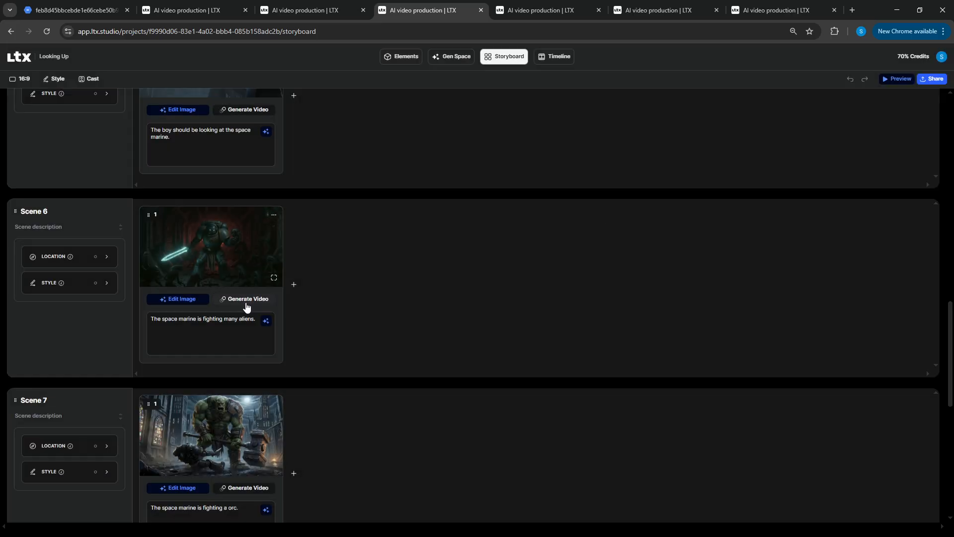
pyautogui.scroll(-3, 258, 293)
pyautogui.scroll(-3, 288, 320)
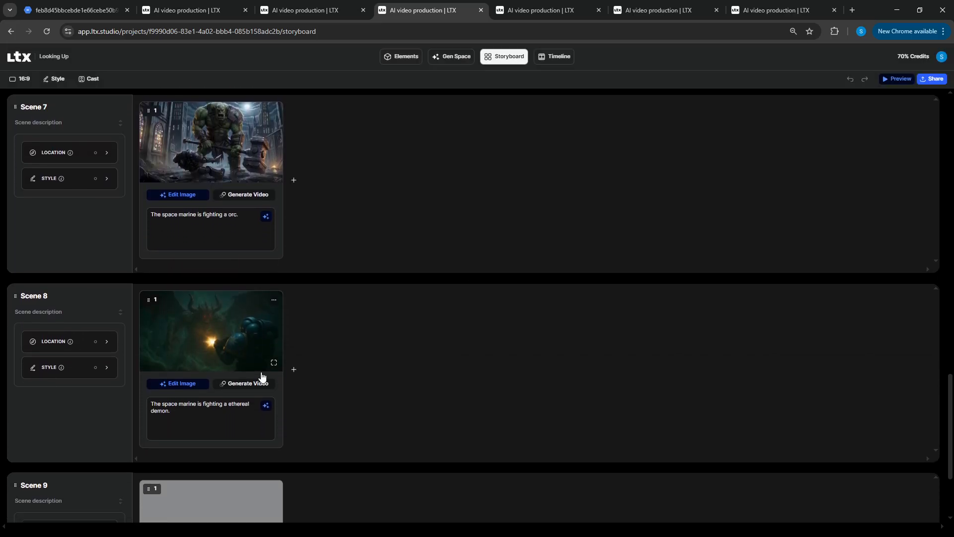
pyautogui.scroll(-1, 262, 376)
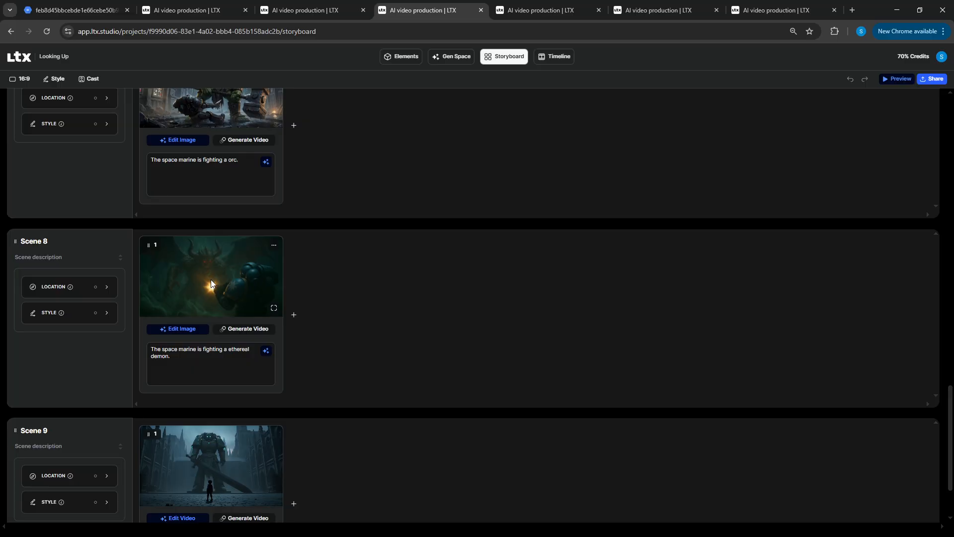
pyautogui.scroll(-1, 252, 275)
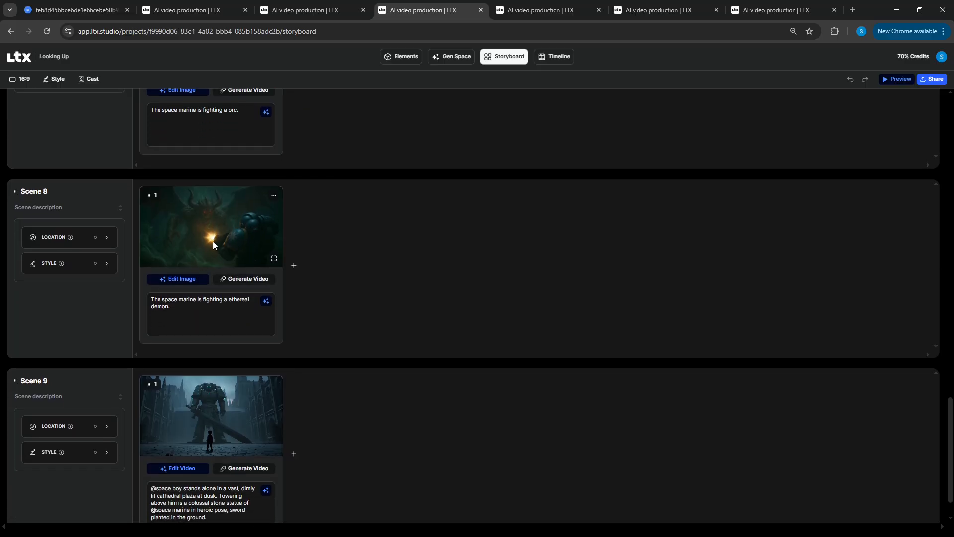
pyautogui.scroll(-1, 213, 240)
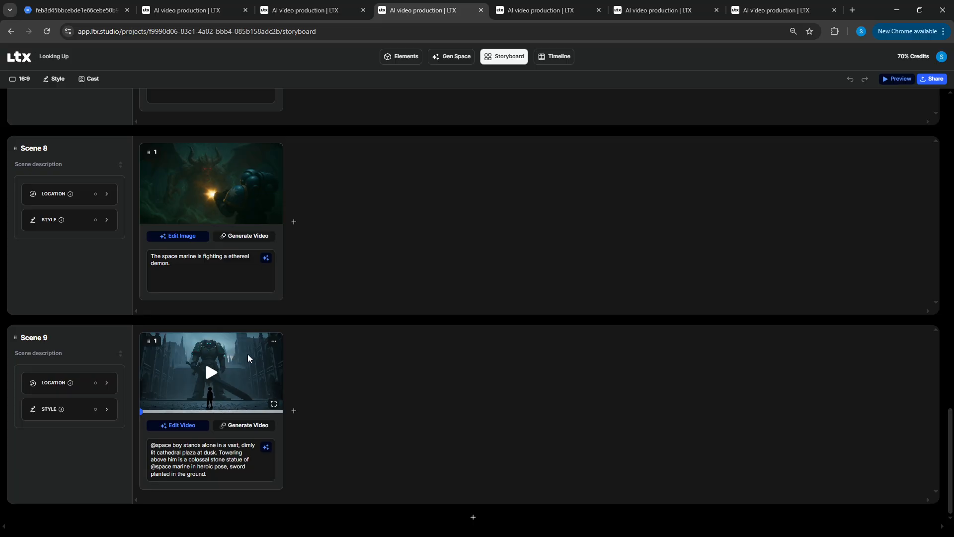
# Step: View the Scene 9 video shot of the boy before the giant statue enlarged, and return to the storyboard
pyautogui.click(274, 403)
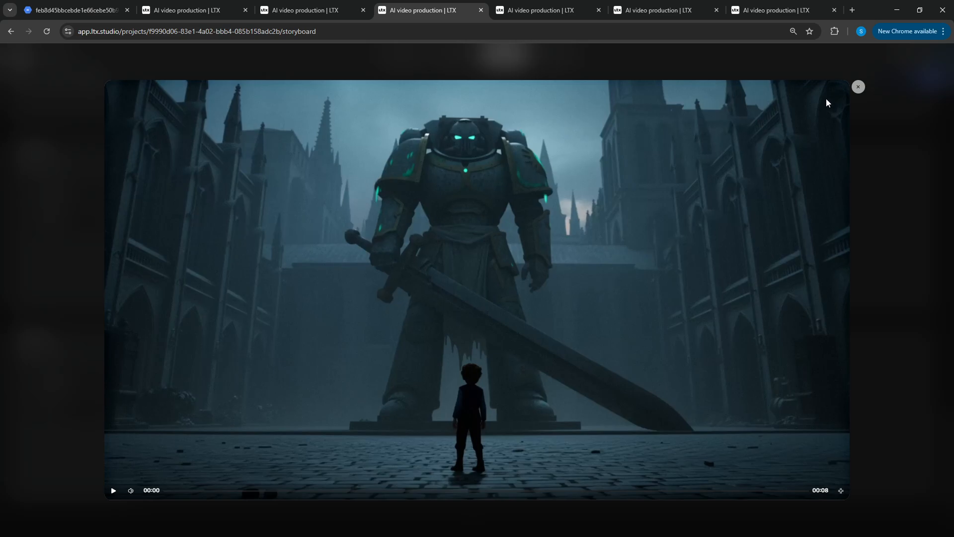
pyautogui.click(859, 88)
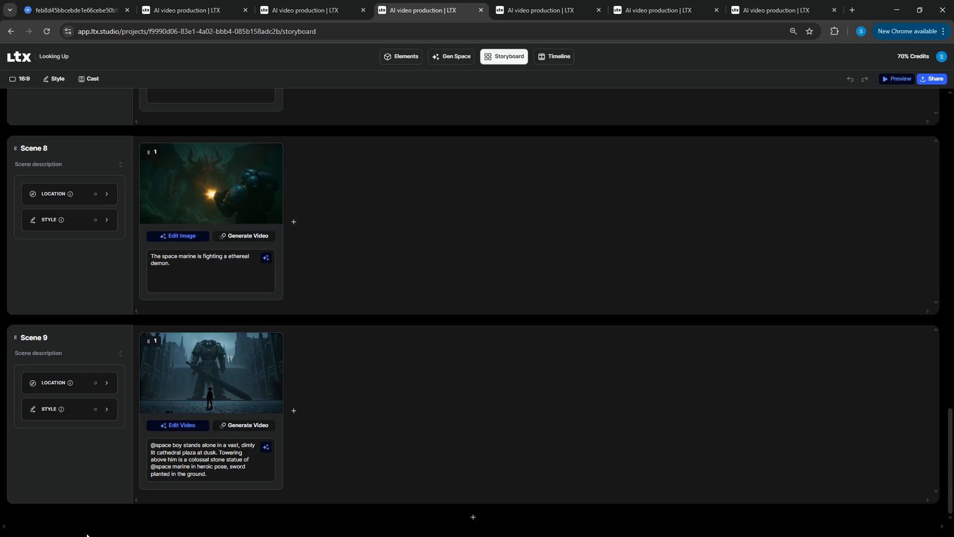
pyautogui.moveTo(246, 372)
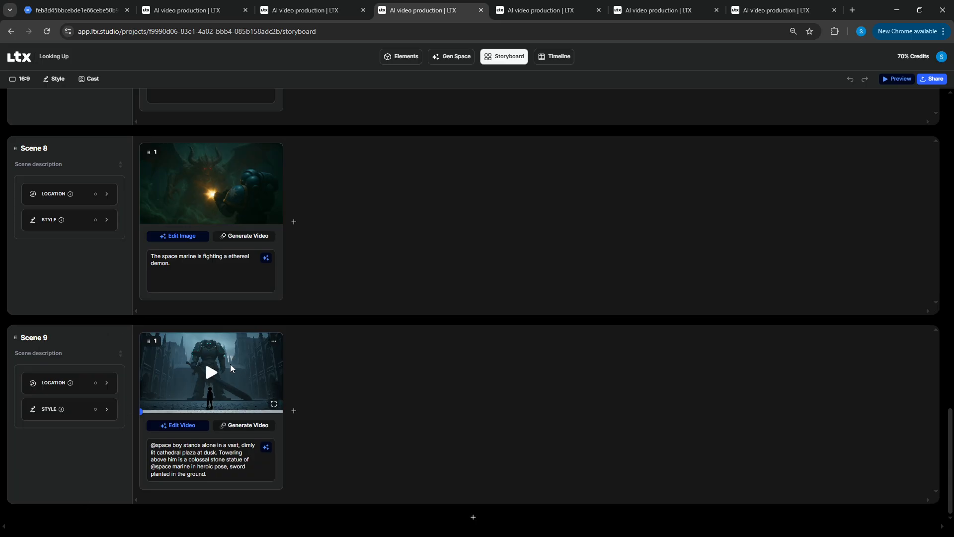
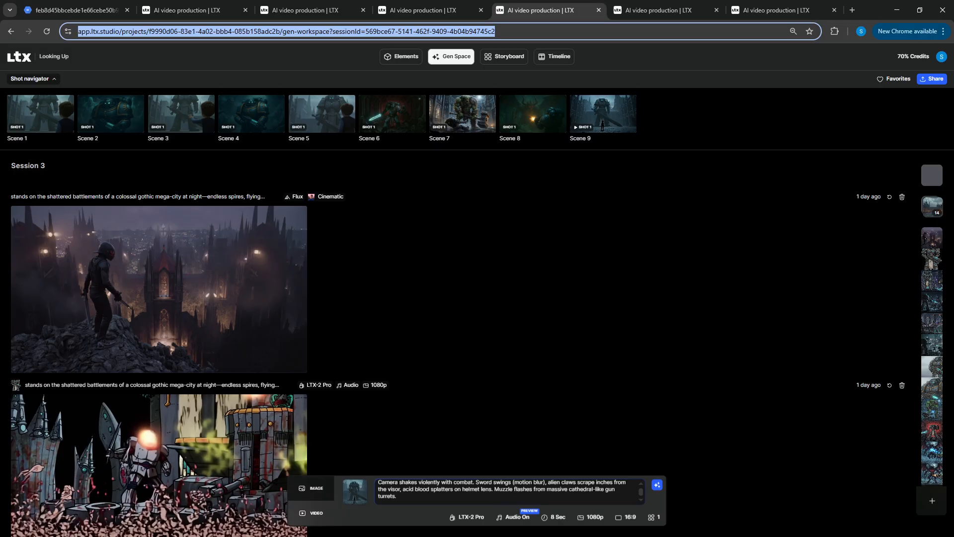
# Step: Check Session 1 in the Looking Up project's Gen Space, switch to Session 2 and examine its first Flux cathedral plaza images
pyautogui.click(928, 182)
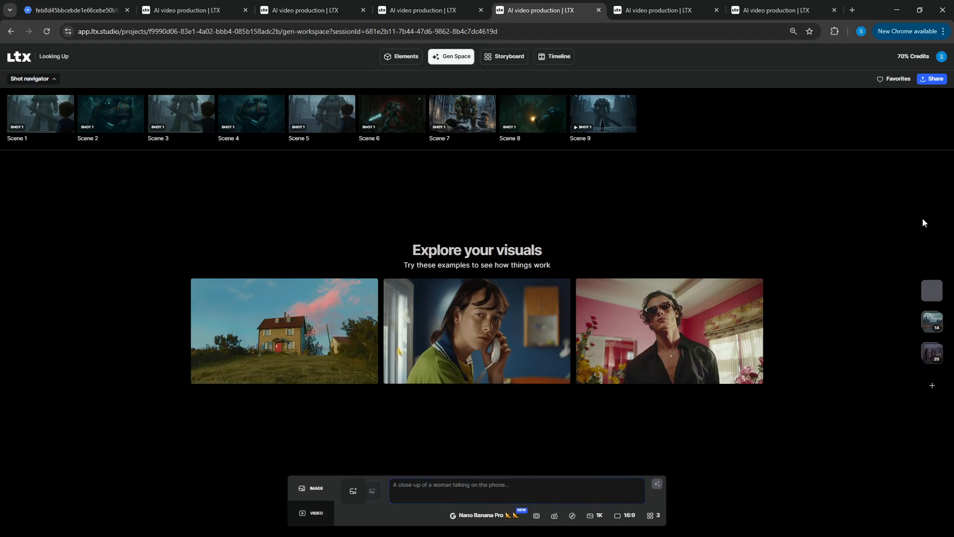
pyautogui.moveTo(869, 301)
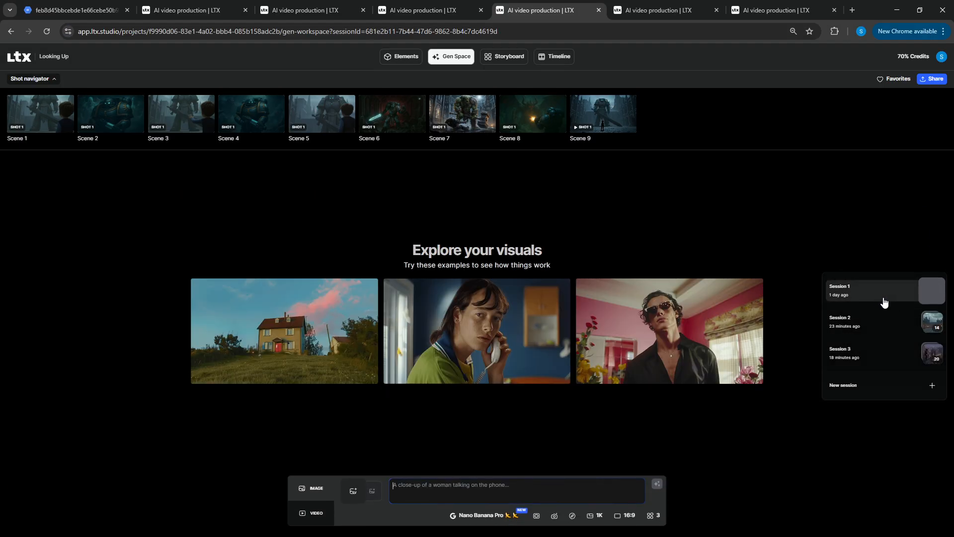
pyautogui.click(929, 322)
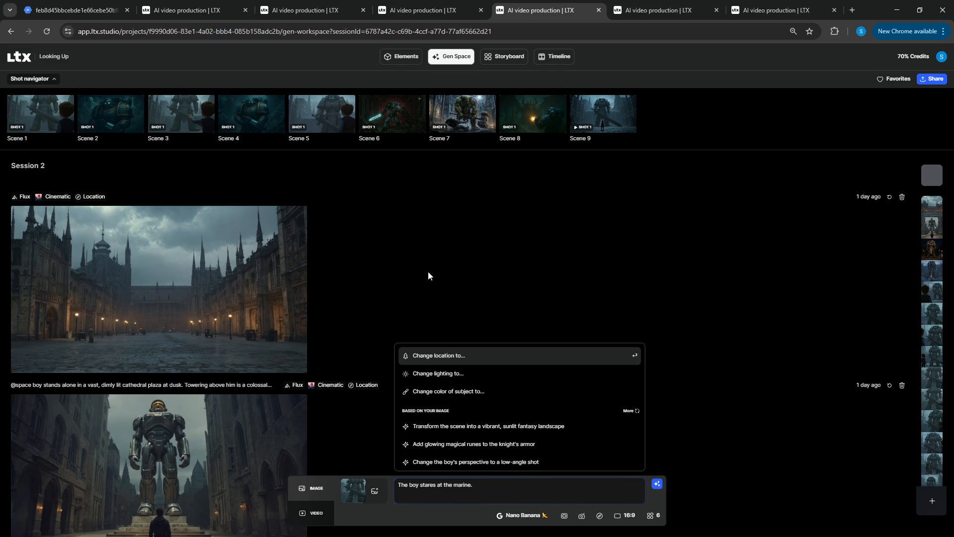
pyautogui.scroll(-1, 429, 276)
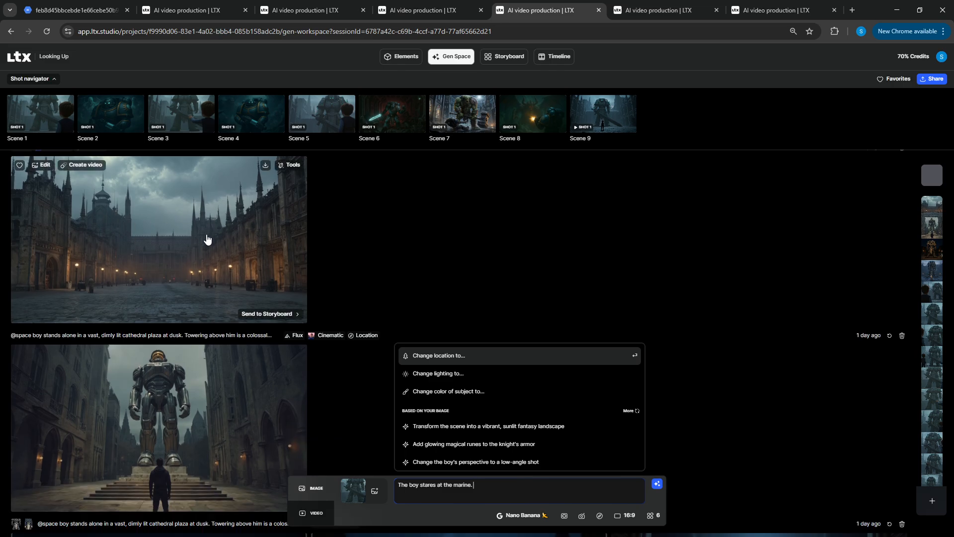
pyautogui.scroll(-3, 212, 278)
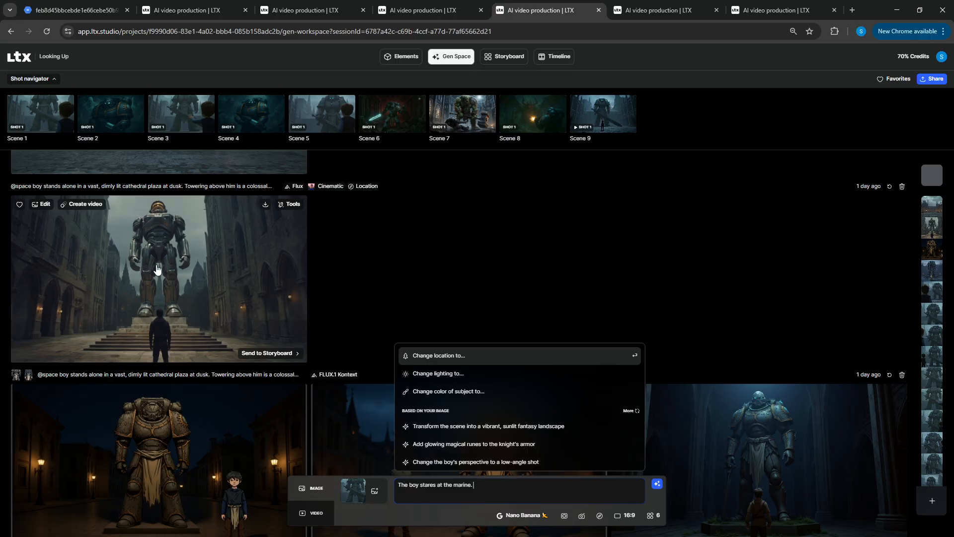
pyautogui.click(429, 287)
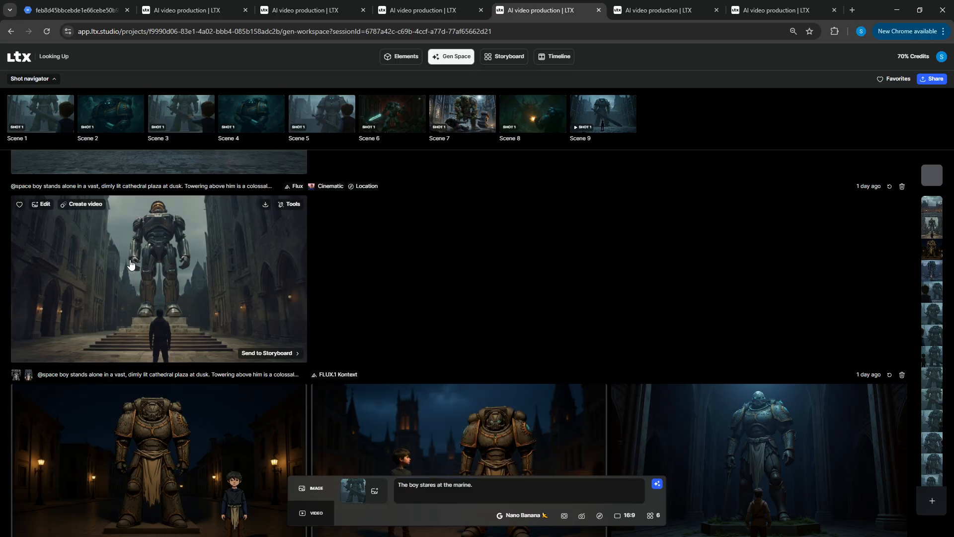
pyautogui.moveTo(154, 190)
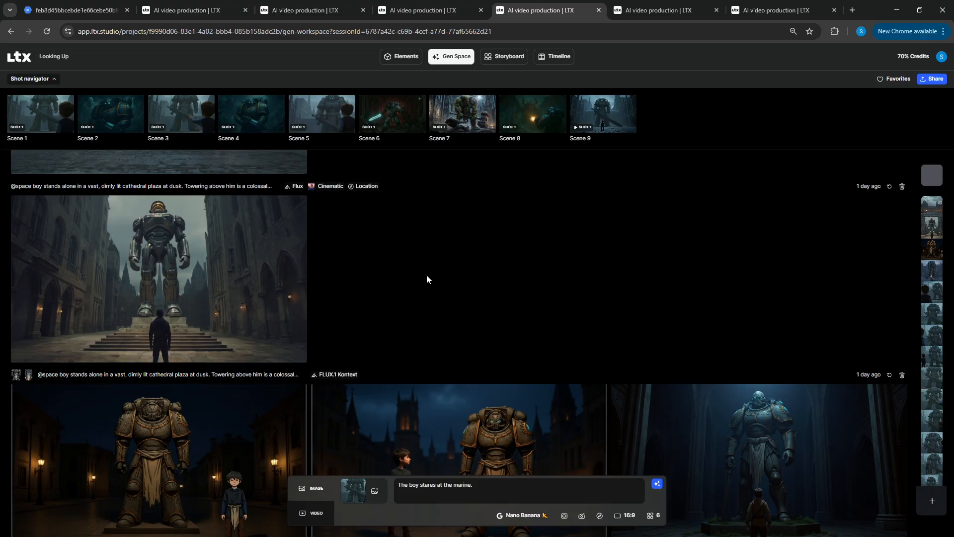
# Step: Examine the FLUX.1 Kontext images and enlarge the one showing the boy from behind facing the statue in a dark hall
pyautogui.scroll(-4, 438, 275)
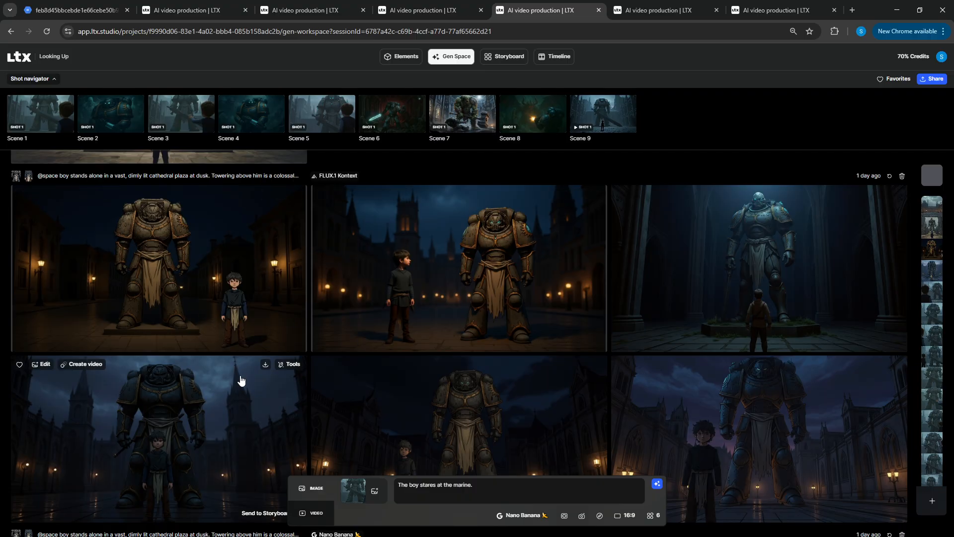
pyautogui.scroll(-1, 387, 430)
pyautogui.scroll(-1, 691, 272)
pyautogui.scroll(2, 816, 273)
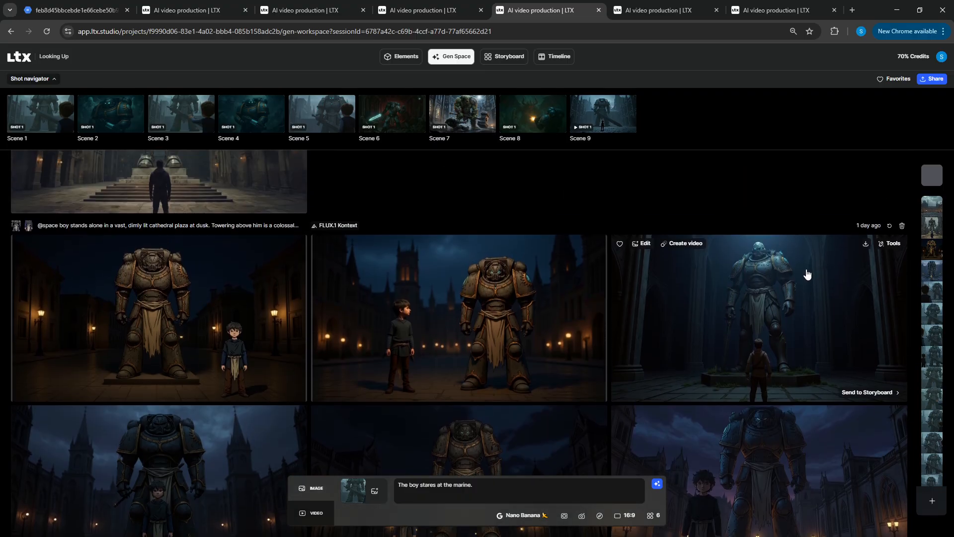
pyautogui.scroll(-1, 755, 228)
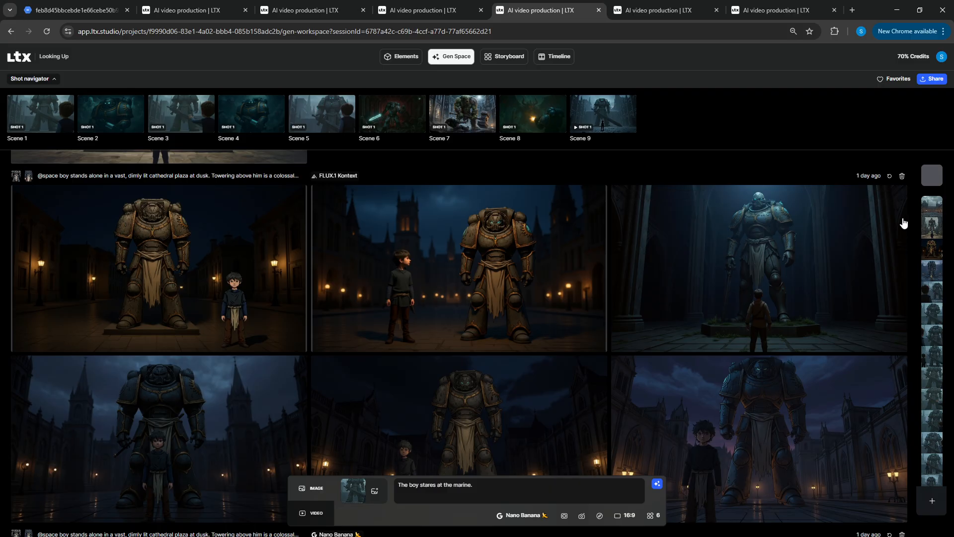
pyautogui.click(813, 243)
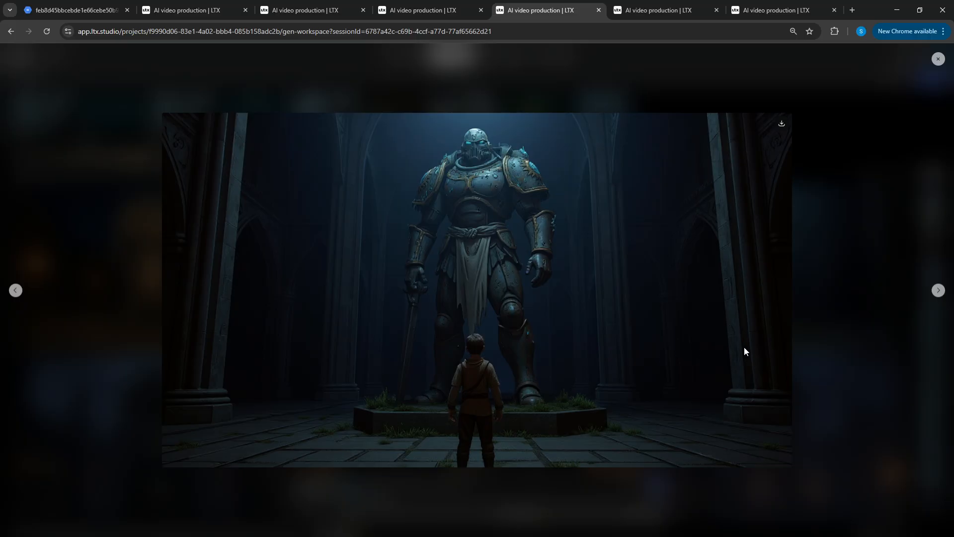
pyautogui.press('Escape')
# Step: Compare the remaining FLUX.1 Kontext images and enlarge the one with the boy beside the marine under a purple dusk sky
pyautogui.scroll(-2, 777, 363)
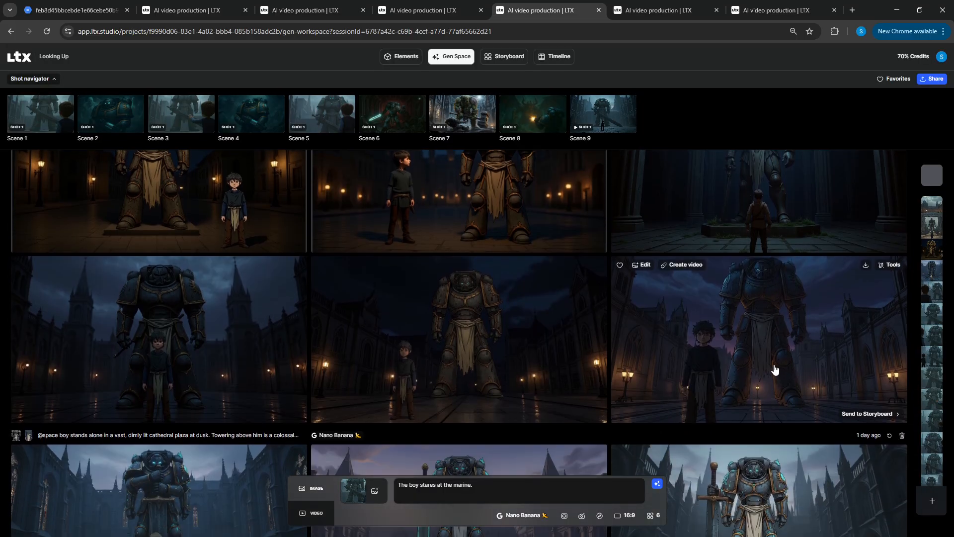
pyautogui.scroll(-1, 770, 370)
pyautogui.scroll(2, 606, 321)
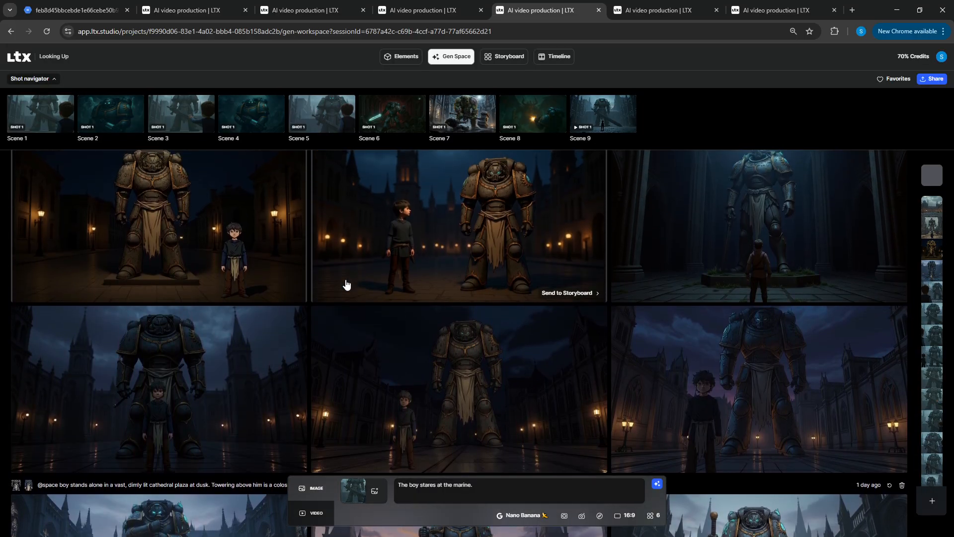
pyautogui.scroll(-2, 546, 371)
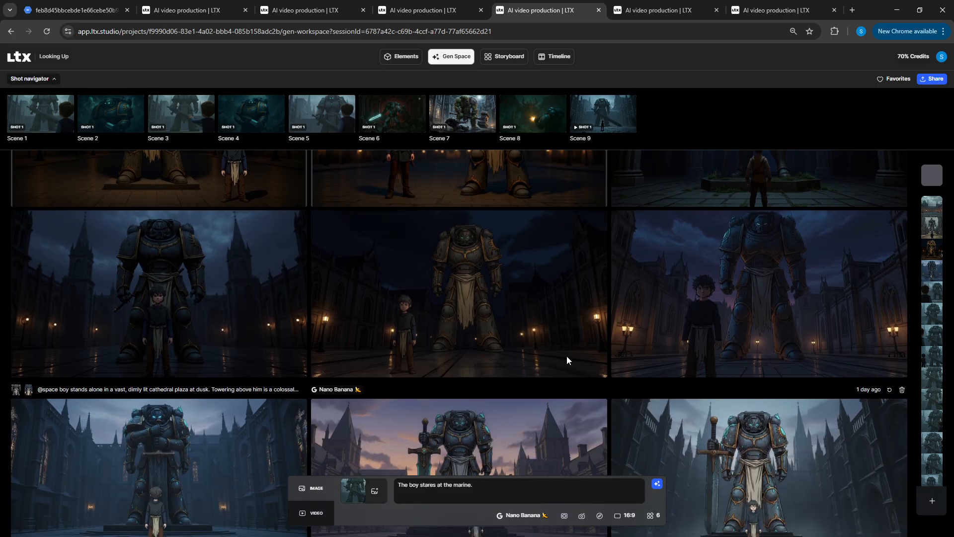
pyautogui.scroll(-2, 687, 302)
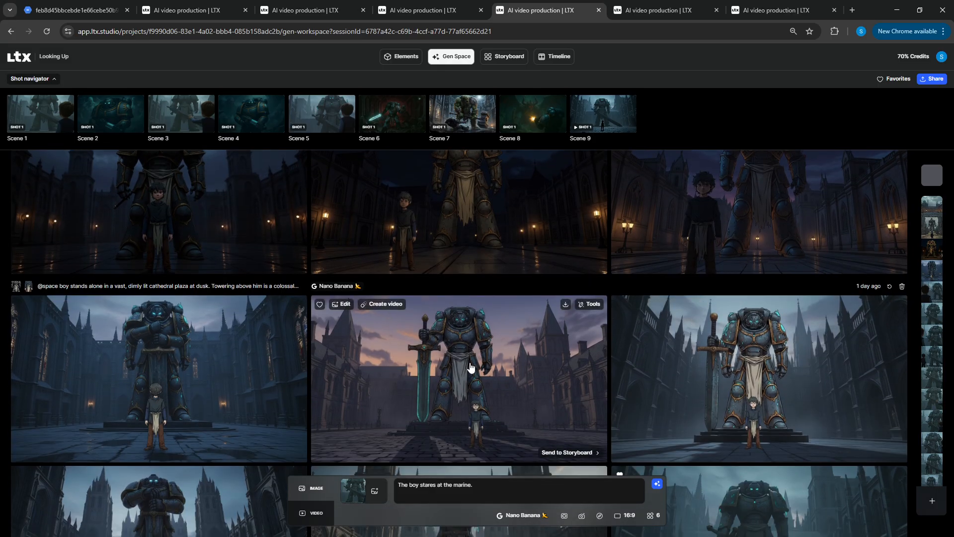
pyautogui.scroll(2, 598, 272)
pyautogui.click(720, 288)
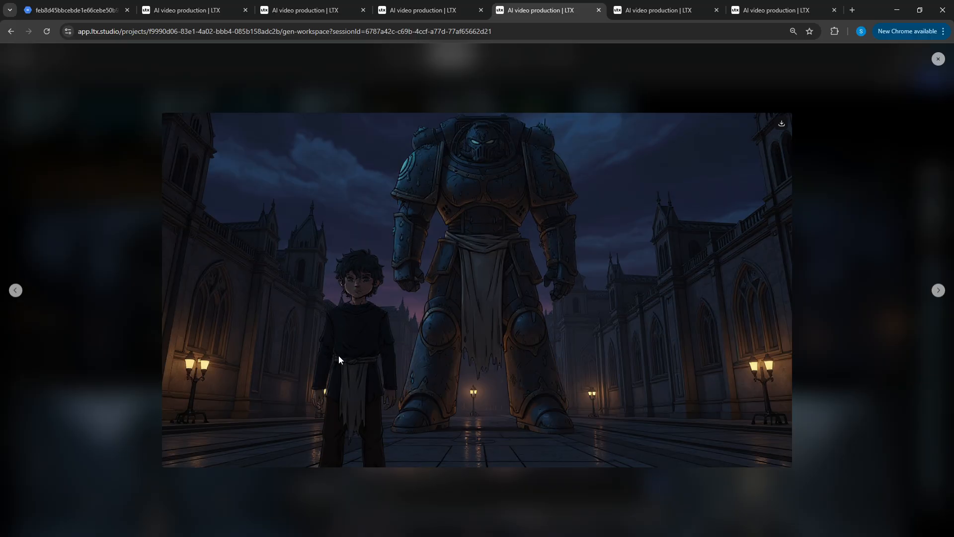
pyautogui.press('Escape')
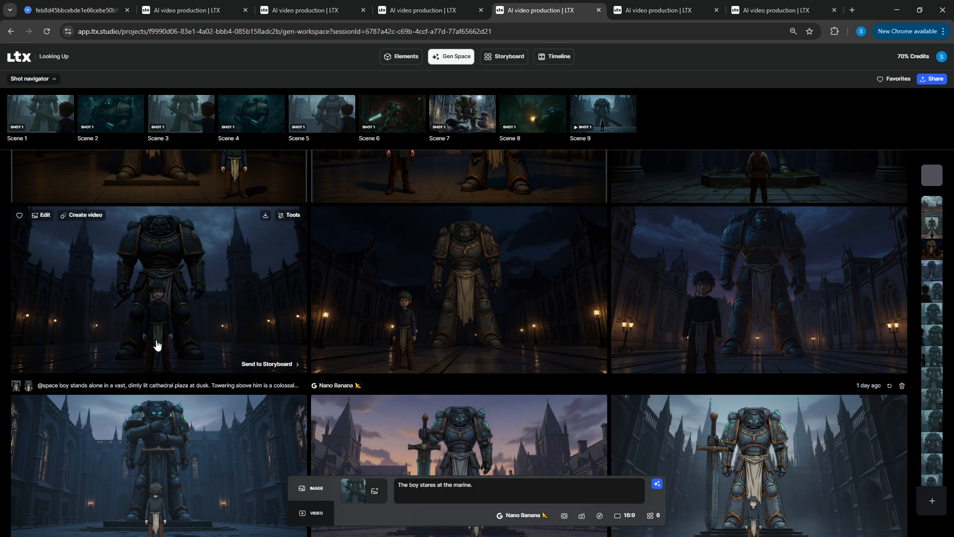
# Step: View the first Nano Banana image, with the boy standing before the statue's plinth, at enlarged size
pyautogui.scroll(-2, 177, 360)
pyautogui.scroll(-1, 184, 358)
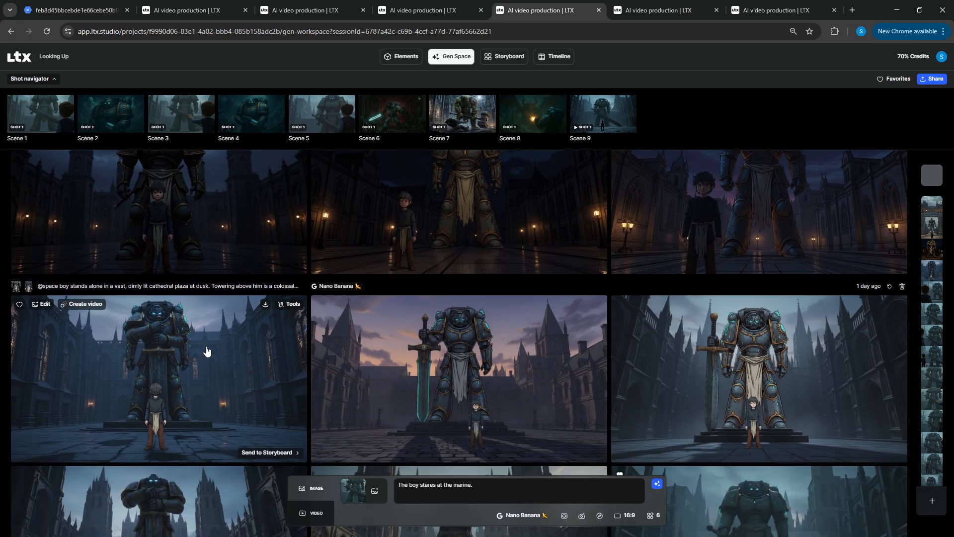
pyautogui.scroll(-1, 213, 343)
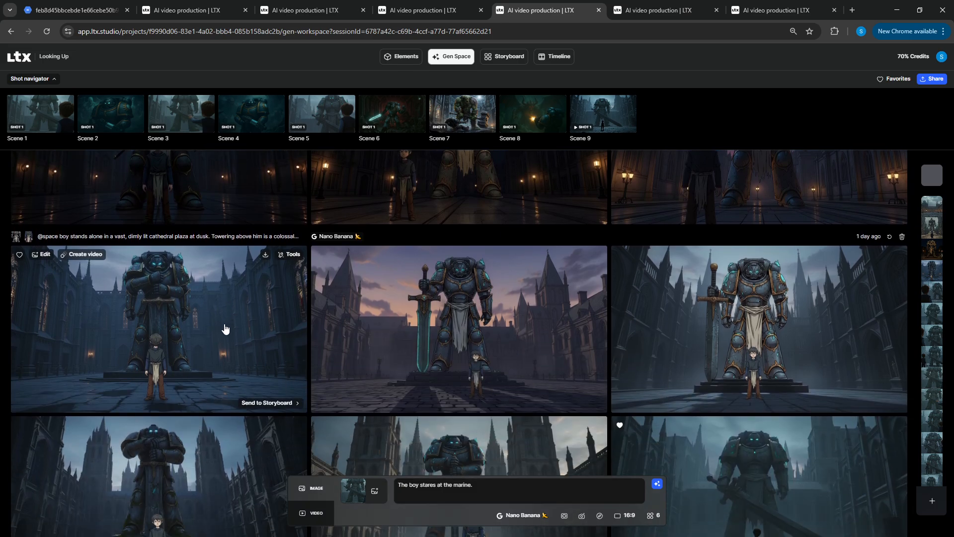
pyautogui.click(225, 329)
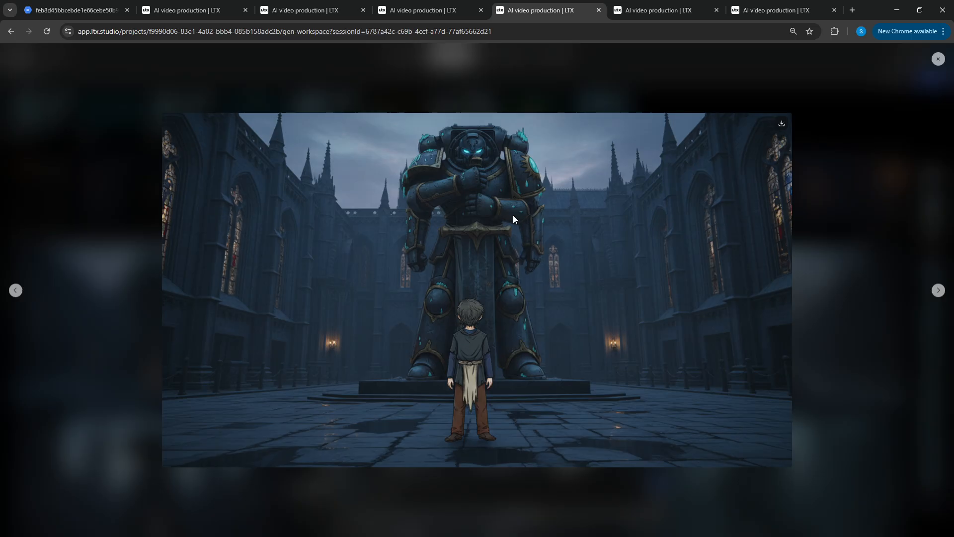
pyautogui.click(849, 204)
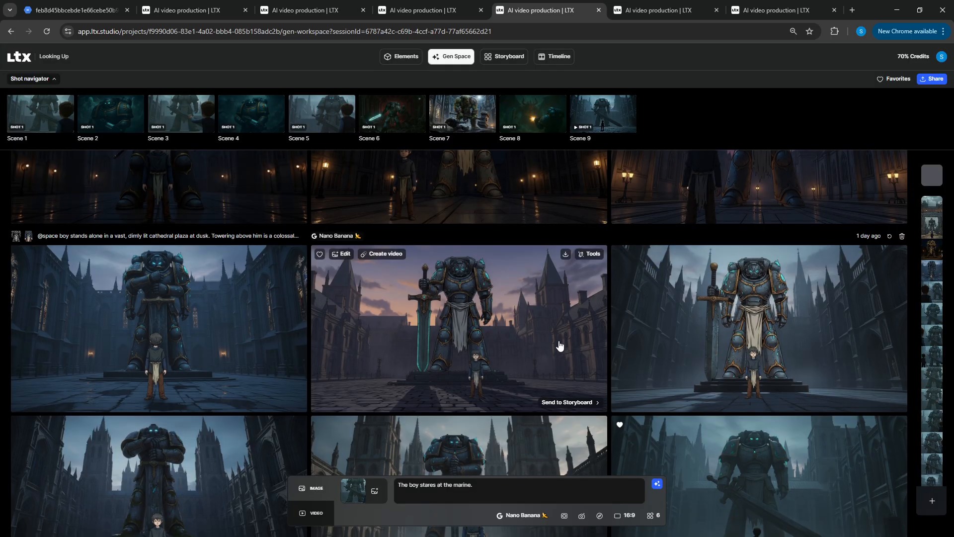
# Step: Compare the six Nano Banana versions of the cathedral plaza shot, including the favorited one with the boy in silhouette
pyautogui.scroll(2, 558, 341)
pyautogui.scroll(1, 558, 341)
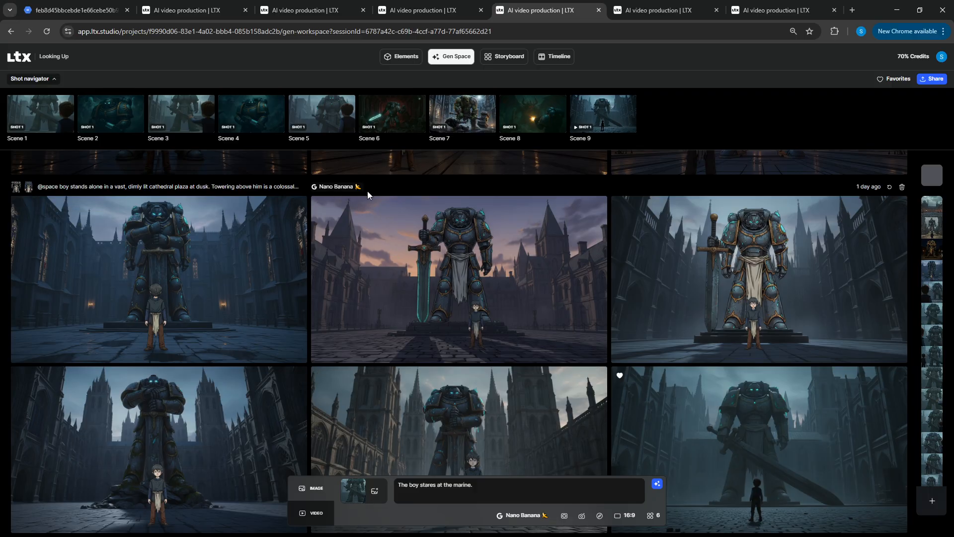
pyautogui.scroll(-1, 358, 252)
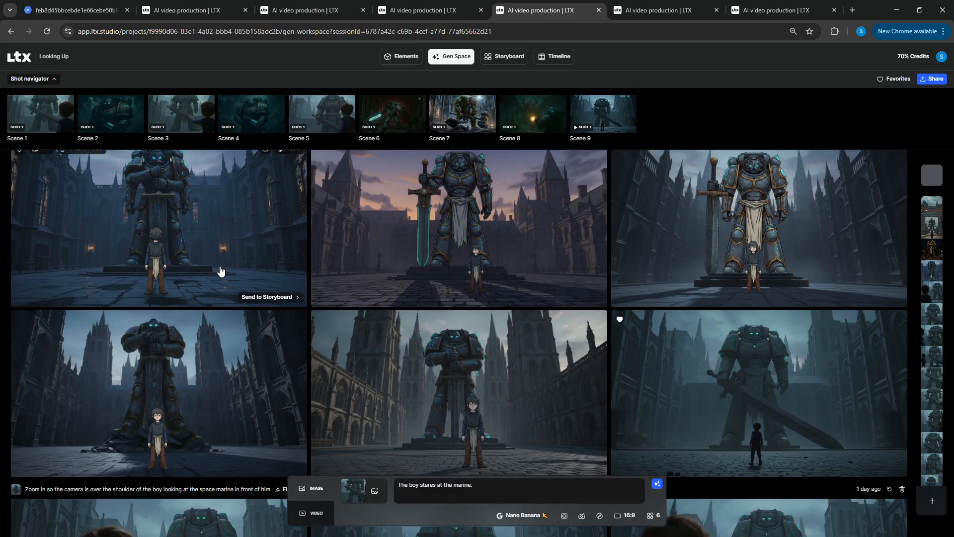
pyautogui.scroll(-1, 220, 271)
pyautogui.scroll(-1, 220, 271)
pyautogui.scroll(1, 219, 270)
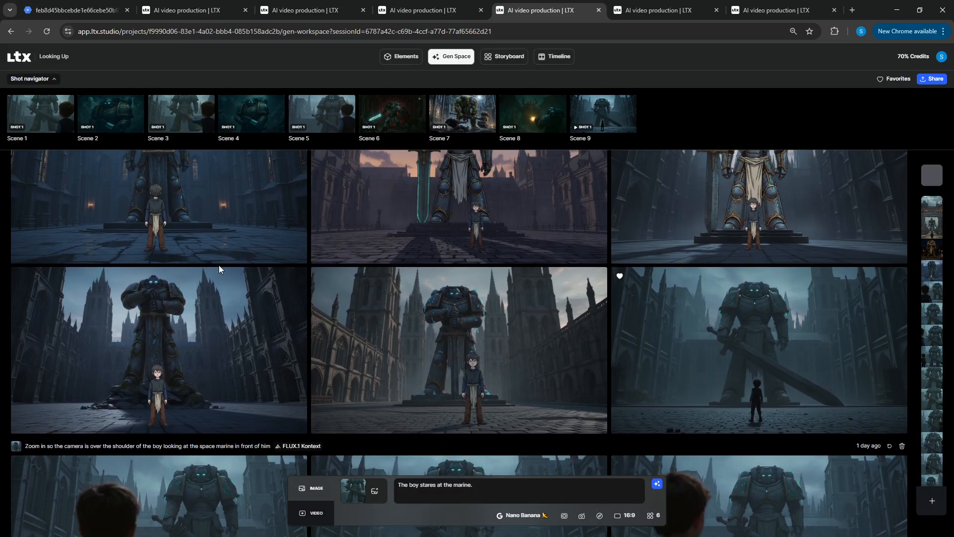
pyautogui.moveTo(218, 263)
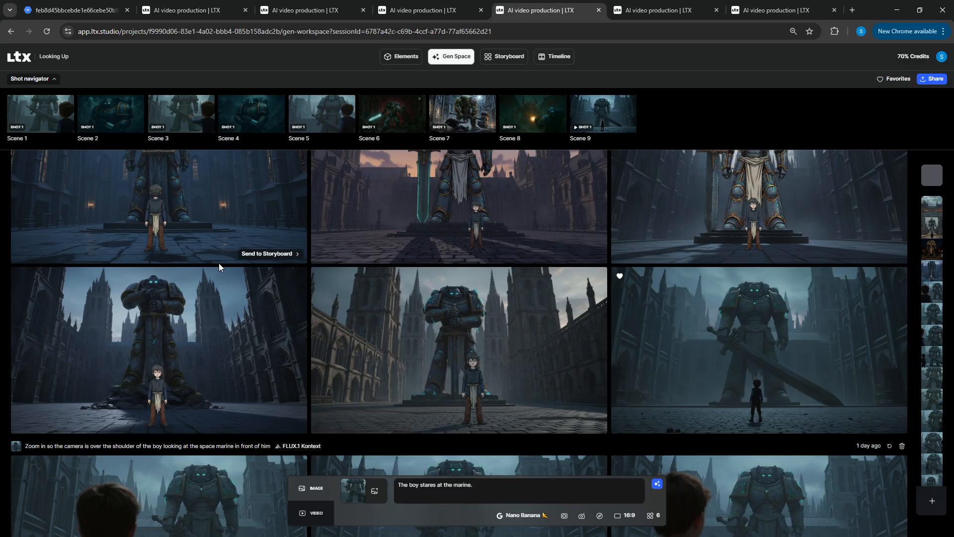
pyautogui.scroll(1, 334, 325)
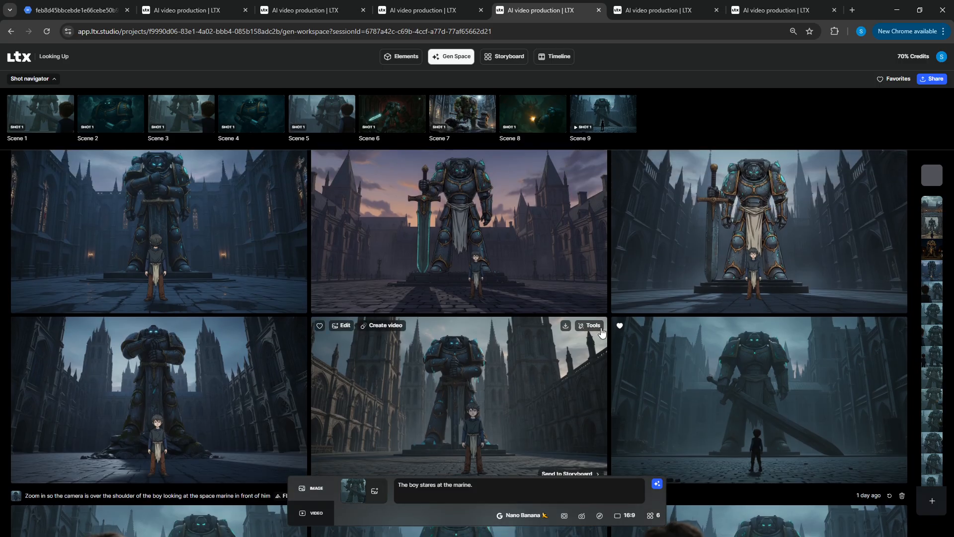
# Step: View the favorited Nano Banana image of the boy in silhouette at enlarged size, and compare its set with the FLUX.1 Kontext versions
pyautogui.click(800, 374)
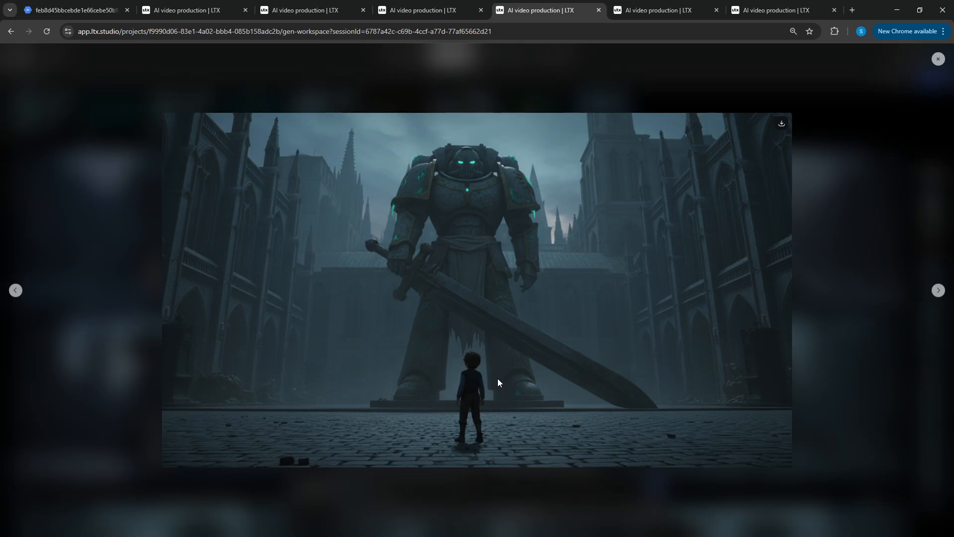
pyautogui.click(852, 226)
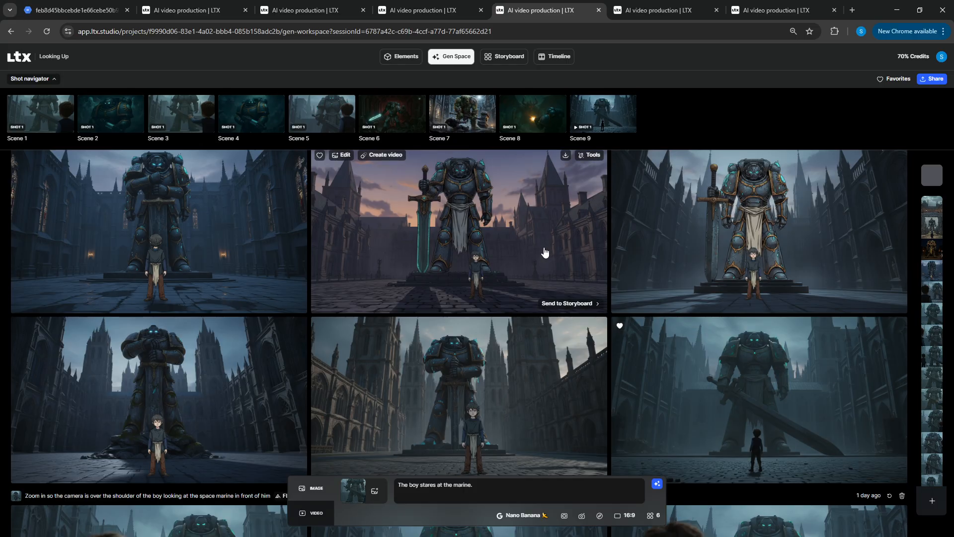
pyautogui.scroll(1, 437, 248)
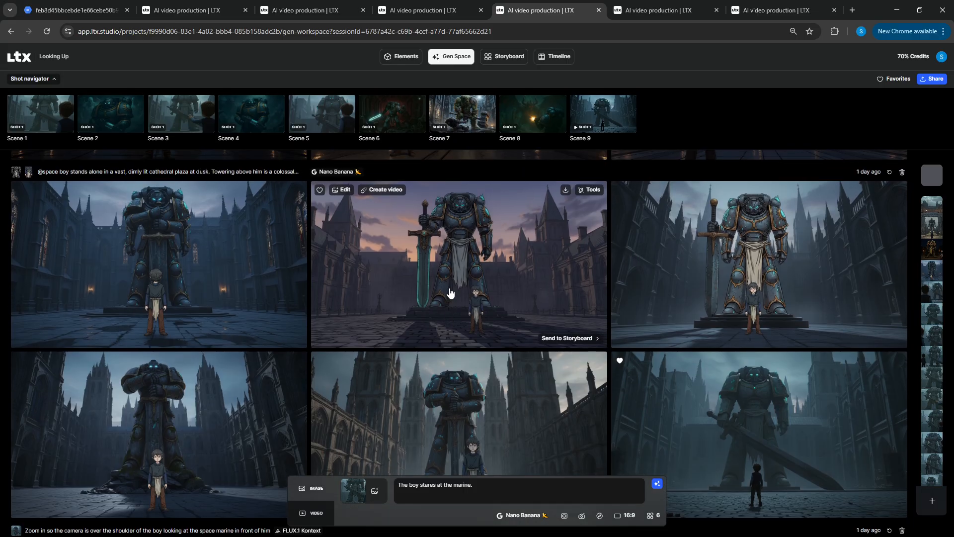
pyautogui.scroll(4, 395, 298)
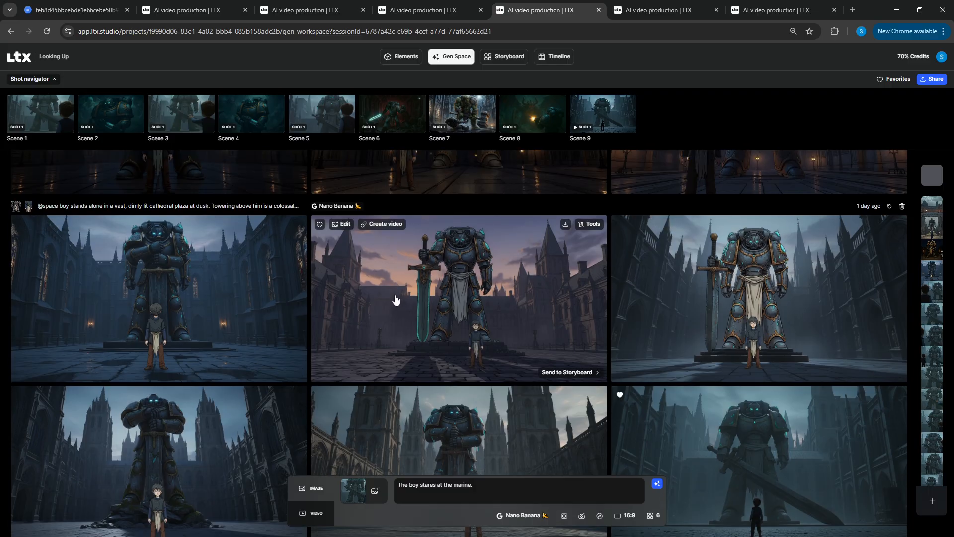
pyautogui.scroll(8, 401, 306)
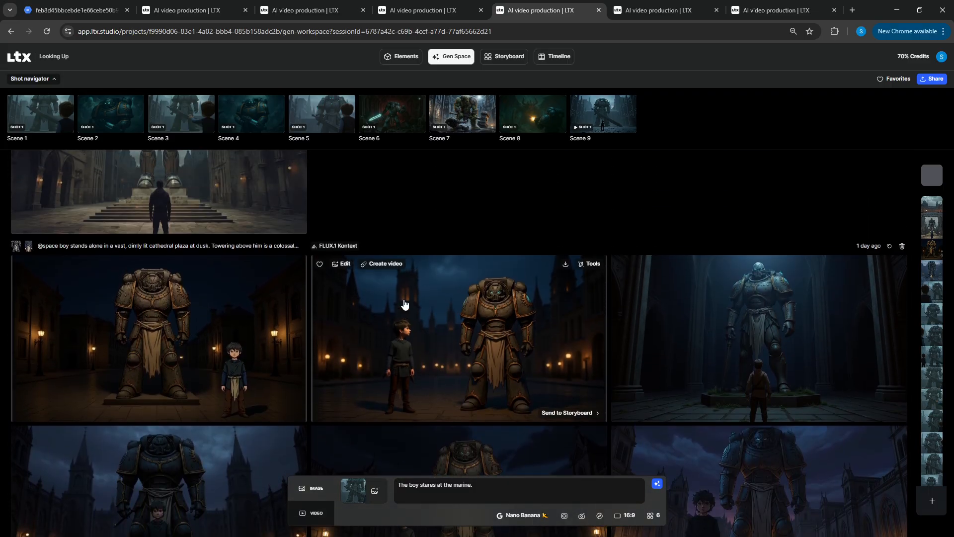
pyautogui.scroll(-6, 168, 288)
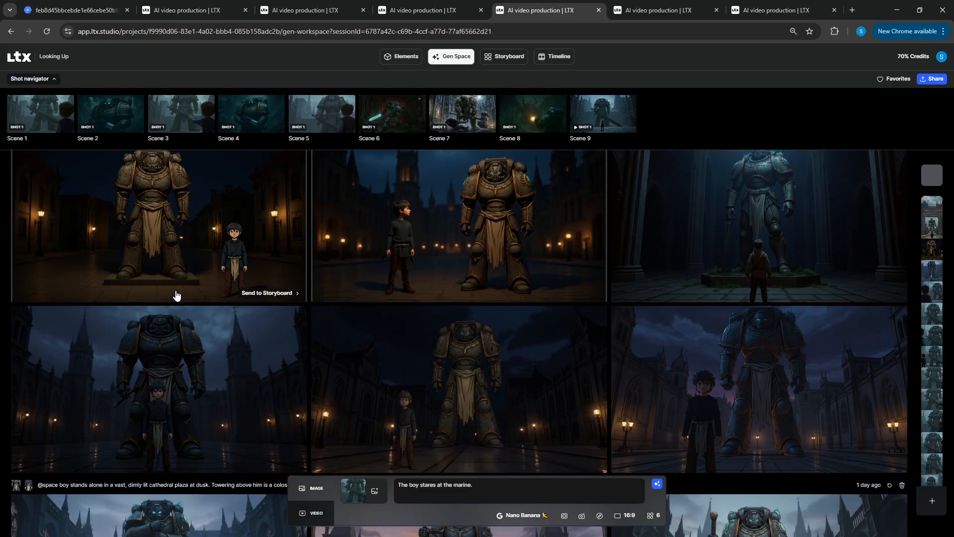
pyautogui.scroll(-6, 201, 295)
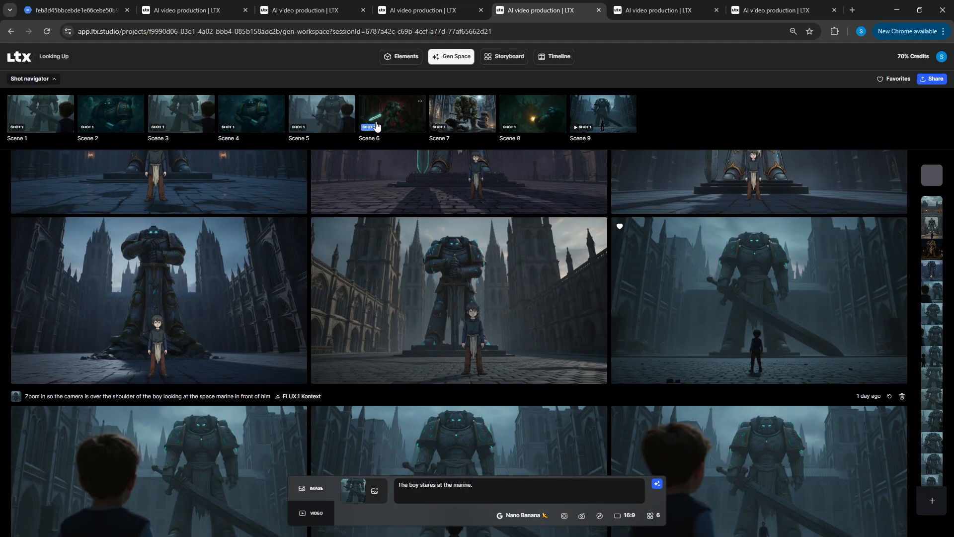
# Step: Review the FLUX.1 Kontext over-the-shoulder images and enlarge the one with a second small figure standing in front of the marine
pyautogui.scroll(-4, 455, 285)
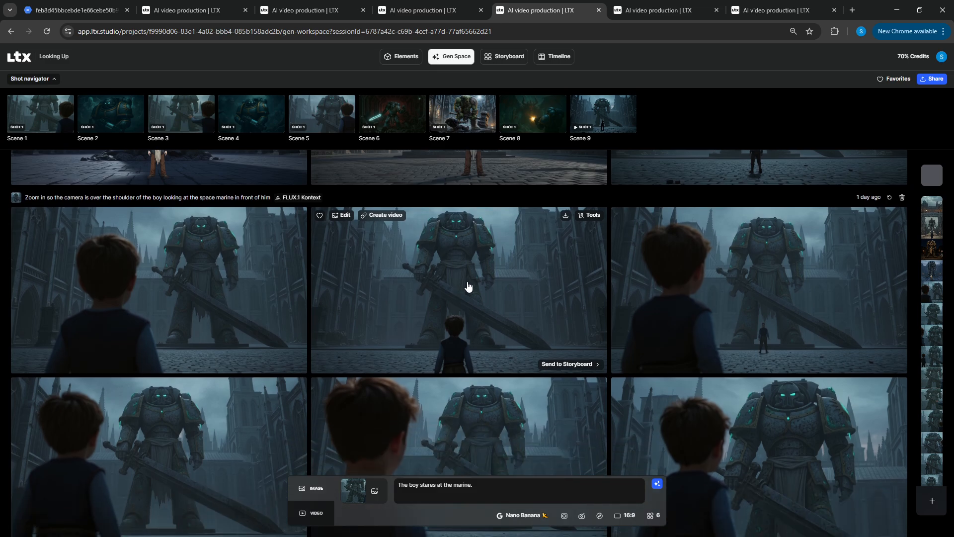
pyautogui.scroll(3, 522, 296)
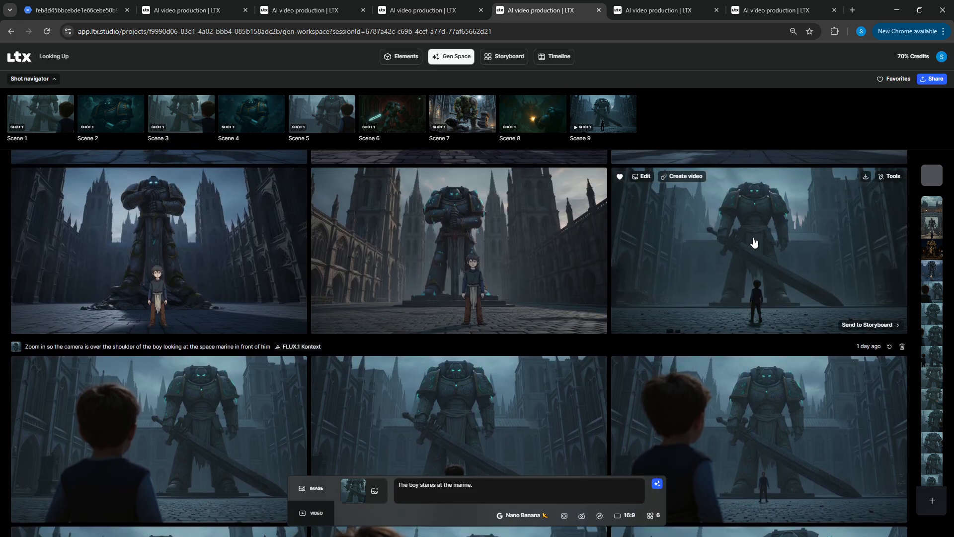
pyautogui.scroll(-4, 751, 239)
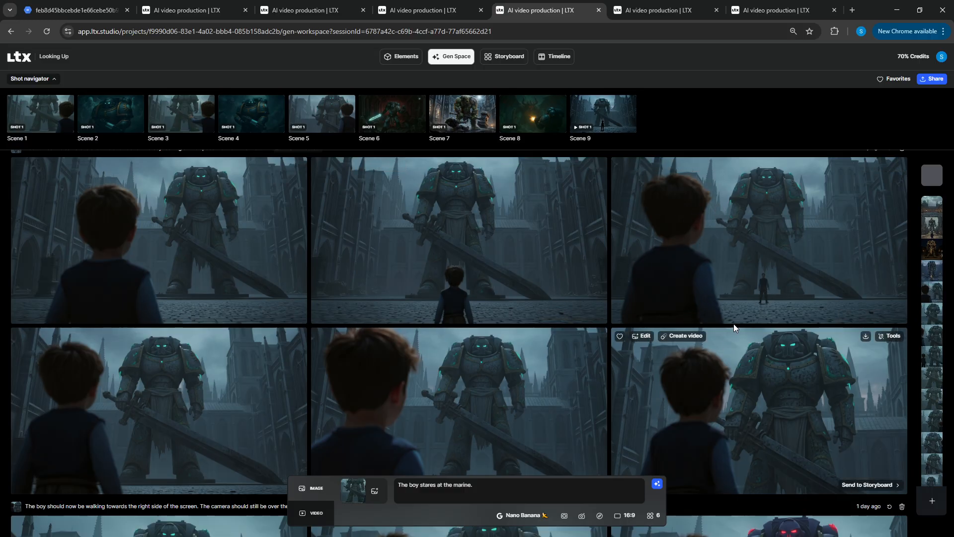
pyautogui.click(789, 242)
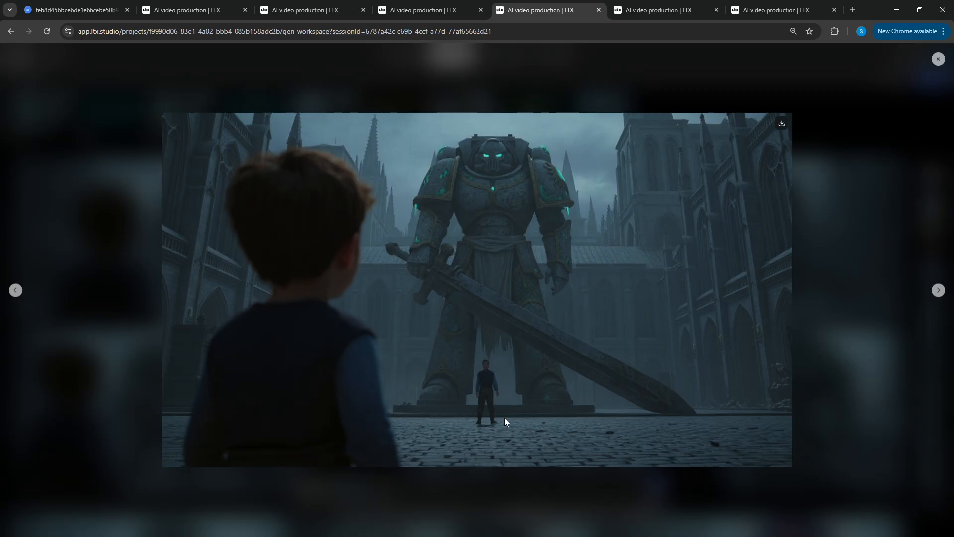
pyautogui.click(839, 212)
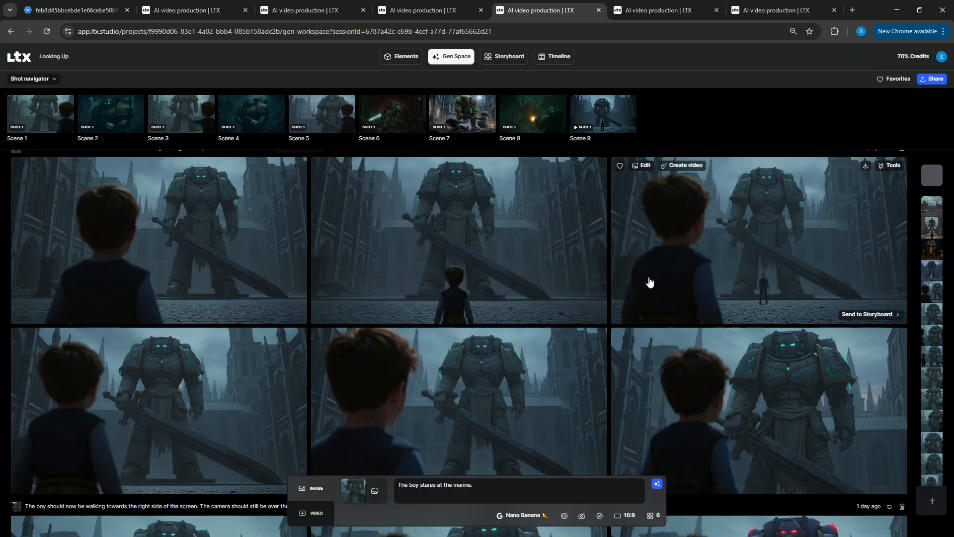
# Step: Review the Nano Banana results for the boy walking towards the right and enlarge the one with the red-glowing marine
pyautogui.scroll(-3, 434, 271)
pyautogui.scroll(-3, 411, 272)
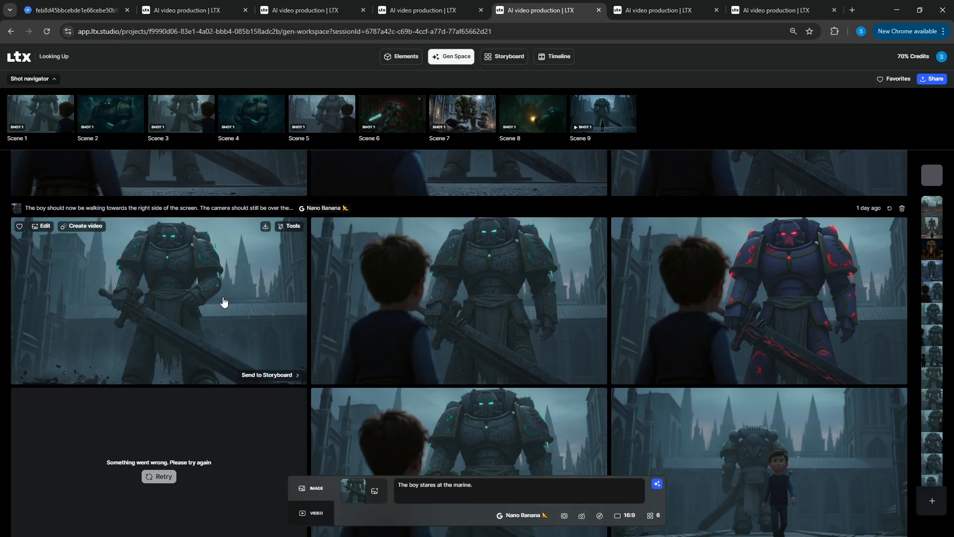
pyautogui.scroll(-1, 264, 297)
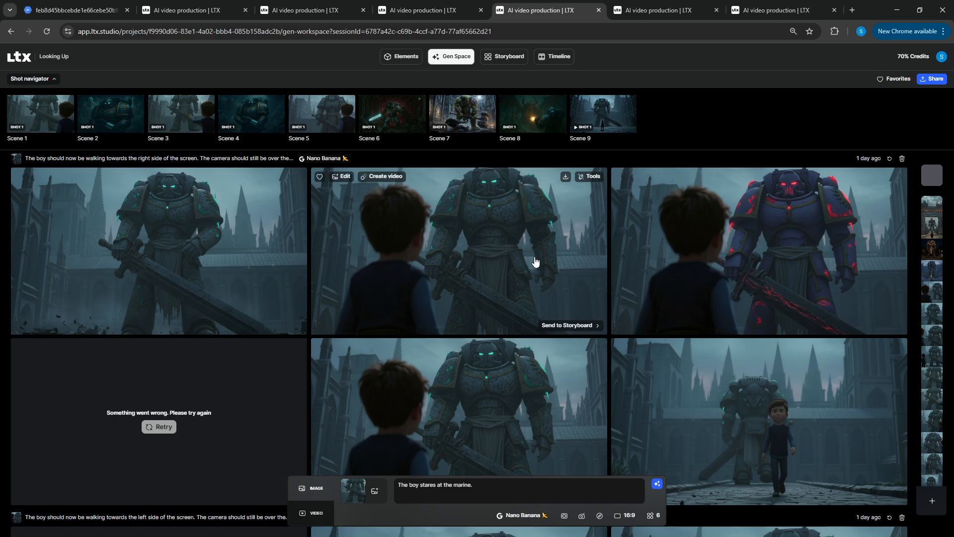
pyautogui.click(757, 242)
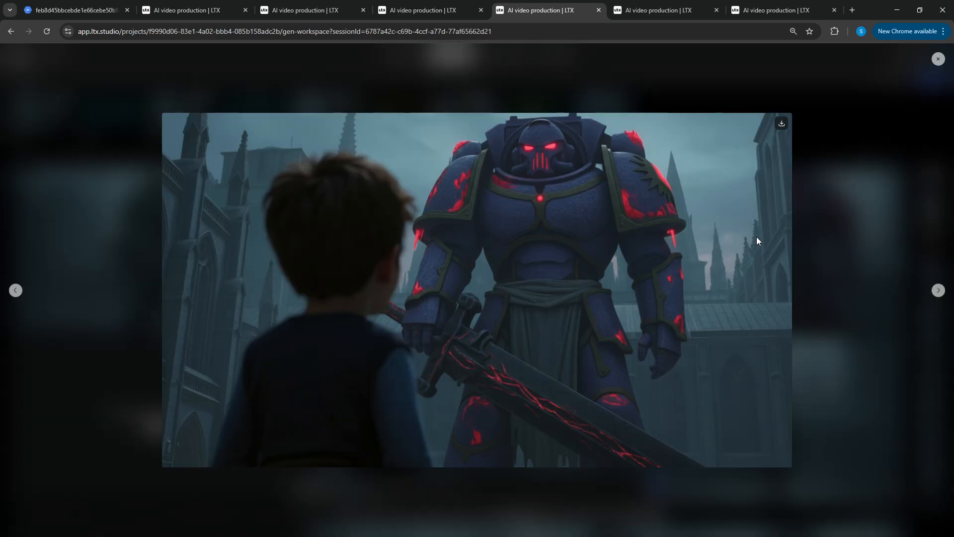
pyautogui.click(848, 204)
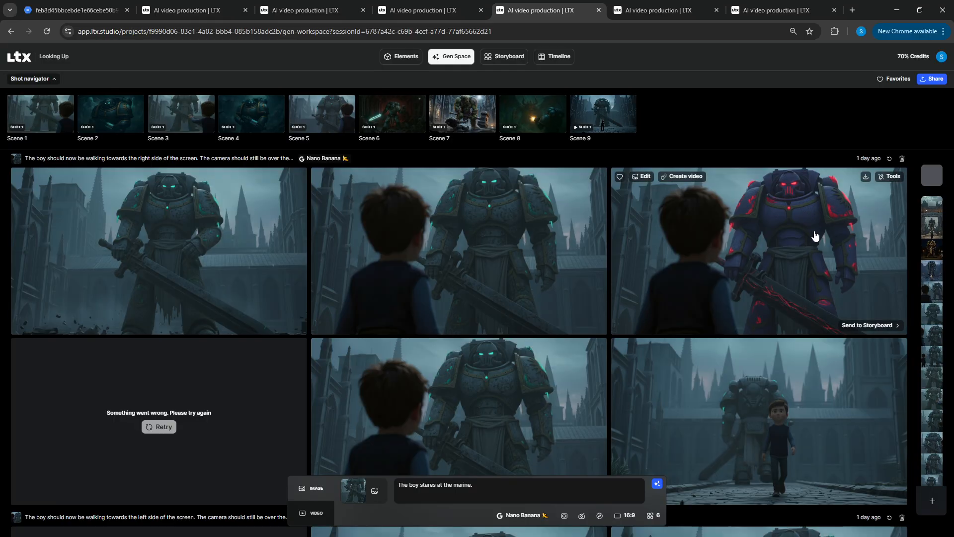
# Step: Enlarge the image of the boy walking towards the camera, with the marine's back behind him, in the same Nano Banana set
pyautogui.scroll(-2, 804, 241)
pyautogui.scroll(-1, 802, 243)
pyautogui.scroll(2, 681, 265)
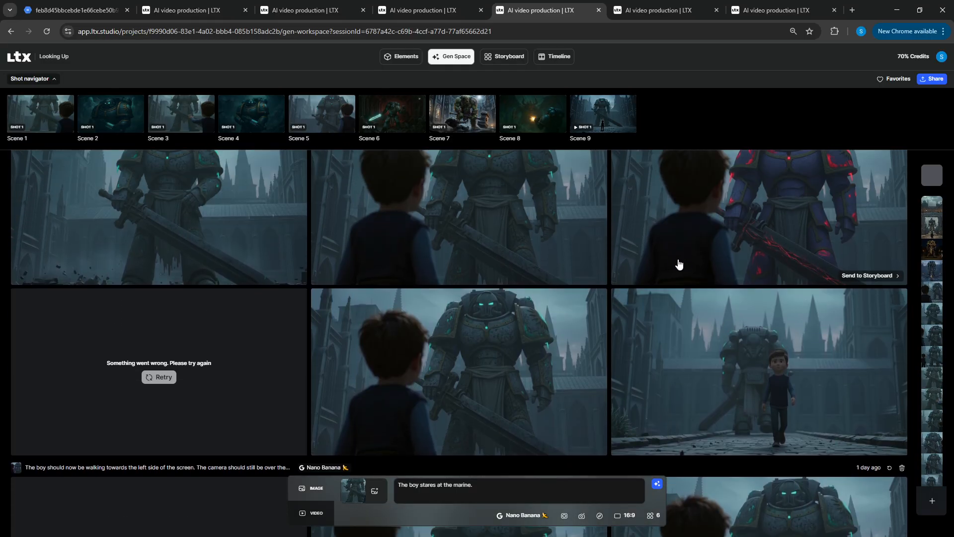
pyautogui.scroll(-2, 664, 257)
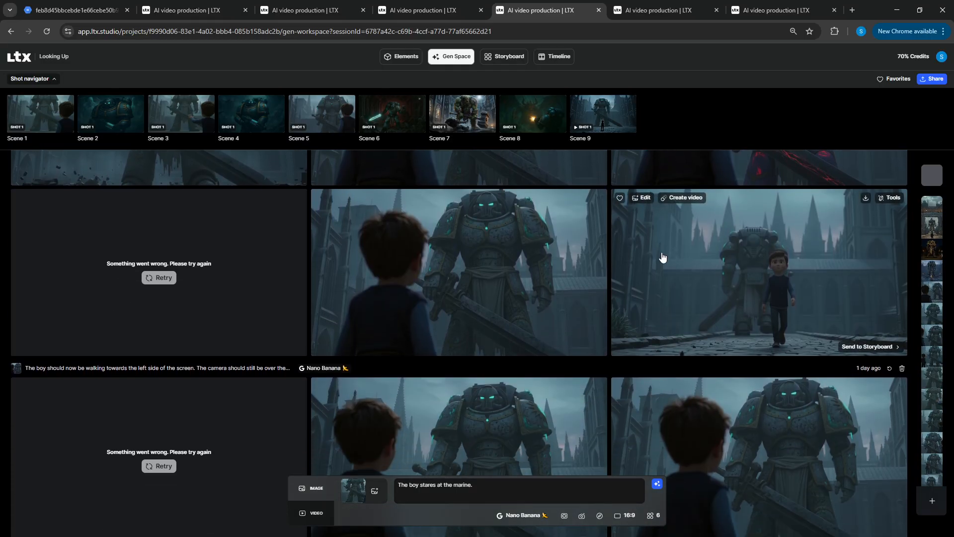
pyautogui.scroll(1, 664, 257)
pyautogui.click(766, 326)
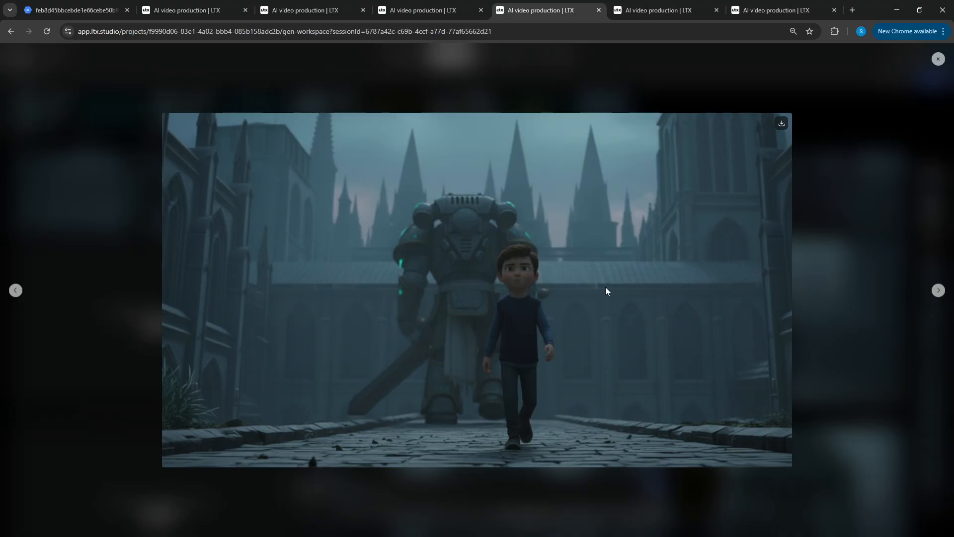
pyautogui.click(850, 209)
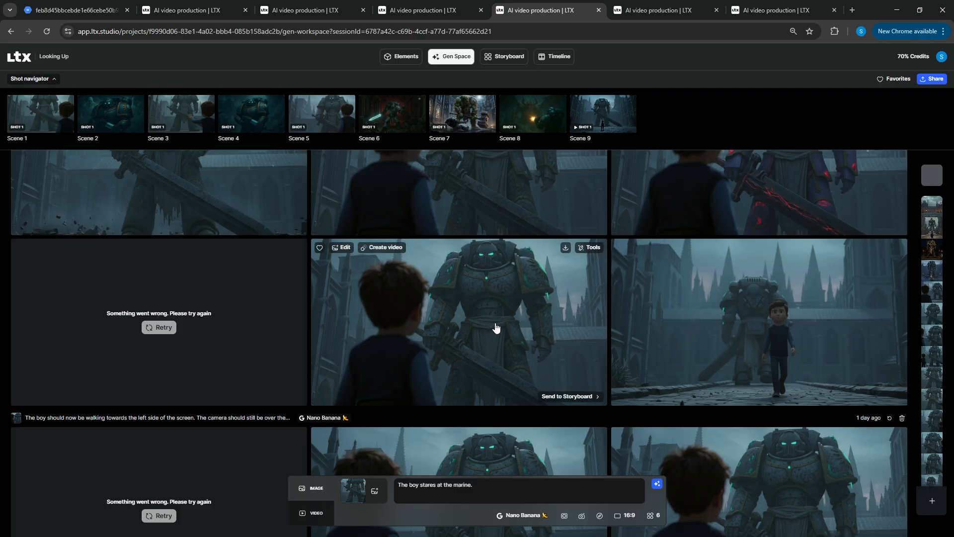
# Step: Compare the Nano Banana results for the boy walking towards the left with those for the boy walking towards the right
pyautogui.scroll(-3, 496, 326)
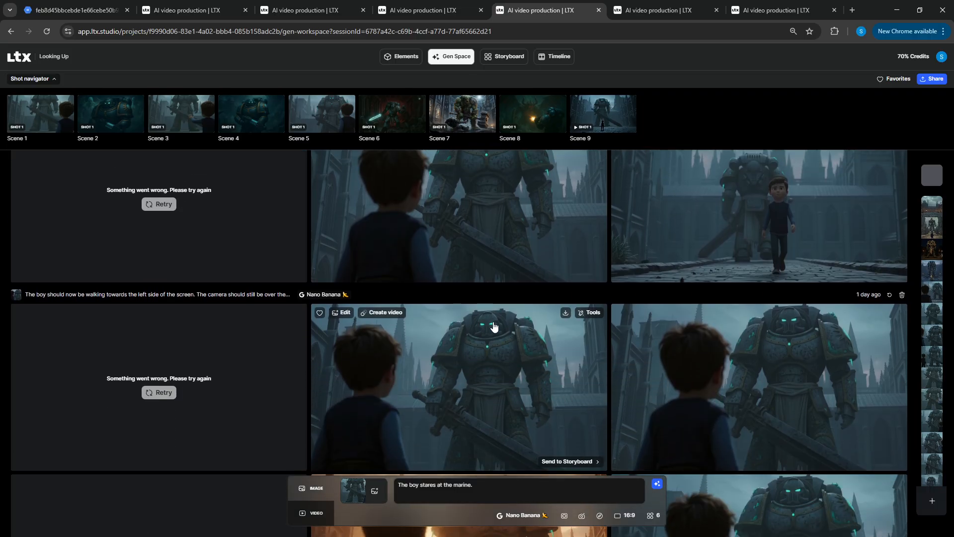
pyautogui.scroll(-4, 494, 326)
pyautogui.scroll(1, 436, 327)
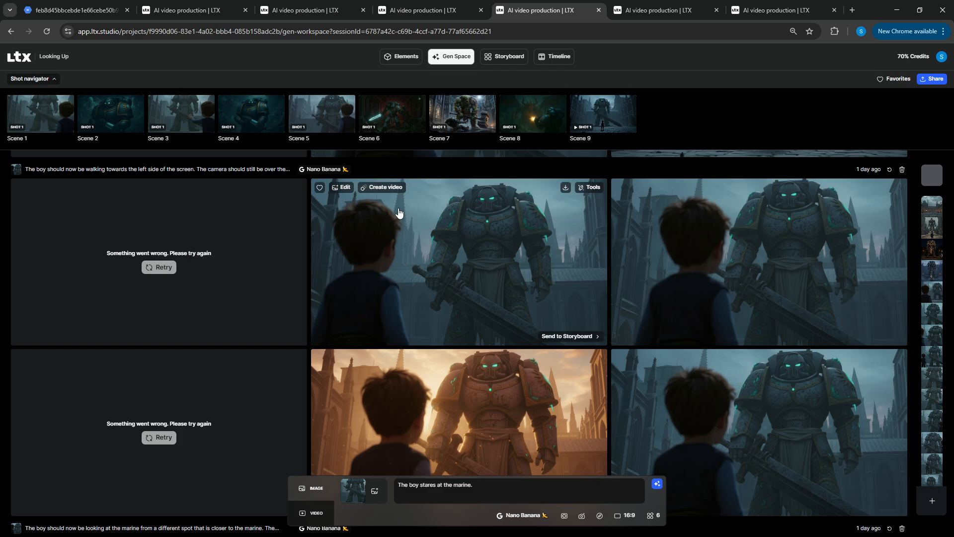
pyautogui.scroll(4, 397, 214)
pyautogui.scroll(3, 402, 258)
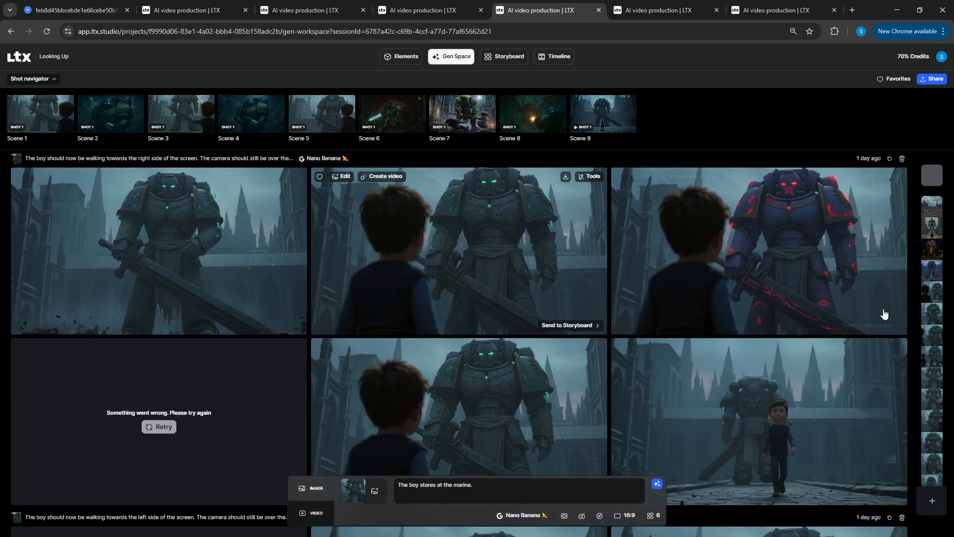
pyautogui.scroll(-4, 287, 430)
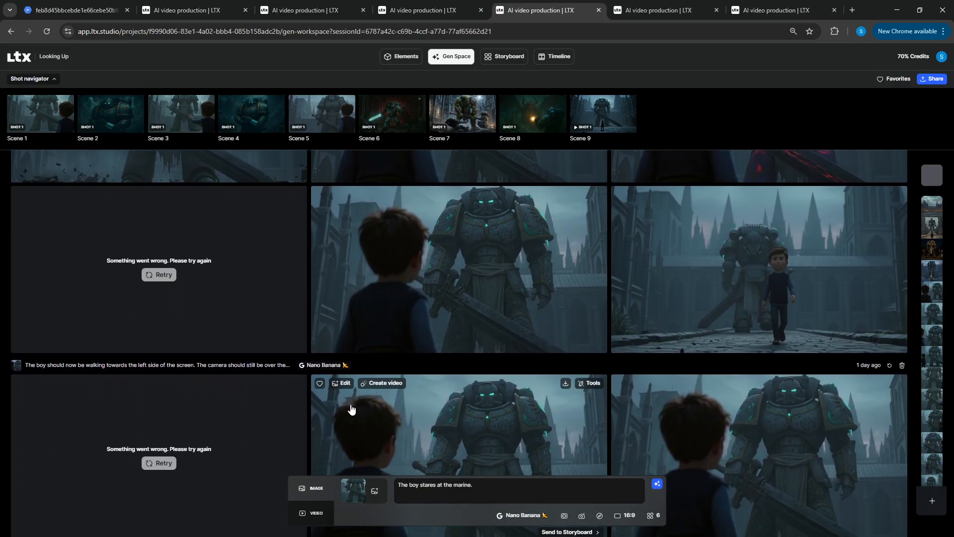
pyautogui.scroll(-3, 347, 404)
pyautogui.scroll(-5, 346, 400)
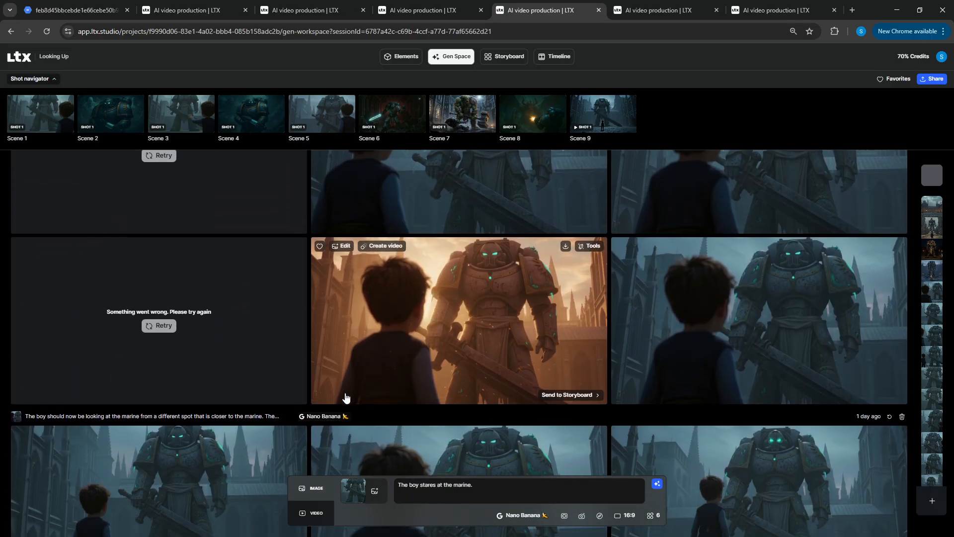
# Step: Examine the Nano Banana results for the boy looking at the marine from a different, closer spot
pyautogui.scroll(-3, 346, 397)
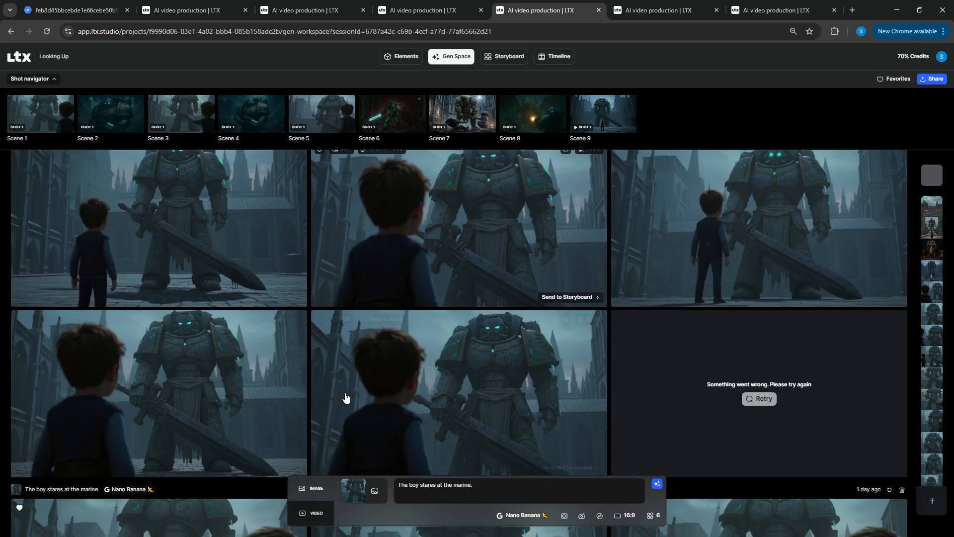
pyautogui.scroll(1, 244, 345)
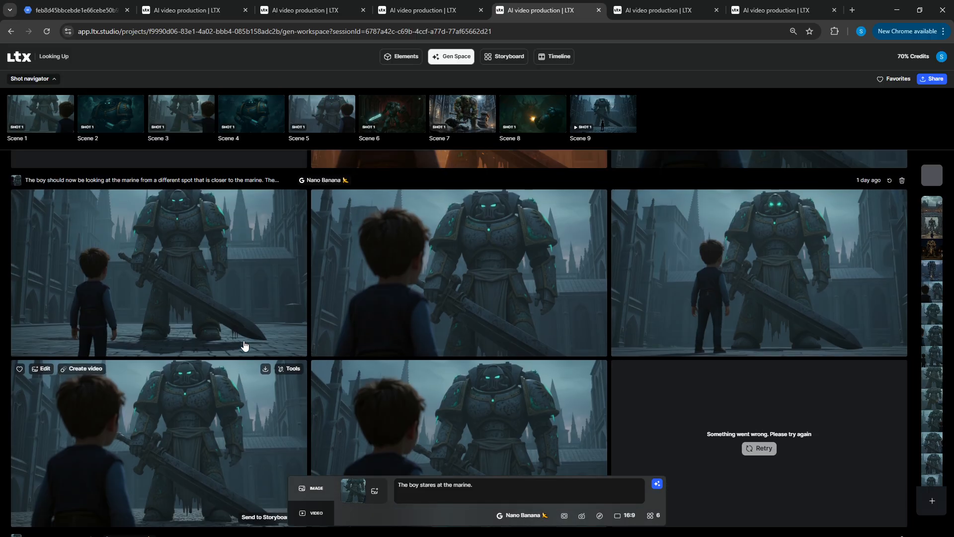
pyautogui.scroll(-7, 318, 294)
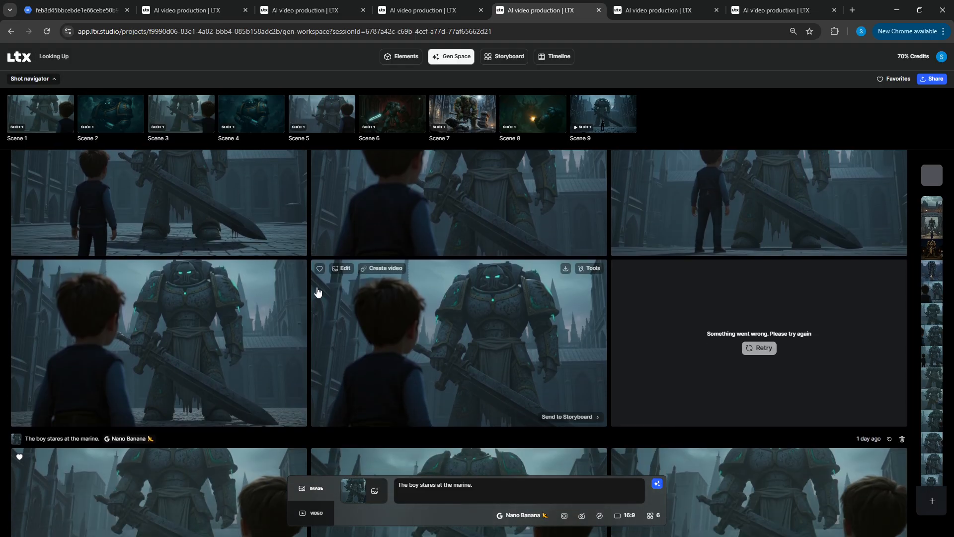
# Step: Compare the Nano Banana variations generated from the prompt "The boy stares at the marine."
pyautogui.scroll(1, 318, 294)
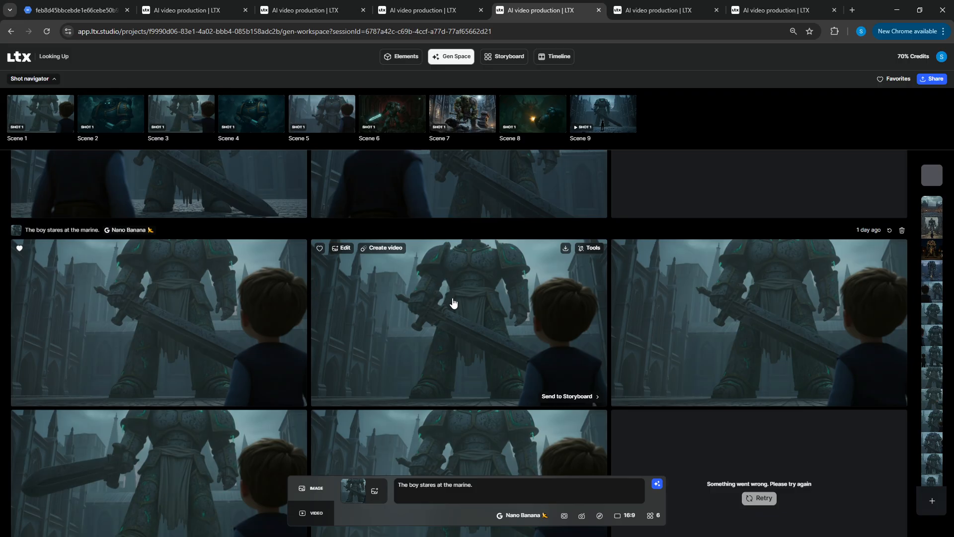
pyautogui.scroll(-2, 467, 300)
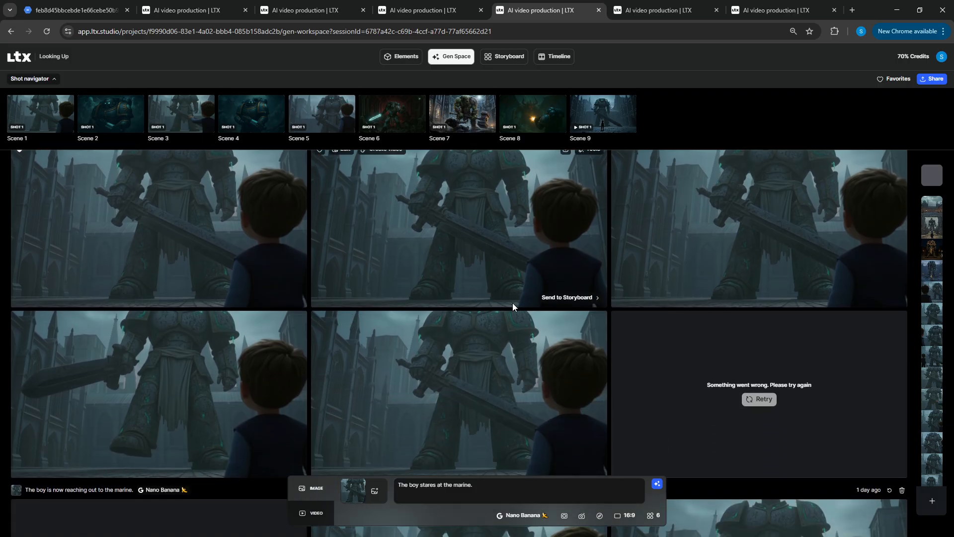
pyautogui.scroll(1, 517, 303)
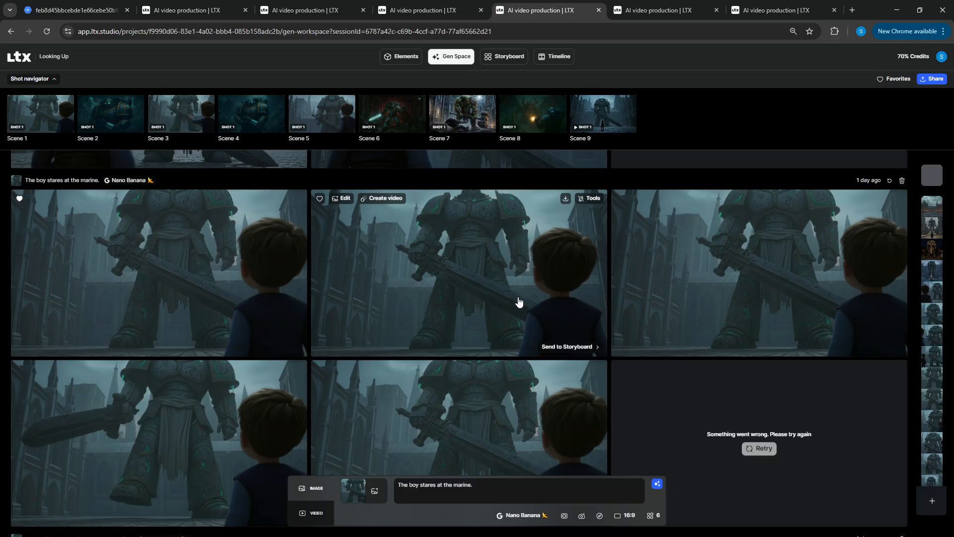
# Step: Examine the Nano Banana images generated from the prompt "The boy is now reaching out to the marine."
pyautogui.scroll(-5, 538, 302)
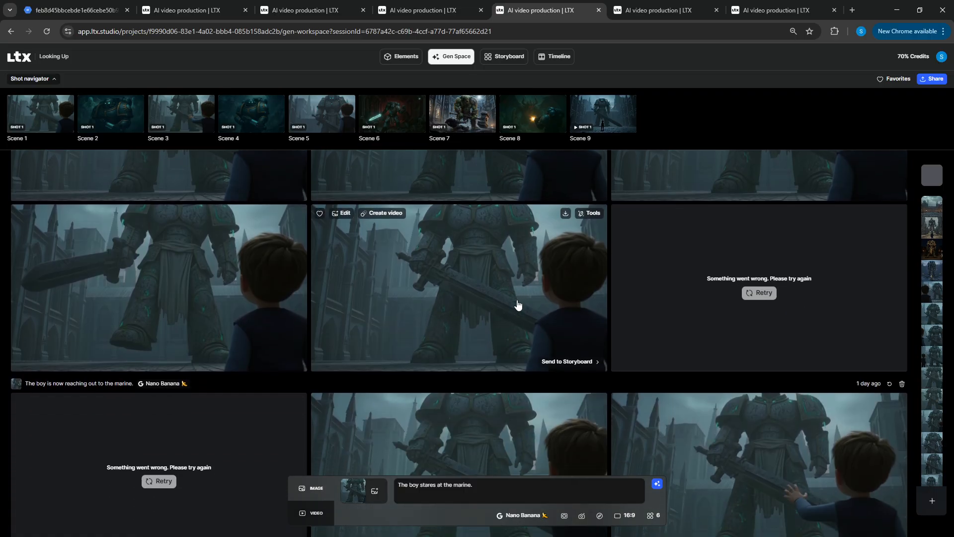
pyautogui.scroll(-2, 517, 305)
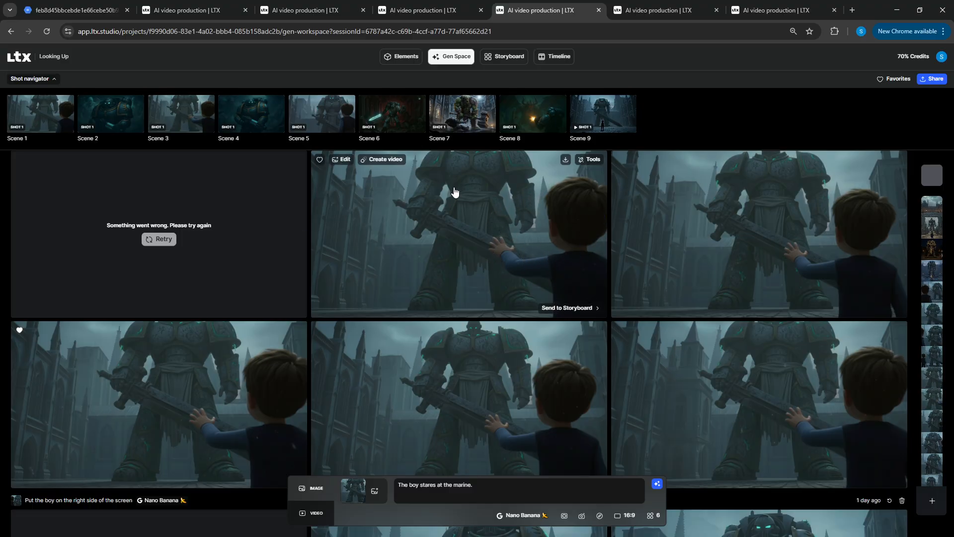
pyautogui.scroll(-3, 467, 238)
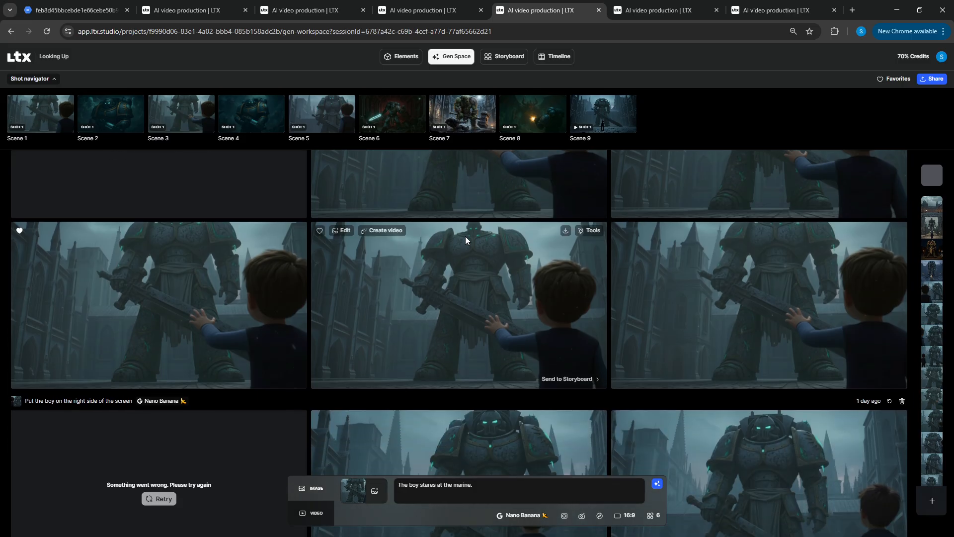
pyautogui.scroll(3, 460, 243)
pyautogui.scroll(1, 422, 236)
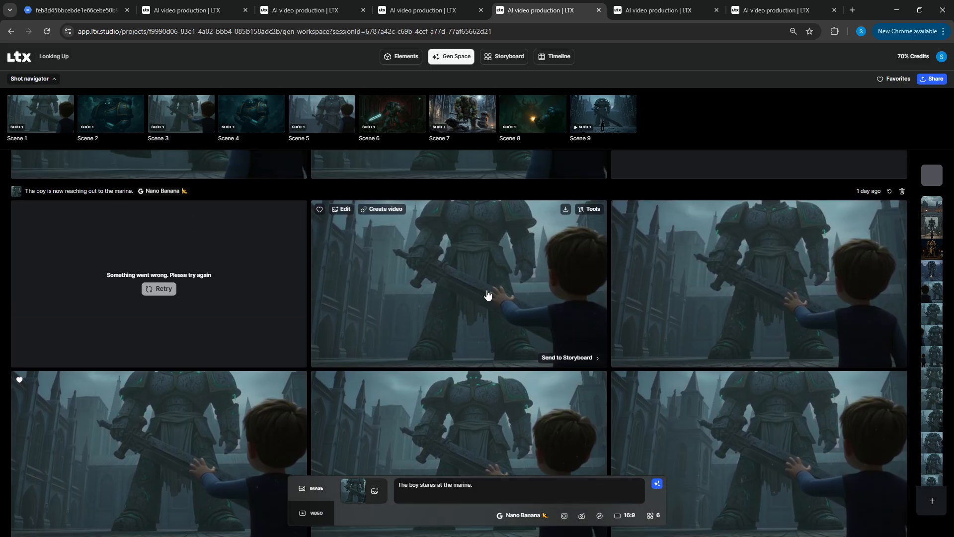
# Step: Compare the Nano Banana results for putting the boy on the right with the FLUX.1 Kontext results for him looking at the space marine
pyautogui.scroll(-7, 475, 279)
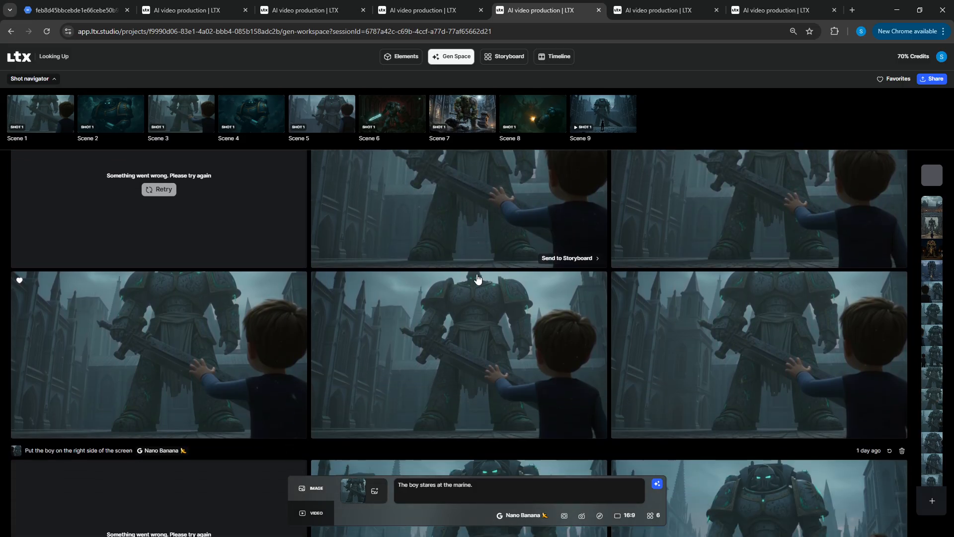
pyautogui.scroll(-3, 471, 279)
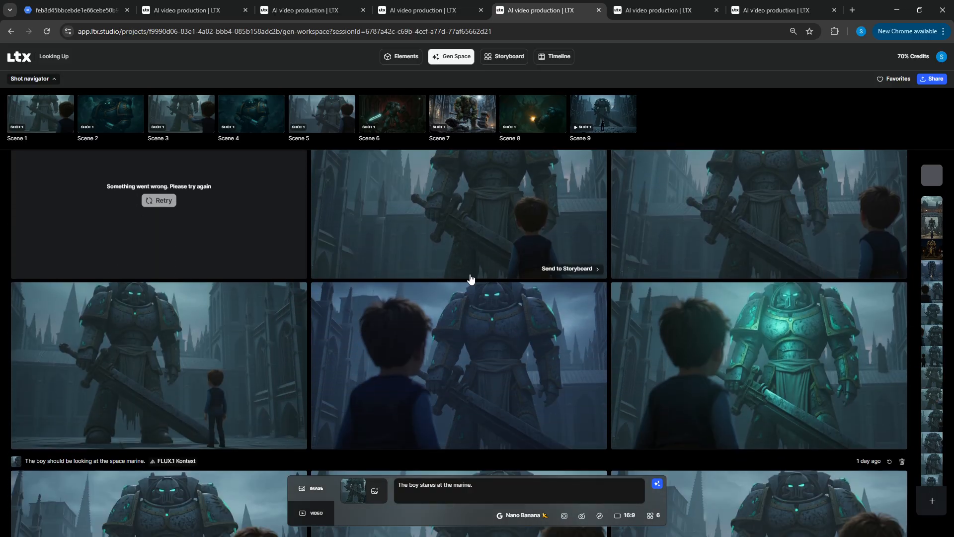
pyautogui.scroll(7, 472, 283)
pyautogui.scroll(-6, 475, 300)
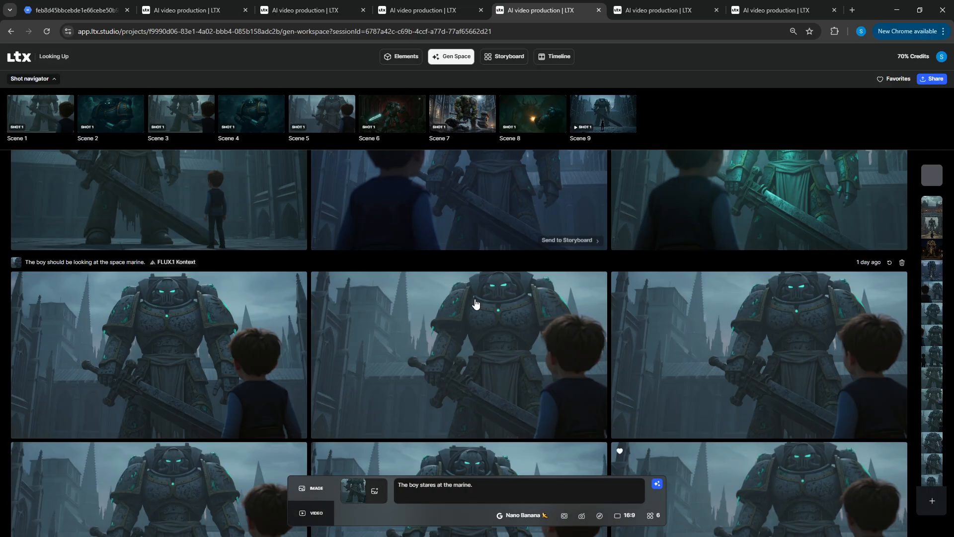
pyautogui.scroll(-11, 470, 299)
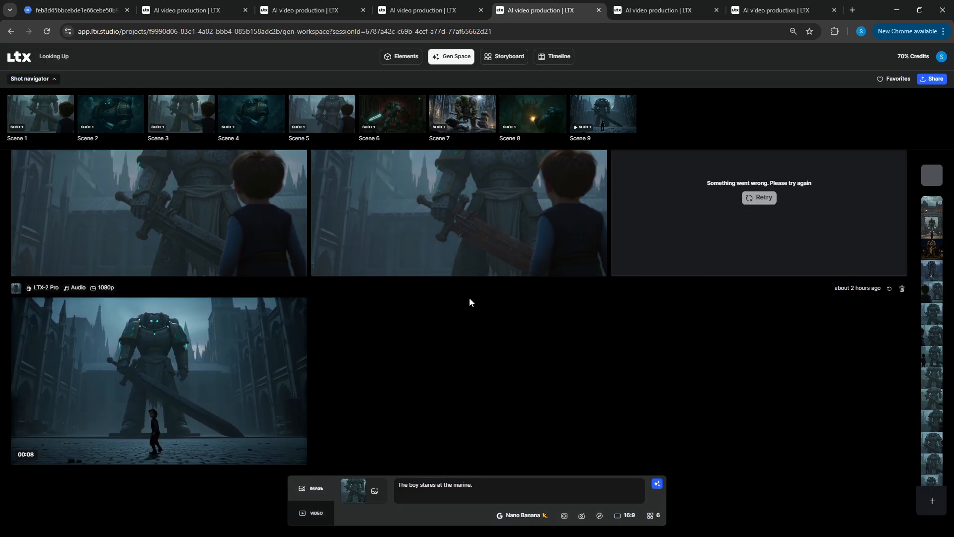
# Step: Open Session 3 of the Gen Space and go back to its first generation
pyautogui.moveTo(927, 248)
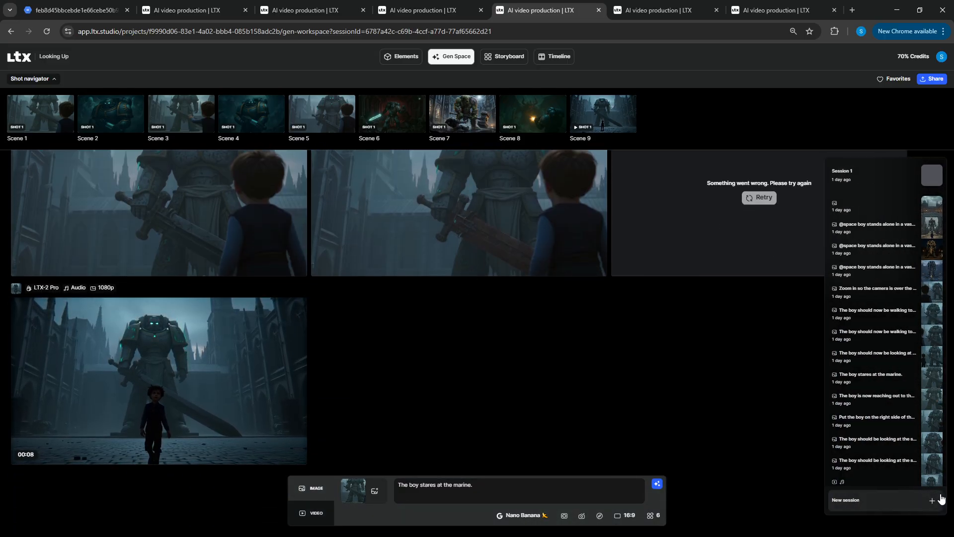
pyautogui.scroll(-1, 912, 450)
pyautogui.click(876, 472)
pyautogui.scroll(15, 494, 266)
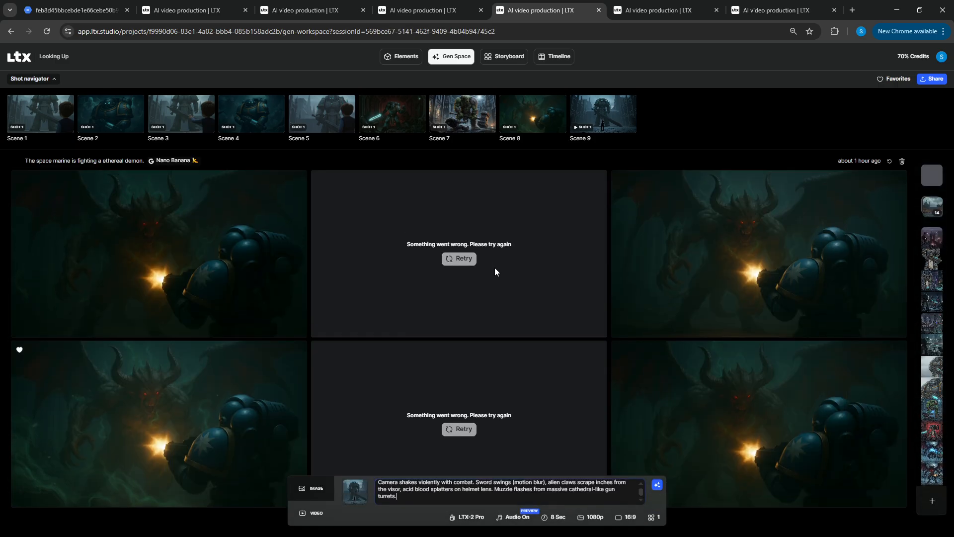
pyautogui.scroll(15, 551, 301)
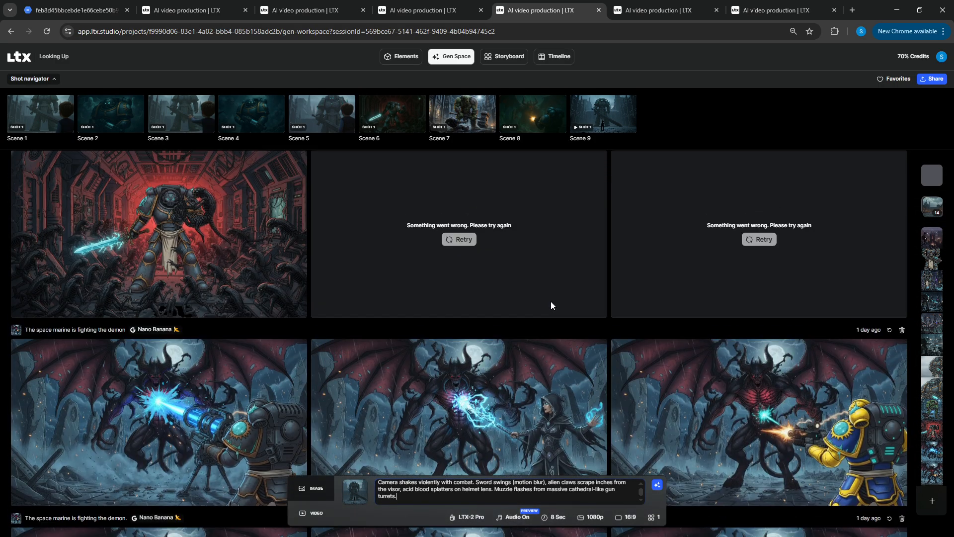
pyautogui.scroll(10, 549, 301)
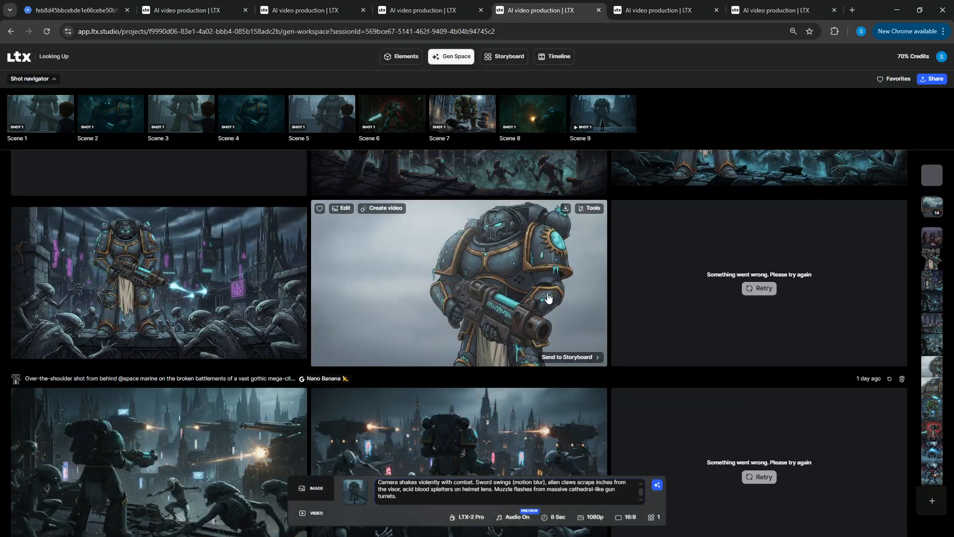
pyautogui.scroll(10, 647, 276)
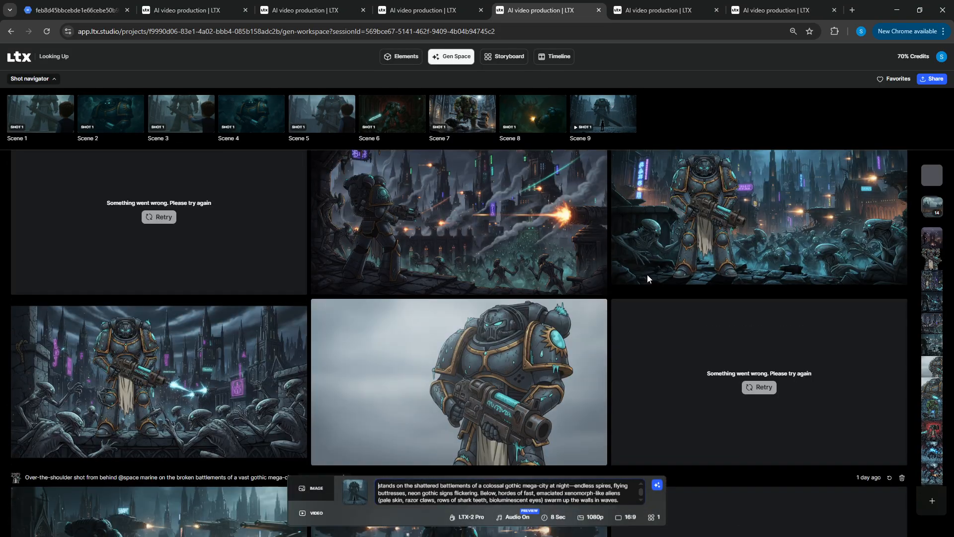
pyautogui.scroll(5, 652, 279)
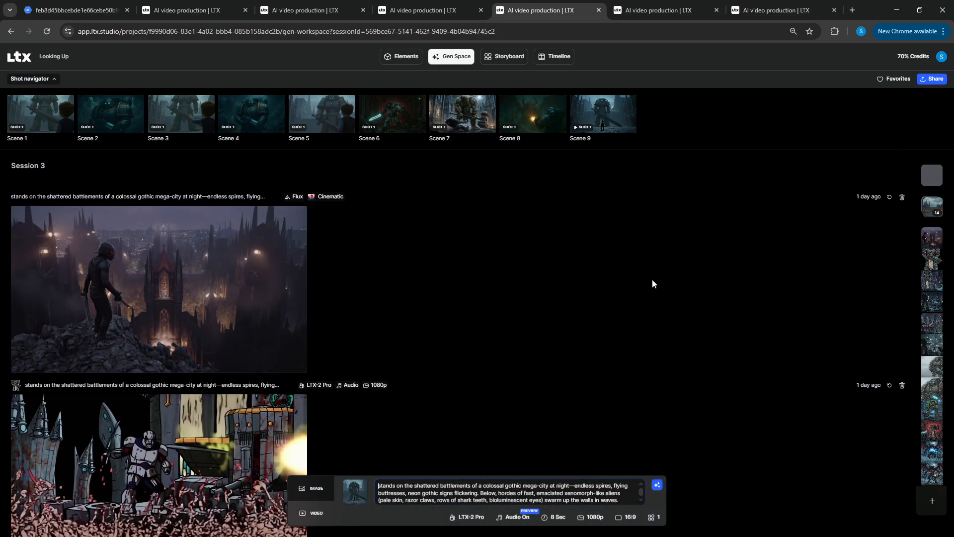
# Step: View the Flux Cinematic image of the figure on the shattered battlements at full size, and close it again
pyautogui.moveTo(180, 284)
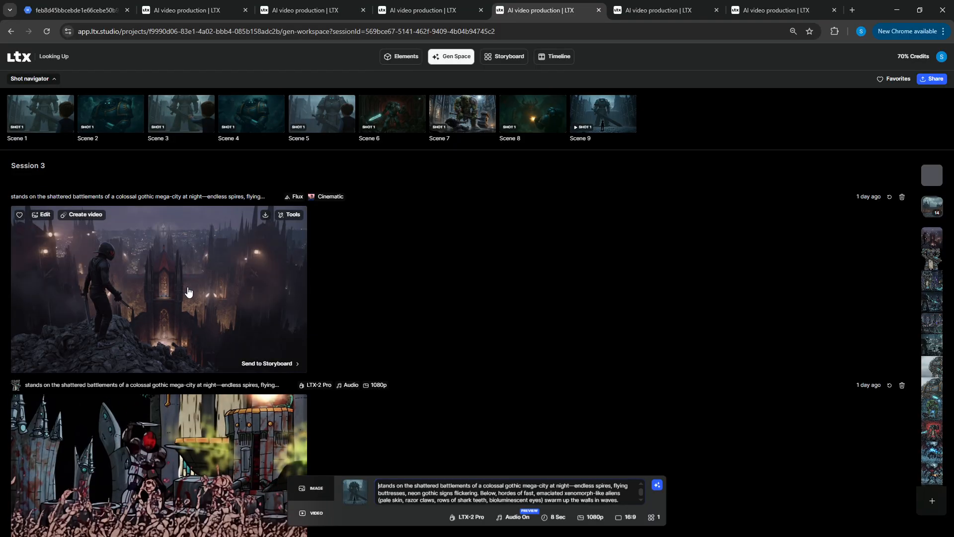
pyautogui.scroll(-1, 187, 291)
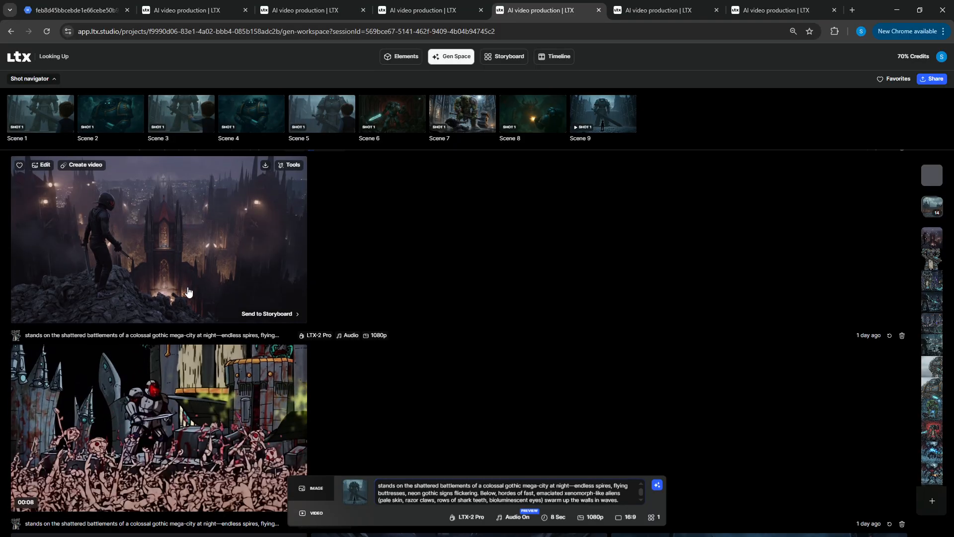
pyautogui.click(147, 238)
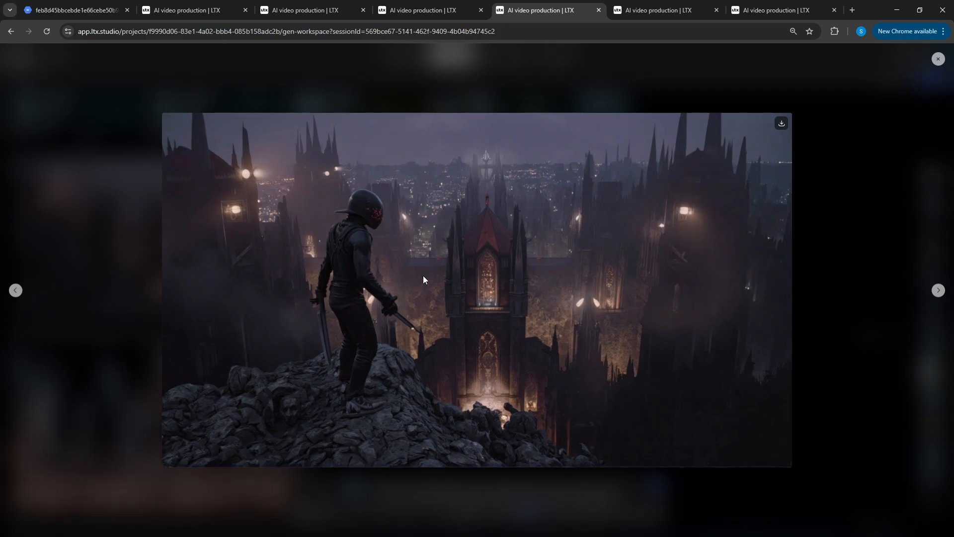
pyautogui.click(819, 225)
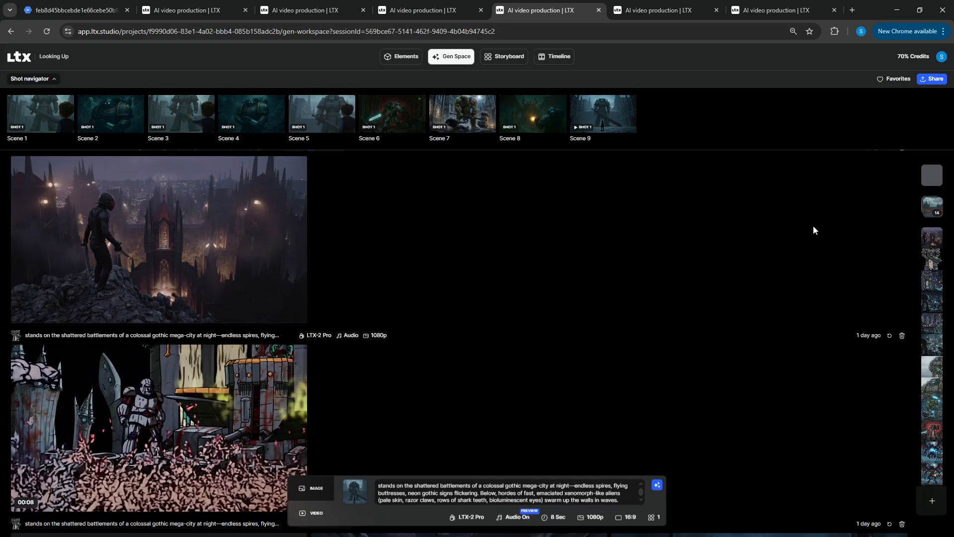
# Step: Compare the LTX-2 Pro video of the shattered battlements with the Nano Banana images made from the same prompt
pyautogui.moveTo(284, 321)
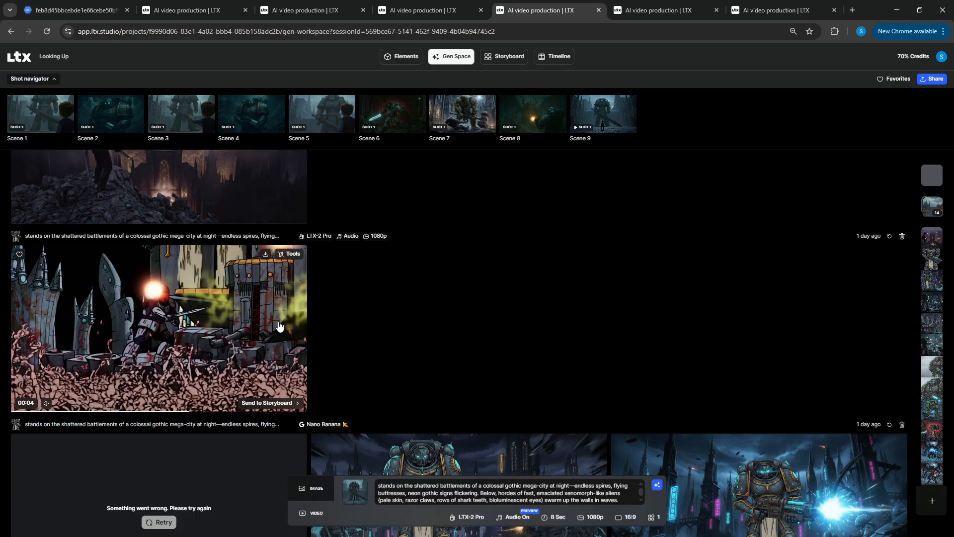
pyautogui.scroll(-1, 277, 325)
pyautogui.scroll(-4, 274, 327)
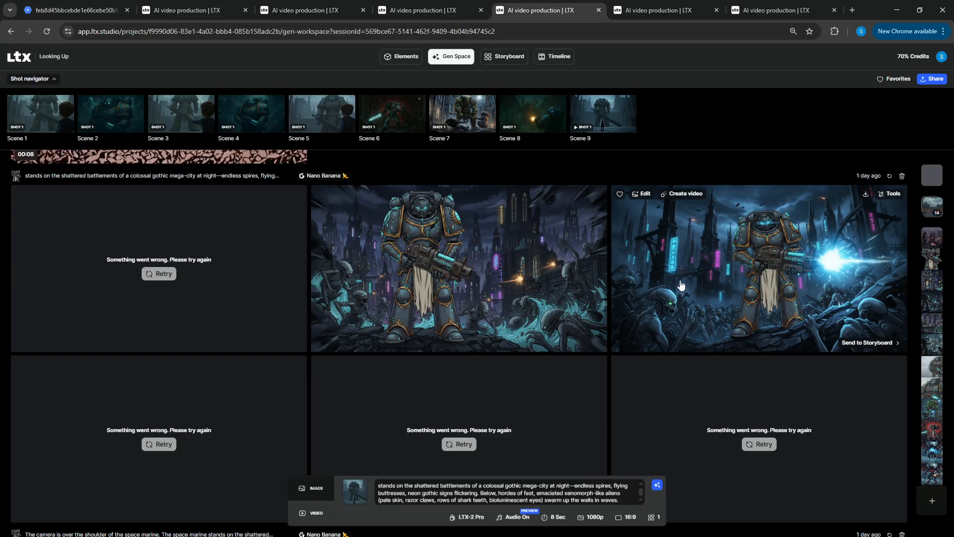
pyautogui.scroll(-4, 680, 285)
pyautogui.scroll(-2, 680, 284)
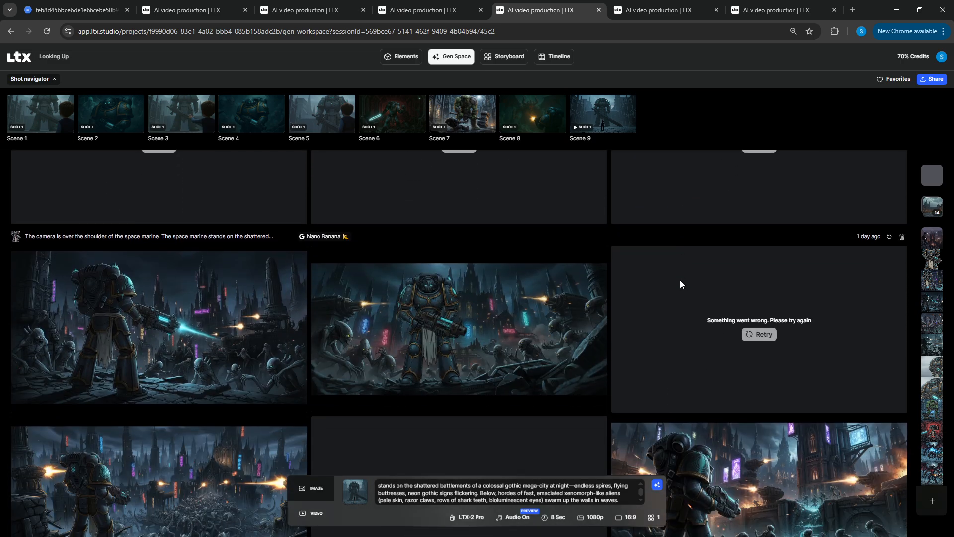
pyautogui.scroll(4, 676, 288)
pyautogui.scroll(1, 661, 314)
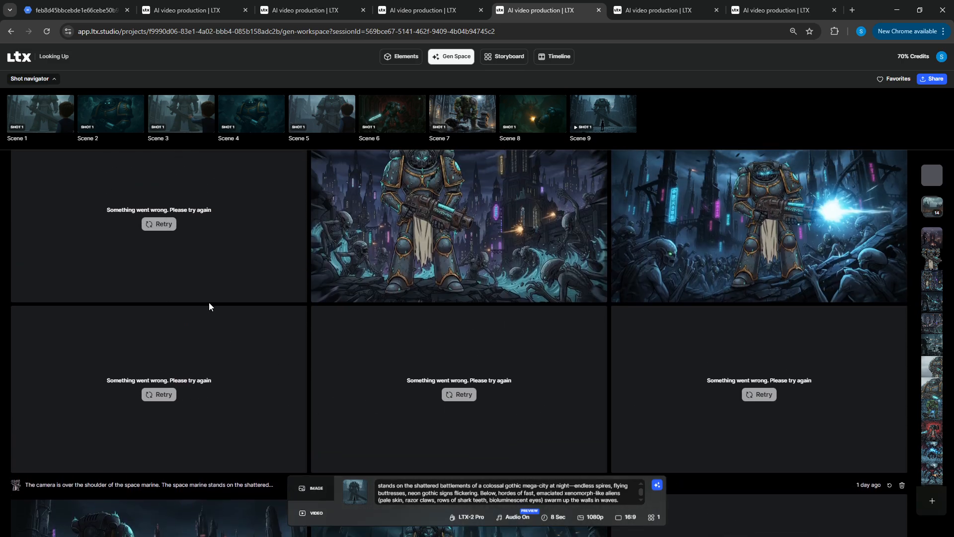
# Step: Enlarge two Nano Banana images from the first over-the-shoulder prompt: the marine overlooking the alien horde and the marine firing a cyan beam
pyautogui.scroll(-6, 185, 247)
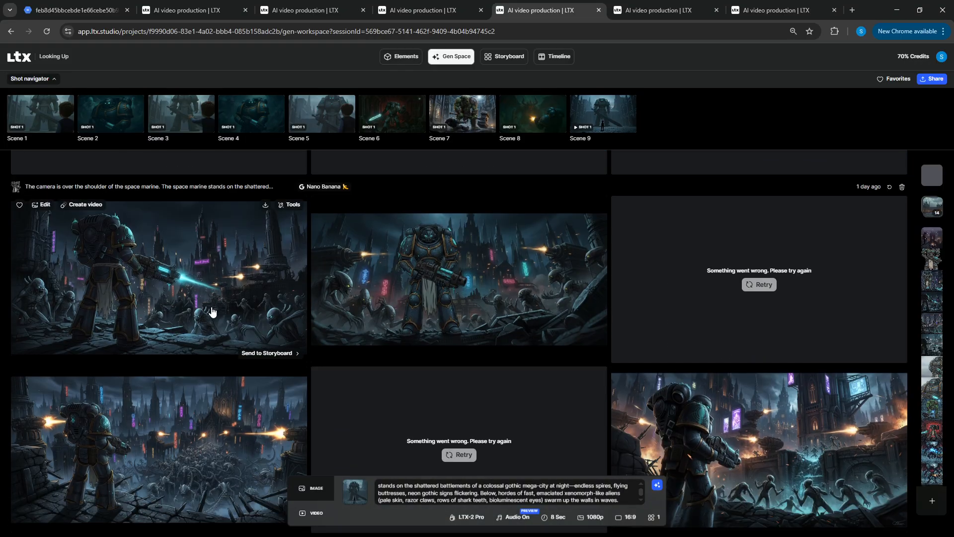
pyautogui.scroll(-1, 213, 312)
pyautogui.click(228, 414)
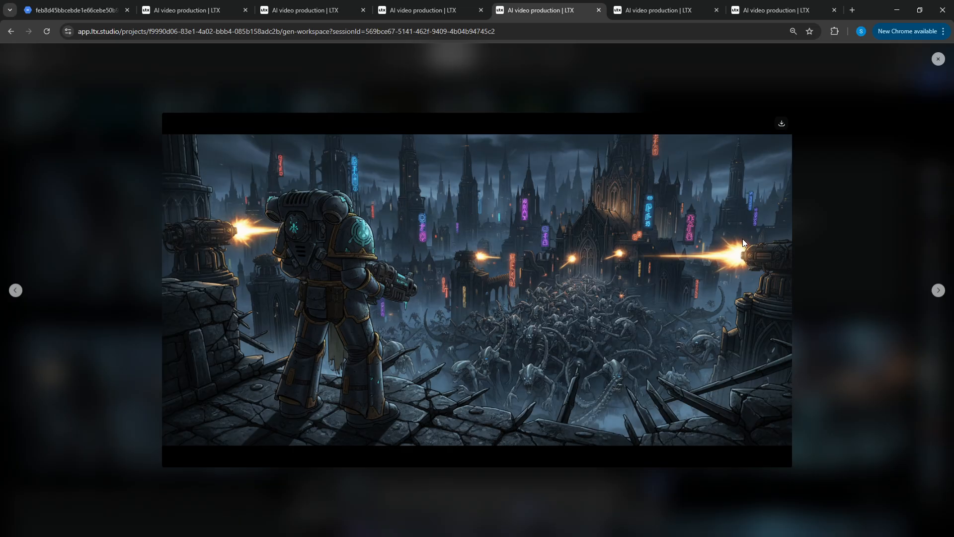
pyautogui.click(861, 215)
pyautogui.click(358, 269)
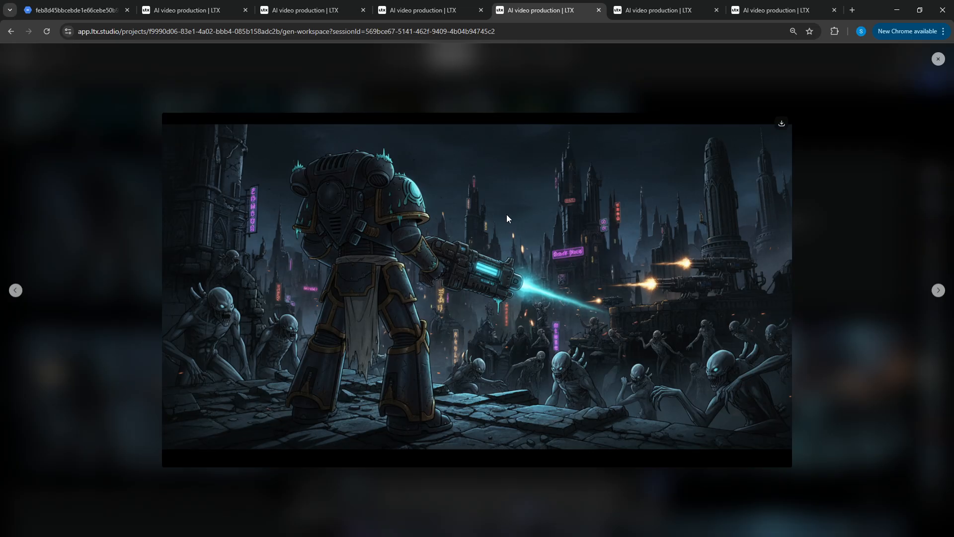
pyautogui.click(883, 203)
# Step: Examine the second batch of over-the-shoulder results and enlarge the image of the marine against a plain grey background
pyautogui.scroll(-3, 646, 305)
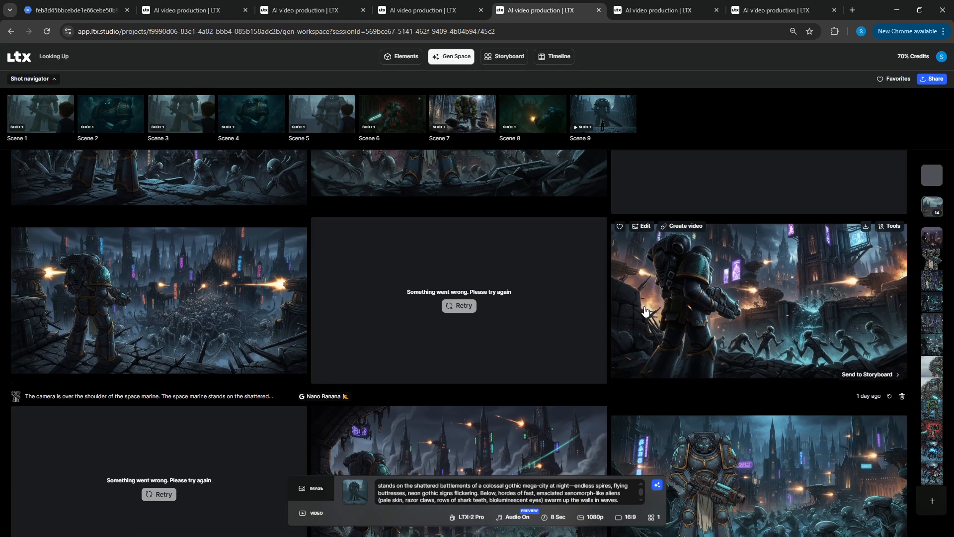
pyautogui.scroll(-2, 645, 311)
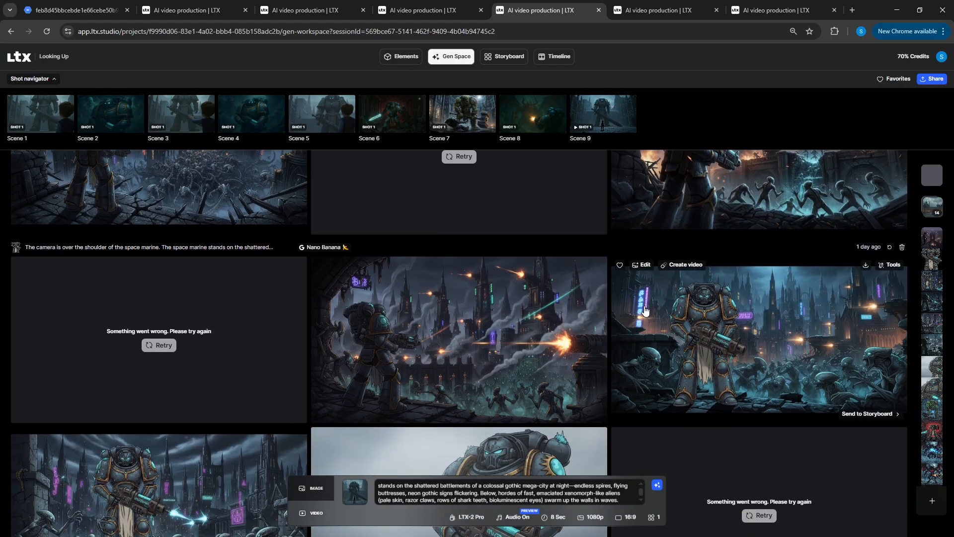
pyautogui.scroll(-2, 645, 311)
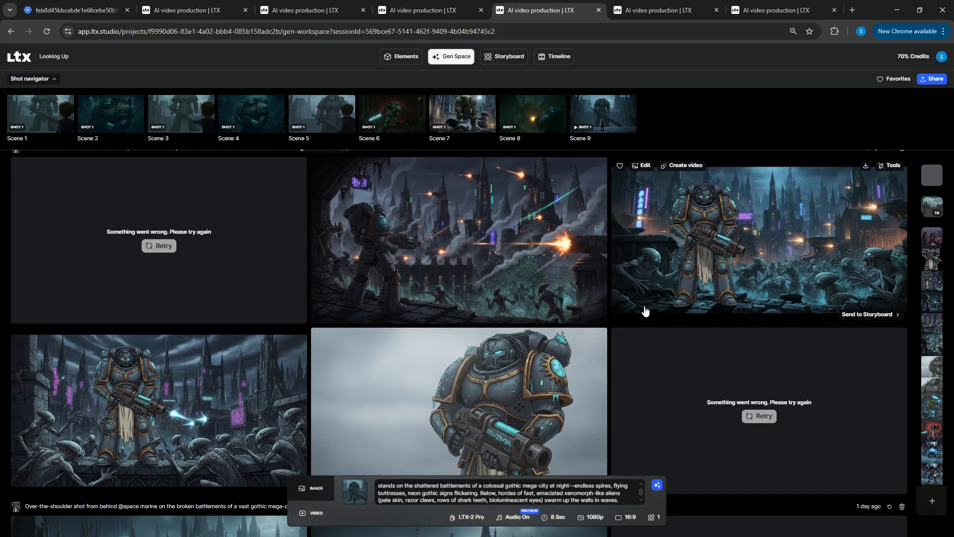
pyautogui.scroll(-2, 645, 311)
pyautogui.scroll(2, 641, 308)
pyautogui.scroll(-2, 622, 306)
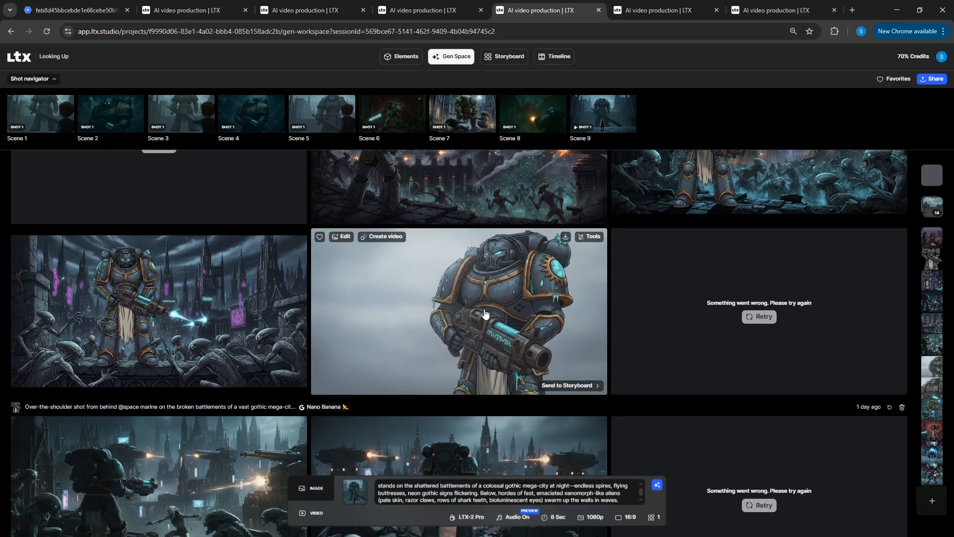
pyautogui.click(385, 289)
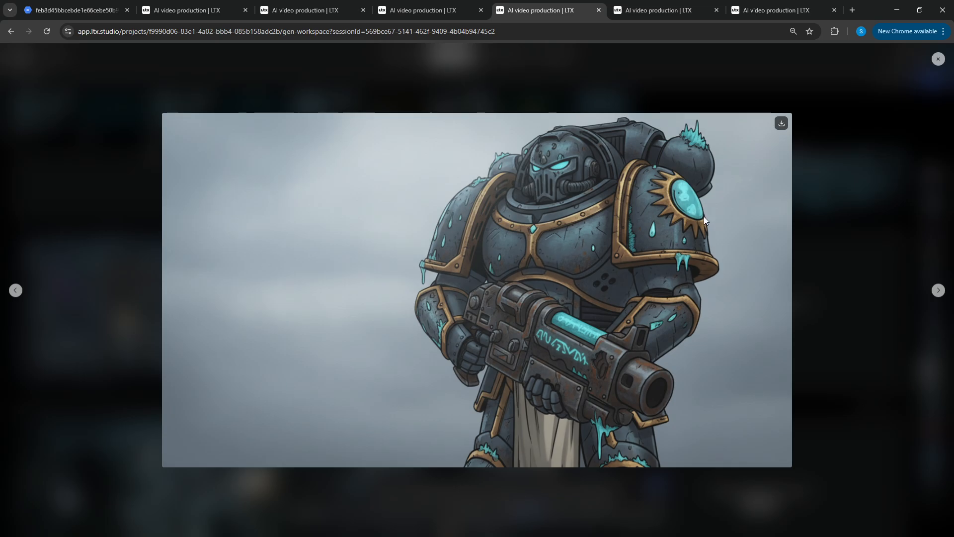
pyautogui.click(839, 190)
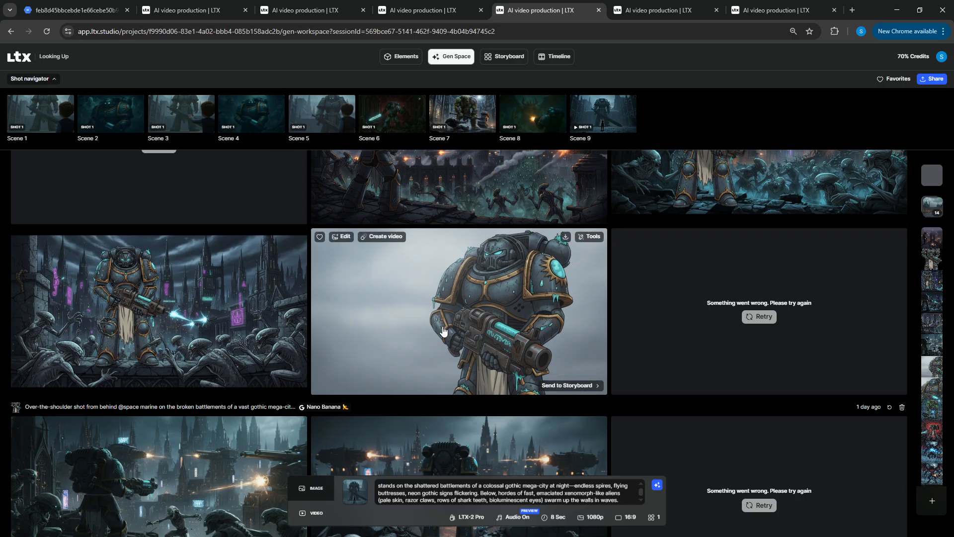
pyautogui.scroll(-3, 442, 330)
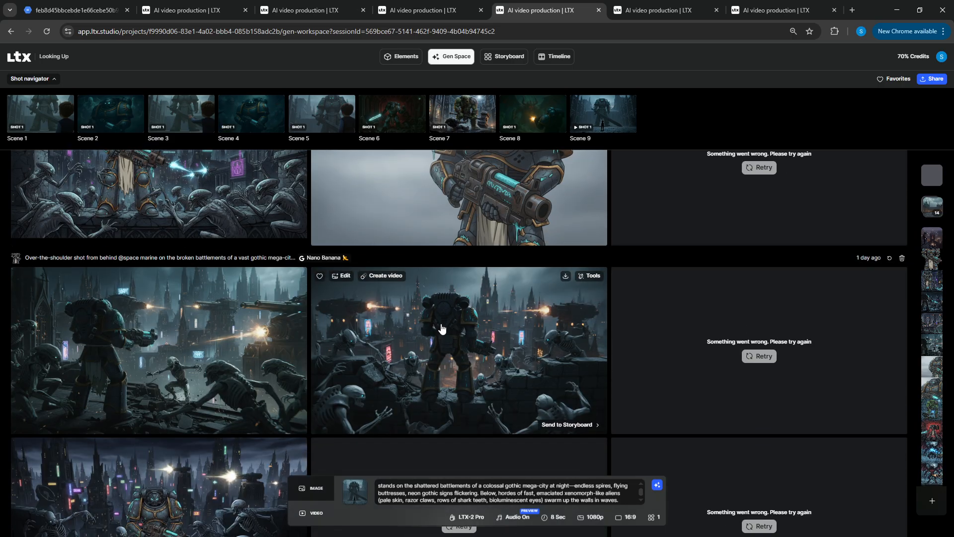
pyautogui.scroll(-2, 441, 328)
pyautogui.click(127, 252)
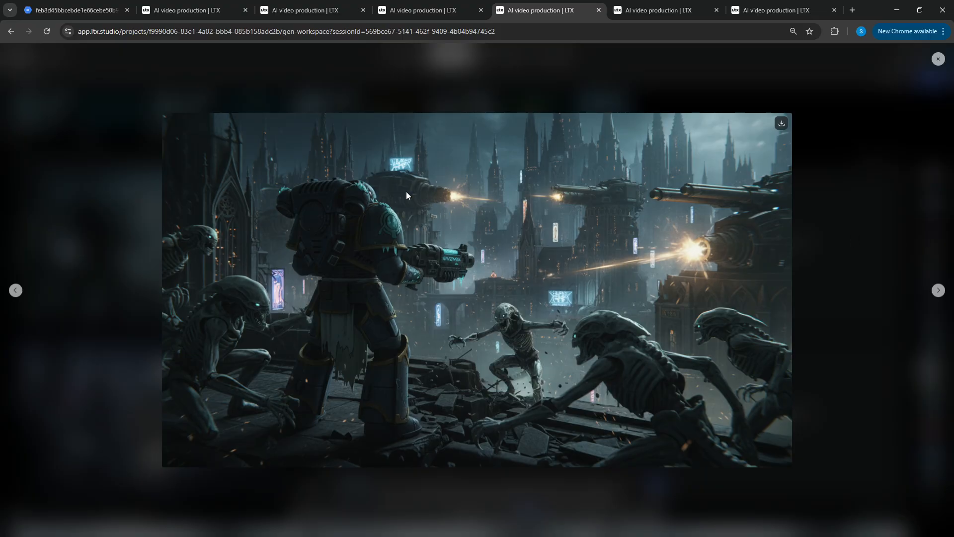
pyautogui.click(840, 175)
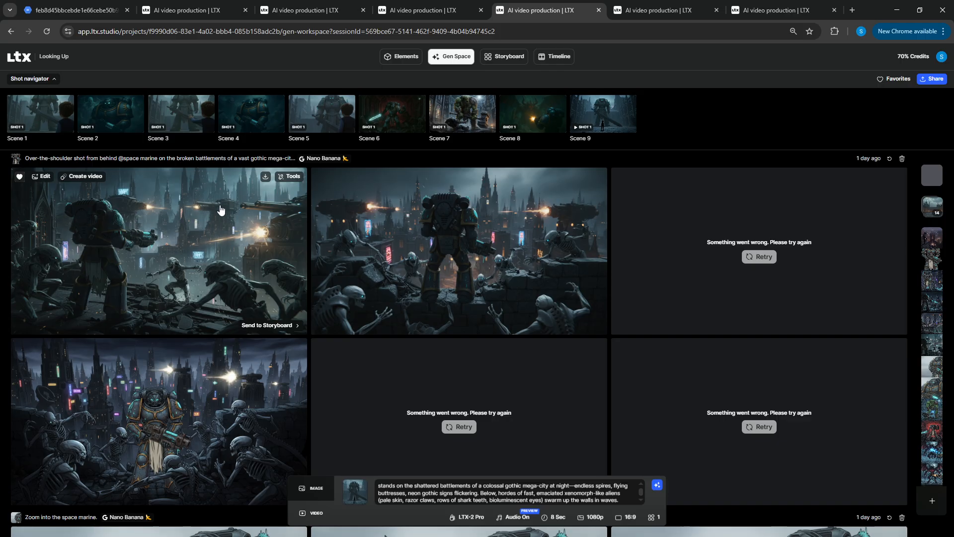
# Step: Compare the Nano Banana results for "Zoom into the space marine." with those for "Here is a close up shot of the marine."
pyautogui.scroll(-7, 179, 242)
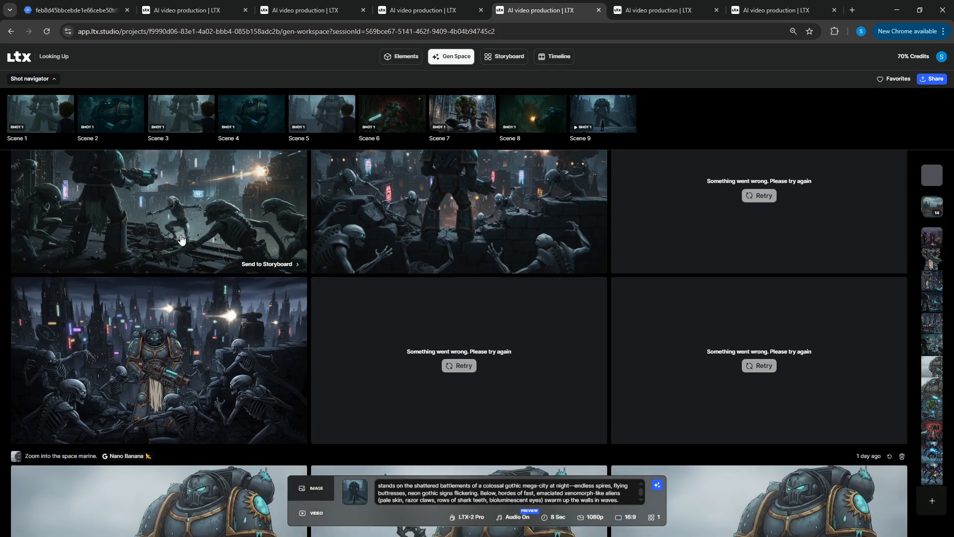
pyautogui.scroll(-1, 181, 238)
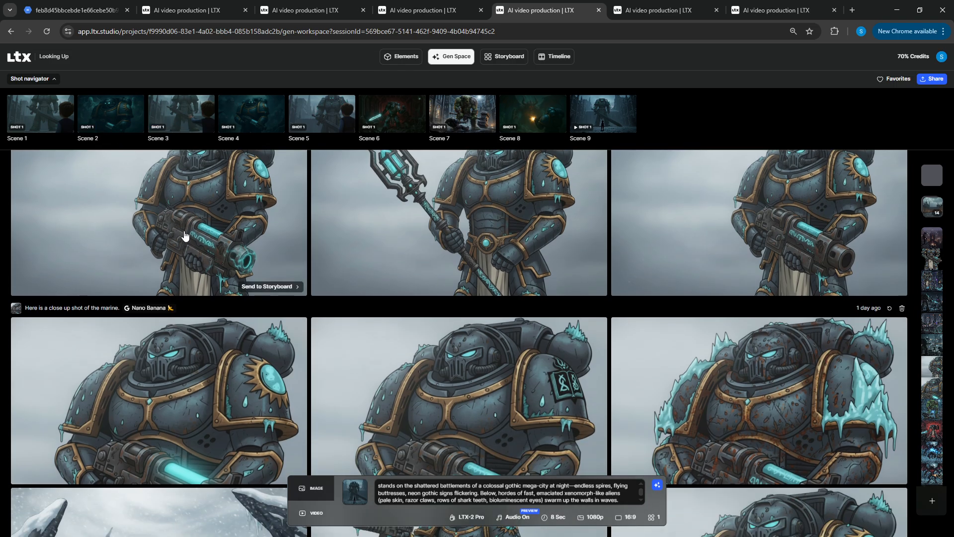
pyautogui.scroll(1, 193, 239)
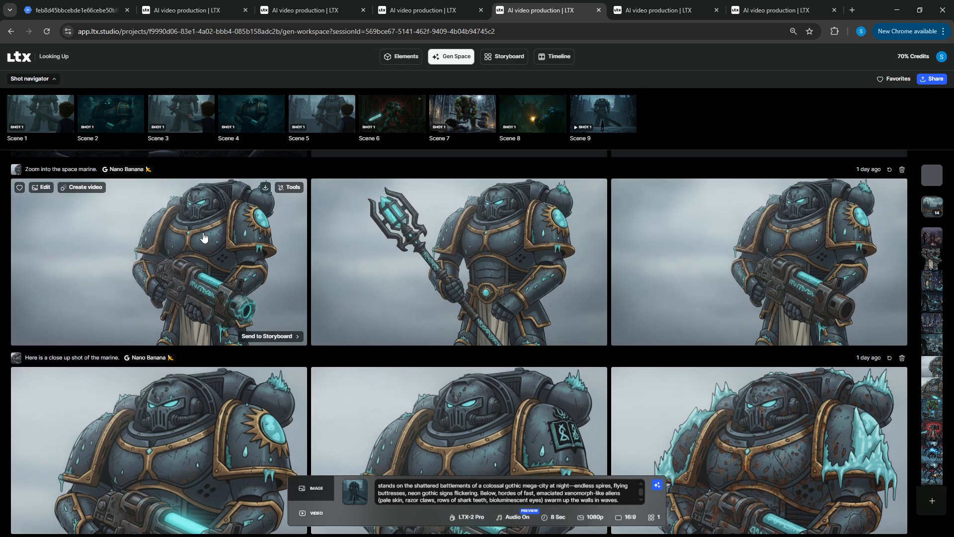
pyautogui.scroll(-5, 414, 272)
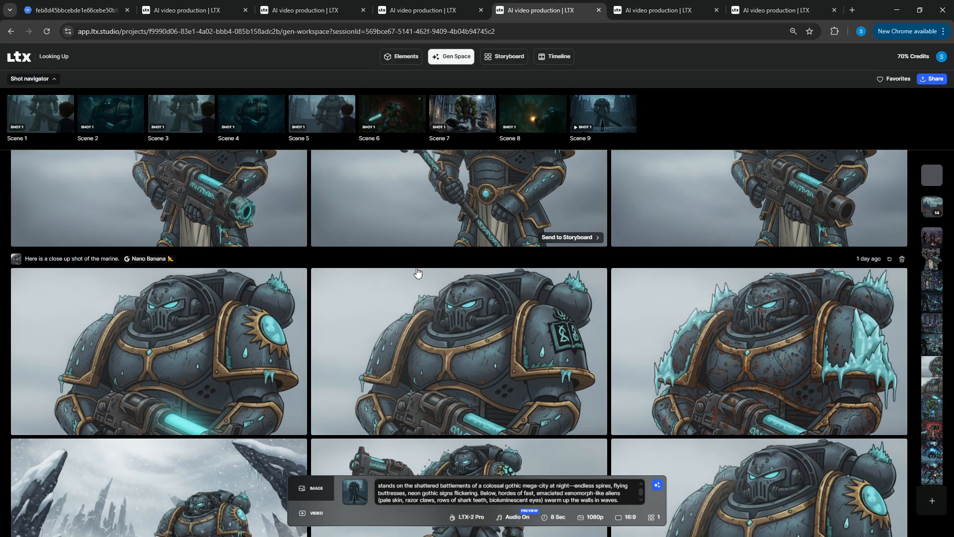
pyautogui.scroll(-2, 415, 273)
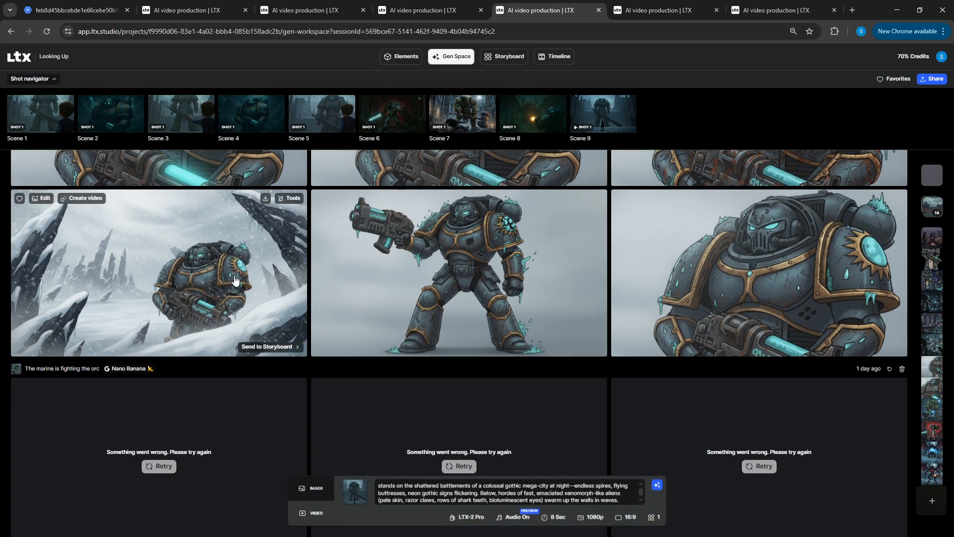
# Step: Examine the Nano Banana results for the space marine fighting the orc, the aliens and the demon
pyautogui.scroll(-4, 362, 252)
pyautogui.scroll(-1, 361, 253)
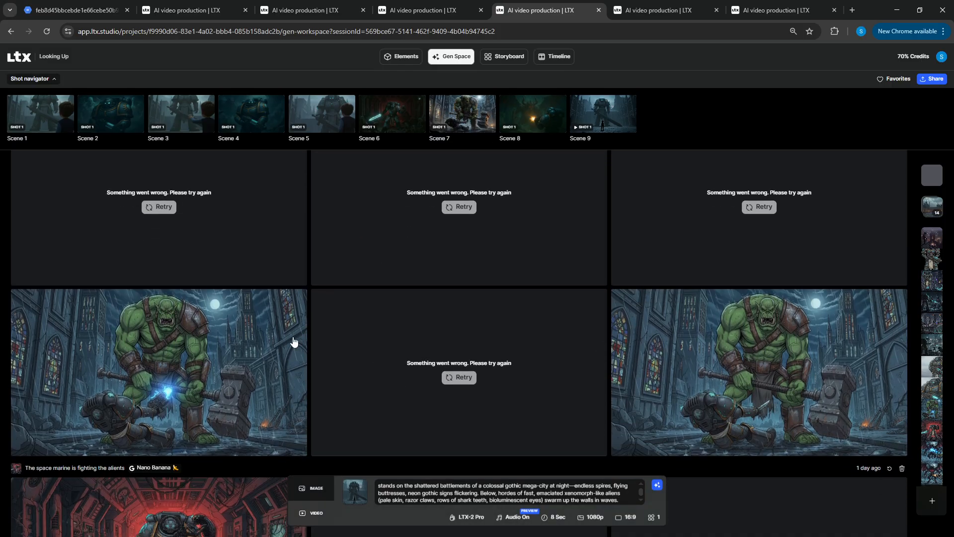
pyautogui.moveTo(296, 339)
pyautogui.scroll(-2, 500, 340)
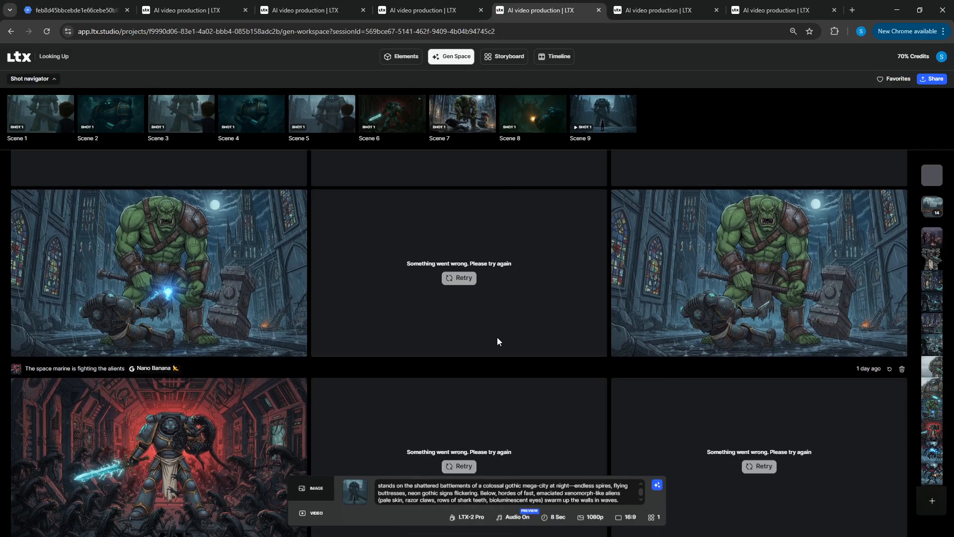
pyautogui.scroll(-1, 497, 338)
pyautogui.scroll(-2, 496, 338)
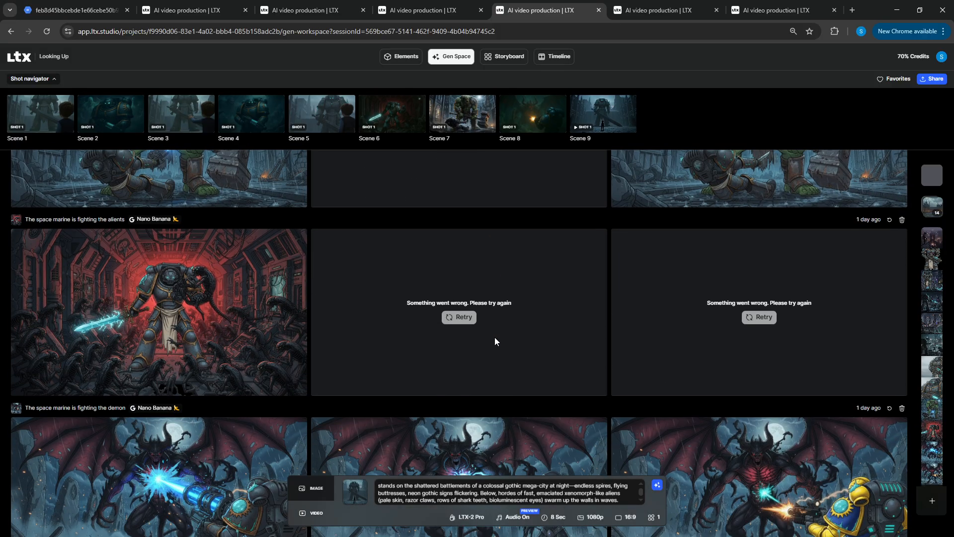
pyautogui.scroll(-1, 494, 339)
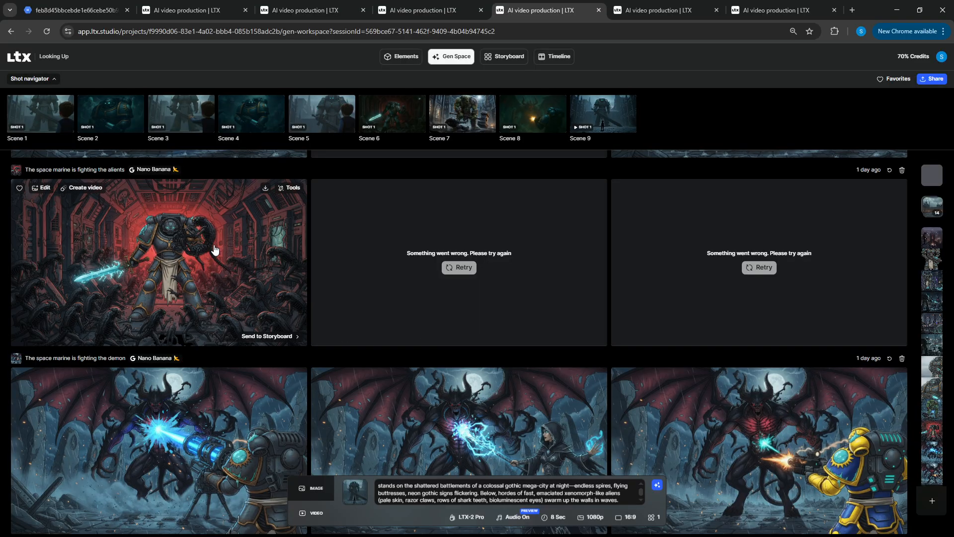
pyautogui.scroll(-5, 215, 249)
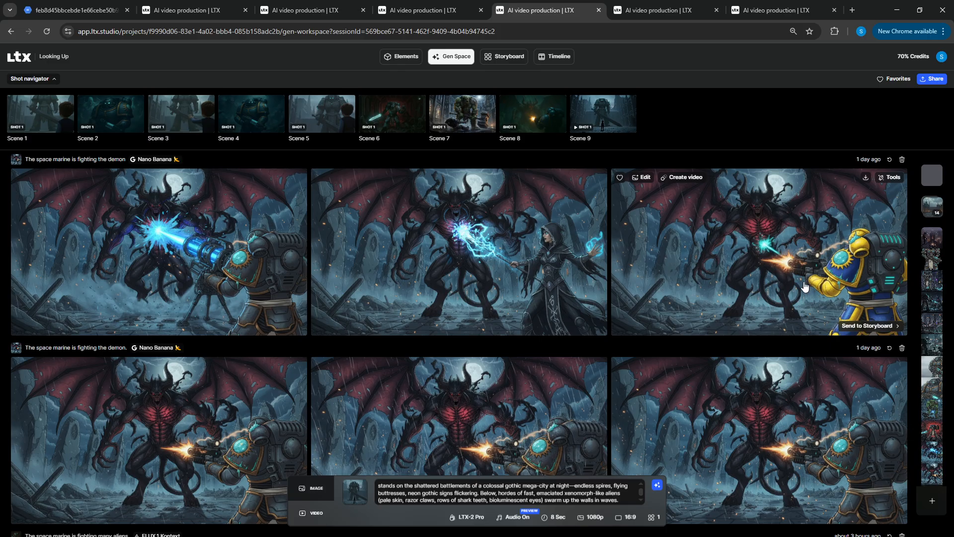
pyautogui.scroll(-4, 805, 286)
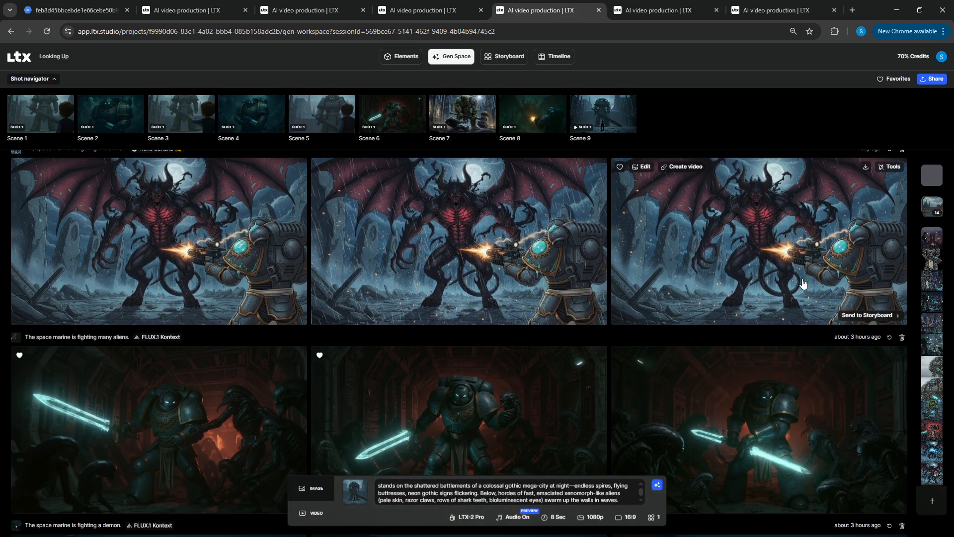
# Step: Review the FLUX.1 Kontext results for the marine fighting aliens, a demon and an orc, and standing still with demons in the background mist
pyautogui.scroll(-3, 802, 282)
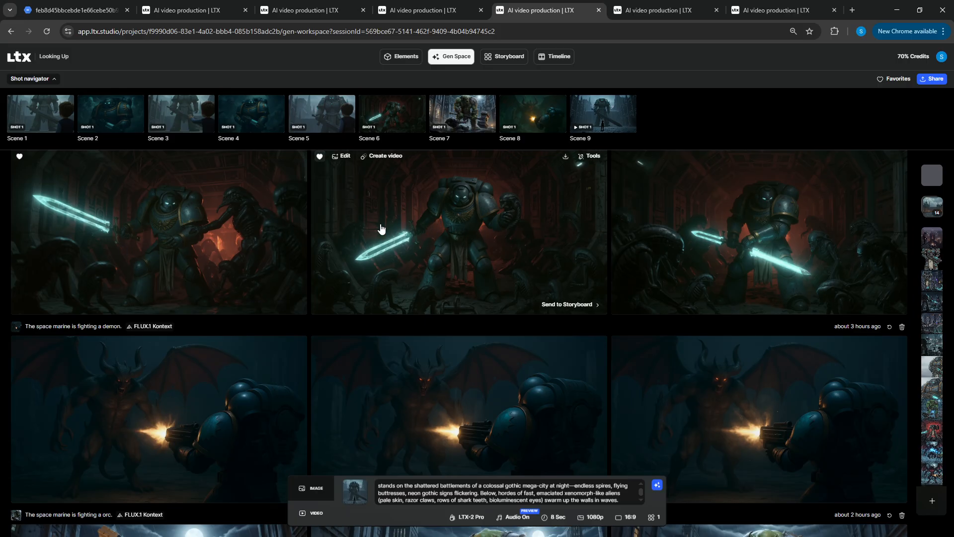
pyautogui.scroll(-3, 273, 236)
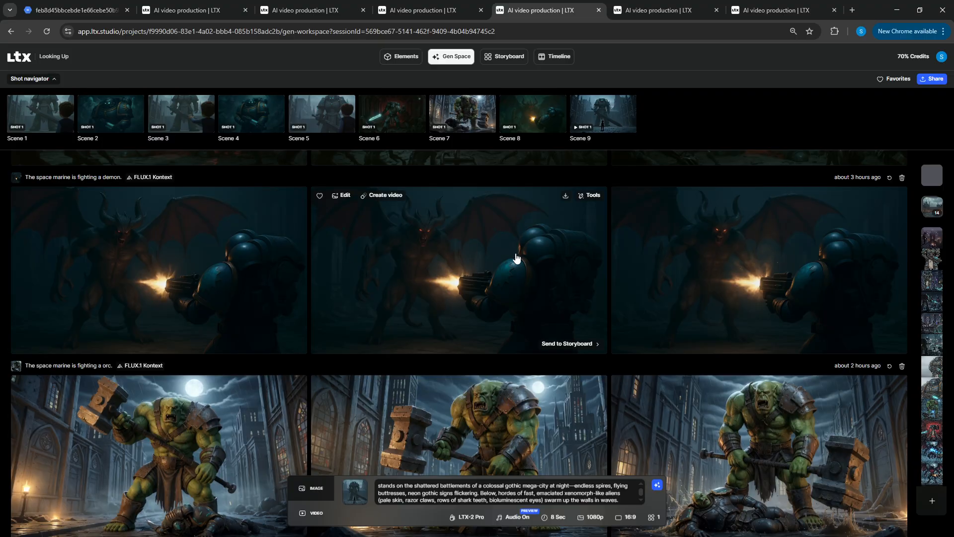
pyautogui.scroll(-4, 515, 256)
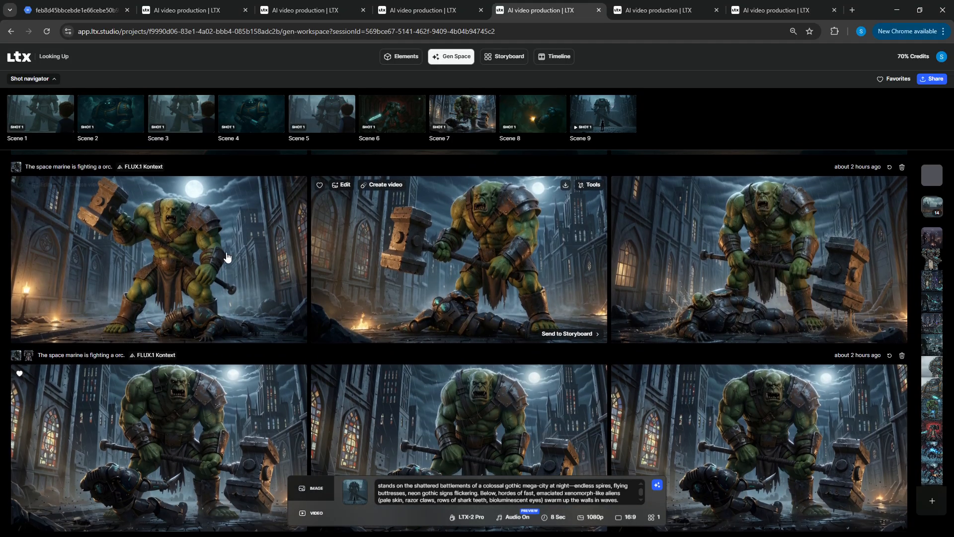
pyautogui.scroll(-3, 239, 266)
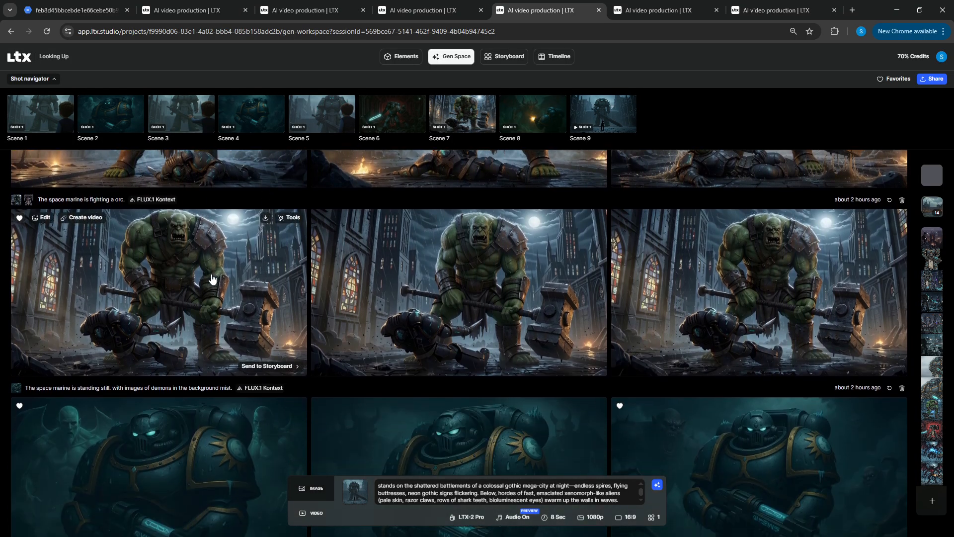
pyautogui.scroll(-1, 212, 278)
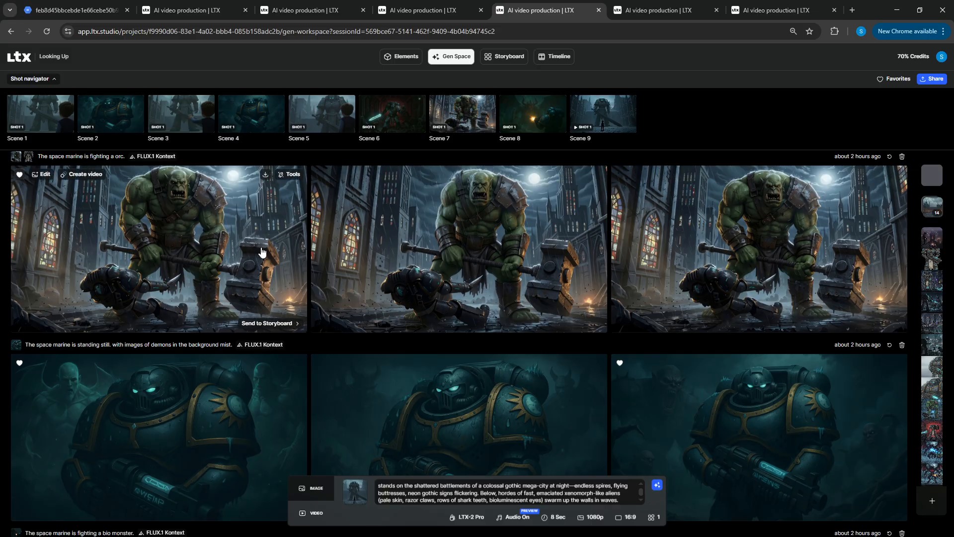
pyautogui.scroll(-4, 523, 260)
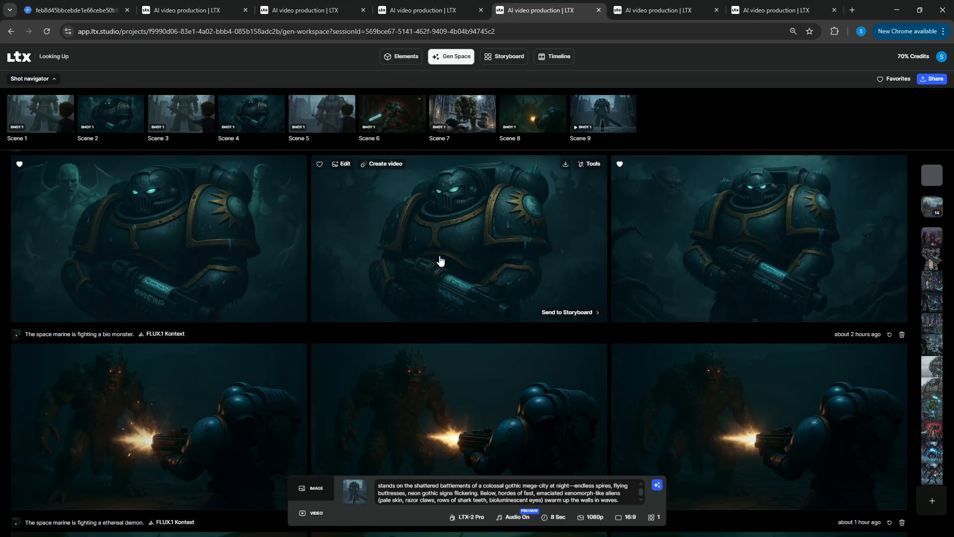
# Step: Compare the FLUX.1 Kontext results for the marine fighting a bio monster and an ethereal demon
pyautogui.scroll(-3, 439, 259)
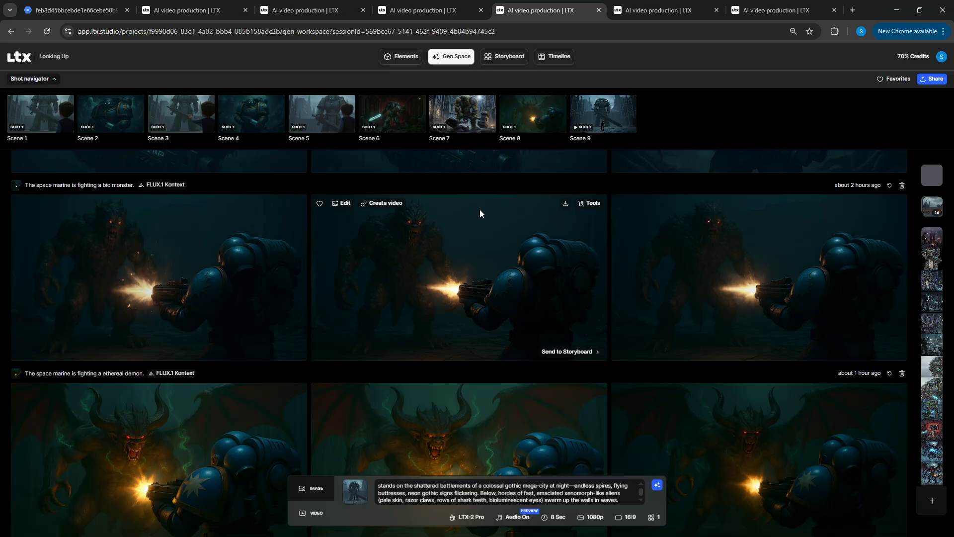
pyautogui.scroll(-2, 457, 226)
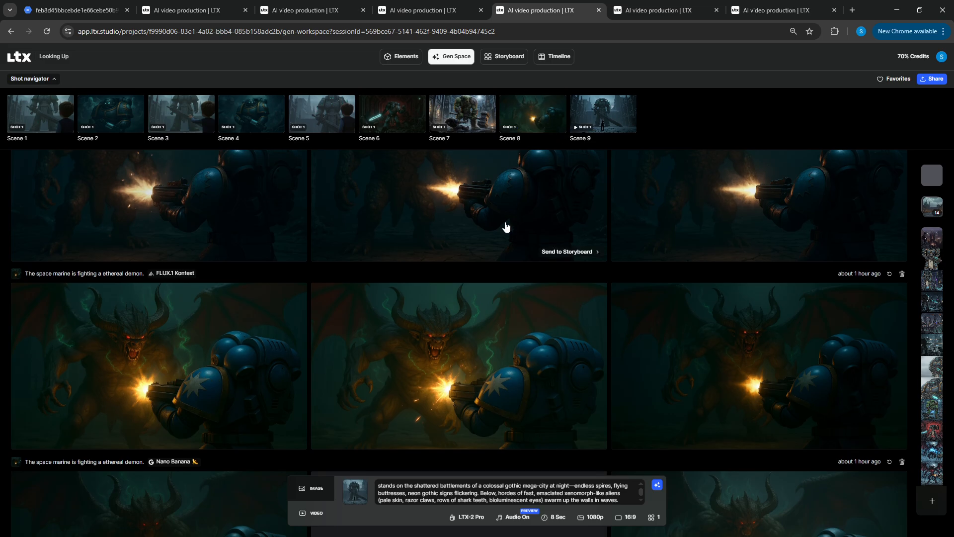
pyautogui.scroll(-2, 505, 228)
pyautogui.scroll(-1, 298, 226)
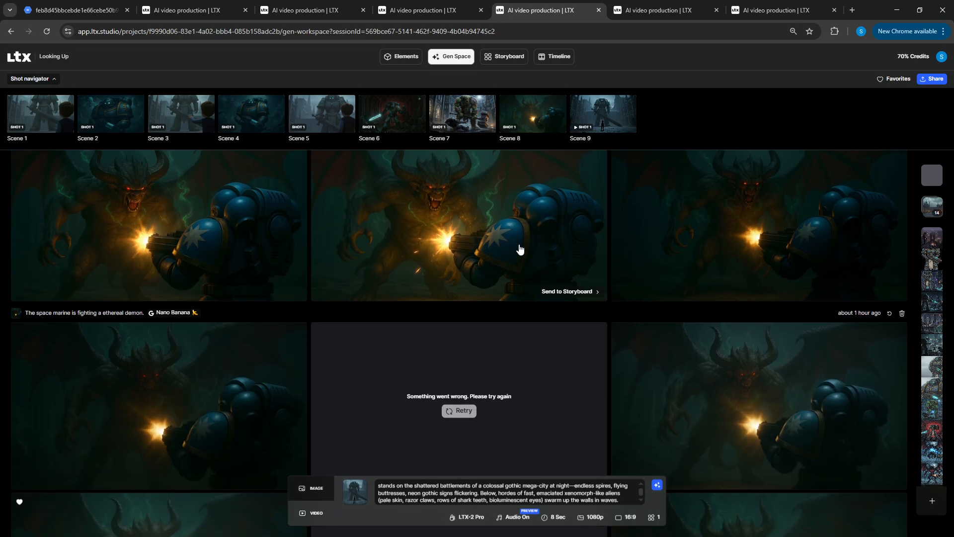
# Step: Enlarge the first FLUX.1 Kontext image of the marine fighting an ethereal demon, and close it again
pyautogui.scroll(1, 274, 242)
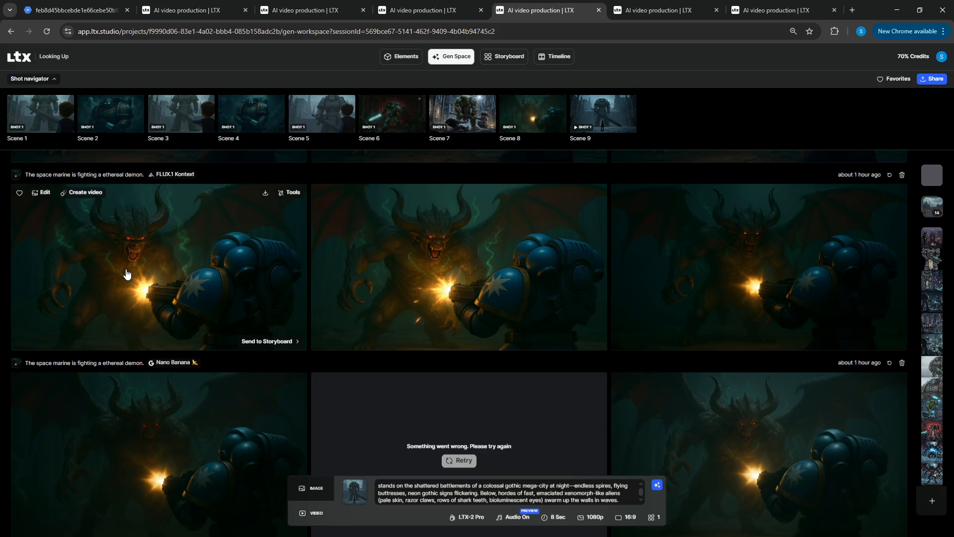
pyautogui.click(175, 261)
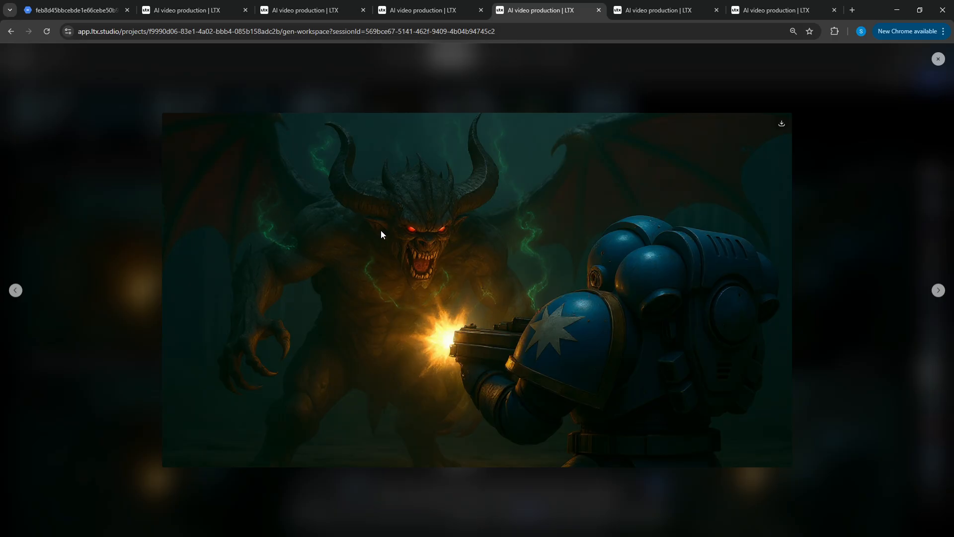
pyautogui.click(882, 238)
# Step: Enlarge the favorited Nano Banana image of the marine fighting an ethereal demon, and close it again
pyautogui.scroll(-10, 300, 270)
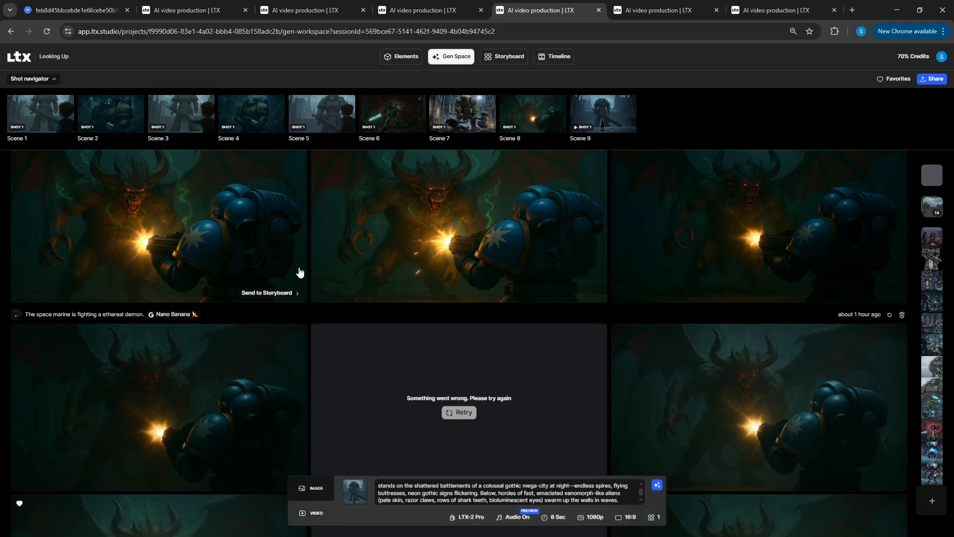
pyautogui.scroll(5, 111, 255)
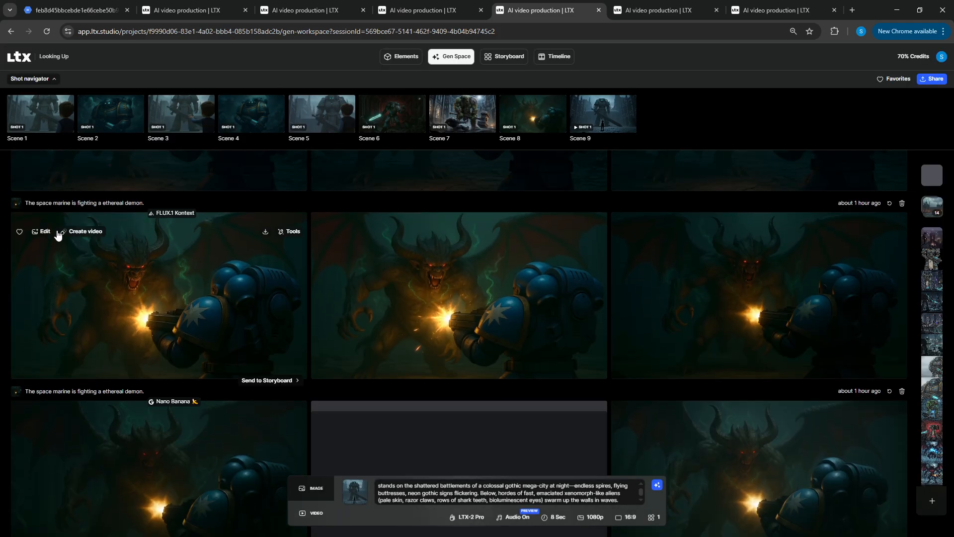
pyautogui.scroll(-6, 80, 370)
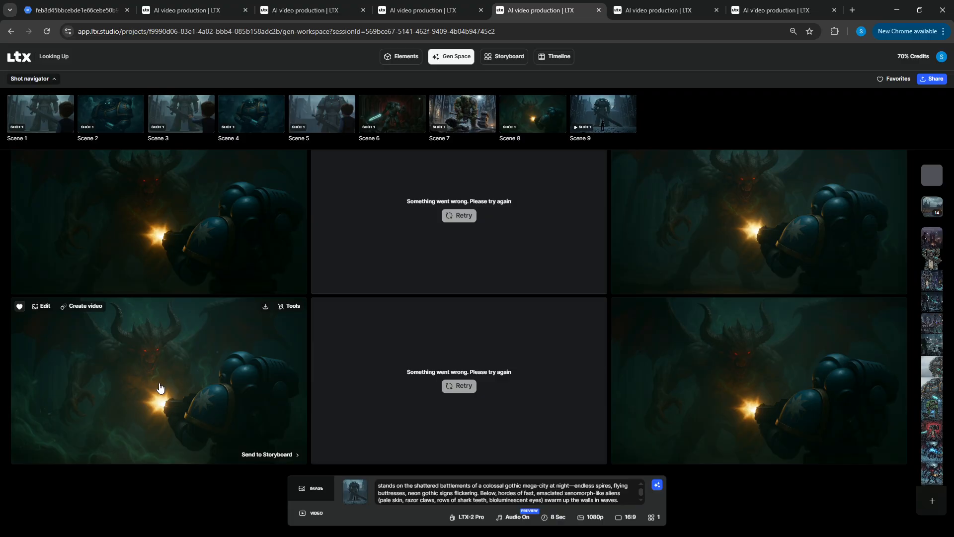
pyautogui.click(160, 386)
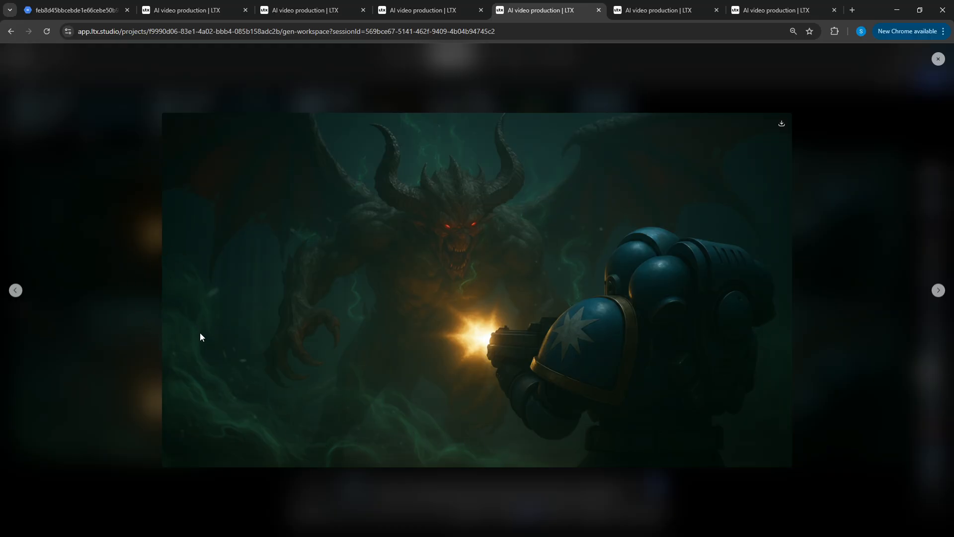
pyautogui.click(823, 222)
pyautogui.scroll(1, 279, 356)
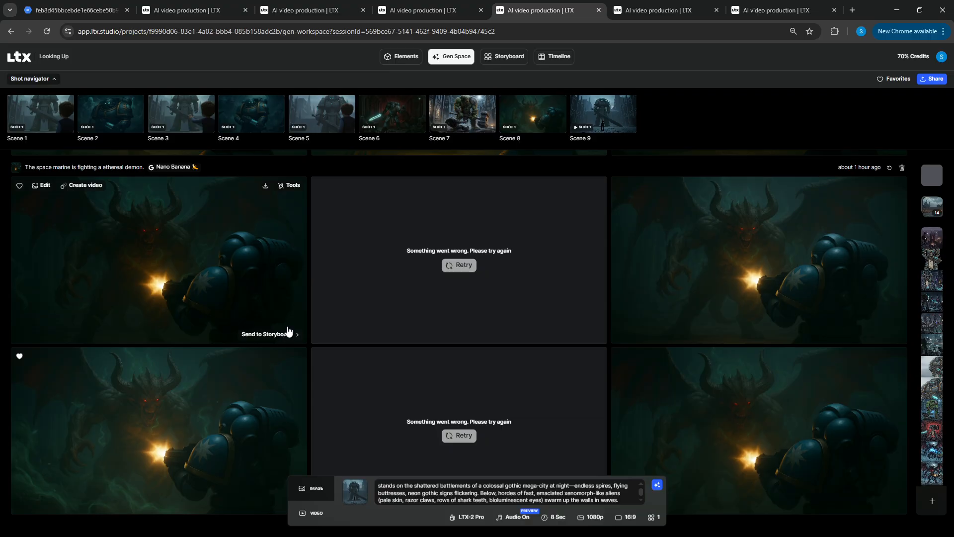
# Step: Mark the first FLUX.1 Kontext image of the marine fighting an ethereal demon as a favorite
pyautogui.scroll(1, 288, 330)
pyautogui.scroll(3, 289, 331)
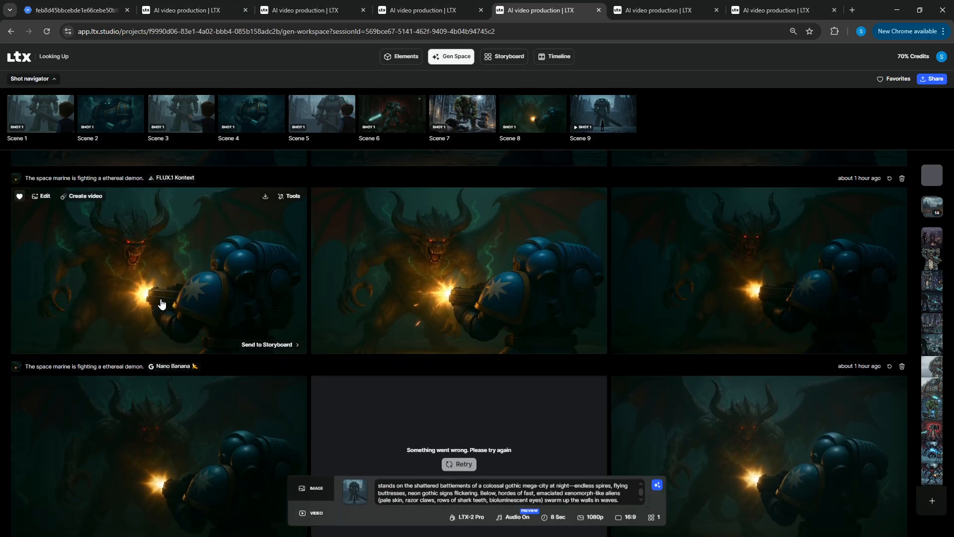
pyautogui.scroll(-5, 166, 309)
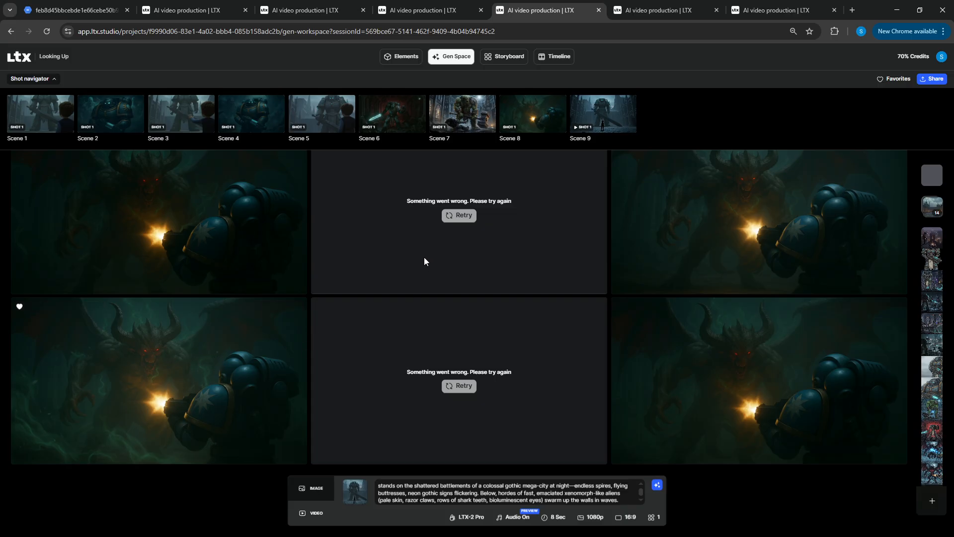
# Step: Reload the storyboard page and the Favorites page, and examine the favorited images
pyautogui.click(684, 10)
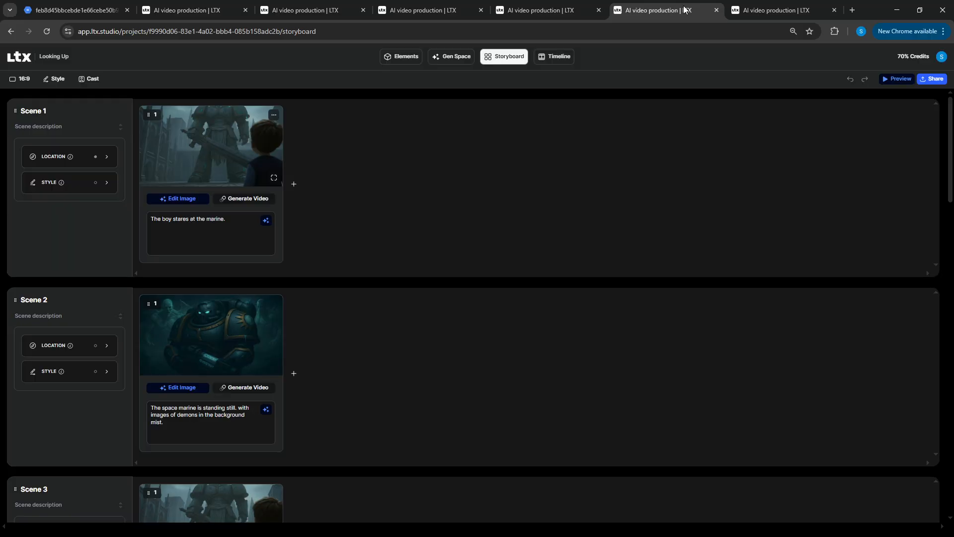
pyautogui.click(47, 31)
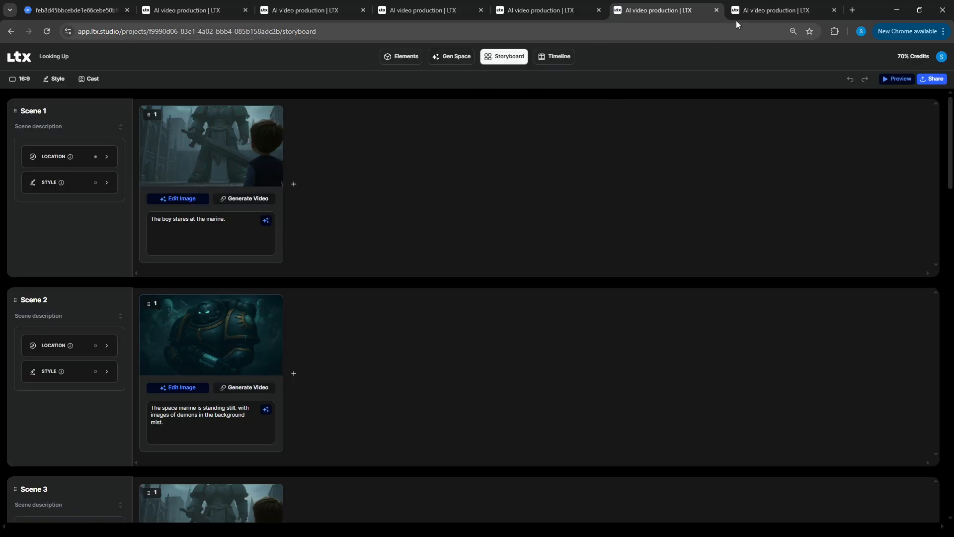
pyautogui.click(772, 14)
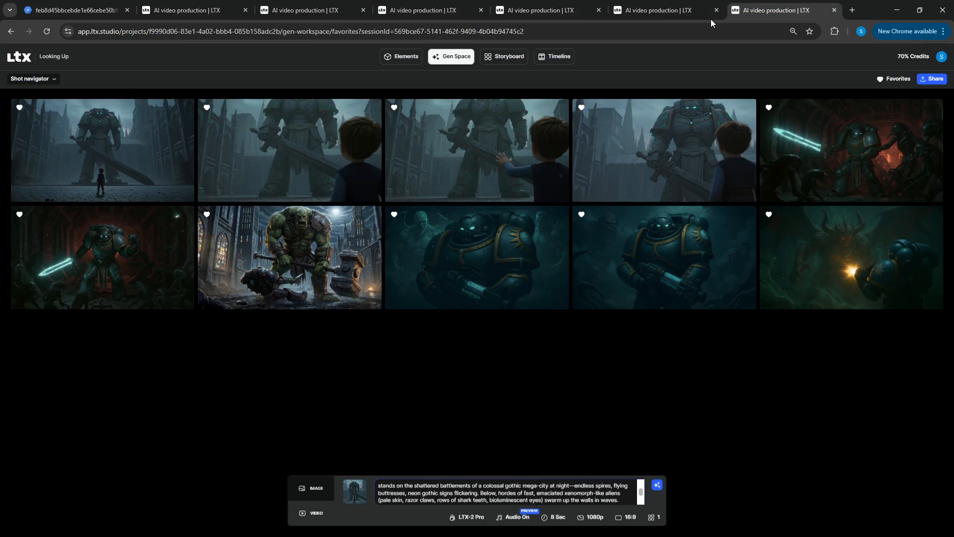
pyautogui.moveTo(586, 273)
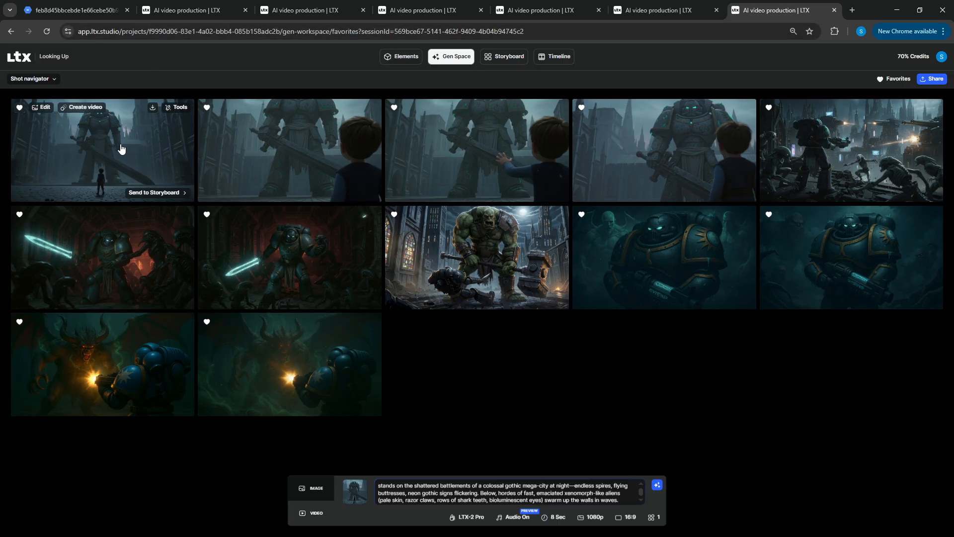
# Step: Compare the storyboard's first scenes and their shot descriptions with the favorited Gen Space images
pyautogui.click(655, 14)
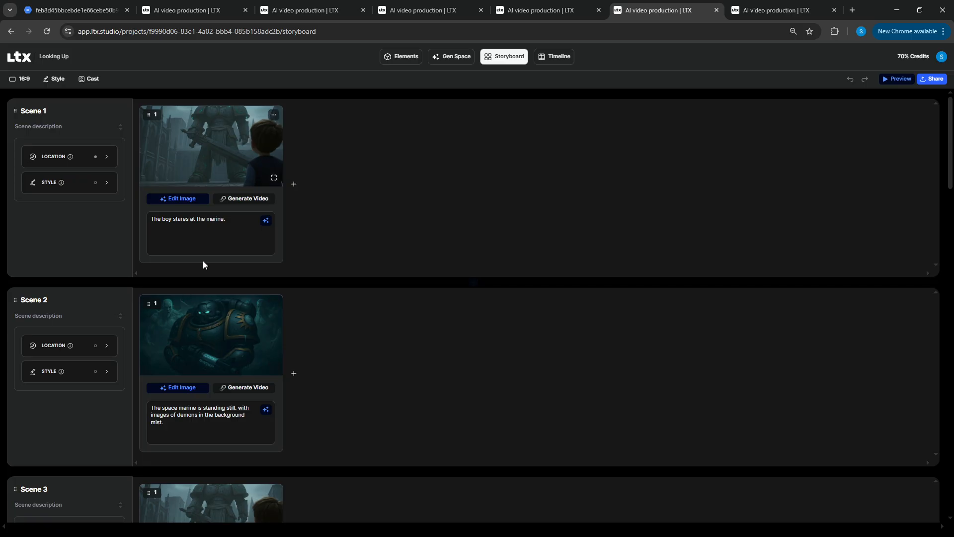
pyautogui.click(756, 10)
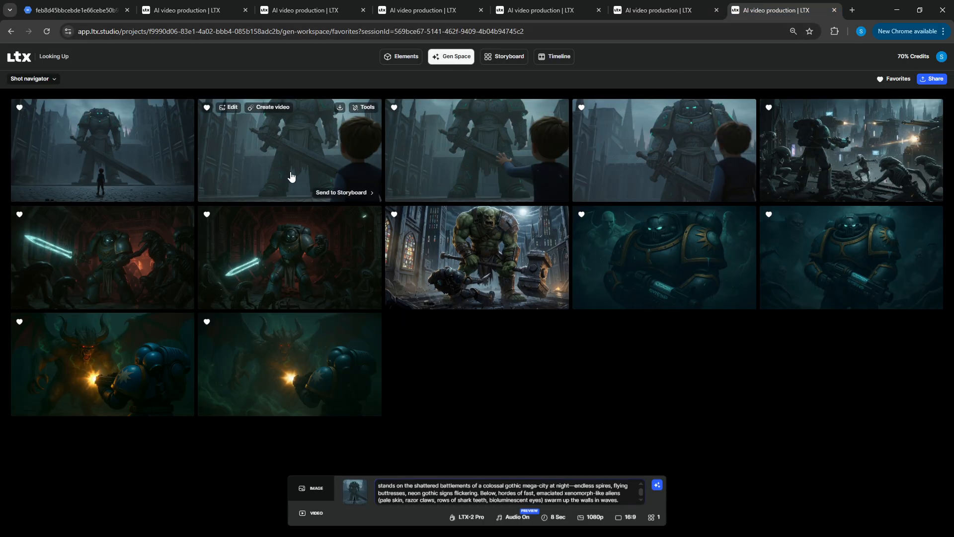
pyautogui.click(691, 14)
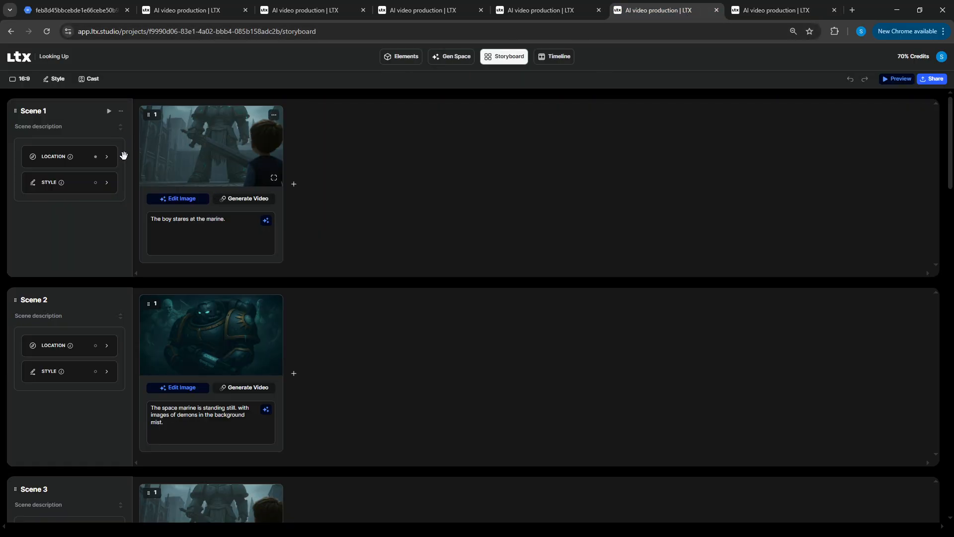
pyautogui.click(183, 252)
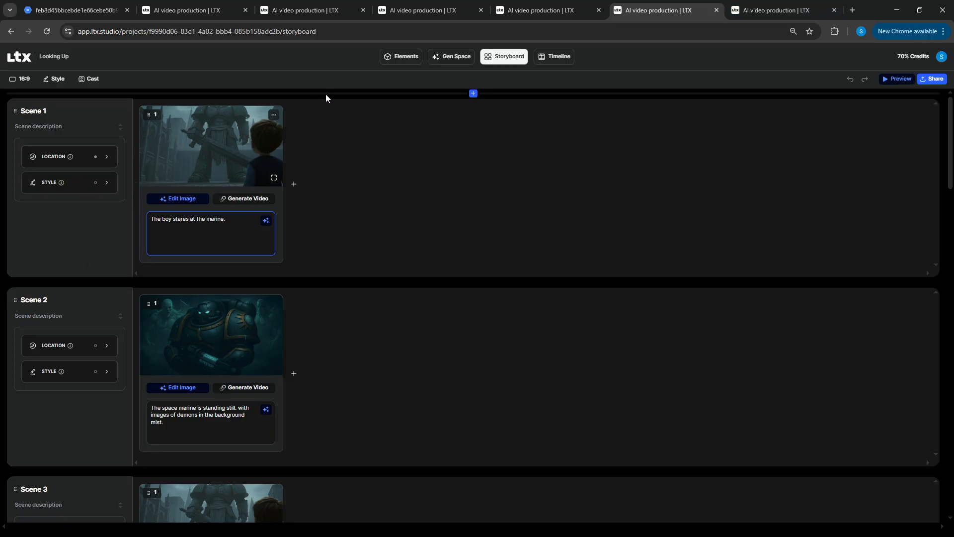
pyautogui.click(805, 10)
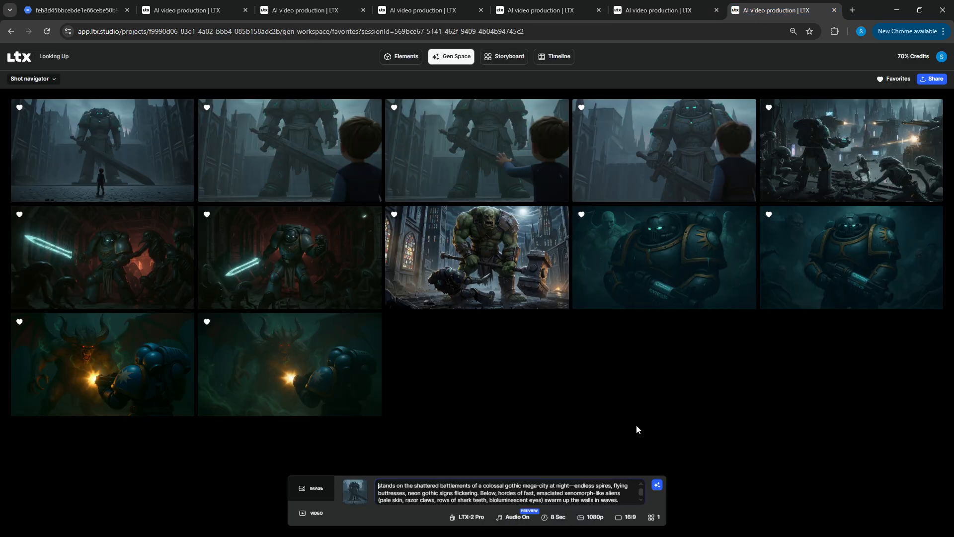
# Step: Return to the storyboard and open the project's Timeline editor
pyautogui.click(663, 10)
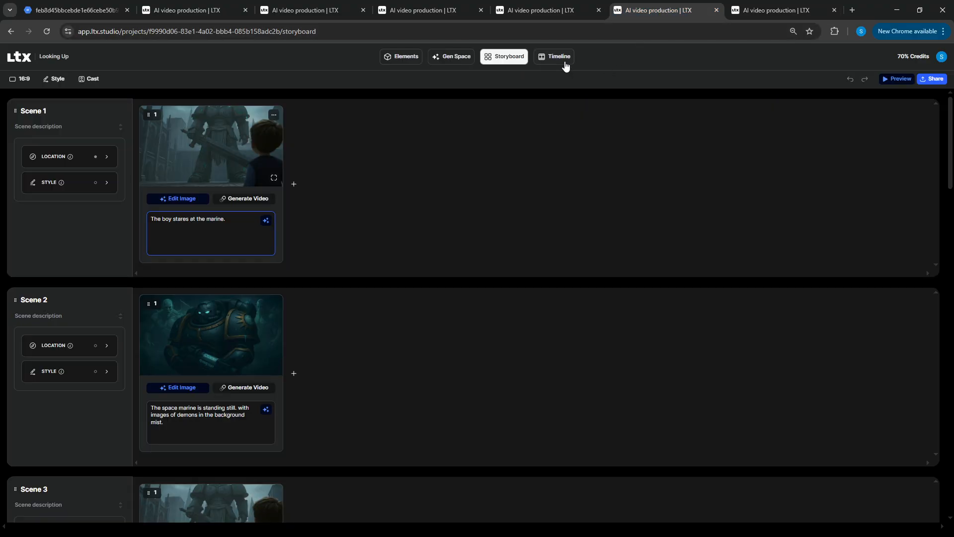
pyautogui.click(561, 56)
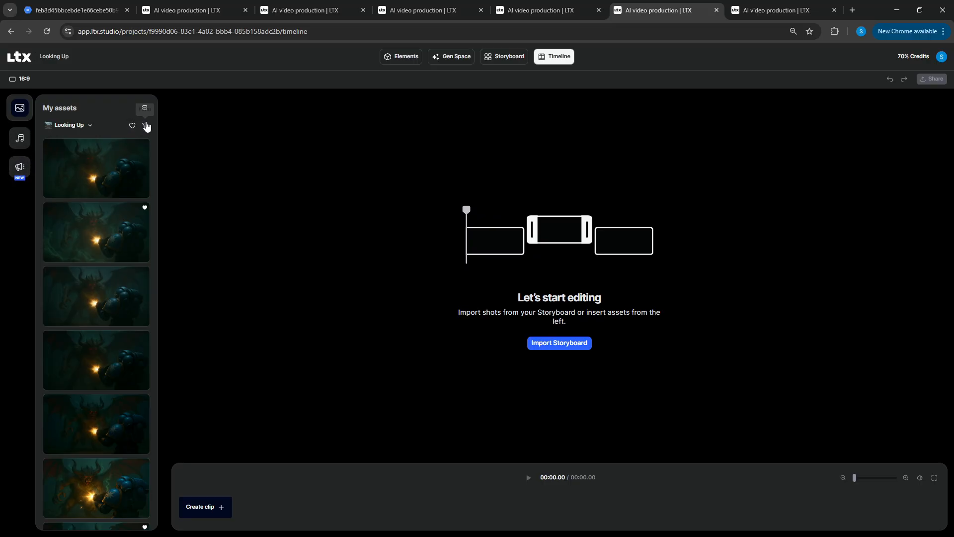
# Step: Show only favorited assets in the timeline editor, try to place the first one on the timeline, and close that project page
pyautogui.click(145, 125)
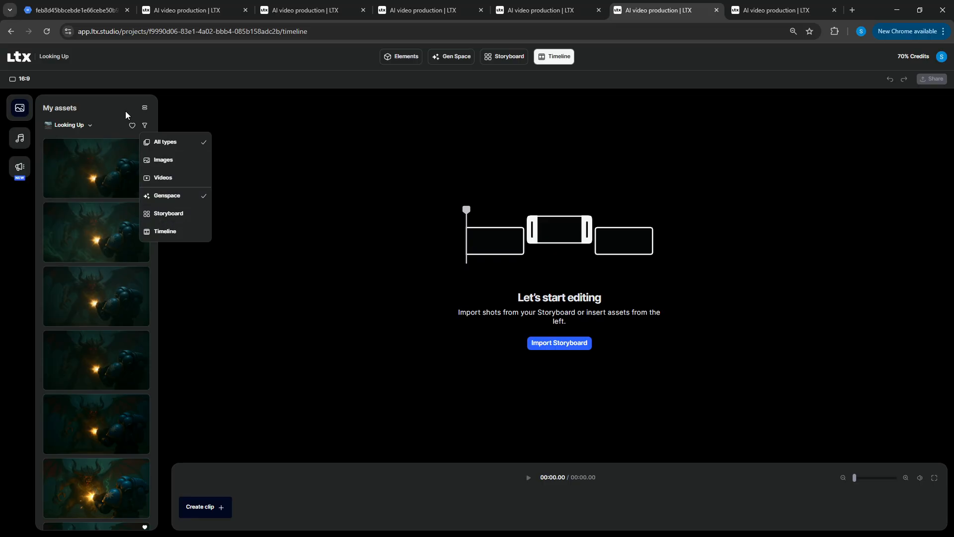
pyautogui.click(132, 125)
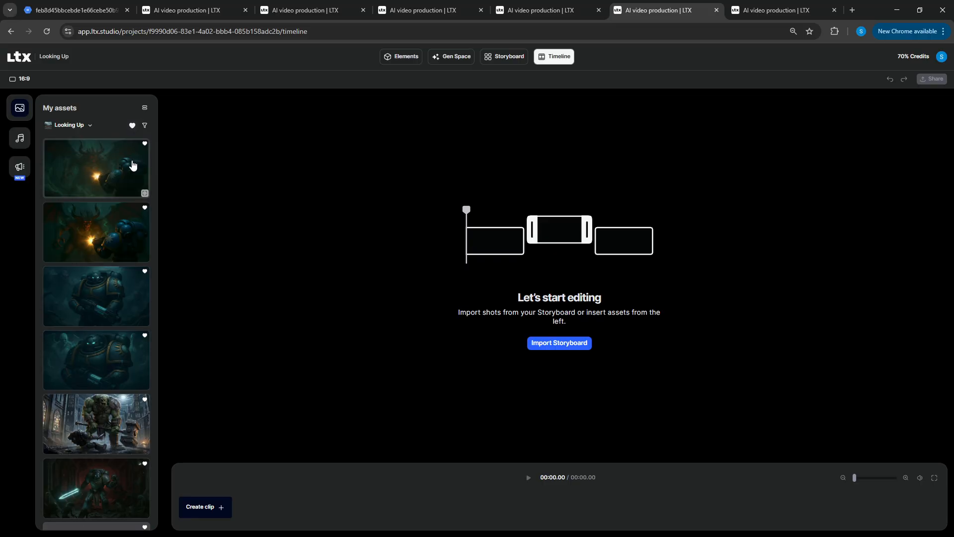
pyautogui.click(105, 164)
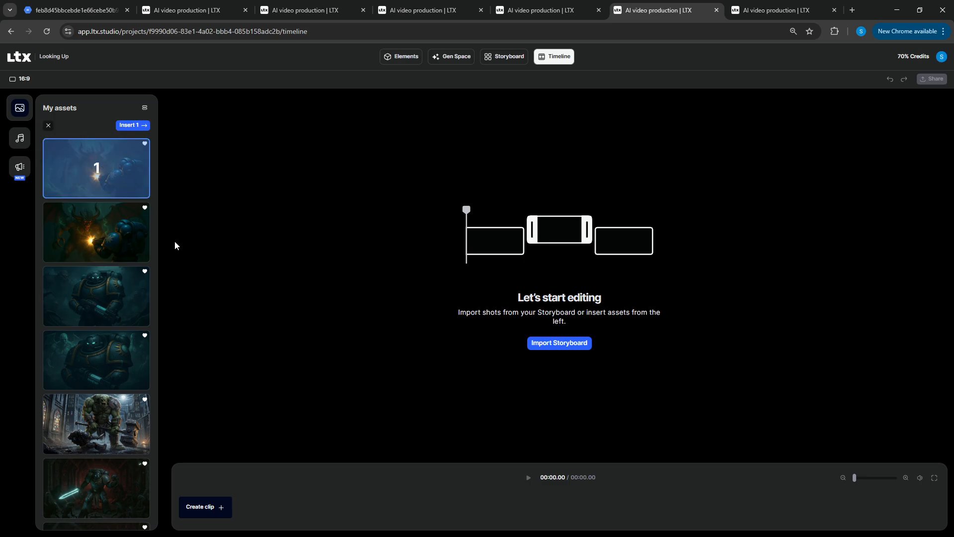
pyautogui.moveTo(93, 180); pyautogui.dragTo(225, 401)
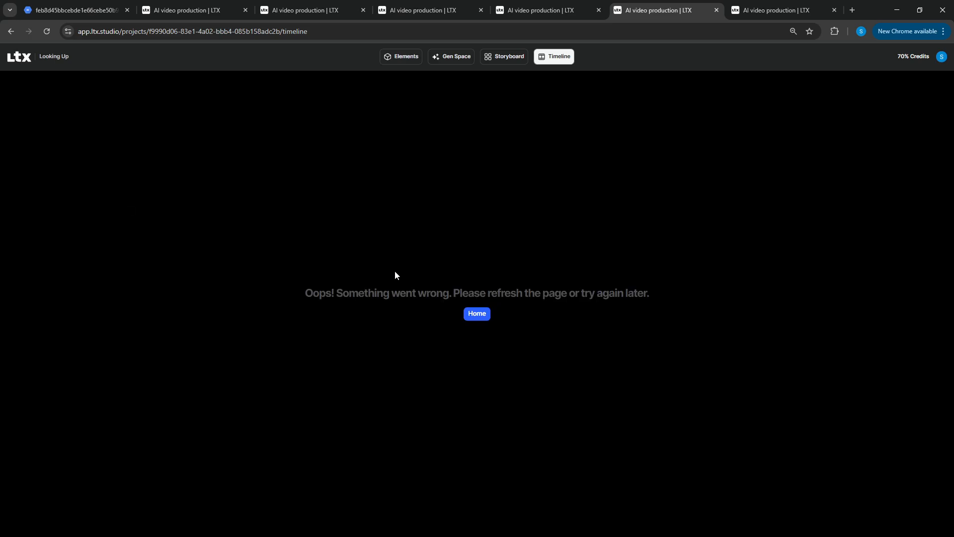
pyautogui.click(477, 314)
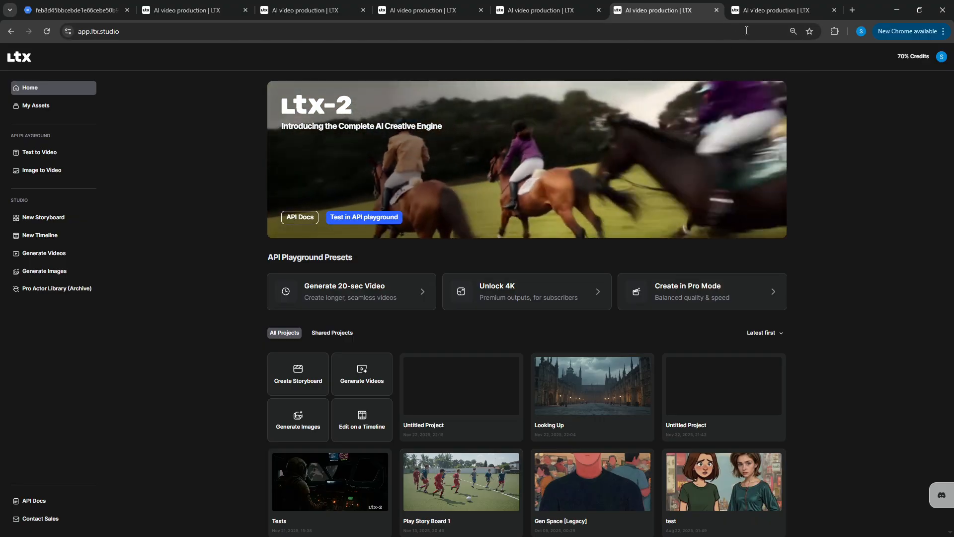
pyautogui.click(715, 11)
# Step: Preview the first favorited image of the boy facing the statue, and load it for video creation with the LTX-2 Pro model
pyautogui.moveTo(373, 292)
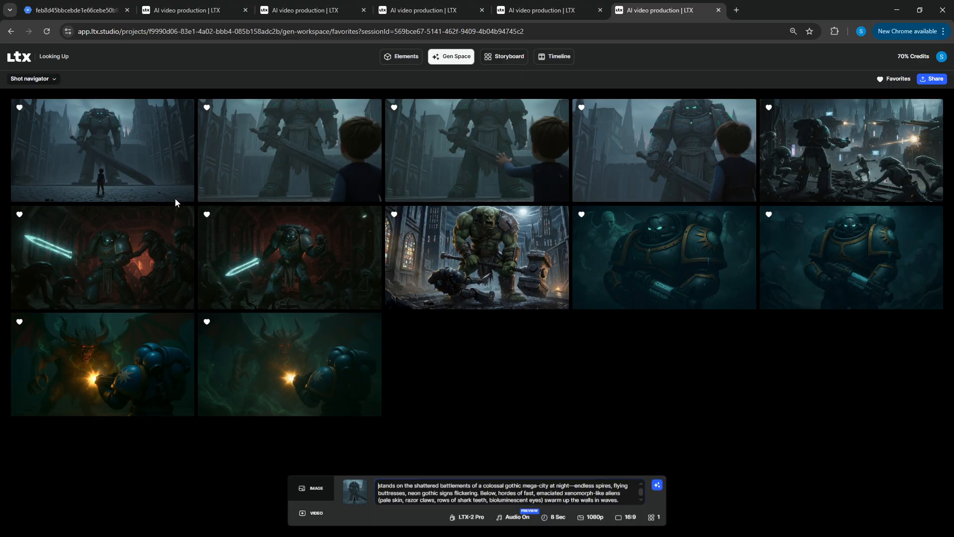
pyautogui.click(99, 144)
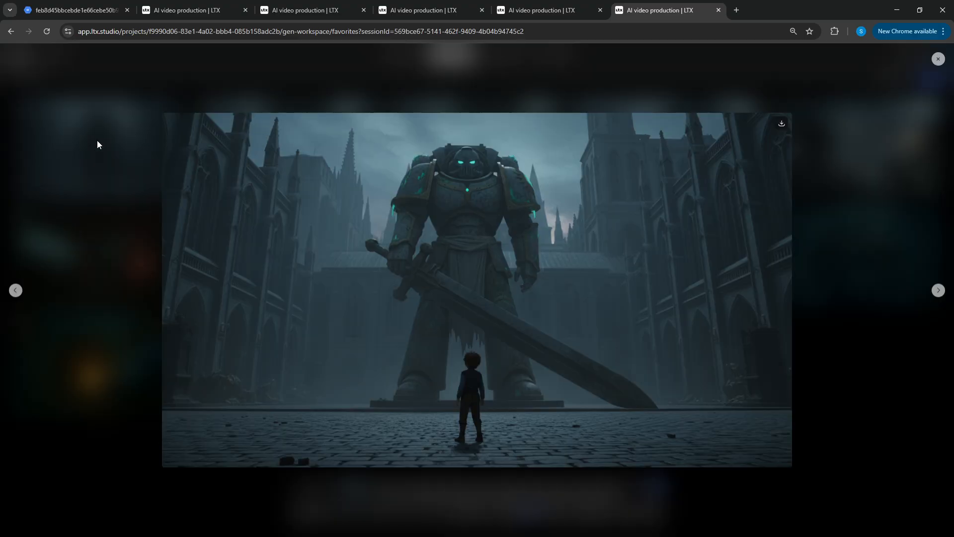
pyautogui.click(788, 133)
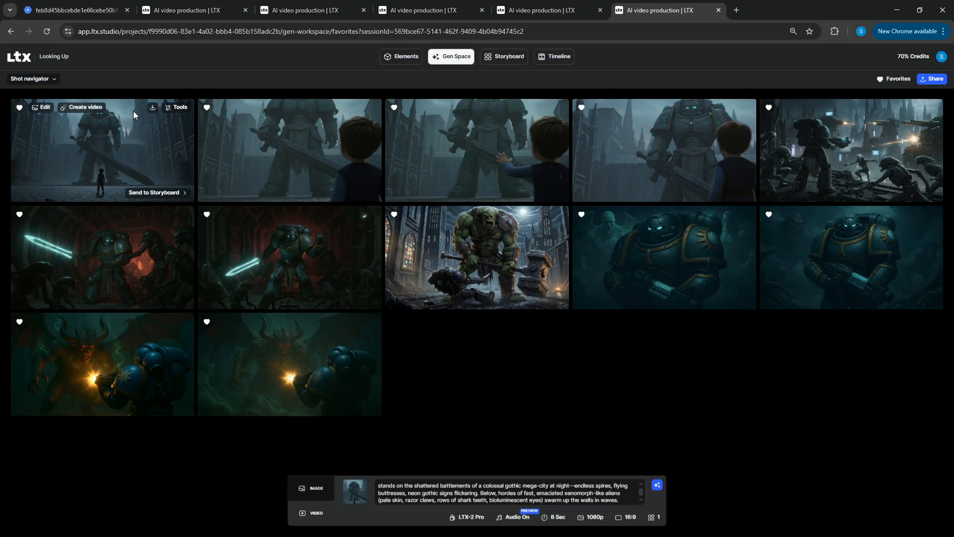
pyautogui.click(77, 109)
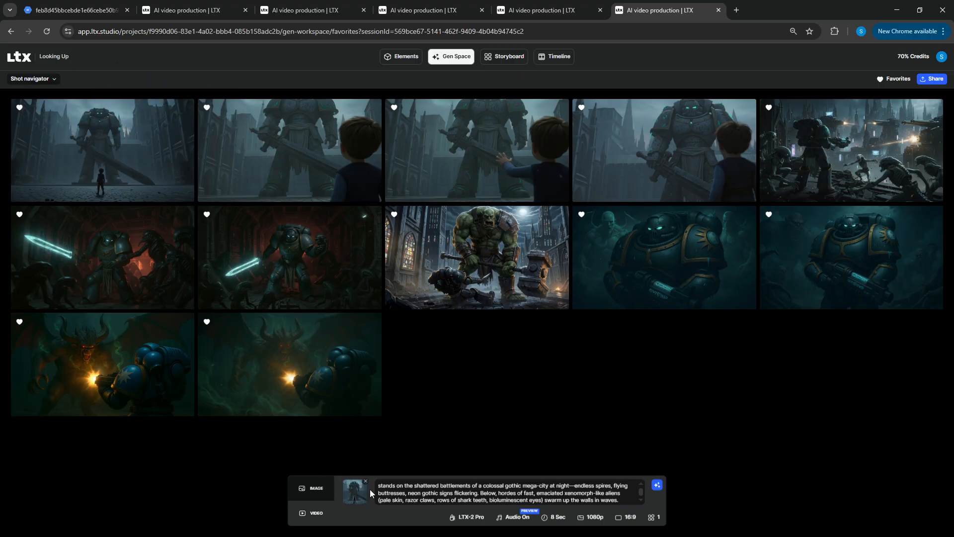
pyautogui.click(475, 519)
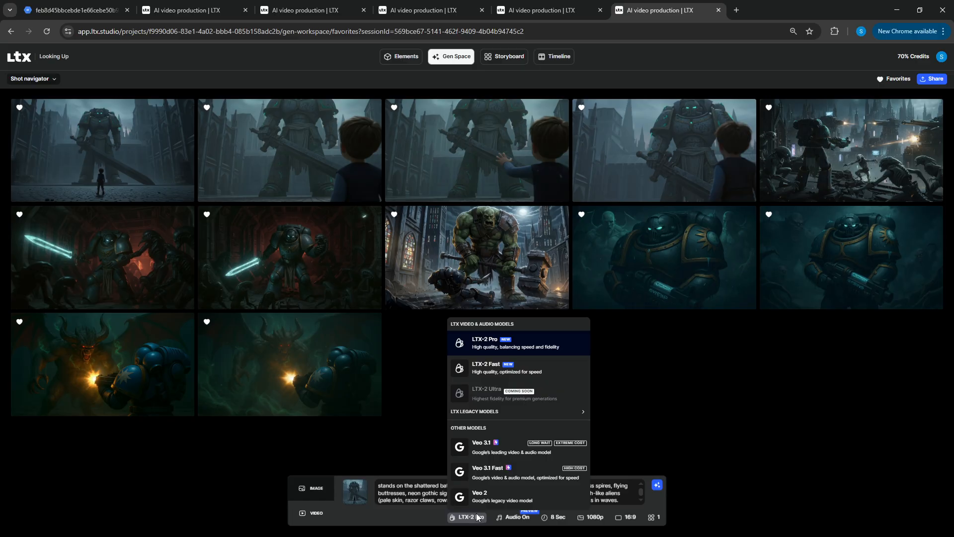
pyautogui.click(542, 343)
# Step: Clear the existing battlement and alien horde text from the video prompt
pyautogui.click(502, 491)
pyautogui.press('BackSpace')
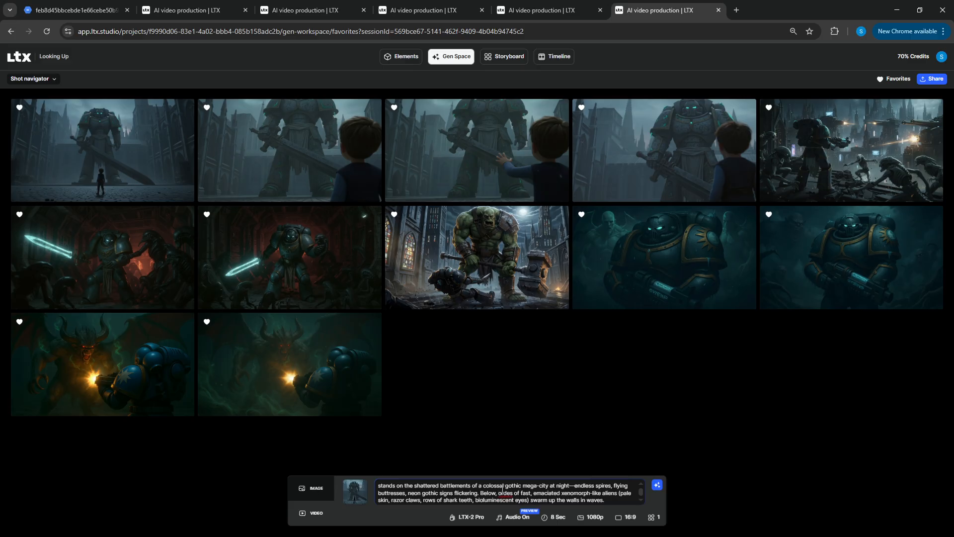
pyautogui.hotkey('ctrl', 'a')
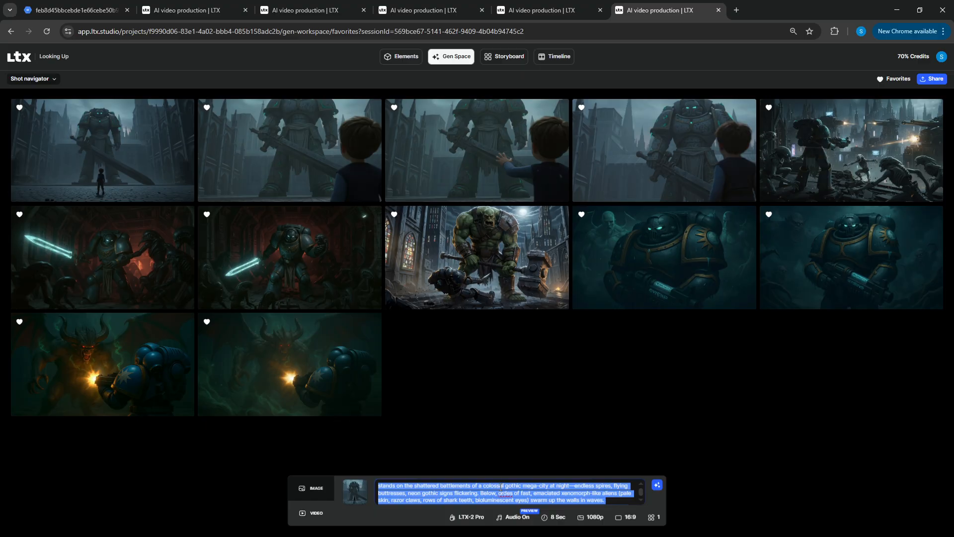
pyautogui.press('BackSpace')
pyautogui.write('A')
pyautogui.press('BackSpace')
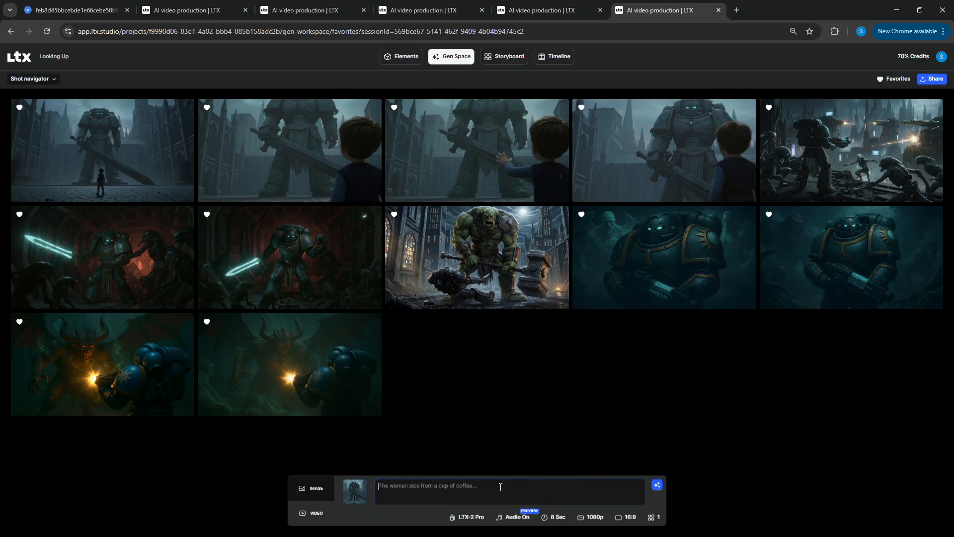
pyautogui.write('A boy stands inc')
pyautogui.press('BackSpace')
pyautogui.write('front of a gian')
pyautogui.press('BackSpace')
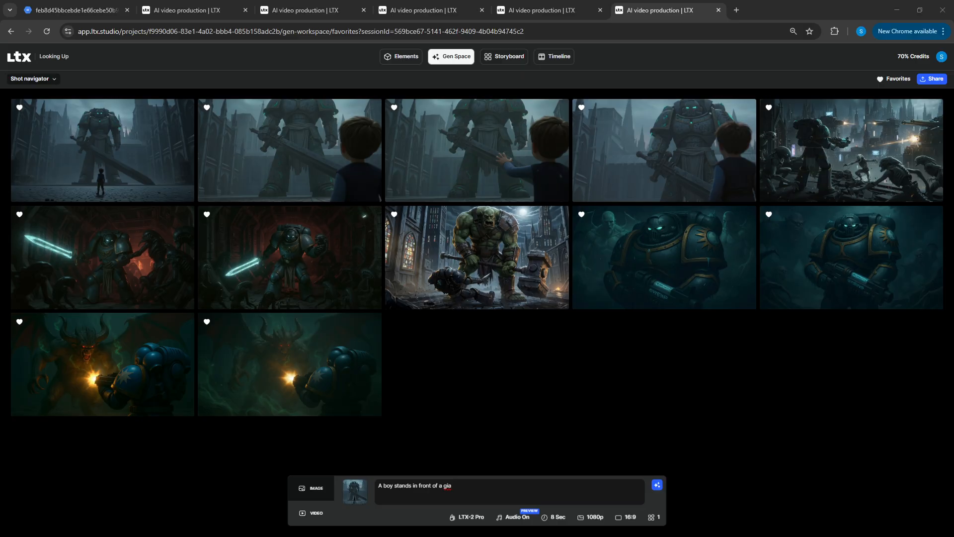
# Step: Generate the video with audio off and the prompt "The boy is standing still looking up at a statue of a giant space marine."
pyautogui.tripleClick(479, 491)
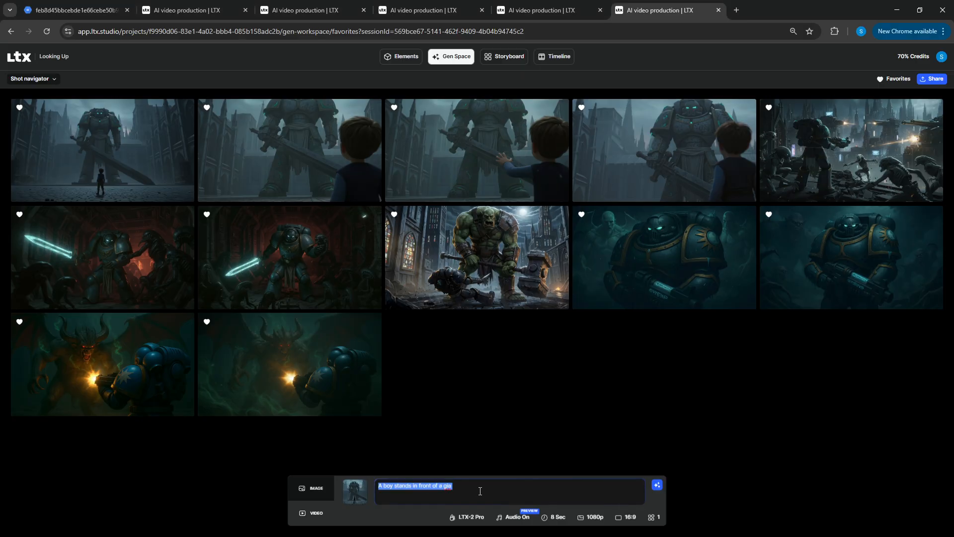
pyautogui.write('The boy is standing still looking up at a statue of a giant space marine.')
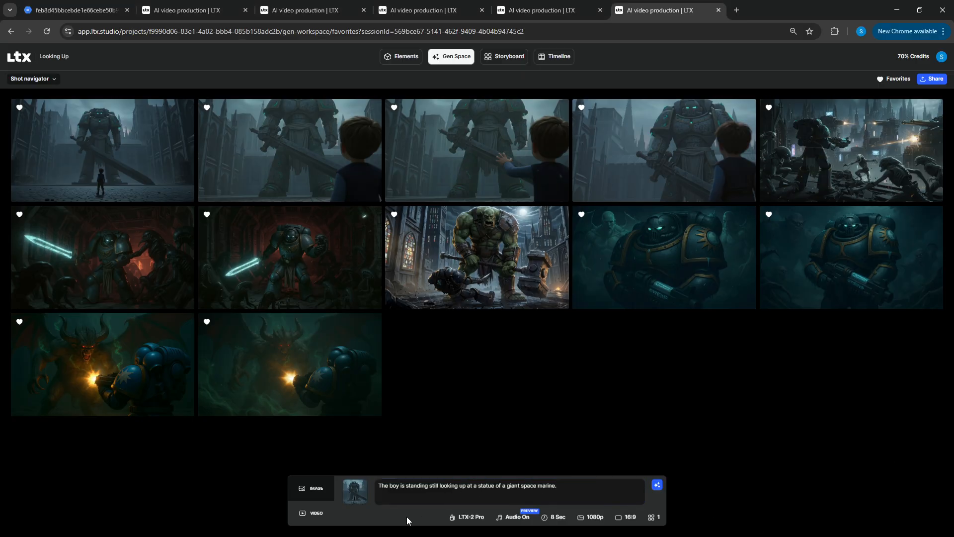
pyautogui.click(519, 518)
pyautogui.click(656, 517)
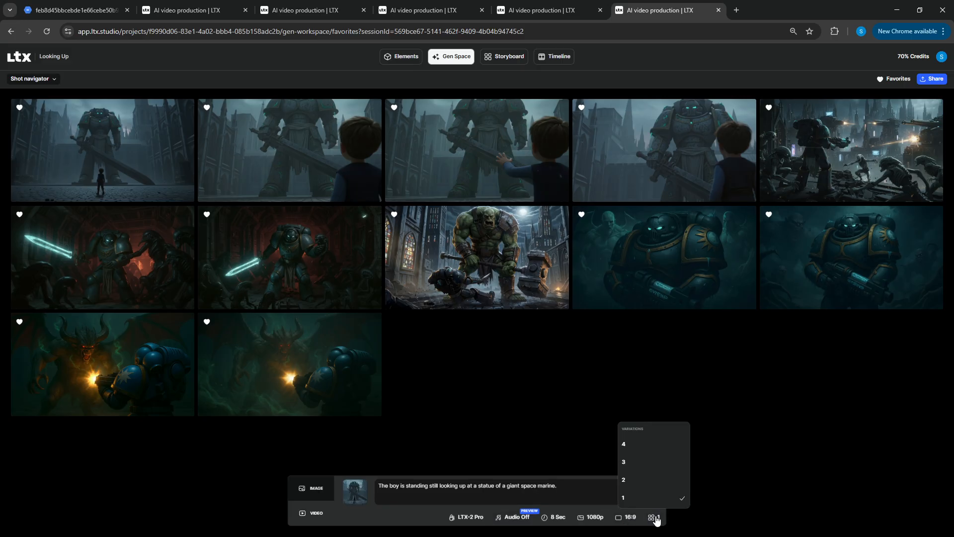
pyautogui.click(655, 518)
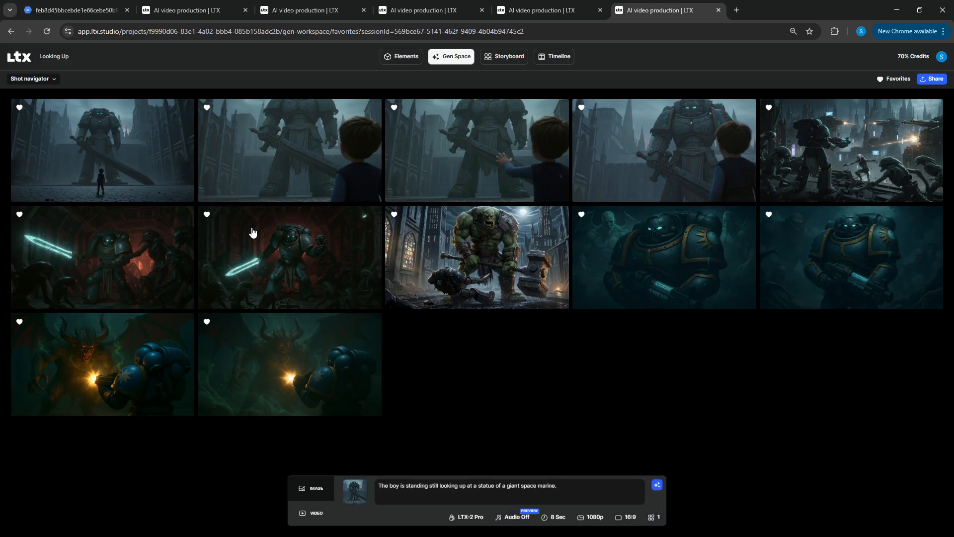
pyautogui.click(657, 487)
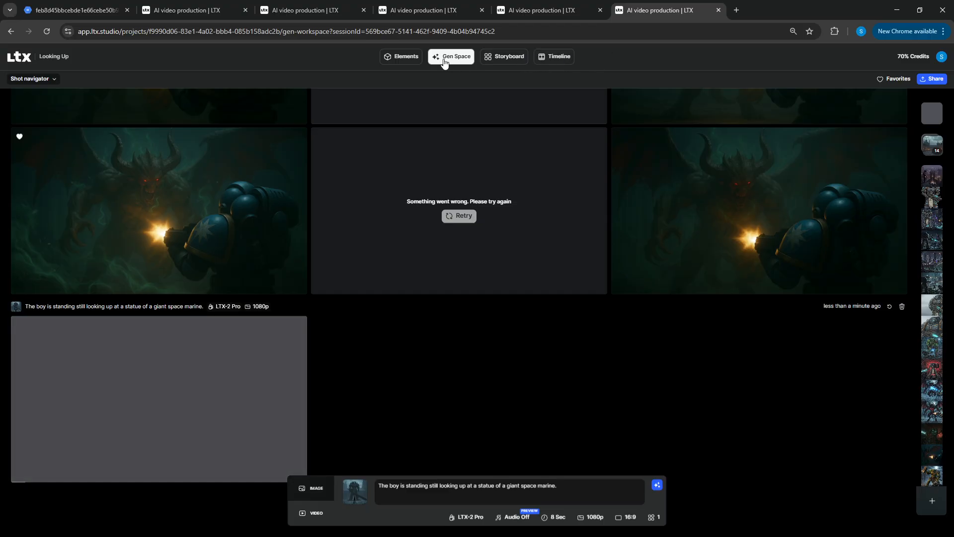
# Step: Load the second favorited image for video creation with the prompt "The boy is standing still looking up at a statue of a giant space marine."
pyautogui.click(503, 62)
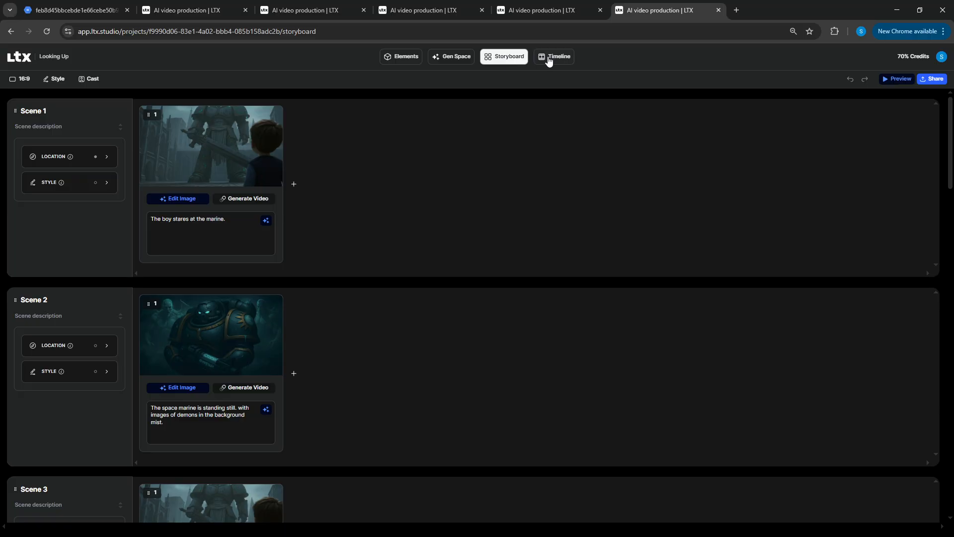
pyautogui.click(453, 58)
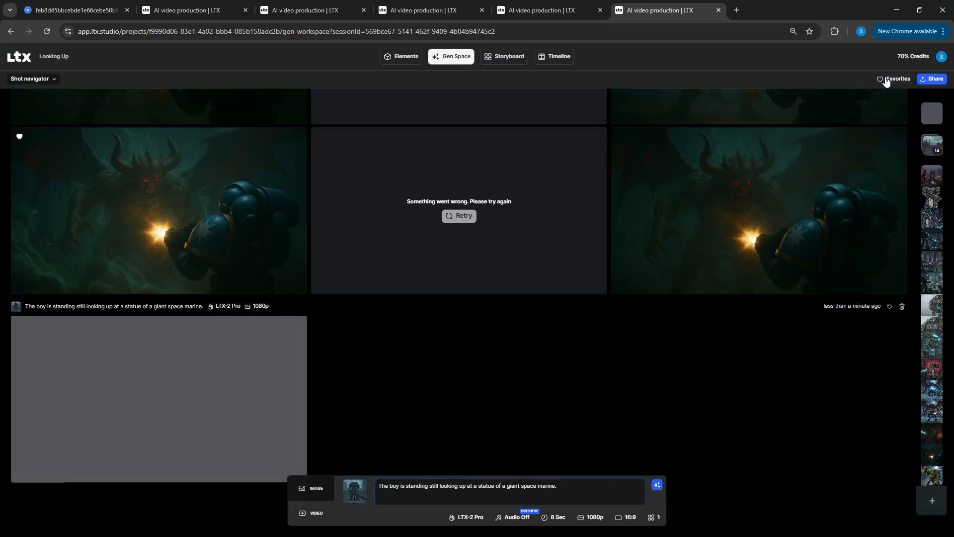
pyautogui.click(889, 78)
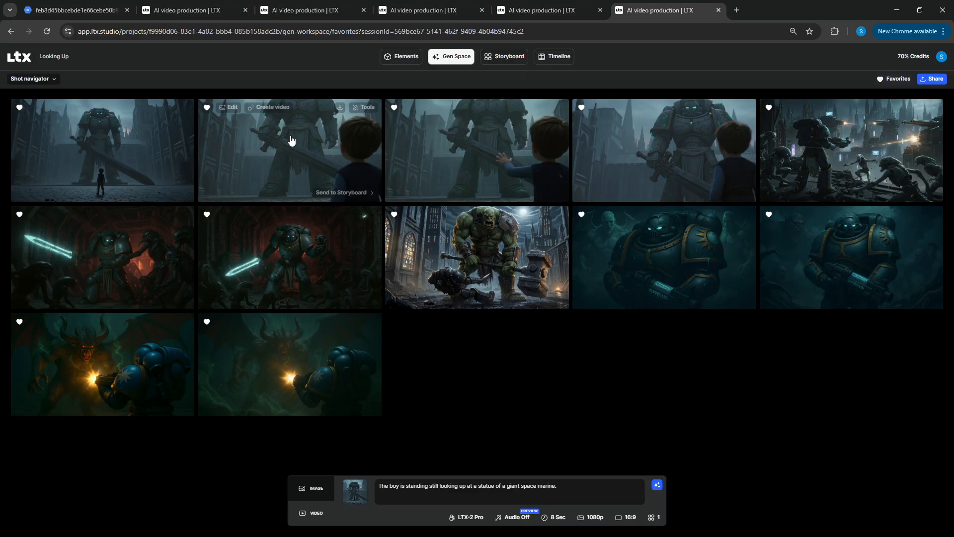
pyautogui.click(267, 109)
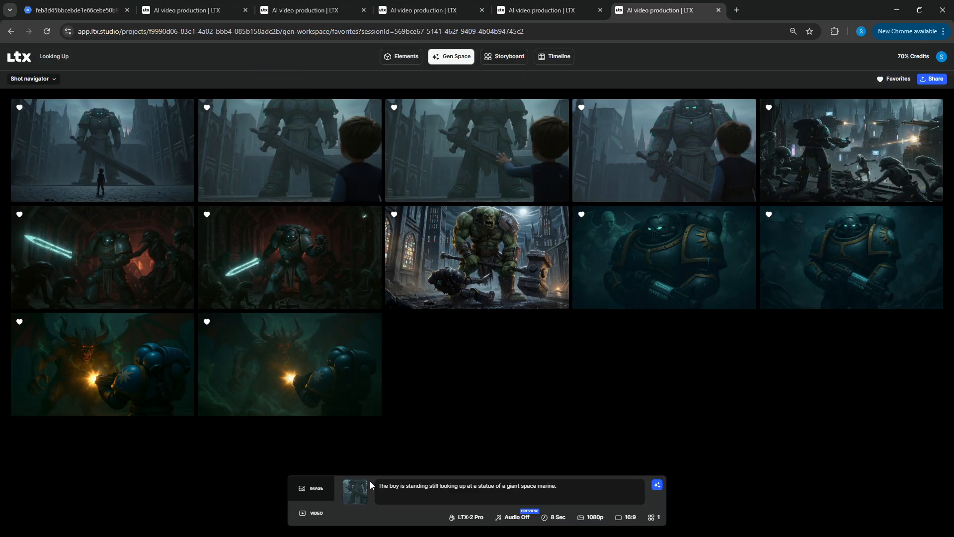
pyautogui.click(435, 496)
pyautogui.hotkey('ctrl', 'a')
pyautogui.write('The boy is standing still looking up at a statue of a giant space marine.')
# Step: Open the Tests project and examine the generated spaceship cockpit video and its LTX-2 watermark
pyautogui.click(17, 56)
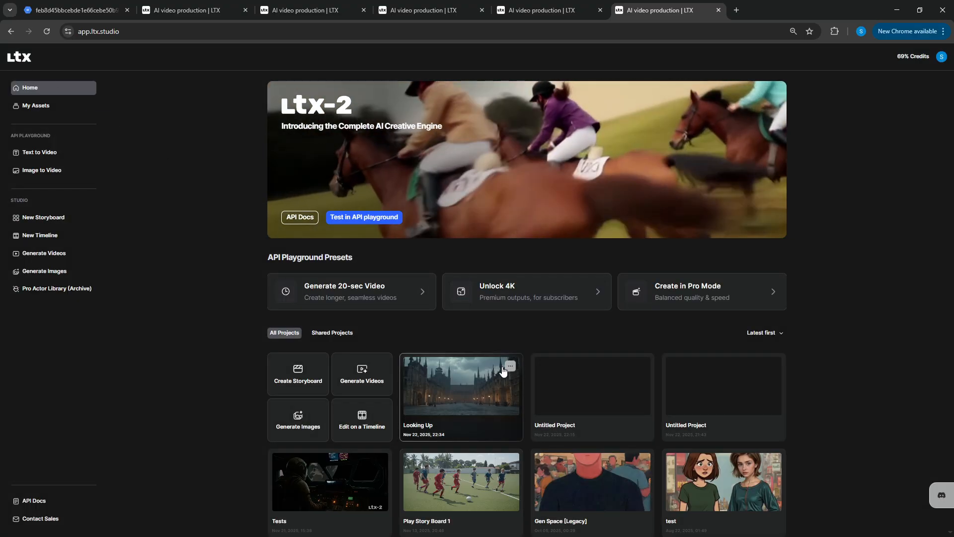
pyautogui.scroll(-1, 537, 392)
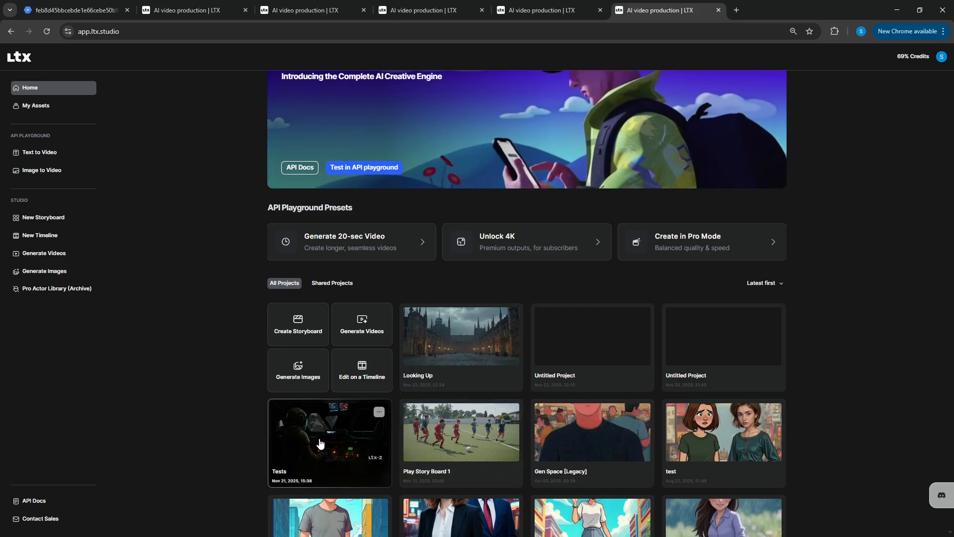
pyautogui.click(320, 442)
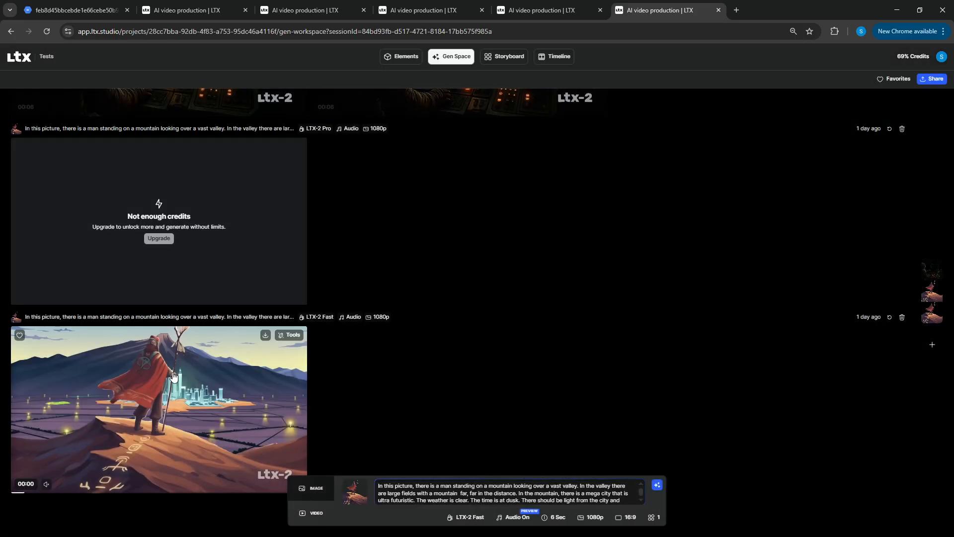
pyautogui.scroll(4, 192, 380)
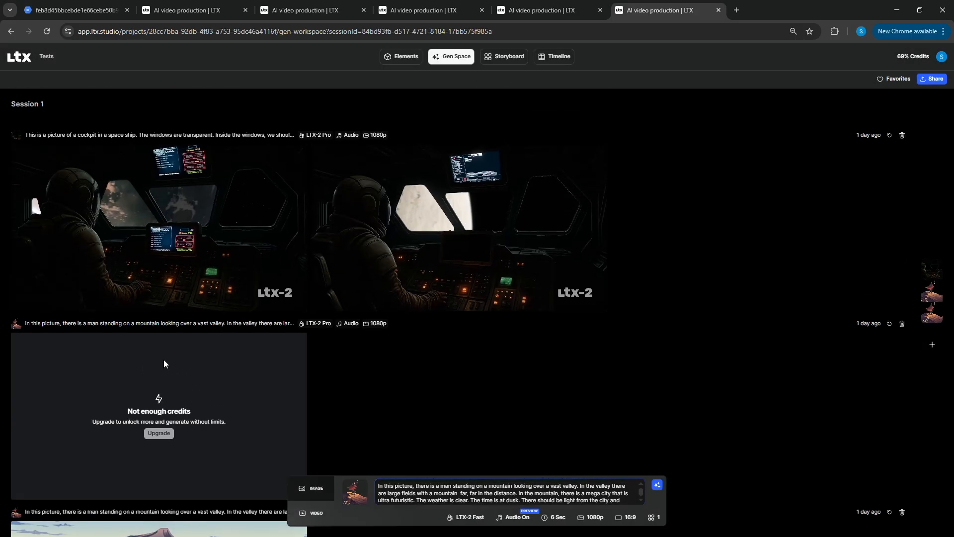
pyautogui.click(196, 203)
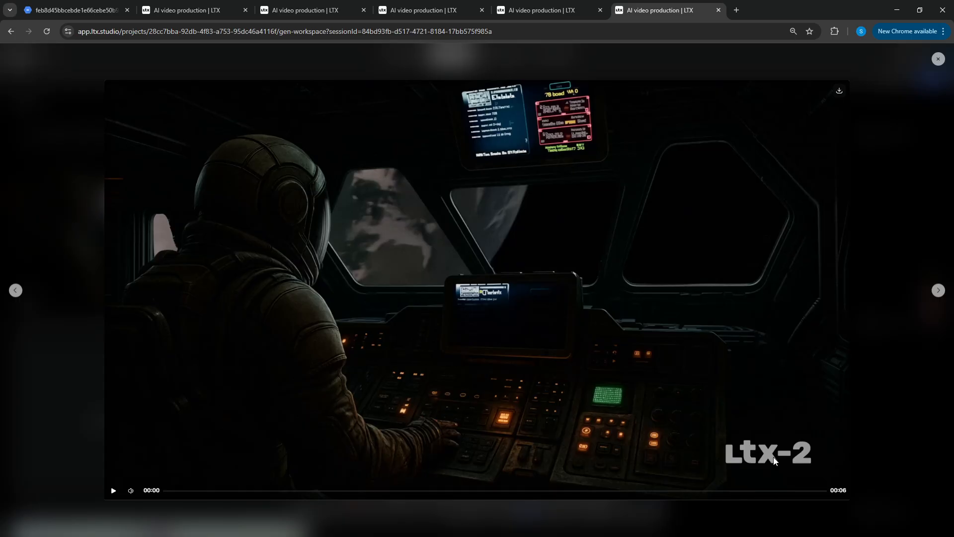
pyautogui.click(895, 144)
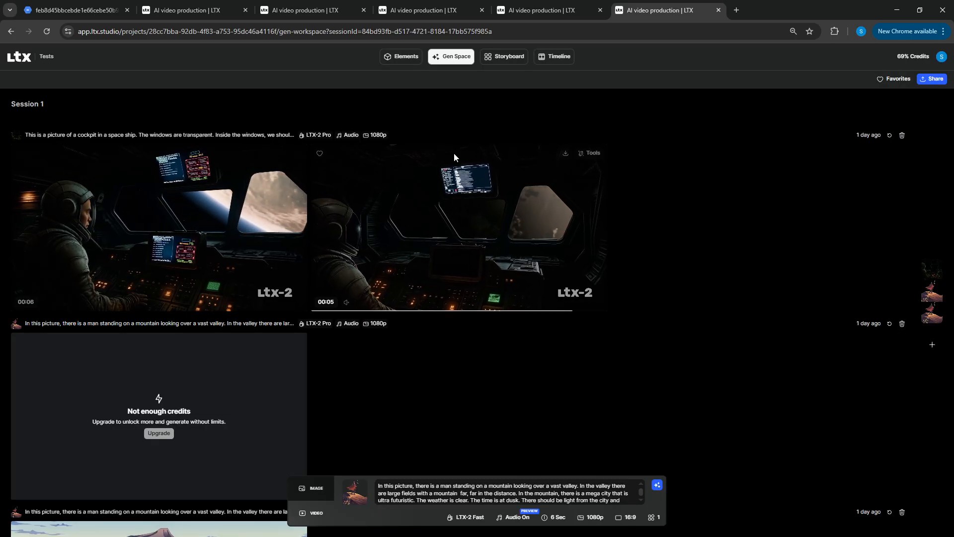
# Step: Return to the Looking Up project's Gen Space and play the generated video of the boy before the space marine statue
pyautogui.click(18, 59)
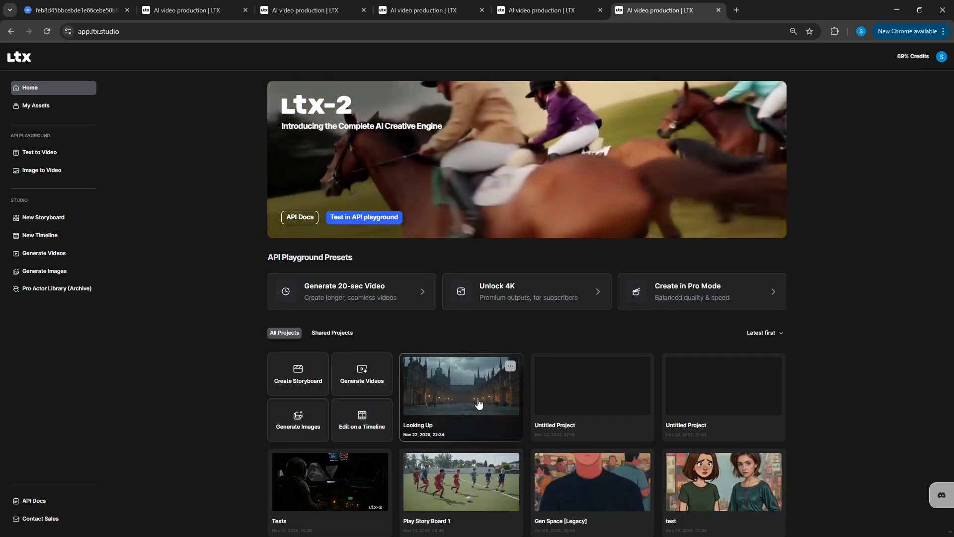
pyautogui.click(466, 391)
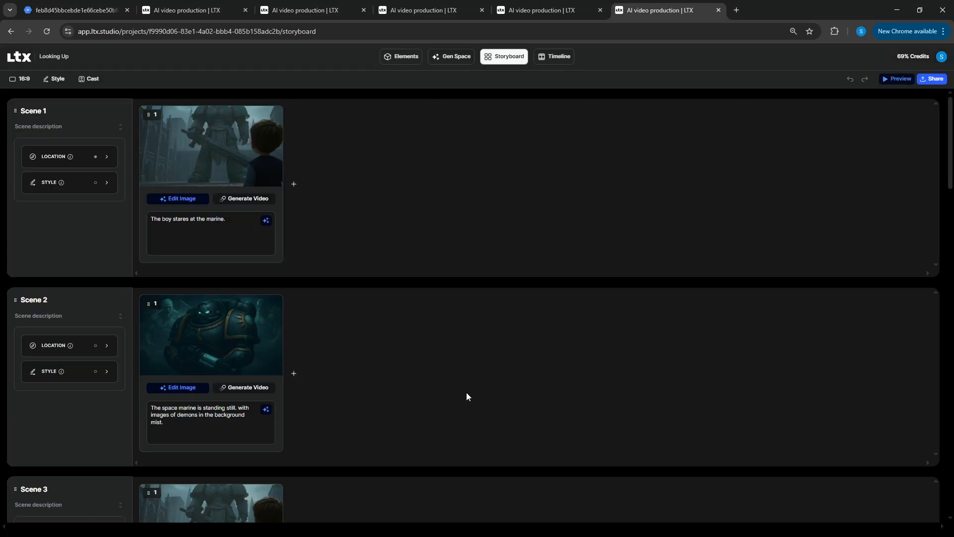
pyautogui.click(459, 57)
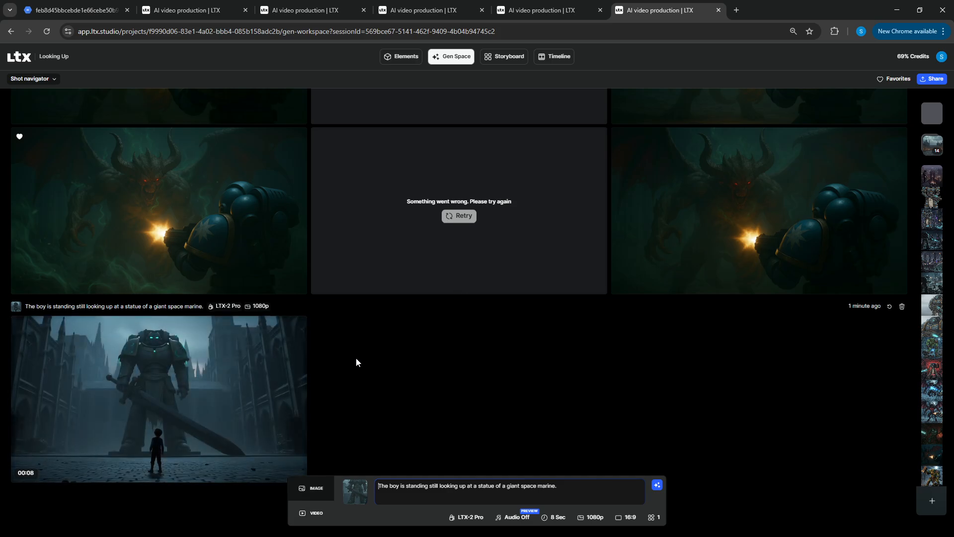
pyautogui.moveTo(237, 361)
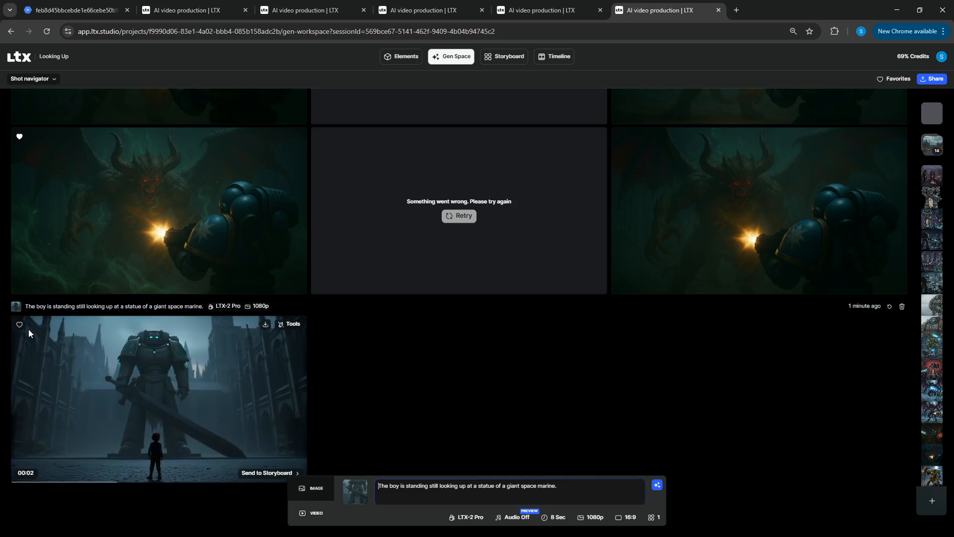
pyautogui.click(219, 414)
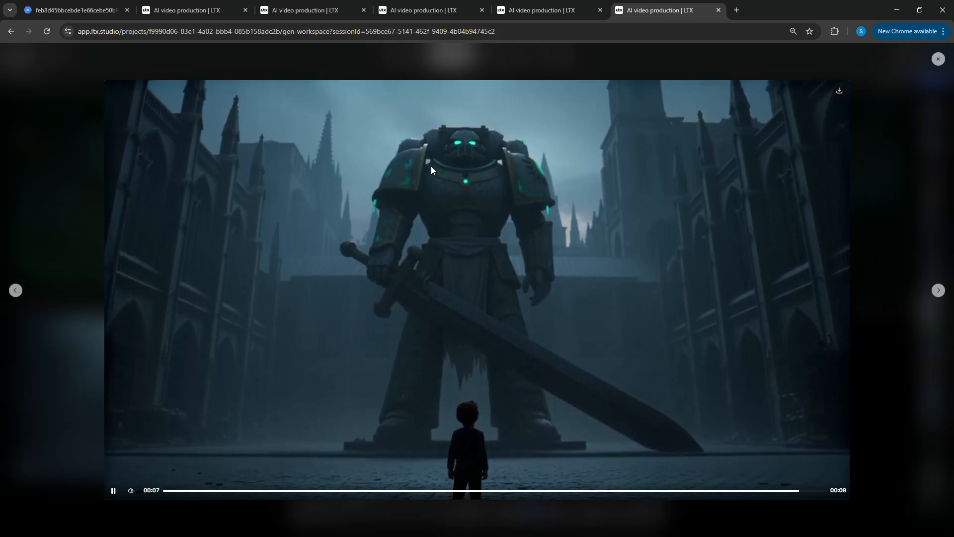
pyautogui.click(113, 490)
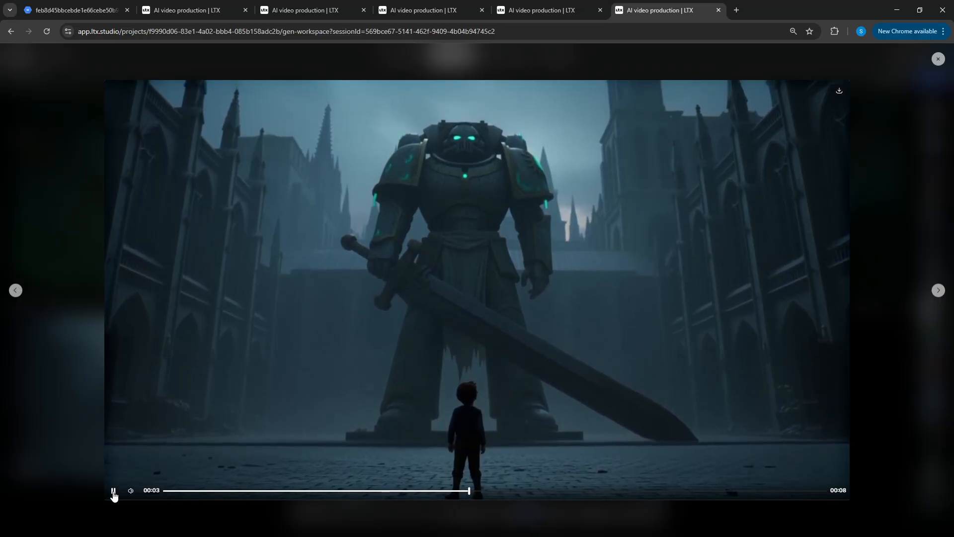
# Step: Load the first favorited image, the boy facing the full statue from afar, for video creation
pyautogui.click(891, 479)
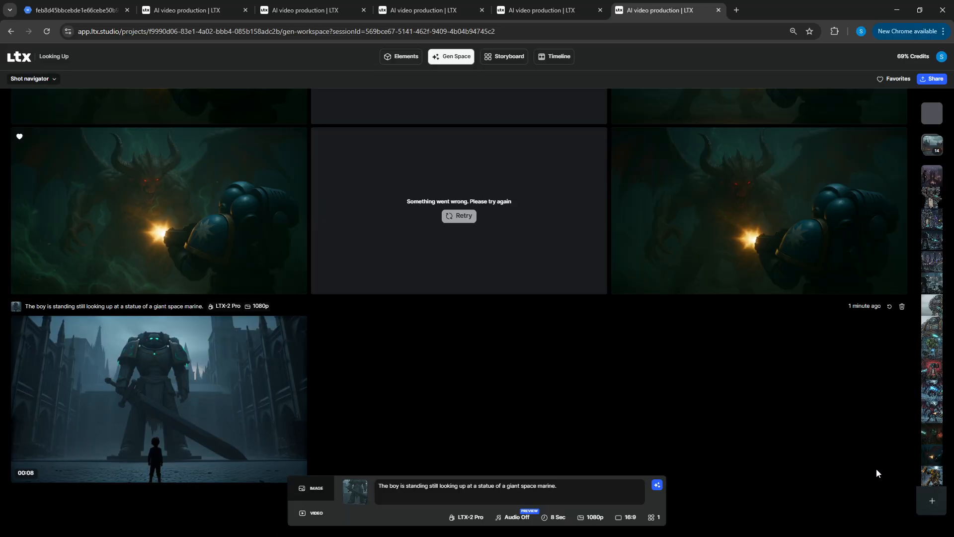
pyautogui.click(539, 12)
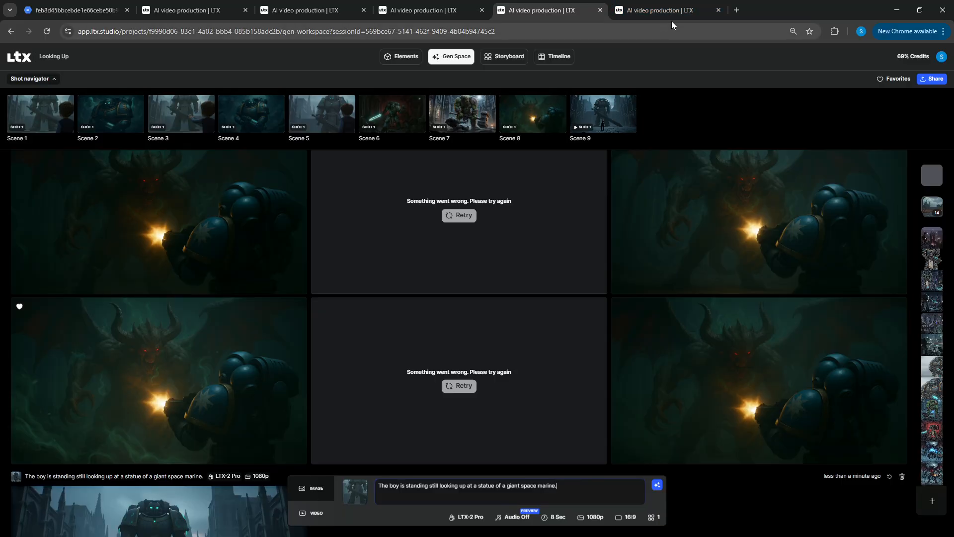
pyautogui.click(670, 16)
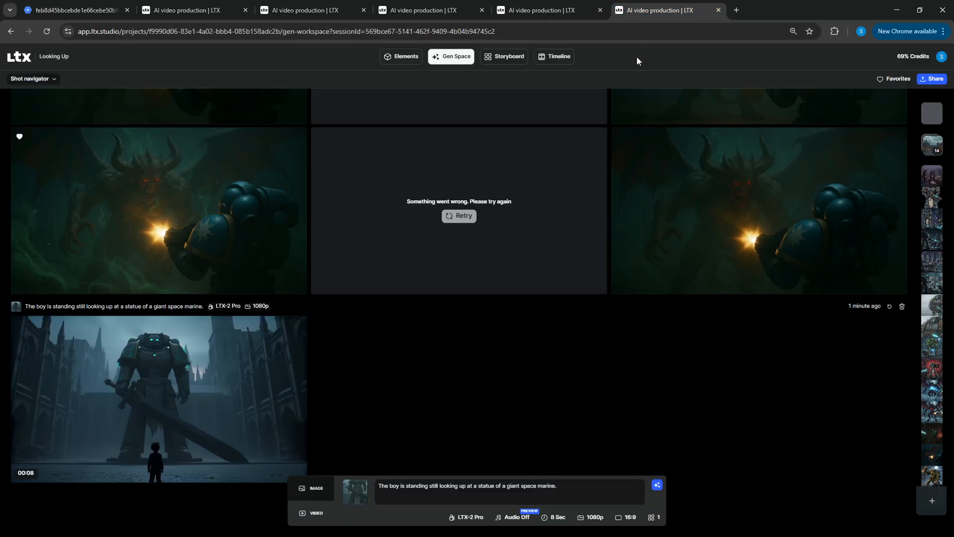
pyautogui.click(893, 79)
pyautogui.click(151, 141)
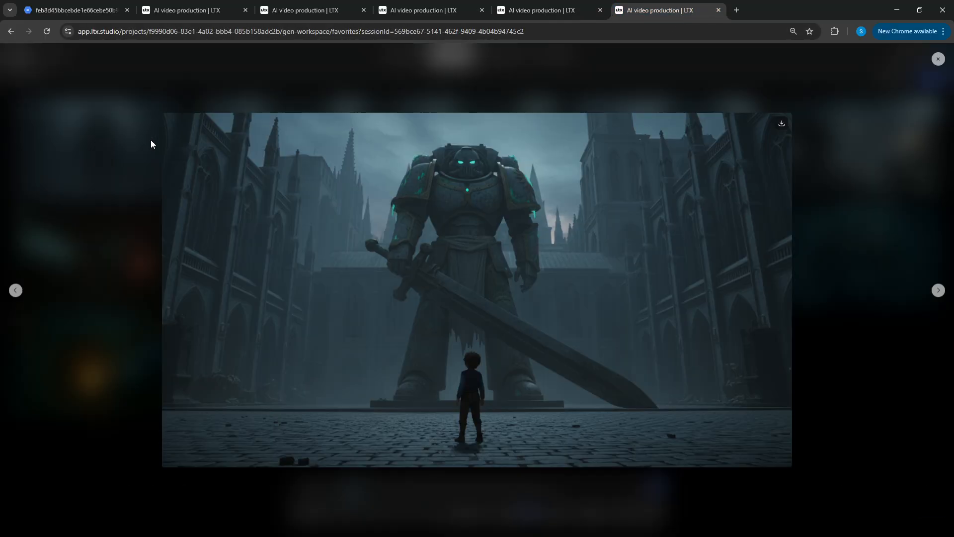
pyautogui.click(809, 96)
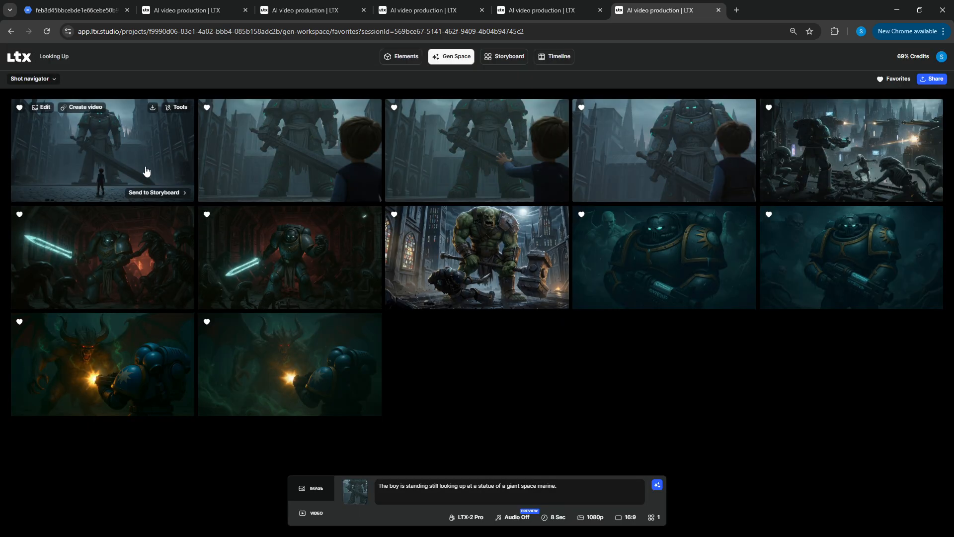
pyautogui.moveTo(76, 108); pyautogui.dragTo(355, 492)
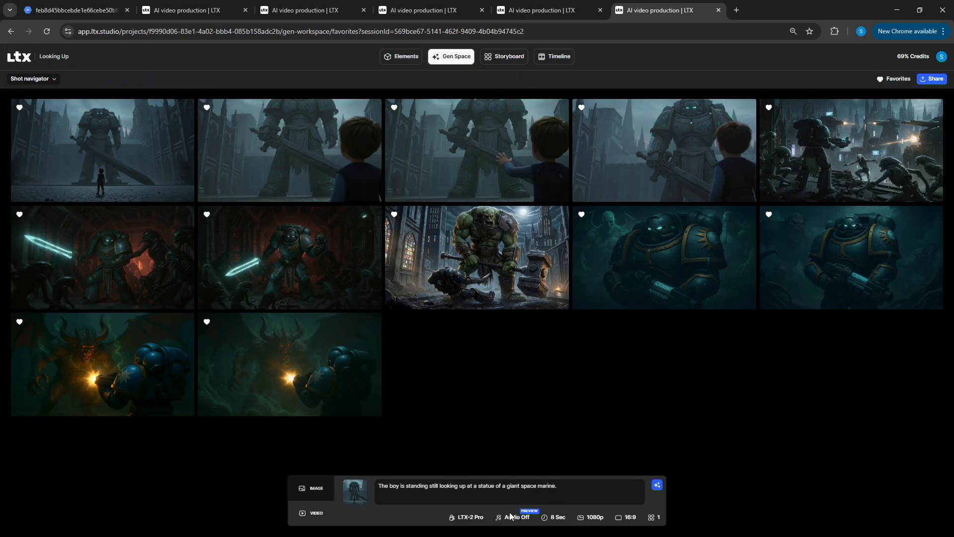
# Step: Extend the video prompt about the boy and statue with "the space marine has no movement. The camera has no movement."
pyautogui.click(573, 492)
pyautogui.write('The space main')
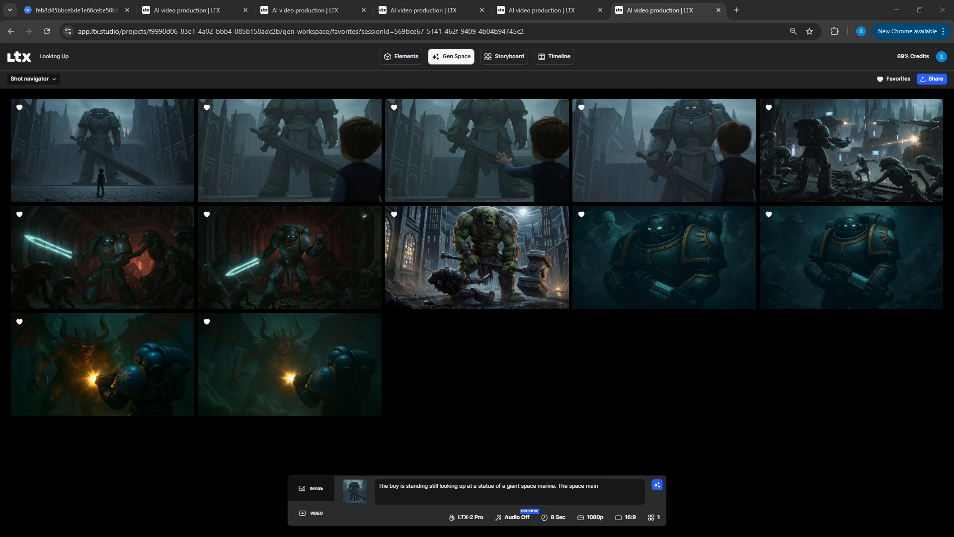
pyautogui.tripleClick(417, 496)
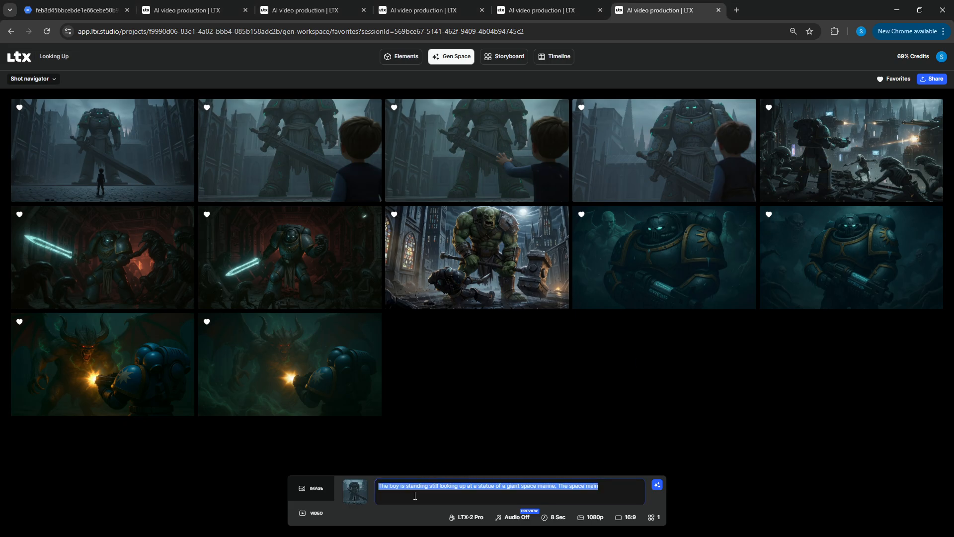
pyautogui.hotkey('ctrl', 'v')
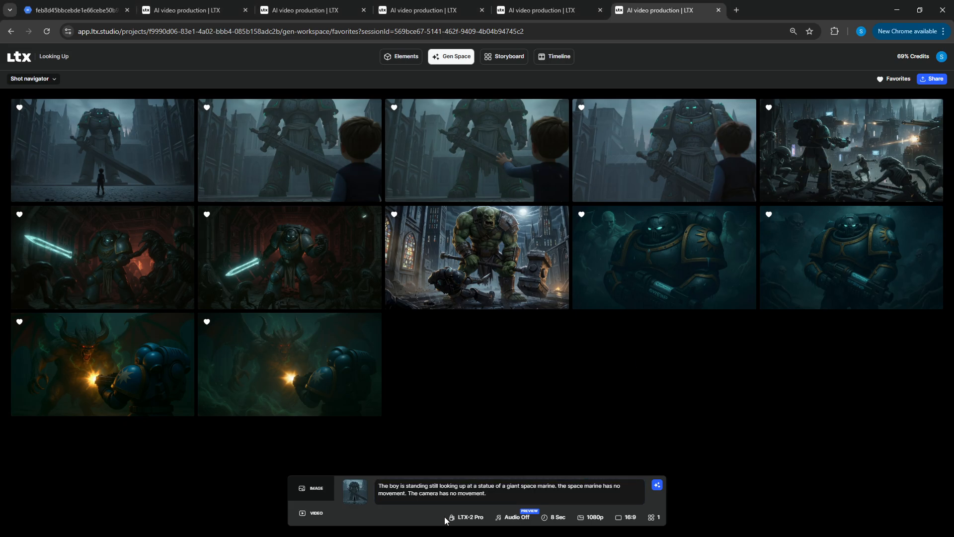
# Step: Try to generate the 8-second clip with the Veo 3.1 Fast model and audio off
pyautogui.click(468, 518)
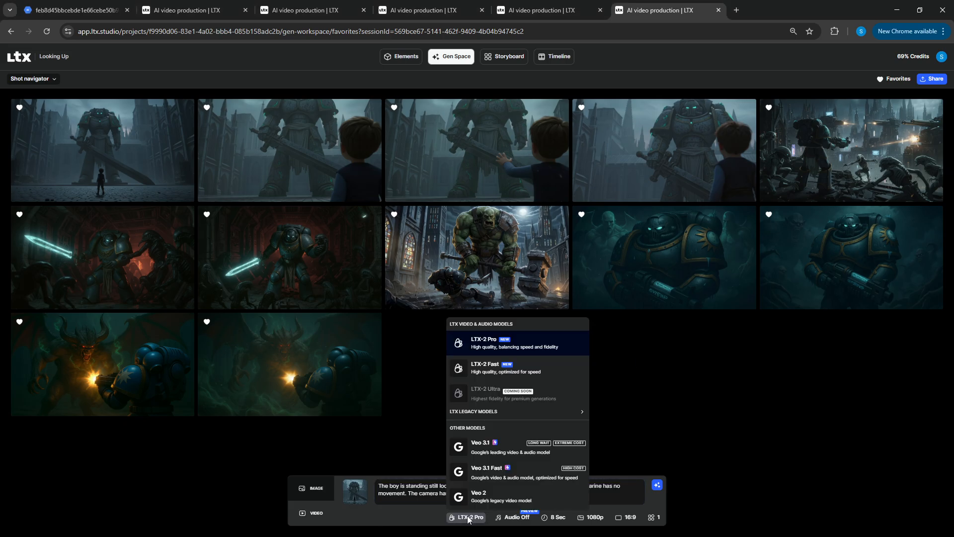
pyautogui.click(484, 474)
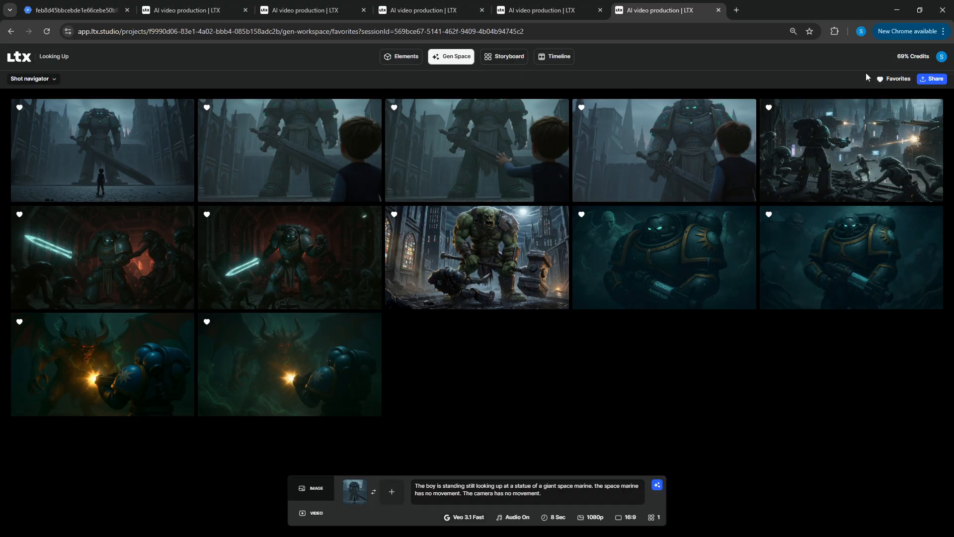
pyautogui.click(540, 11)
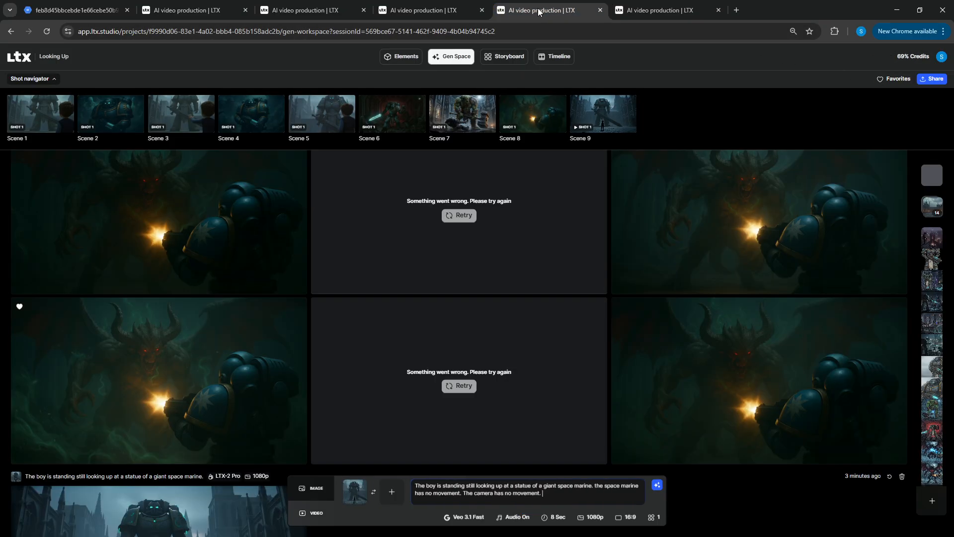
pyautogui.click(47, 33)
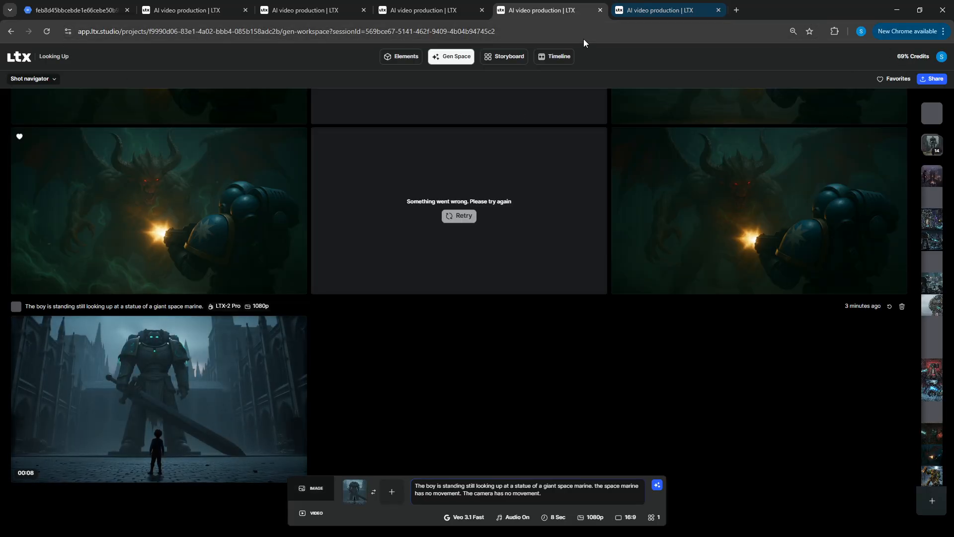
pyautogui.click(640, 12)
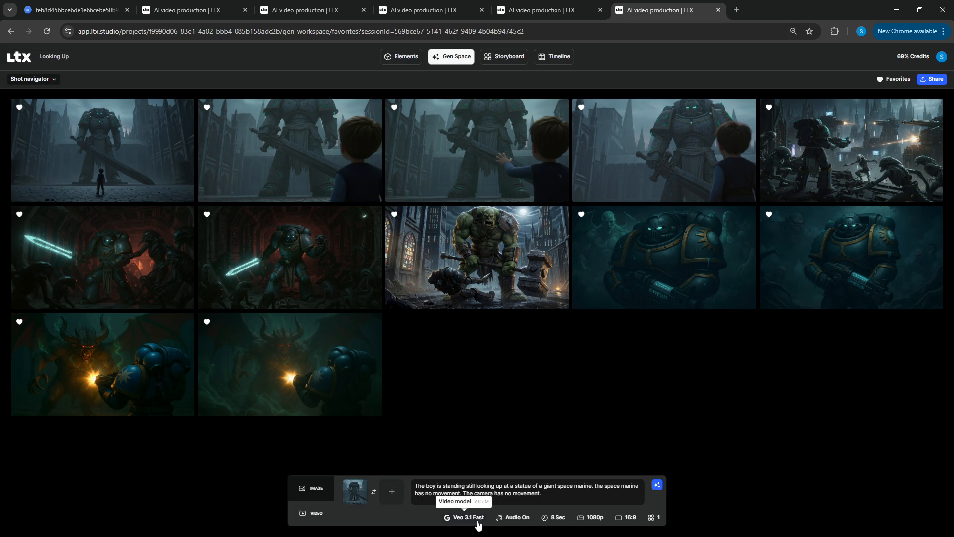
pyautogui.click(516, 521)
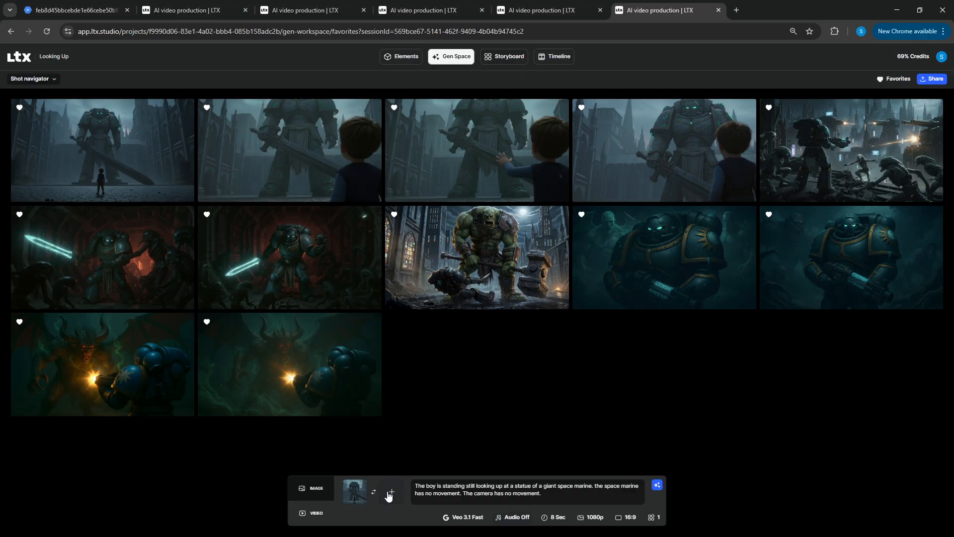
pyautogui.click(657, 486)
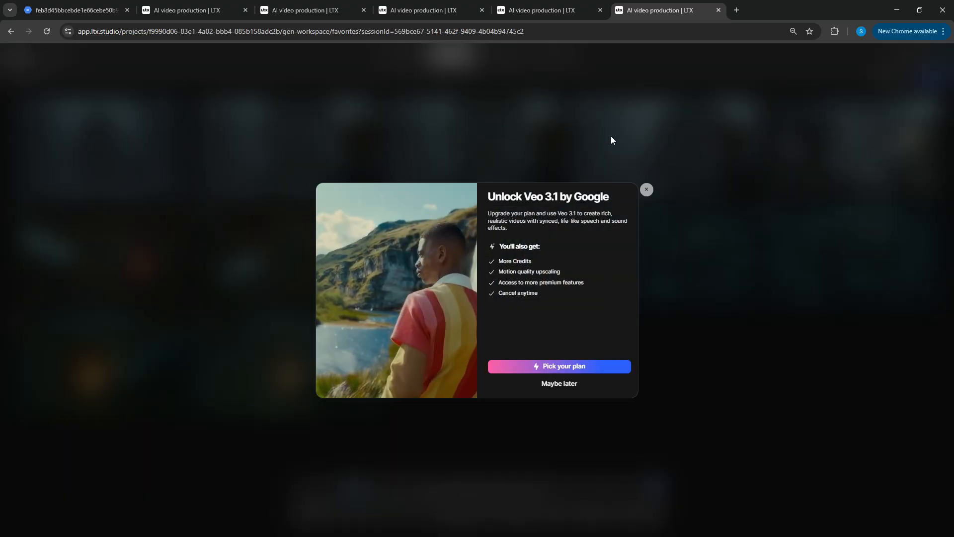
pyautogui.click(646, 190)
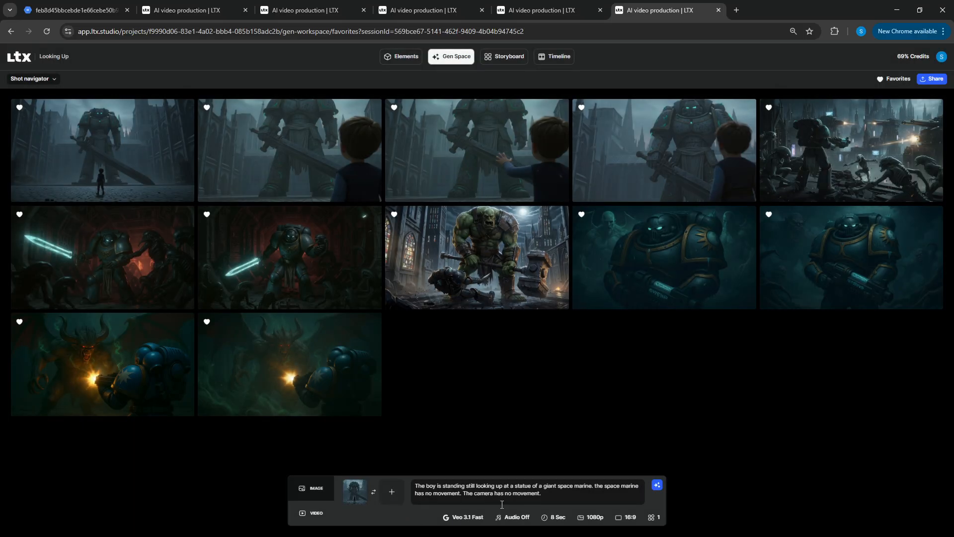
# Step: Generate the 8-second clip of the boy and statue with the Veo 2 model
pyautogui.click(455, 518)
pyautogui.click(480, 493)
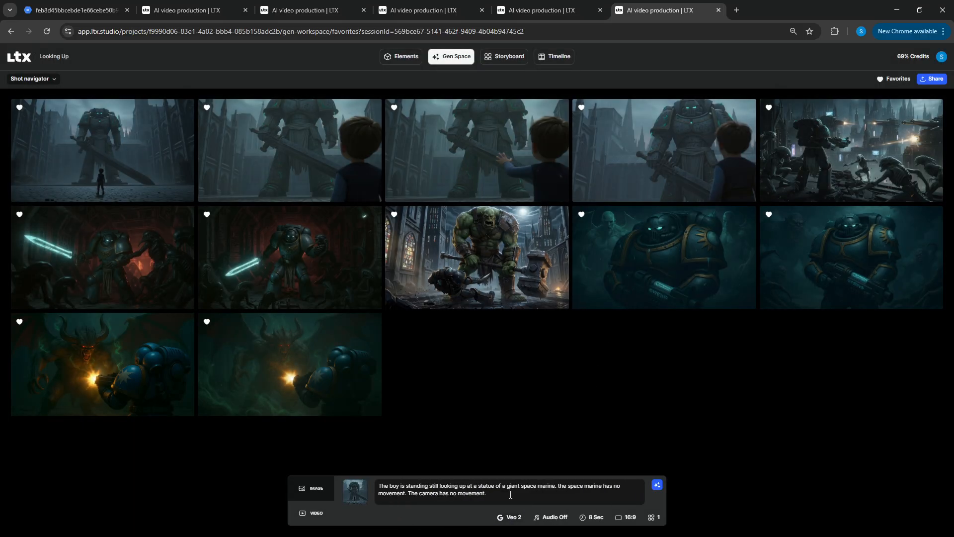
pyautogui.click(659, 486)
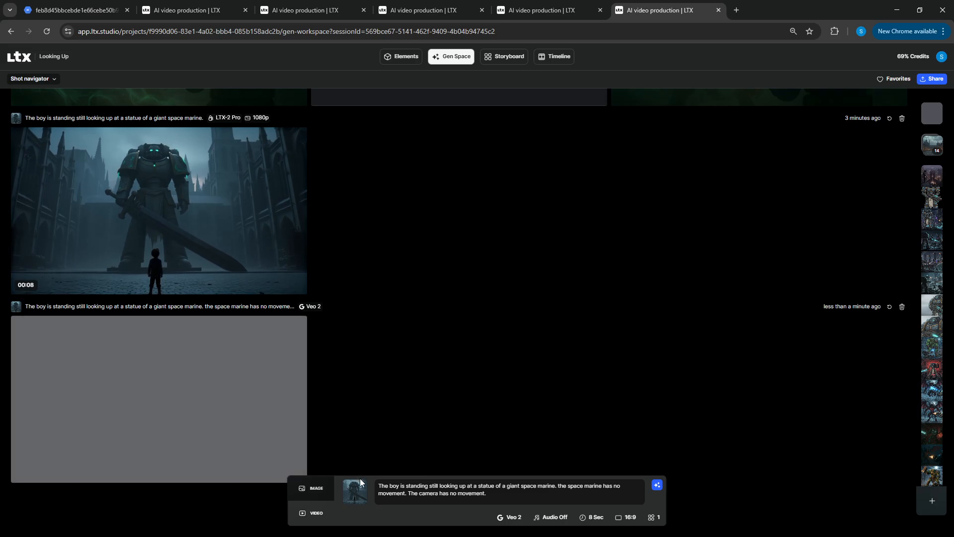
# Step: Look over the available video models and preview the finished Veo 2 clip
pyautogui.click(511, 517)
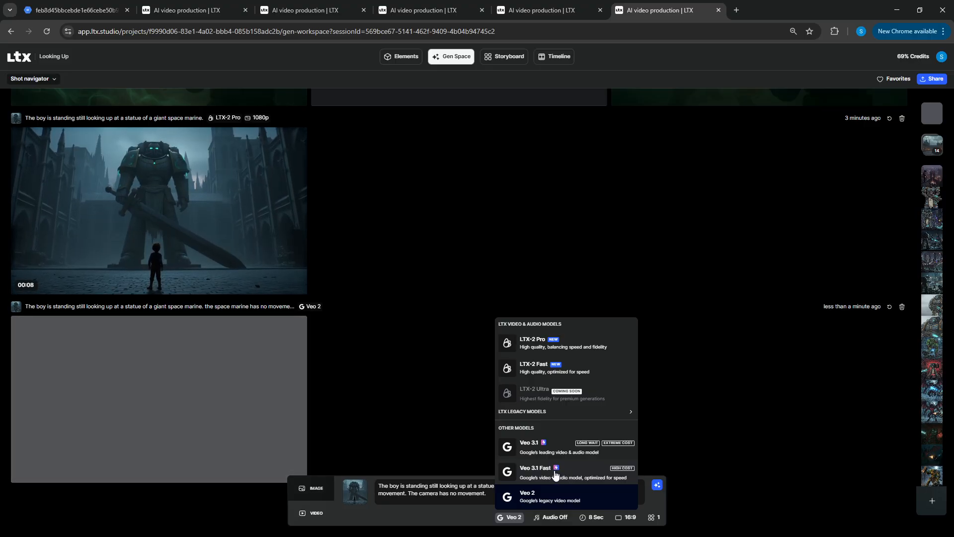
pyautogui.click(185, 508)
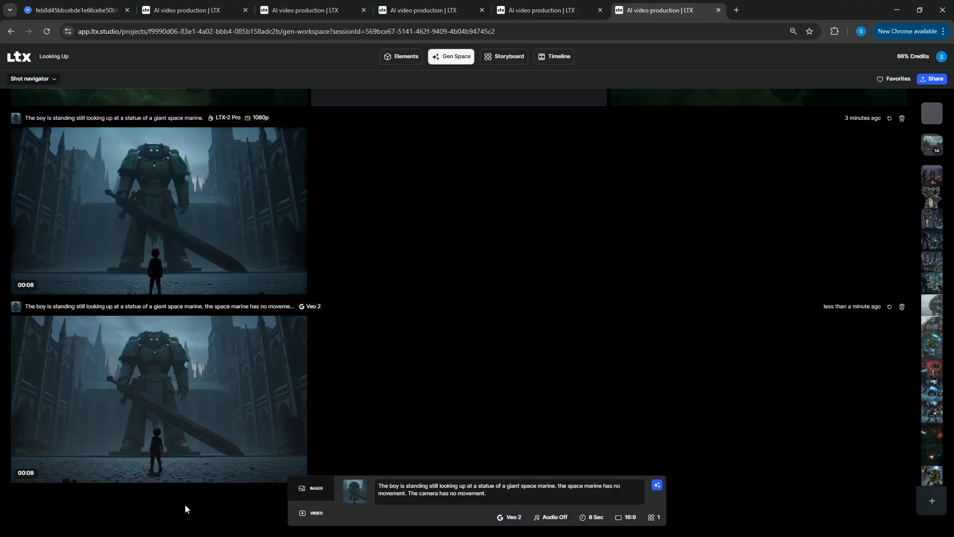
pyautogui.moveTo(211, 371)
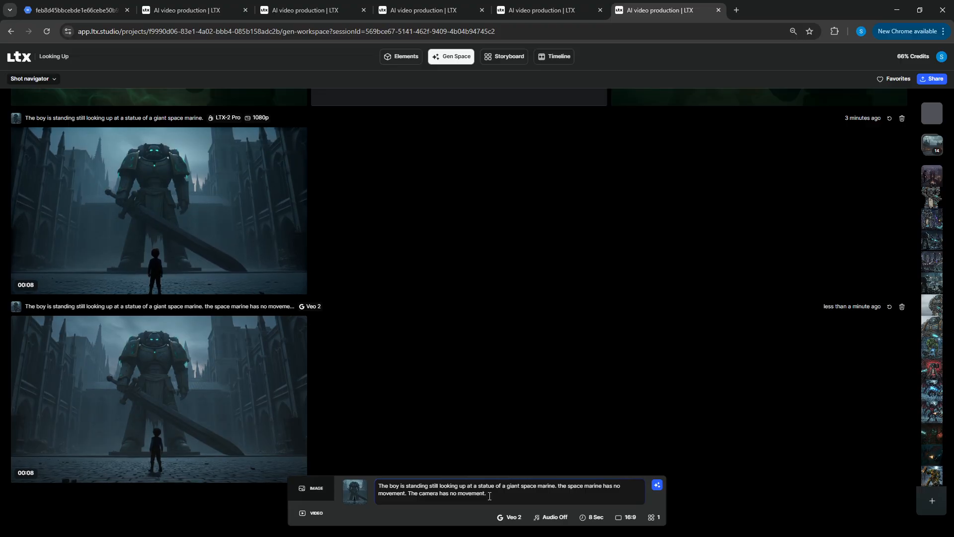
# Step: Replace the prompt with "Nothing is happening. The boy is standing still looking up at the space marine statue. The space marine statue is standing still."
pyautogui.moveTo(488, 495); pyautogui.dragTo(408, 495)
pyautogui.press('BackSpace')
pyautogui.write('s standin')
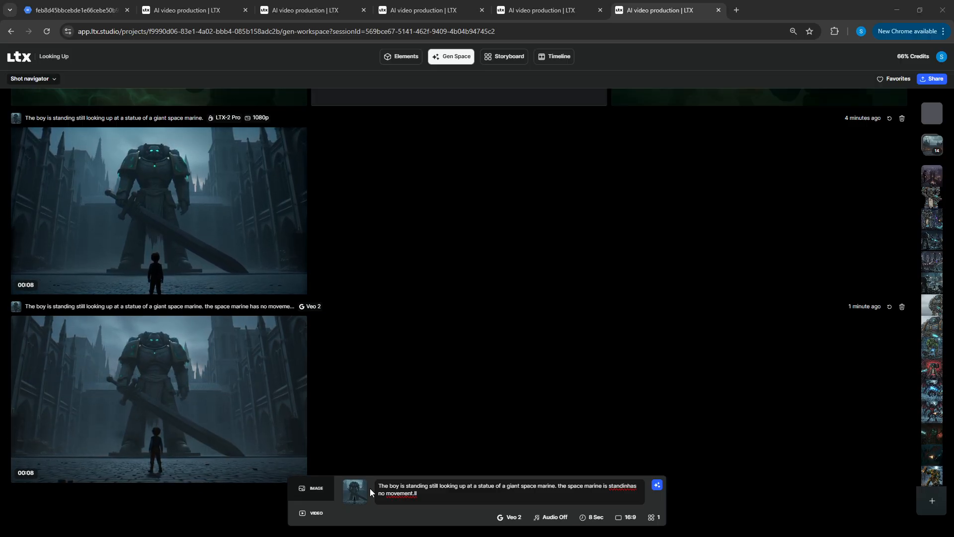
pyautogui.hotkey('ctrl', 'a')
pyautogui.write('Nothing is happening.  The boy is standing still looking up at the space marine statue. The space marine statue is standing still.')
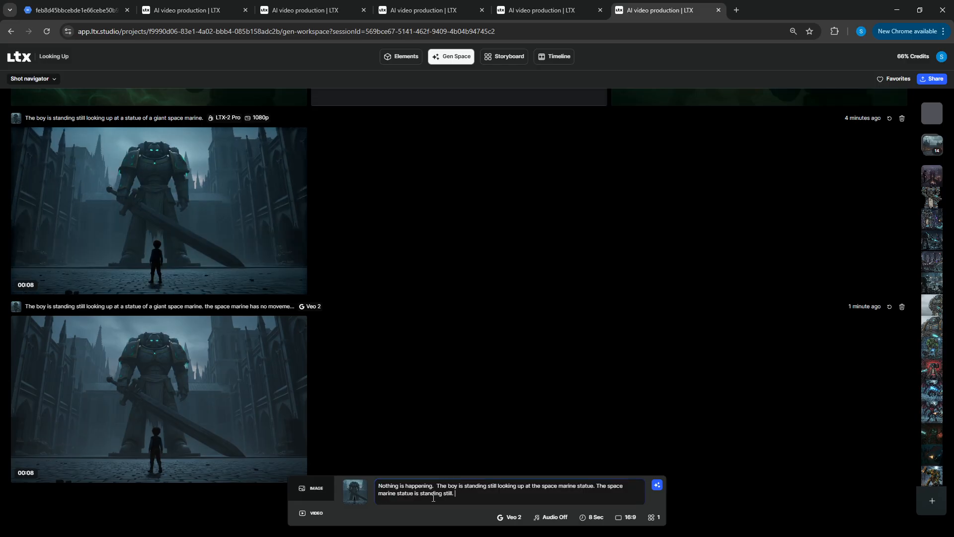
# Step: Generate the "Nothing is happening" clip with LTX-2 Pro at 1080p, 8 seconds, with audio off
pyautogui.click(517, 517)
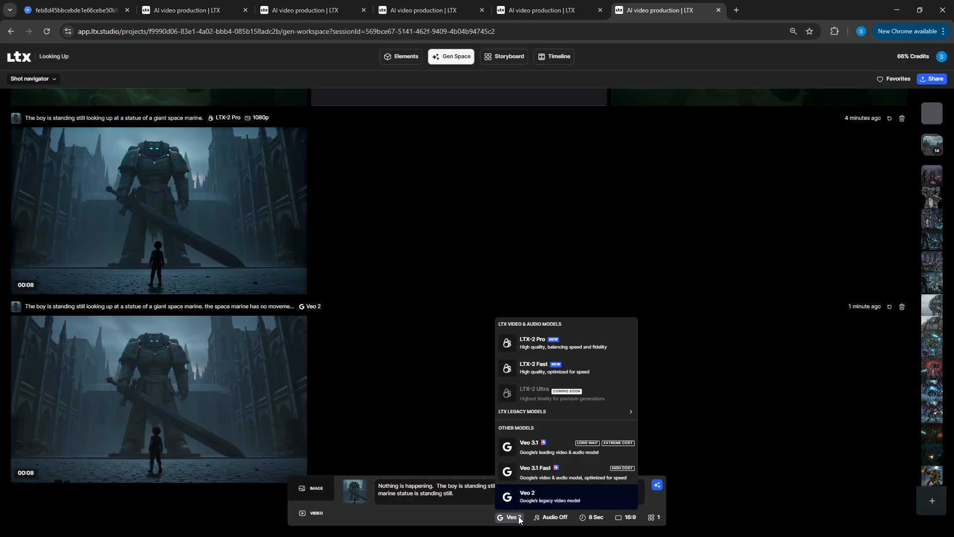
pyautogui.click(584, 342)
pyautogui.moveTo(260, 206)
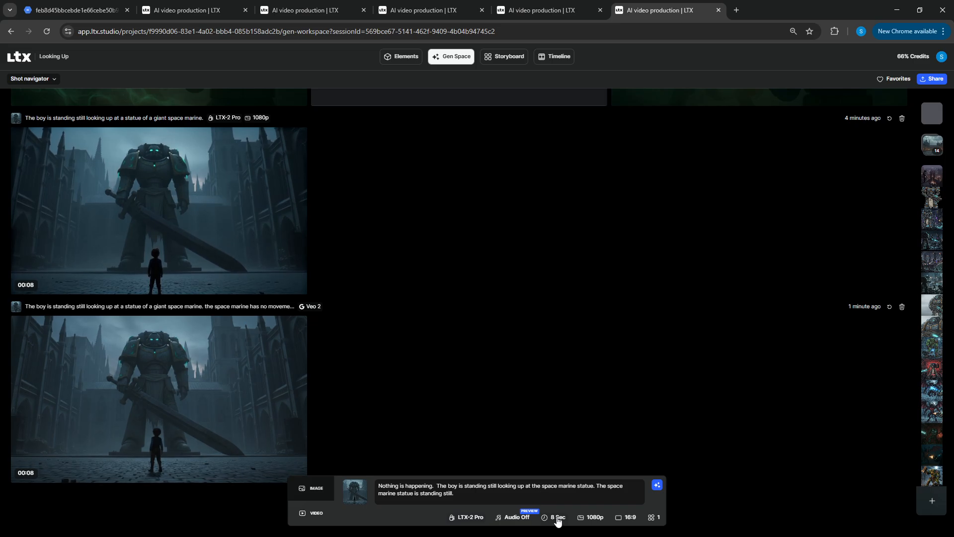
pyautogui.click(656, 485)
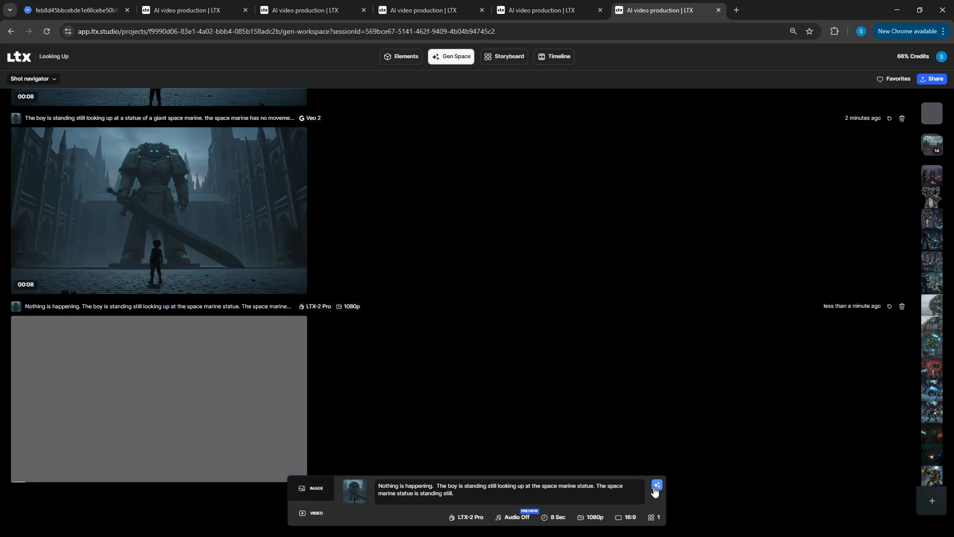
pyautogui.click(546, 10)
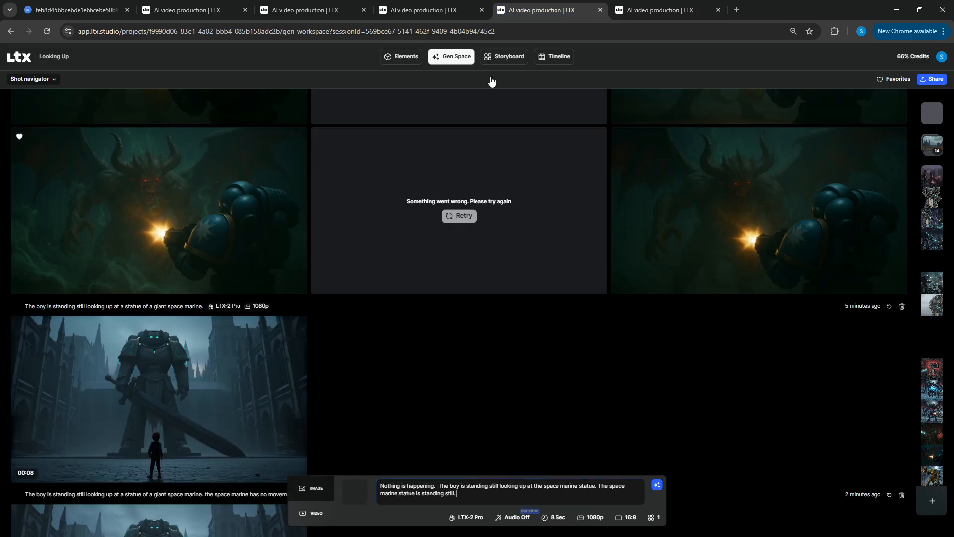
pyautogui.click(661, 13)
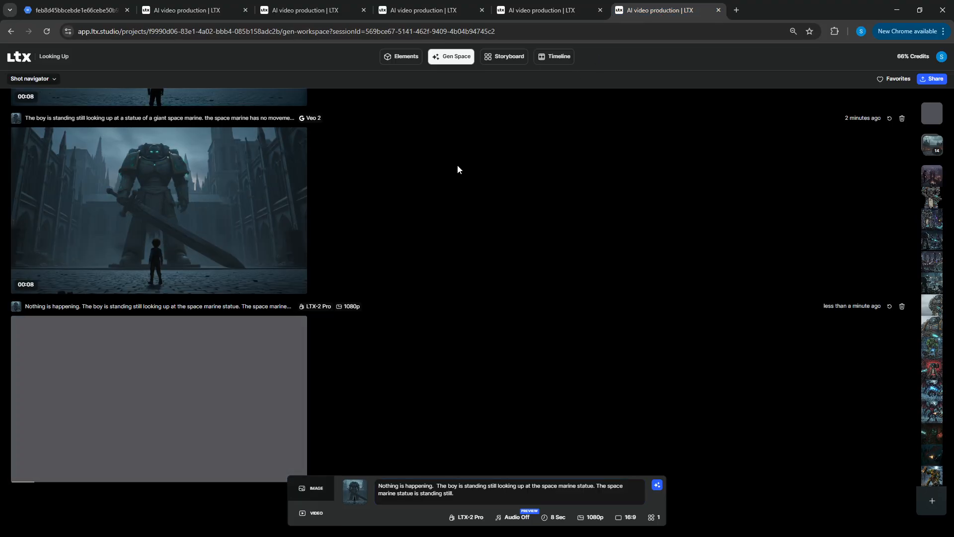
# Step: Load the second favorited image, the boy close behind the statue's sword, and generate an LTX-2 Pro video with the same prompt
pyautogui.click(894, 79)
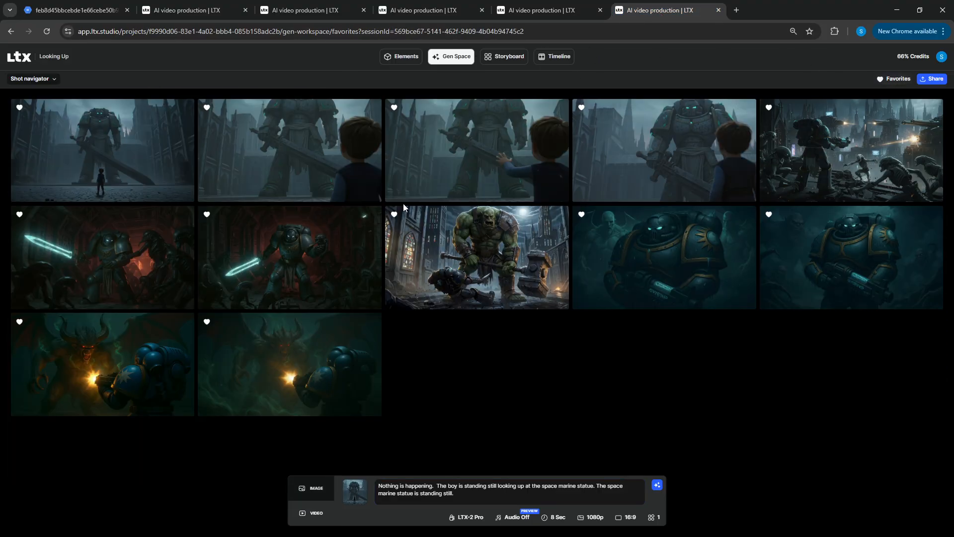
pyautogui.click(326, 161)
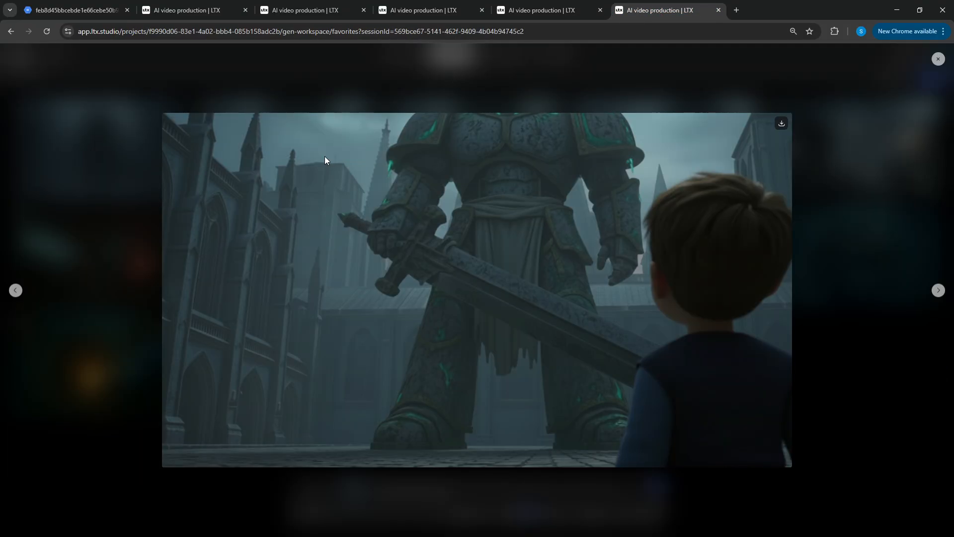
pyautogui.click(909, 72)
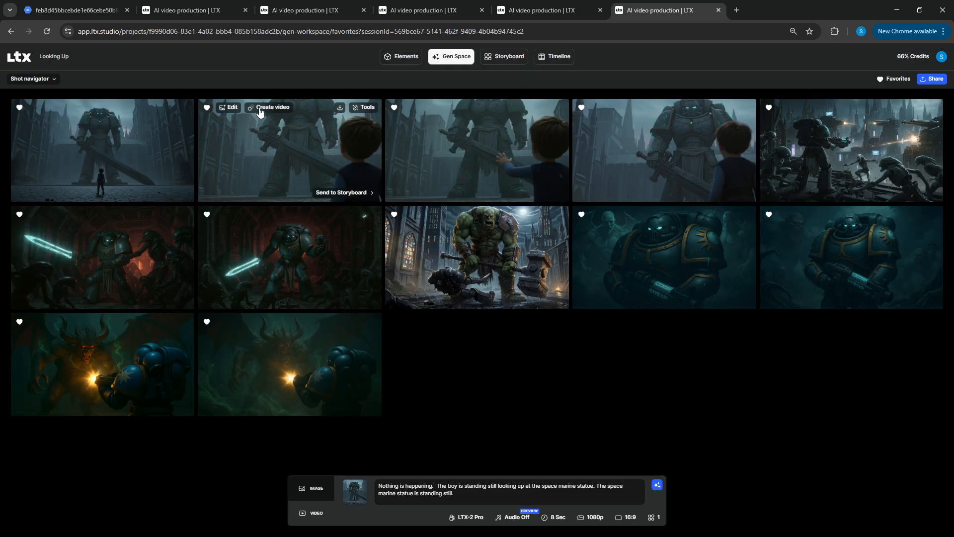
pyautogui.tripleClick(436, 492)
pyautogui.press('Right')
pyautogui.click(656, 485)
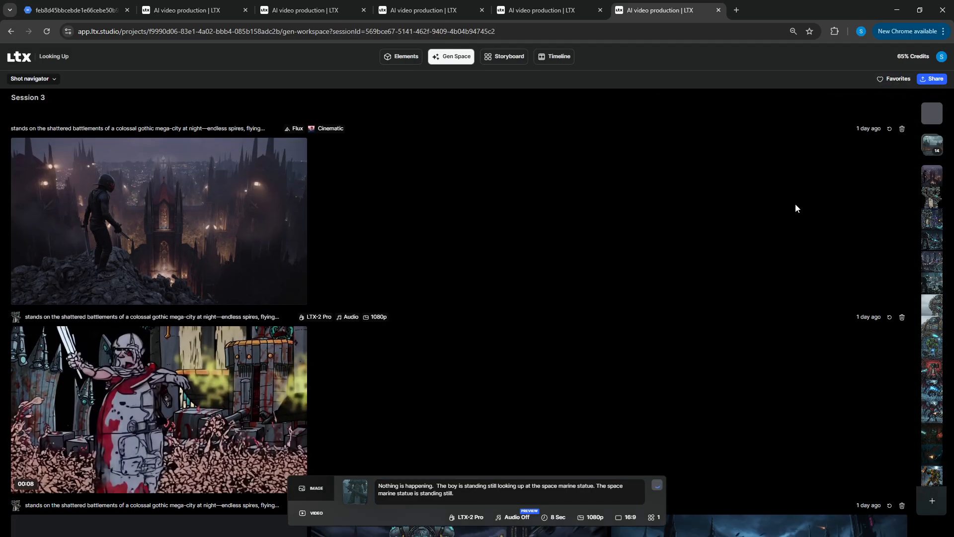
# Step: Look through the session's earlier generations and the two "Nothing is happening" clips still rendering
pyautogui.scroll(-10, 795, 206)
pyautogui.scroll(15, 811, 258)
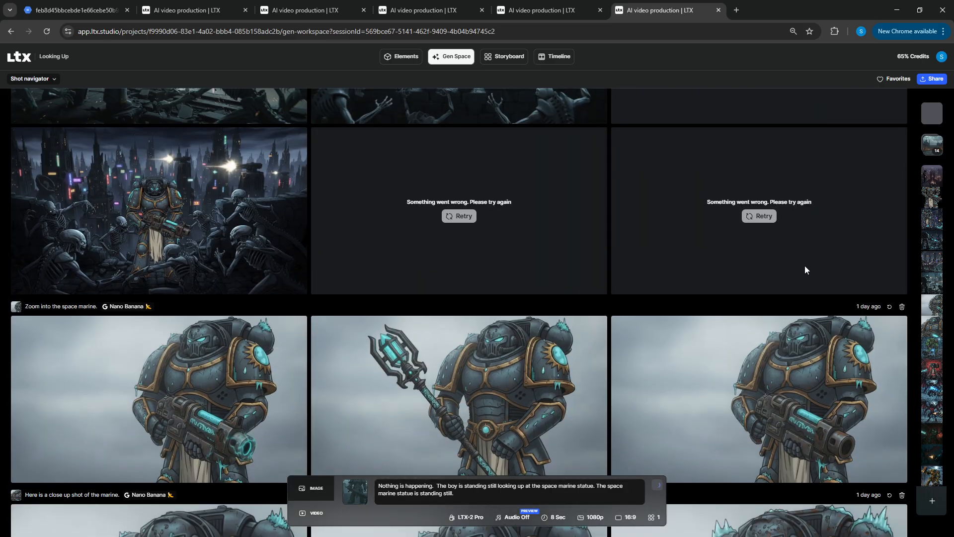
pyautogui.scroll(8, 194, 284)
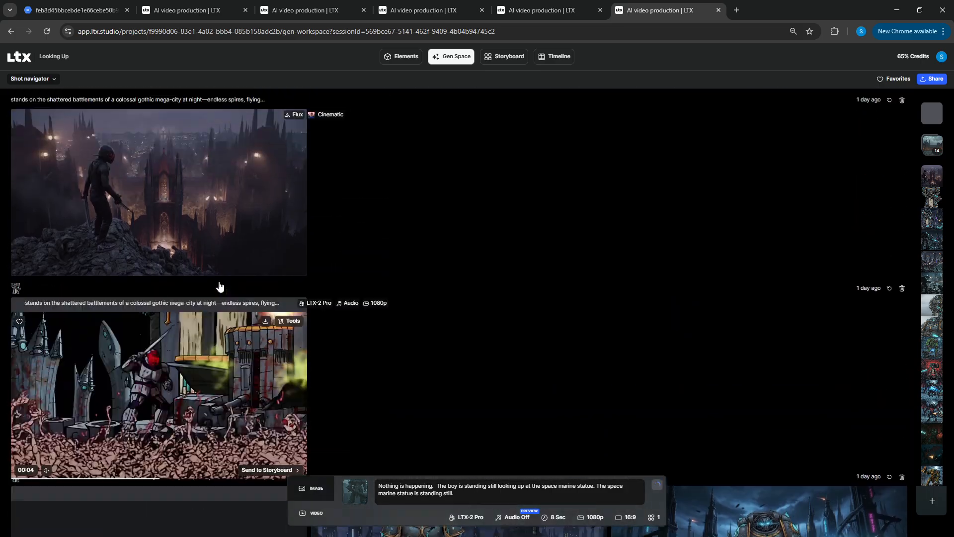
pyautogui.scroll(-8, 791, 334)
pyautogui.scroll(-15, 791, 332)
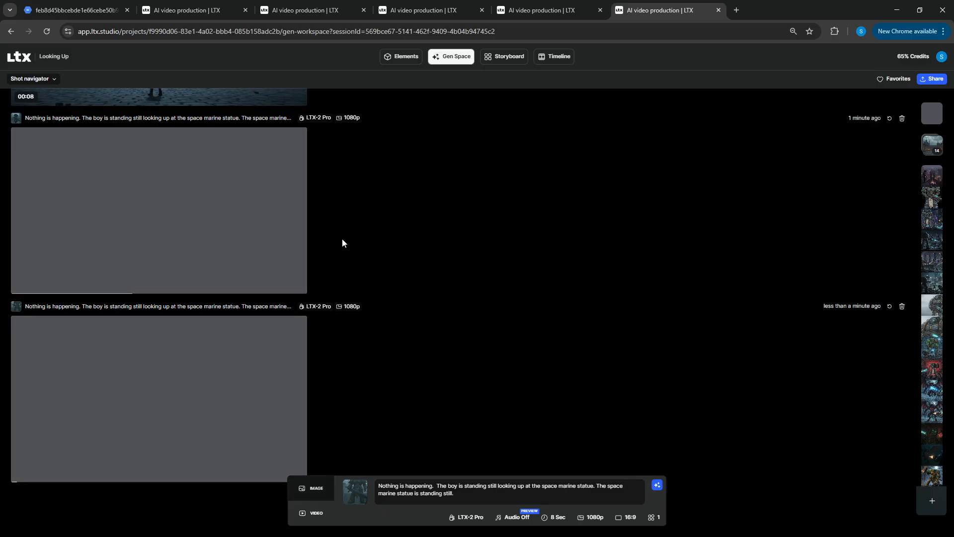
pyautogui.scroll(-1, 301, 280)
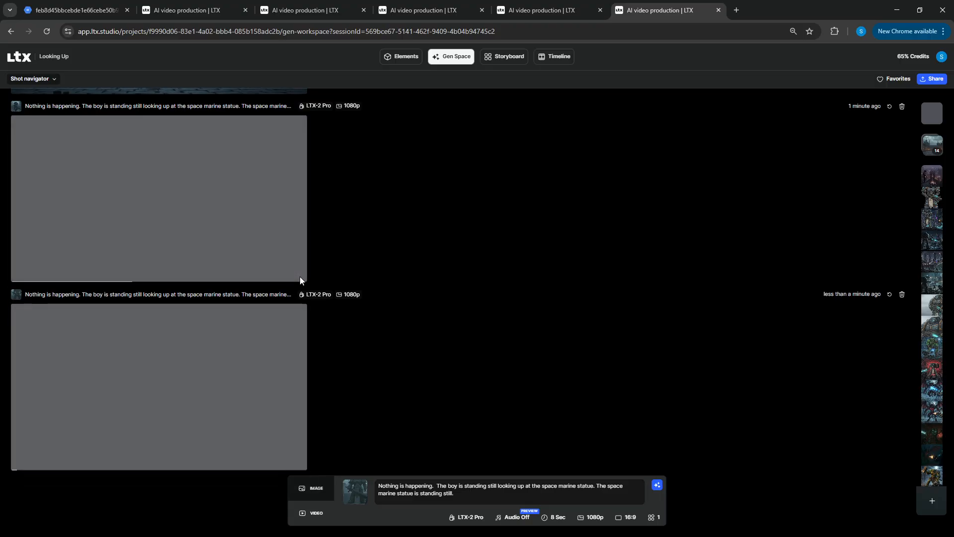
pyautogui.scroll(2, 815, 302)
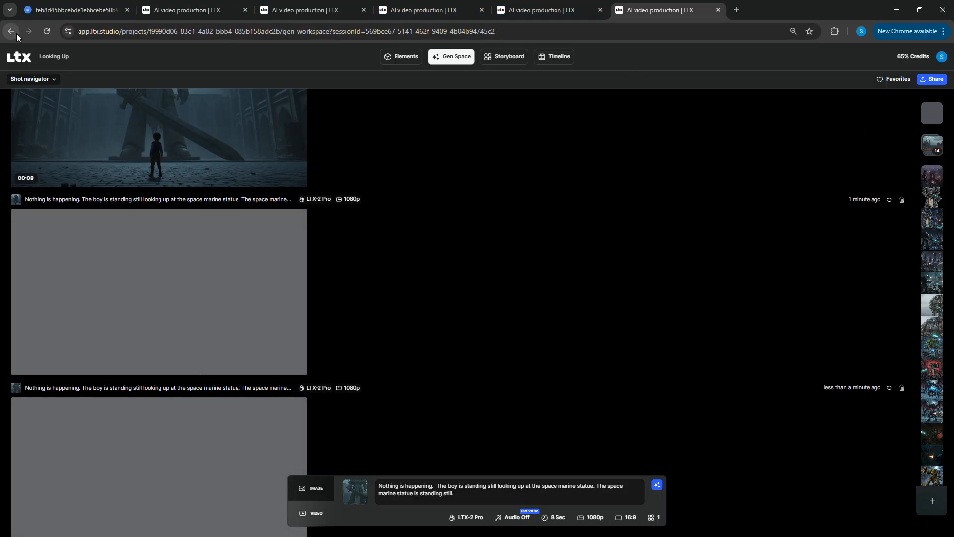
pyautogui.scroll(3, 719, 311)
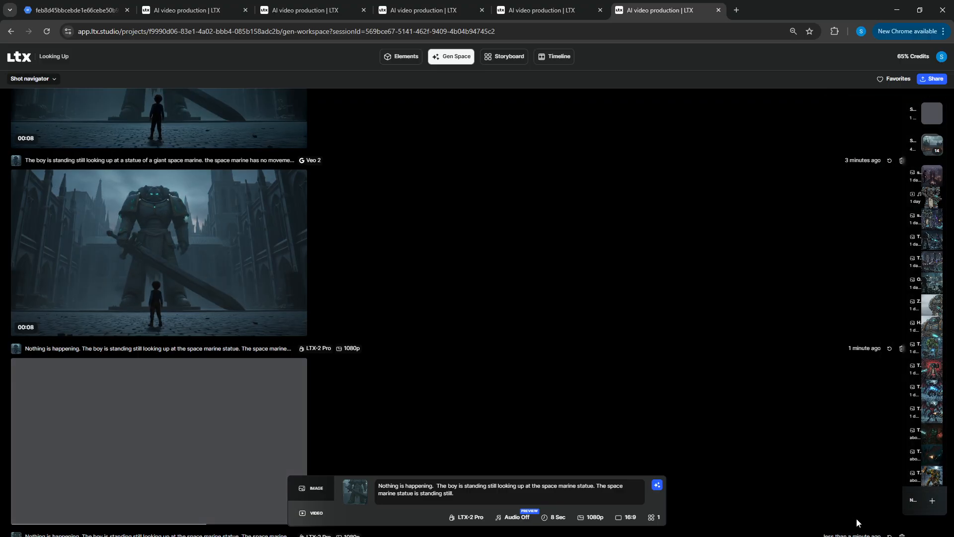
# Step: Permanently delete the old LTX-2 Pro battle clip with audio near the start of Session 3
pyautogui.scroll(10, 648, 217)
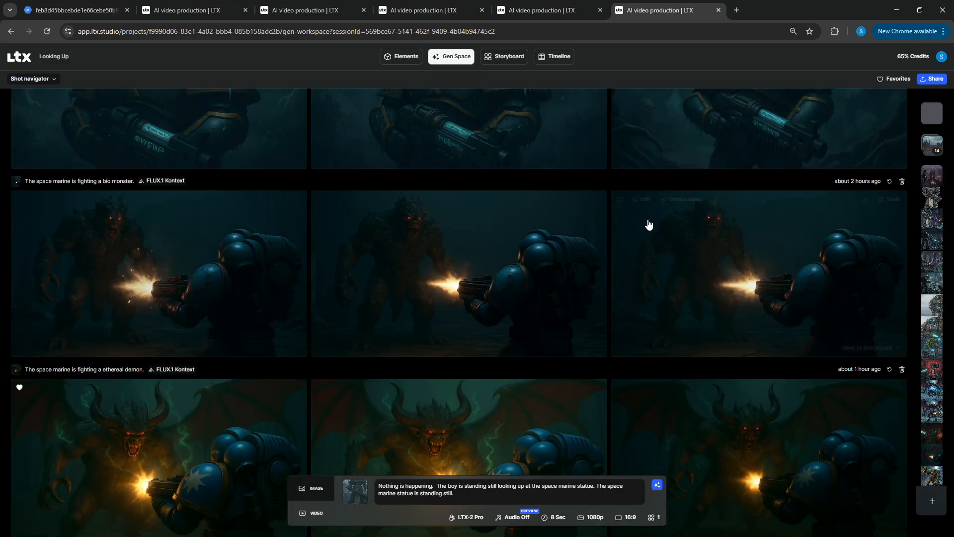
pyautogui.scroll(12, 647, 224)
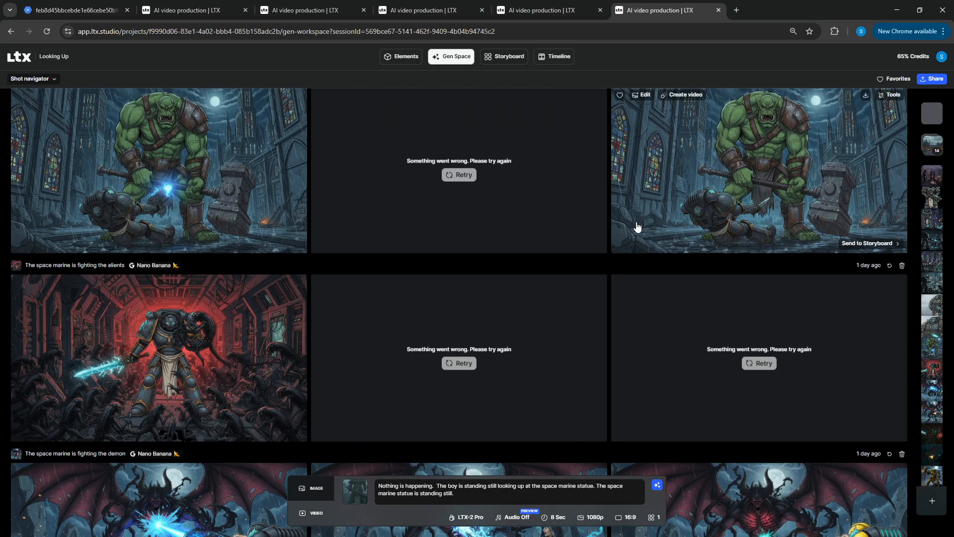
pyautogui.scroll(10, 615, 234)
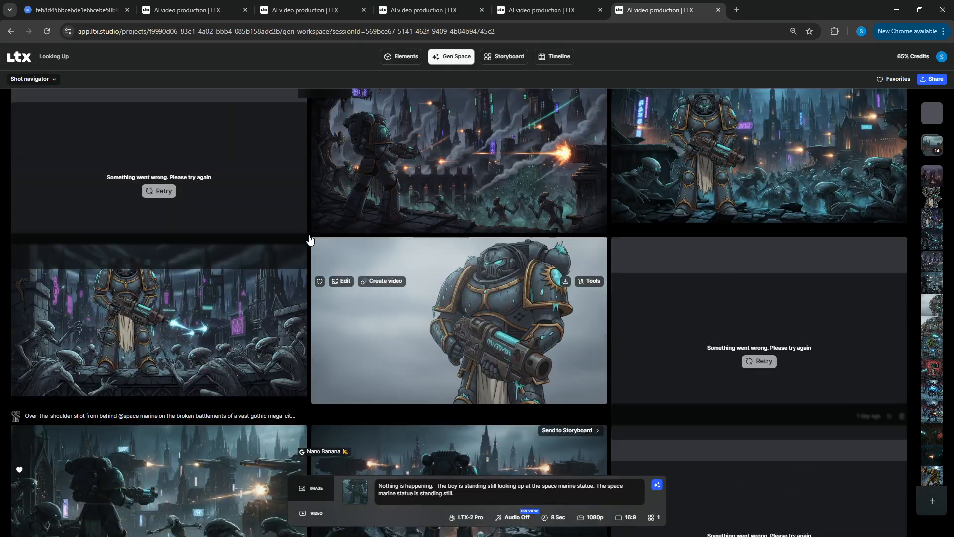
pyautogui.scroll(10, 292, 235)
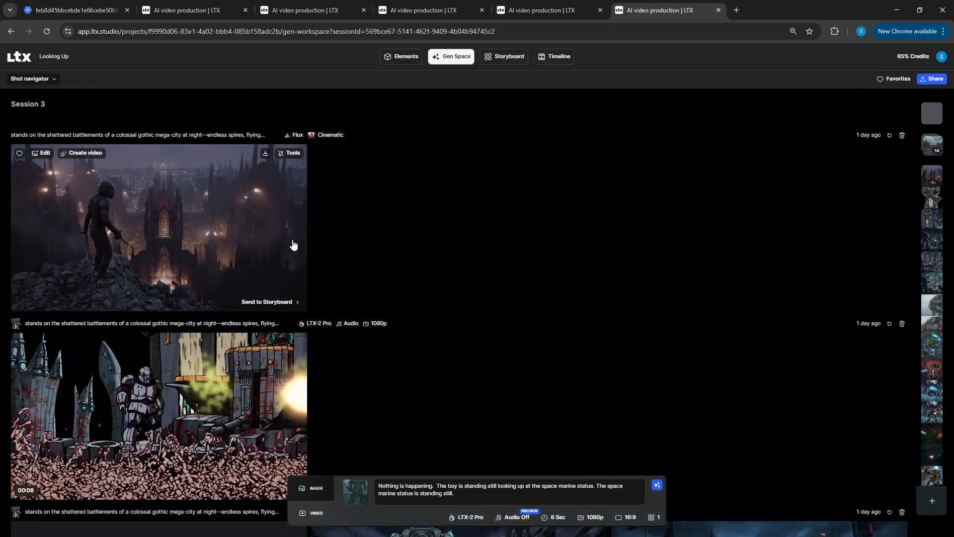
pyautogui.scroll(-1, 294, 252)
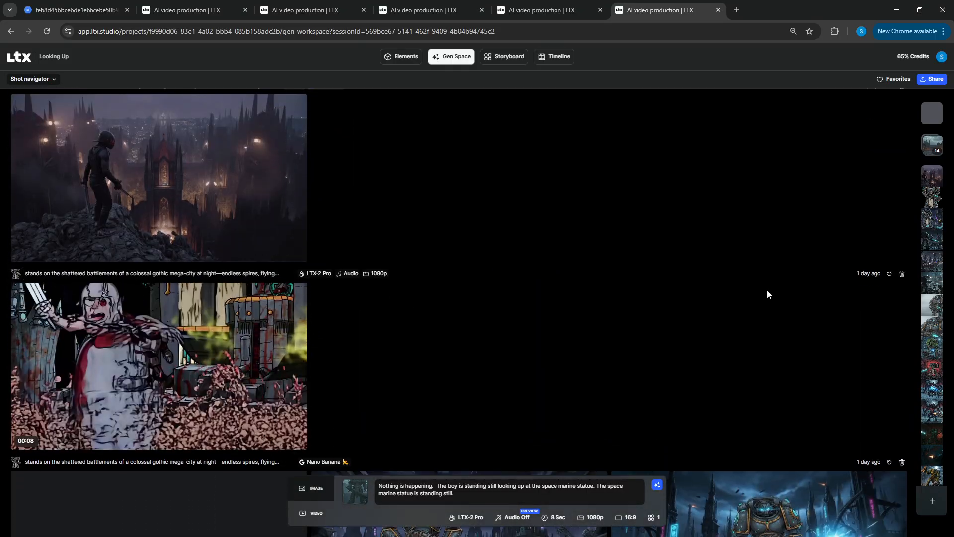
pyautogui.click(902, 273)
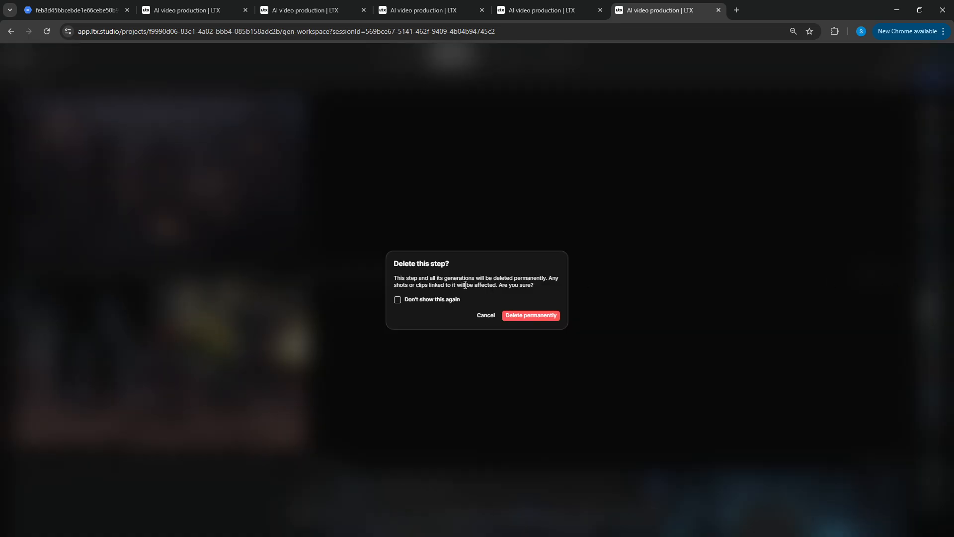
pyautogui.click(526, 316)
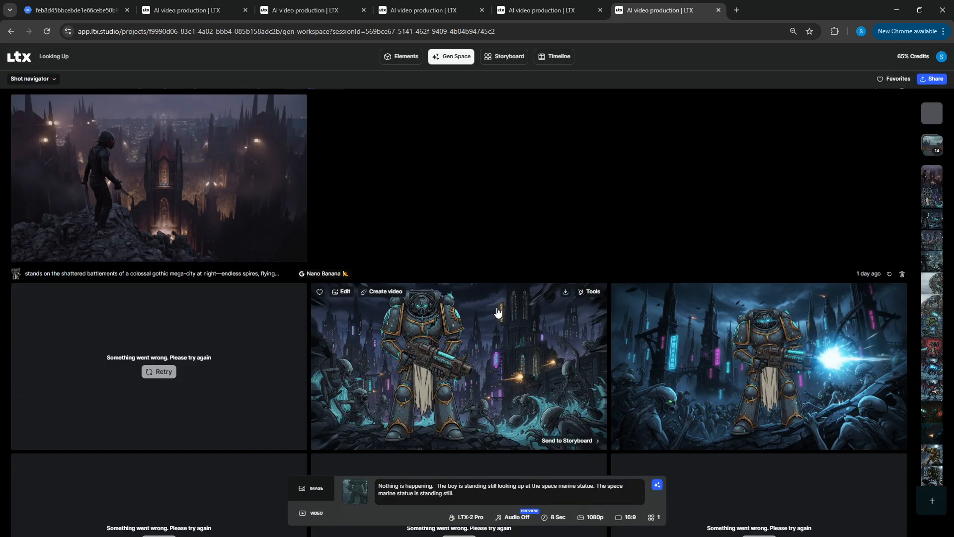
# Step: Play the finished "Nothing is happening" clip of the small boy facing the statue at full size and add it to the favorites
pyautogui.scroll(-15, 473, 308)
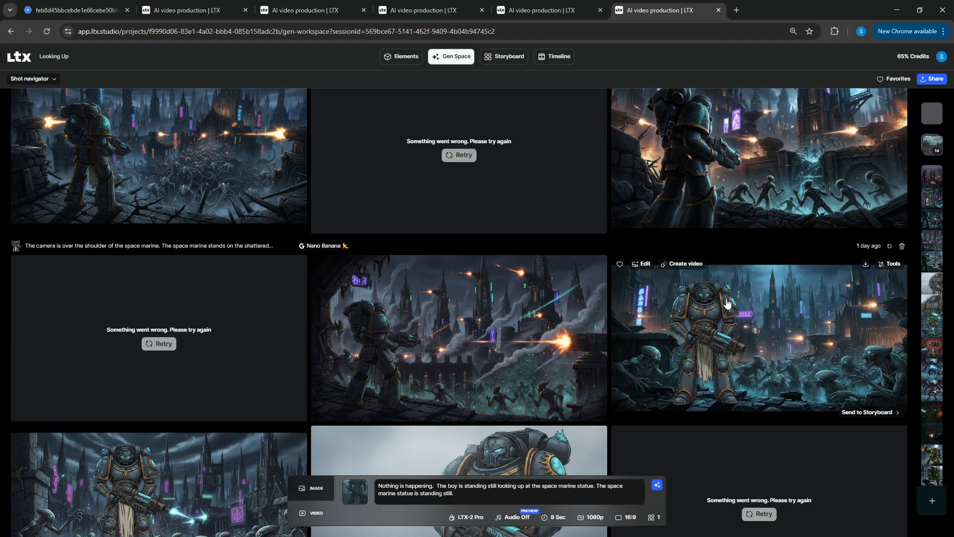
pyautogui.scroll(-15, 715, 308)
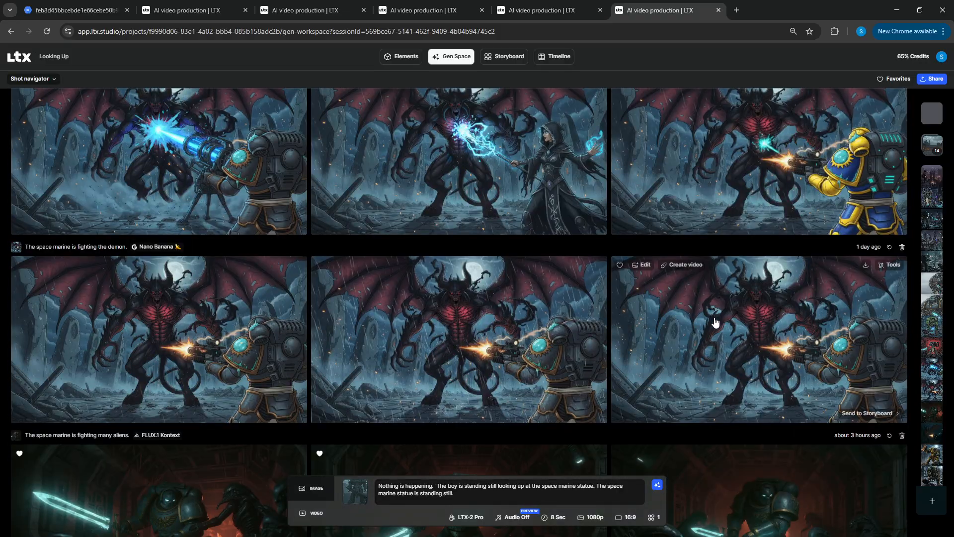
pyautogui.scroll(-15, 715, 342)
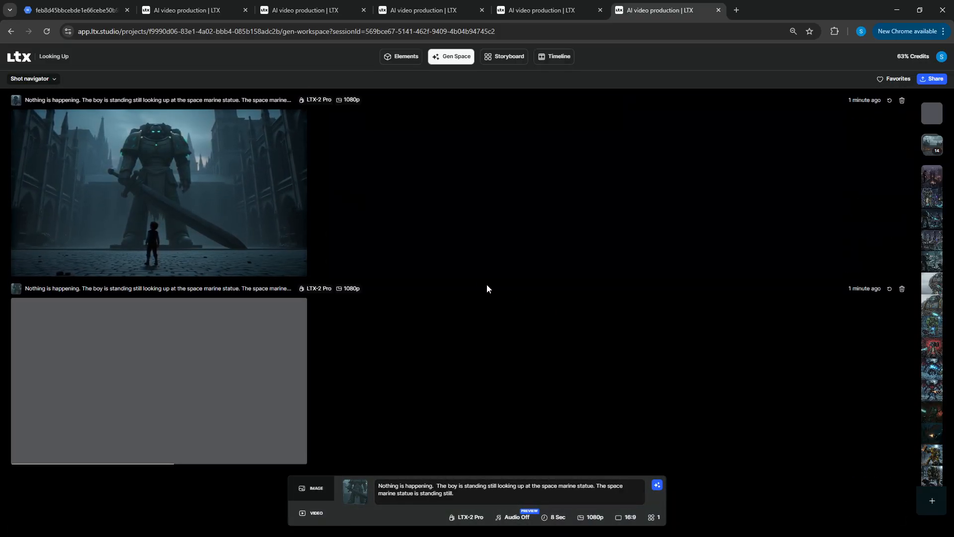
pyautogui.moveTo(217, 252)
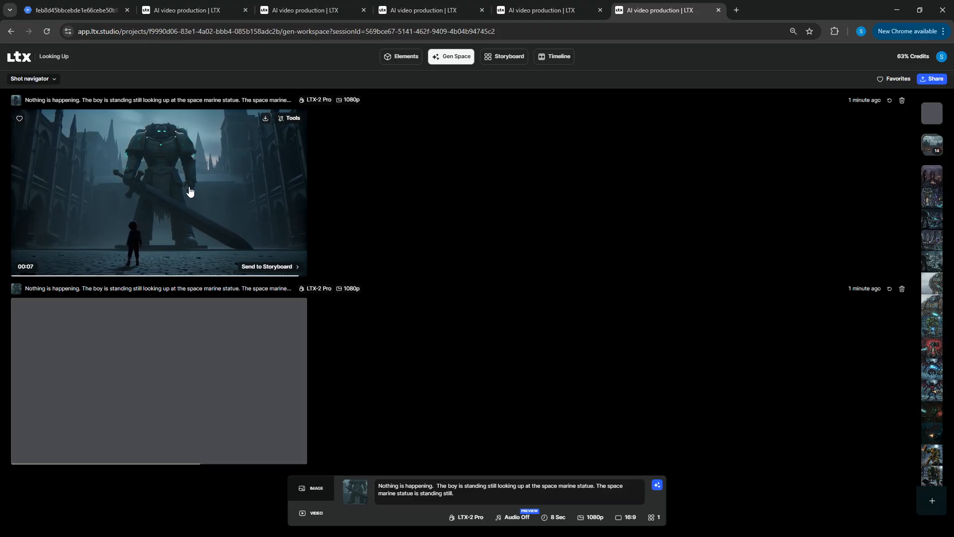
pyautogui.click(204, 172)
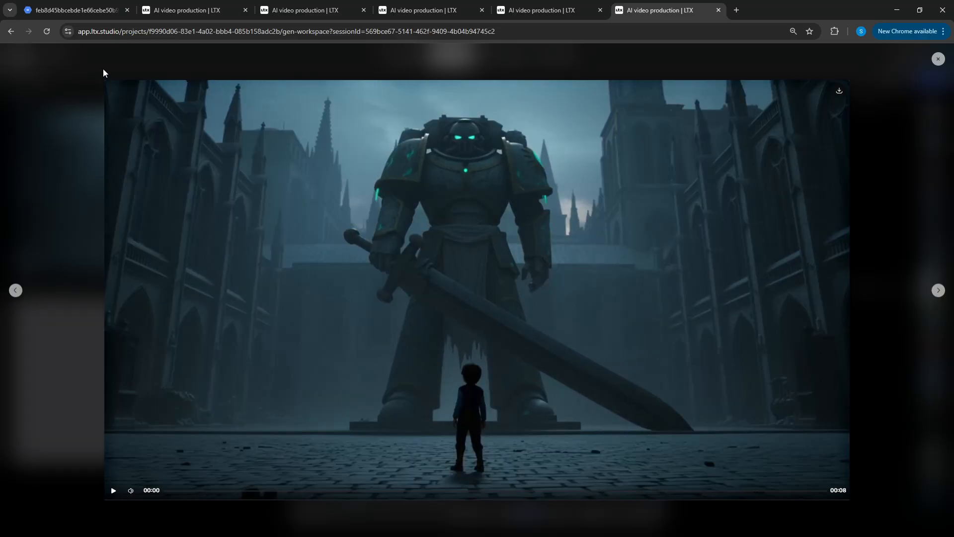
pyautogui.click(897, 146)
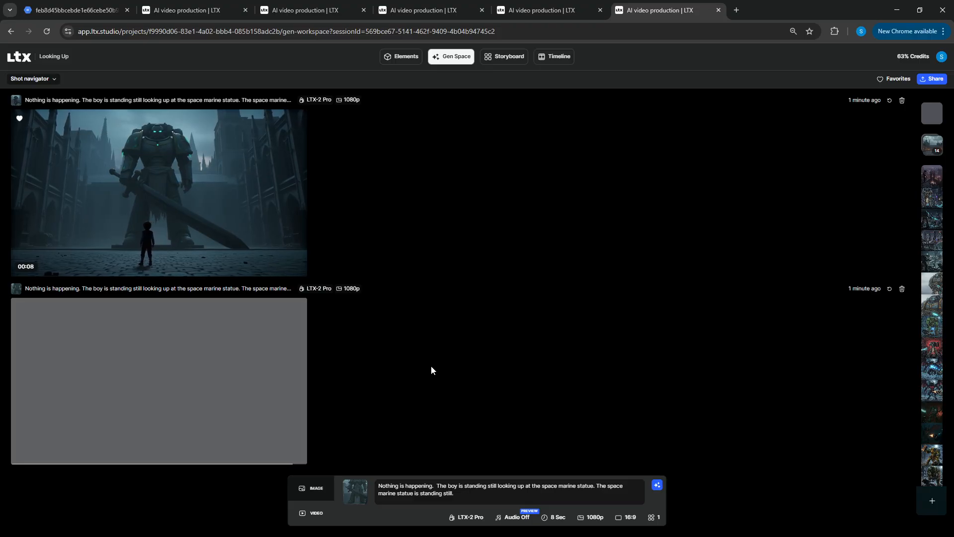
pyautogui.moveTo(234, 195)
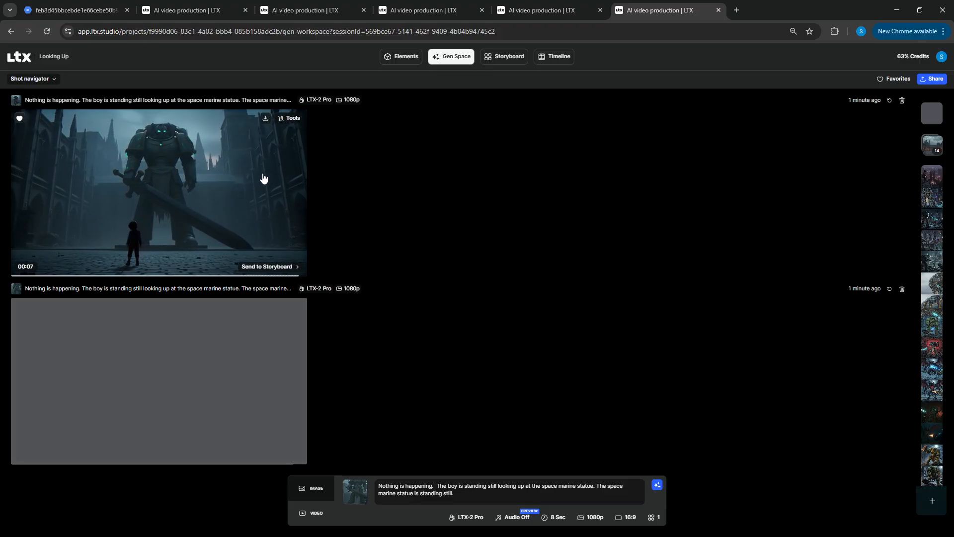
pyautogui.click(236, 202)
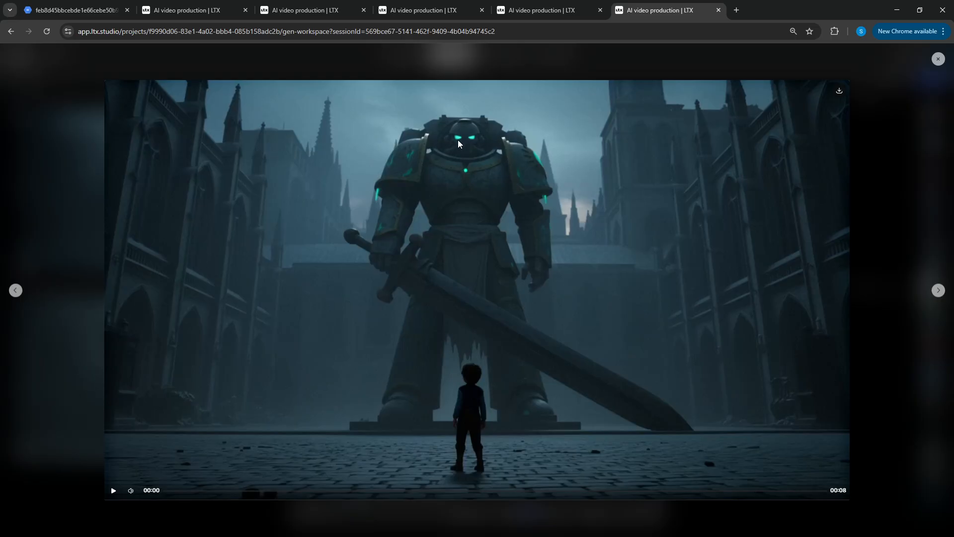
pyautogui.click(884, 331)
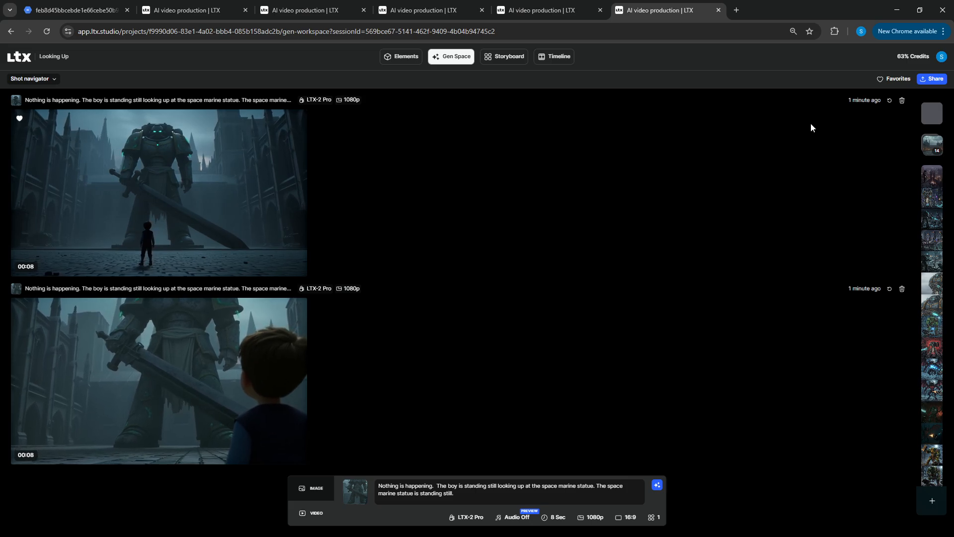
# Step: Play the second "Nothing is happening" clip, with the boy close behind the sword, at full size
pyautogui.moveTo(240, 392)
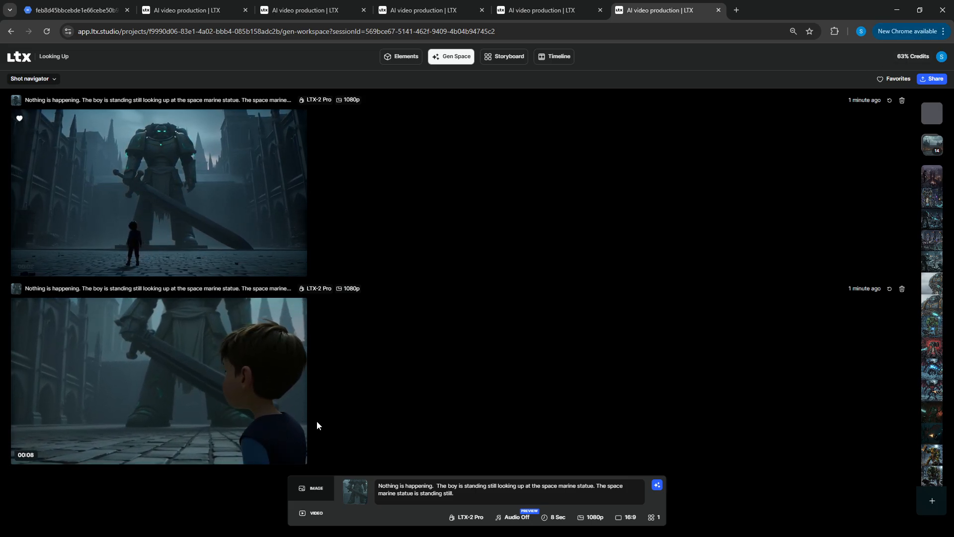
pyautogui.click(159, 367)
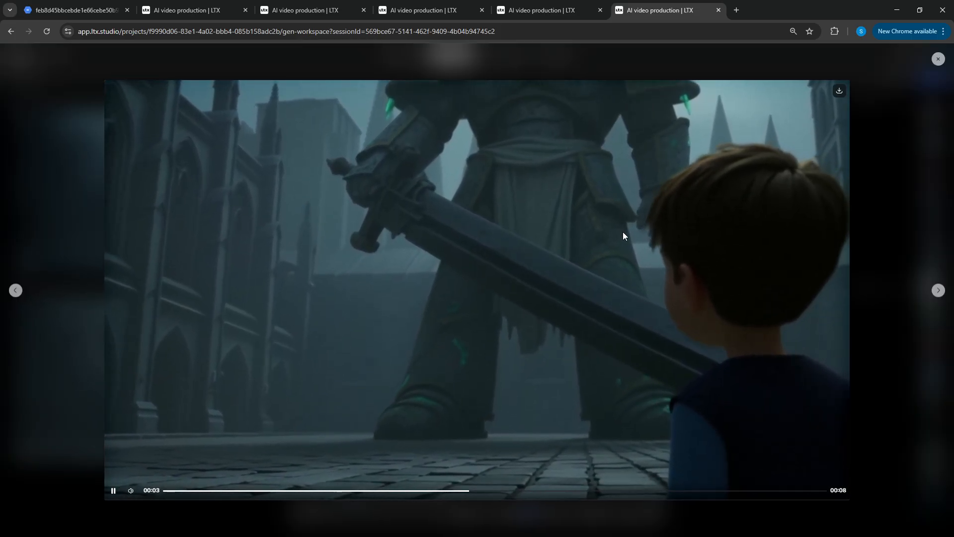
pyautogui.click(864, 250)
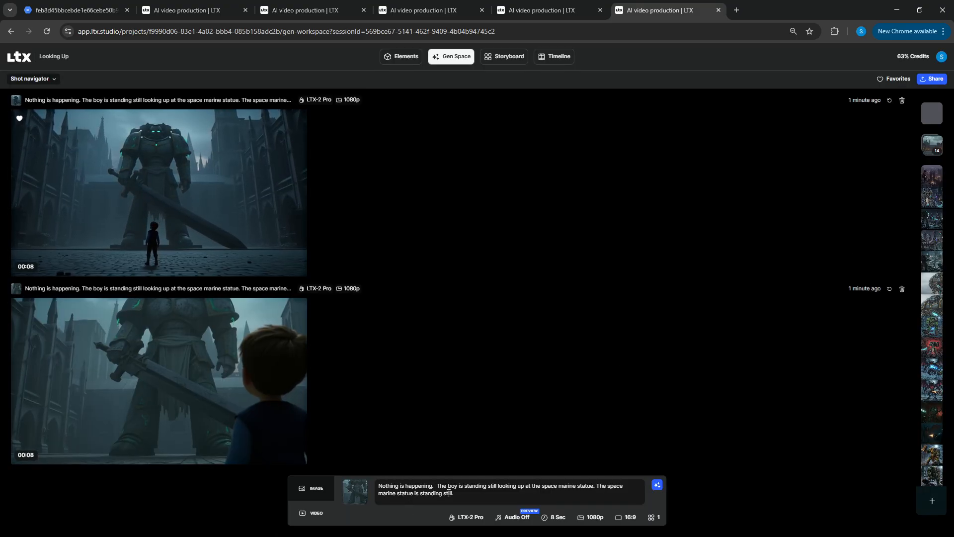
# Step: Remove the sentence "Nothing is happening." from the video prompt
pyautogui.moveTo(463, 495); pyautogui.dragTo(376, 483)
pyautogui.click(430, 485)
pyautogui.moveTo(435, 485); pyautogui.dragTo(372, 481)
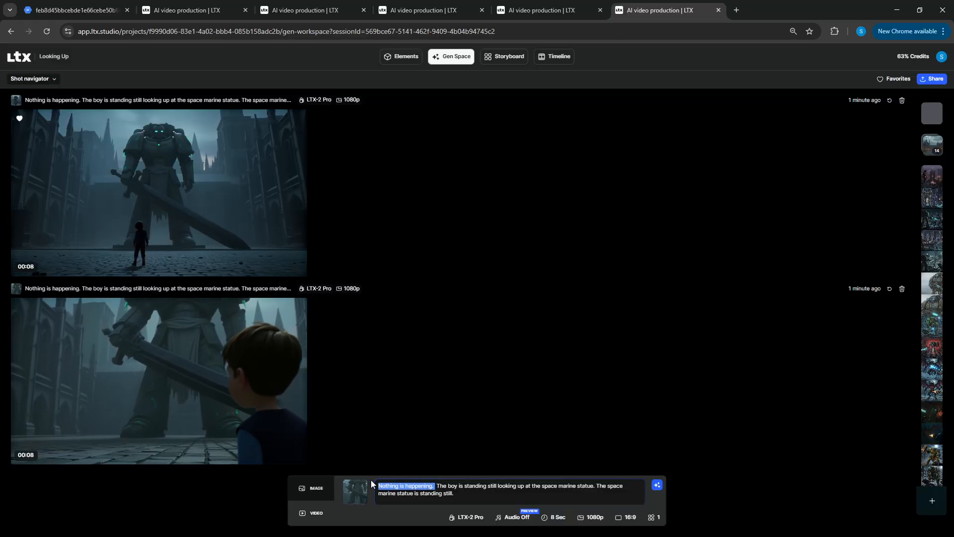
pyautogui.press('BackSpace')
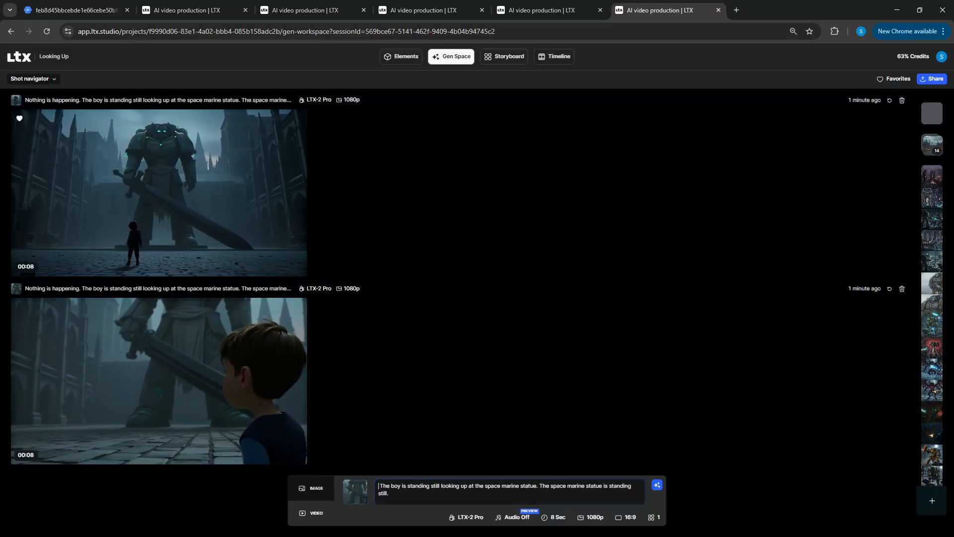
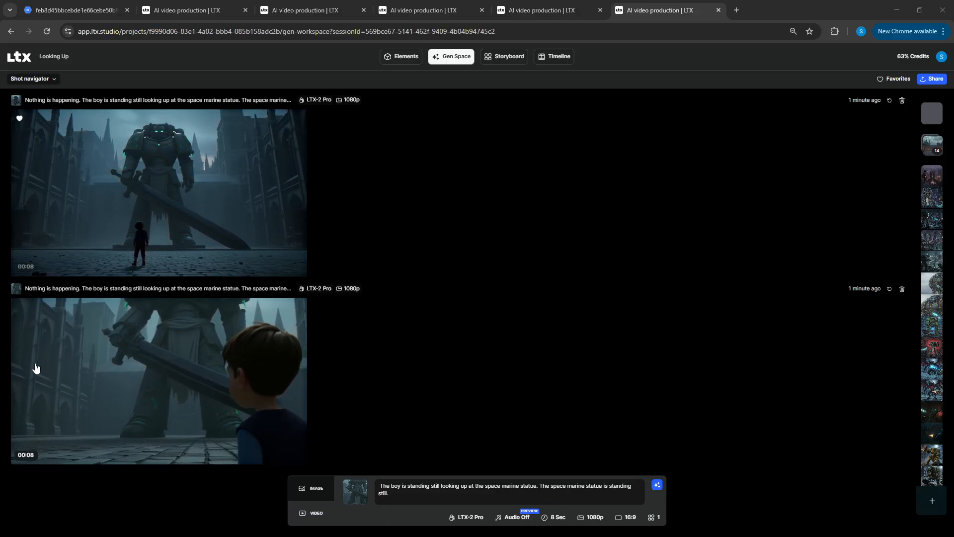
# Step: View the second favorited image, the boy close behind the statue's sword, at full size
pyautogui.click(894, 79)
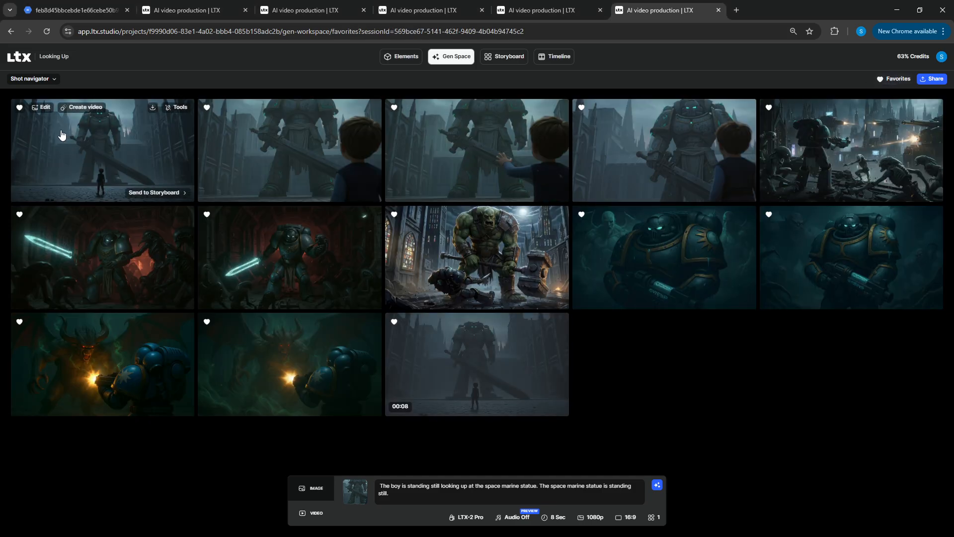
pyautogui.click(309, 163)
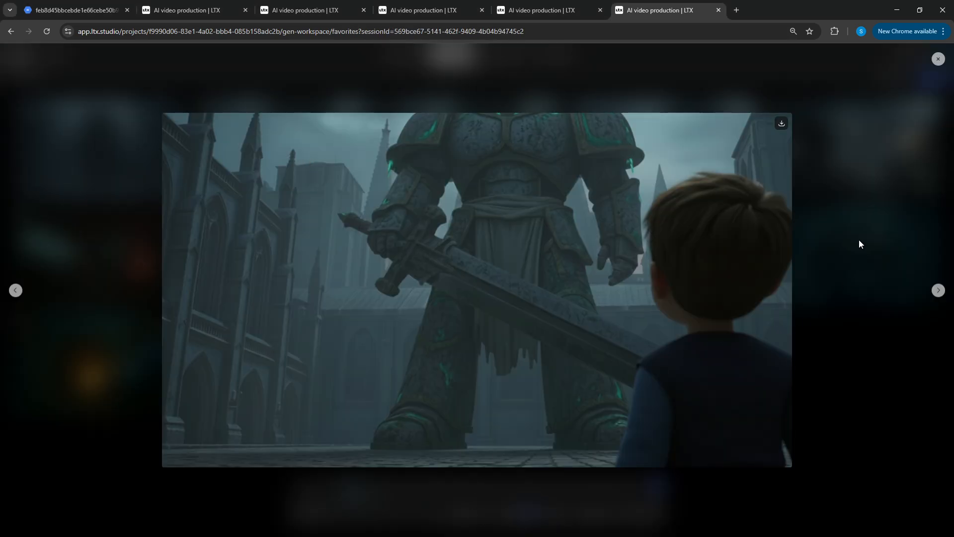
pyautogui.click(858, 254)
# Step: Enter the prompt "The boy in the foreground is standing still looking up at the middle of the screen. The space marine in the middleground is not moving."
pyautogui.tripleClick(441, 490)
pyautogui.write('The boy in the foreground is standing still looking up at the middle of the screen. The space marine in the middleground is not moving.')
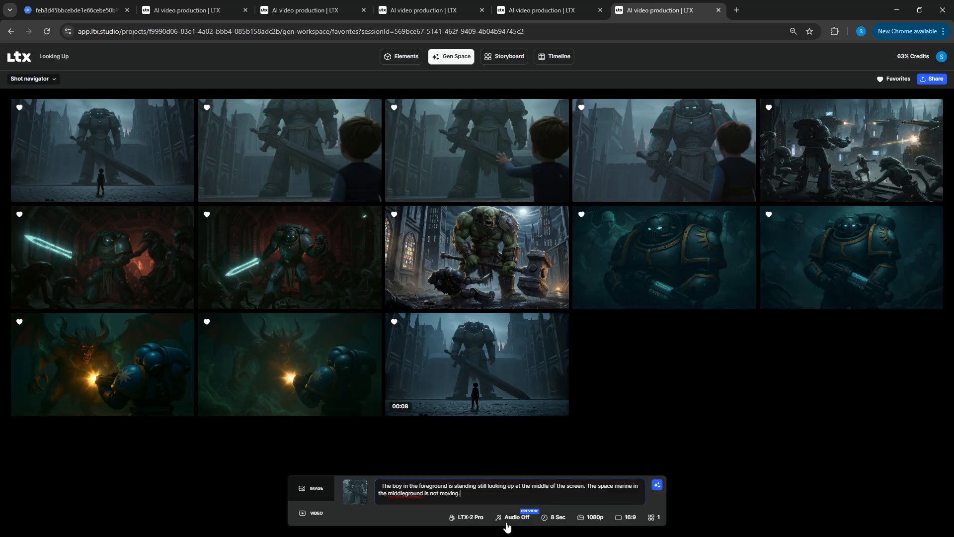
# Step: Set the clip duration to 6 seconds and generate the LTX-2 Pro video at 1080p with audio off
pyautogui.click(552, 517)
pyautogui.click(576, 470)
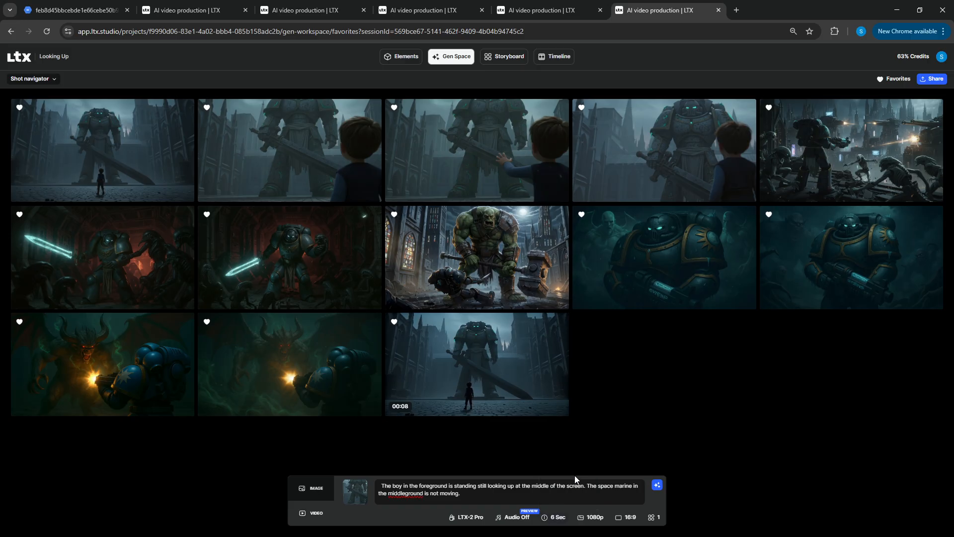
pyautogui.click(658, 487)
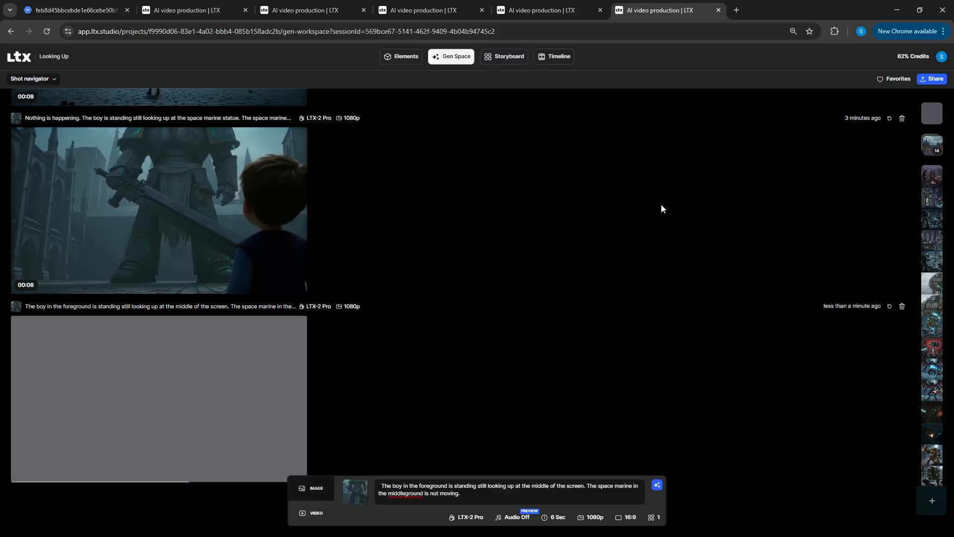
# Step: Check the favorites, switch to the neighbouring LTX browser tab, and review the newest generated clip and its prompt
pyautogui.click(889, 79)
pyautogui.moveTo(520, 263)
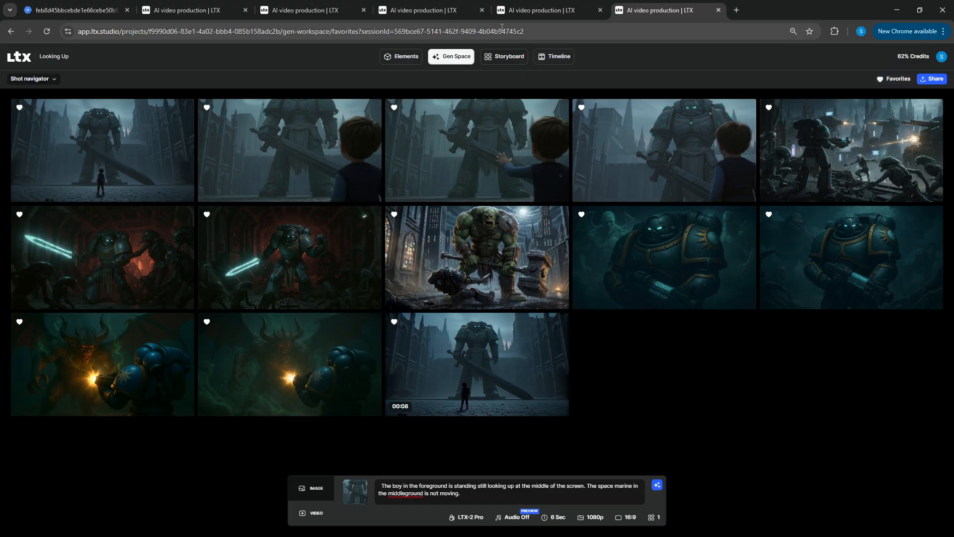
pyautogui.click(545, 13)
pyautogui.scroll(-5, 400, 376)
pyautogui.scroll(-3, 405, 381)
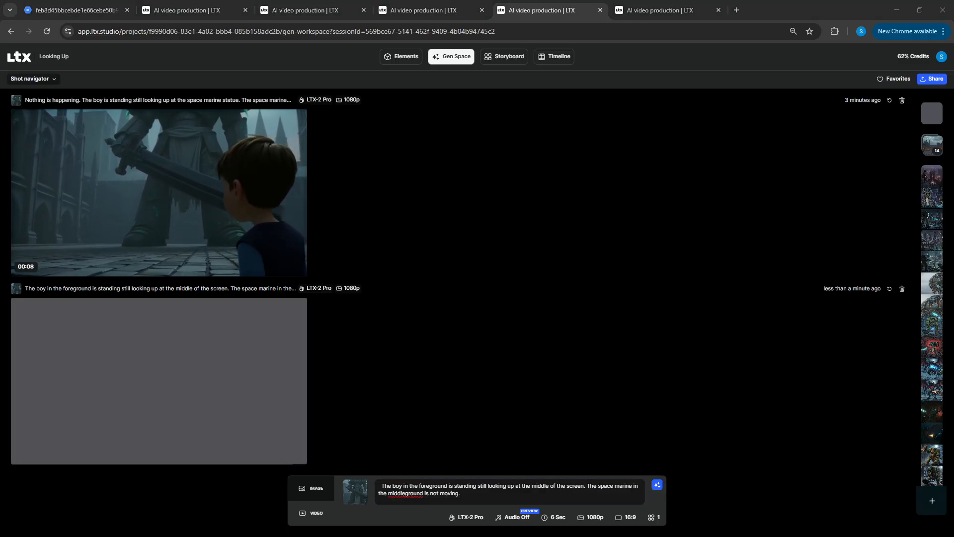
pyautogui.doubleClick(405, 493)
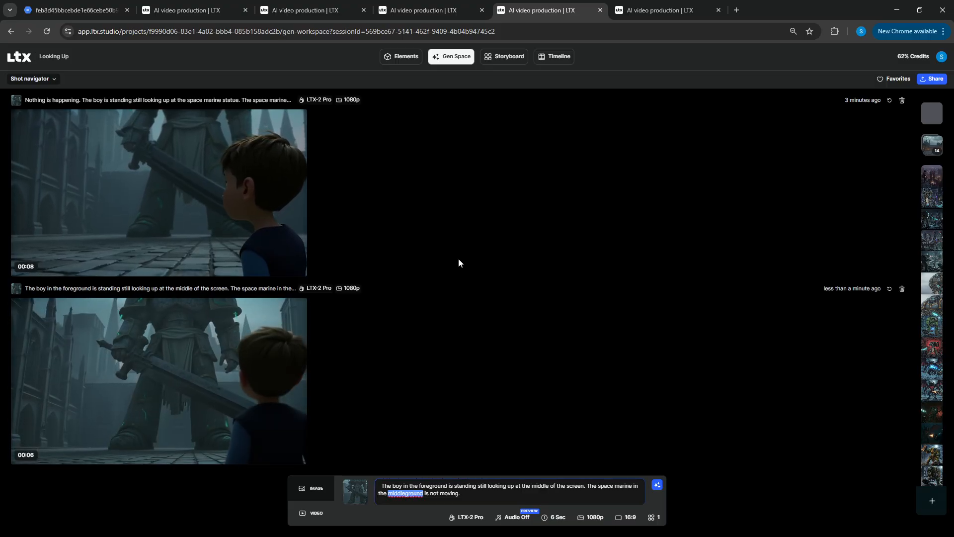
pyautogui.click(360, 518)
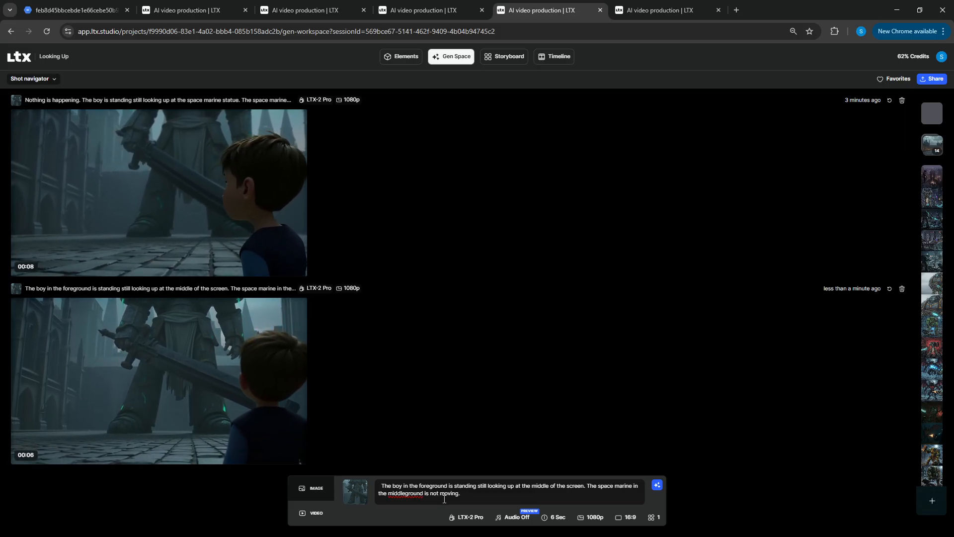
# Step: Open the choice of video models for the next generation
pyautogui.moveTo(362, 492)
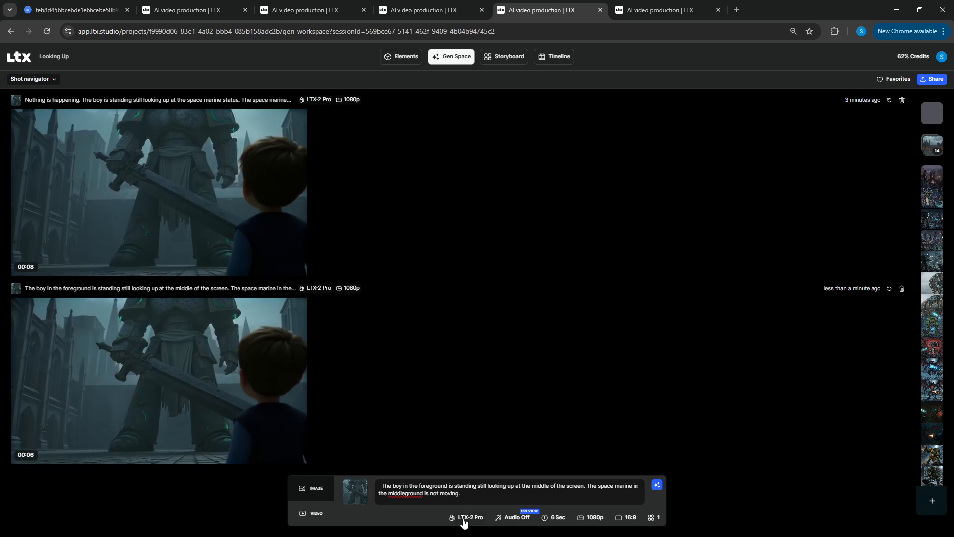
pyautogui.click(463, 519)
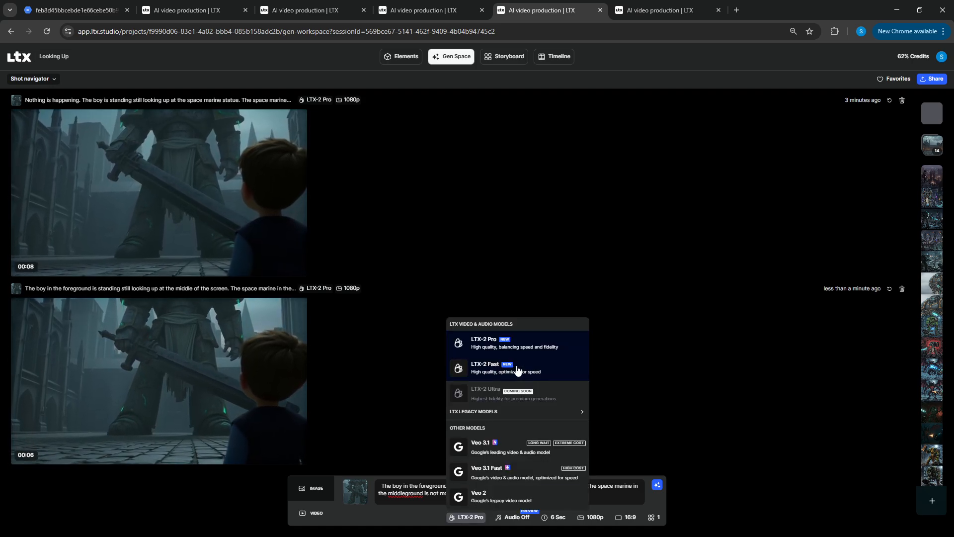
# Step: Generate a video with the LTX-2 Fast model, removing the space marine sentence and ending the prompt with "middle of the screen calmly."
pyautogui.click(514, 368)
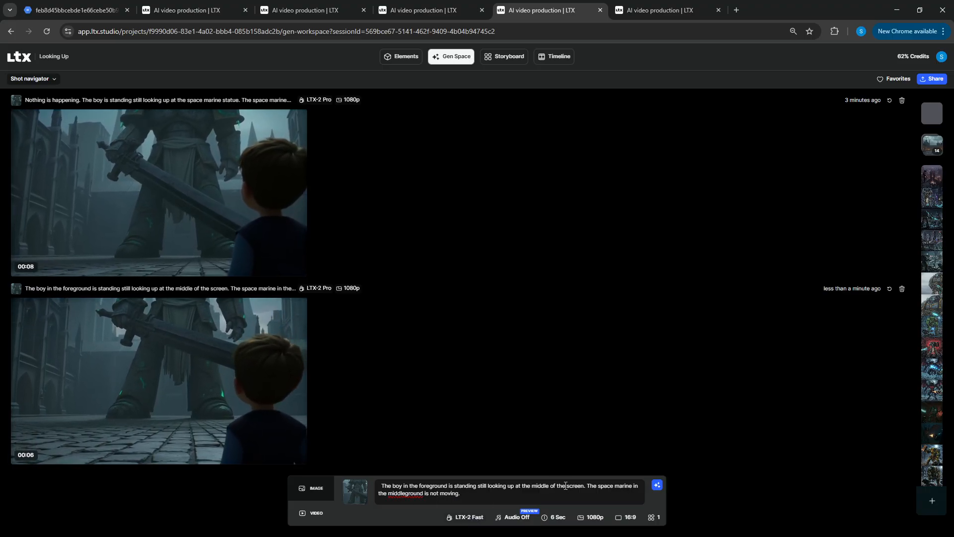
pyautogui.moveTo(587, 485); pyautogui.dragTo(601, 496)
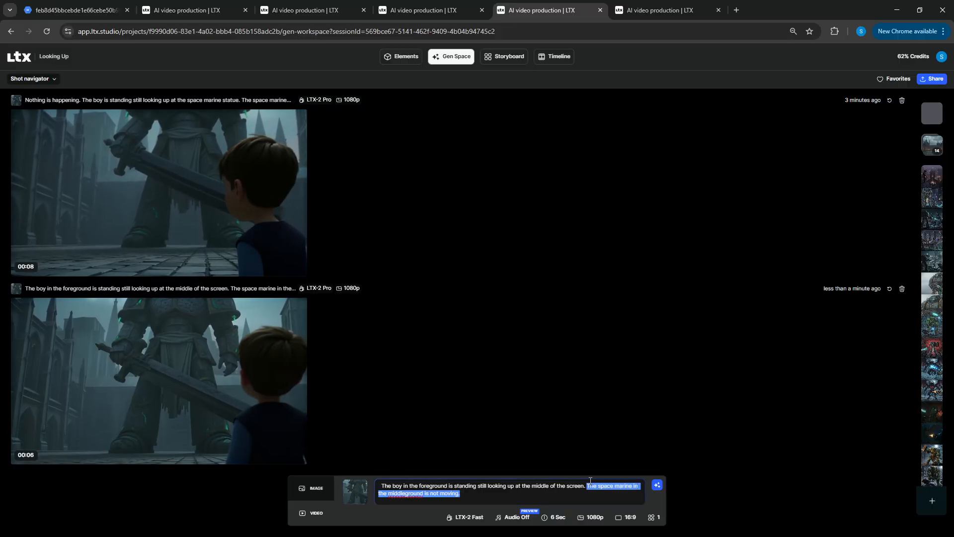
pyautogui.press('BackSpace')
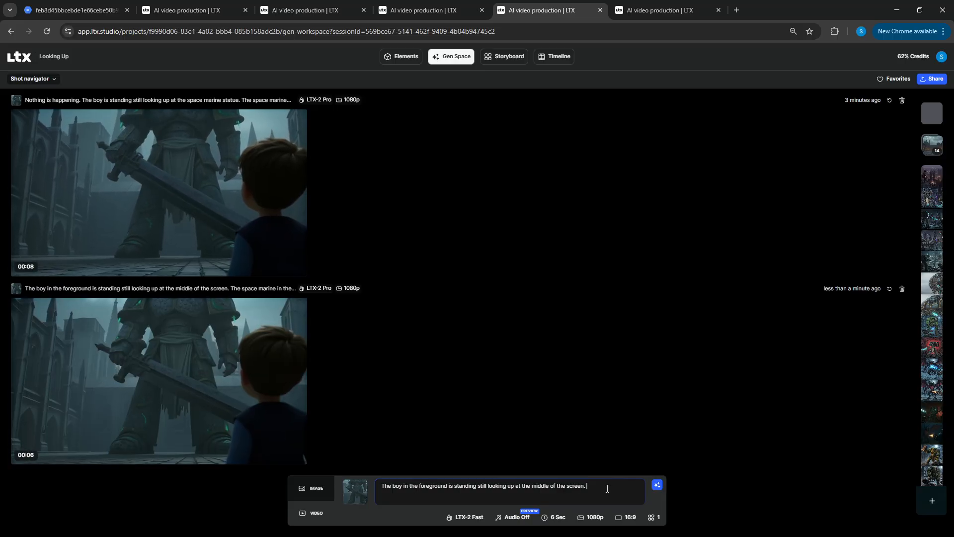
pyautogui.press('BackSpace')
pyautogui.write('calmly.')
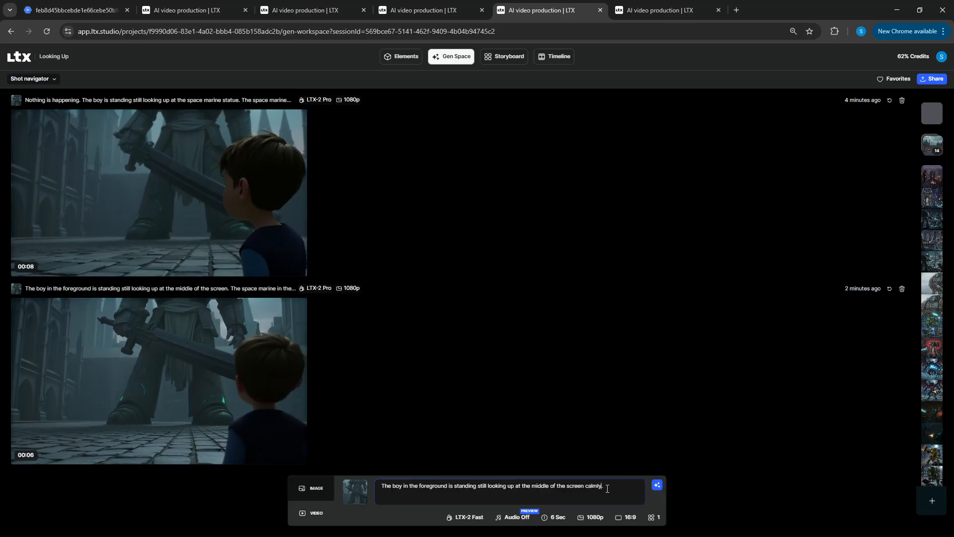
pyautogui.click(658, 486)
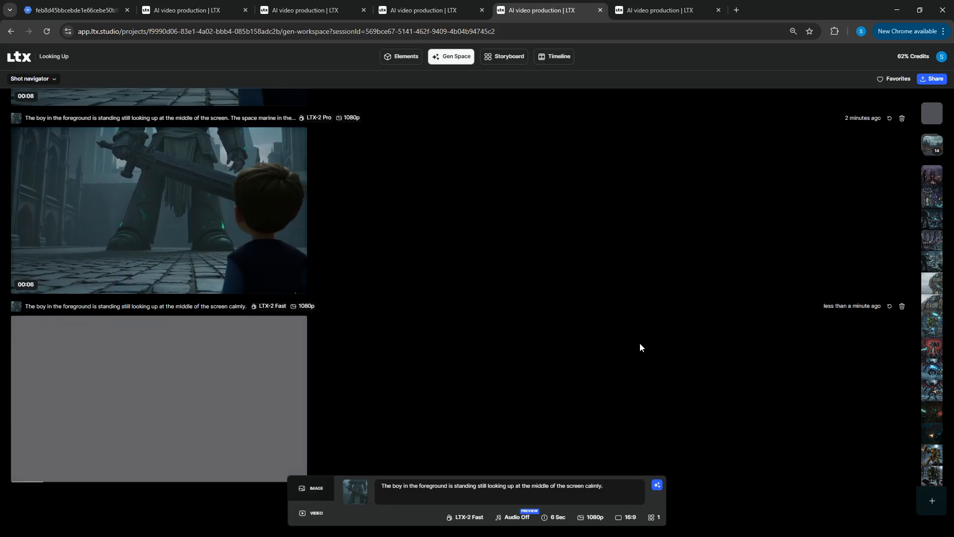
# Step: Set the favourite image of the boy facing the statue with its glowing eyes as the video's source image
pyautogui.moveTo(85, 302)
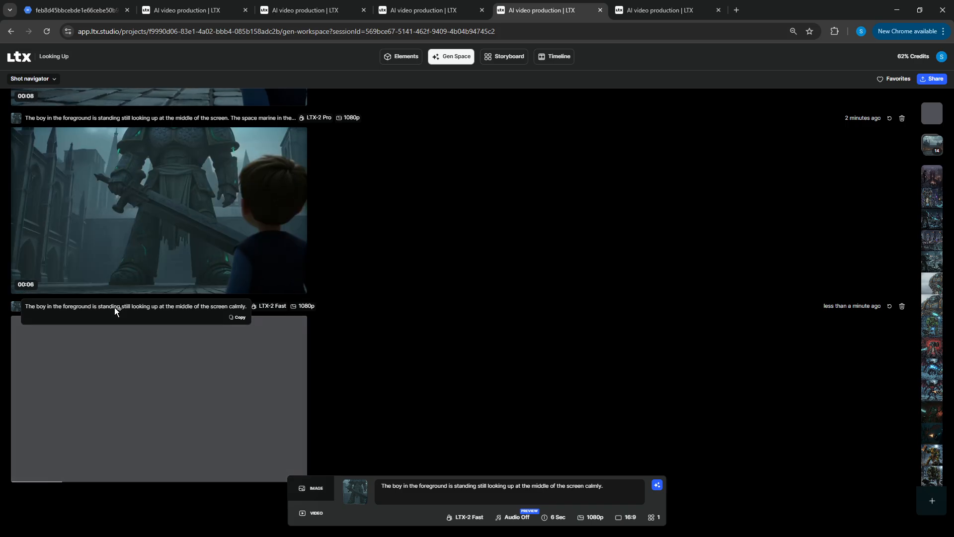
pyautogui.click(663, 9)
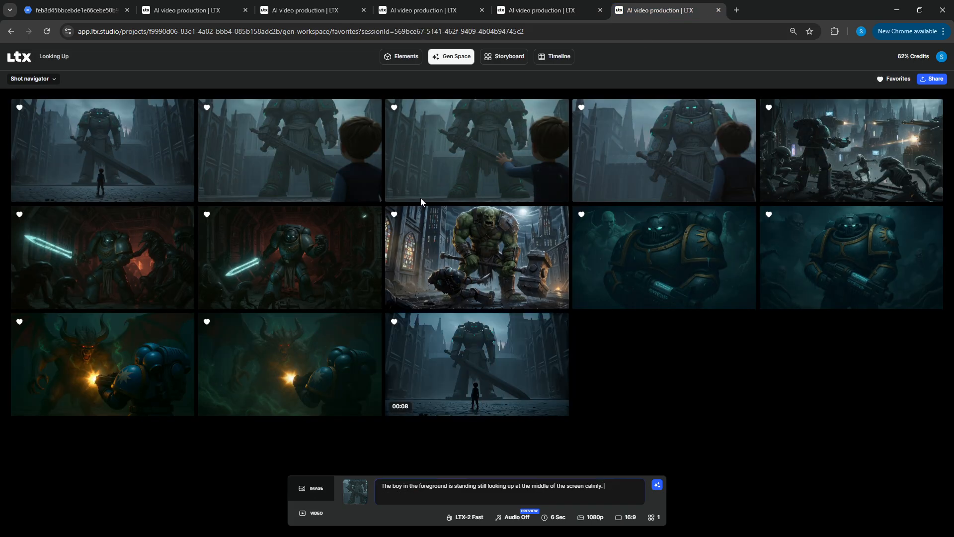
pyautogui.click(645, 144)
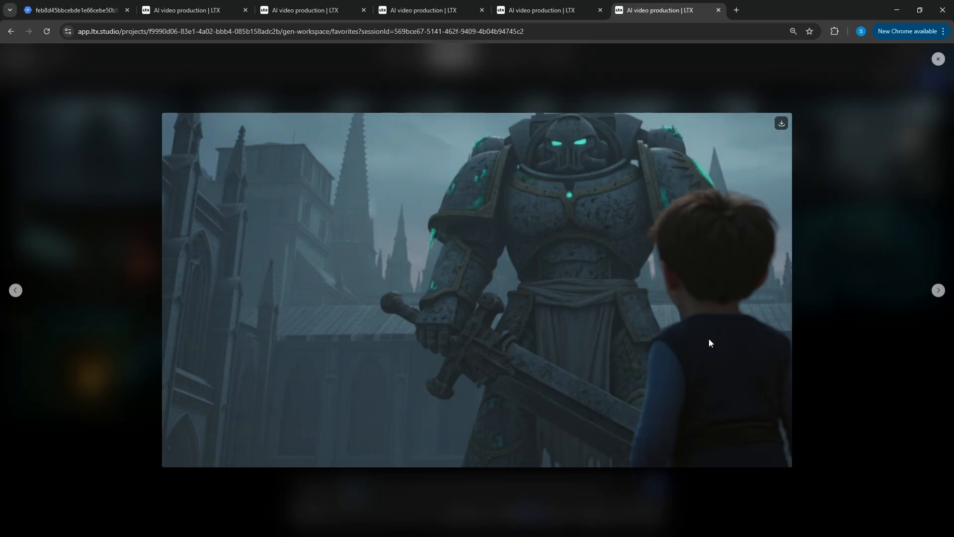
pyautogui.click(937, 59)
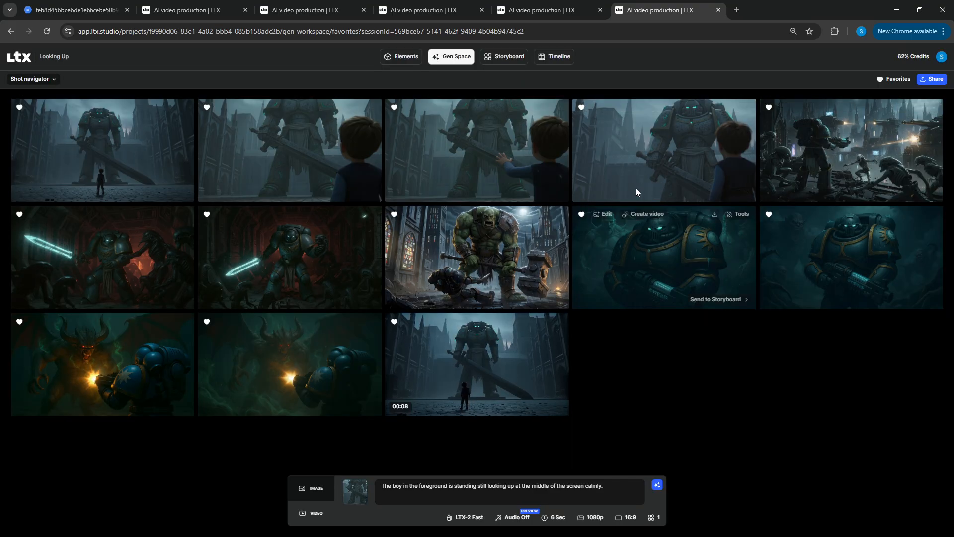
pyautogui.moveTo(651, 119); pyautogui.dragTo(355, 491)
# Step: Generate a video from the prompt "The boy in the foreground is standing still looking up at the middle of the screen."
pyautogui.hotkey('ctrl', 'a')
pyautogui.hotkey('ctrl', 'v')
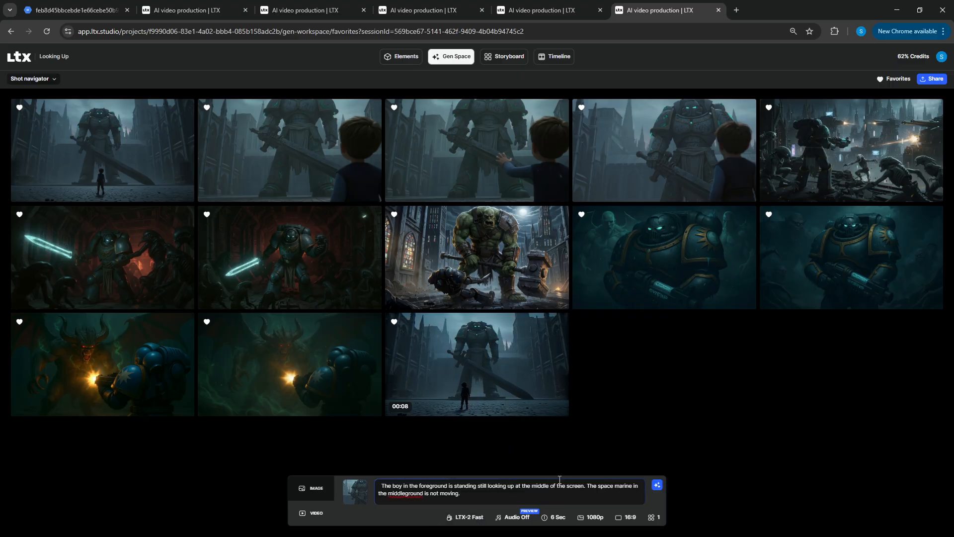
pyautogui.moveTo(593, 490); pyautogui.dragTo(625, 496)
pyautogui.press('BackSpace')
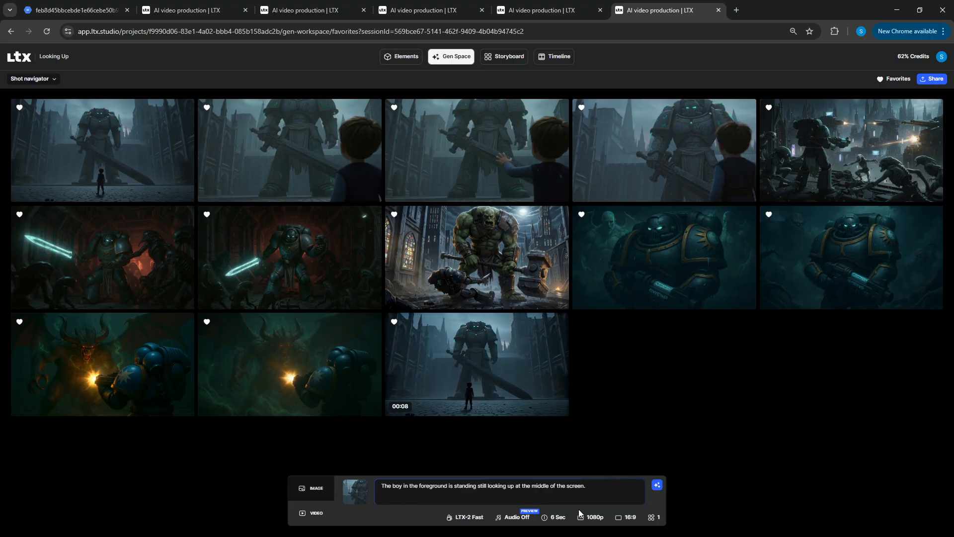
pyautogui.click(656, 485)
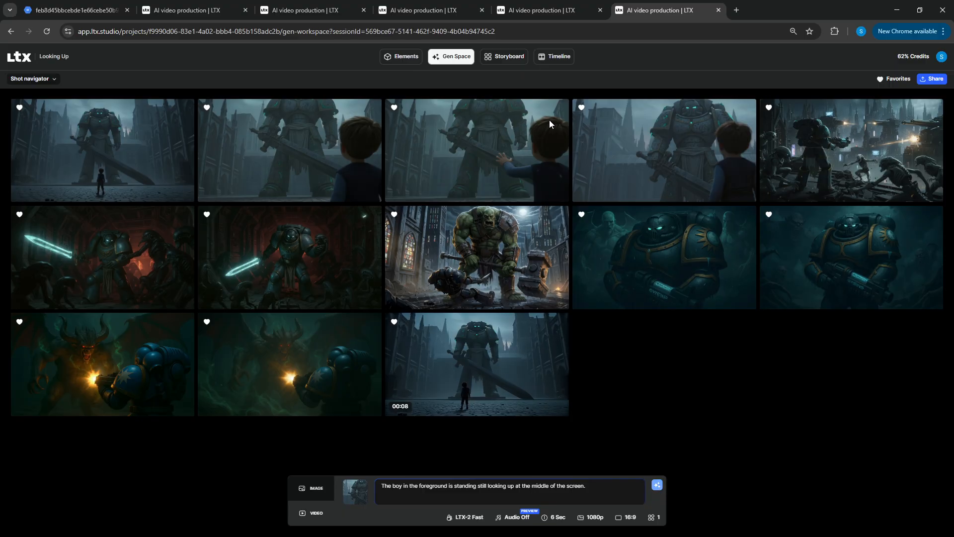
# Step: Review the clip generated from the "calmly" prompt at enlarged size and in the session list
pyautogui.click(550, 11)
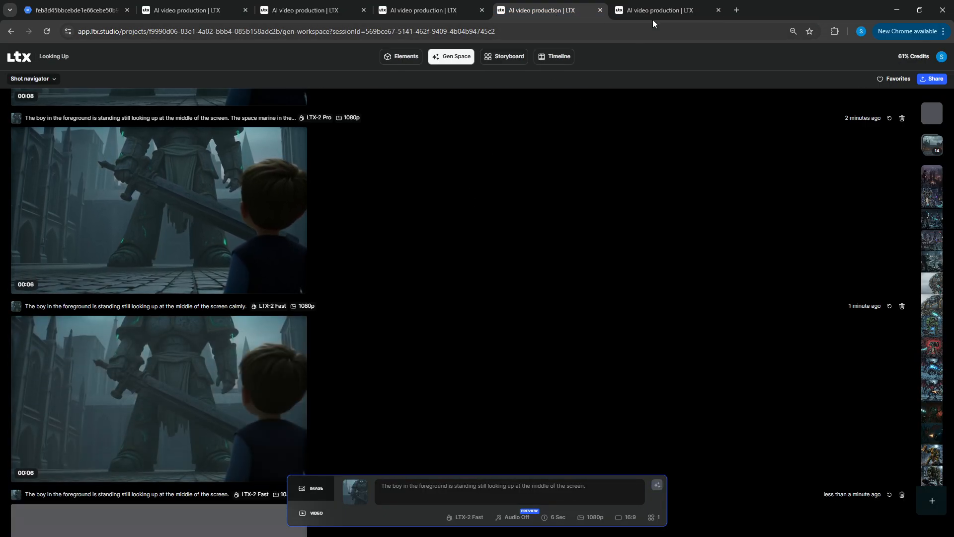
pyautogui.scroll(-3, 469, 261)
pyautogui.scroll(4, 472, 285)
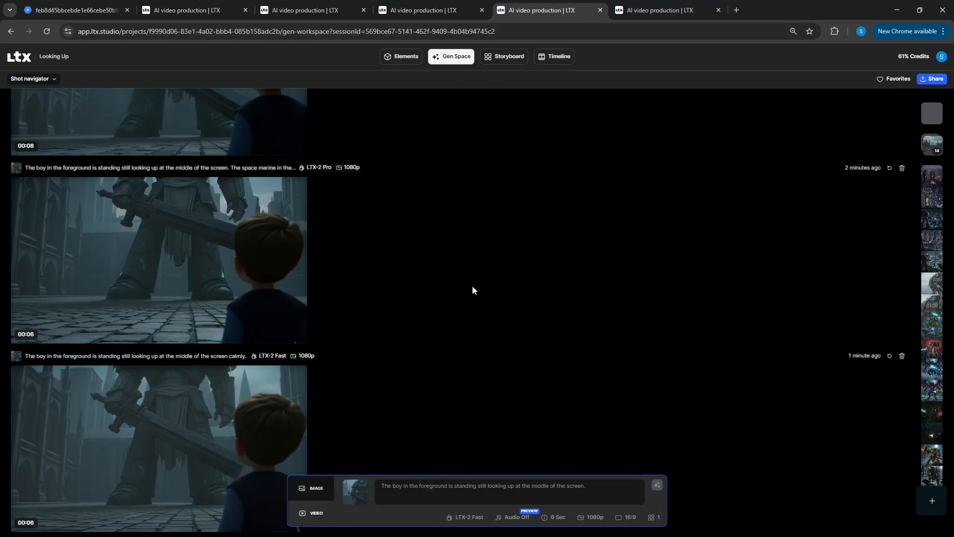
pyautogui.scroll(-3, 472, 285)
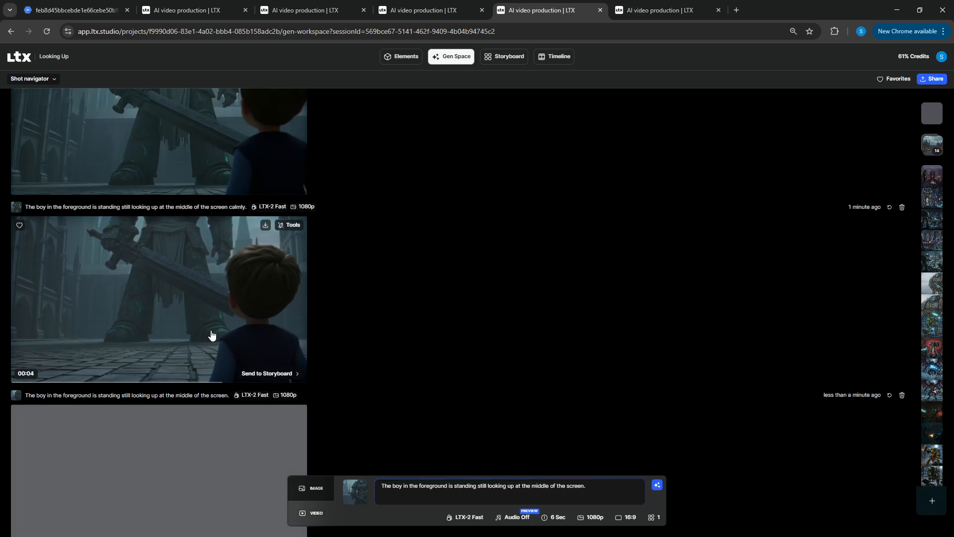
pyautogui.click(184, 308)
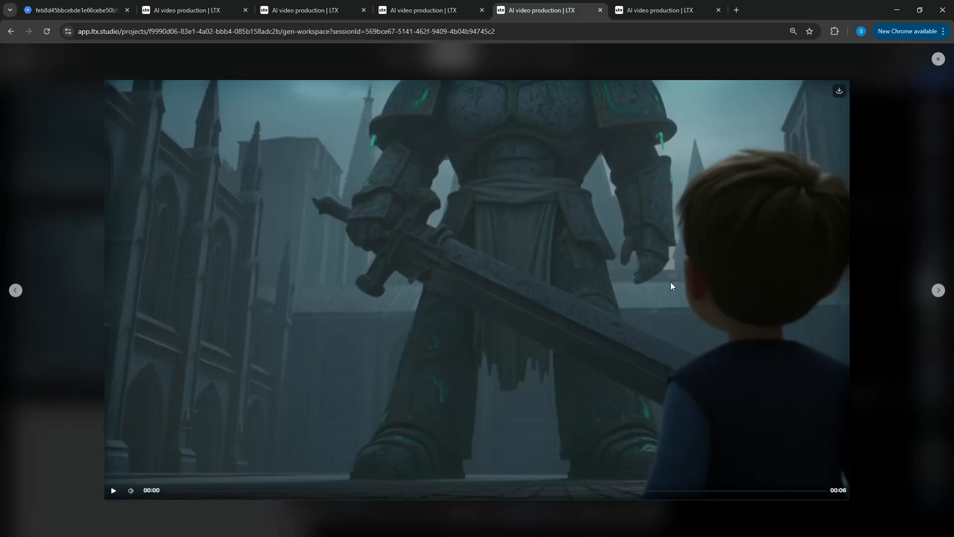
pyautogui.click(937, 59)
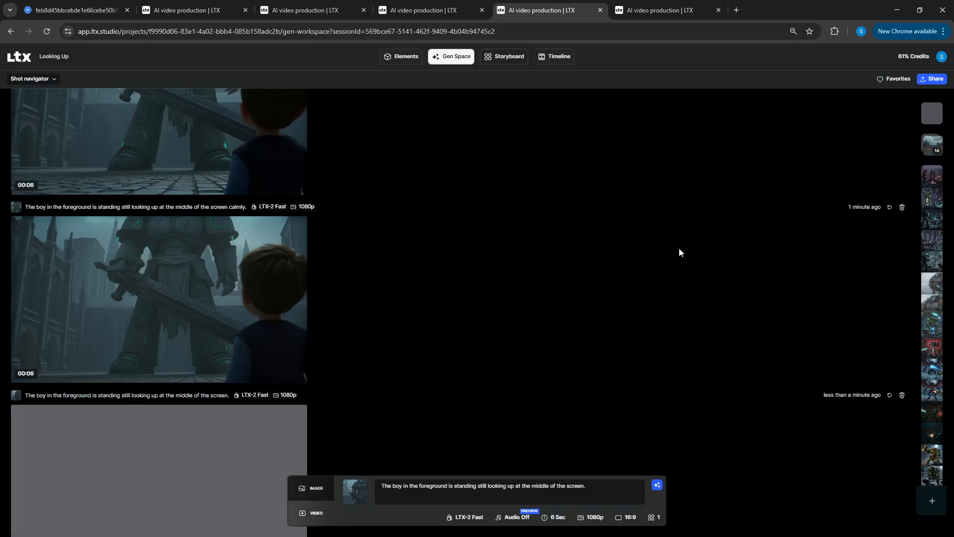
pyautogui.moveTo(194, 296)
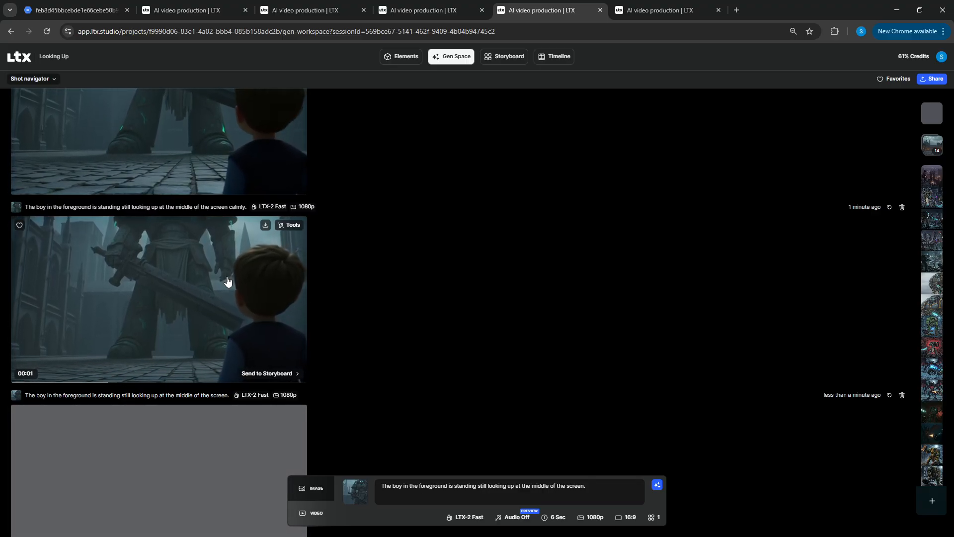
# Step: Play the newest clip of the boy facing the glowing-eyed statue at enlarged size
pyautogui.scroll(2, 215, 264)
pyautogui.scroll(-4, 215, 403)
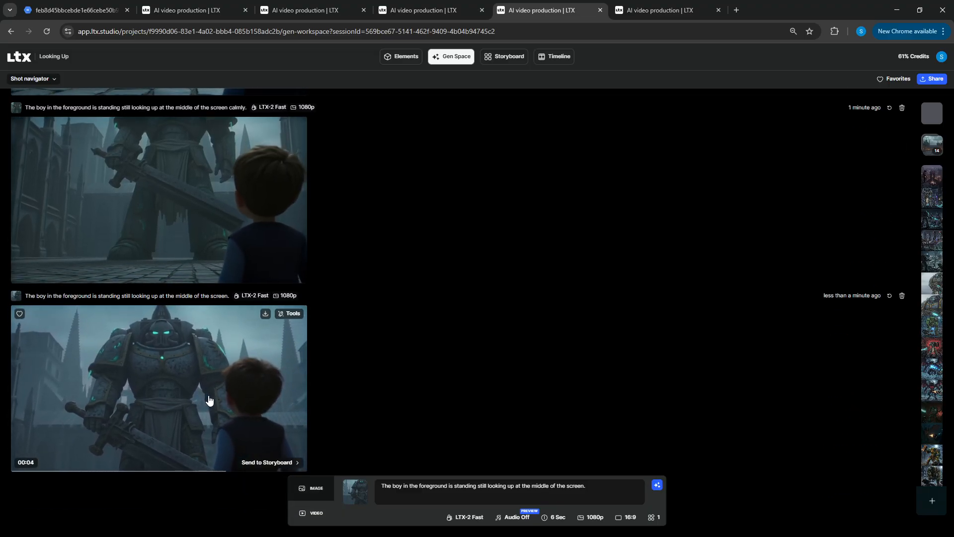
pyautogui.click(209, 399)
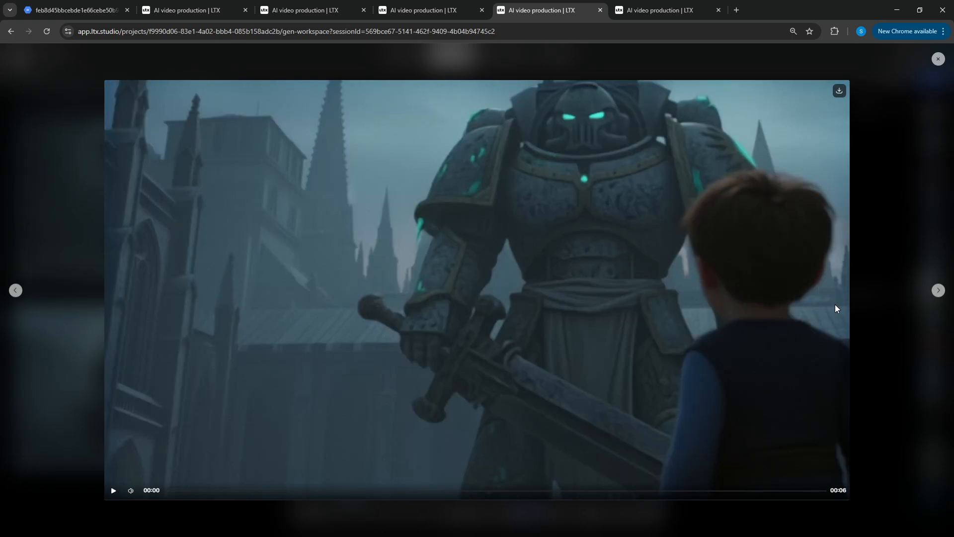
pyautogui.click(883, 324)
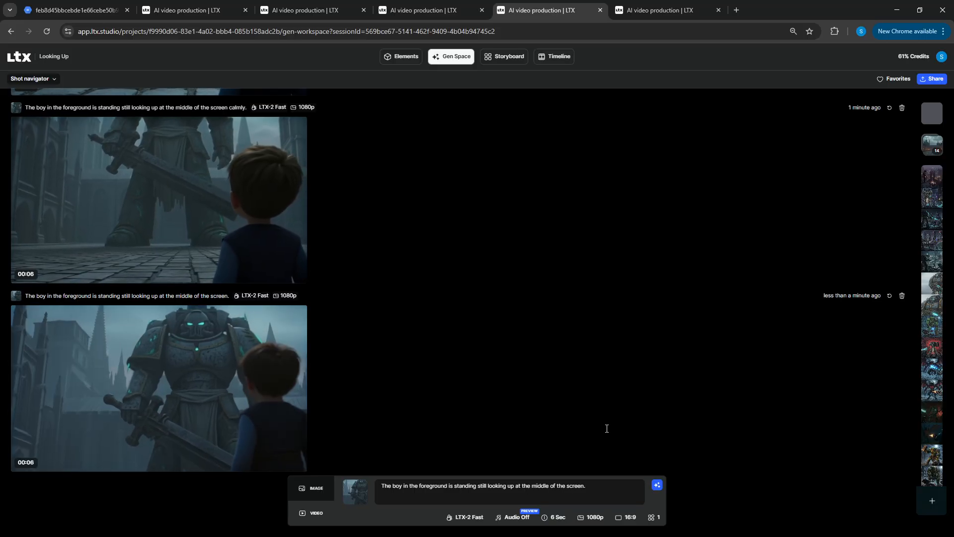
# Step: Examine the favourite source image of the boy and the glowing-eyed statue at enlarged size
pyautogui.click(641, 10)
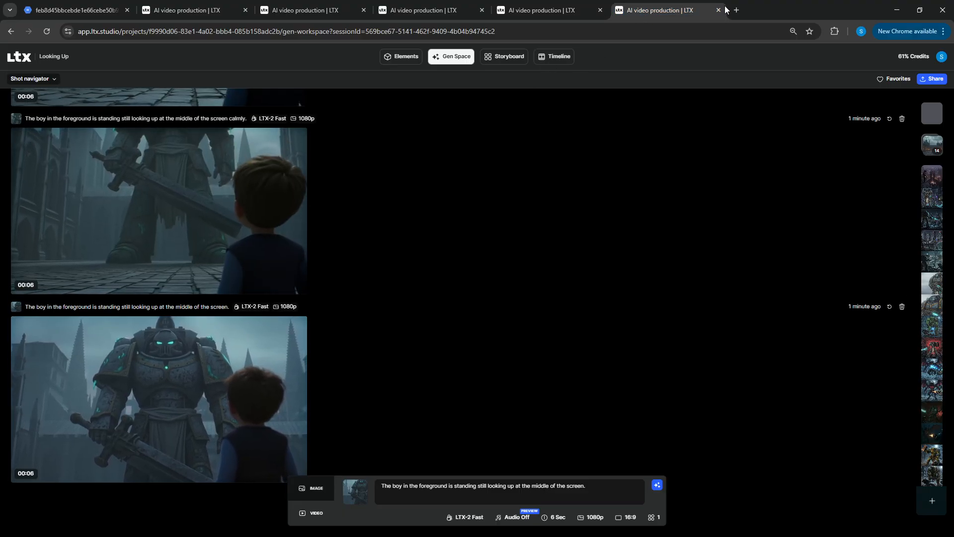
pyautogui.click(882, 79)
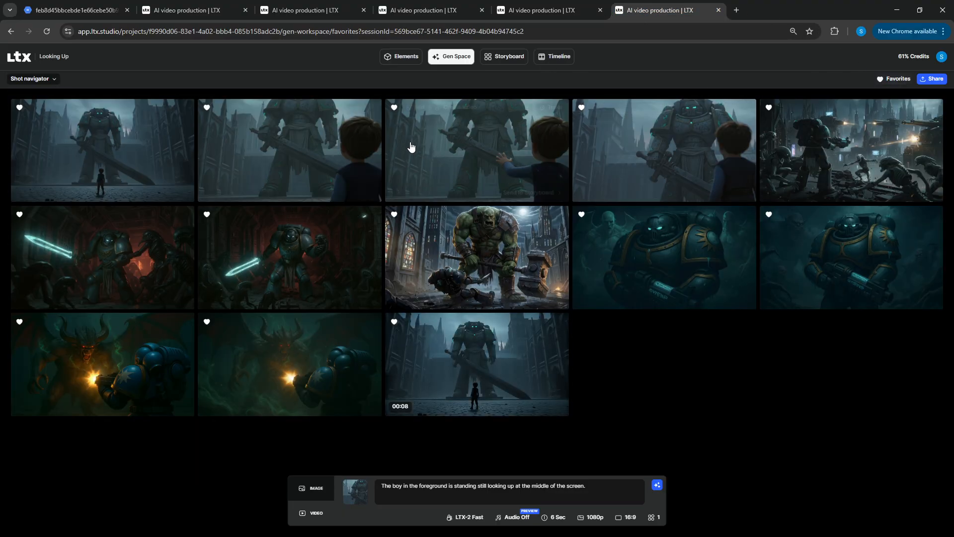
pyautogui.moveTo(673, 117)
pyautogui.click(682, 152)
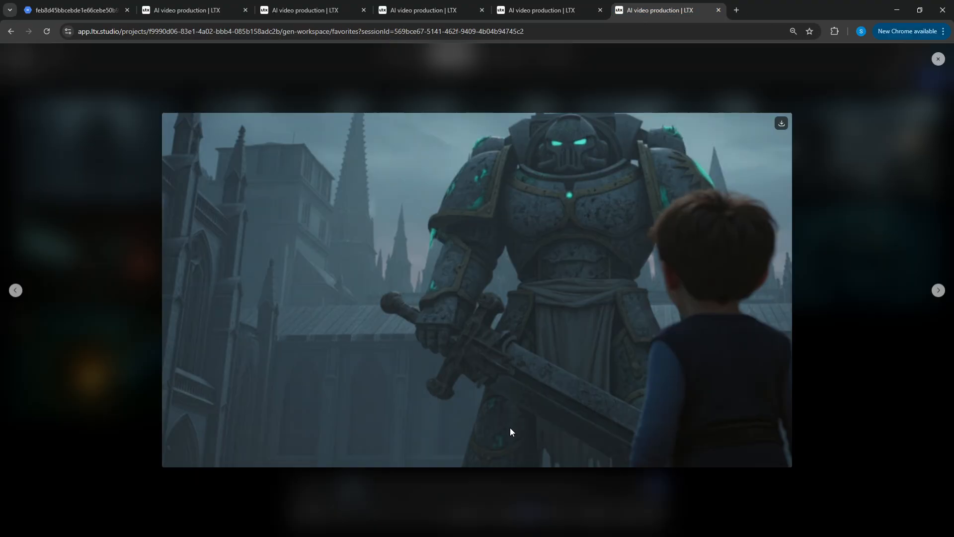
pyautogui.click(876, 293)
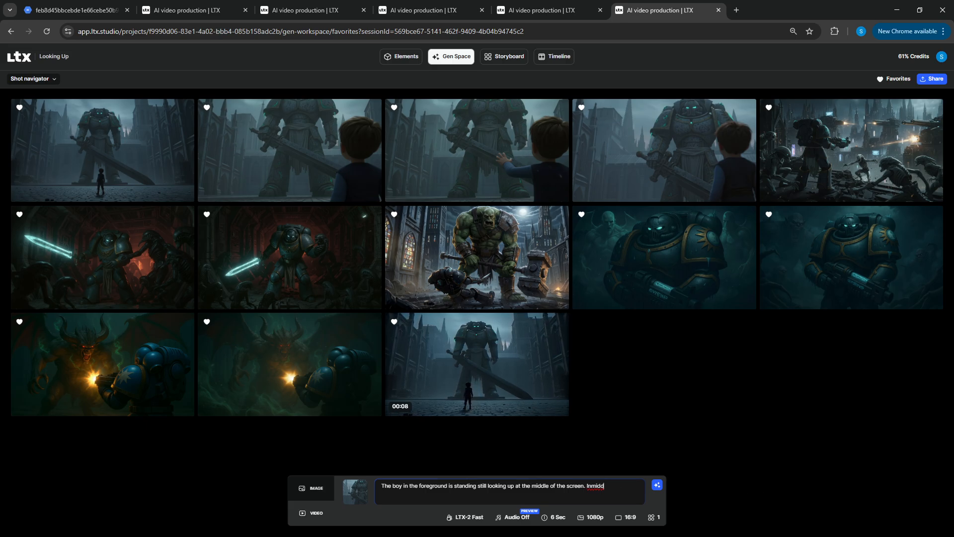
pyautogui.press('BackSpace')
pyautogui.press('BackSpace')
pyautogui.press('BackSpace')
pyautogui.press('BackSpace')
pyautogui.write('th')
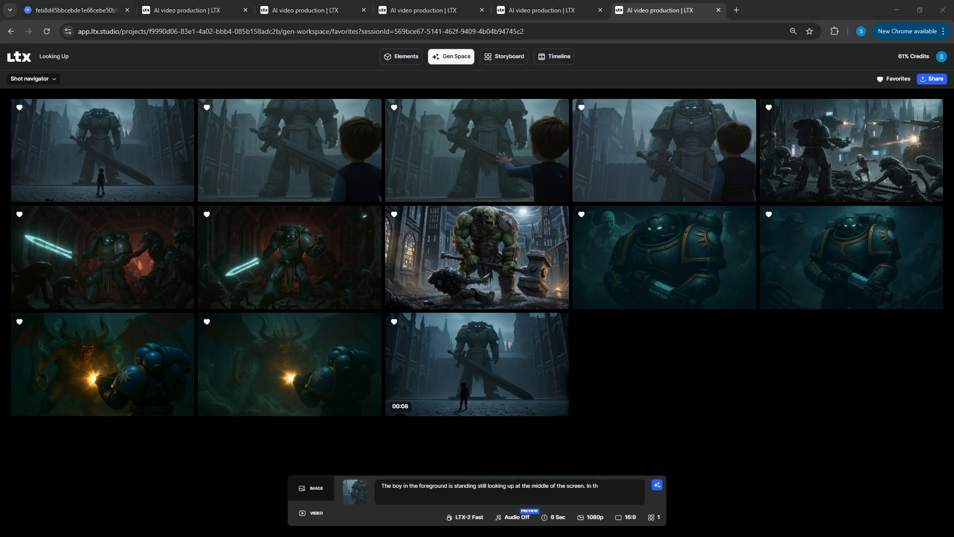
pyautogui.hotkey('ctrl', 'z')
pyautogui.hotkey('ctrl', 'z')
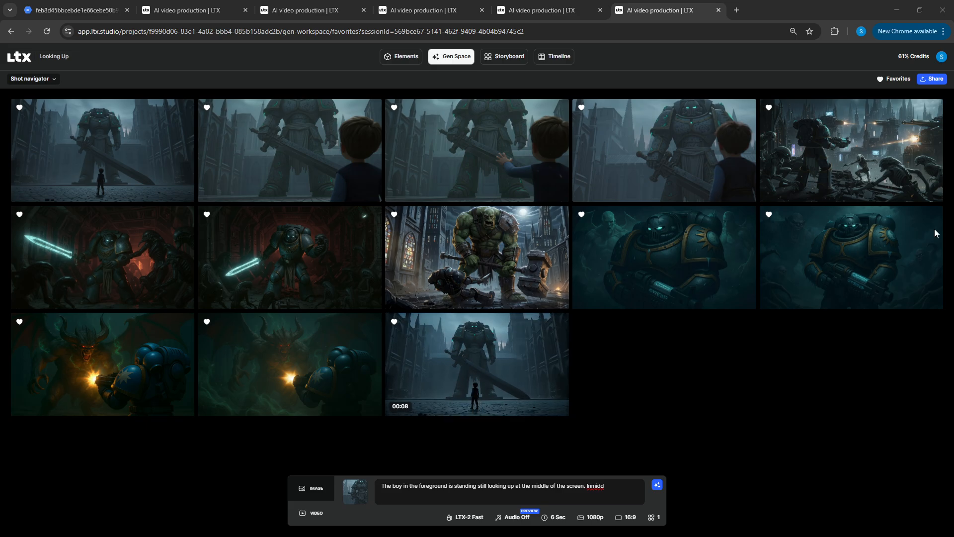
# Step: Generate a video, adding "The space marine in the middleground is not moving. The space marine in the middle is a statue and should not move."
pyautogui.click(437, 503)
pyautogui.hotkey('ctrl', 'a')
pyautogui.write('The boy in the foreground is standing still looking up at the middle of the screen. The space marine in the middleground is not moving. The space marine in the middle is a statue and should not move.')
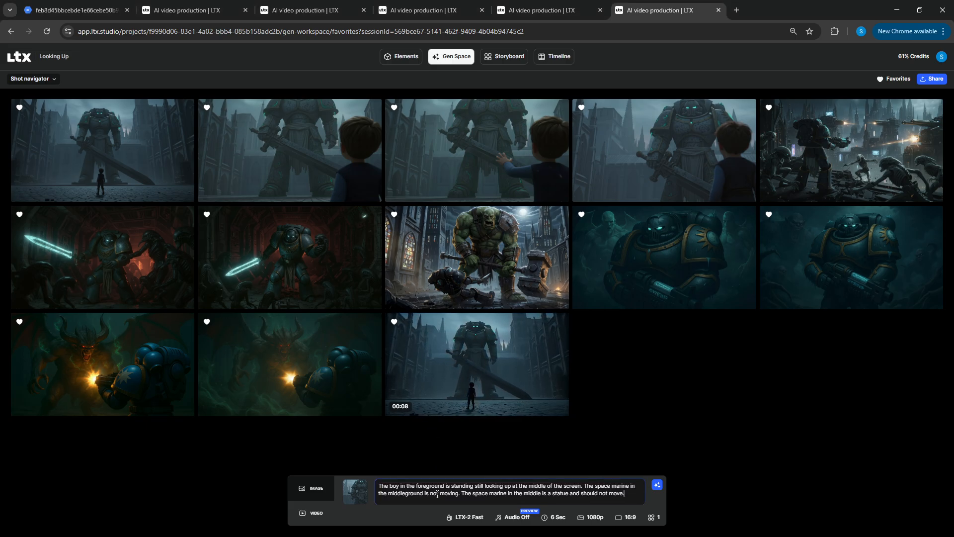
pyautogui.click(657, 485)
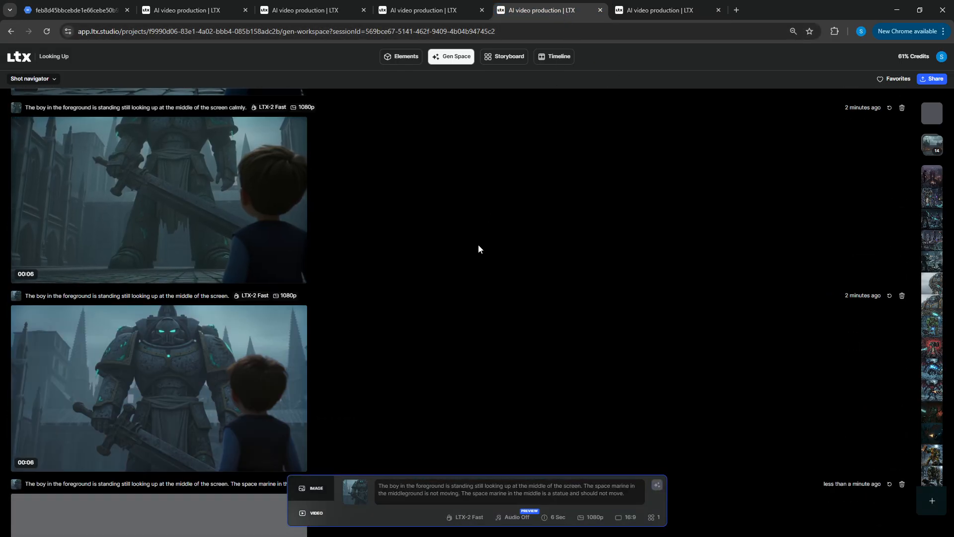
# Step: Replay the previous LTX-2 Fast clip of the glowing-eyed statue enlarged and compare it with the earlier clips
pyautogui.moveTo(175, 262)
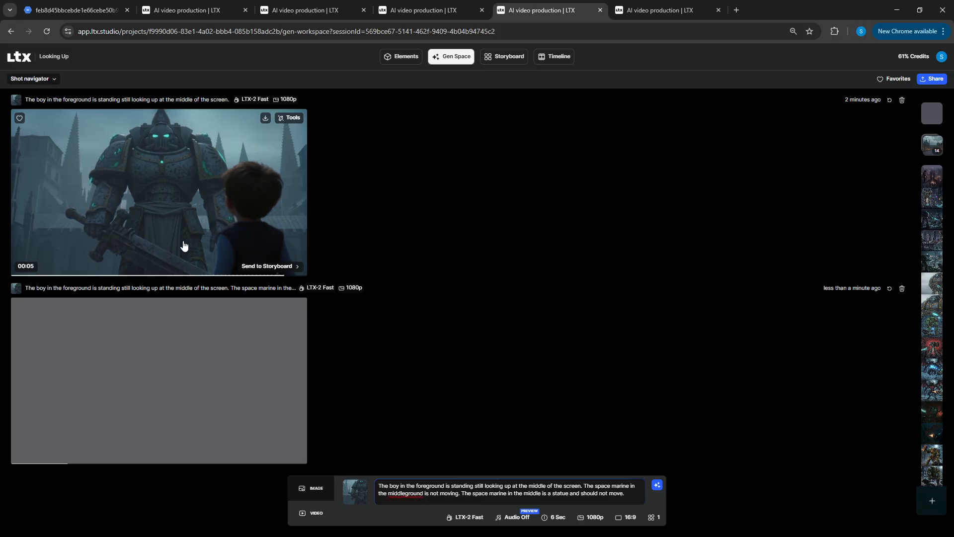
pyautogui.click(185, 212)
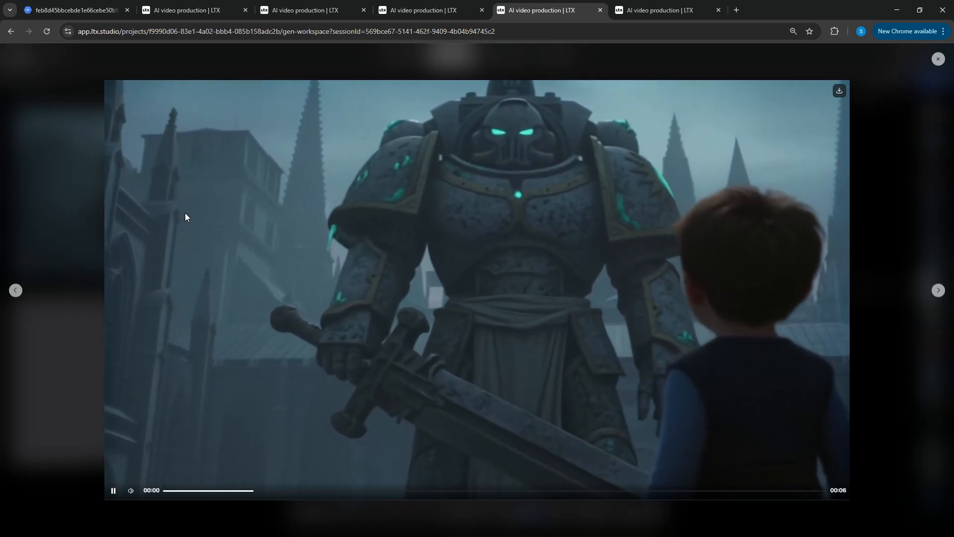
pyautogui.click(876, 174)
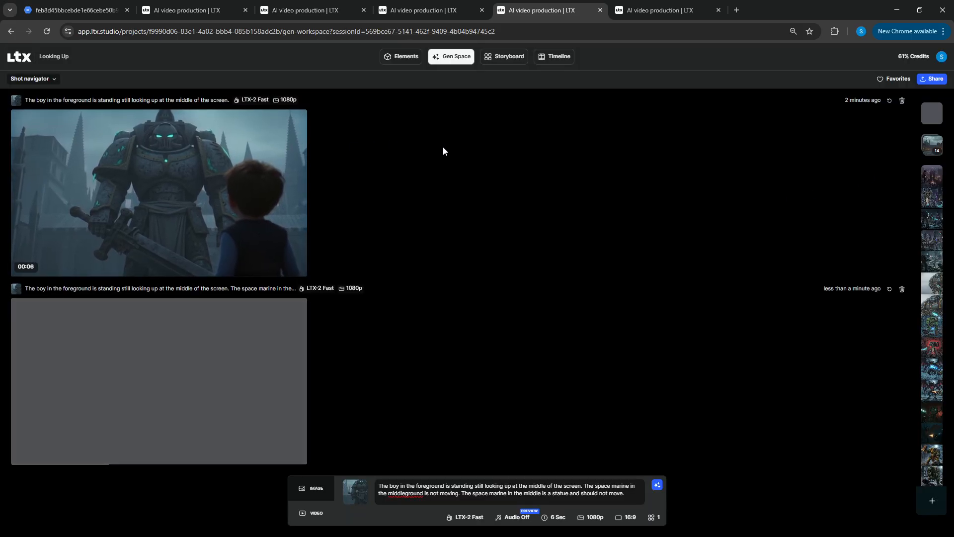
pyautogui.scroll(1, 433, 142)
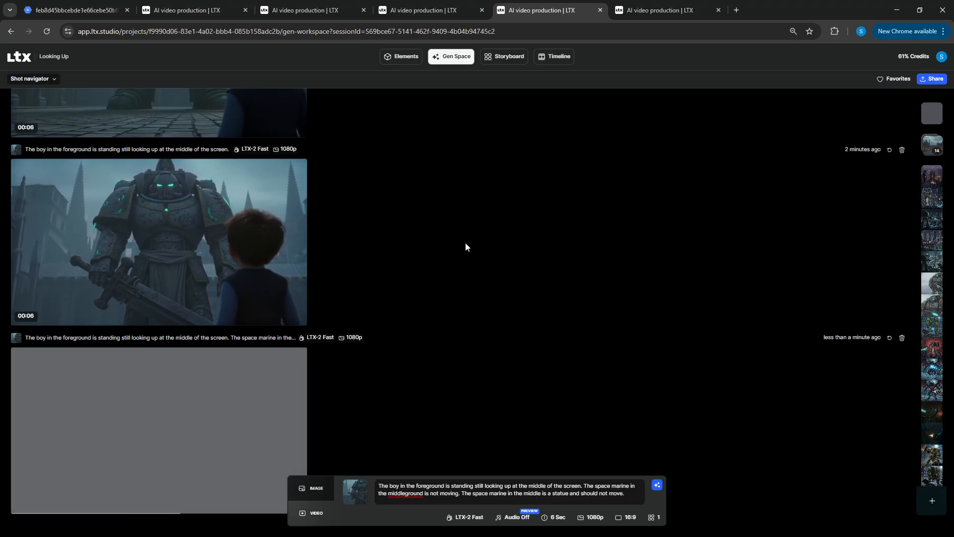
pyautogui.scroll(2, 418, 264)
pyautogui.scroll(-2, 419, 264)
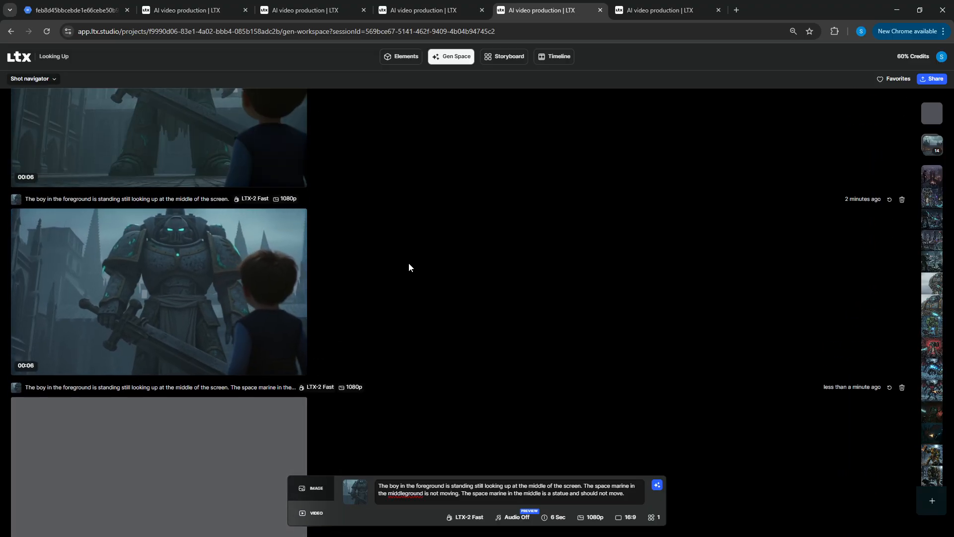
pyautogui.scroll(-1, 409, 262)
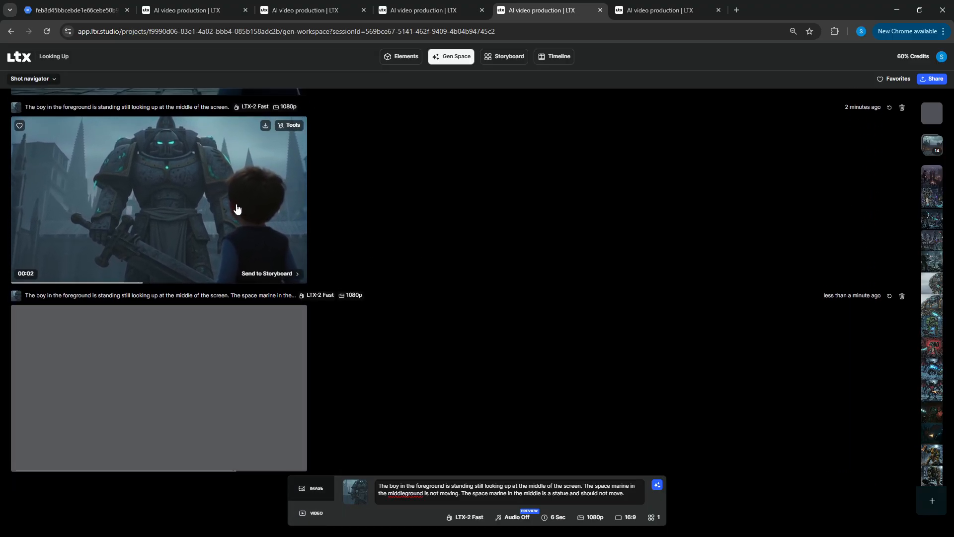
# Step: Examine the favourite image of the space marine wielding a glowing sword among the aliens at enlarged size
pyautogui.scroll(1, 244, 199)
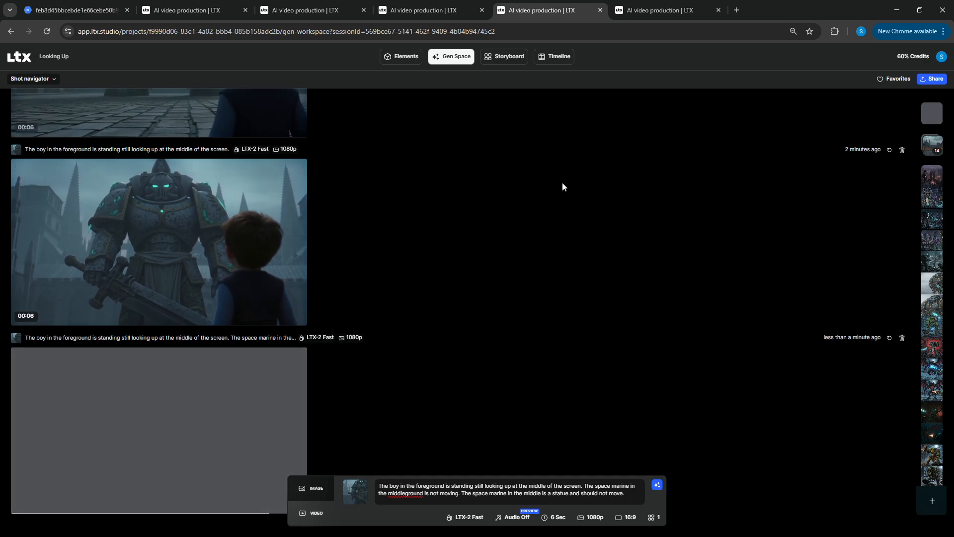
pyautogui.scroll(-1, 445, 308)
pyautogui.click(670, 9)
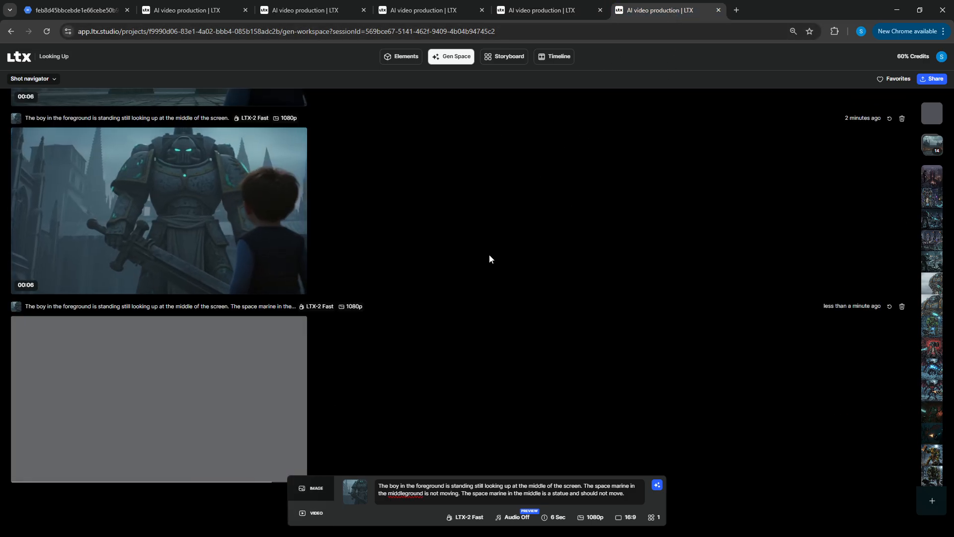
pyautogui.click(894, 78)
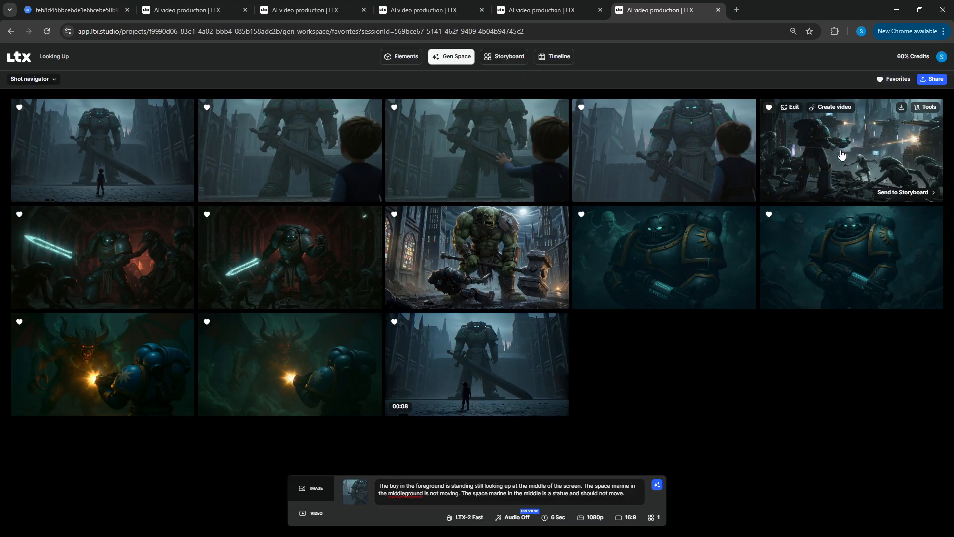
pyautogui.click(99, 268)
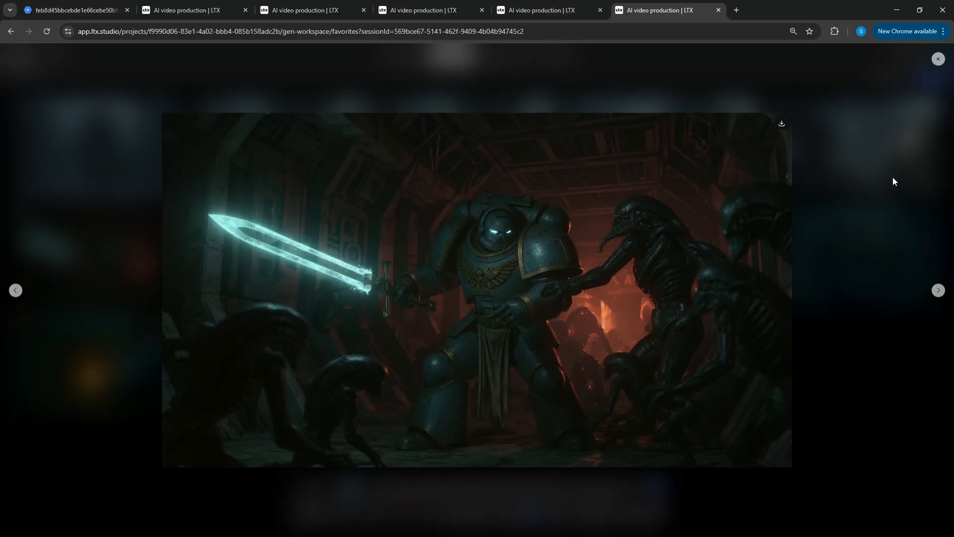
pyautogui.press('Escape')
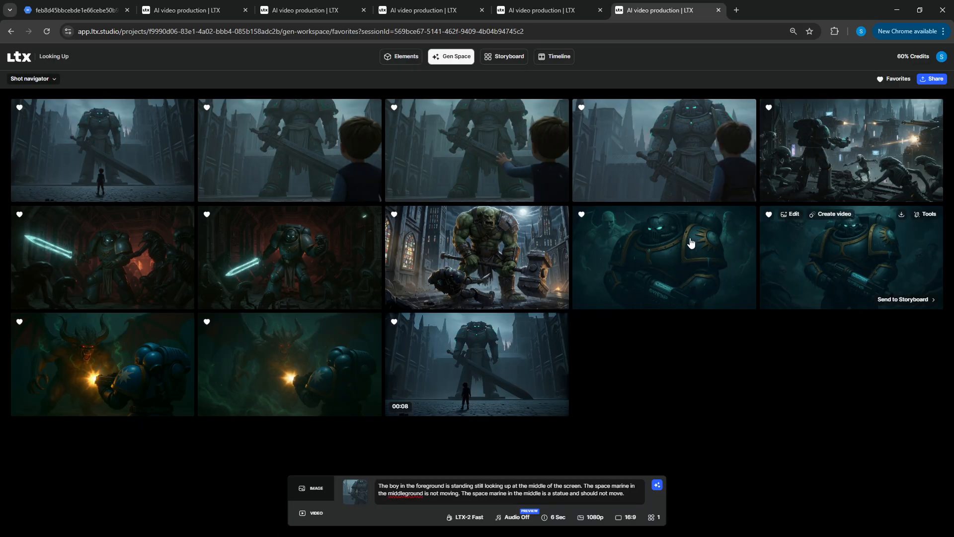
# Step: Generate a video from the current boy-and-statue source image with the prompt "The space marine fights several aliens with his sword."
pyautogui.tripleClick(428, 489)
pyautogui.write('Th')
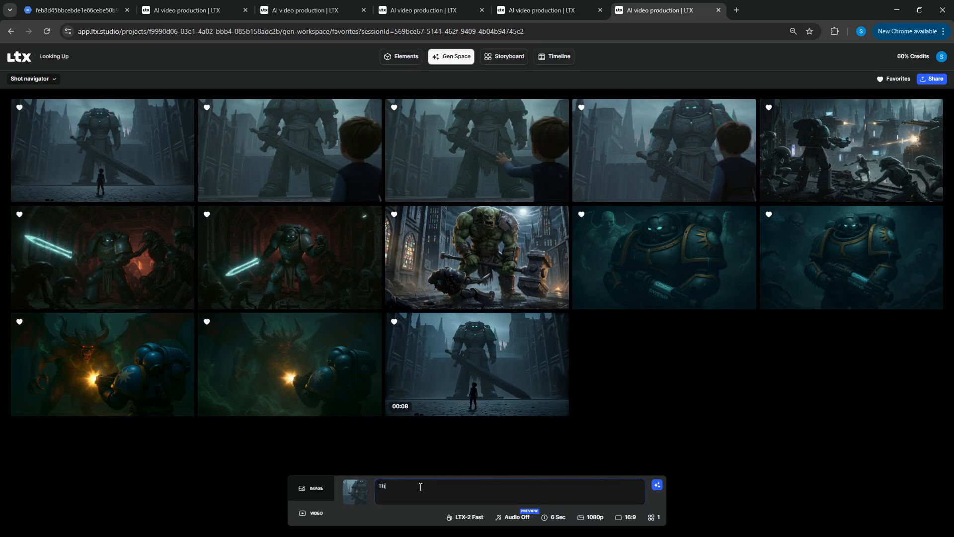
pyautogui.hotkey('alt', 'Tab')
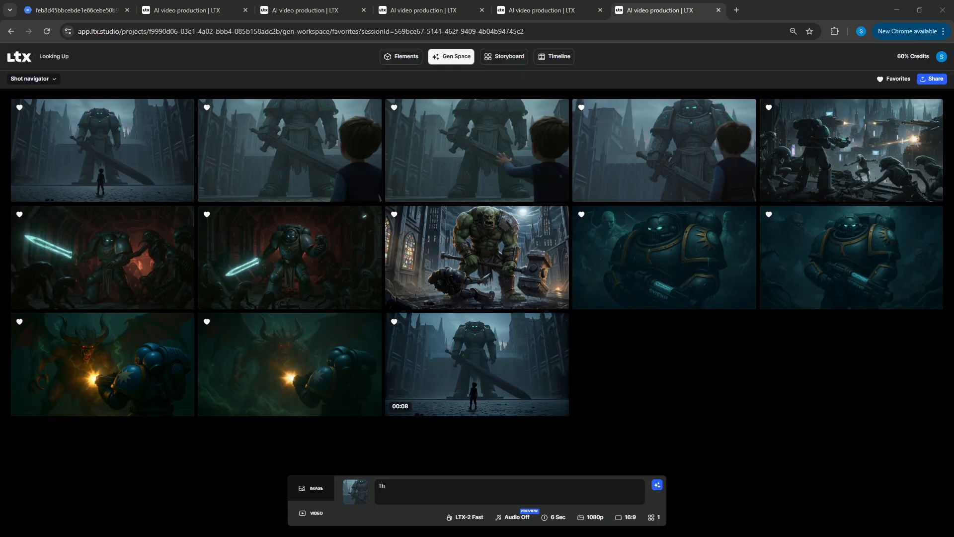
pyautogui.click(514, 487)
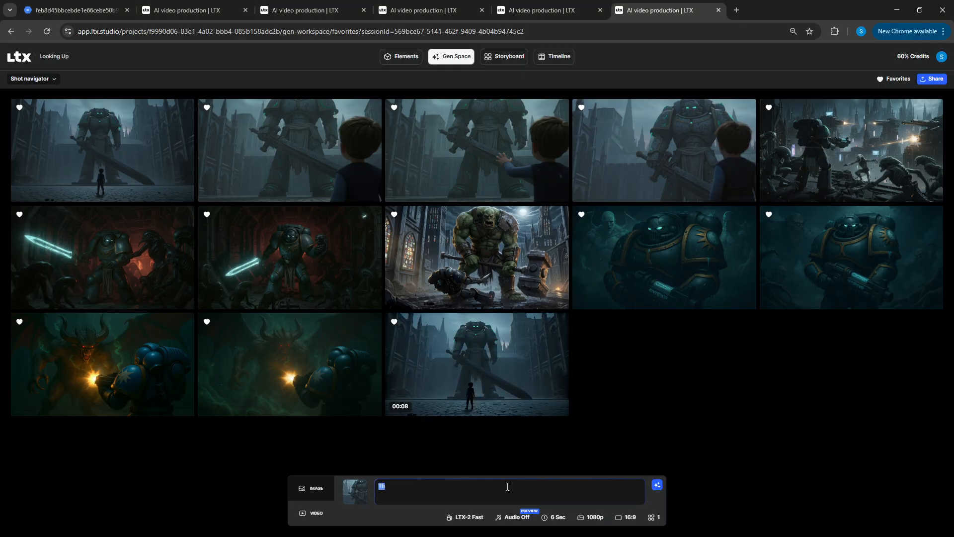
pyautogui.click(656, 485)
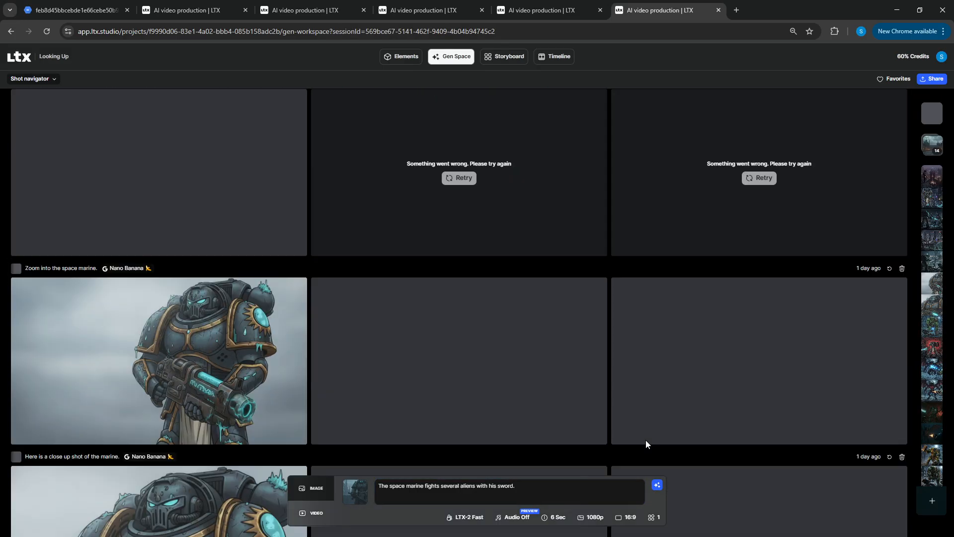
# Step: Reload the prompt of the newest boy-and-motionless-statue clip and review the two latest clips
pyautogui.scroll(-1, 243, 279)
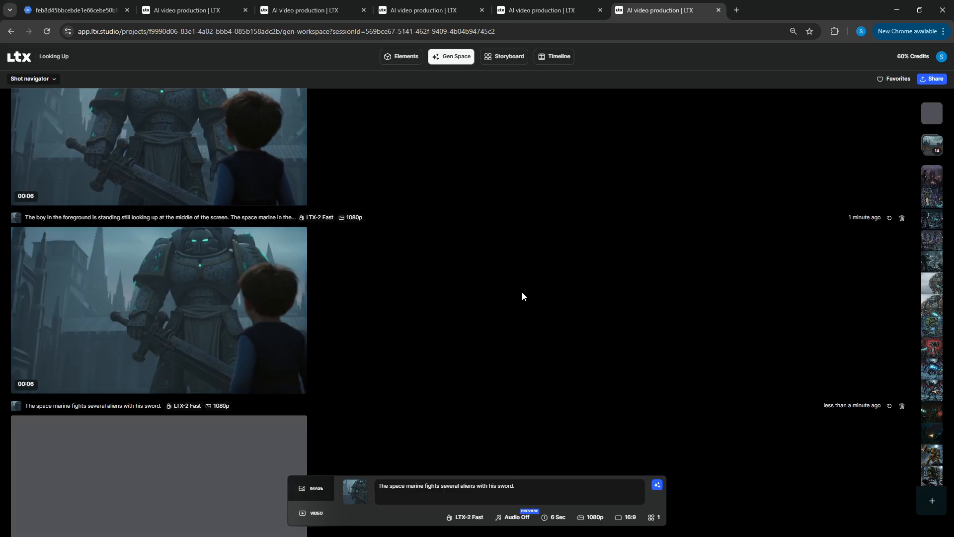
pyautogui.click(888, 219)
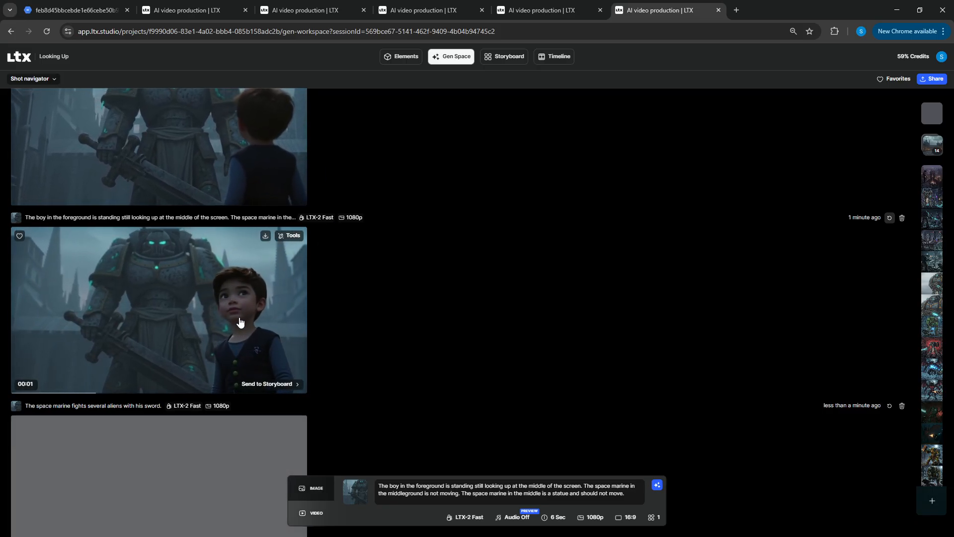
pyautogui.scroll(-2, 268, 331)
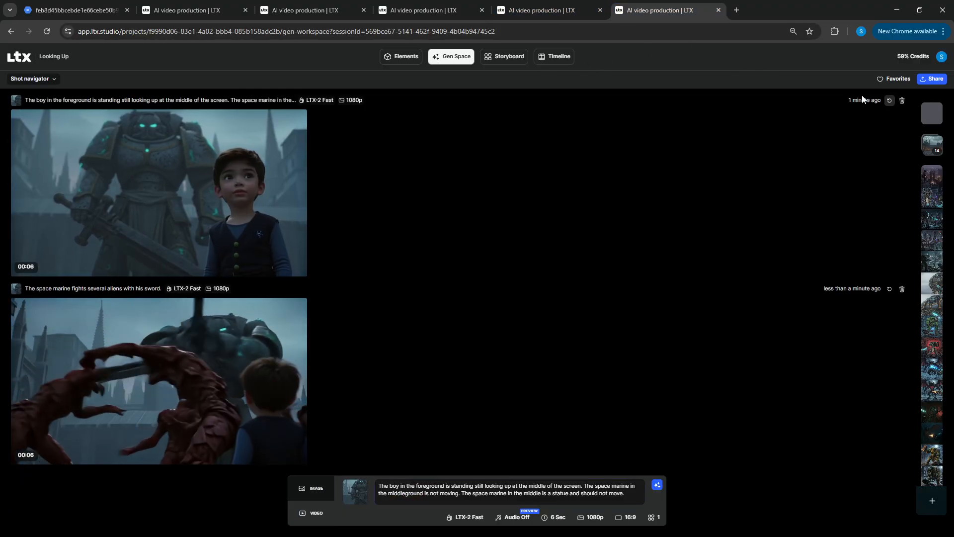
# Step: Generate a video from the favourite image of the marine's raised glowing sword, with the prompt "The space marine fights several aliens with his sword."
pyautogui.click(895, 79)
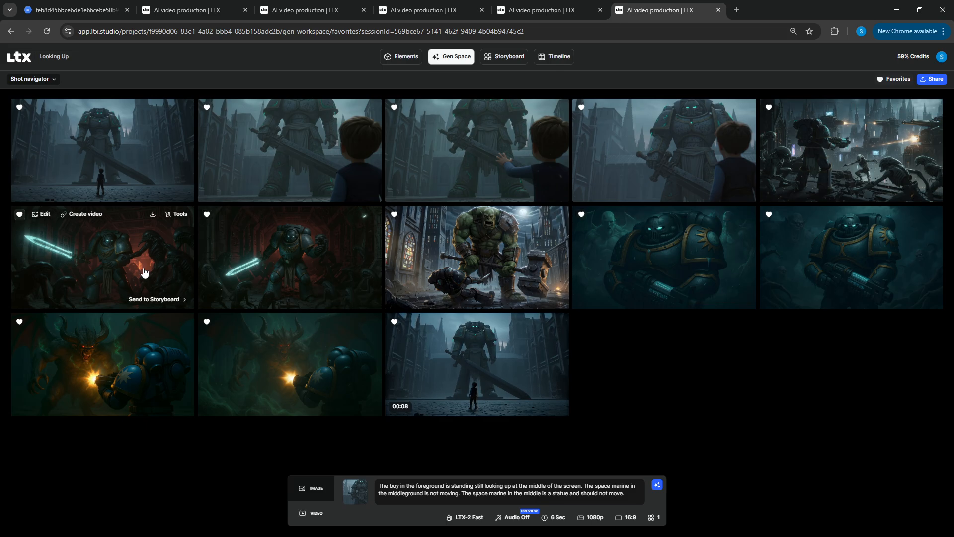
pyautogui.click(118, 259)
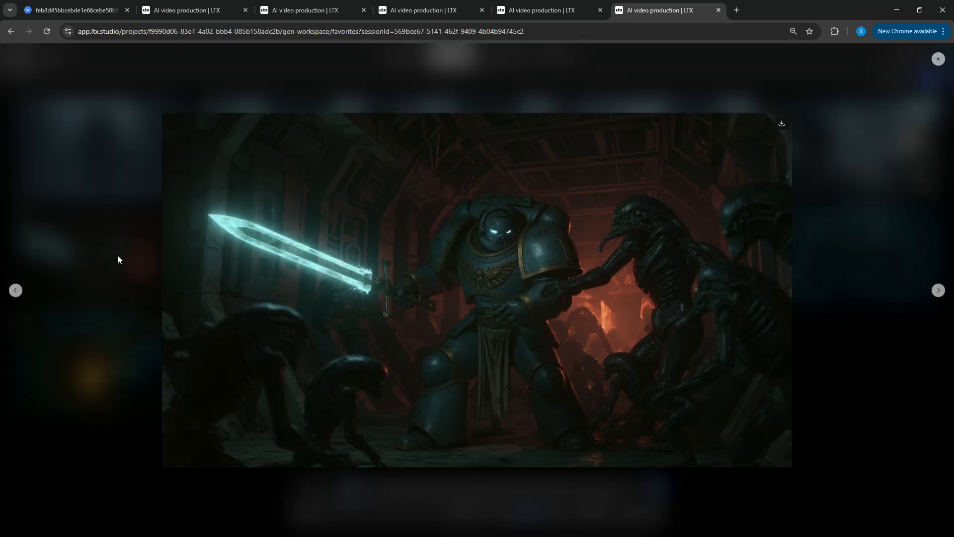
pyautogui.click(939, 60)
pyautogui.click(93, 219)
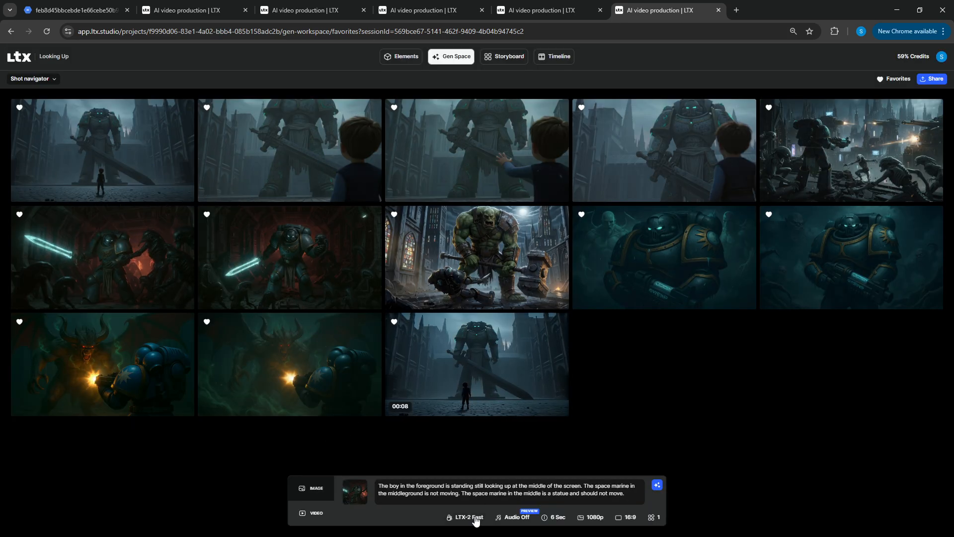
pyautogui.hotkey('ctrl', 'a')
pyautogui.write('The space marine fights several aliens with his sword.')
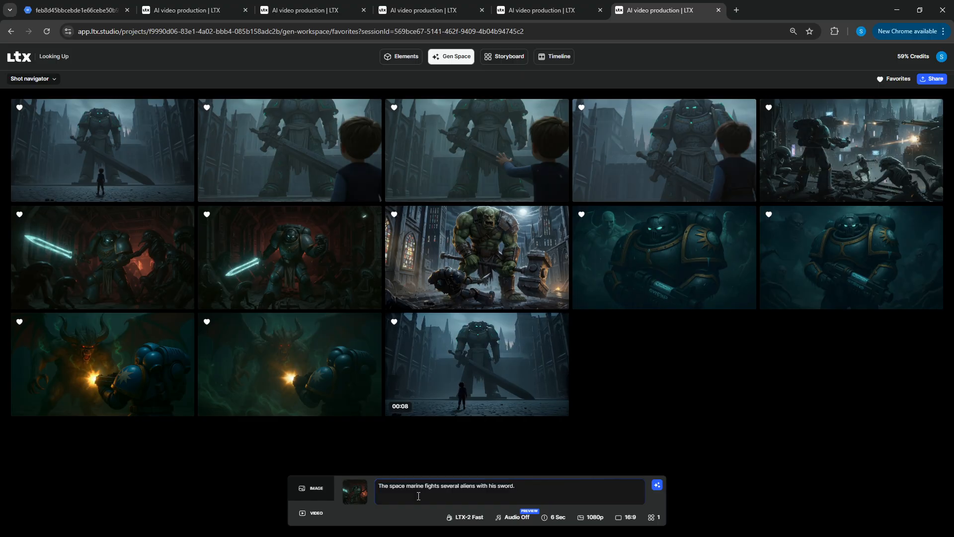
pyautogui.click(658, 484)
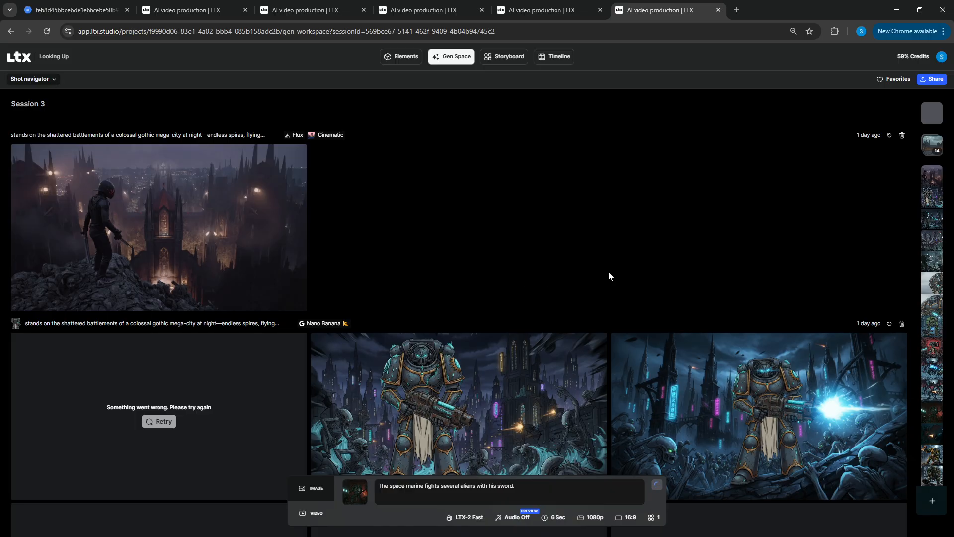
# Step: Permanently delete the completed alien-fight clip that was generated from the boy-and-statue image
pyautogui.scroll(-1, 594, 275)
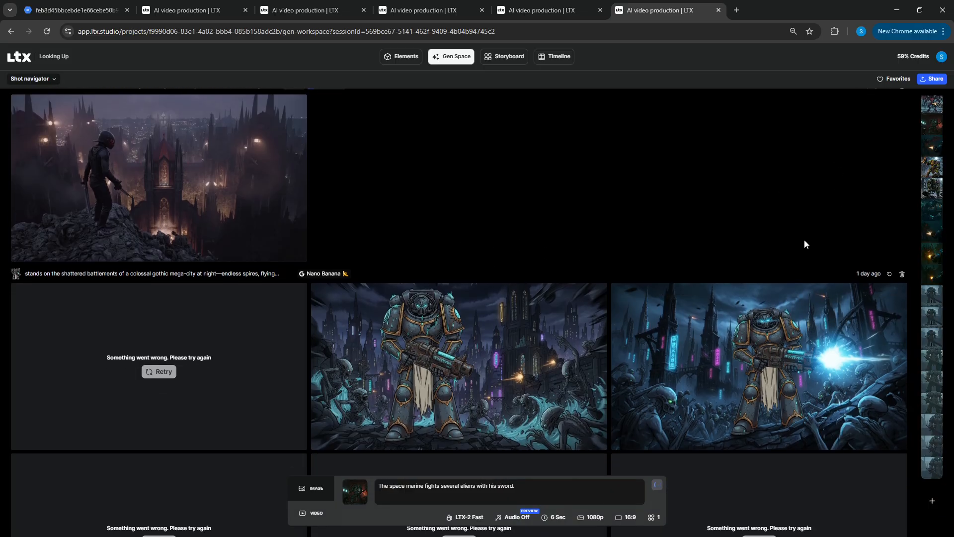
pyautogui.moveTo(931, 208)
pyautogui.scroll(2, 939, 195)
pyautogui.scroll(1, 937, 188)
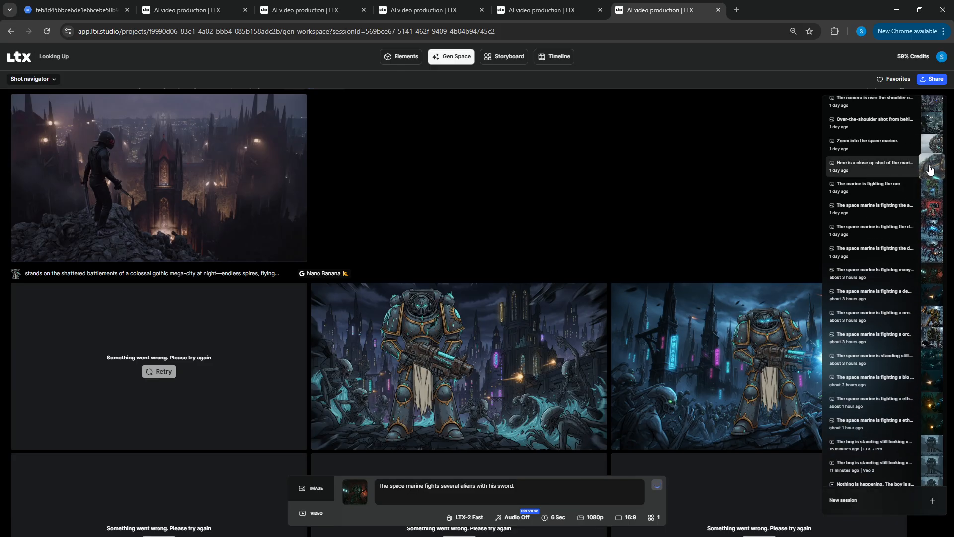
pyautogui.scroll(-10, 668, 317)
pyautogui.scroll(-10, 646, 323)
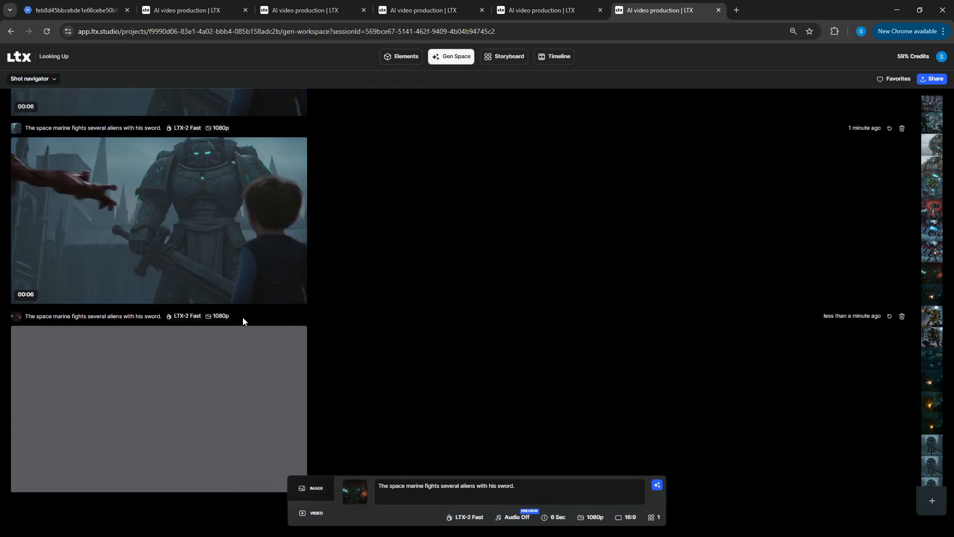
pyautogui.scroll(1, 747, 219)
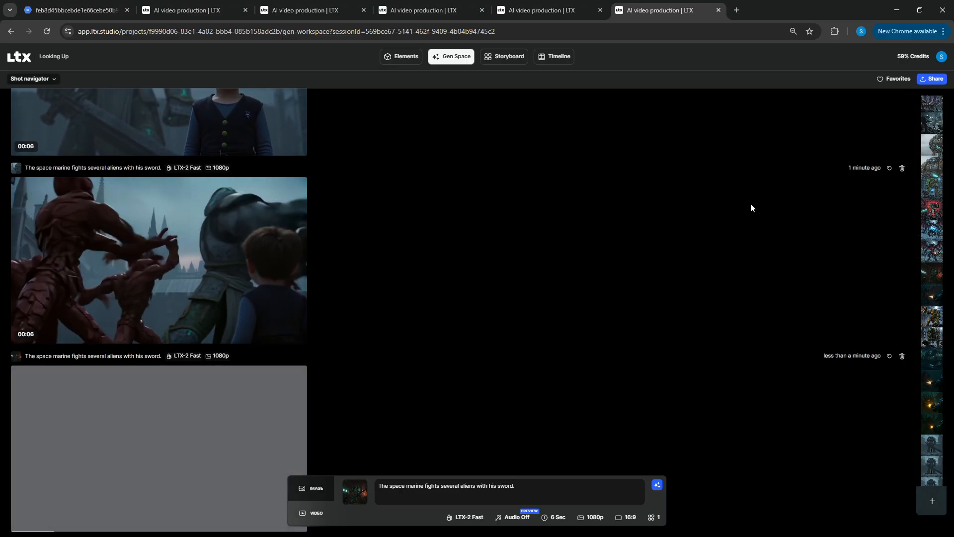
pyautogui.click(901, 168)
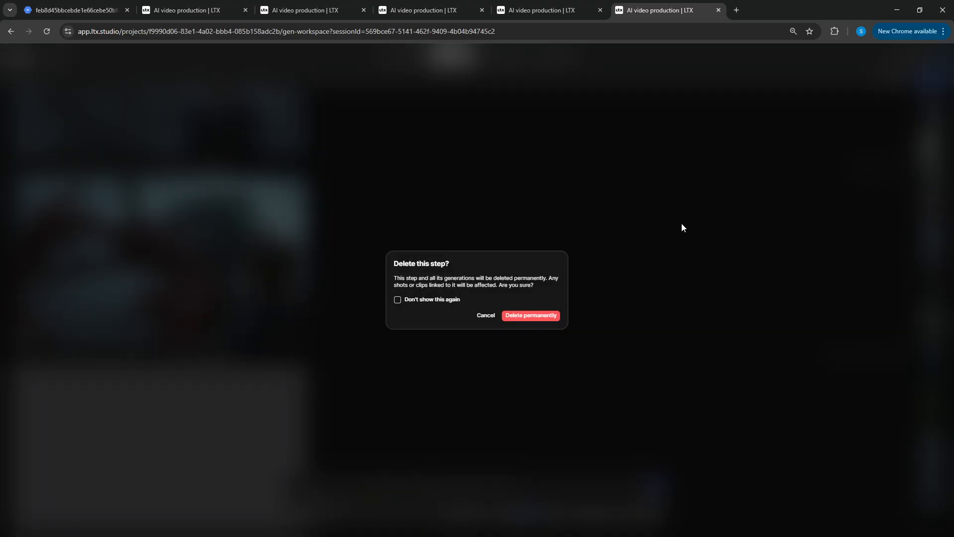
pyautogui.click(511, 316)
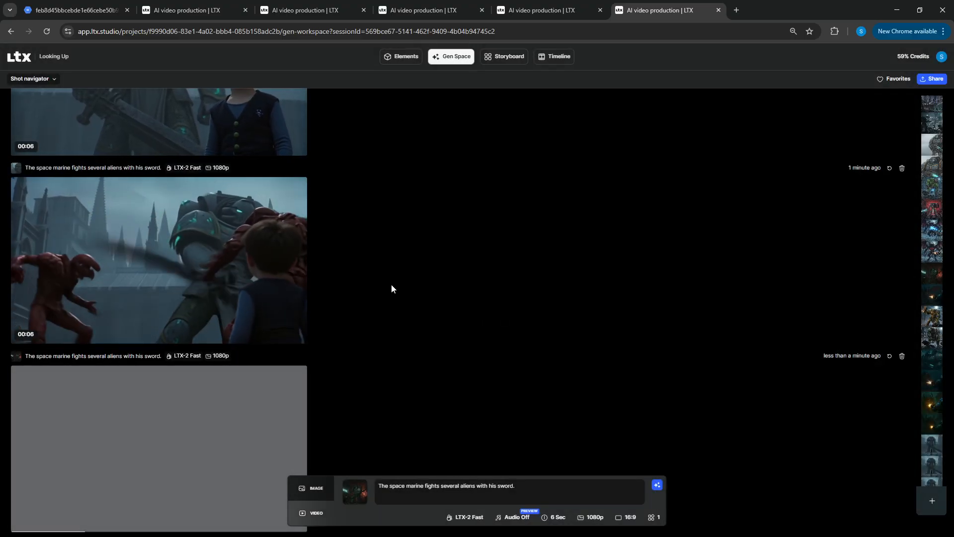
# Step: Mark the clip of the boy turning around before the statue as a favourite and dismiss the deleted asset's placeholder
pyautogui.scroll(3, 402, 279)
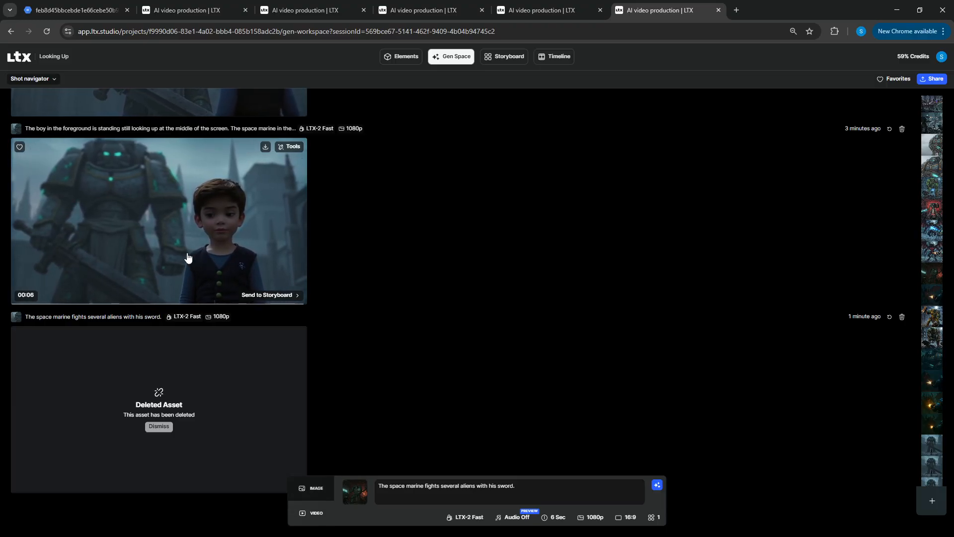
pyautogui.click(20, 146)
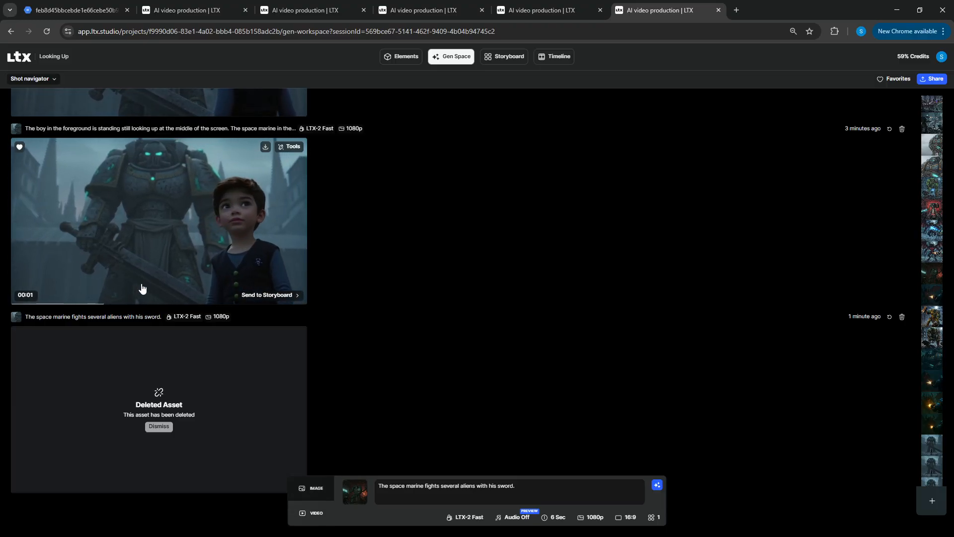
pyautogui.scroll(-1, 144, 318)
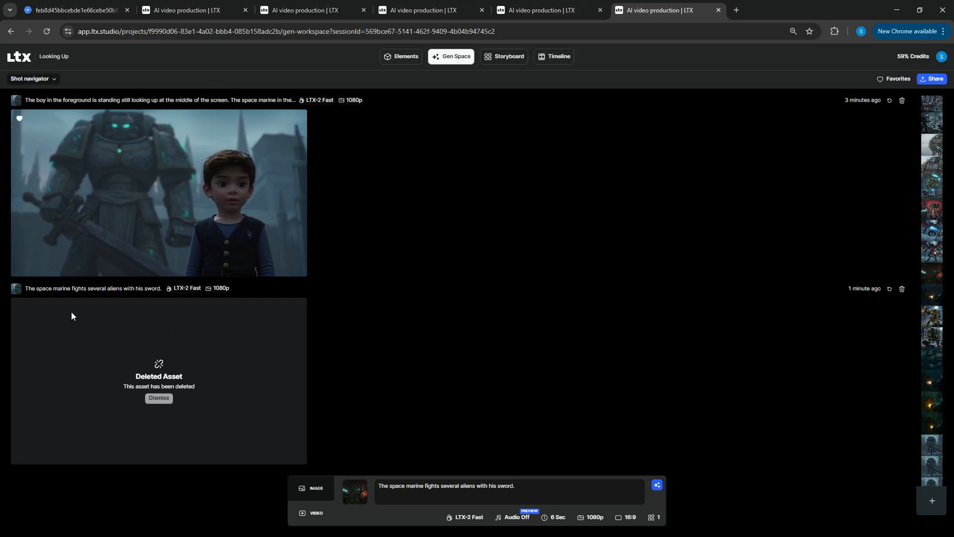
pyautogui.click(159, 398)
# Step: Permanently delete the clip prompted "The boy in the foreground is standing still looking up at the middle of the screen."
pyautogui.scroll(2, 164, 397)
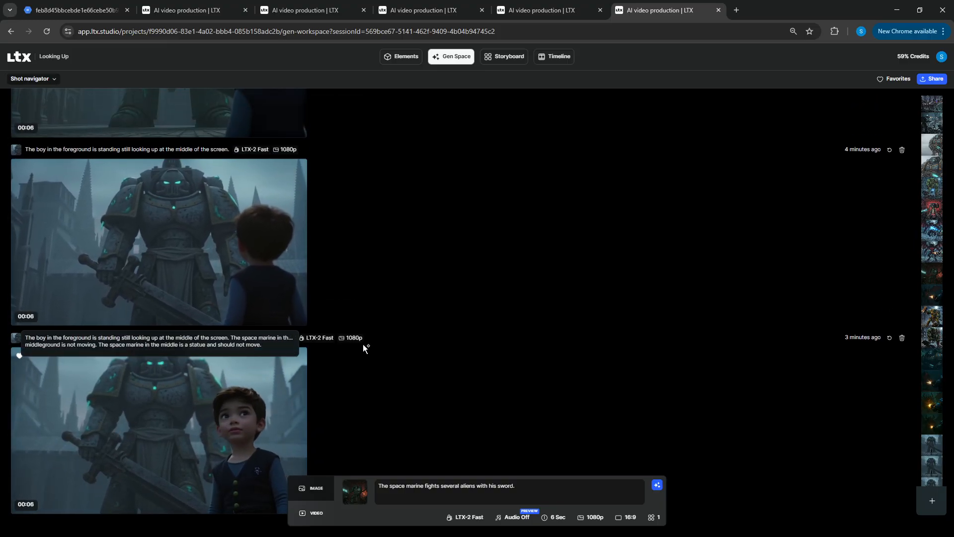
pyautogui.scroll(-2, 350, 346)
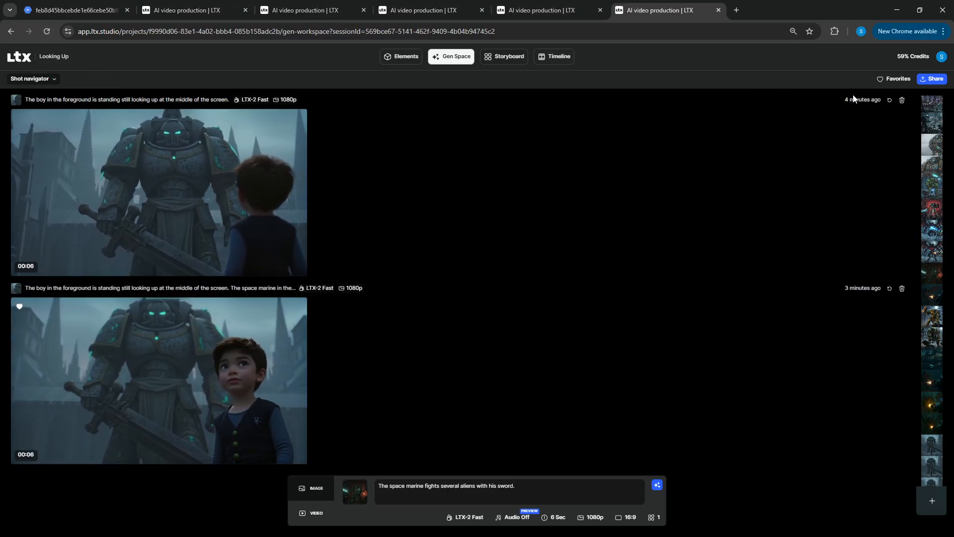
pyautogui.click(901, 99)
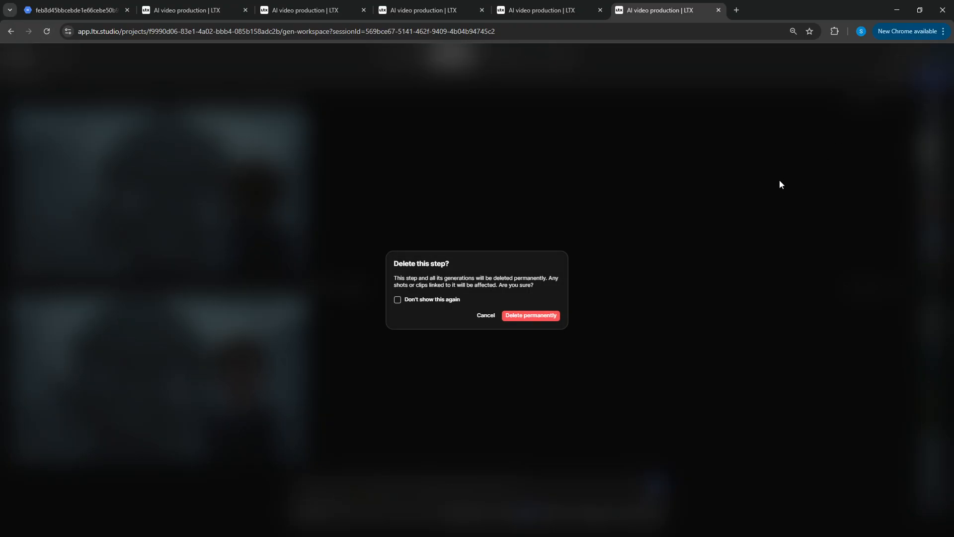
pyautogui.click(526, 318)
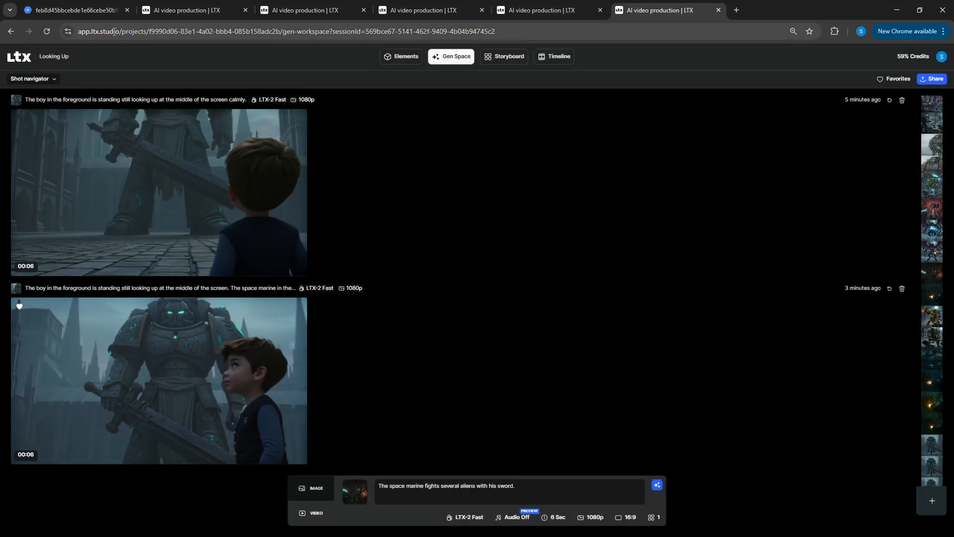
# Step: Reload the page and generate the space marine's sword fight video again with a duration of 8 seconds
pyautogui.click(47, 30)
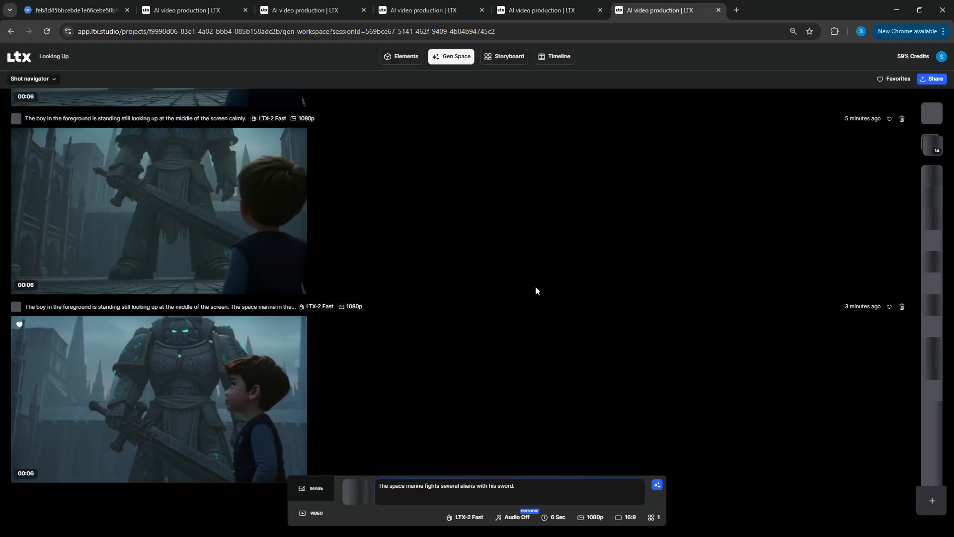
pyautogui.scroll(-1, 549, 367)
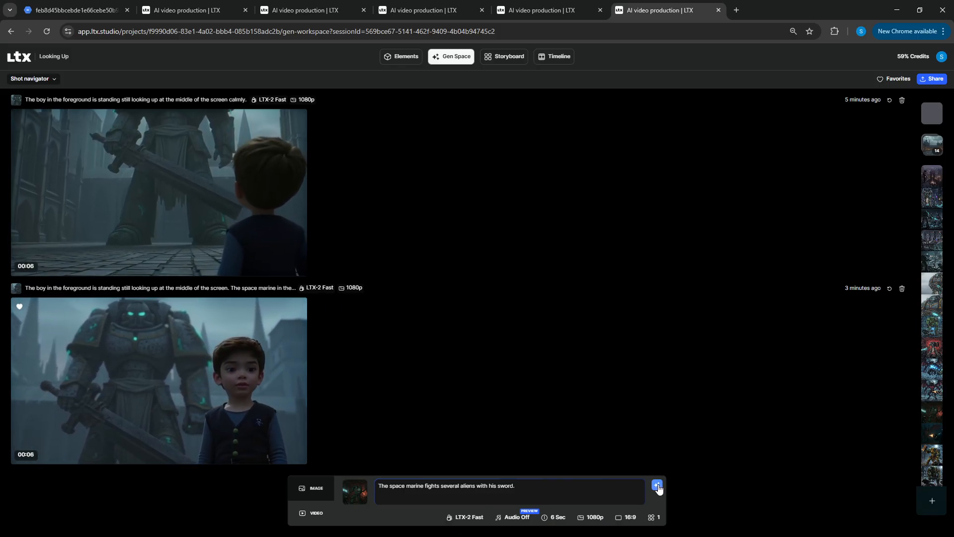
pyautogui.click(555, 517)
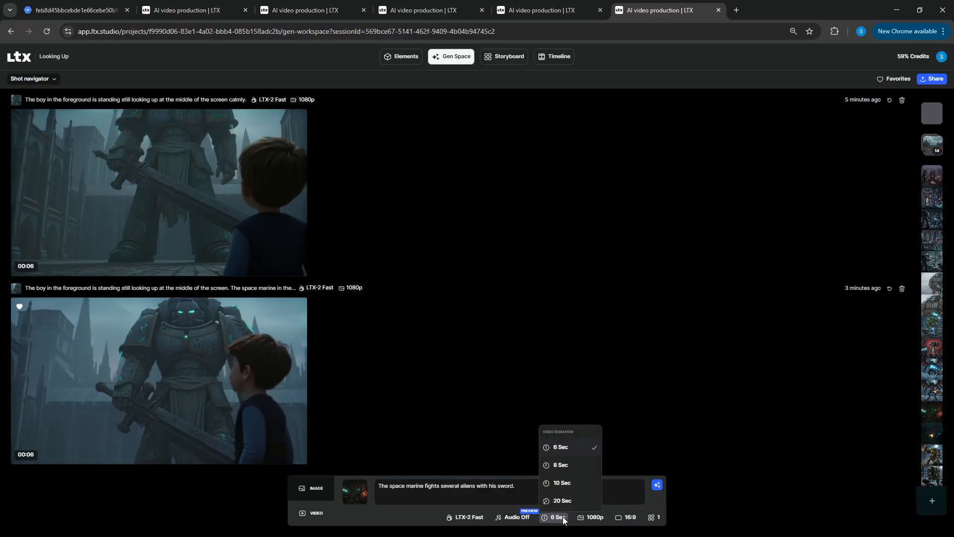
pyautogui.click(579, 465)
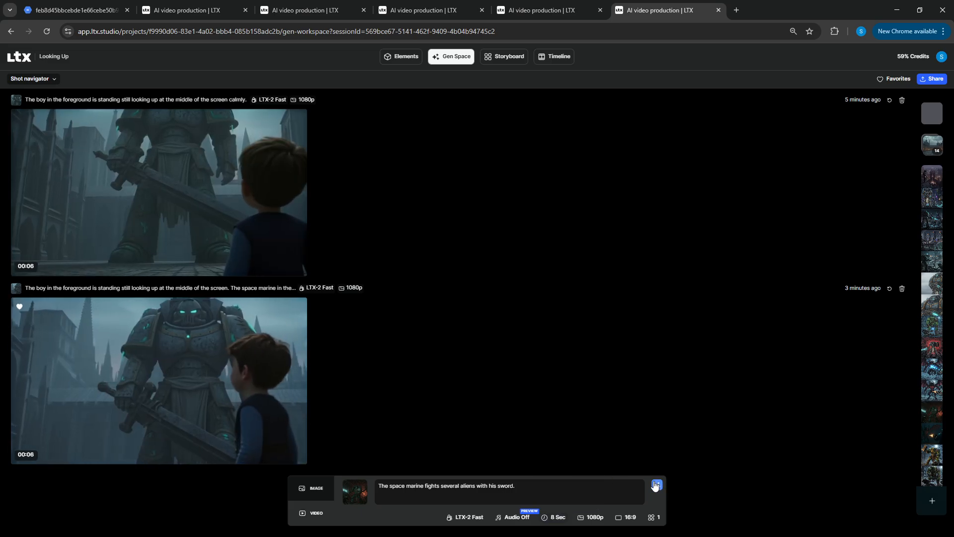
pyautogui.click(657, 485)
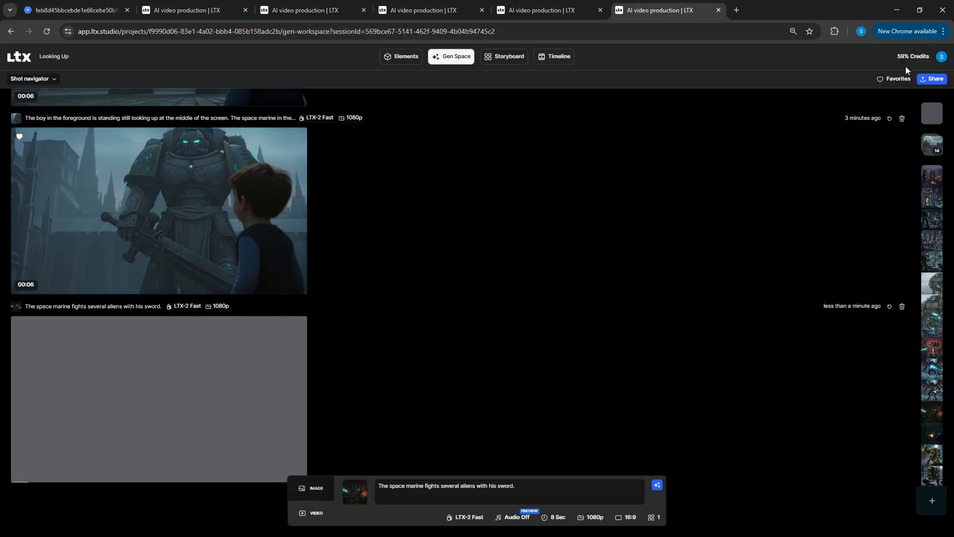
# Step: Generate the 8-second sword fight video from the favourite image of the space marine with his glowing sword lowered
pyautogui.click(892, 83)
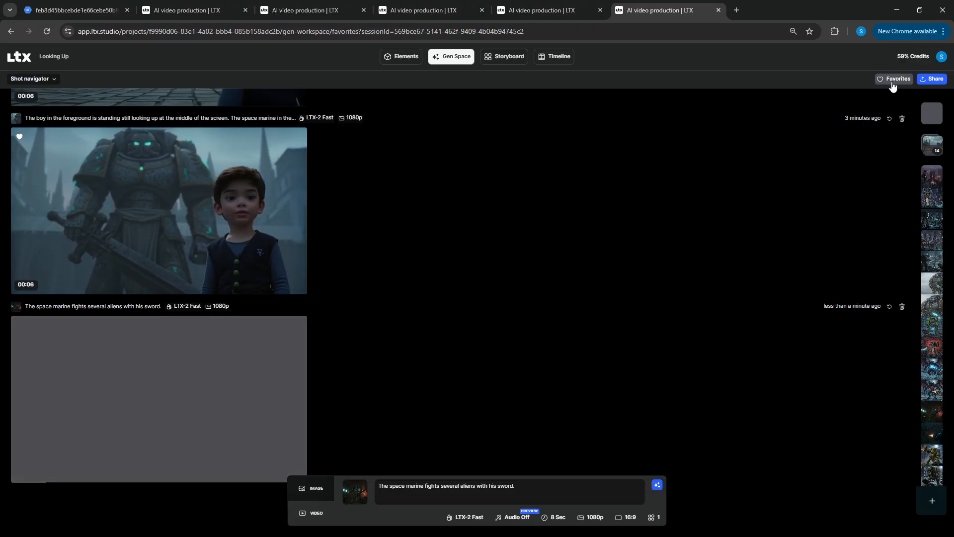
pyautogui.moveTo(277, 262)
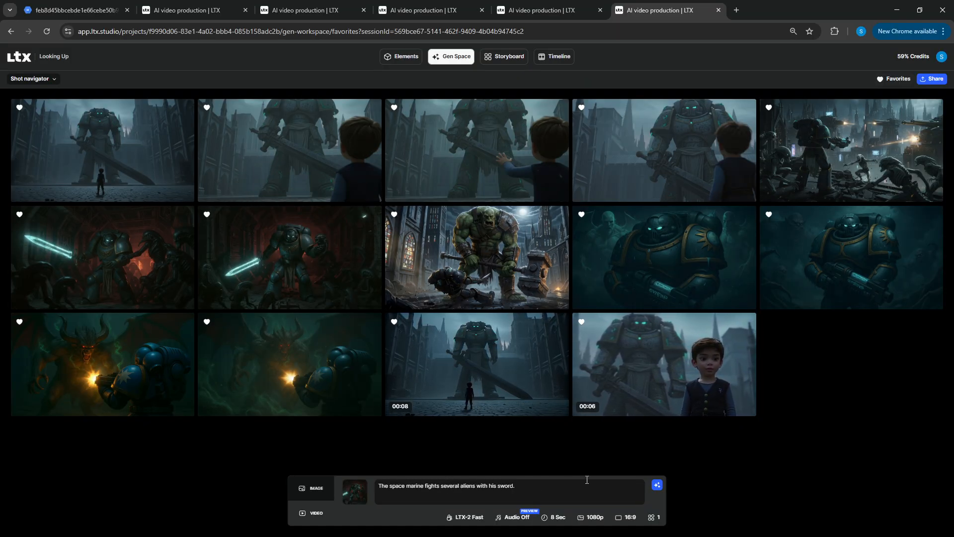
pyautogui.click(657, 487)
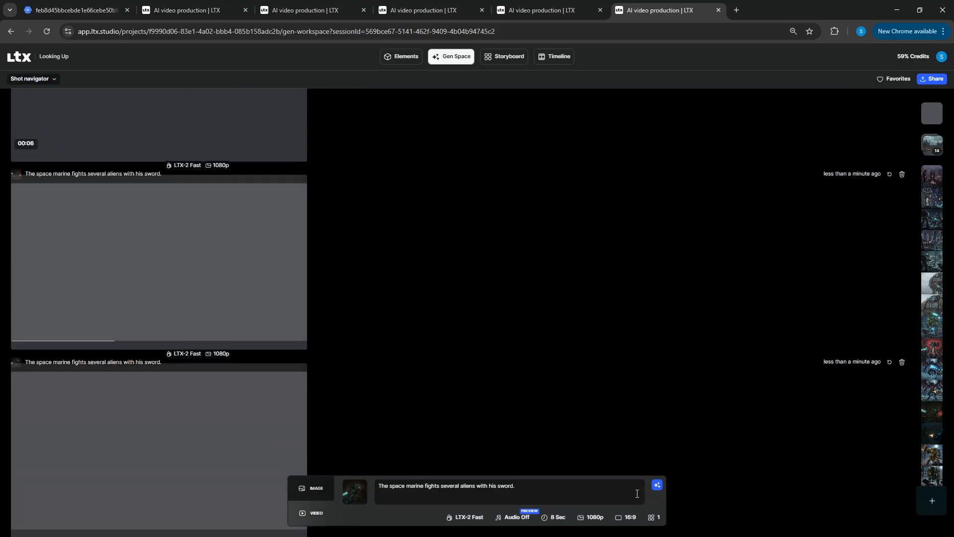
# Step: Review the clip of the boy turning around and examine the favourite close-up image of the boy before the statue at full size
pyautogui.scroll(5, 159, 330)
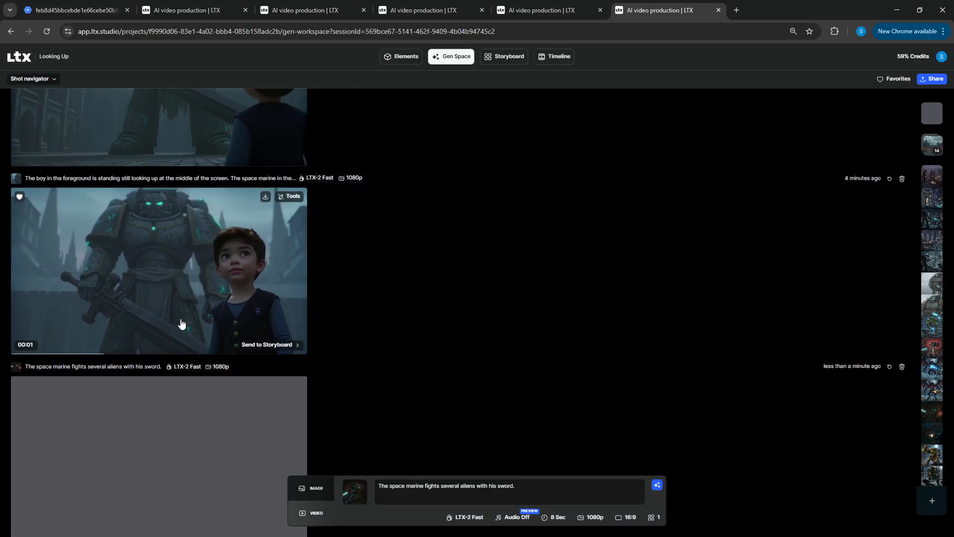
pyautogui.scroll(1, 187, 305)
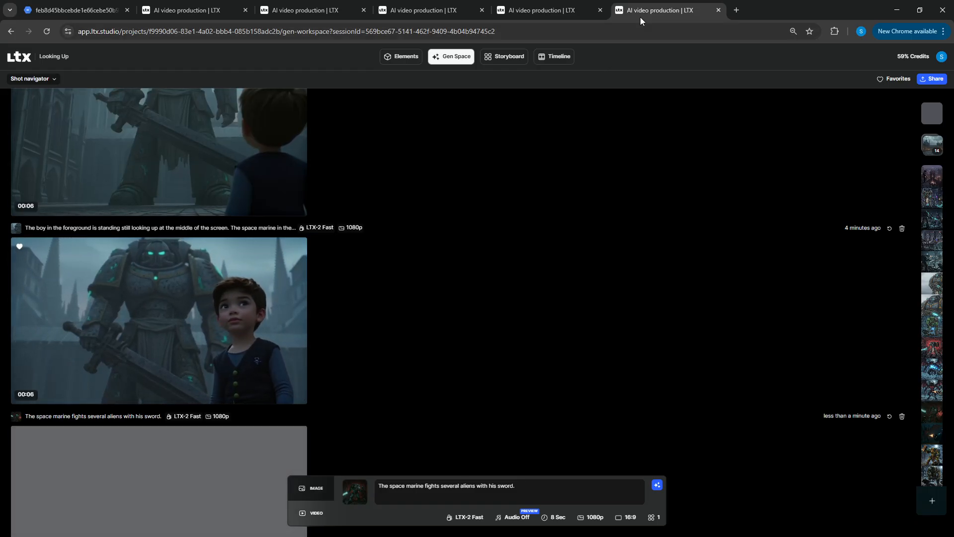
pyautogui.click(892, 80)
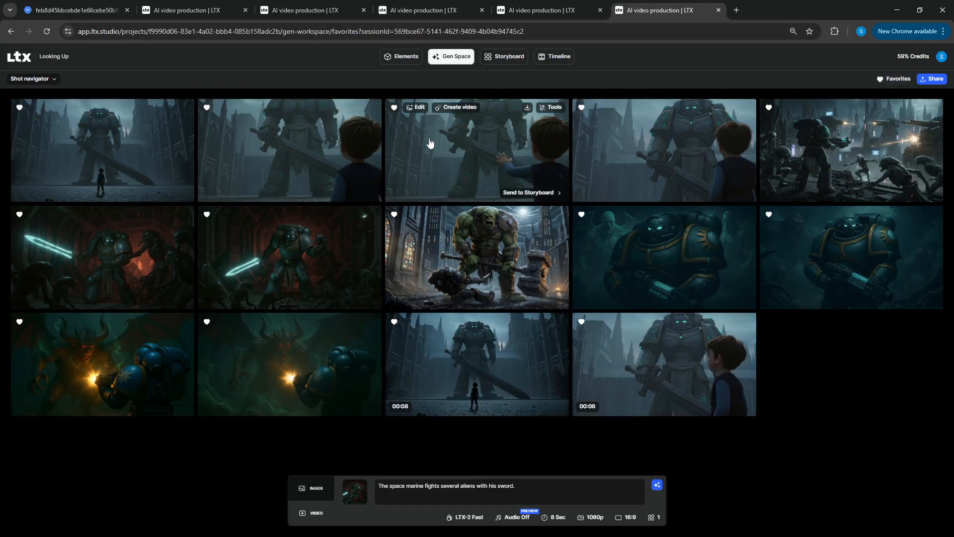
pyautogui.click(638, 137)
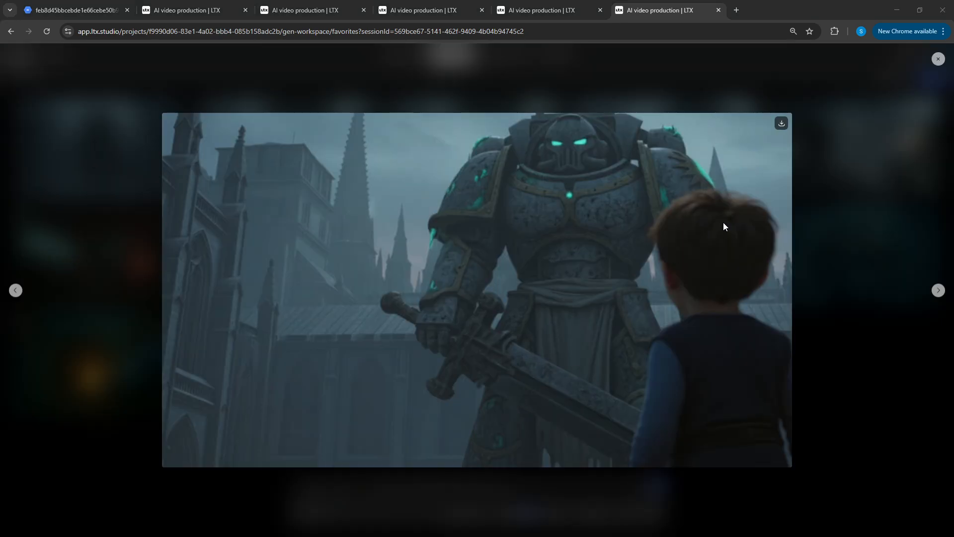
pyautogui.click(844, 249)
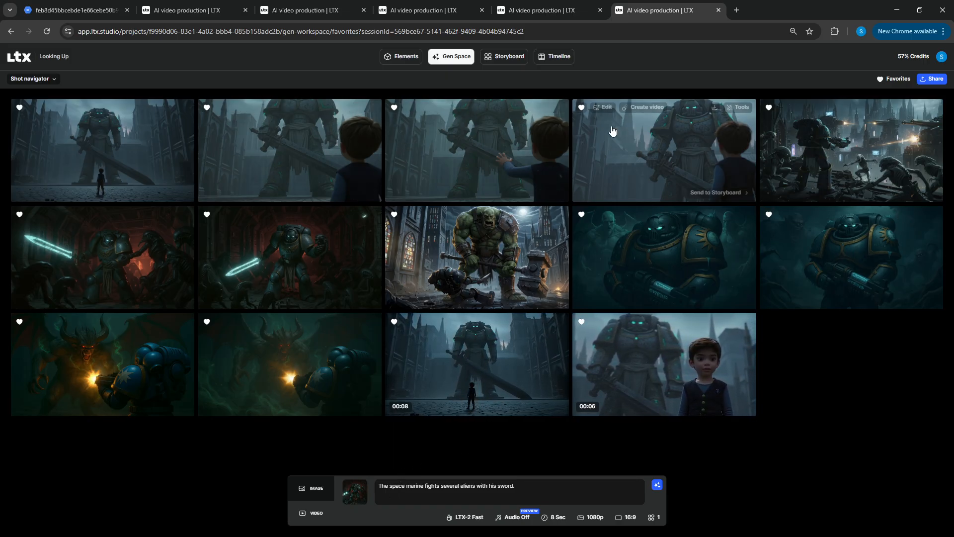
pyautogui.click(604, 158)
pyautogui.click(815, 181)
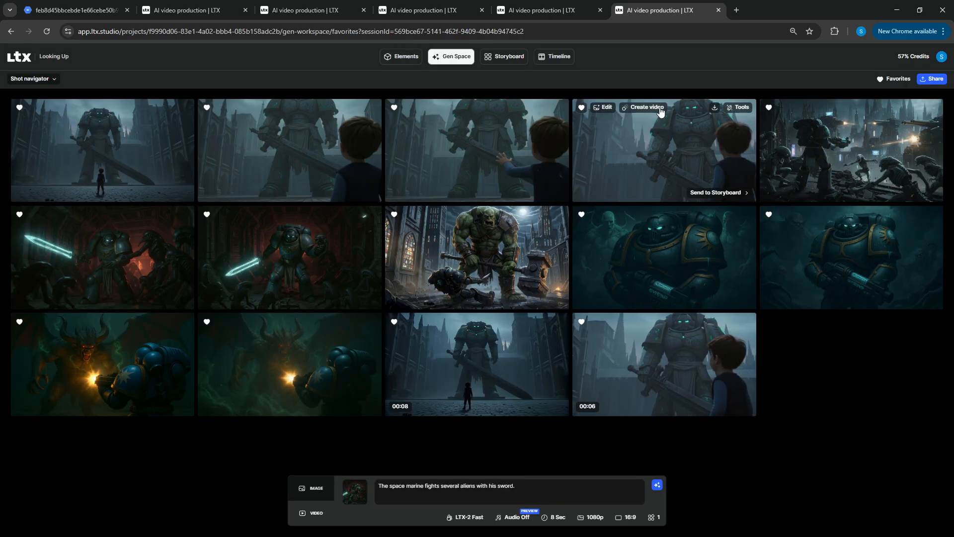
# Step: Use the favourite close-up of the boy and statue as the video source and enter a prompt describing the boy standing still looking up
pyautogui.click(654, 109)
pyautogui.hotkey('ctrl', 'a')
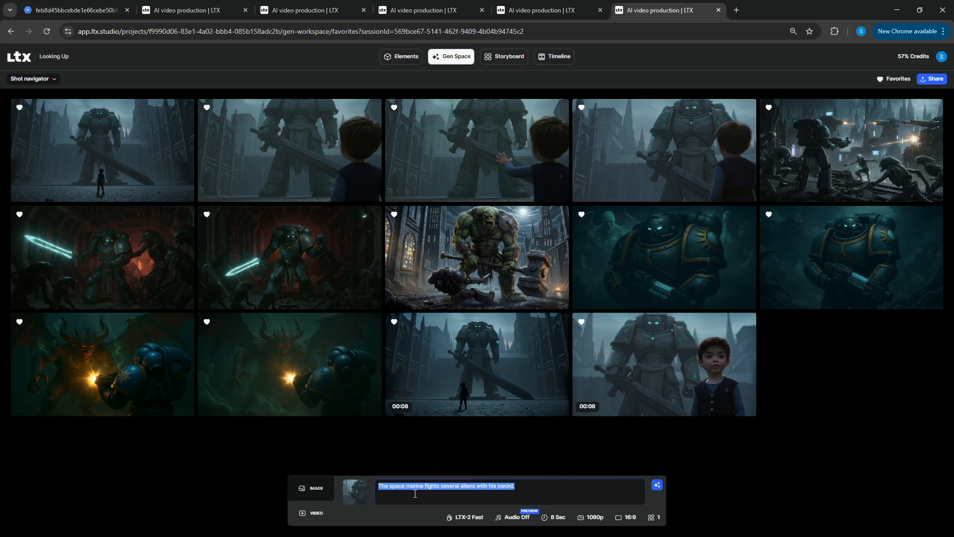
pyautogui.write('The boy in the foreground is standing still looking up at the middle of the screen. The space marine in the middleground is not moving. The space marine in the middle is a statue and should not move.')
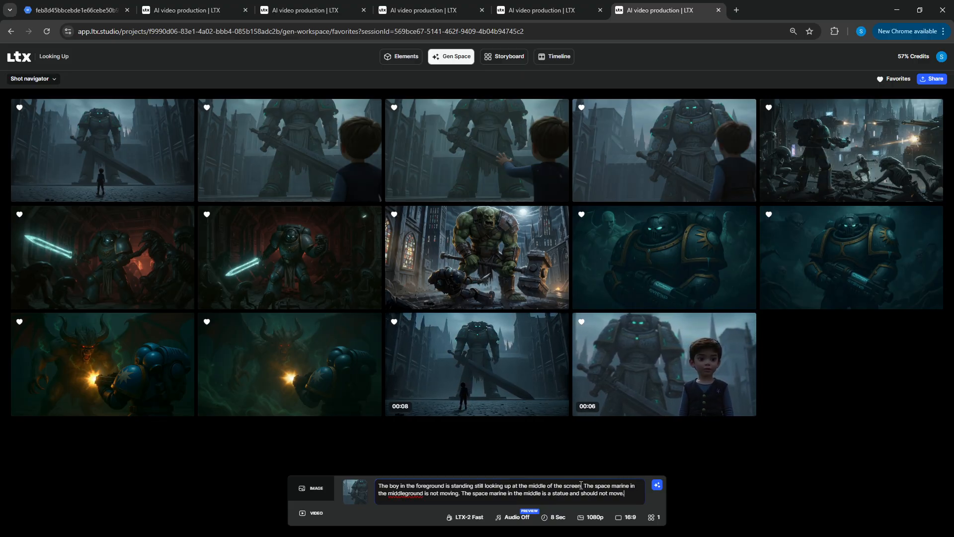
pyautogui.moveTo(540, 485); pyautogui.dragTo(529, 486)
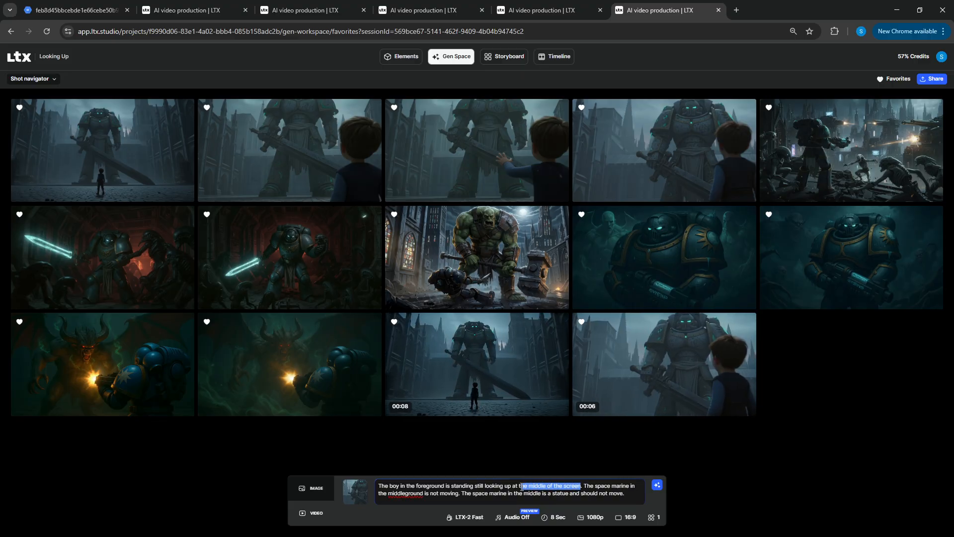
pyautogui.write('the middleground is not')
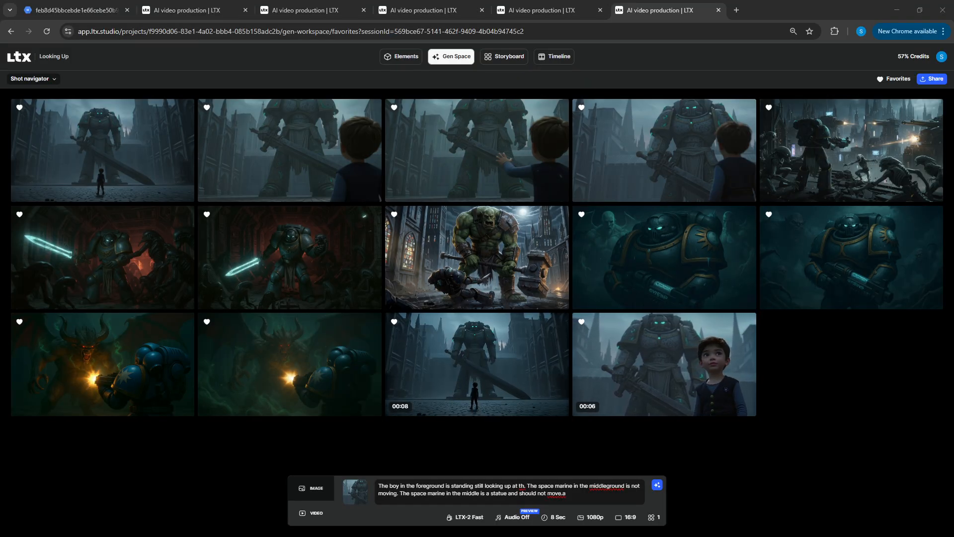
# Step: Reword the prompt to "looking up at the statue in front of him. The statue in the middleground is not moving." and generate the video
pyautogui.click(395, 491)
pyautogui.hotkey('ctrl', 'a')
pyautogui.write('The boy in the foreground is standing still looking up at the statue in front of him. The statue in the middleground is not moving.')
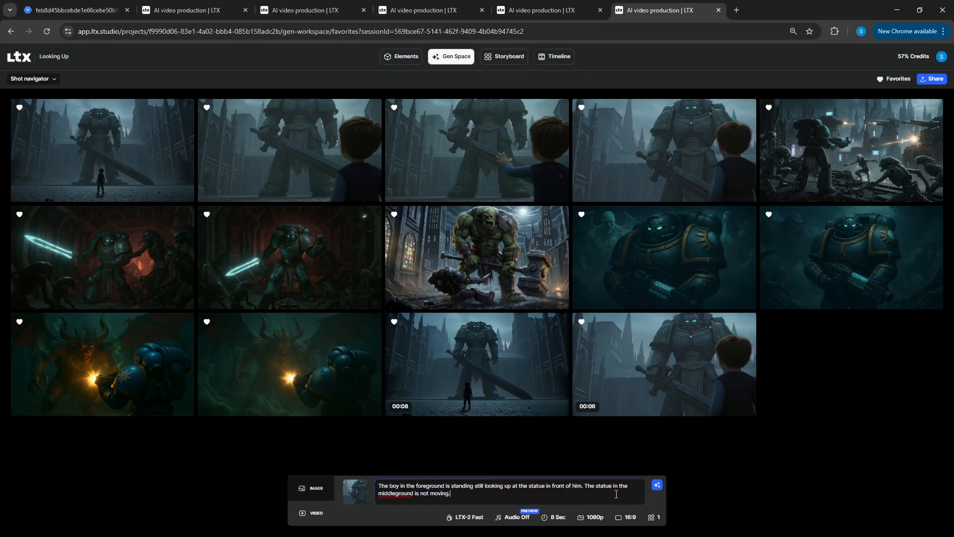
pyautogui.click(656, 484)
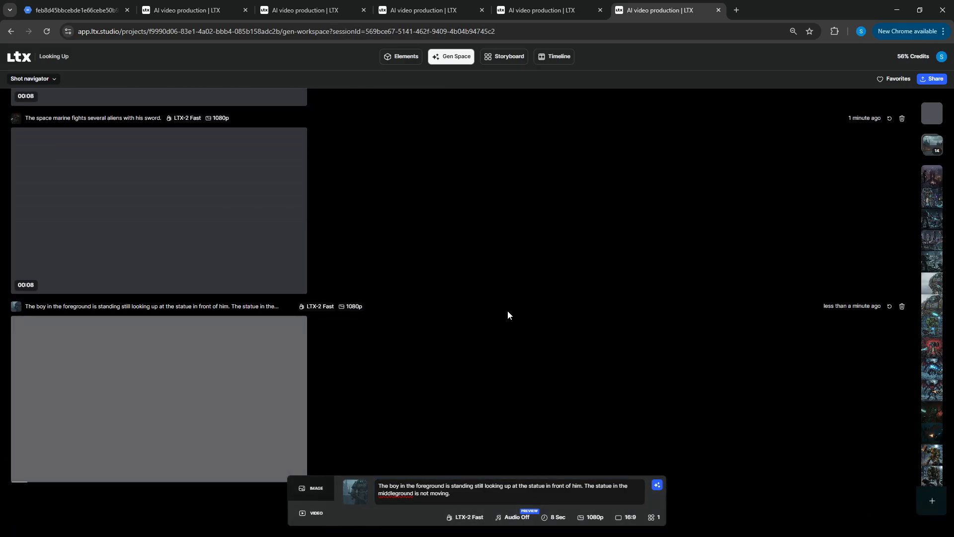
# Step: Examine the two newly generated clips of the space marine fighting aliens at full size
pyautogui.scroll(4, 508, 310)
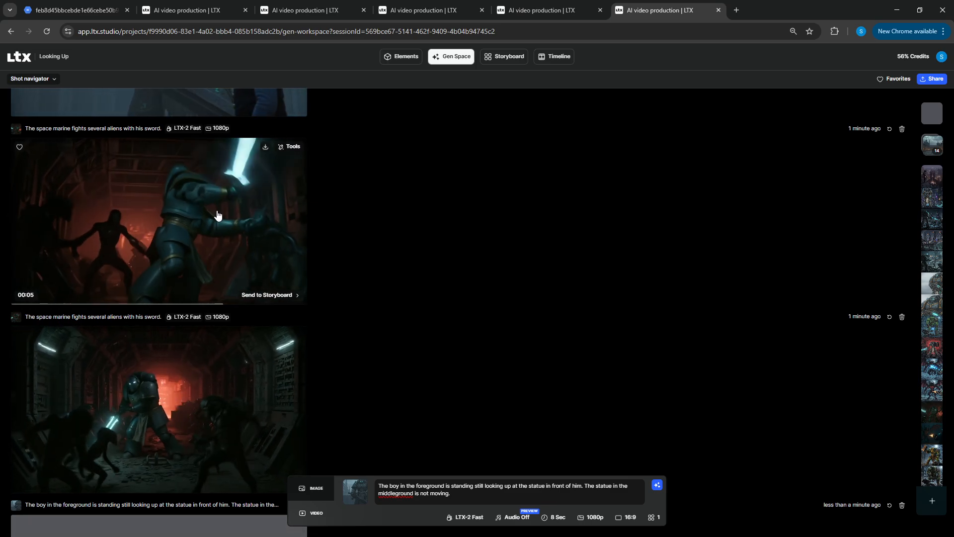
pyautogui.click(217, 215)
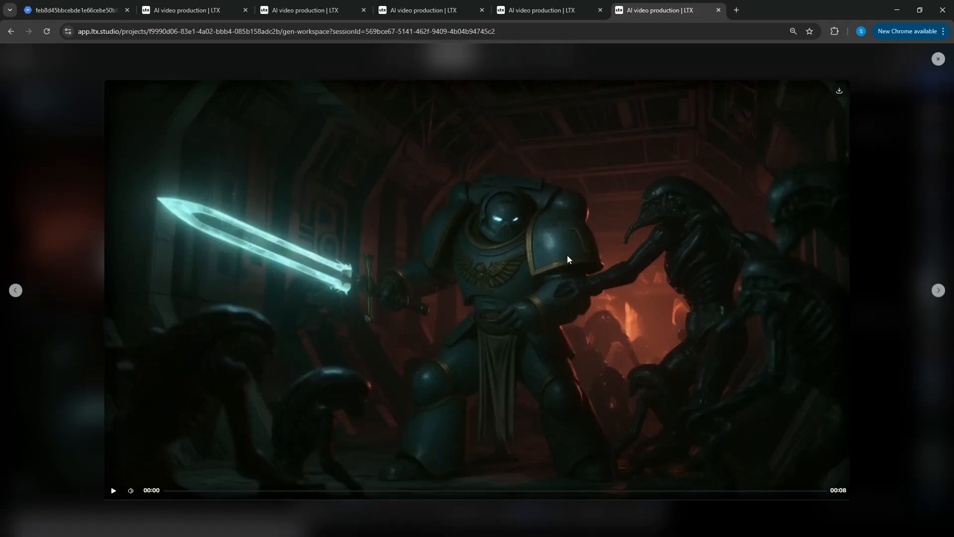
pyautogui.click(943, 192)
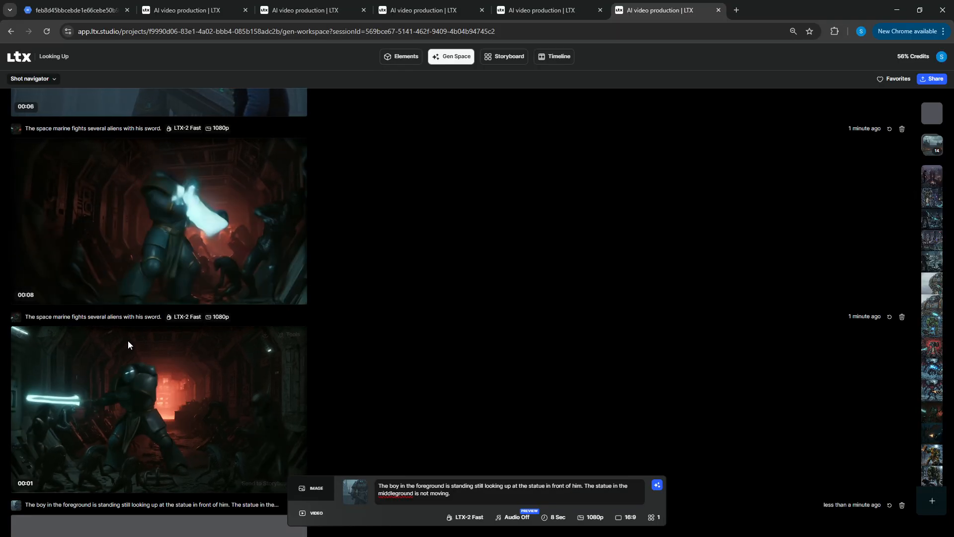
pyautogui.click(104, 419)
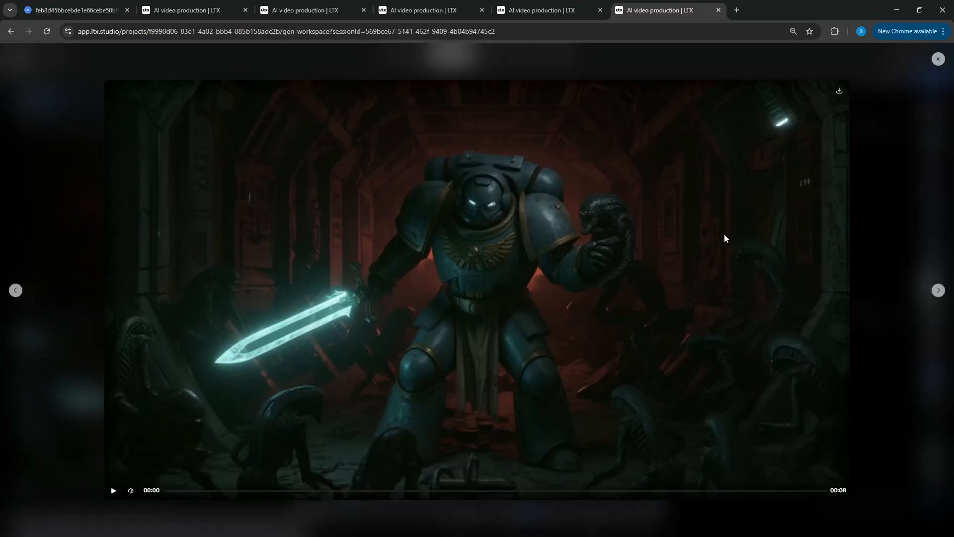
pyautogui.click(938, 59)
# Step: Add the sentence "The boy's head does not move." to the prompt after the first sentence
pyautogui.scroll(-4, 215, 279)
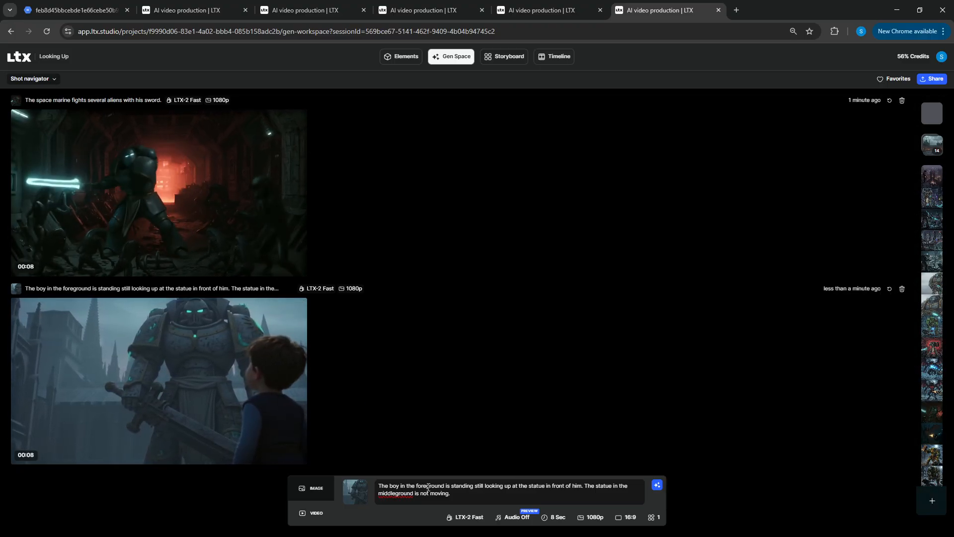
pyautogui.click(585, 486)
pyautogui.write('The b')
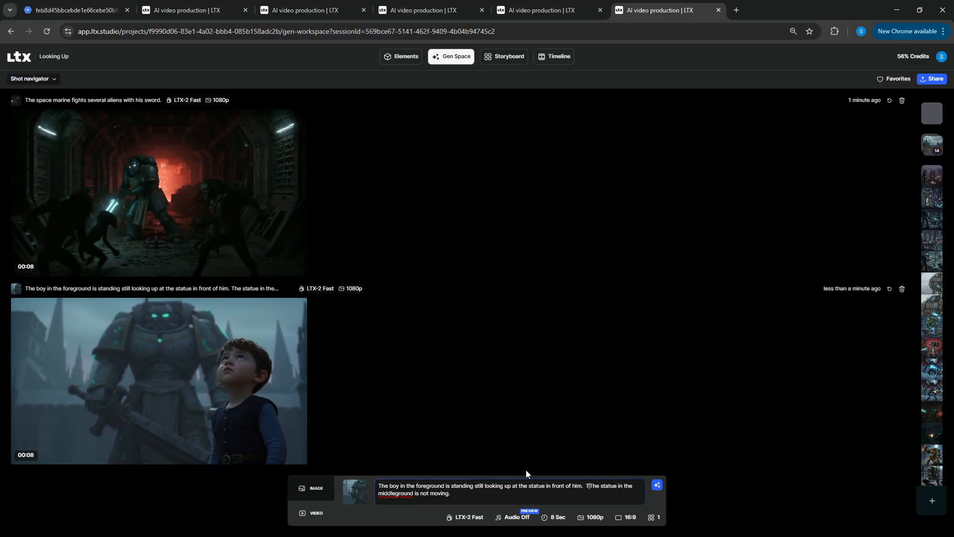
pyautogui.write('y')
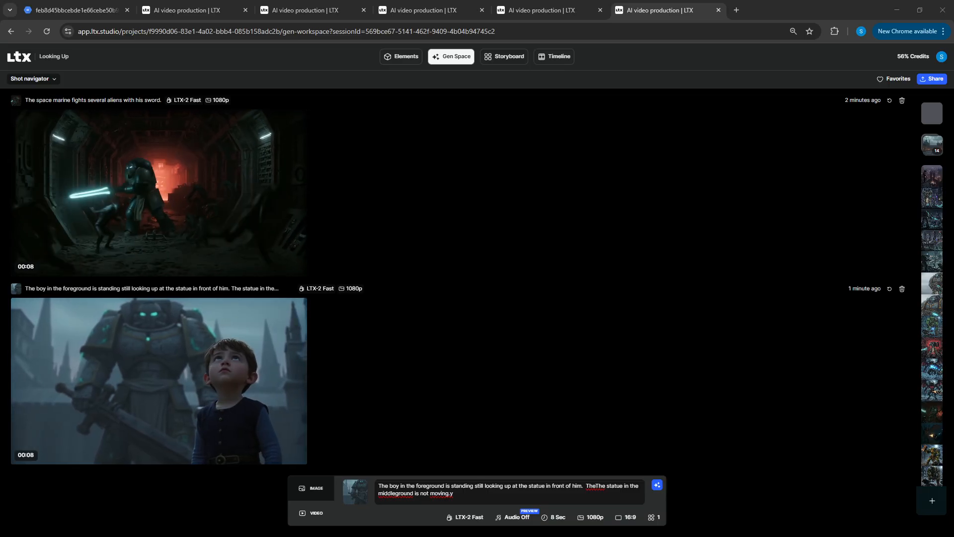
pyautogui.click(414, 481)
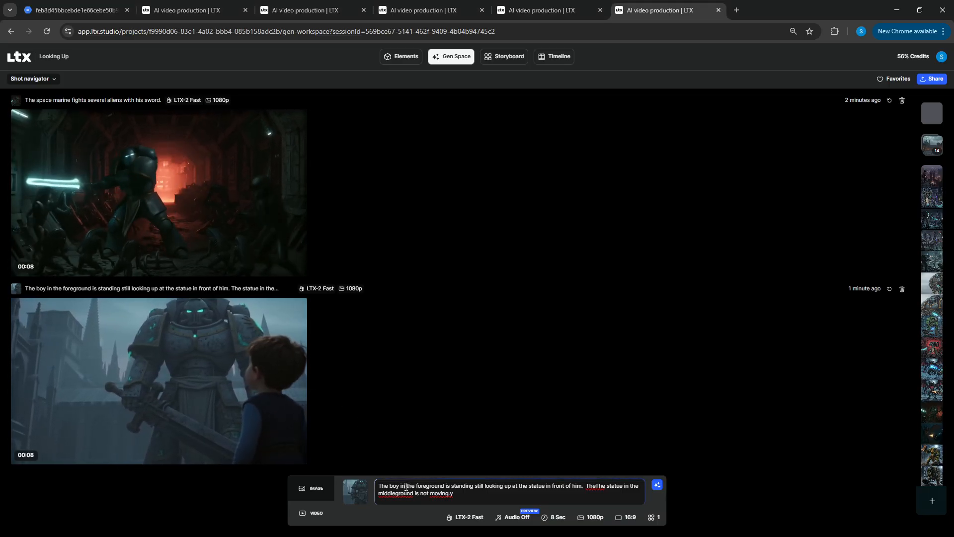
pyautogui.hotkey('ctrl', 'a')
pyautogui.write("The boy in the foreground is standing still looking up at the statue in front of him. The boy's head does not move. The statue in the middleground is not moving.")
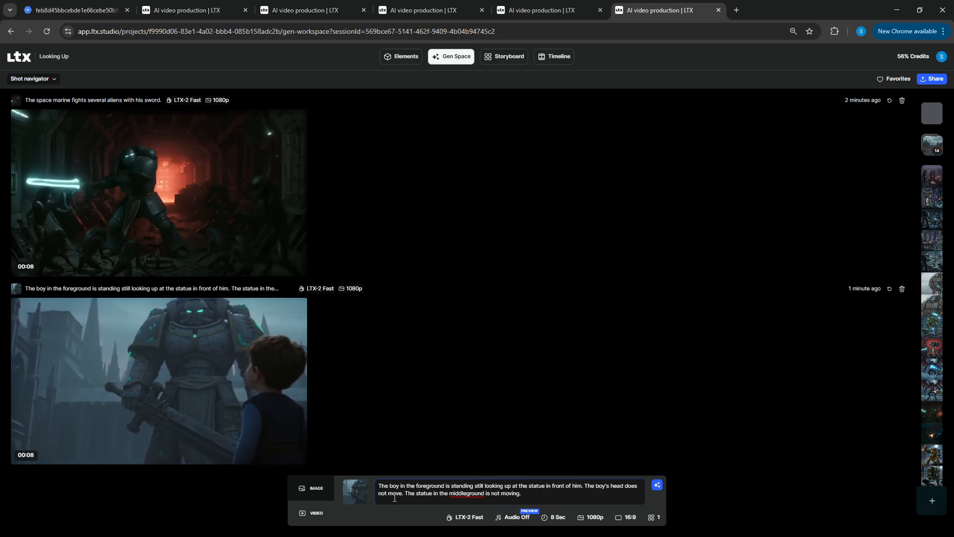
# Step: Correct "middleground" to "middle ground" in the prompt and generate the boy-and-statue video again
pyautogui.doubleClick(469, 493)
pyautogui.write('middle ground')
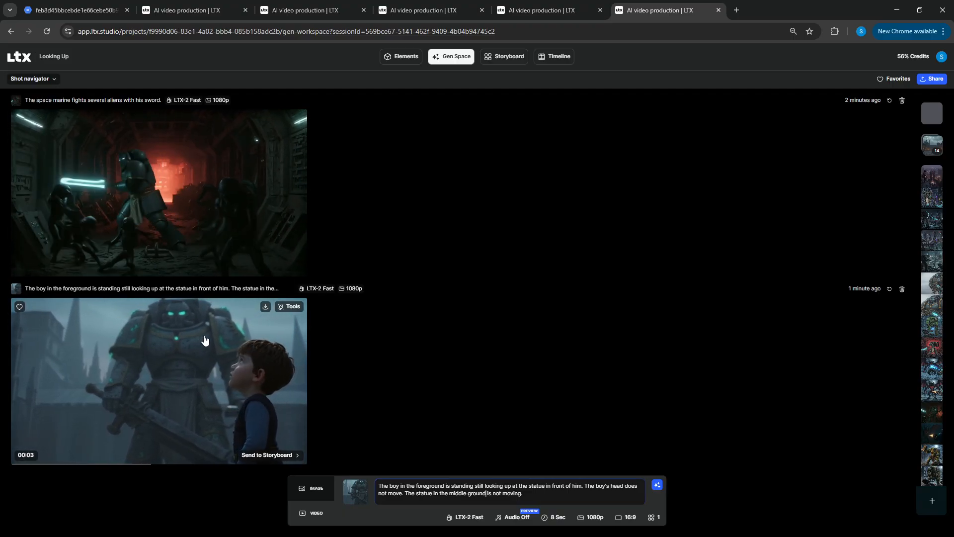
pyautogui.click(657, 485)
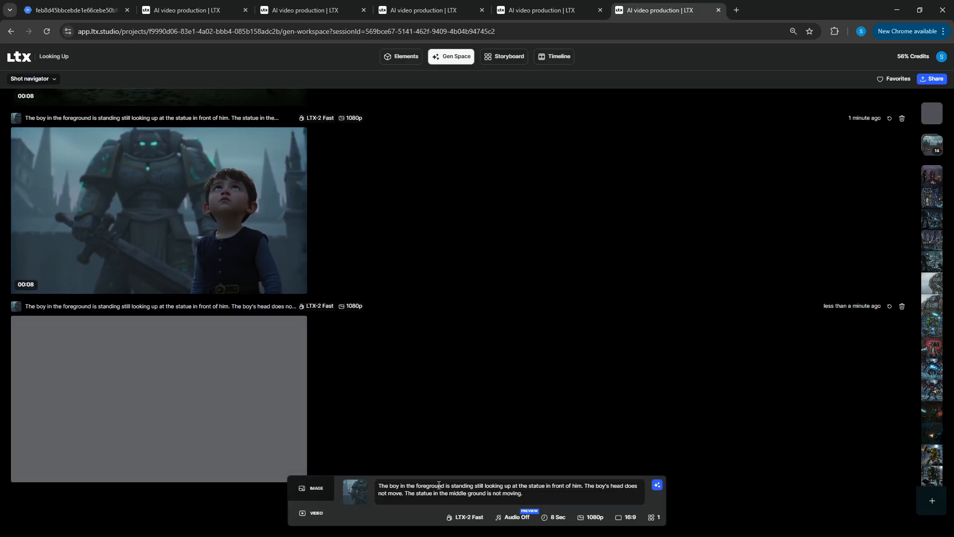
# Step: Use the favourite image of the space marine with his glowing sword raised as the video source and set the model to LTX-2 Pro
pyautogui.click(879, 80)
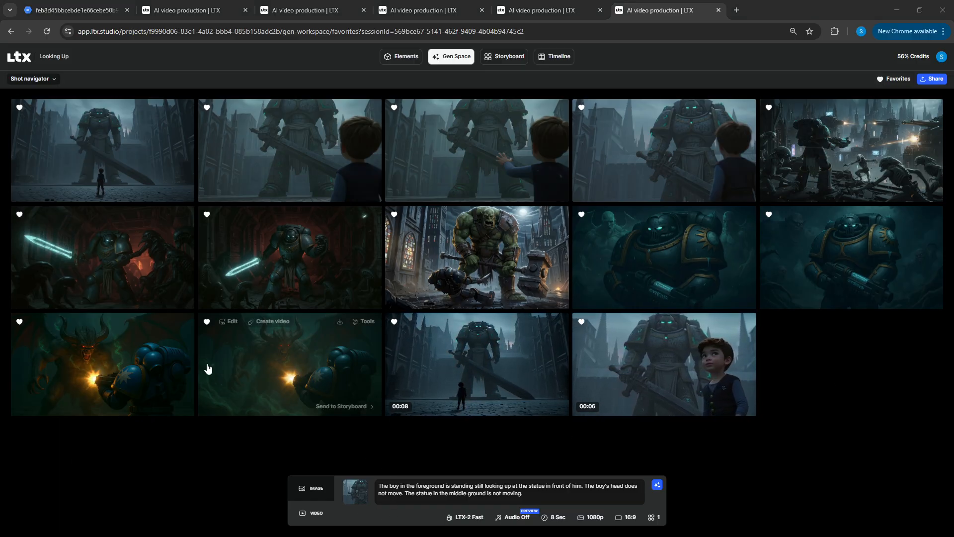
pyautogui.click(126, 256)
pyautogui.click(827, 186)
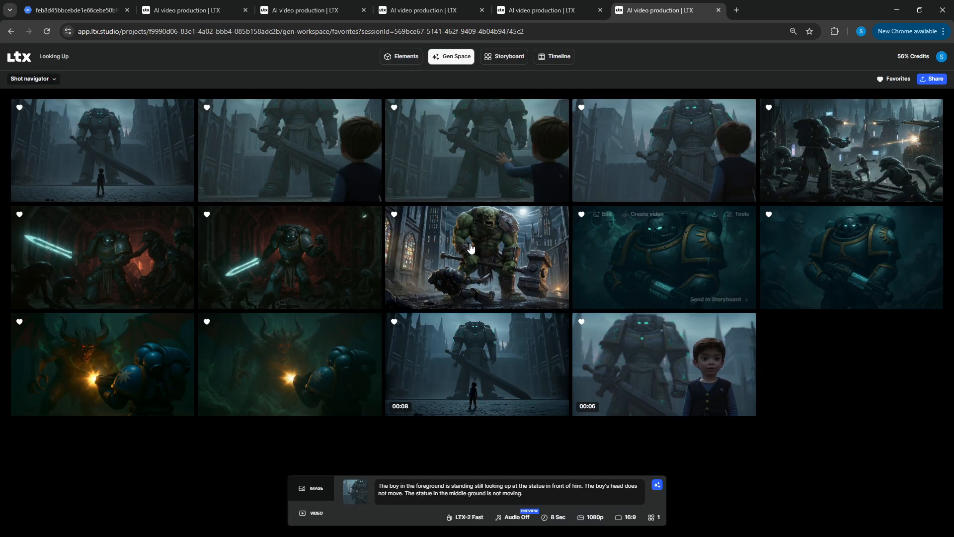
pyautogui.click(88, 219)
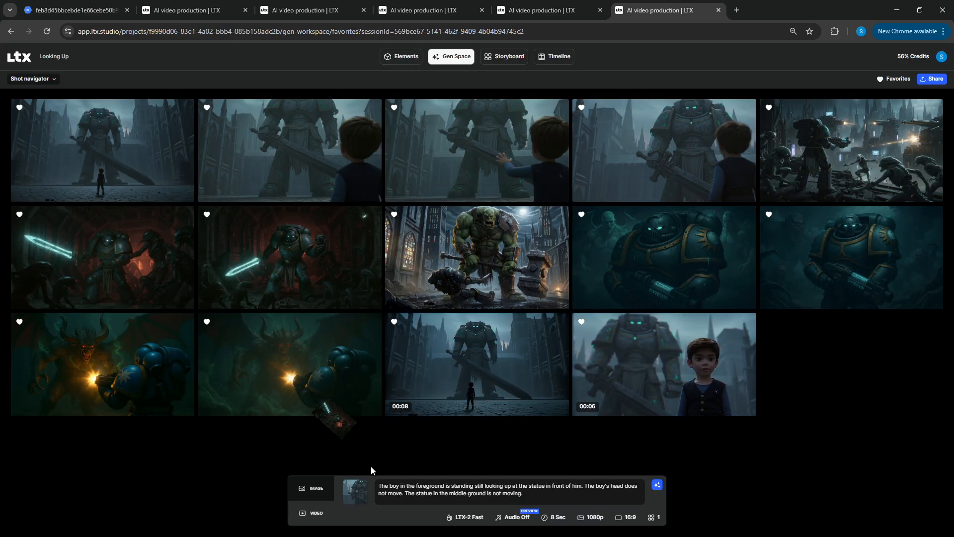
pyautogui.click(469, 517)
pyautogui.click(529, 352)
# Step: Generate the clip with the prompt "The space marine fights several aliens with his sword. The space marine is struggling. The aliens are slow"
pyautogui.tripleClick(465, 487)
pyautogui.write('The space marine fights several aliens with his sword.')
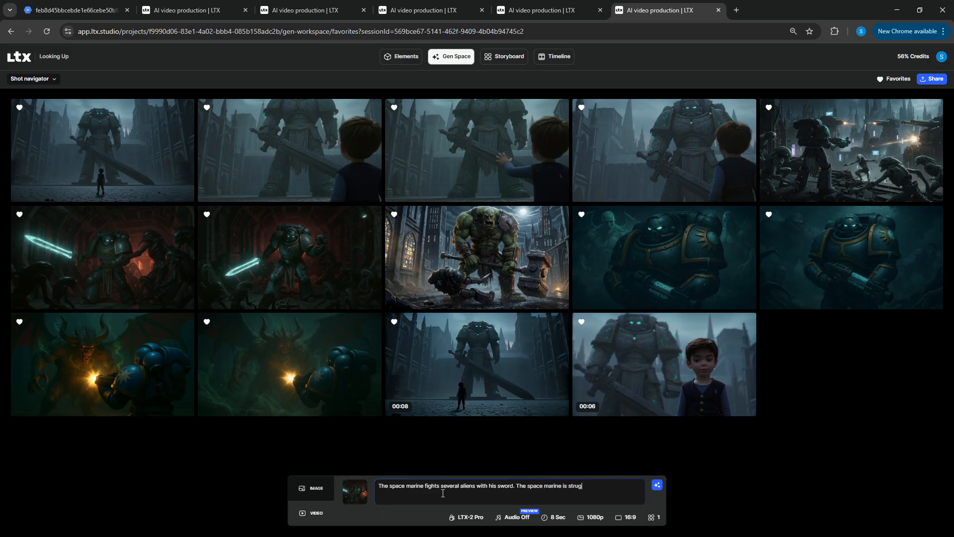
pyautogui.write('gling. The aliens are slow.')
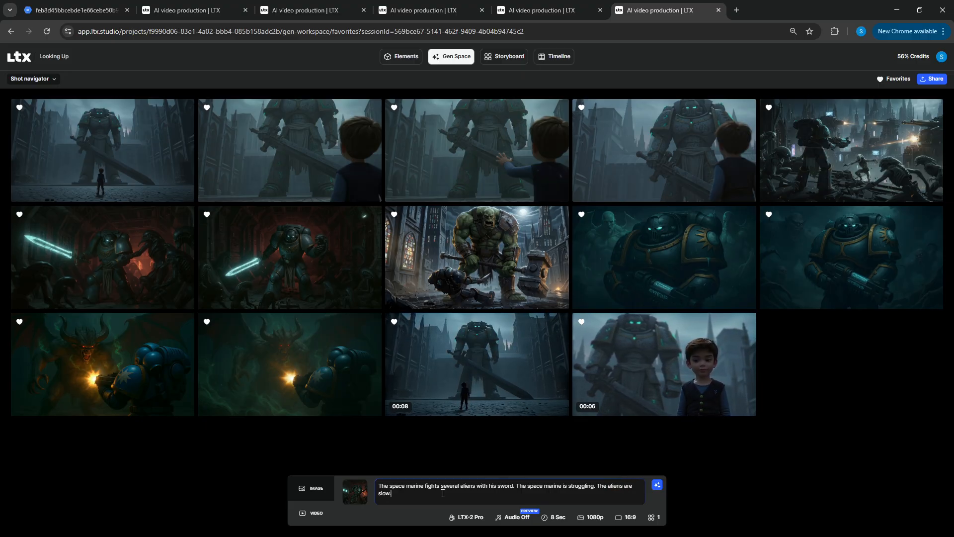
pyautogui.hotkey('ctrl', 'a')
pyautogui.press('Right')
pyautogui.press('BackSpace')
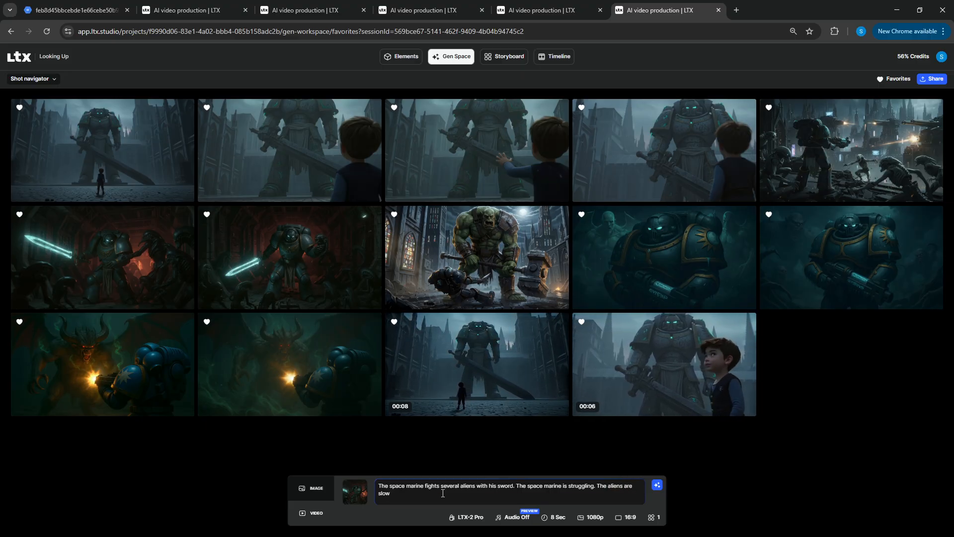
pyautogui.hotkey('ctrl', 'a')
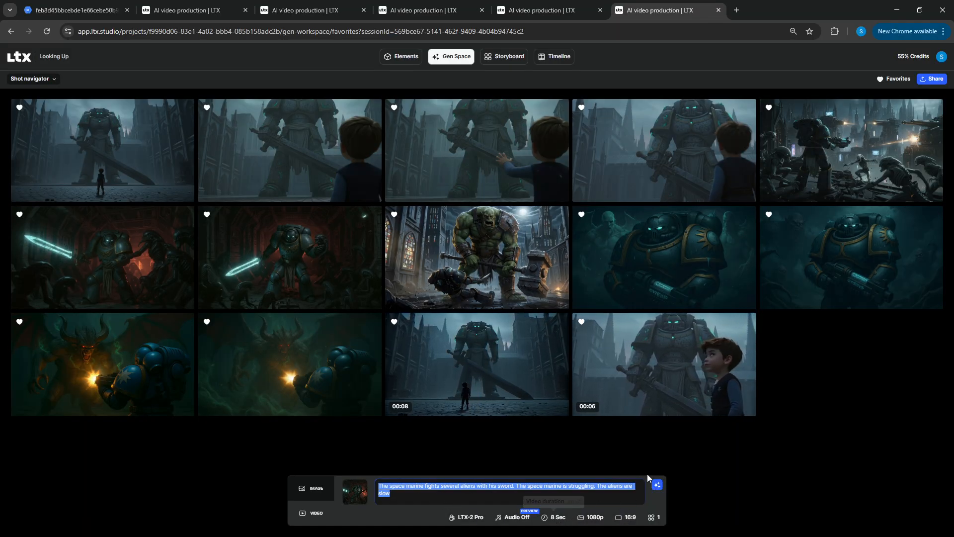
pyautogui.click(659, 490)
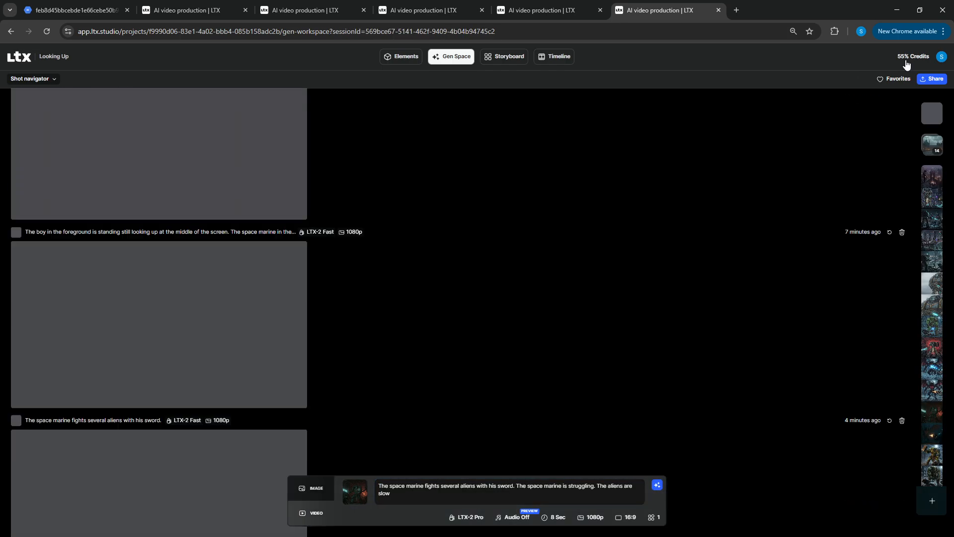
# Step: Generate another clip with the same prompt from the favourite image of the space marine holding his glowing sword lowered
pyautogui.click(895, 79)
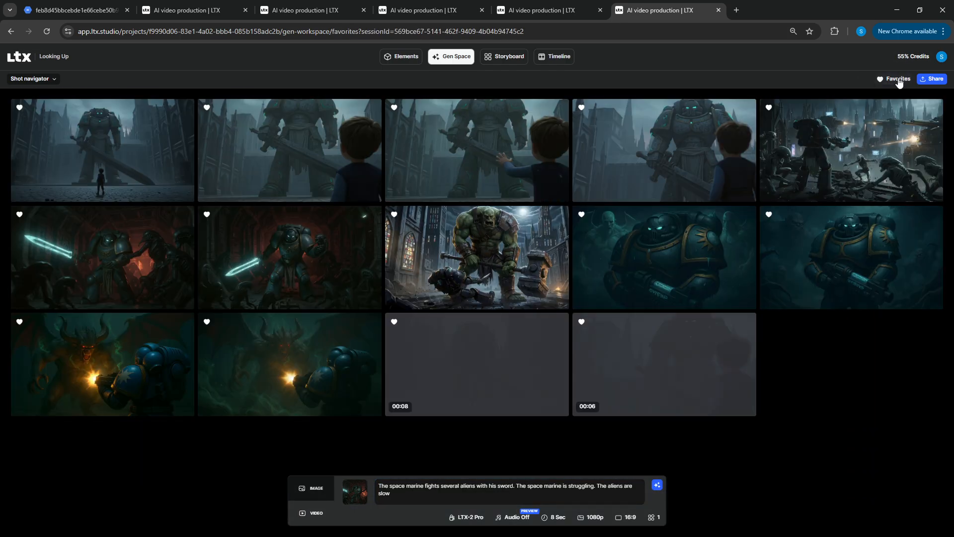
pyautogui.click(272, 215)
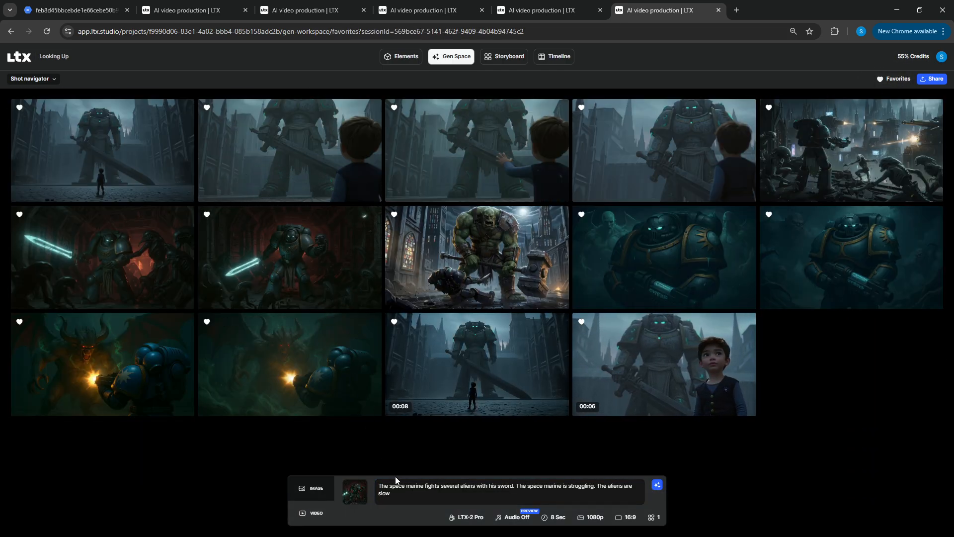
pyautogui.tripleClick(408, 493)
pyautogui.click(402, 495)
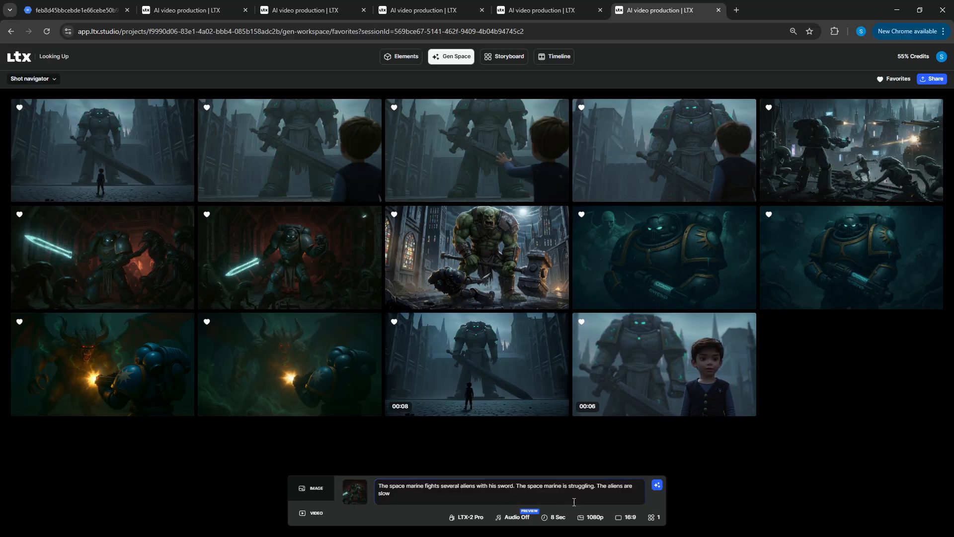
pyautogui.click(657, 486)
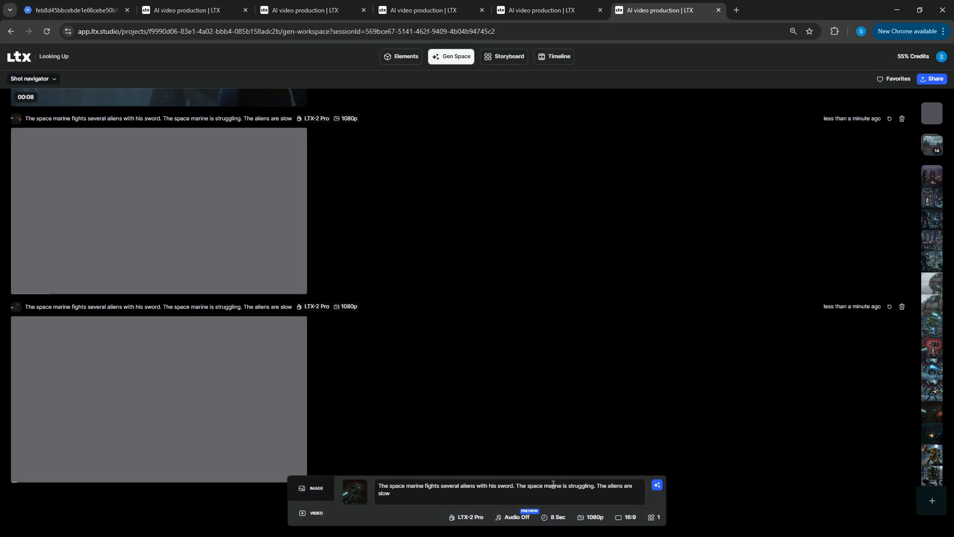
# Step: Review the newest boy-and-statue clip and mark it as a favourite
pyautogui.scroll(6, 439, 425)
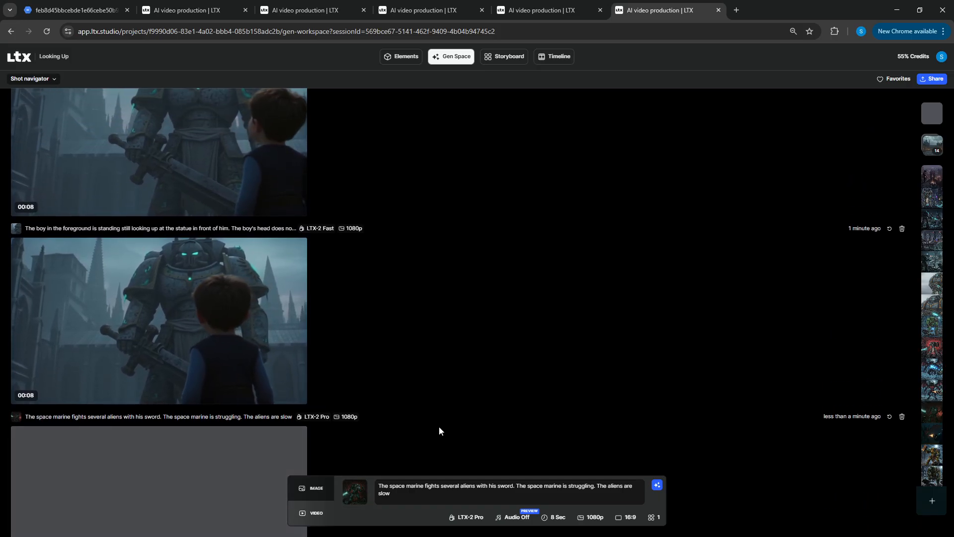
pyautogui.moveTo(178, 328)
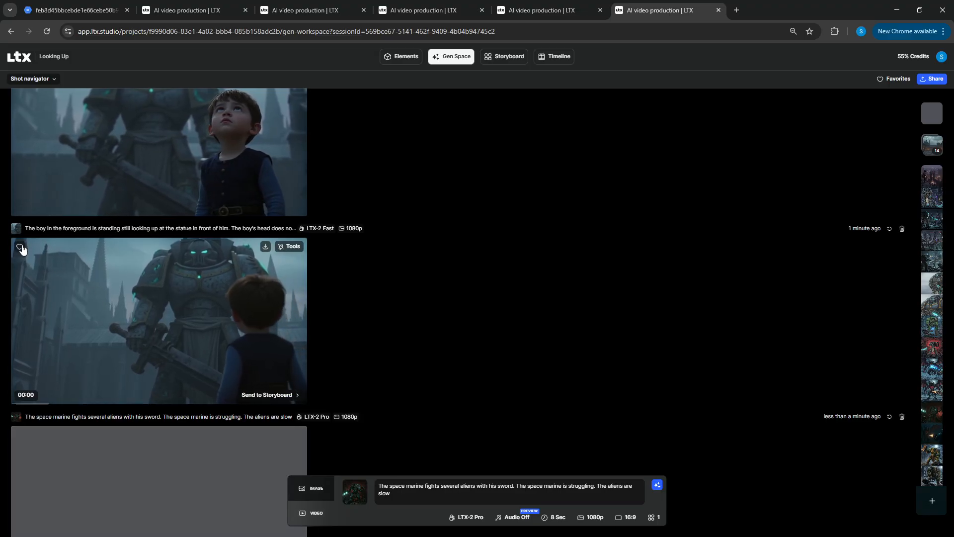
pyautogui.scroll(3, 100, 318)
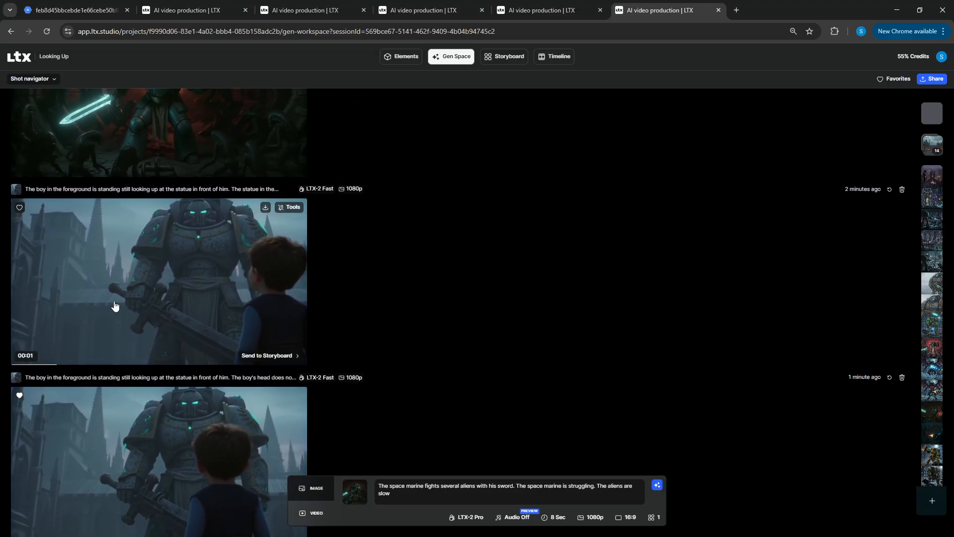
# Step: Permanently delete the previous 8-second boy-and-statue clip and the older 6-second favourite whose prompt mentions the space marine
pyautogui.moveTo(939, 229)
pyautogui.moveTo(78, 207)
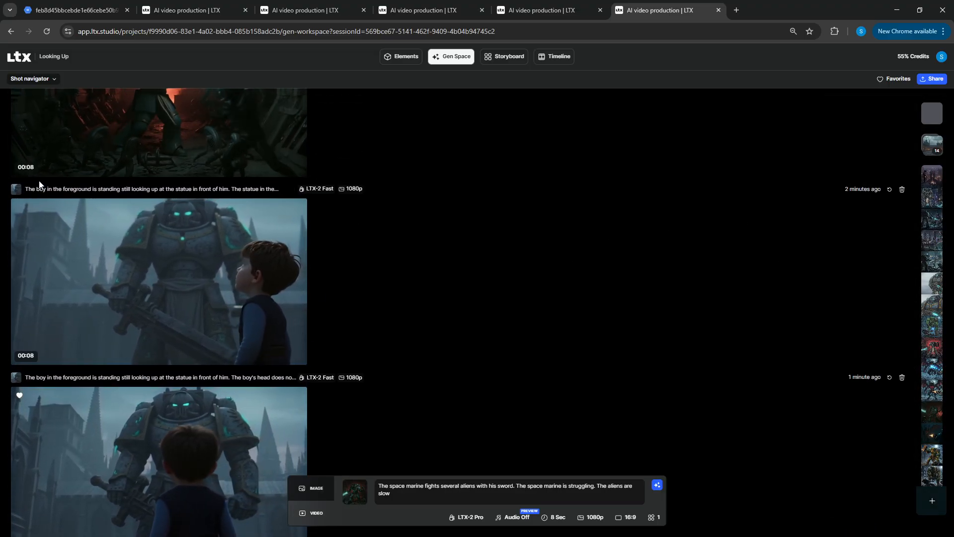
pyautogui.click(902, 191)
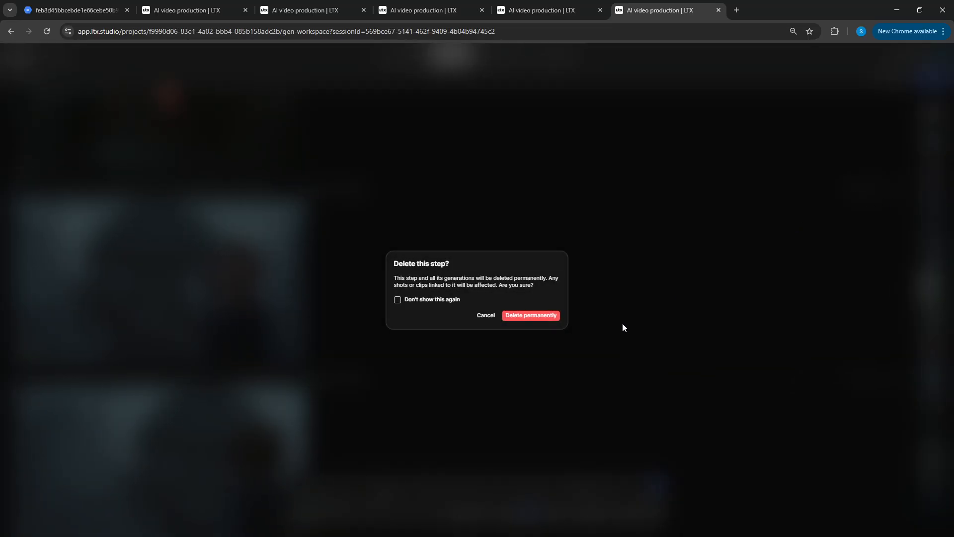
pyautogui.click(531, 315)
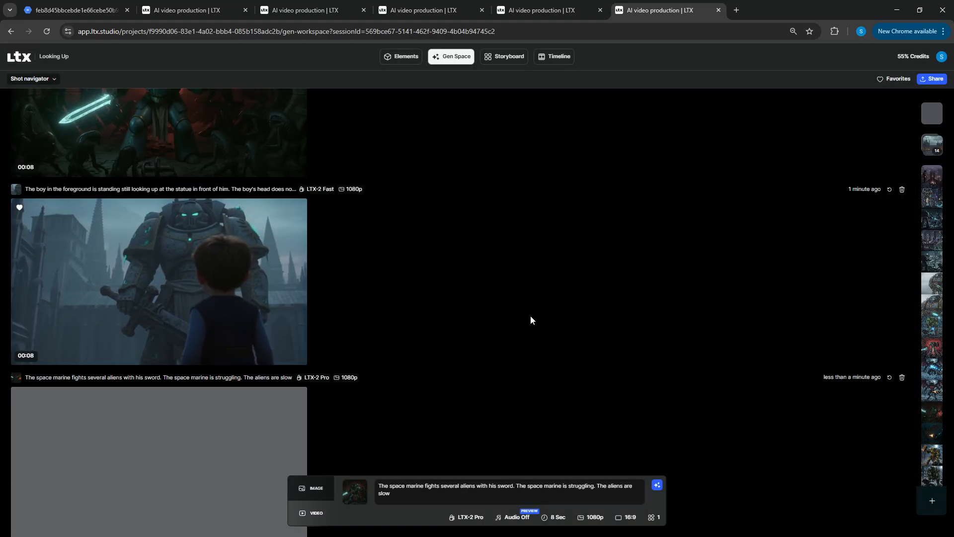
pyautogui.scroll(4, 512, 331)
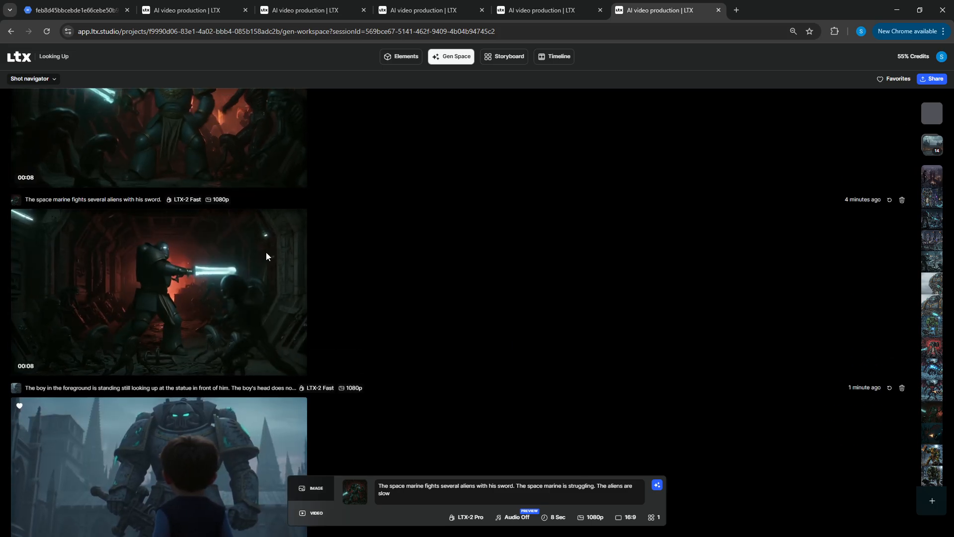
pyautogui.scroll(4, 301, 180)
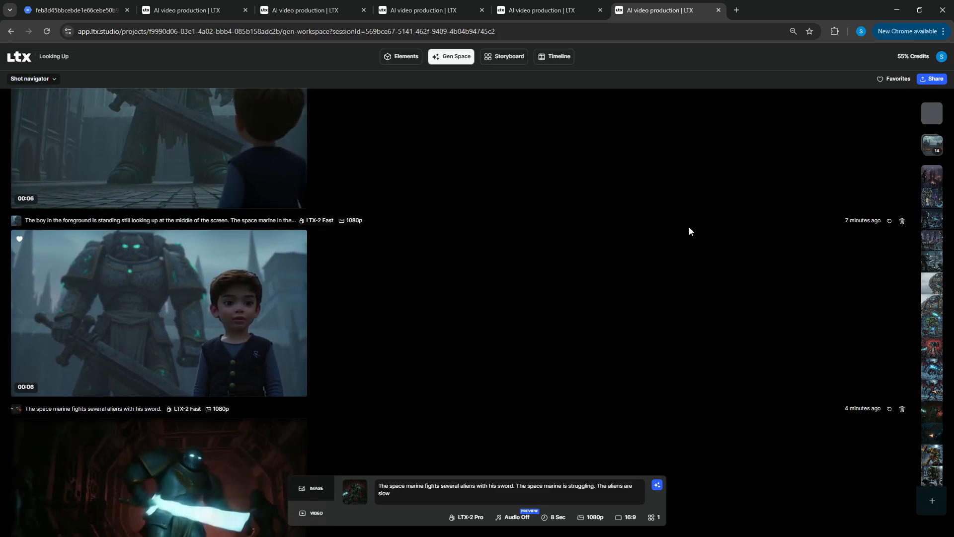
pyautogui.click(902, 221)
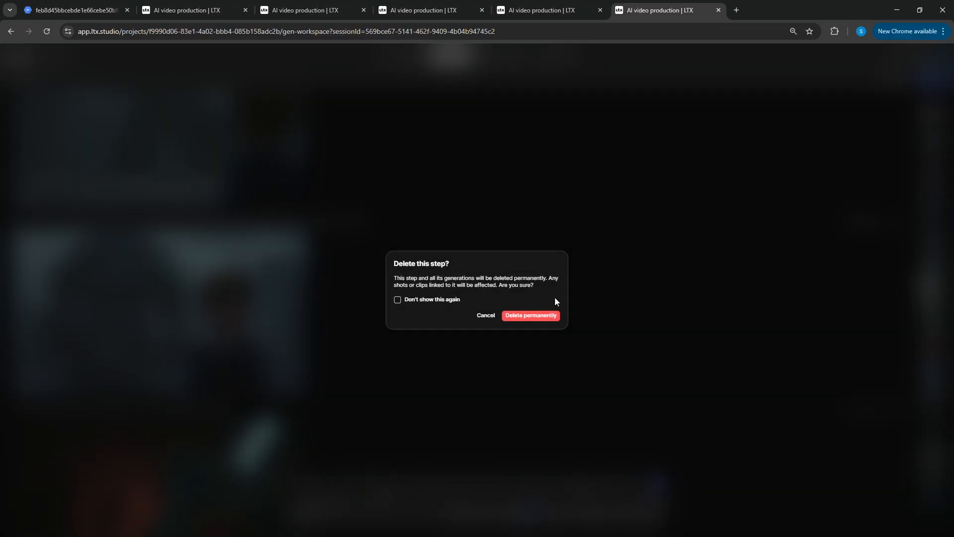
pyautogui.click(519, 316)
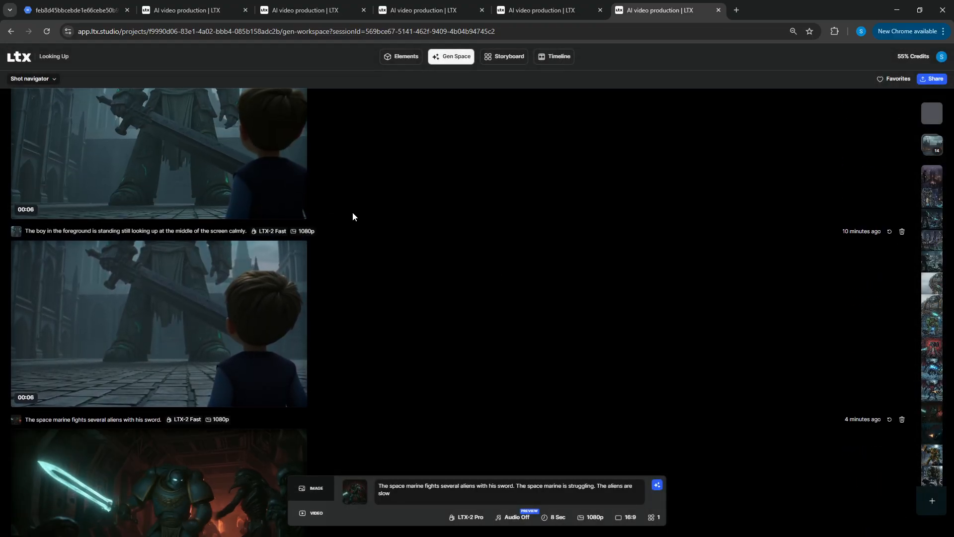
# Step: Compare the favourite images of the boy reaching towards the statue and of the boy with his arm down in full view
pyautogui.moveTo(220, 298)
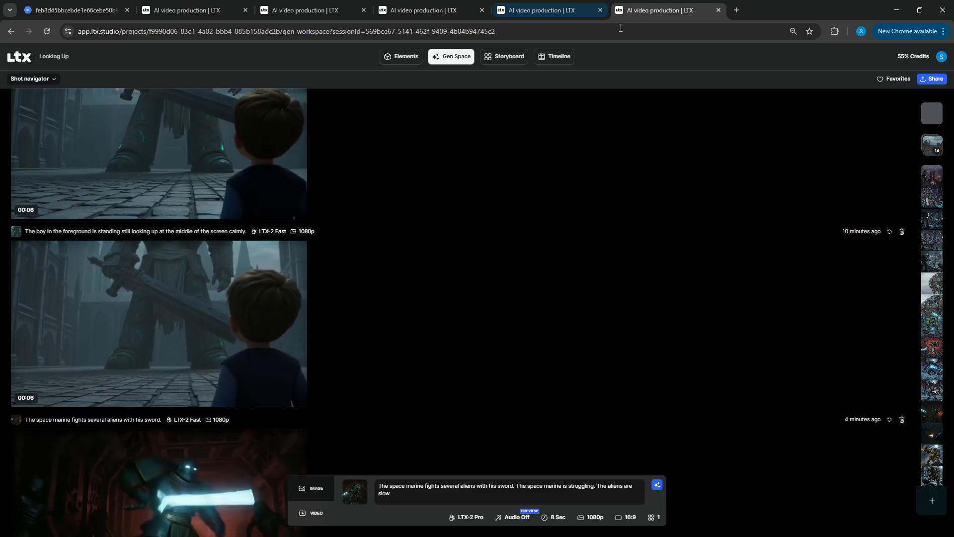
pyautogui.click(894, 79)
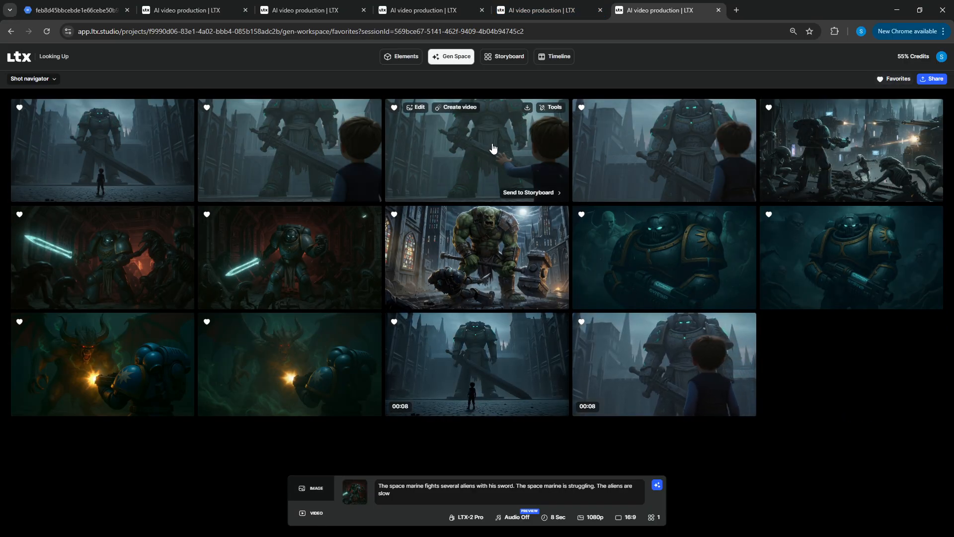
pyautogui.click(493, 148)
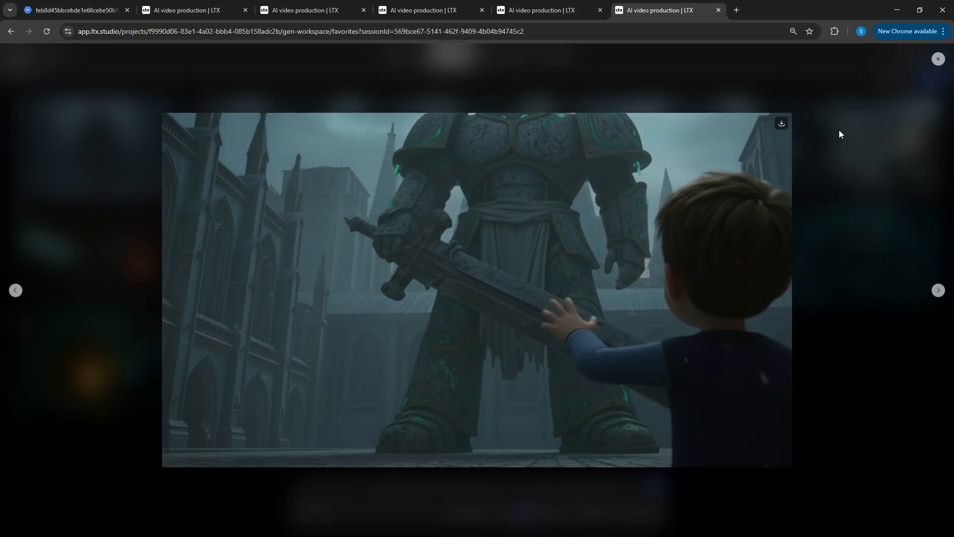
pyautogui.click(936, 60)
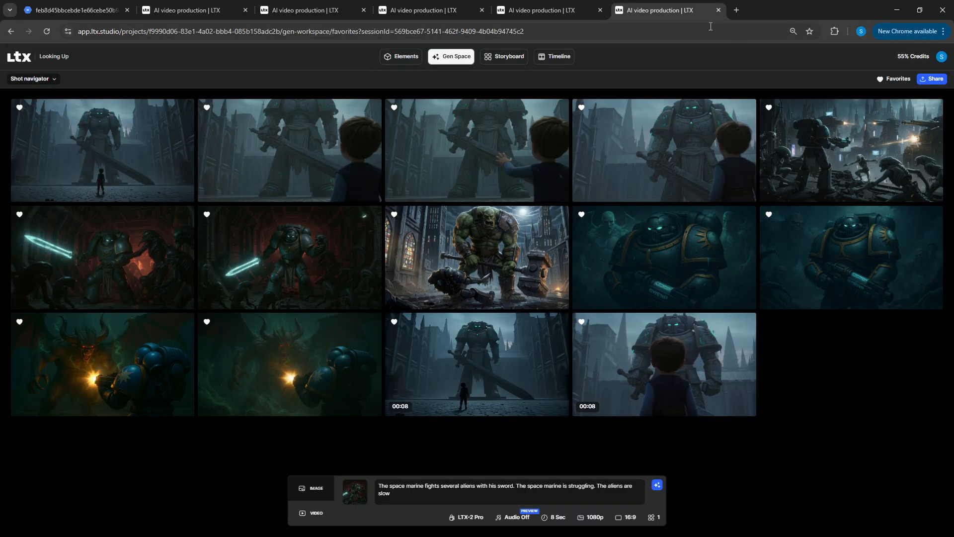
pyautogui.click(282, 145)
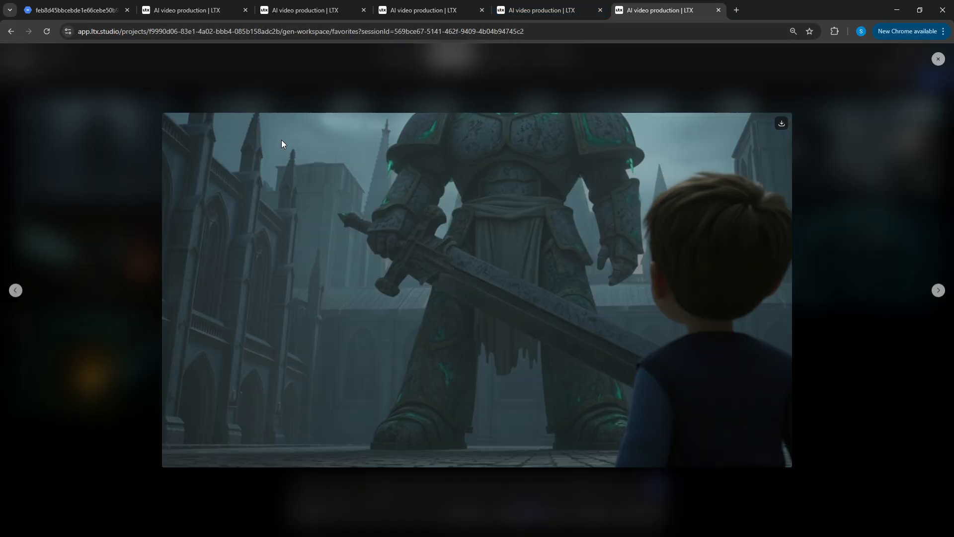
pyautogui.click(919, 64)
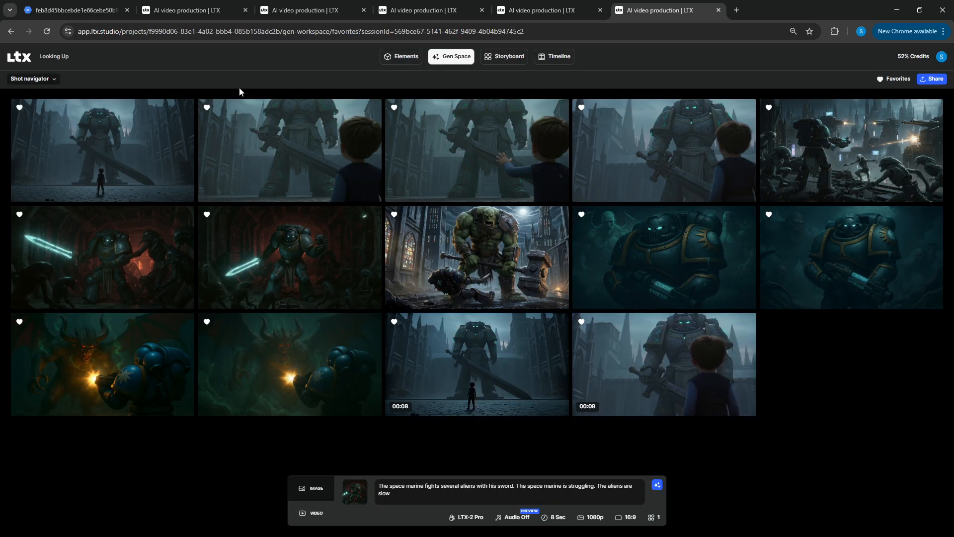
# Step: Use the image of the boy with his arm down as video source, with the boy-and-statue prompt ending "The statue in the middleground is not moving."
pyautogui.click(251, 110)
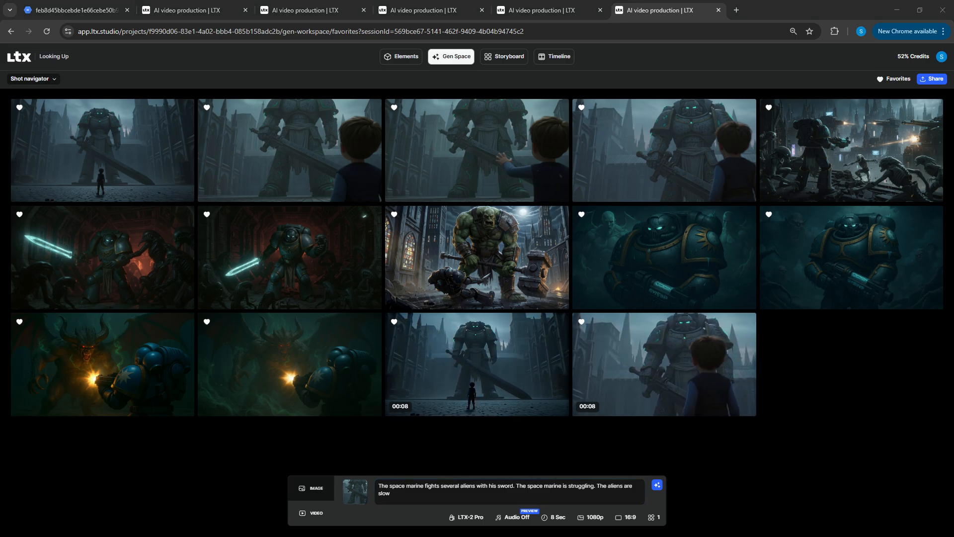
pyautogui.click(555, 483)
pyautogui.hotkey('ctrl', 'a')
pyautogui.write("The boy in the foreground is standing still looking up at the statue in front of him. The boy's head does not move. The statue in the middleground is not moving.")
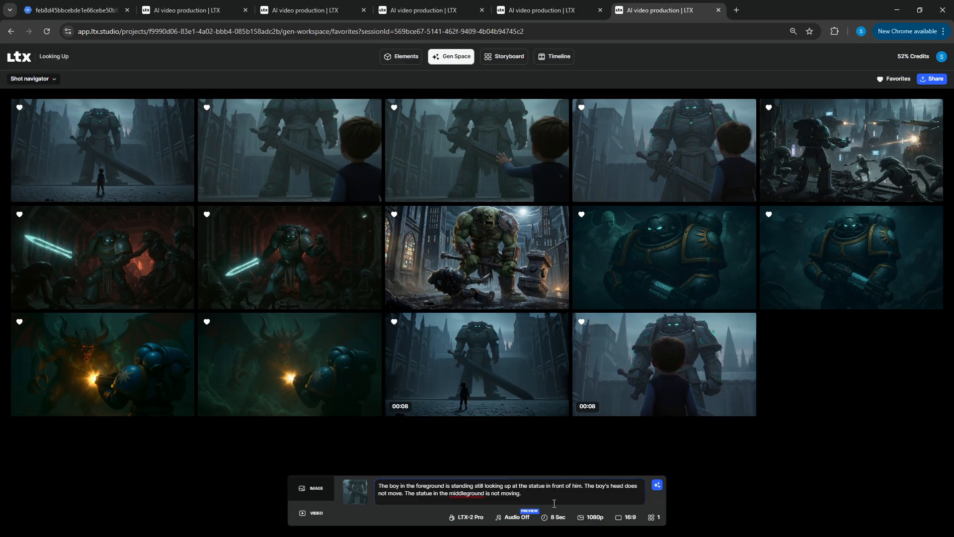
# Step: Switch the model to LTX-2 Fast and generate the boy-and-statue video
pyautogui.click(472, 519)
pyautogui.click(500, 374)
pyautogui.click(656, 486)
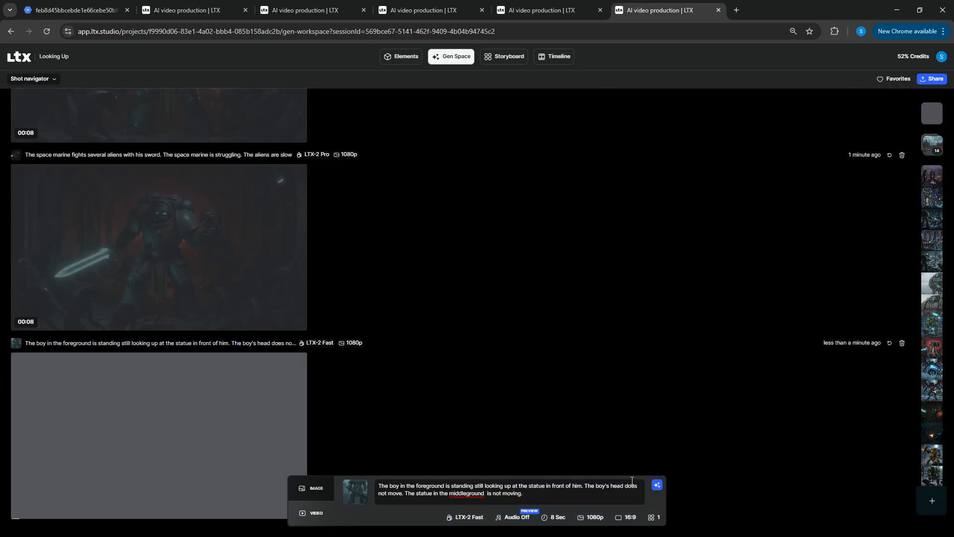
# Step: Preview the LTX-2 Pro clip of the space marine with his sword raised and mark it as a favourite
pyautogui.scroll(4, 392, 352)
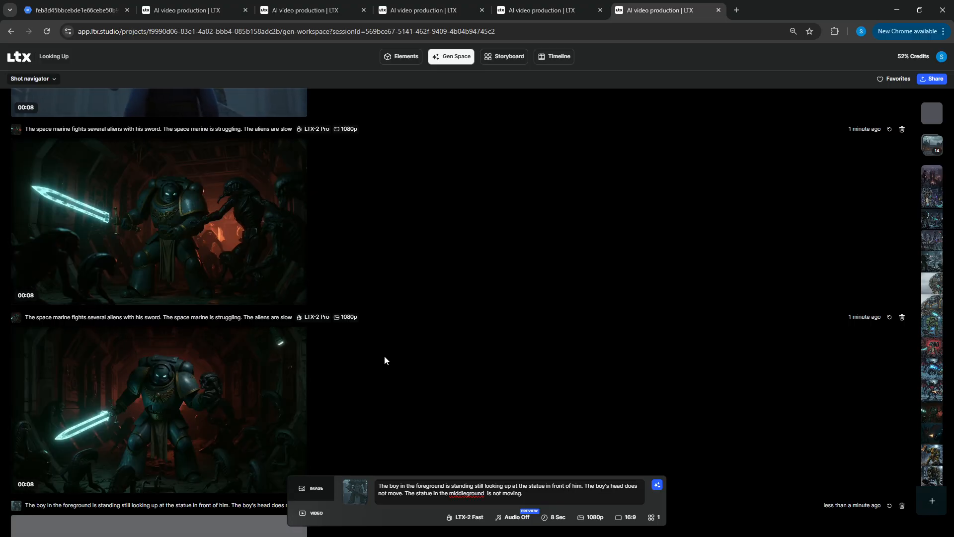
pyautogui.click(153, 185)
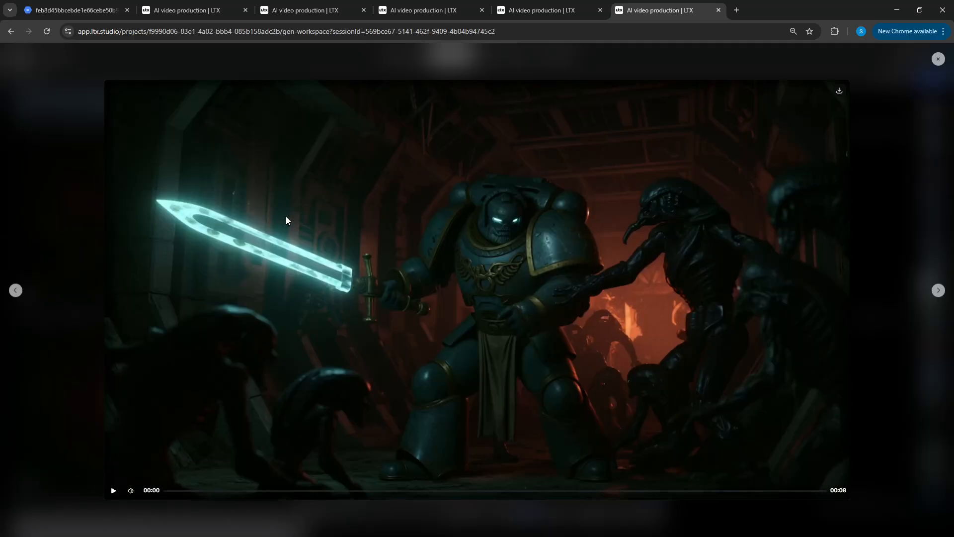
pyautogui.click(917, 219)
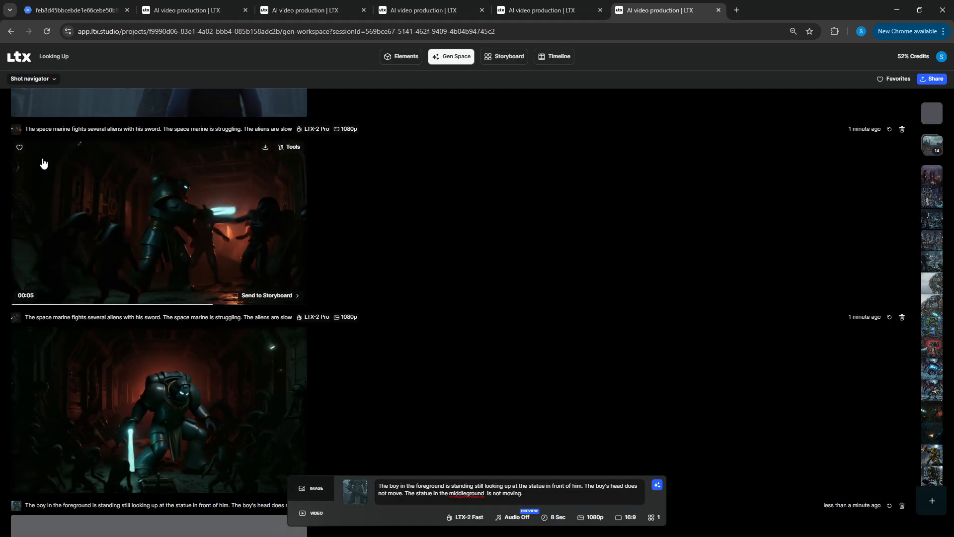
pyautogui.click(19, 147)
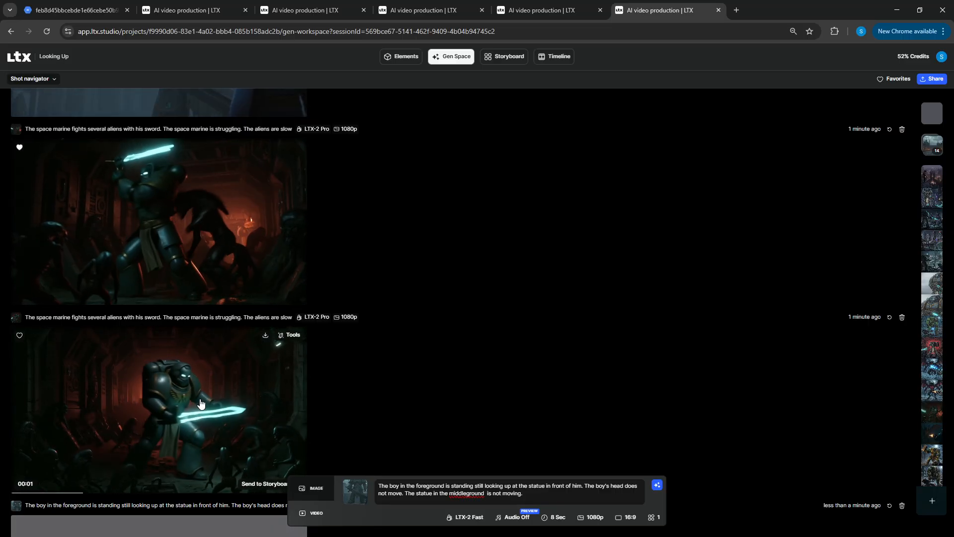
# Step: Preview the LTX-2 Pro clip that starts with the space marine's sword lowered and add it to the favourites
pyautogui.click(152, 390)
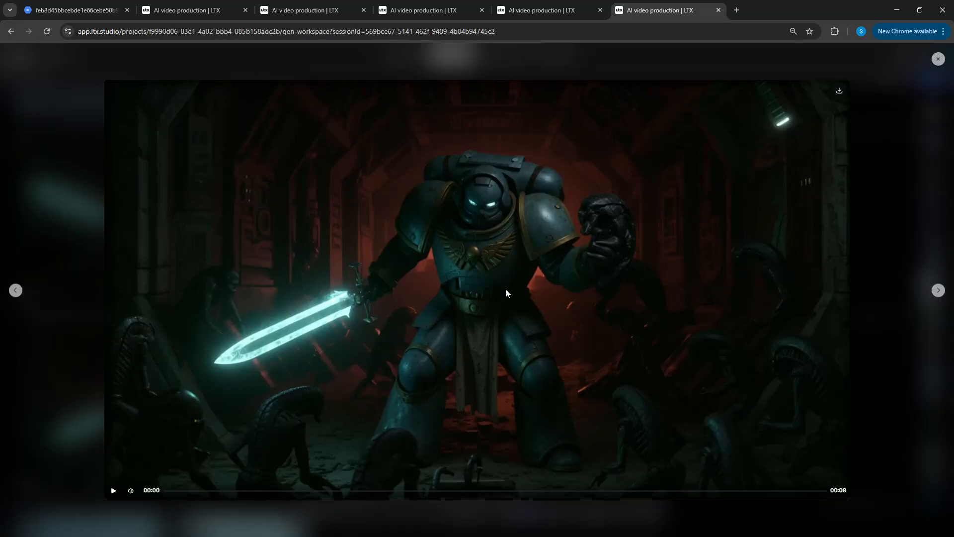
pyautogui.click(912, 188)
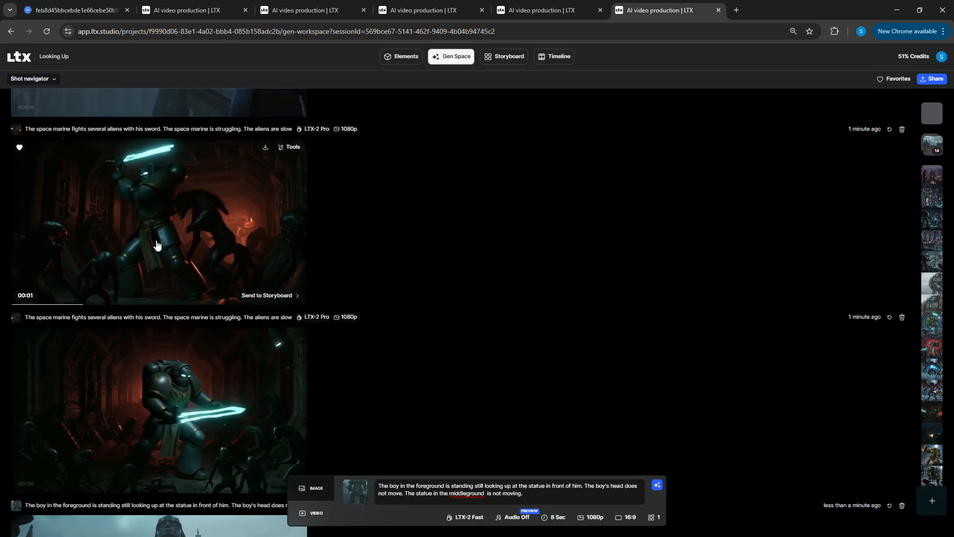
pyautogui.click(21, 336)
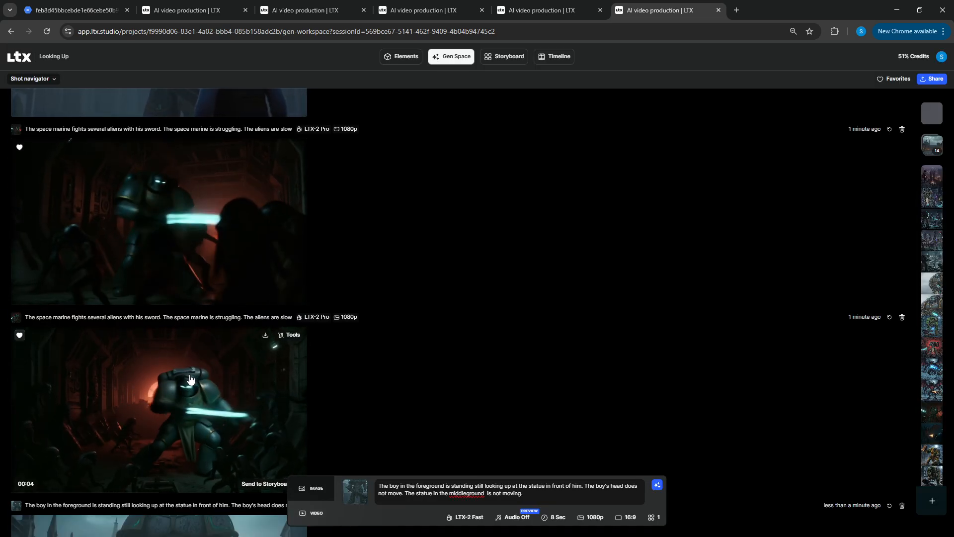
# Step: Play the newly generated LTX-2 Fast clip of the boy and the statue in full view to check the motion
pyautogui.scroll(-3, 238, 362)
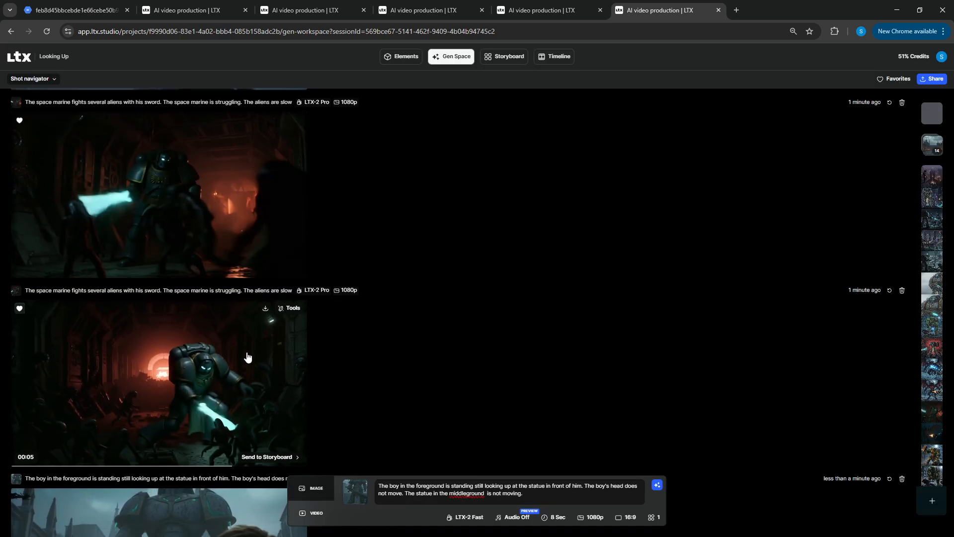
pyautogui.moveTo(240, 353)
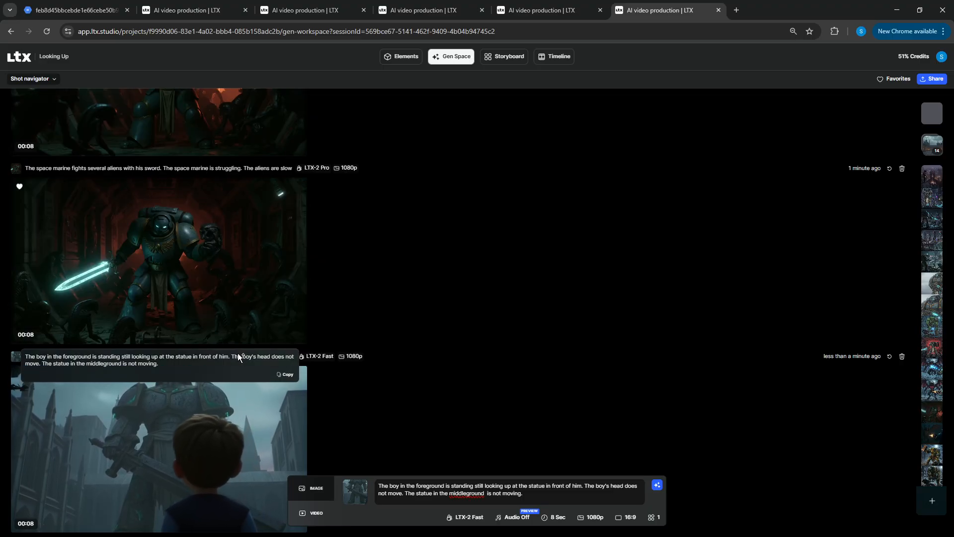
pyautogui.scroll(-1, 237, 353)
pyautogui.scroll(-1, 236, 353)
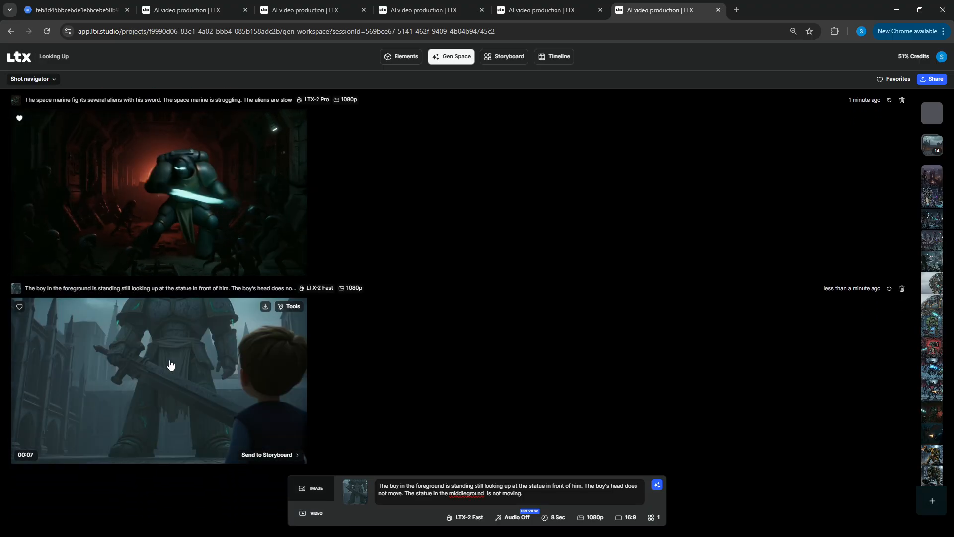
pyautogui.click(170, 365)
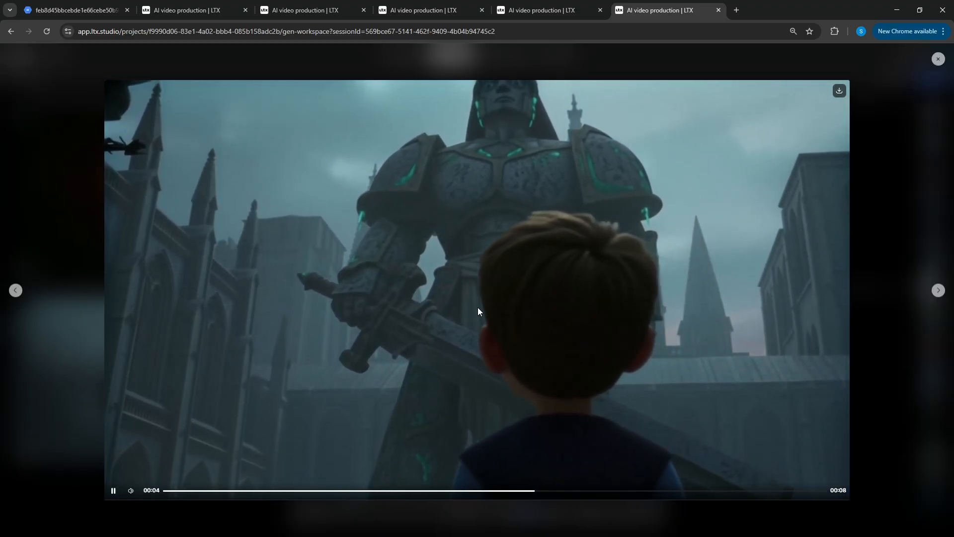
pyautogui.click(875, 230)
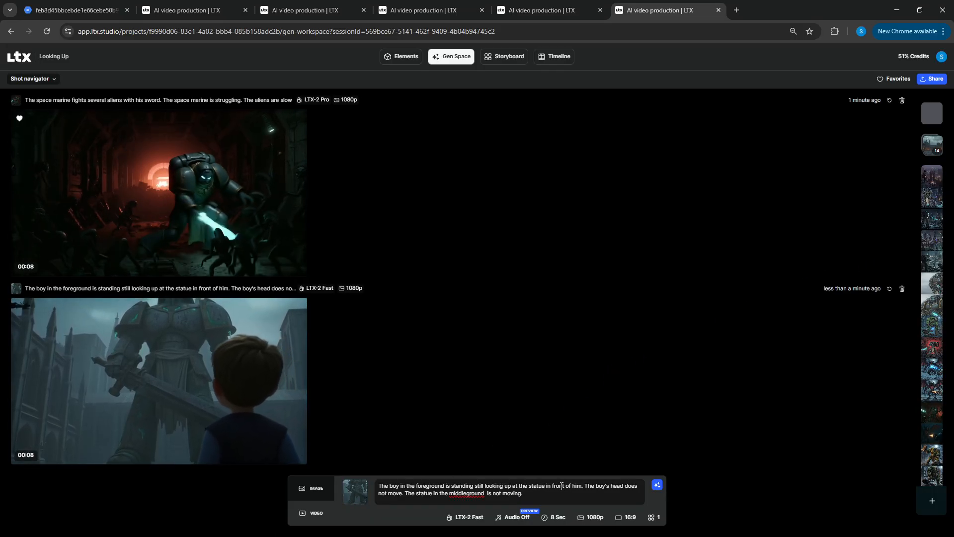
# Step: Change the prompt so the boy is "looking straight in front of him" and generate the LTX-2 Fast video
pyautogui.moveTo(581, 486); pyautogui.dragTo(562, 485)
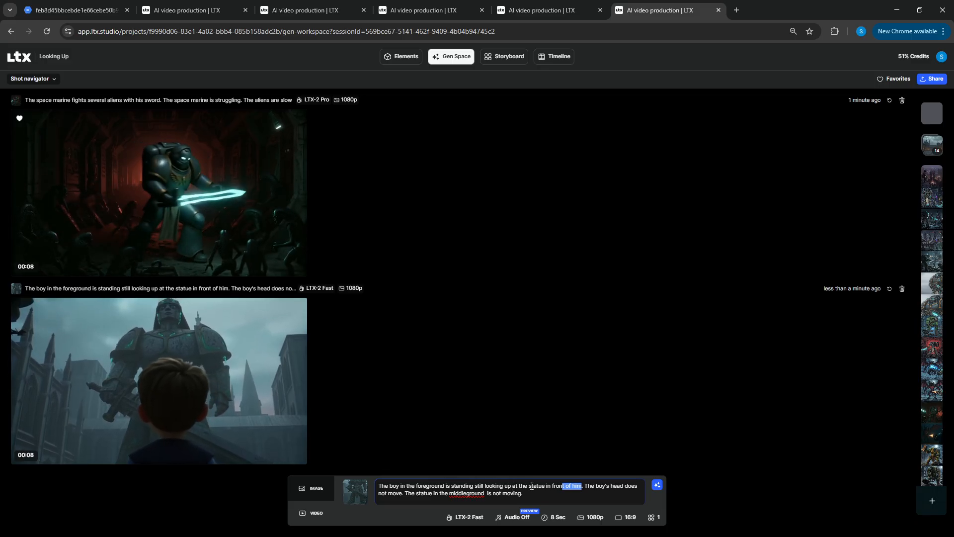
pyautogui.keyDown('shift'); pyautogui.click(504, 485); pyautogui.keyUp('shift')
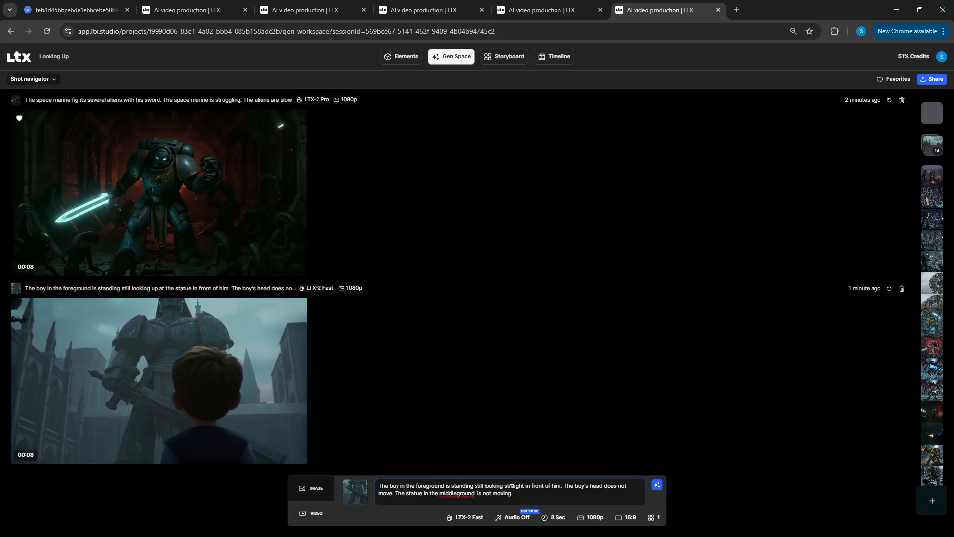
pyautogui.hotkey('ctrl', 'a')
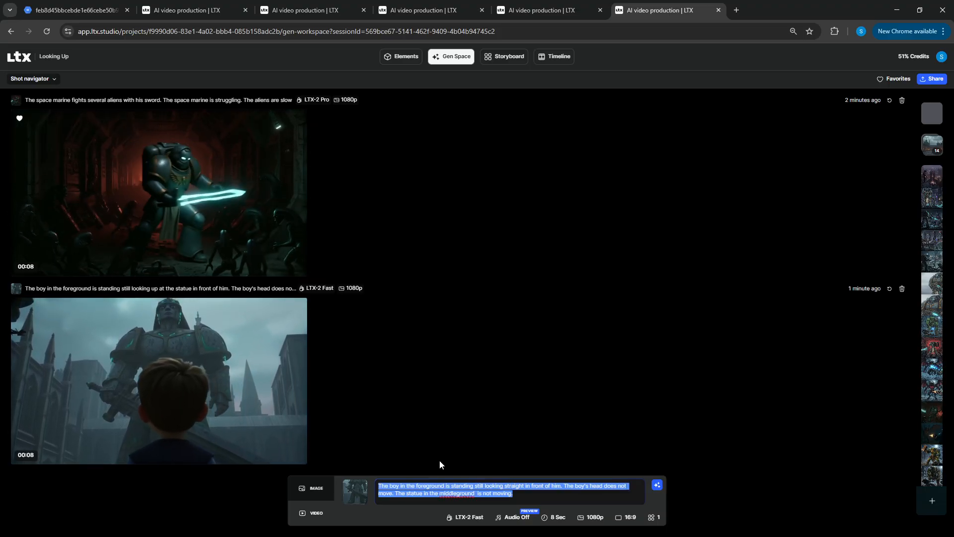
pyautogui.click(498, 495)
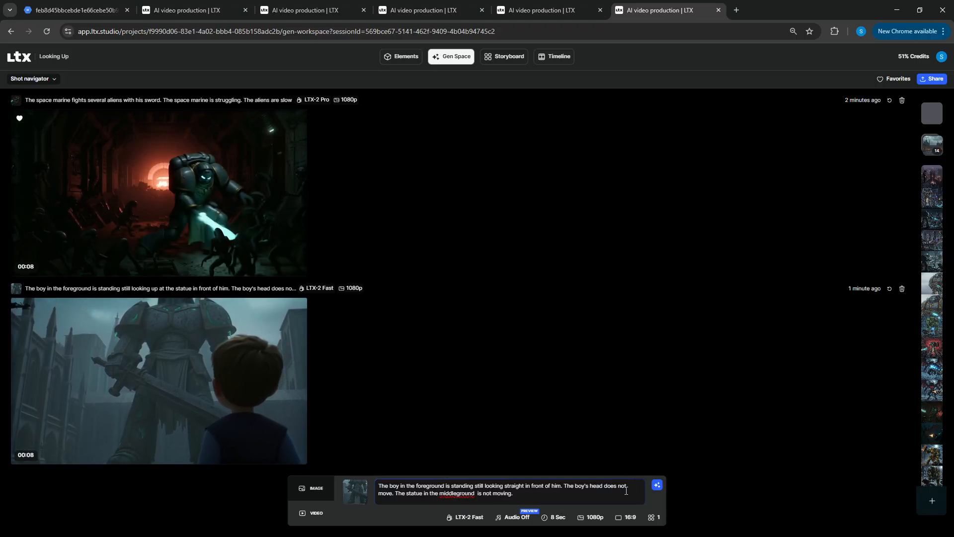
pyautogui.click(656, 484)
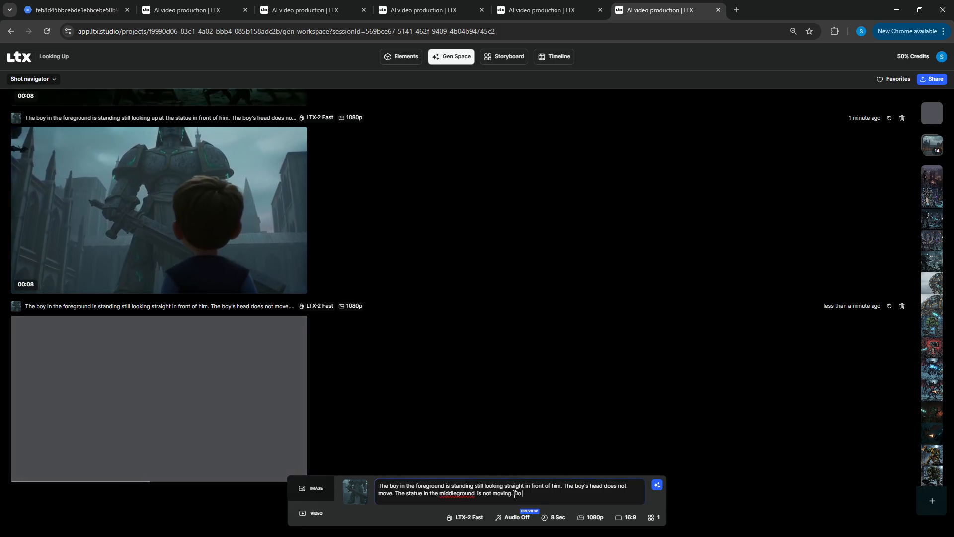
# Step: Add "Do not move the camera." to the end of the boy-and-statue prompt and generate another video
pyautogui.write('amera.')
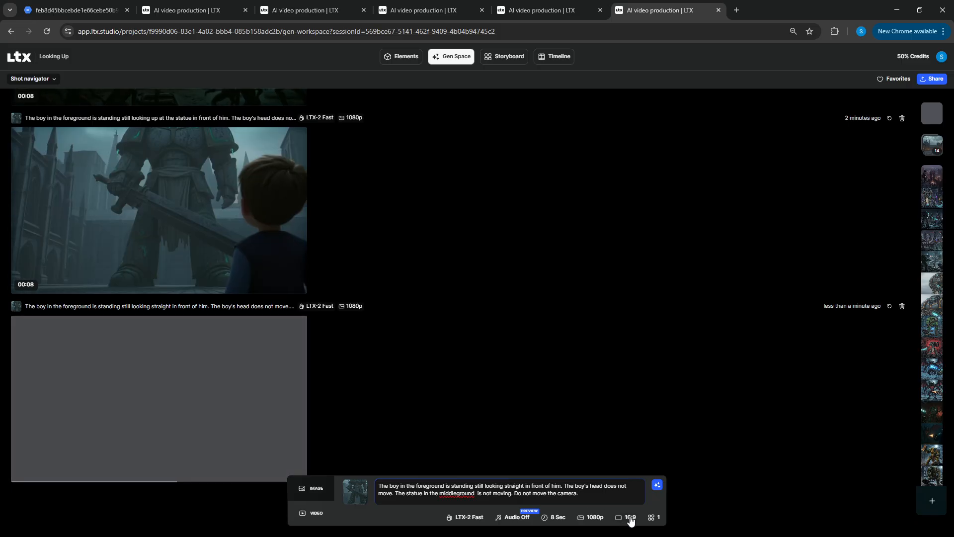
pyautogui.click(657, 485)
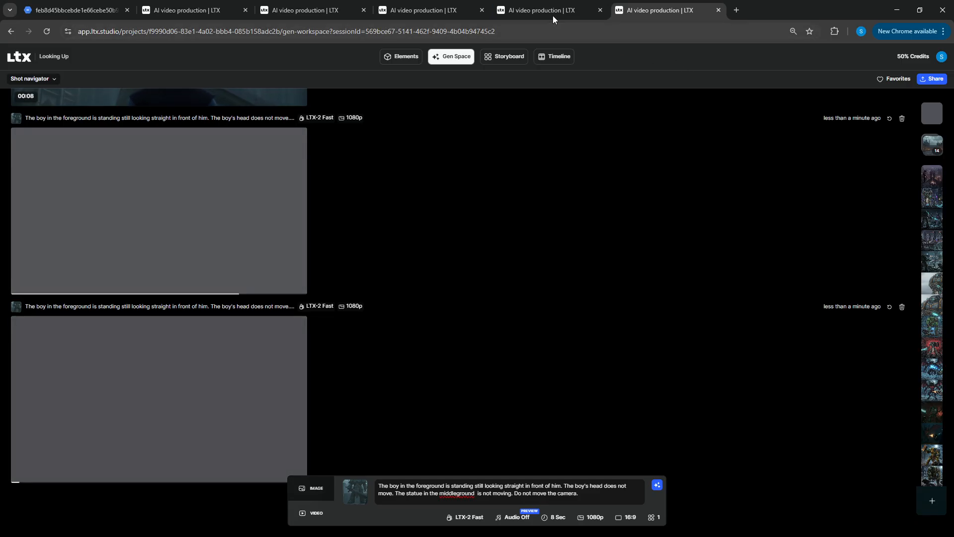
# Step: Open the favourites, view the orc-with-hammer image in full size, and load it as the source image for a video
pyautogui.click(896, 79)
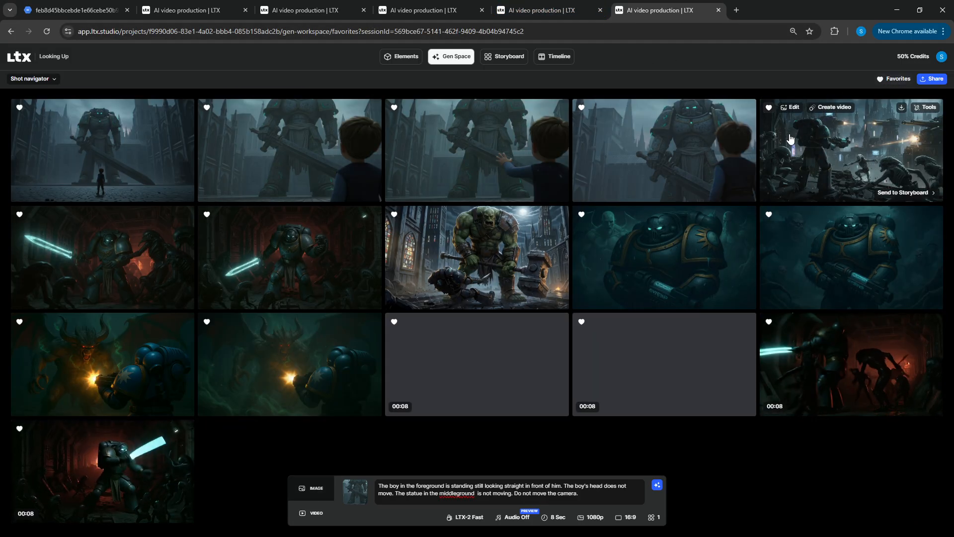
pyautogui.moveTo(503, 283)
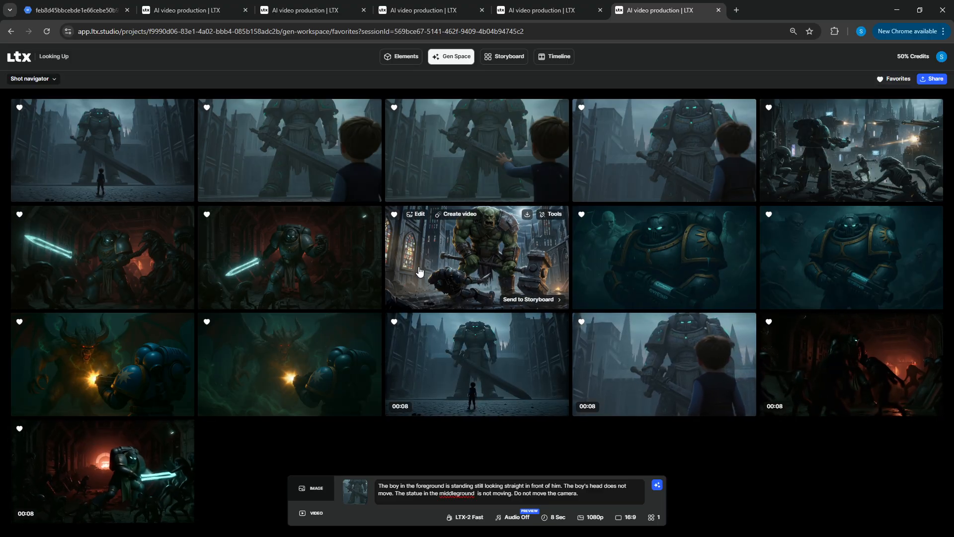
pyautogui.click(463, 260)
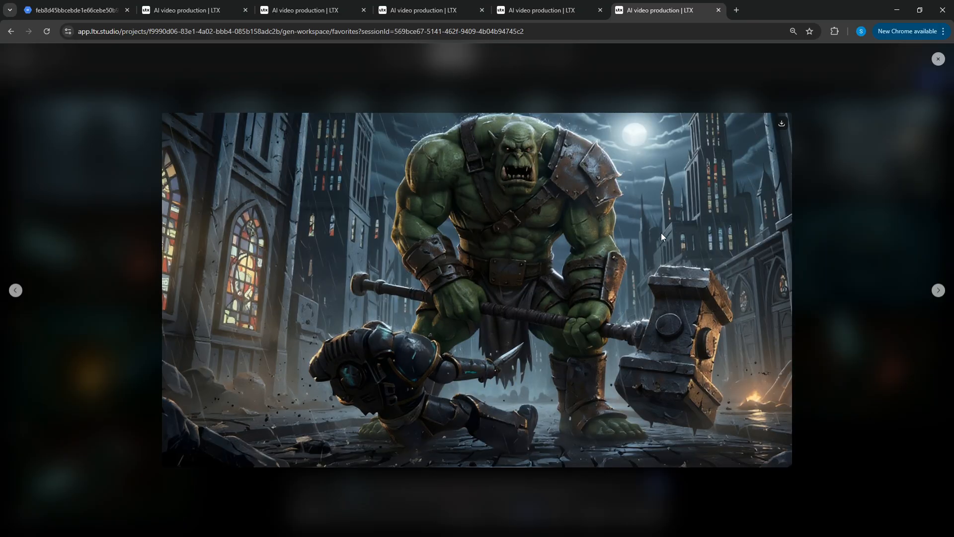
pyautogui.click(805, 160)
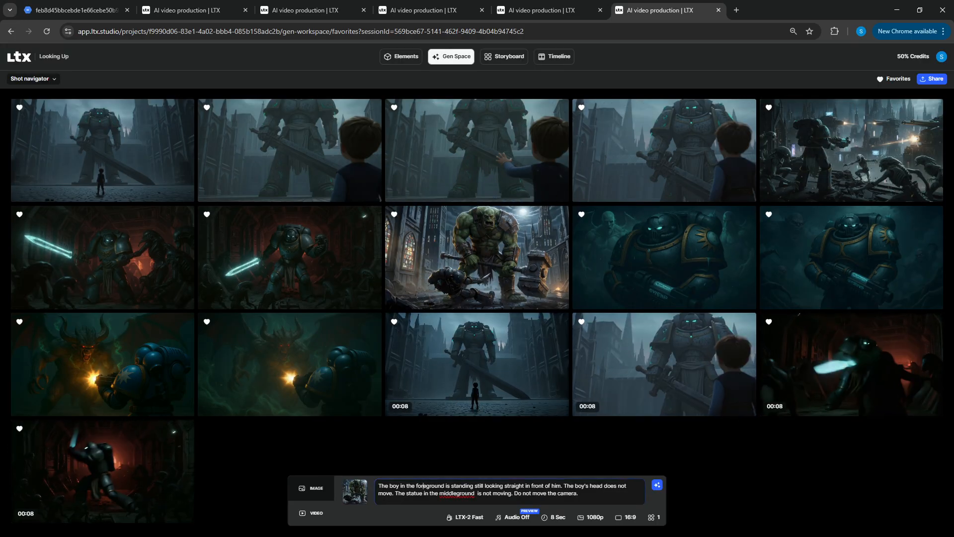
pyautogui.hotkey('ctrl', 'a')
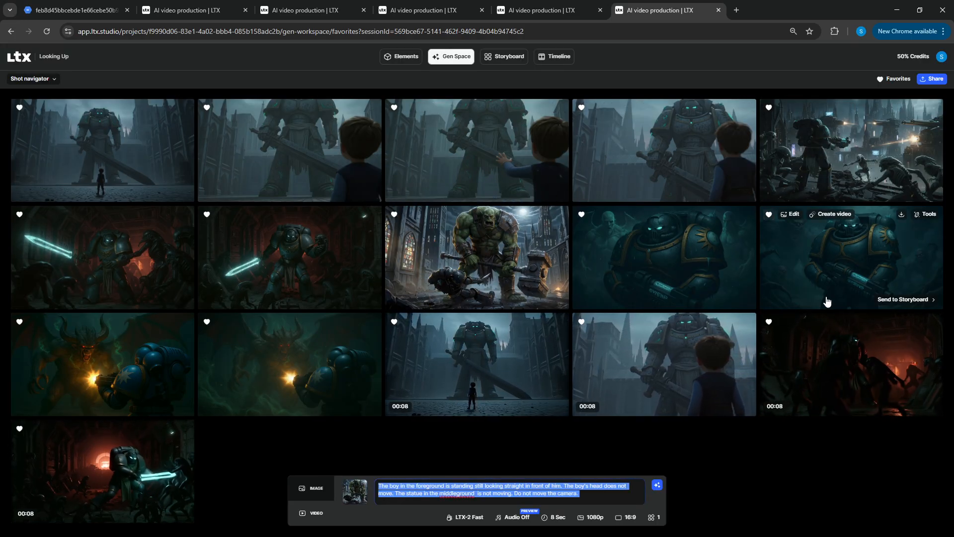
pyautogui.hotkey('ctrl', 'v')
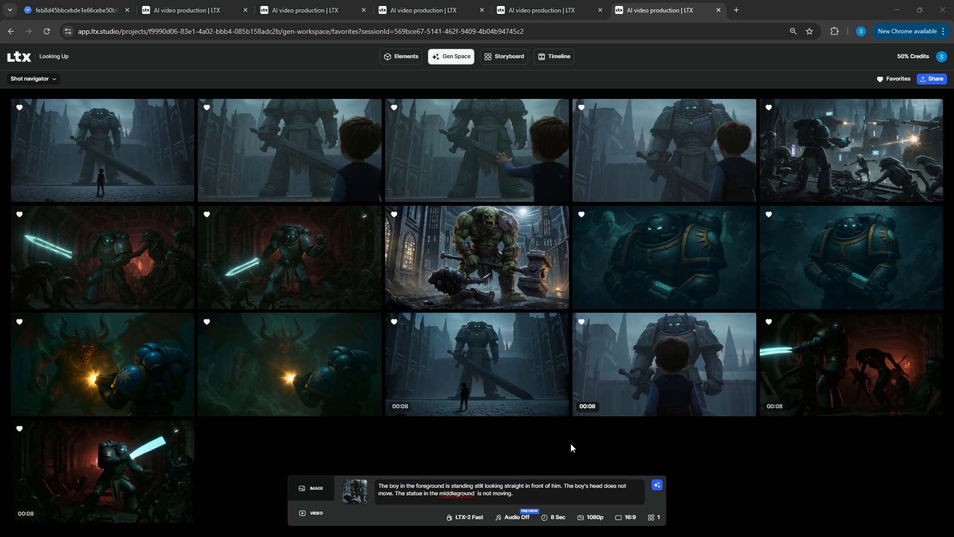
pyautogui.tripleClick(492, 483)
pyautogui.write('The space marine is fighting ao')
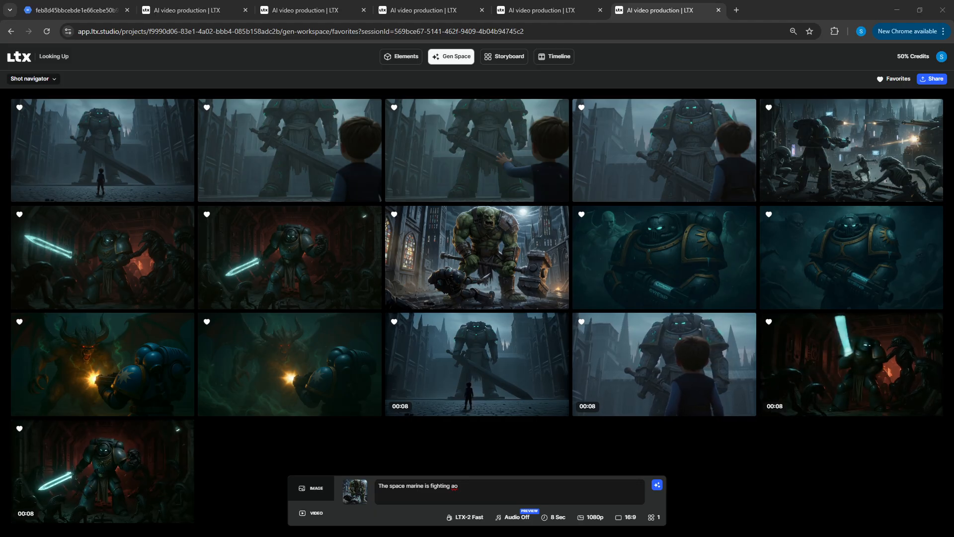
# Step: Generate a video with "The space marine is on the floor trying to fight an orc who has a giant hammer. The orc wants to smash the space marine with the hammer."
pyautogui.tripleClick(465, 492)
pyautogui.hotkey('ctrl', 'v')
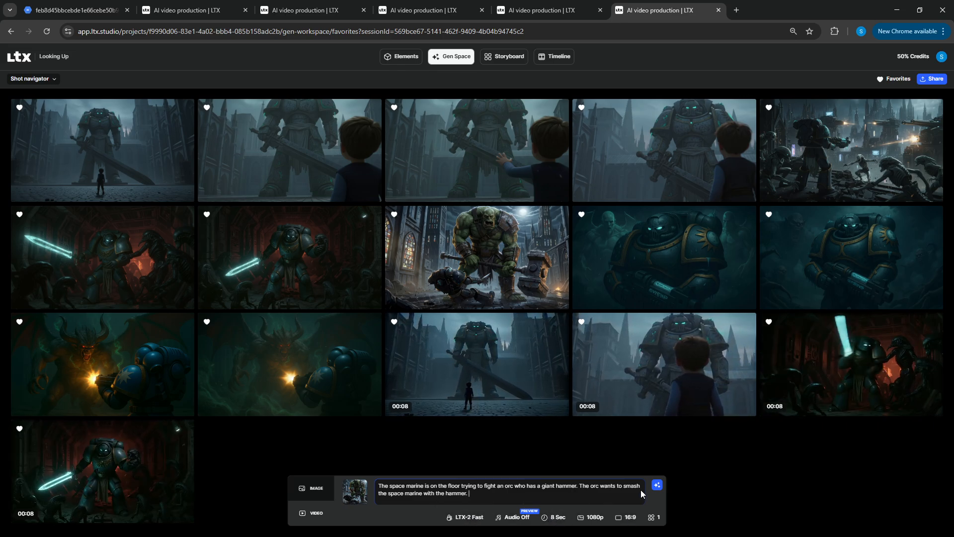
pyautogui.click(658, 487)
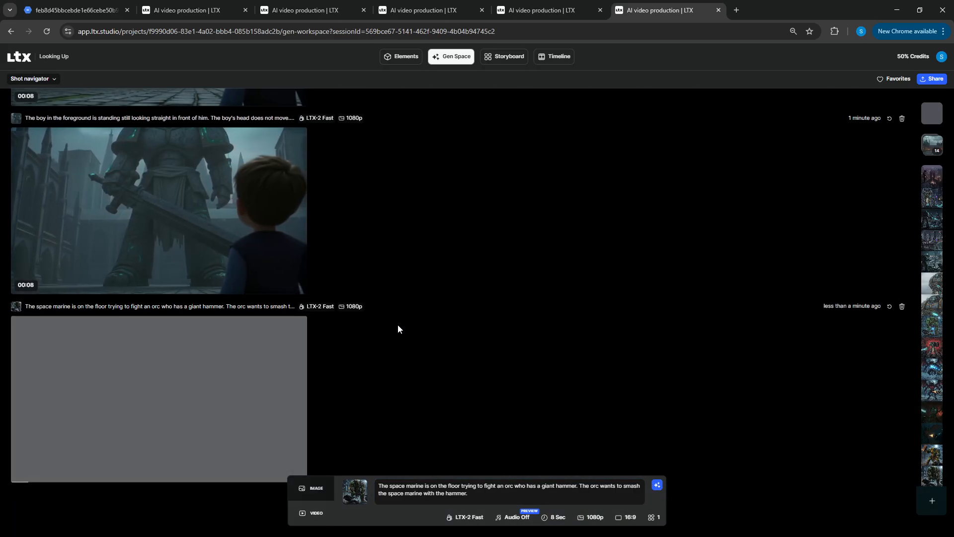
# Step: Preview the new boy-and-statue clips and favourite the "looking straight" take made without the camera instruction
pyautogui.scroll(2, 397, 328)
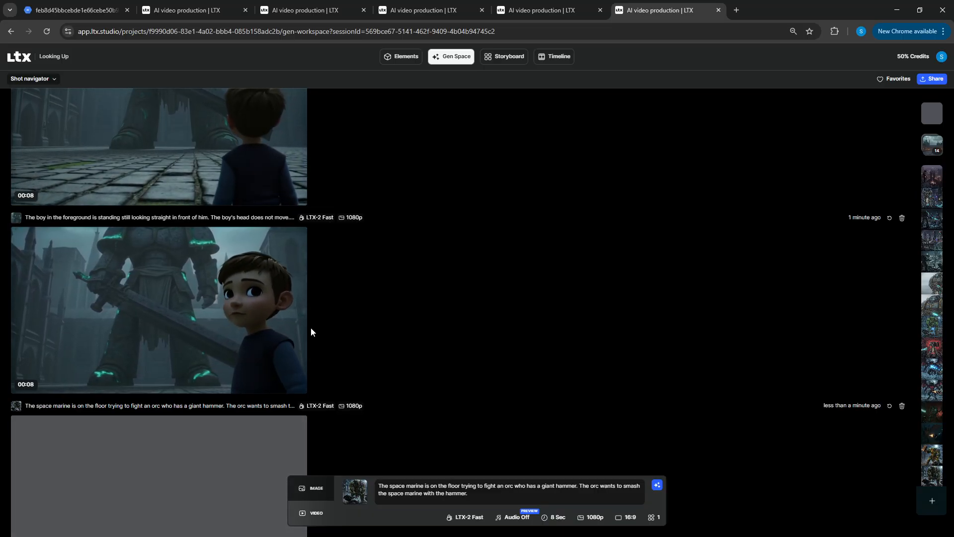
pyautogui.moveTo(305, 326)
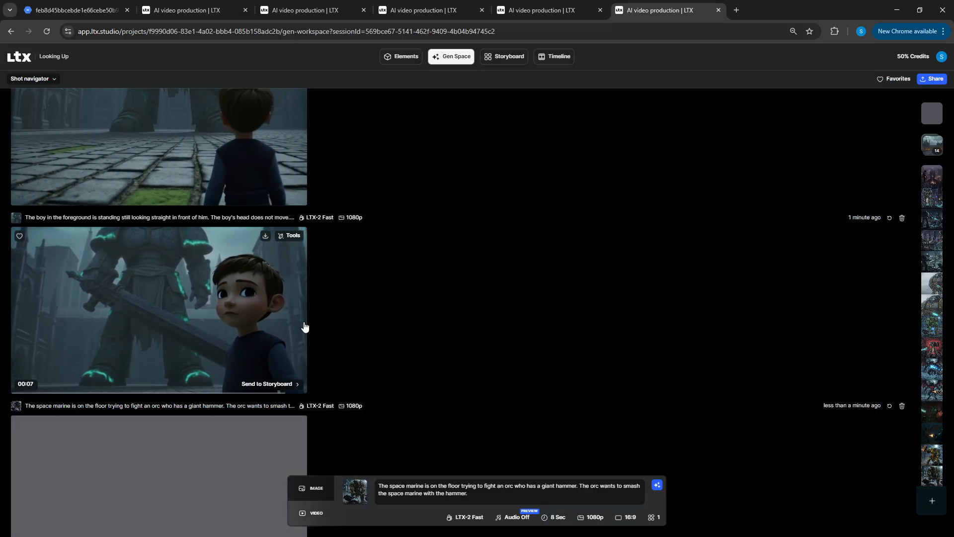
pyautogui.scroll(3, 305, 327)
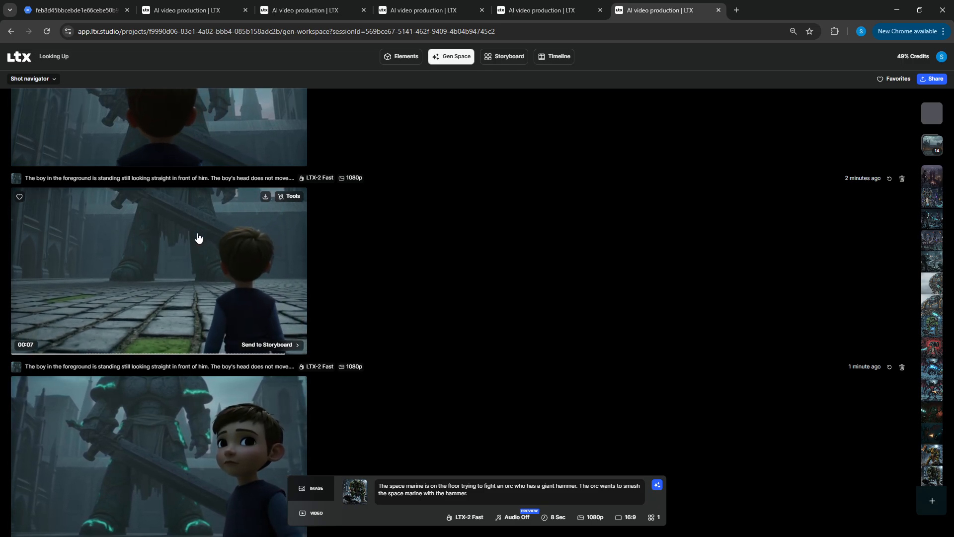
pyautogui.moveTo(900, 198)
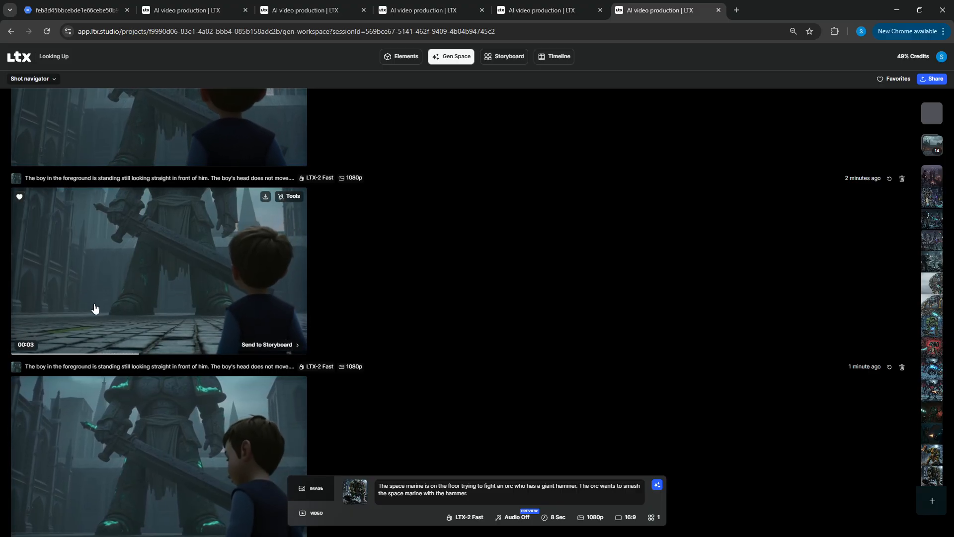
# Step: Play the boy-and-statue clip made with the camera instruction in full view to check the motion
pyautogui.scroll(-2, 95, 308)
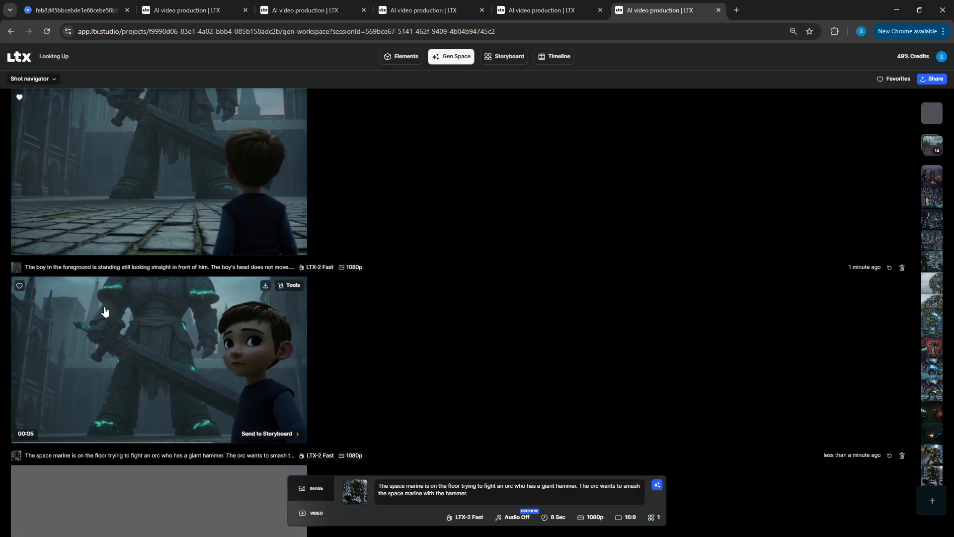
pyautogui.click(196, 307)
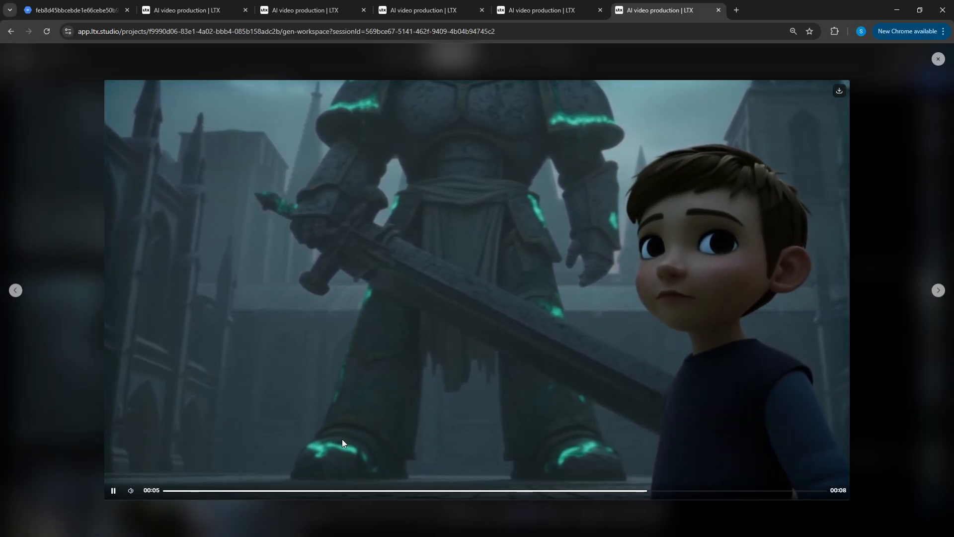
pyautogui.click(900, 183)
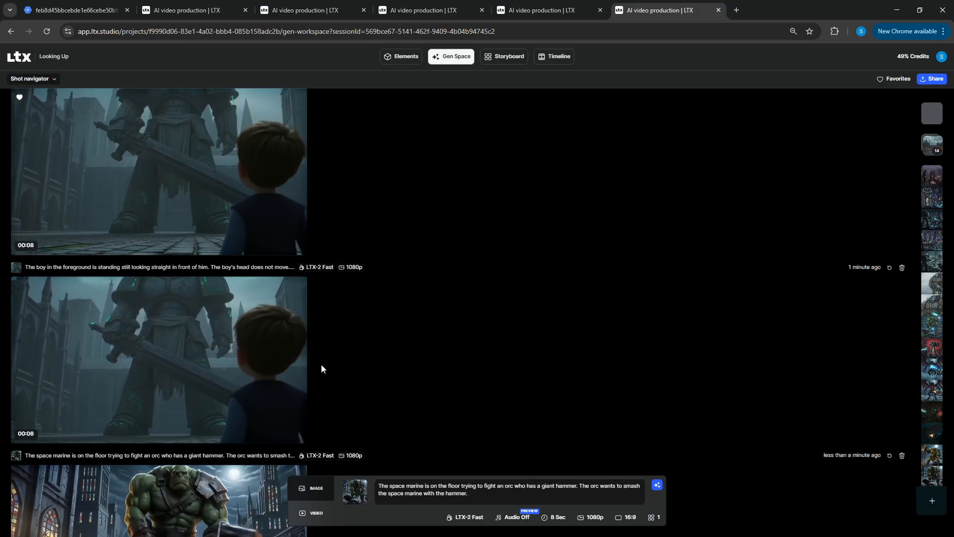
# Step: Play the newly generated orc and space marine clip in full view to check the hammer action
pyautogui.scroll(-3, 406, 313)
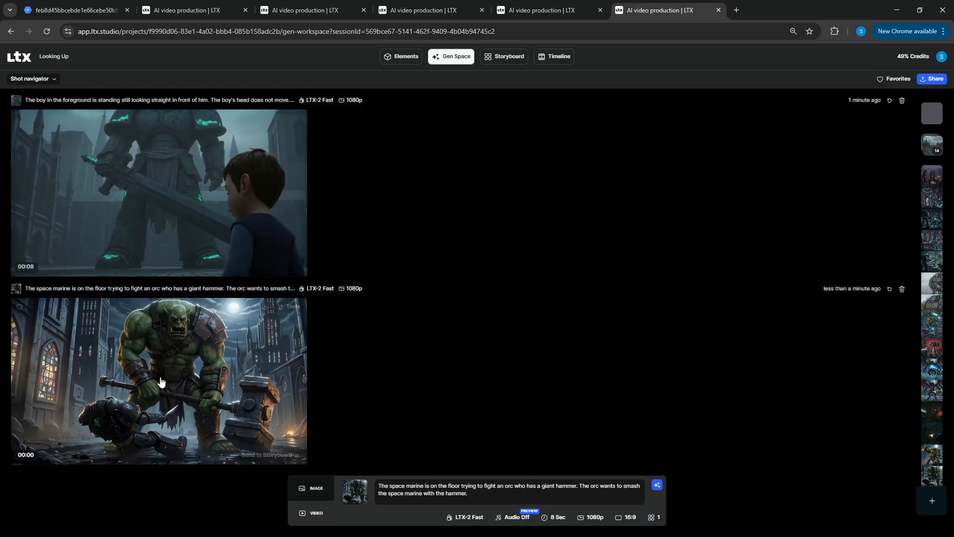
pyautogui.click(162, 371)
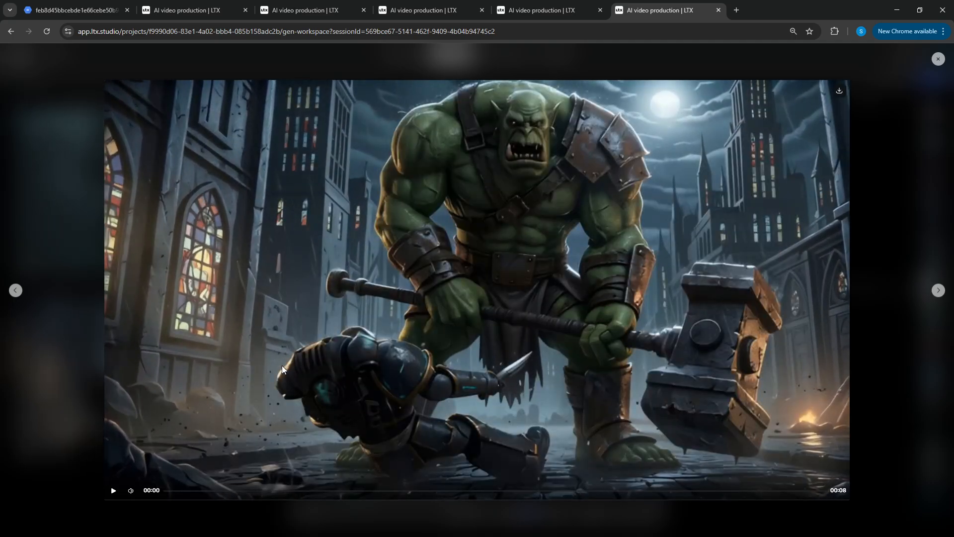
pyautogui.click(571, 257)
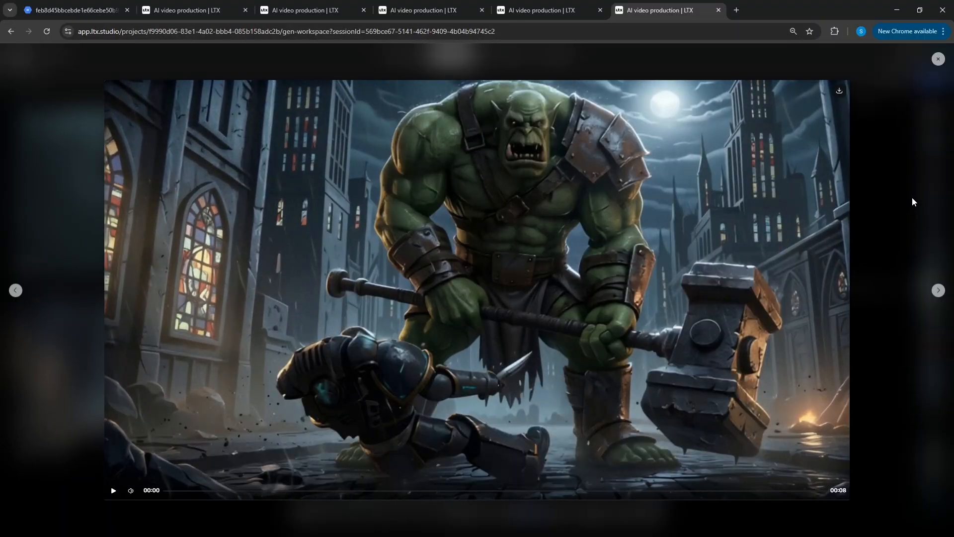
pyautogui.click(911, 201)
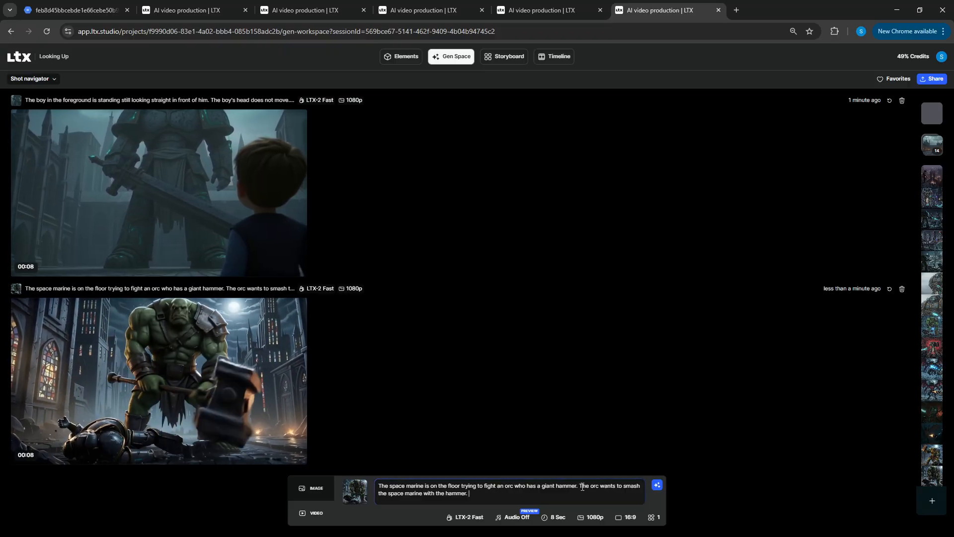
# Step: Replace the prompt's smashing sentence with "The orc raises his hammer high in the air." and generate the video
pyautogui.moveTo(580, 486); pyautogui.dragTo(635, 506)
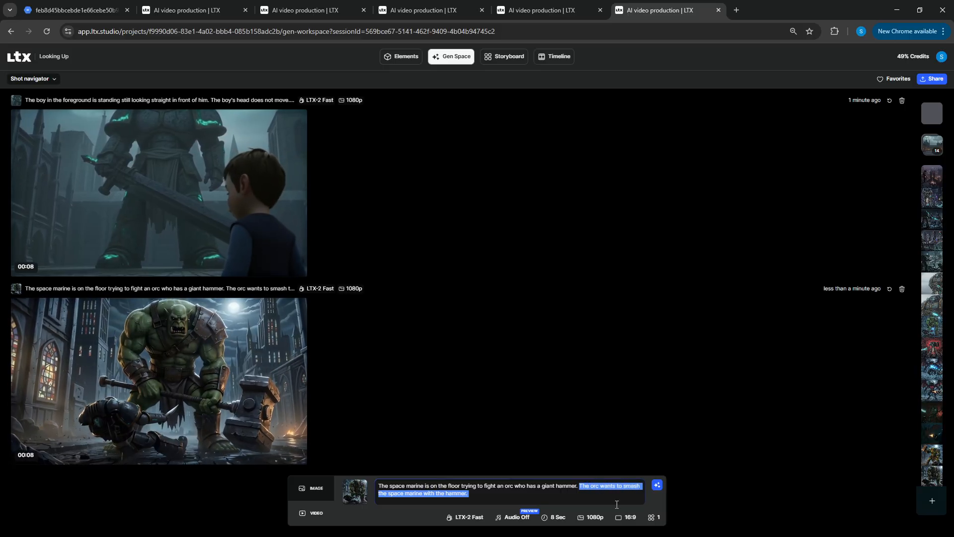
pyautogui.write('rais')
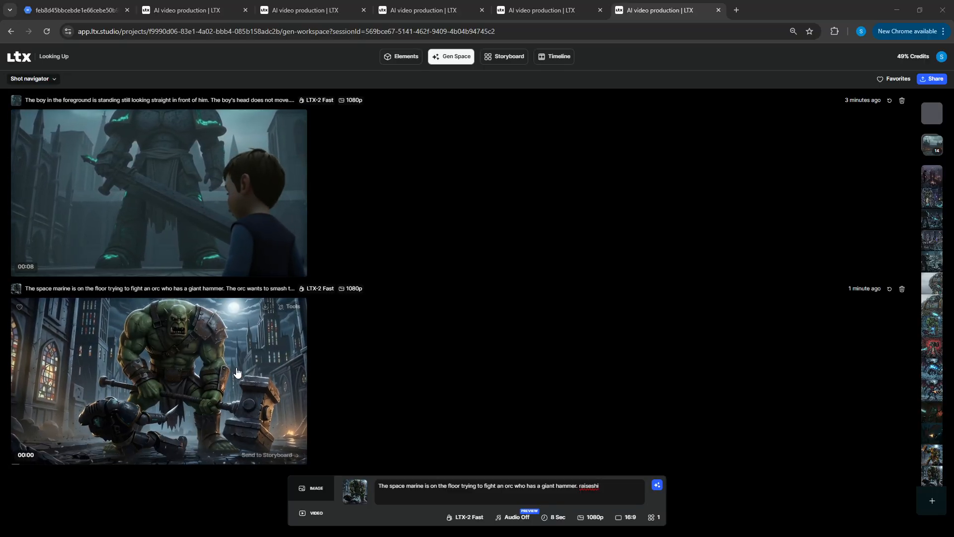
pyautogui.tripleClick(402, 497)
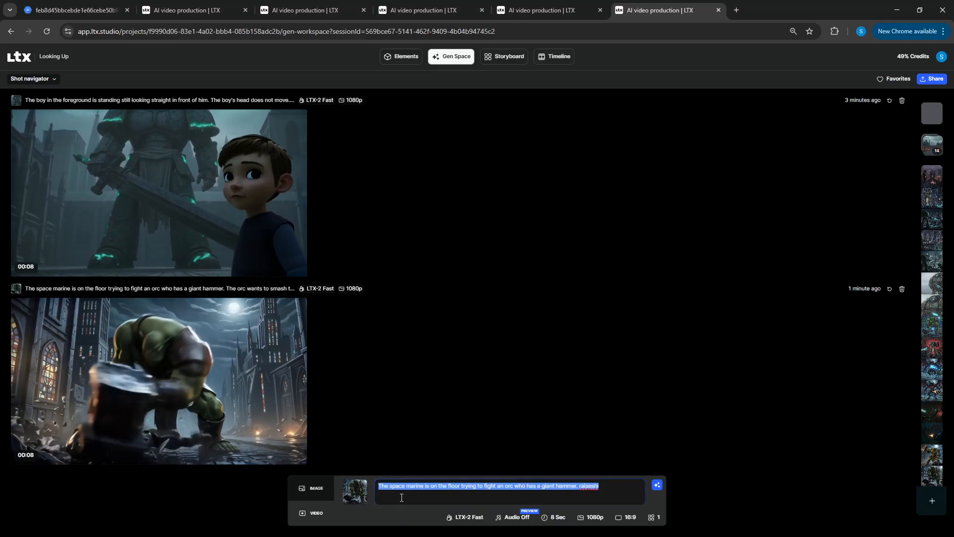
pyautogui.hotkey('ctrl', 'v')
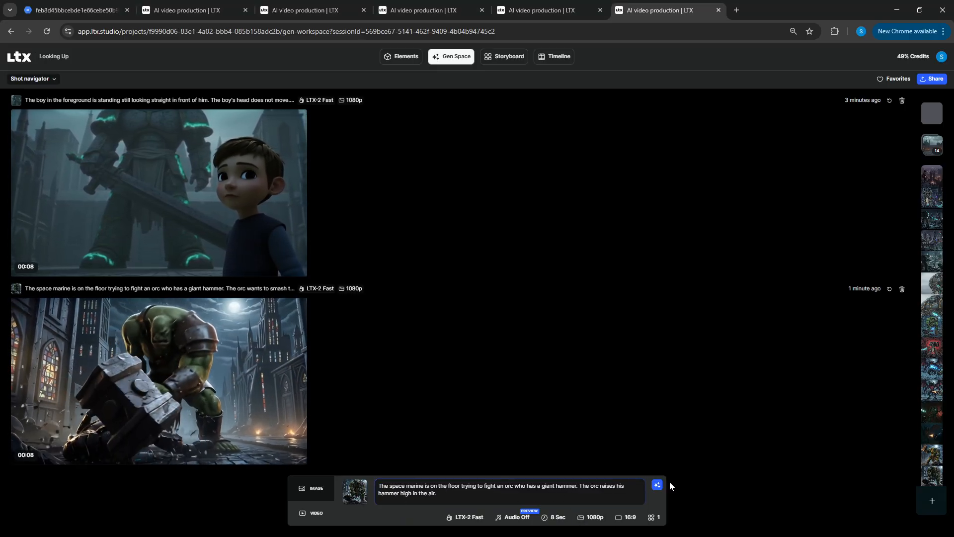
pyautogui.click(656, 484)
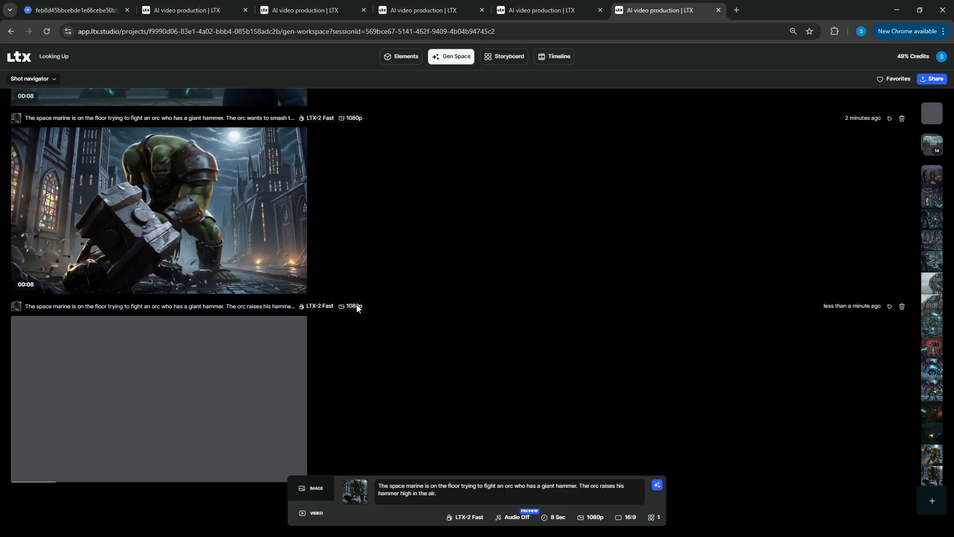
# Step: Replay the earlier clip of the orc smashing the space marine while the new video generates
pyautogui.moveTo(277, 246)
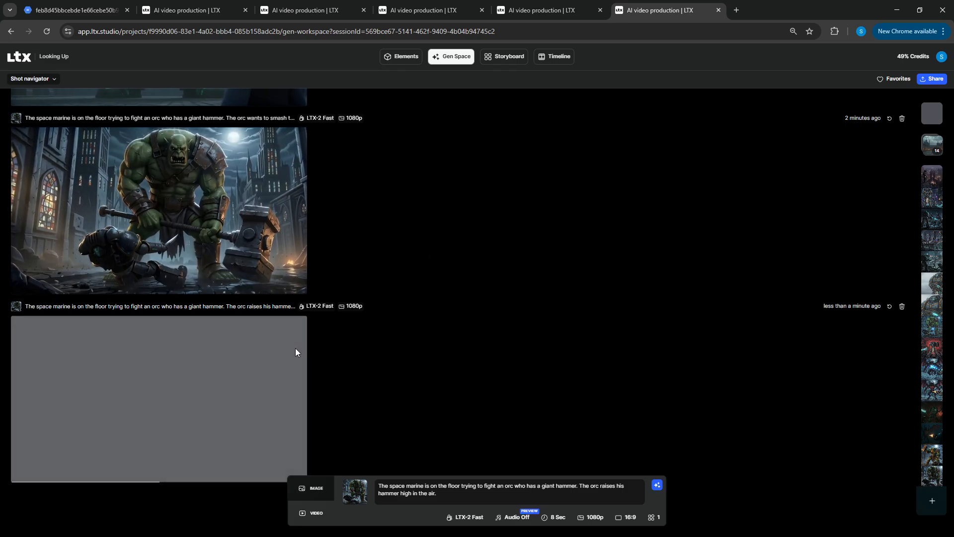
pyautogui.moveTo(134, 214)
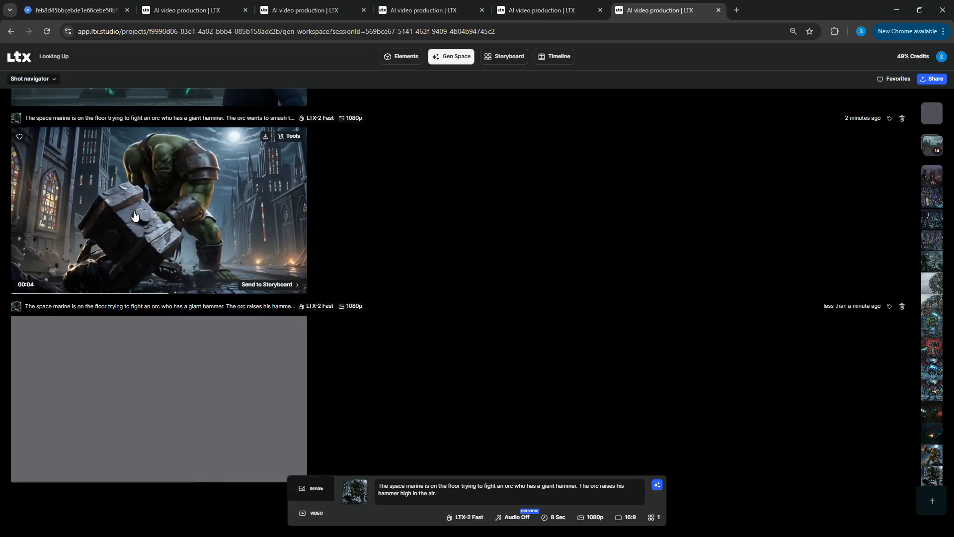
pyautogui.scroll(6, 158, 255)
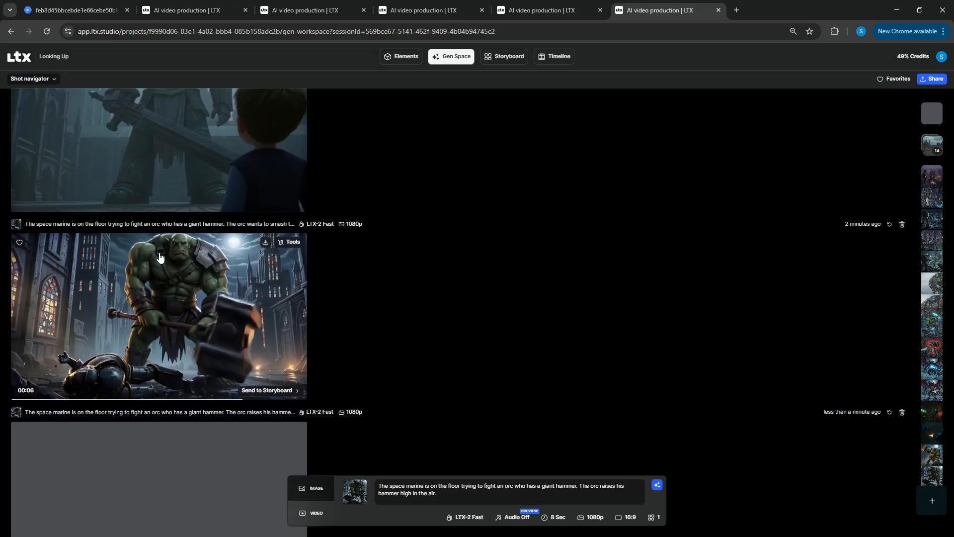
# Step: Play the newly generated clip of the orc raising his hammer in full view to check both characters' movement
pyautogui.scroll(-4, 155, 256)
pyautogui.scroll(-2, 155, 256)
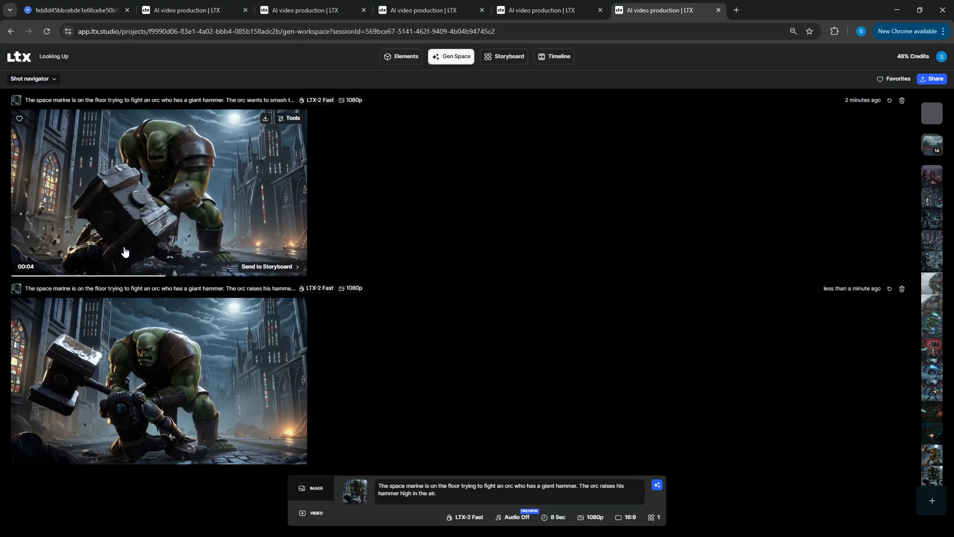
pyautogui.click(164, 354)
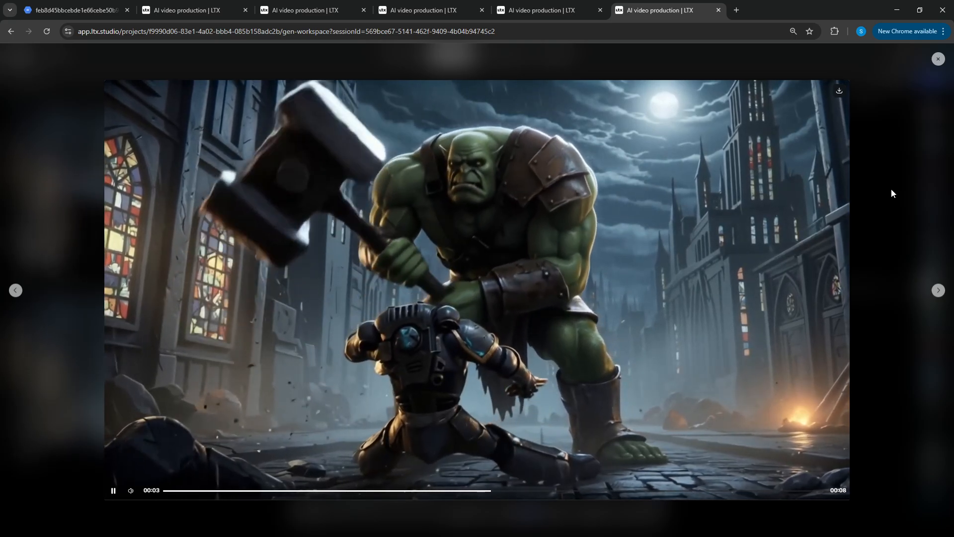
pyautogui.click(937, 58)
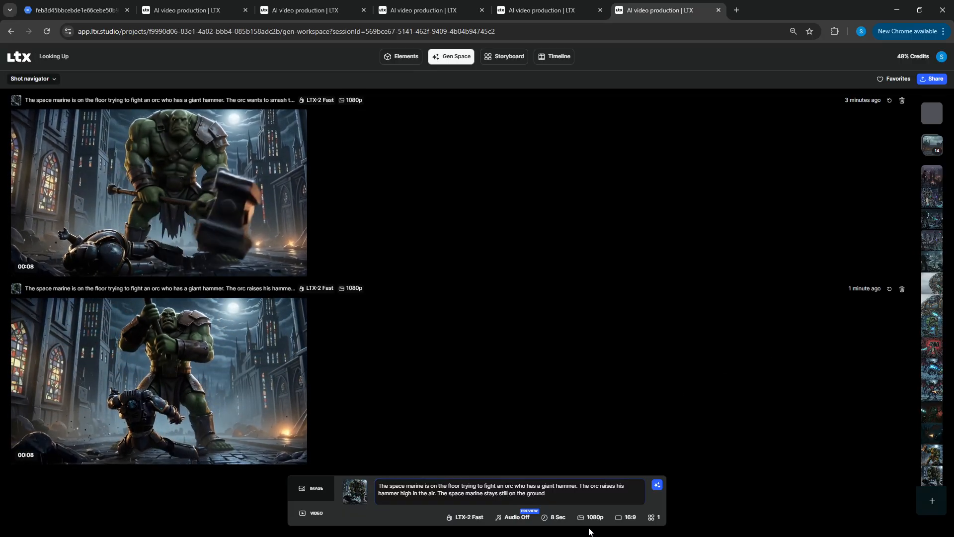
# Step: Add "The space marine stays still on the ground" to the orc prompt and generate the video
pyautogui.click(657, 485)
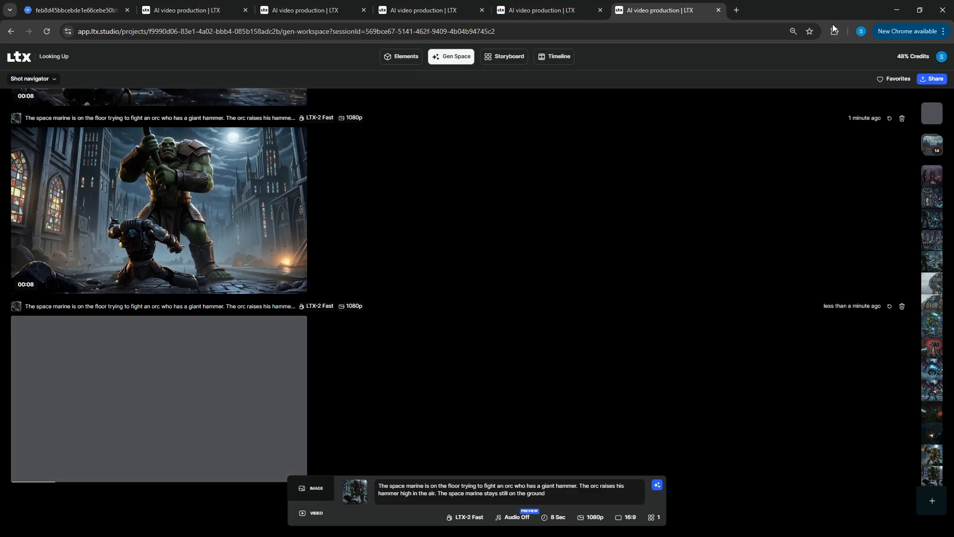
# Step: From the favourites, download the close-up of the marine flanked by demons and view the marine firing at the horned demon full size
pyautogui.click(886, 82)
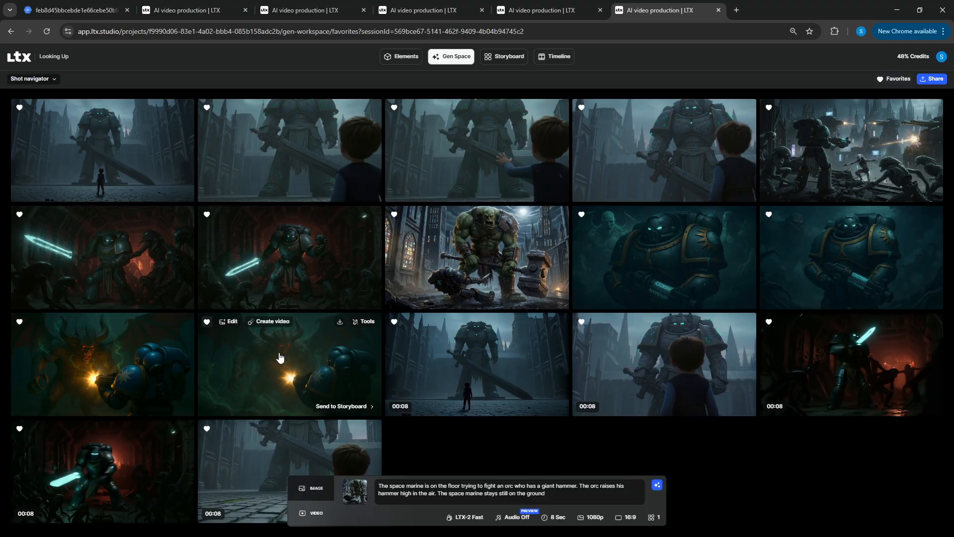
pyautogui.click(681, 255)
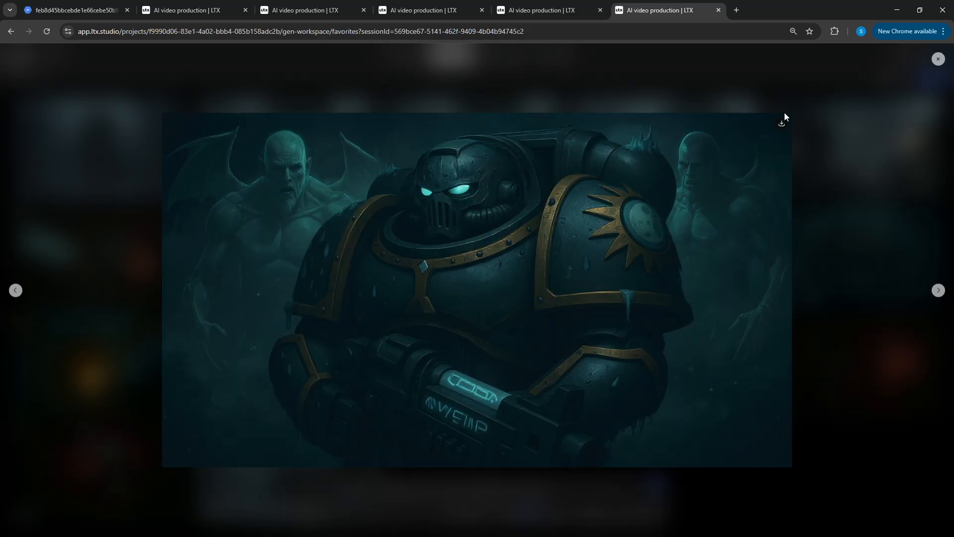
pyautogui.click(861, 167)
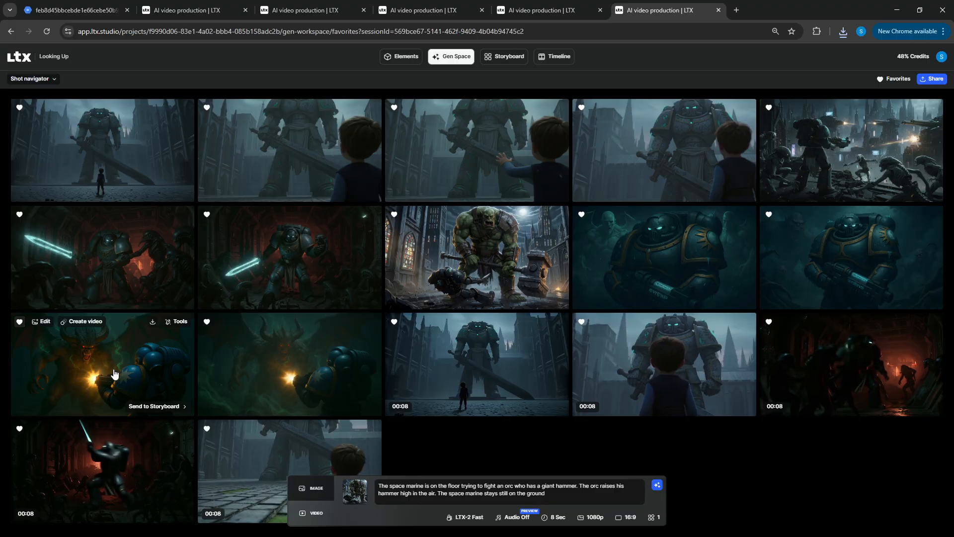
pyautogui.click(291, 370)
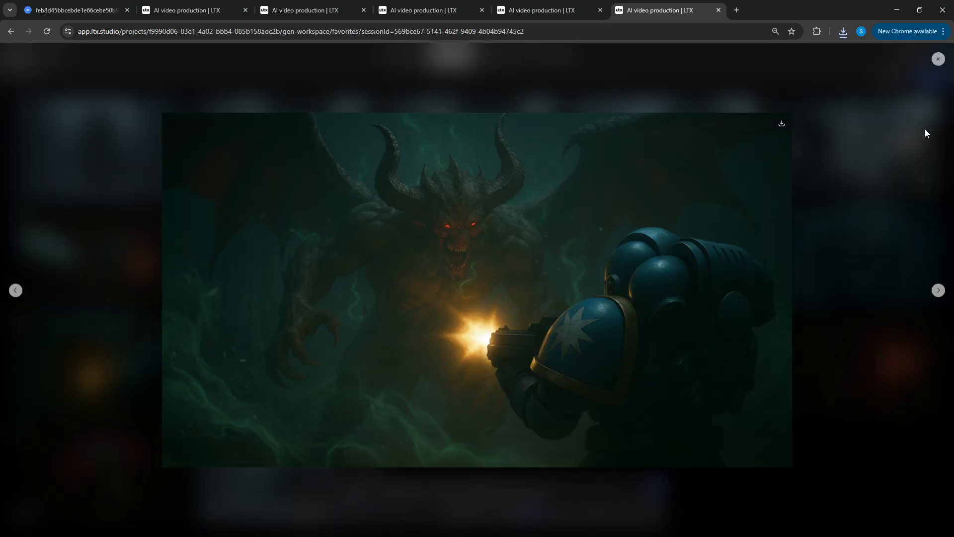
pyautogui.click(928, 127)
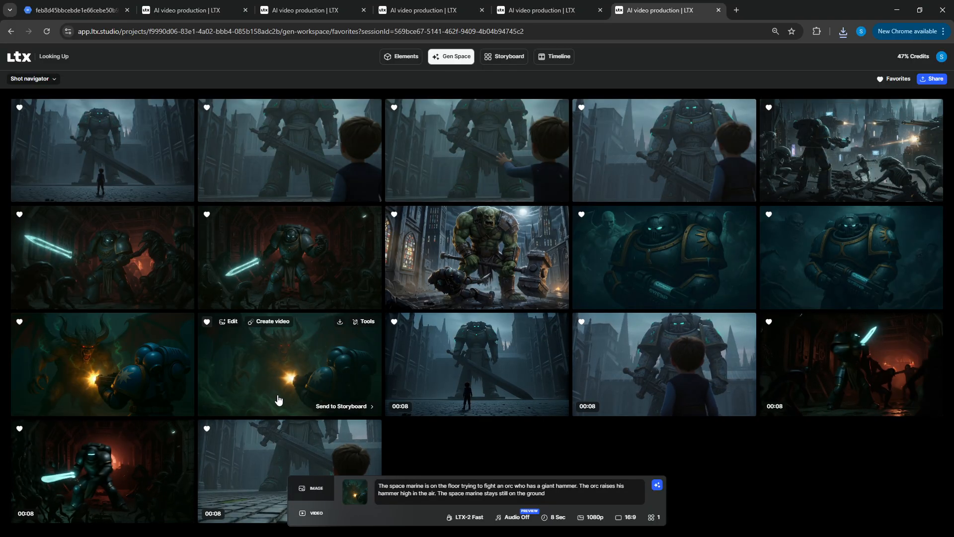
# Step: With the firing marine image as source, rewrite the prompt so the foreground space marine fires at the background demon, who "has green smoke going around him"
pyautogui.hotkey('ctrl', 'a')
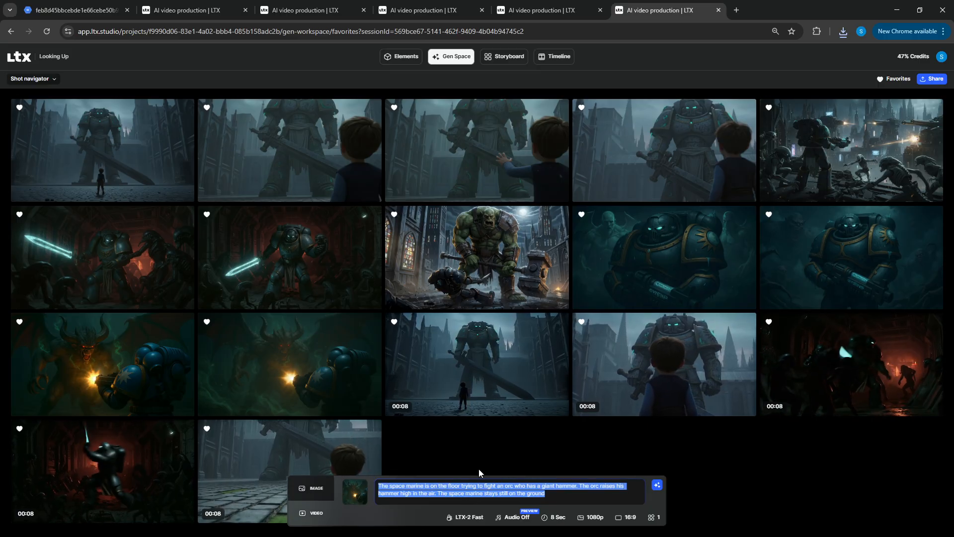
pyautogui.press('BackSpace')
pyautogui.write('The ')
pyautogui.write('s')
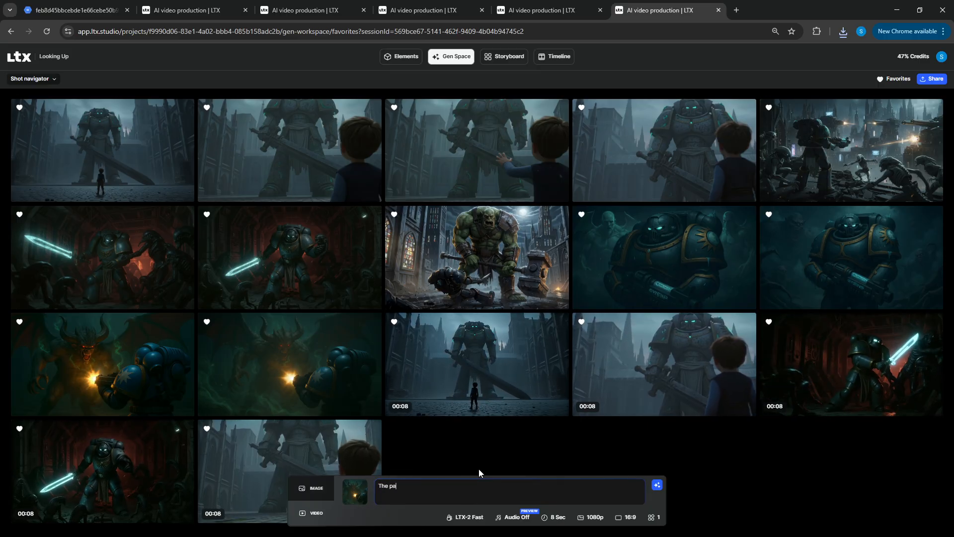
pyautogui.write('pace marine')
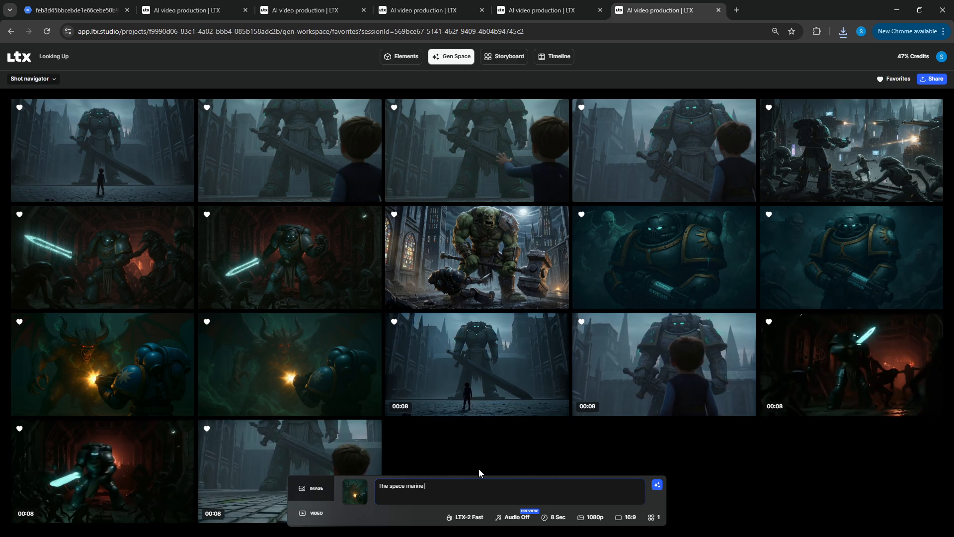
pyautogui.hotkey('alt', 'Tab')
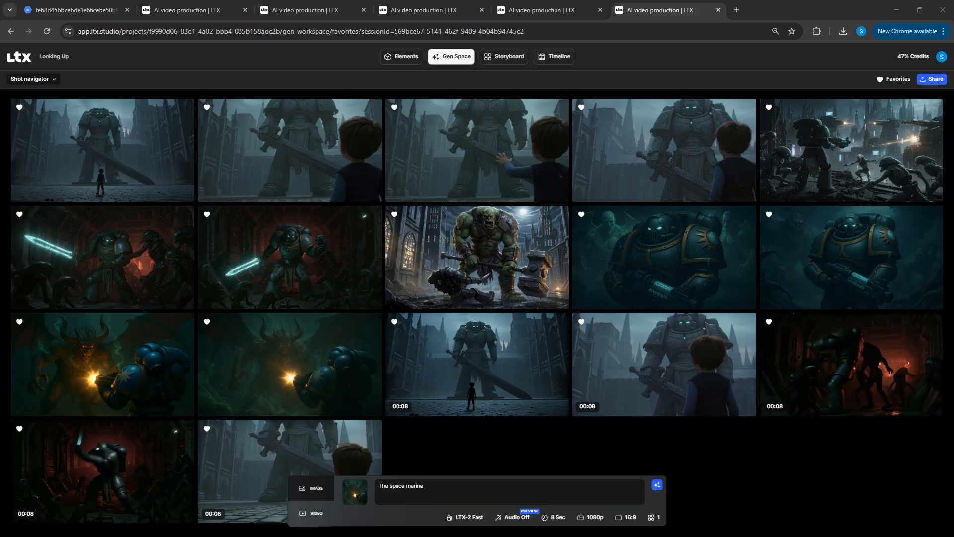
pyautogui.click(437, 495)
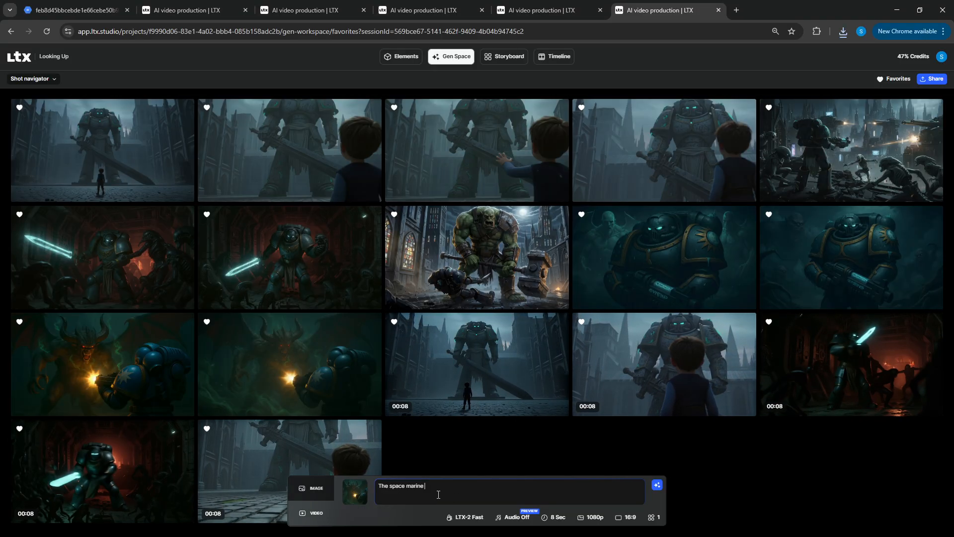
pyautogui.write('The space marine fires at the demon in front of him. The space marine is in the foreground. The demon is in the background. The demon has green smoke going around him.')
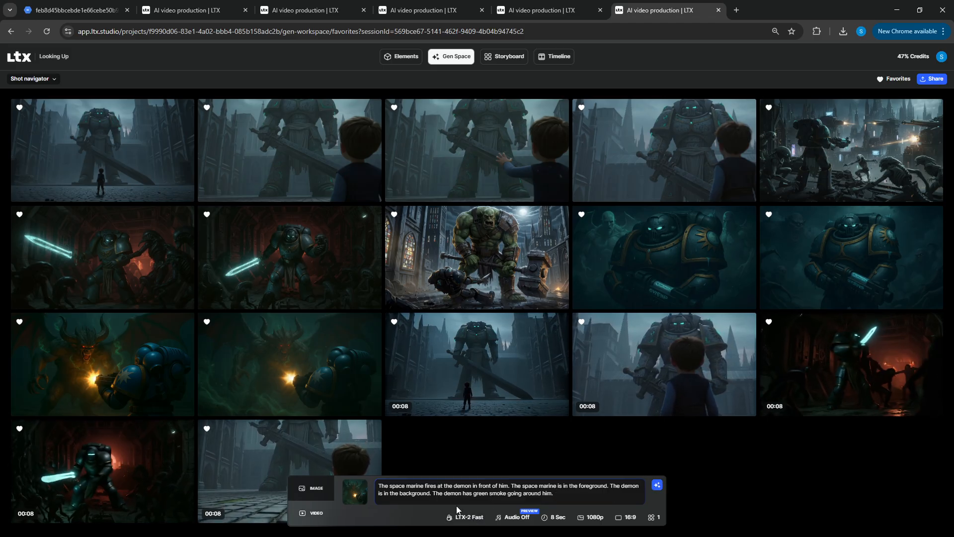
# Step: Switch the video model to LTX-2 Pro and generate the 8-second 1080p clip of the marine firing at the demon
pyautogui.click(468, 518)
pyautogui.click(492, 351)
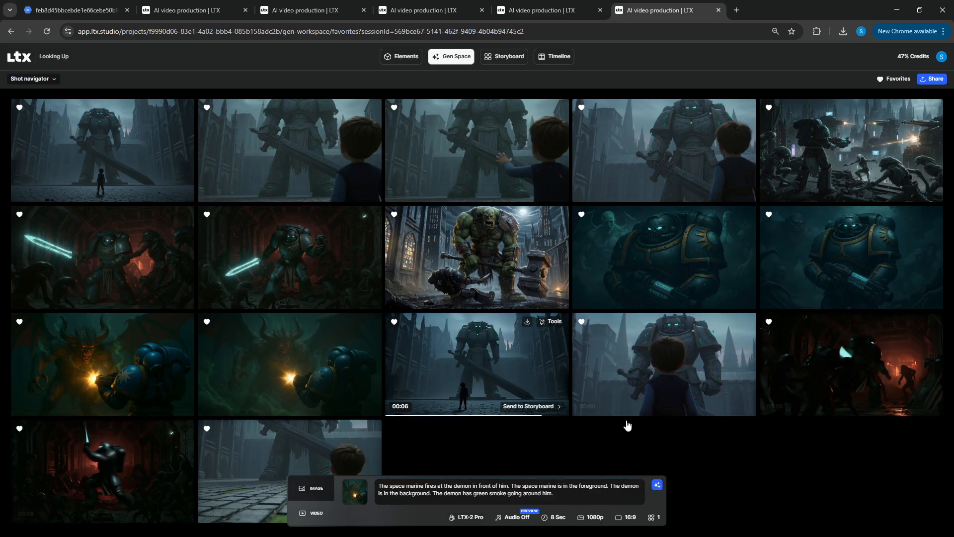
pyautogui.click(657, 486)
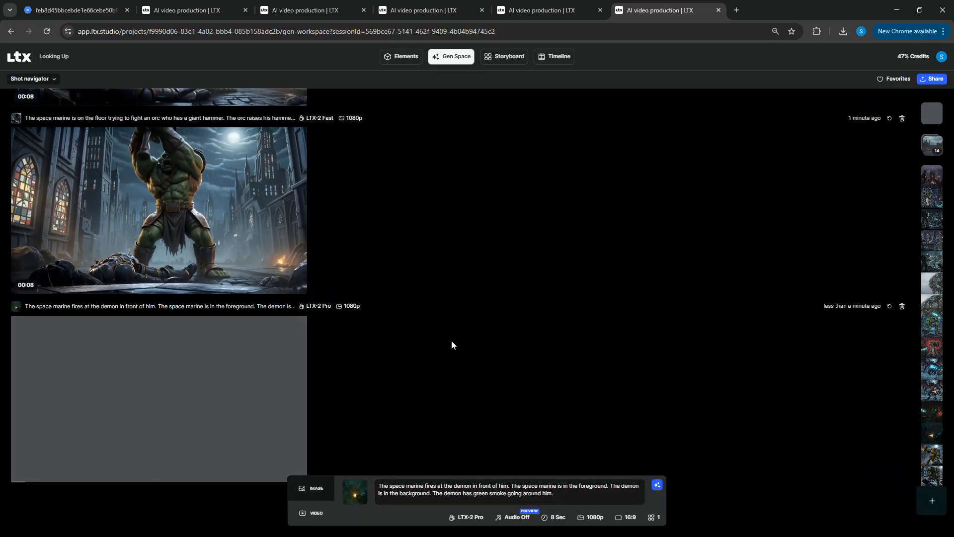
# Step: Play the latest orc clip with the marine lying on the ground in full view and add it to the favourites
pyautogui.click(242, 219)
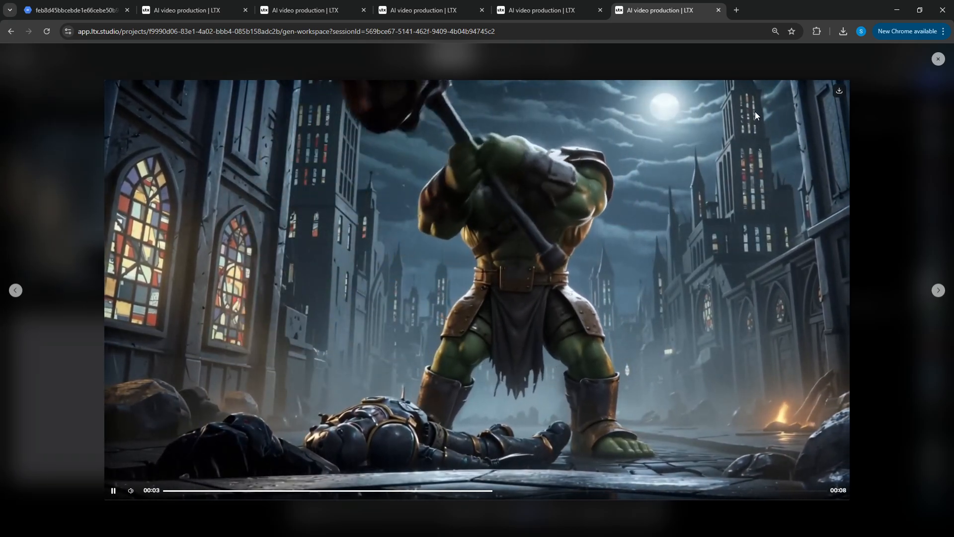
pyautogui.click(866, 151)
pyautogui.moveTo(41, 136)
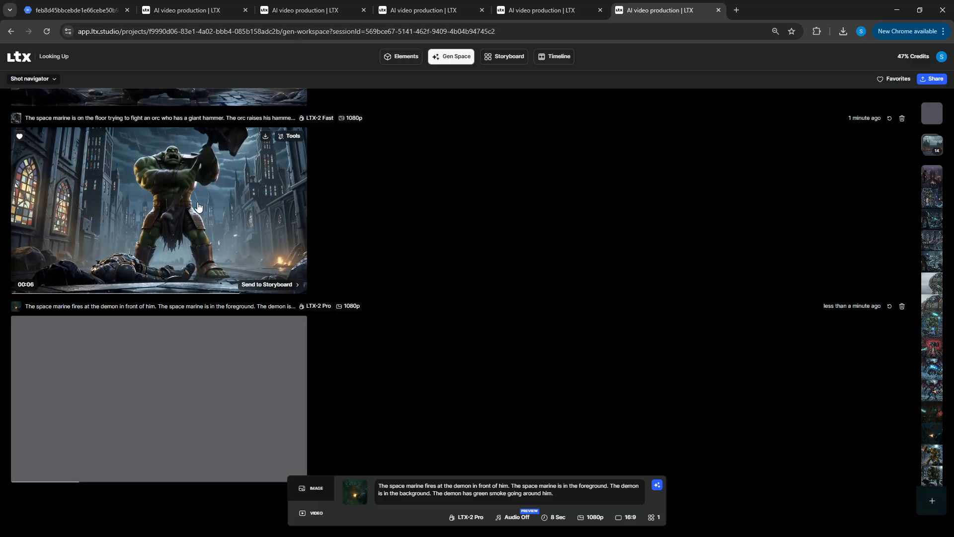
# Step: Reopen the favourited orc clip in full view to examine the space marine in its opening frame
pyautogui.click(249, 211)
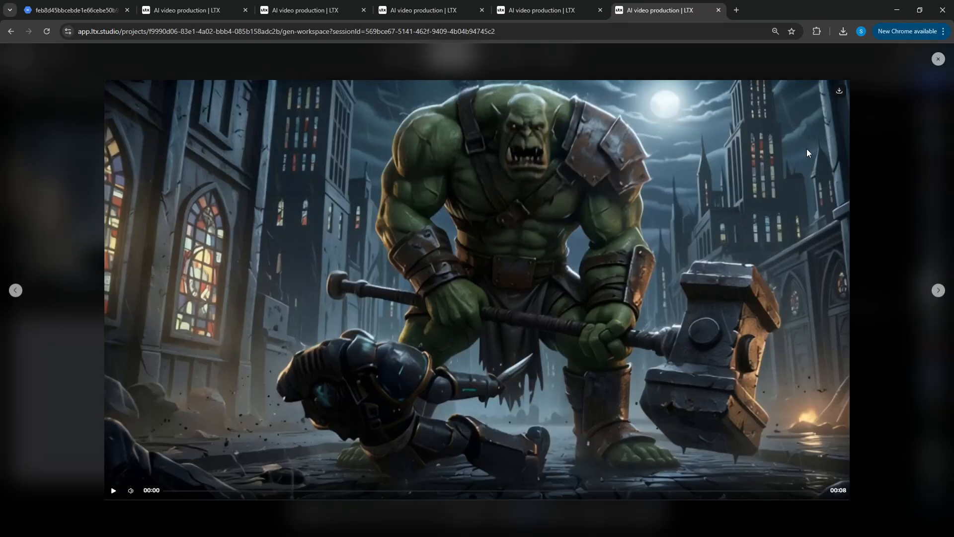
pyautogui.click(530, 333)
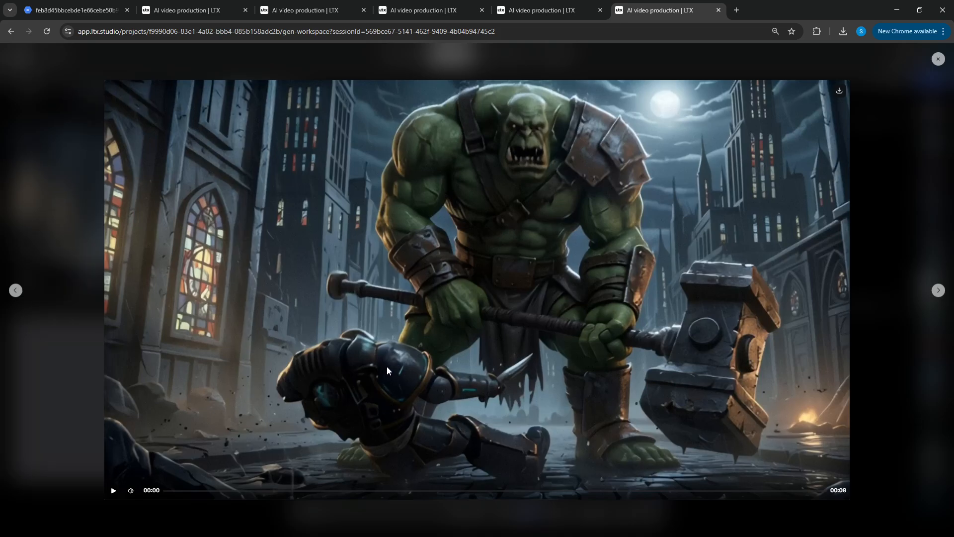
pyautogui.click(854, 206)
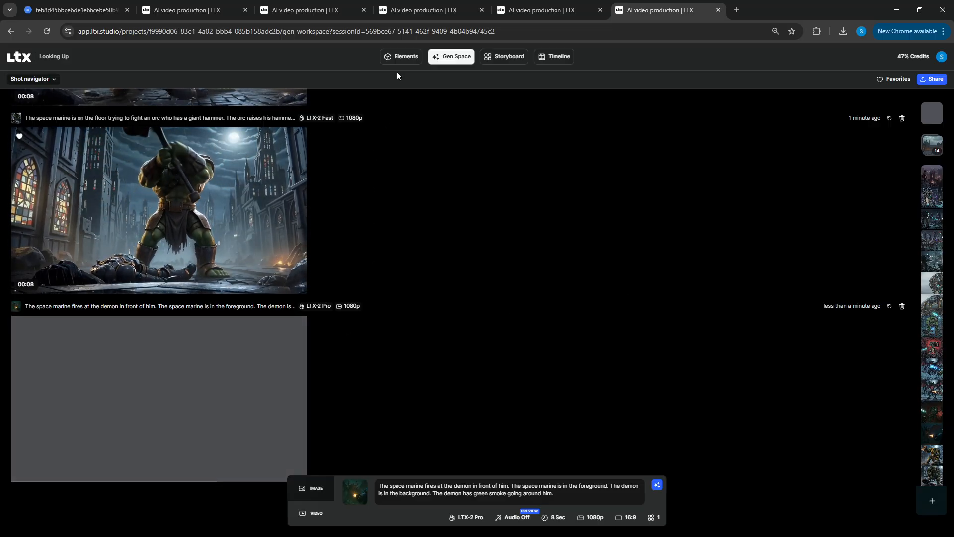
pyautogui.click(556, 9)
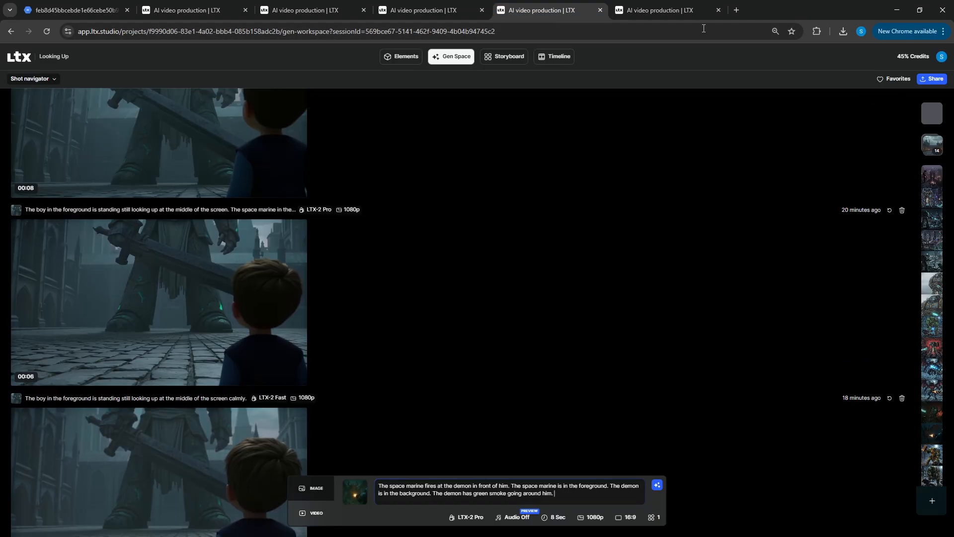
pyautogui.click(678, 15)
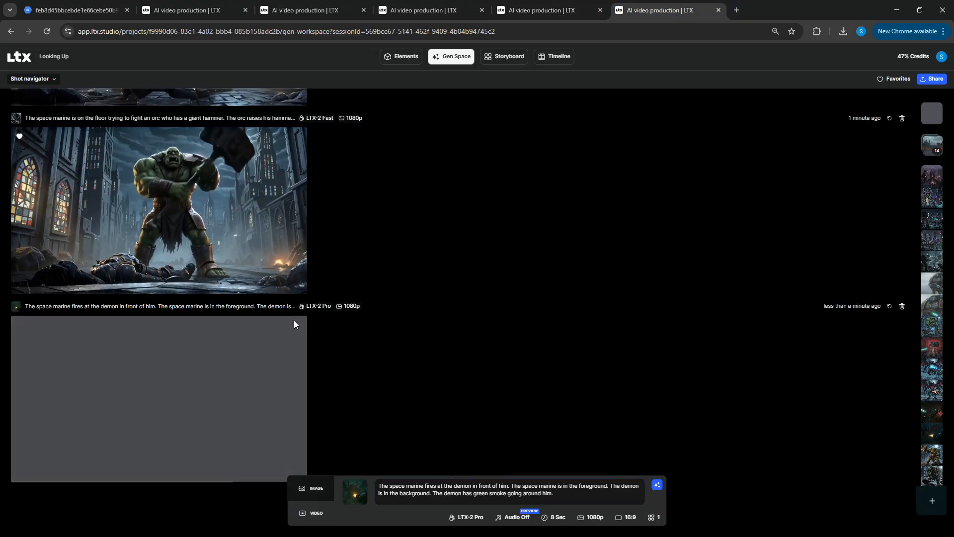
# Step: Play the new clip of the marine firing at the demon in full view and add it to the favourites
pyautogui.scroll(-1, 294, 320)
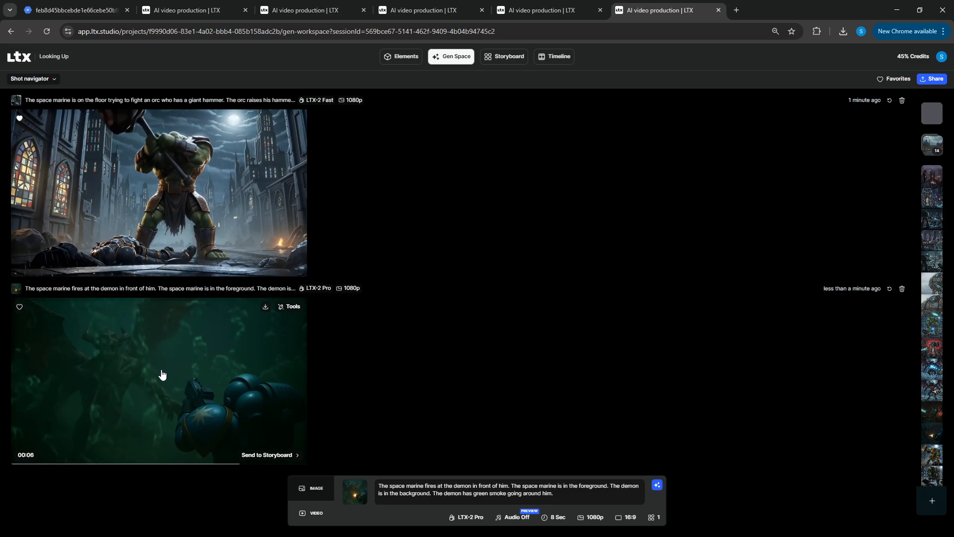
pyautogui.click(176, 384)
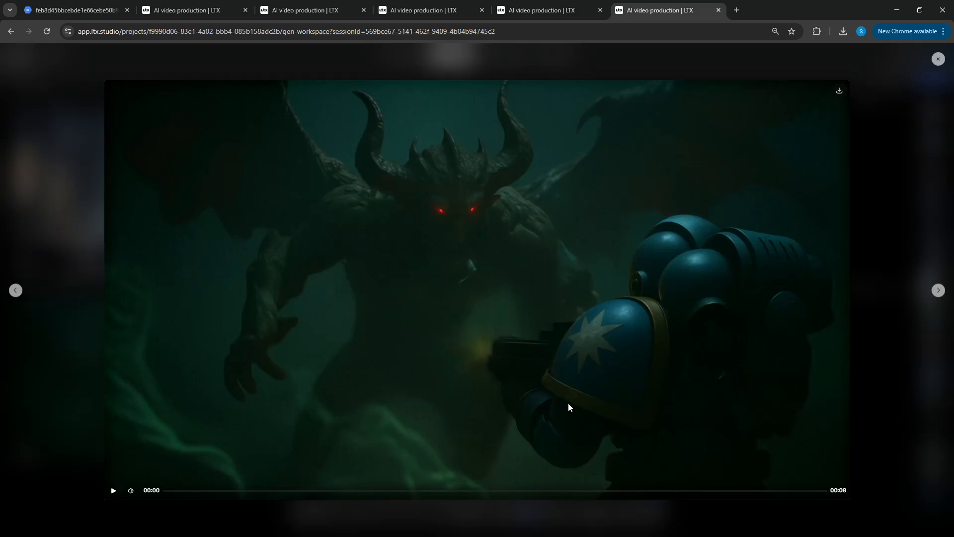
pyautogui.click(643, 316)
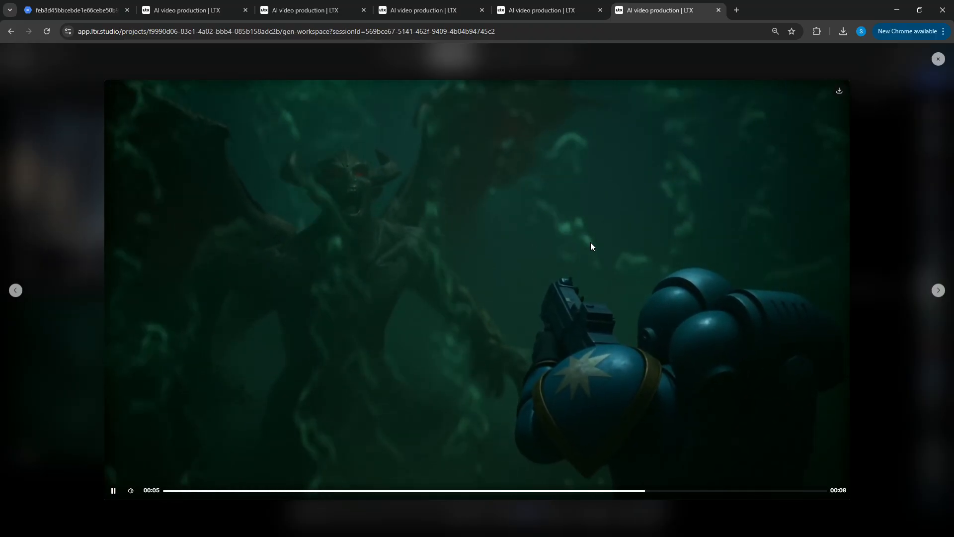
pyautogui.click(859, 162)
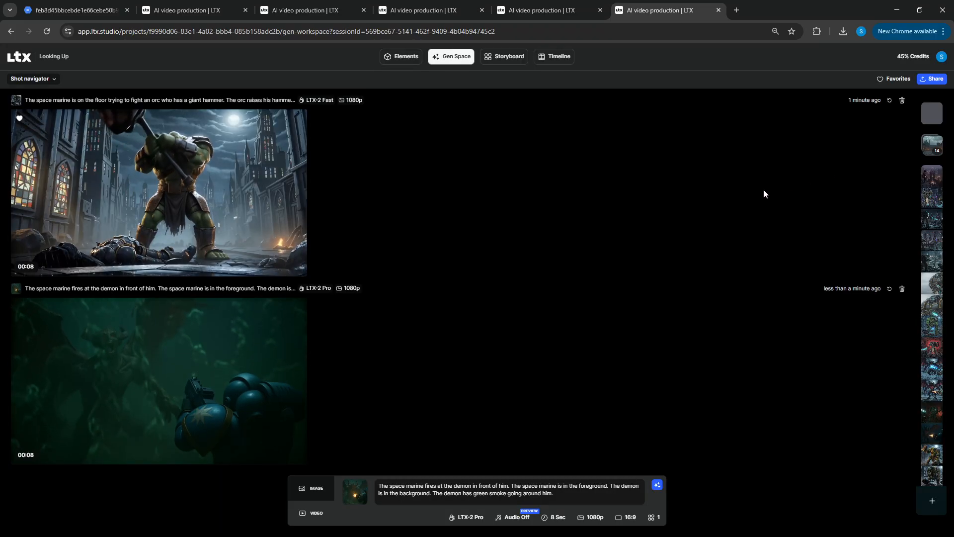
pyautogui.click(20, 307)
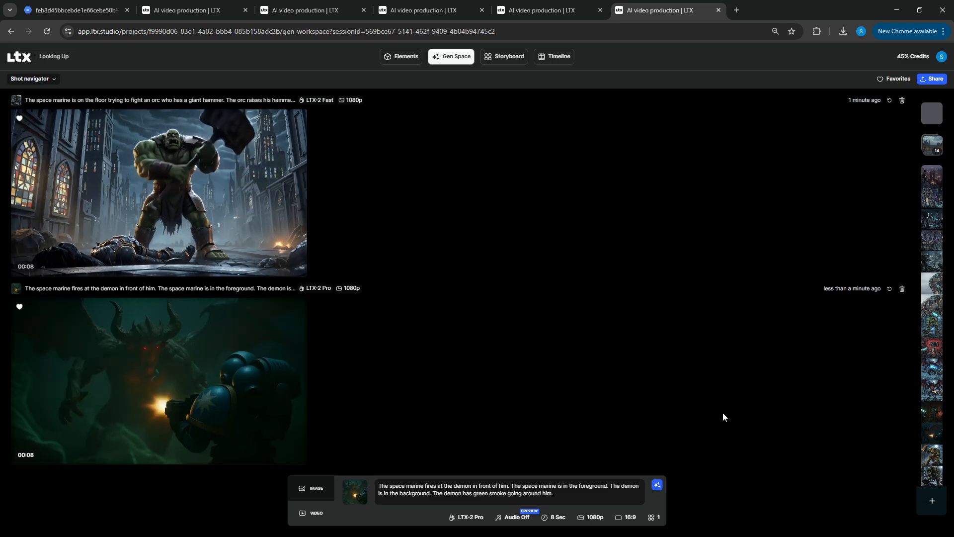
pyautogui.click(556, 10)
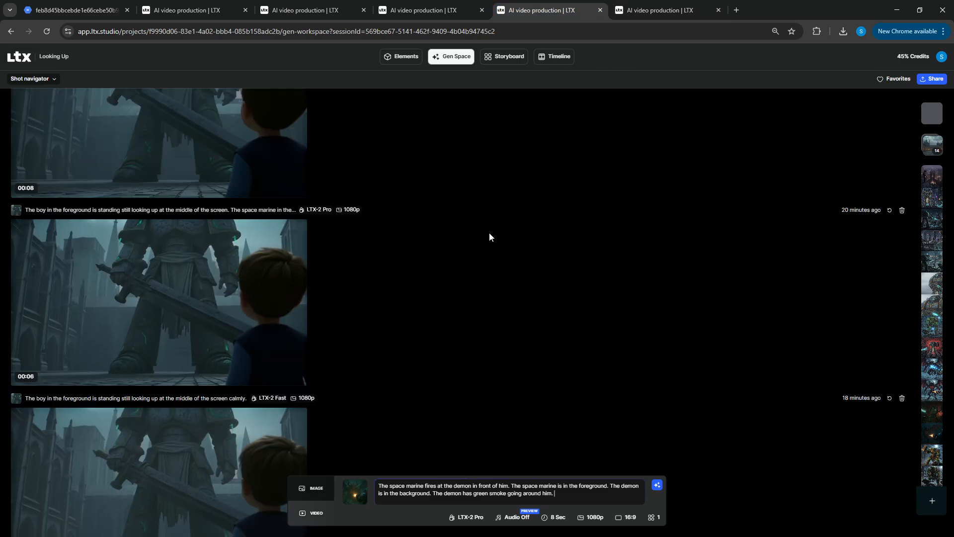
pyautogui.click(671, 9)
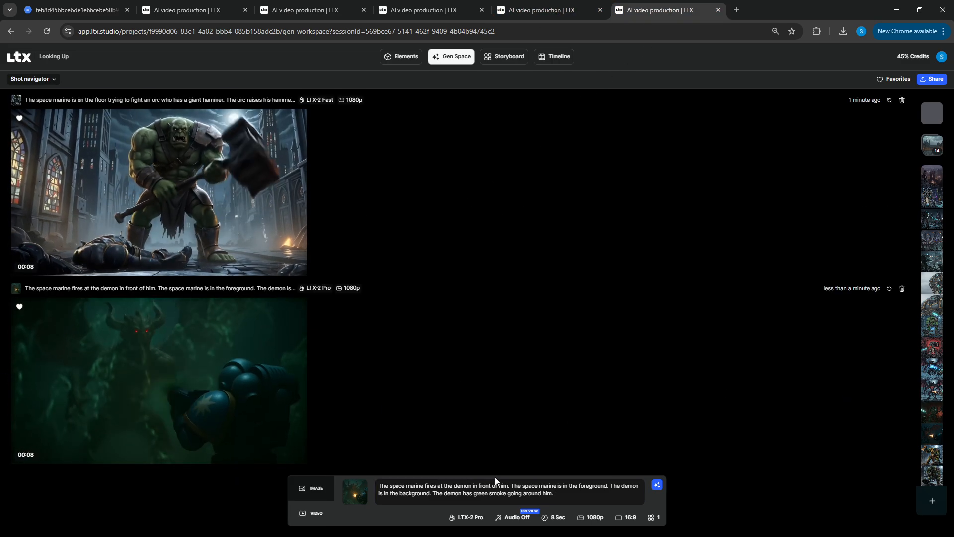
# Step: Set the favourite marine close-up as source image with prompt "The space marine is standing still calmly. There are demons in the background moving around being scary."
pyautogui.click(893, 78)
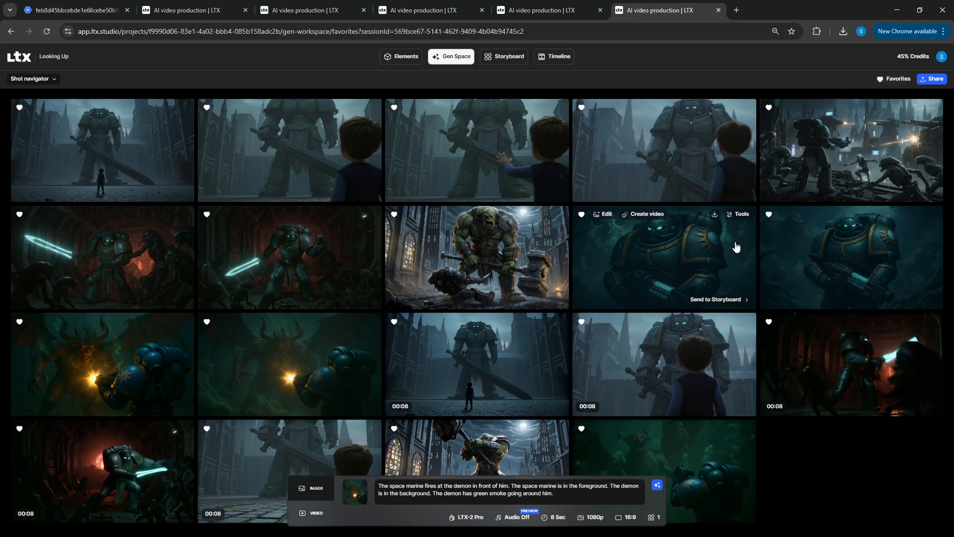
pyautogui.click(697, 243)
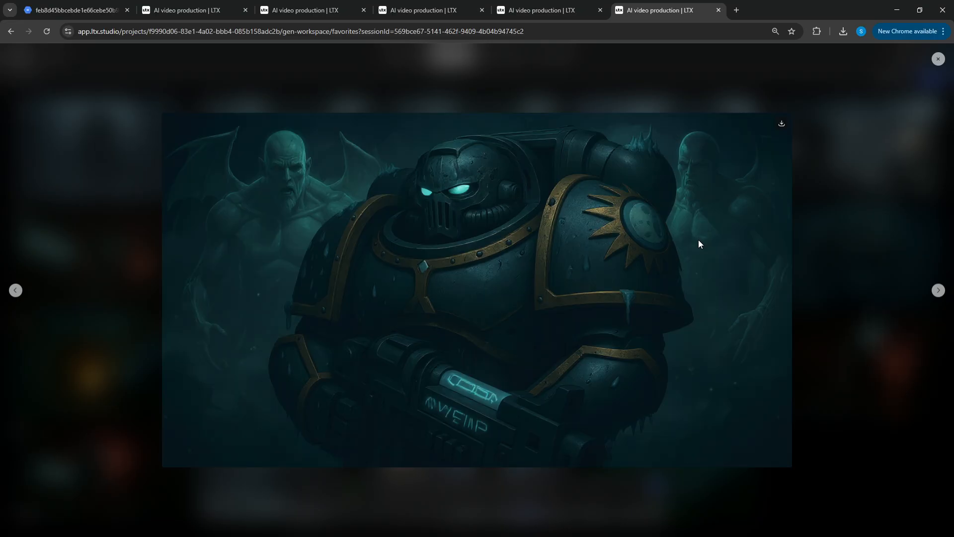
pyautogui.click(843, 173)
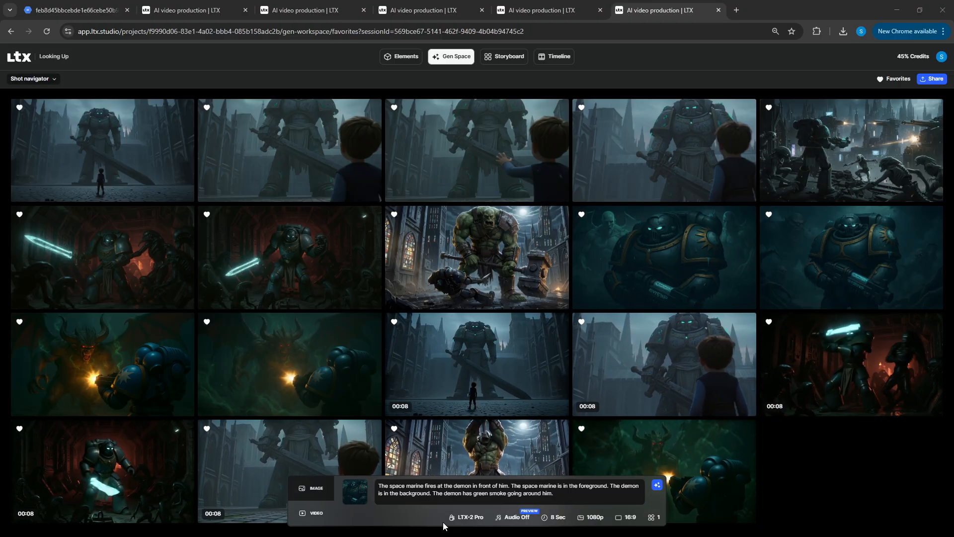
pyautogui.tripleClick(467, 487)
pyautogui.write('The space marine is standing still calmly. There are demons in the background moving around being scary.')
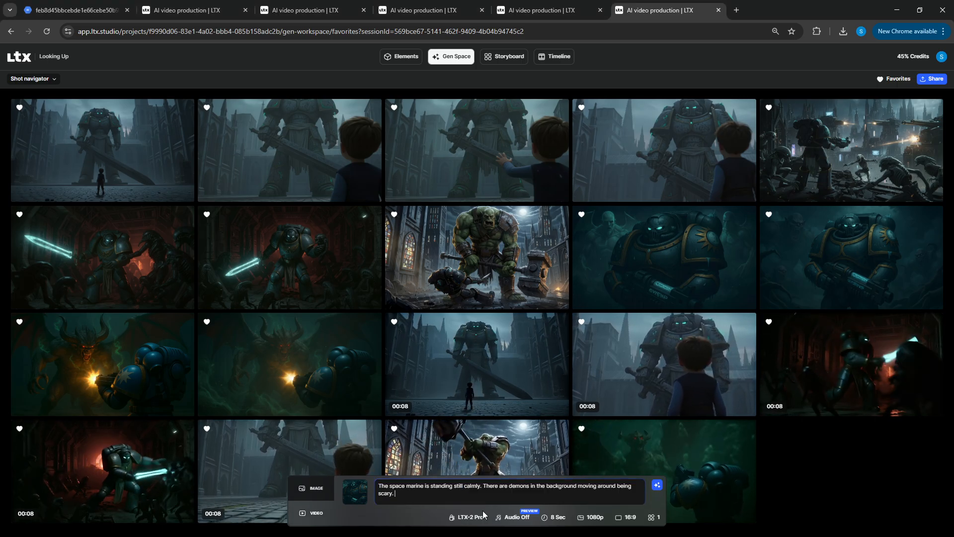
# Step: Generate the calmly standing marine clip, and generate another with the same prompt using the other favourite marine portrait as source image
pyautogui.click(657, 485)
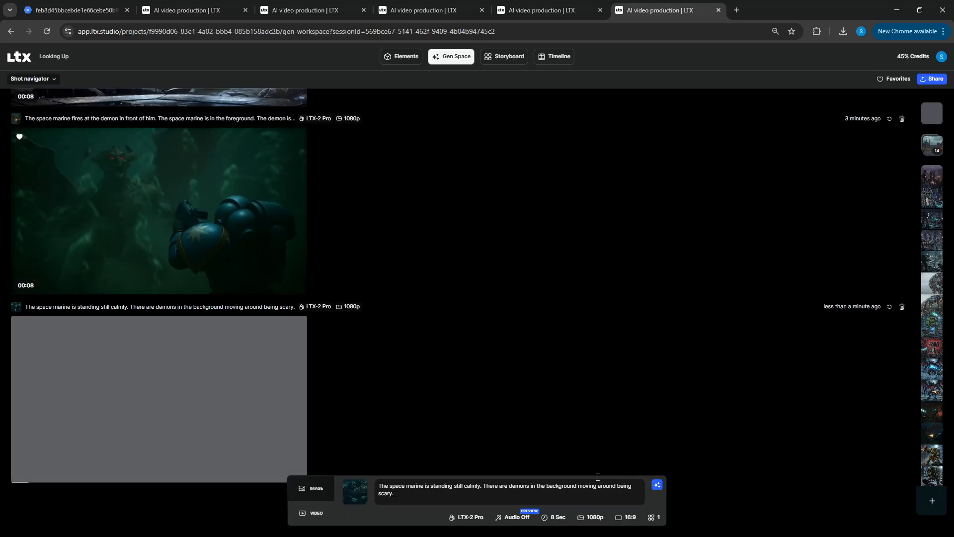
pyautogui.scroll(3, 317, 248)
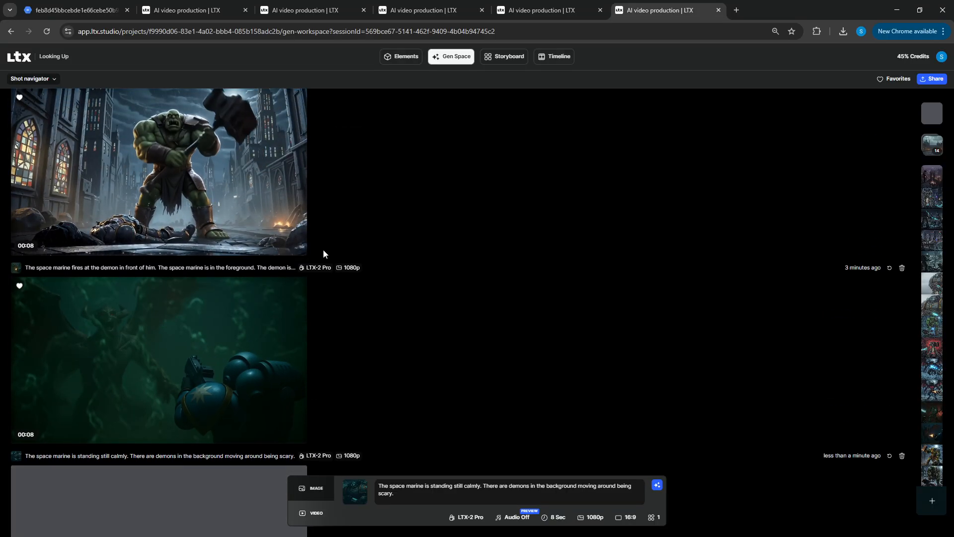
pyautogui.scroll(-3, 333, 254)
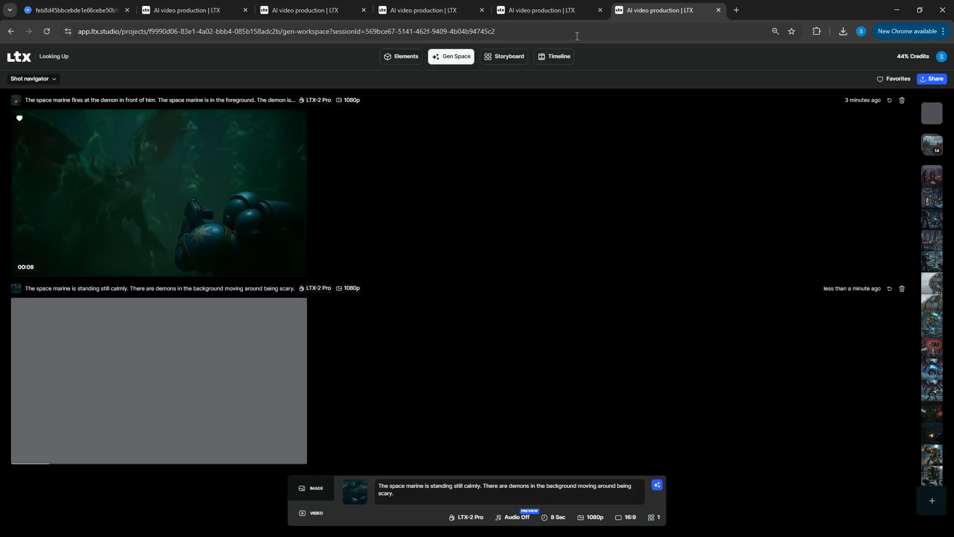
pyautogui.click(570, 11)
pyautogui.click(677, 9)
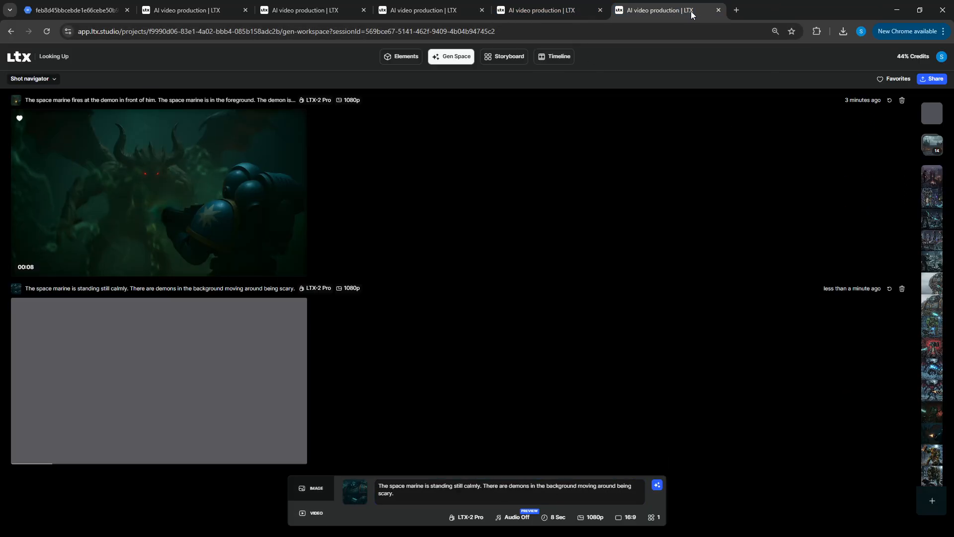
pyautogui.click(881, 80)
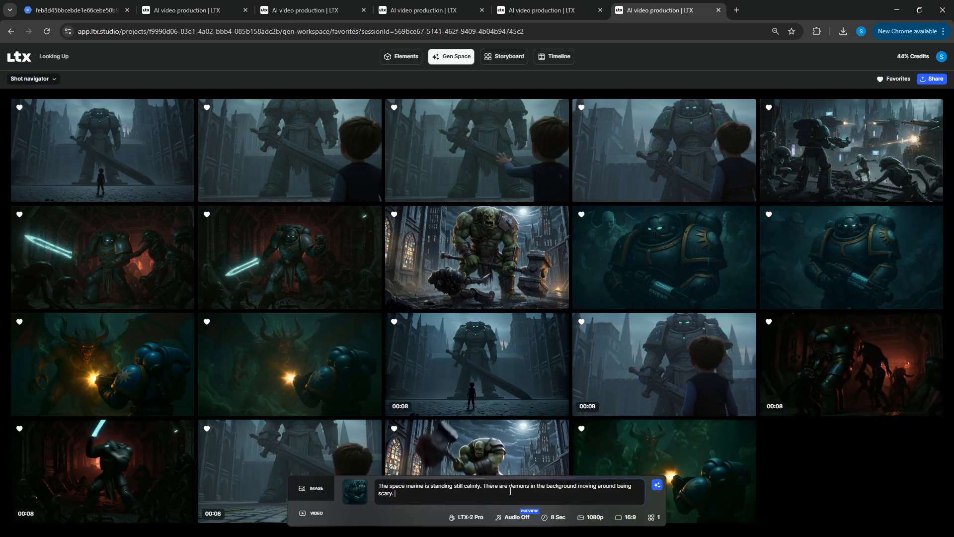
pyautogui.click(656, 485)
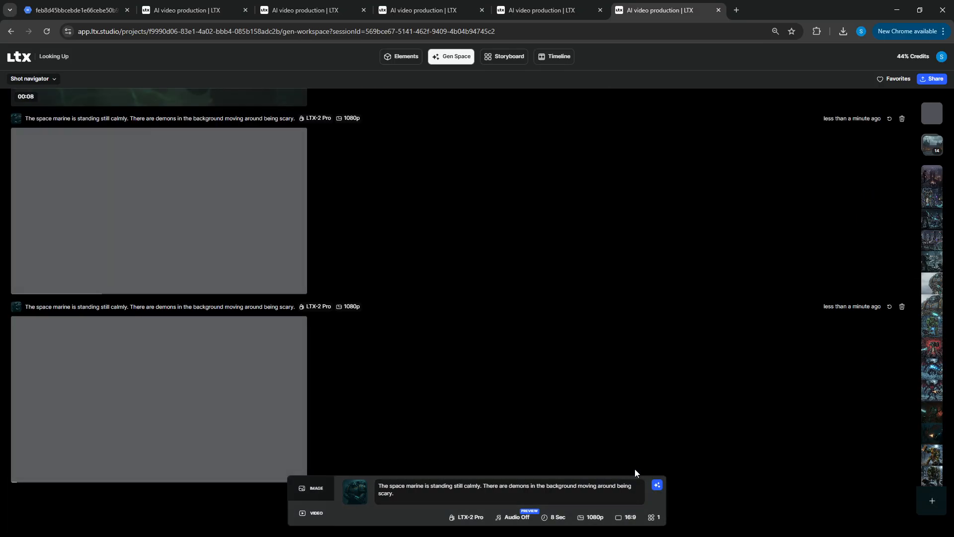
# Step: Set the favourite image of the marine shooting at aliens as source and generate a video with prompt "The space marine is fighting hordes of aliens"
pyautogui.click(897, 82)
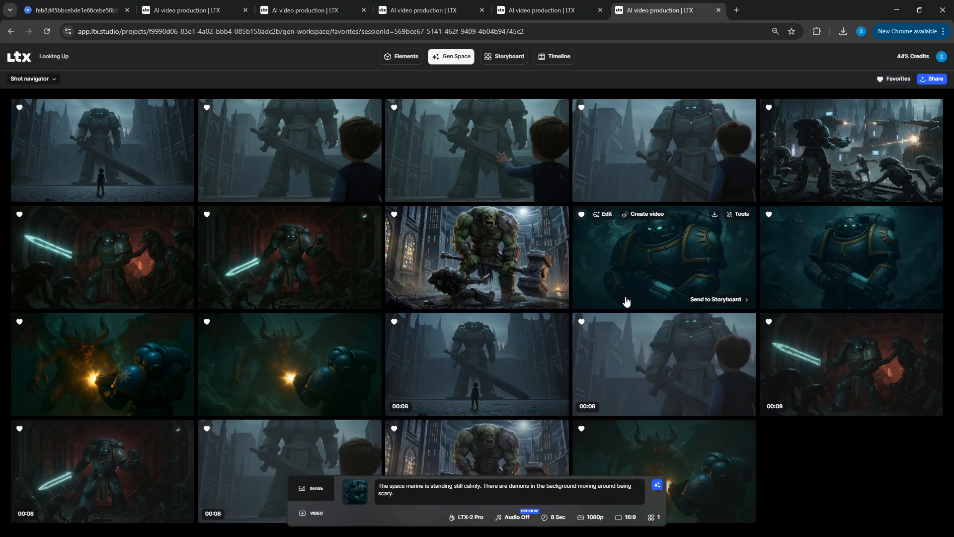
pyautogui.scroll(-1, 565, 306)
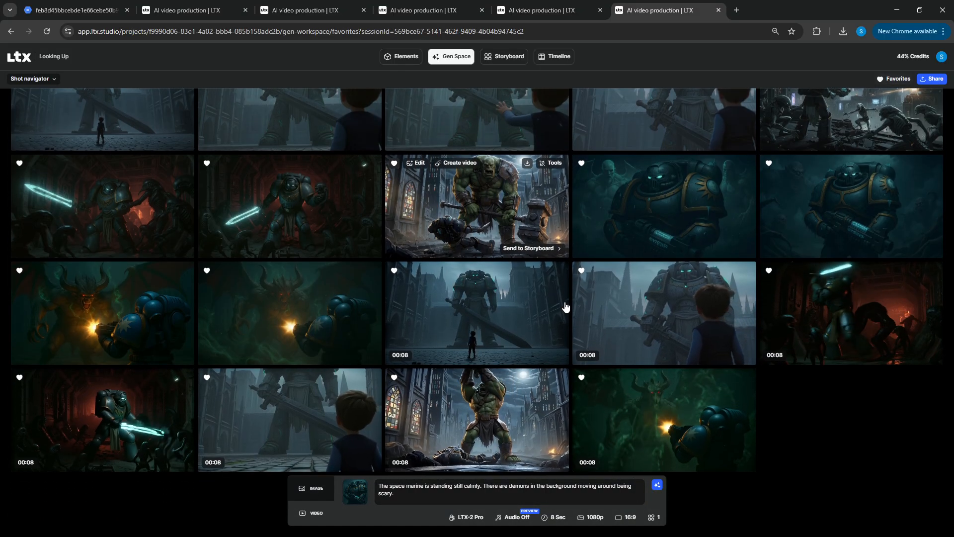
pyautogui.scroll(1, 682, 326)
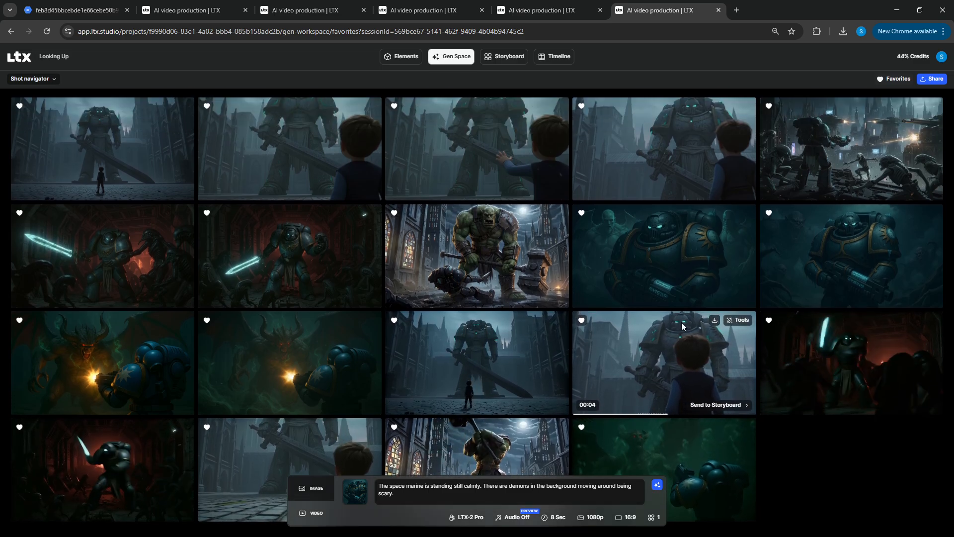
pyautogui.scroll(-1, 128, 164)
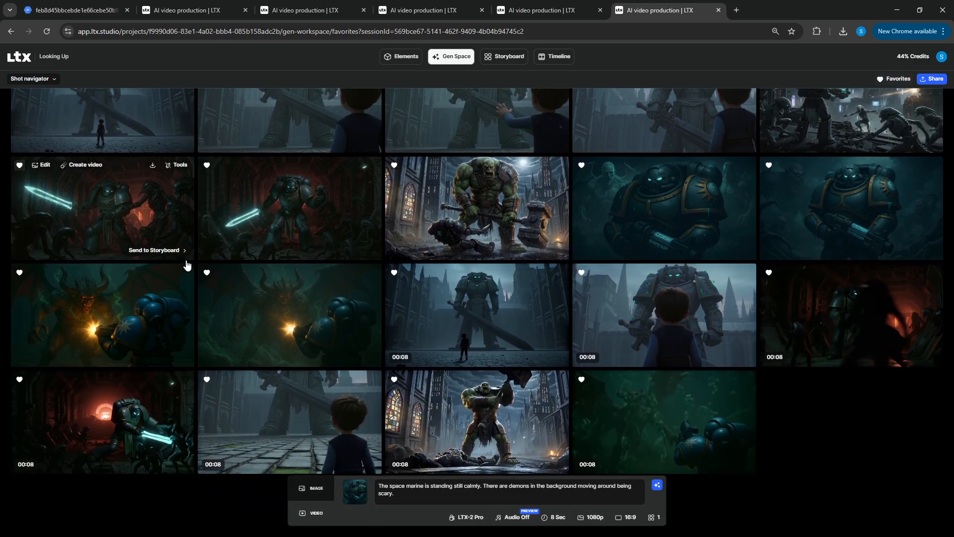
pyautogui.scroll(1, 186, 268)
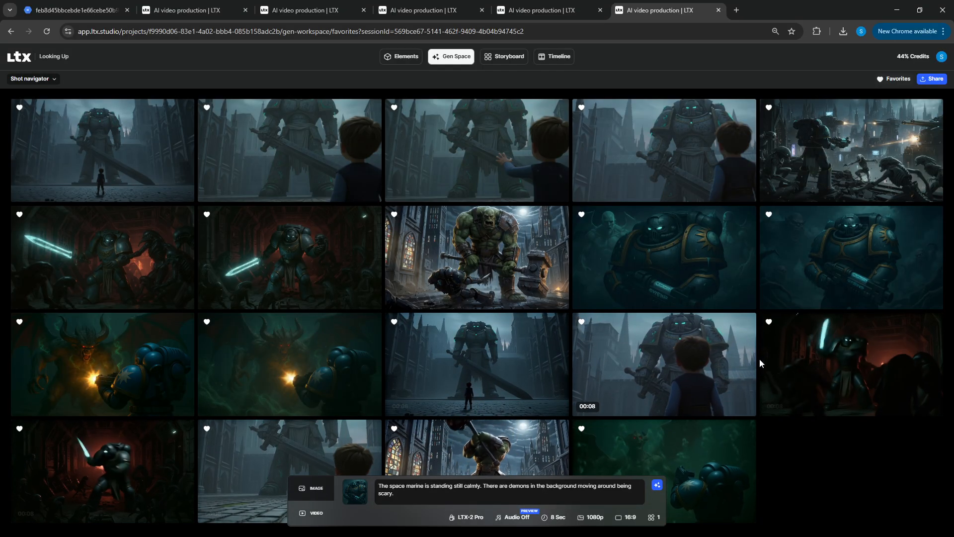
pyautogui.scroll(-1, 567, 392)
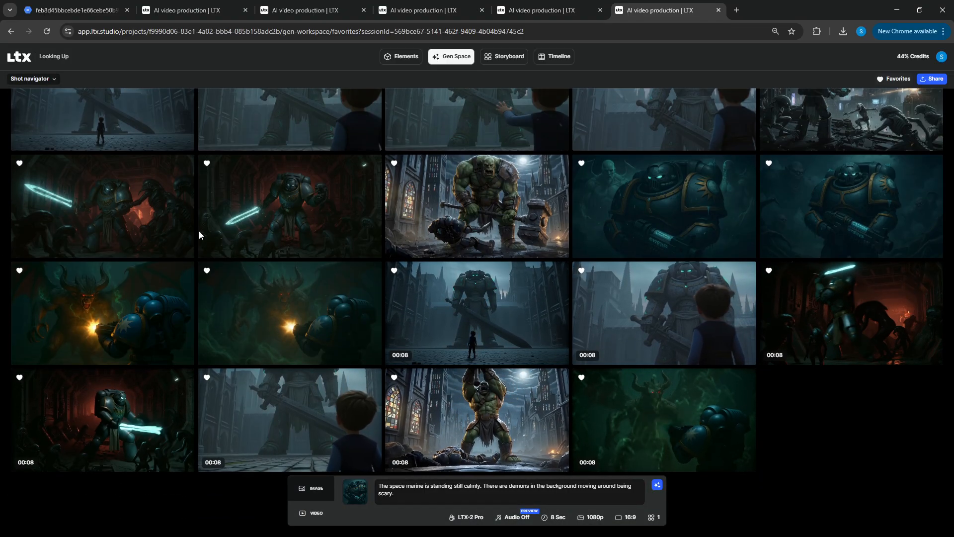
pyautogui.scroll(1, 195, 267)
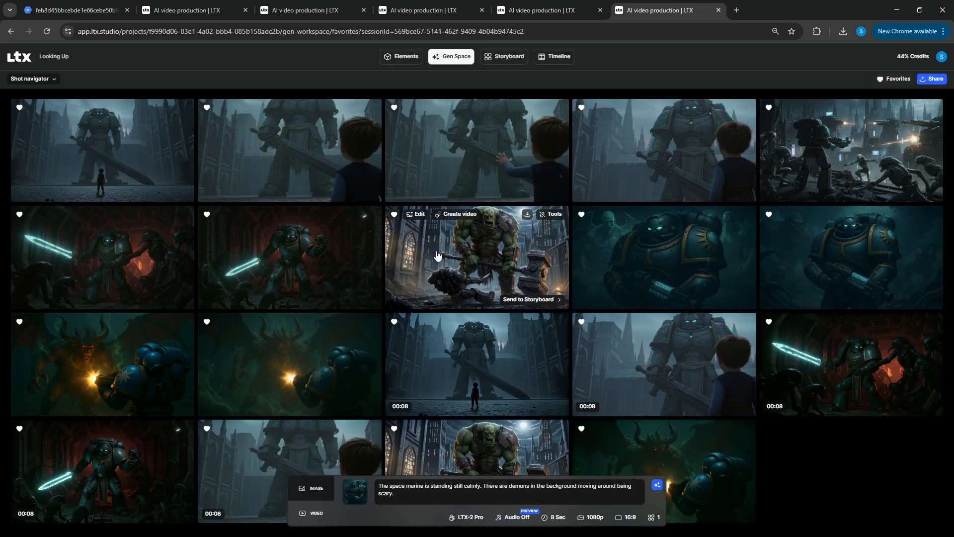
pyautogui.click(843, 134)
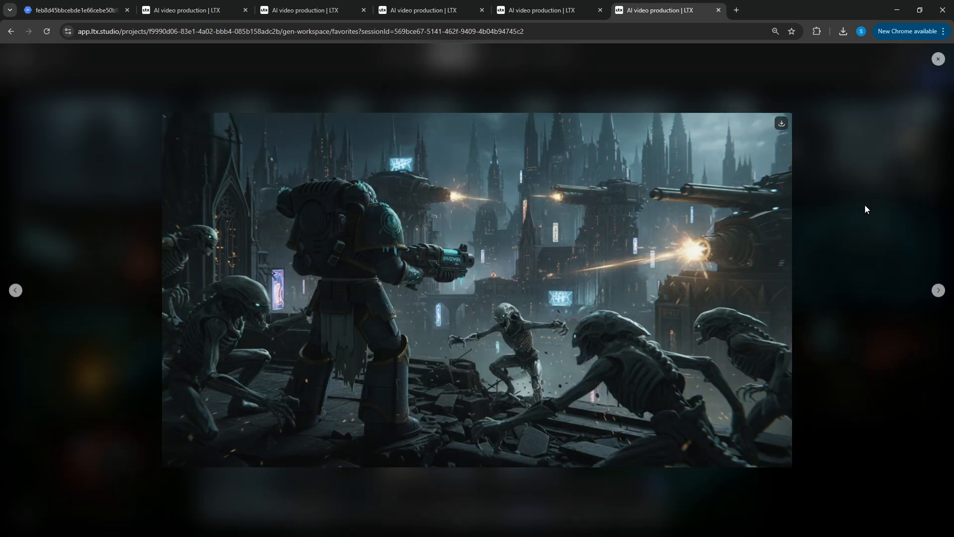
pyautogui.click(865, 208)
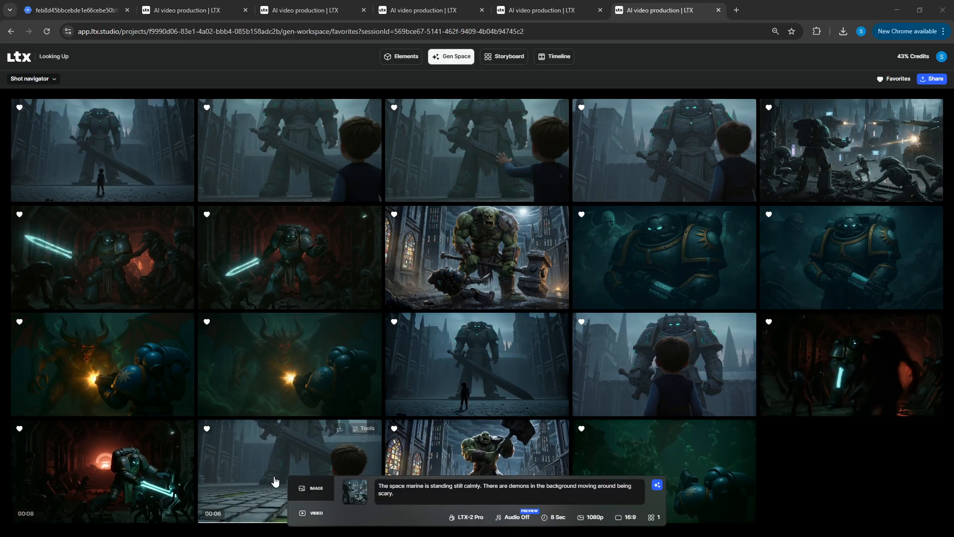
pyautogui.click(409, 493)
pyautogui.write('The space marine is fighting hordes of aliens')
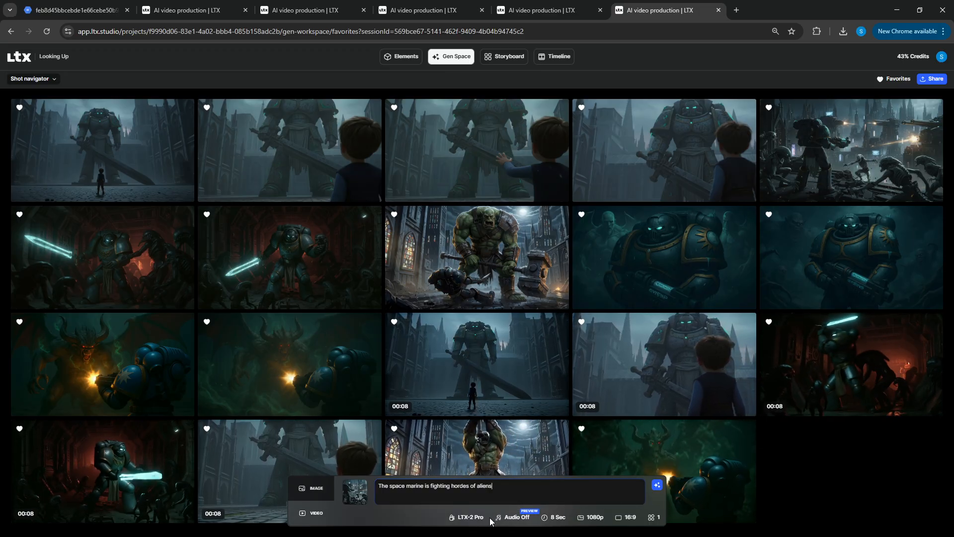
pyautogui.click(655, 485)
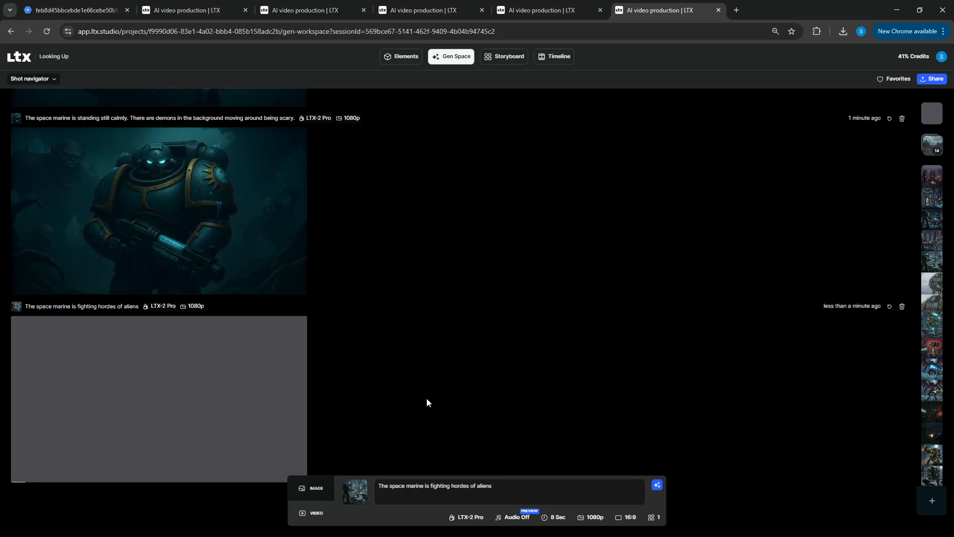
# Step: Play both new clips of the calmly standing marine in full view and add the tighter close-up with winged demons to the favourites
pyautogui.scroll(4, 427, 400)
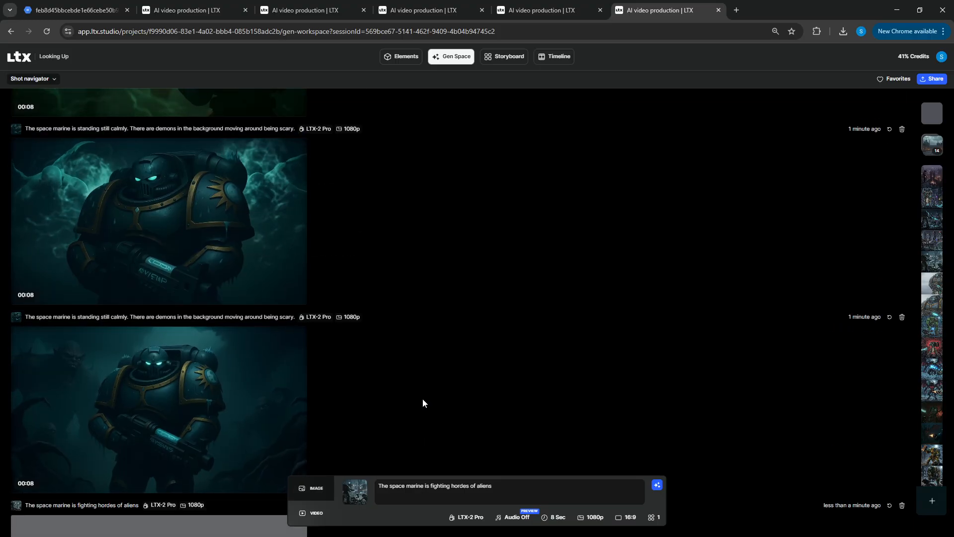
pyautogui.moveTo(252, 202)
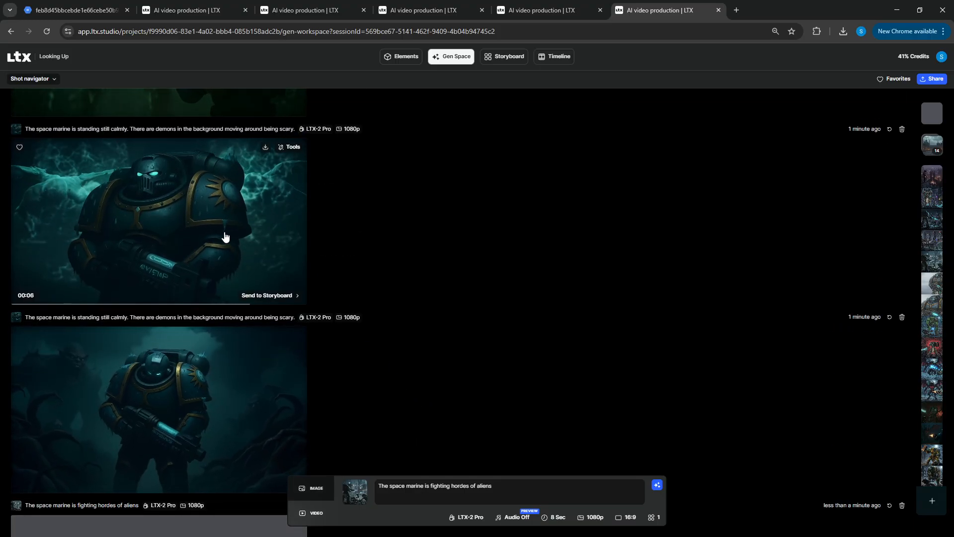
pyautogui.click(197, 224)
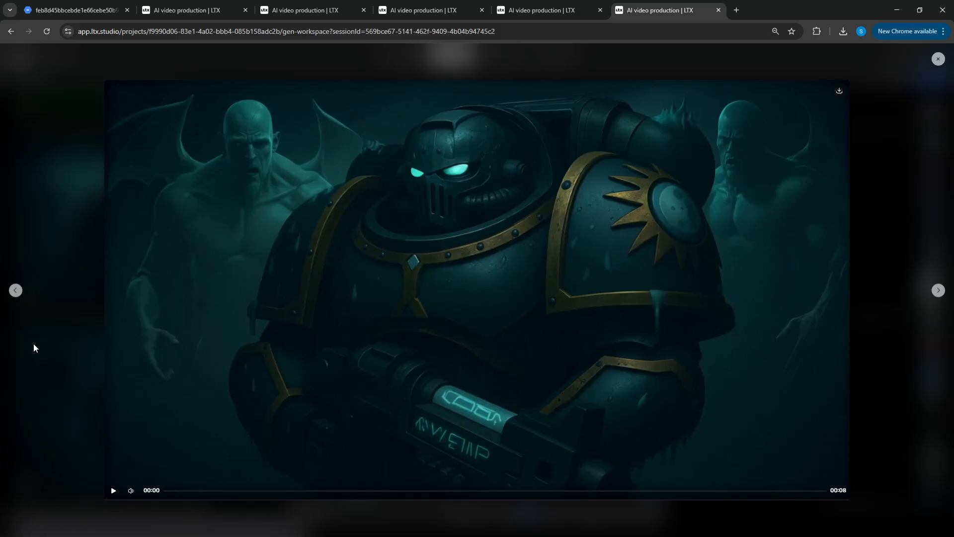
pyautogui.click(883, 243)
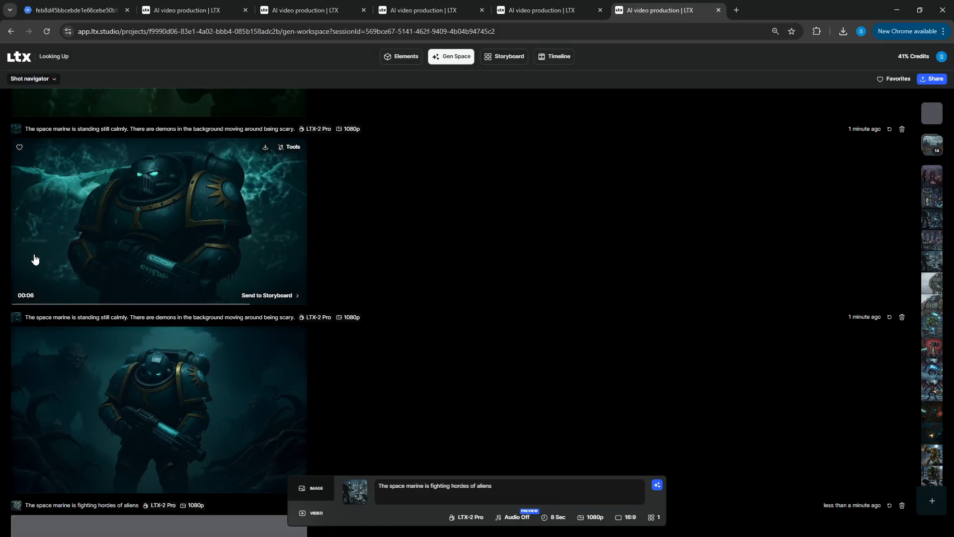
pyautogui.click(114, 396)
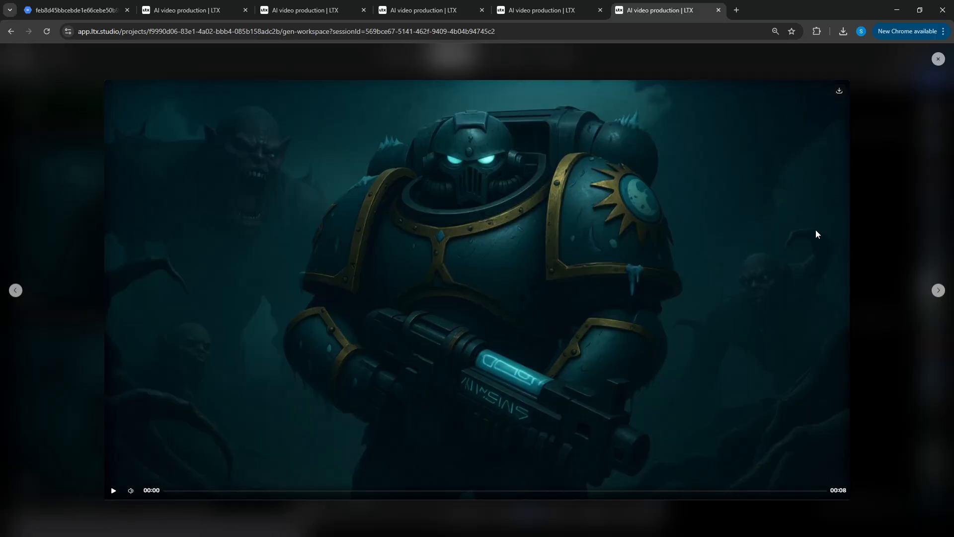
pyautogui.click(888, 231)
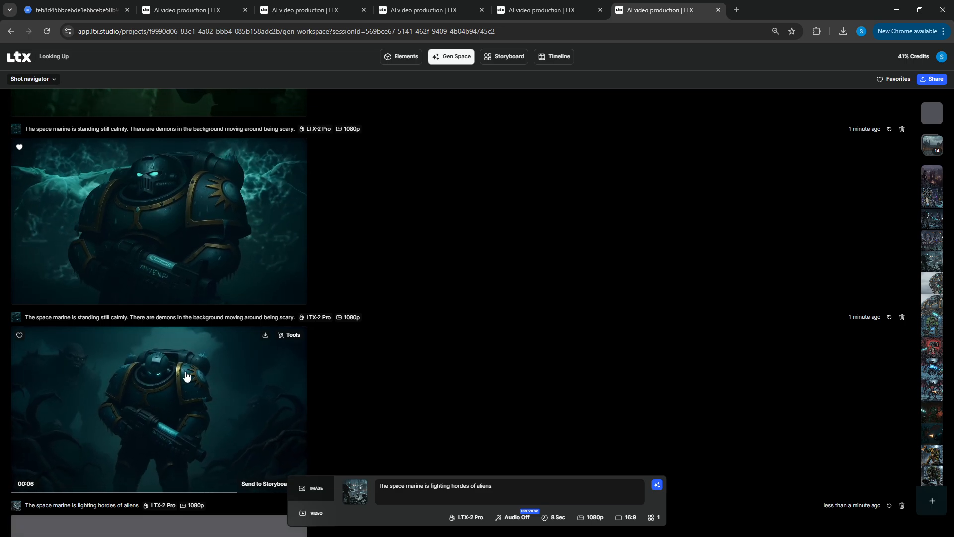
# Step: Animate the roaring-demon marine image with prompt "the space marine is standing still, strong, he does not look weak. The demons behind him try to look scary. slowly."
pyautogui.click(893, 79)
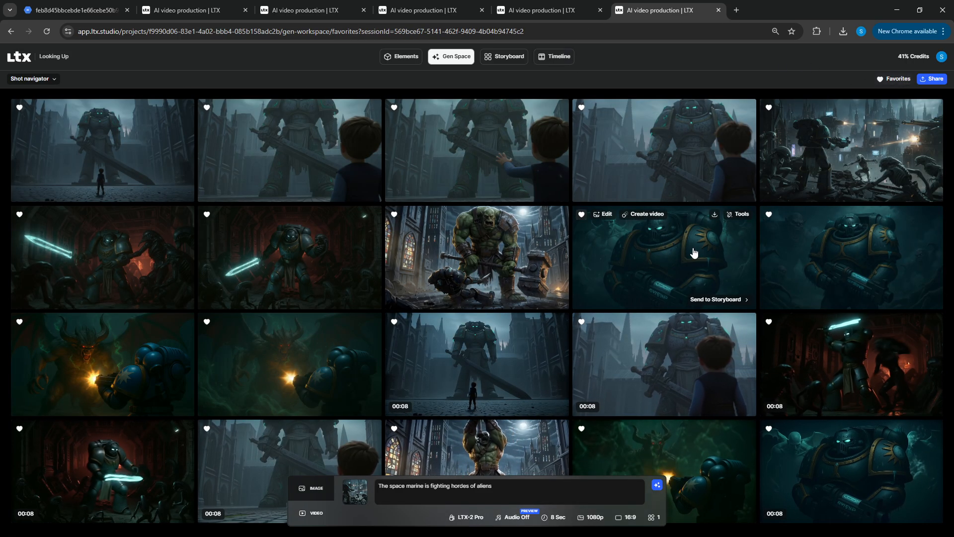
pyautogui.click(832, 253)
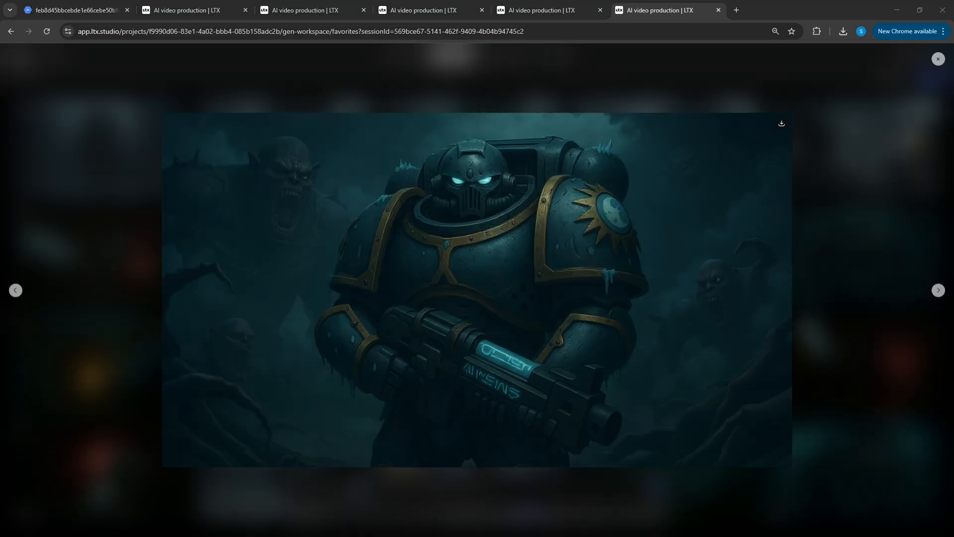
pyautogui.click(855, 115)
pyautogui.click(845, 240)
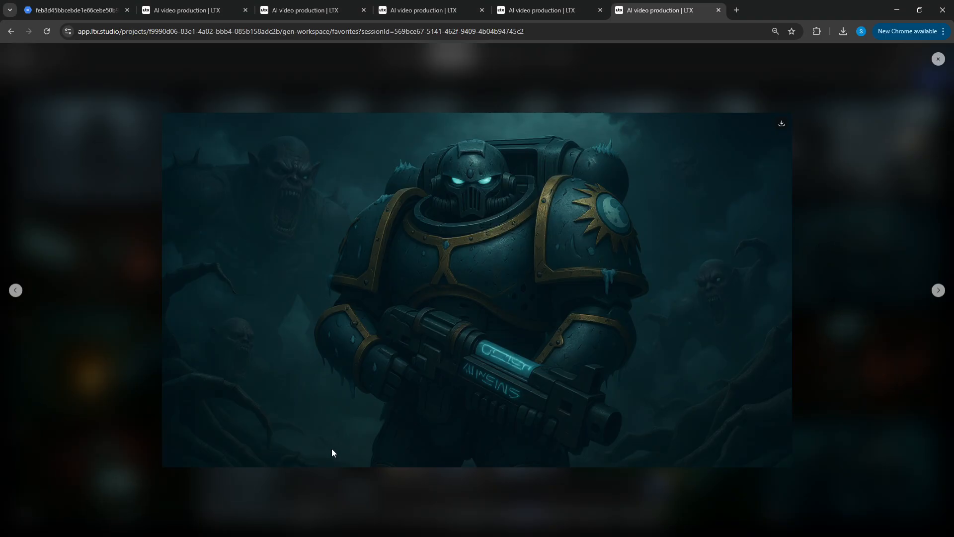
pyautogui.click(833, 224)
pyautogui.click(832, 217)
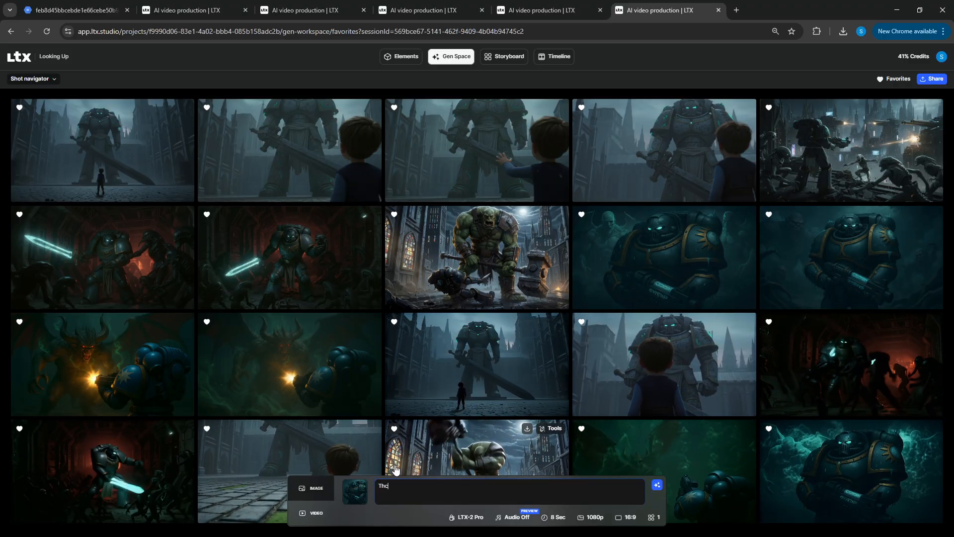
pyautogui.write('e')
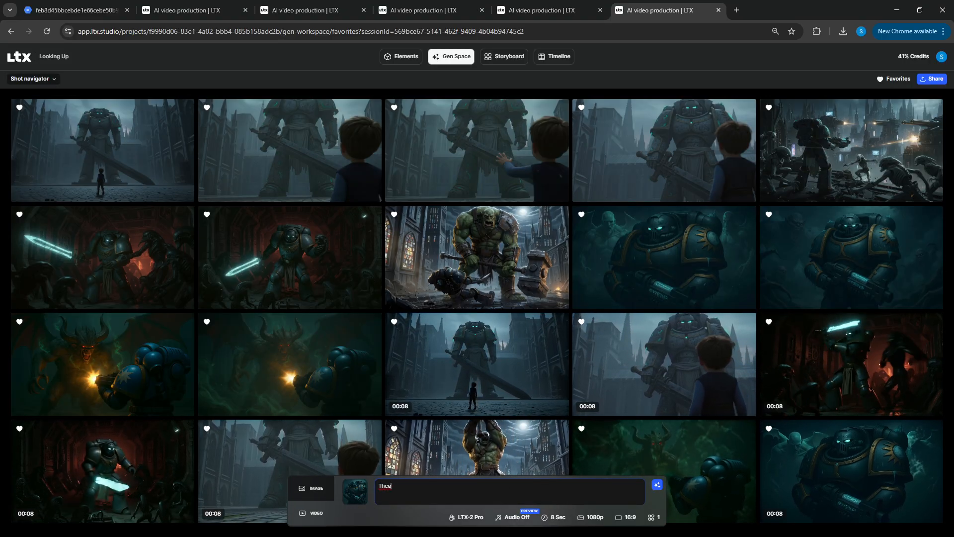
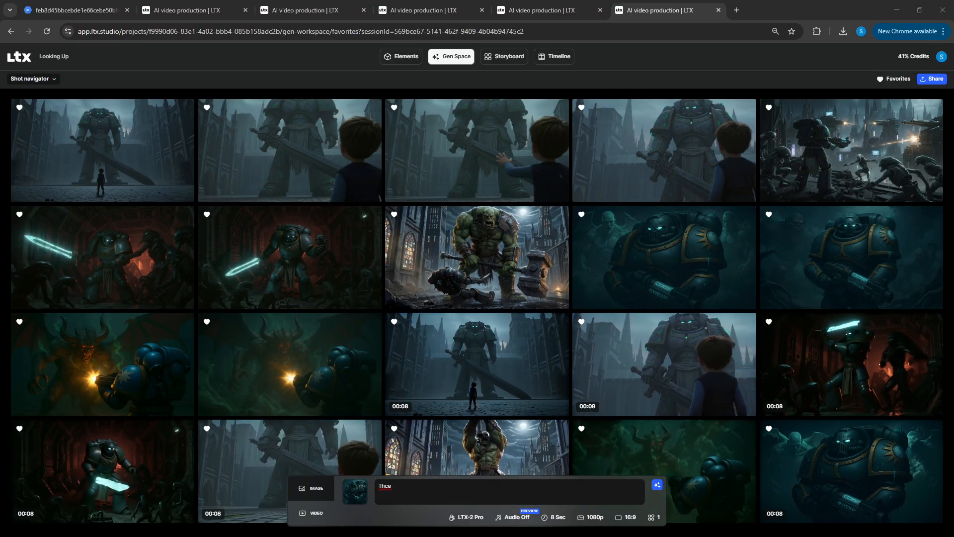
pyautogui.moveTo(863, 244)
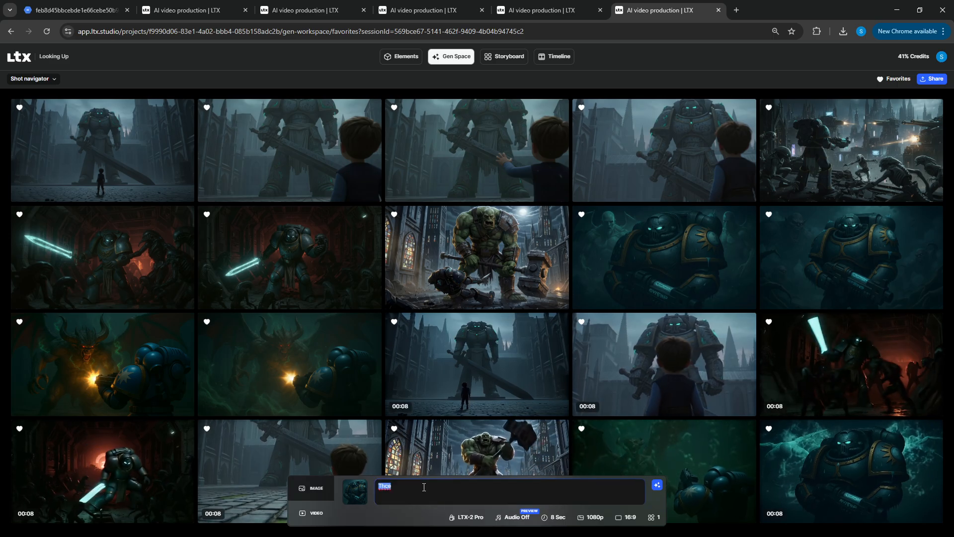
pyautogui.click(657, 485)
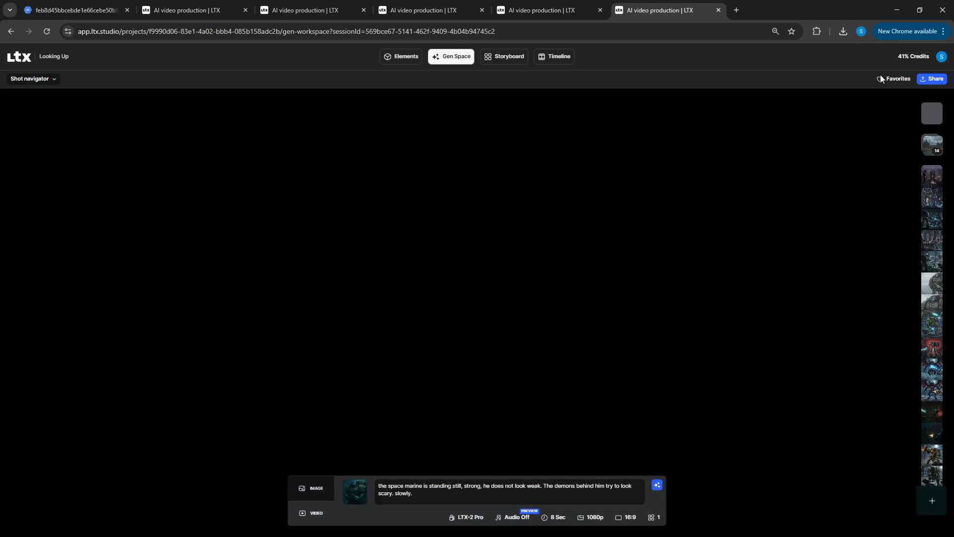
# Step: Set the favourite close-up of the marine with winged demons as source image and generate a video with the same standing-strong prompt
pyautogui.click(894, 78)
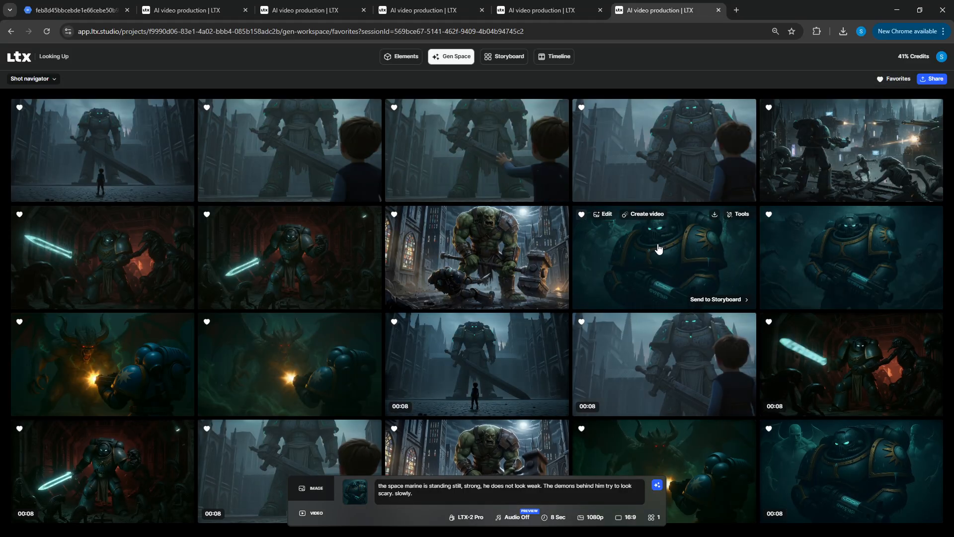
pyautogui.click(720, 279)
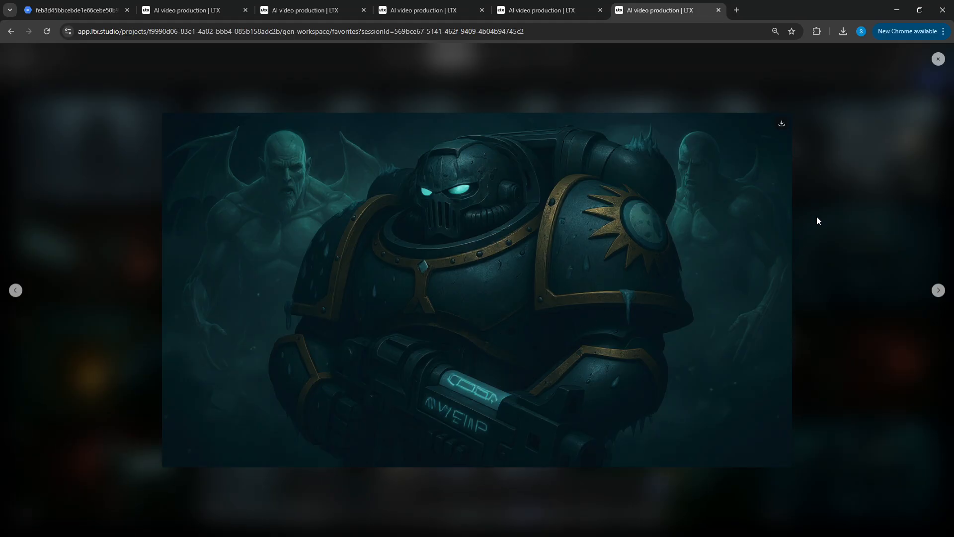
pyautogui.click(814, 145)
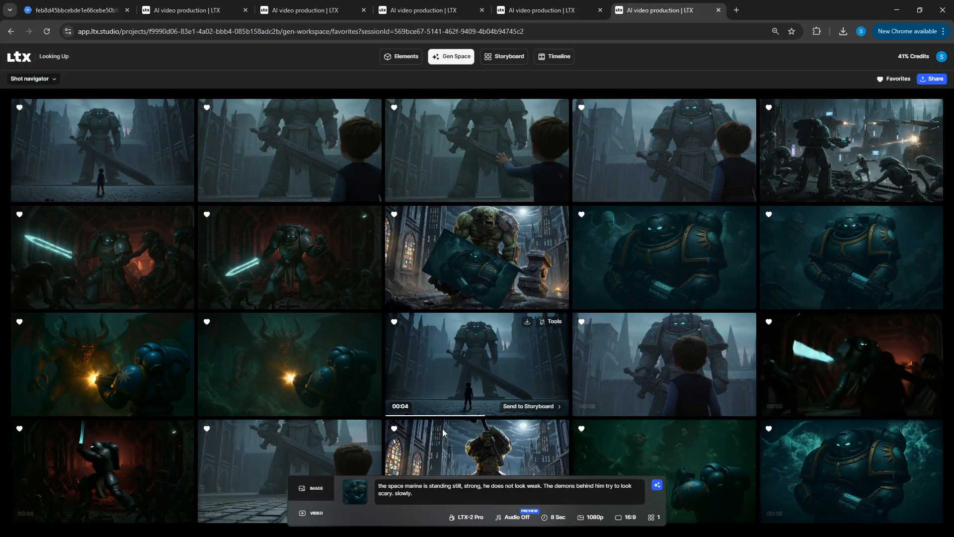
pyautogui.tripleClick(420, 487)
pyautogui.click(496, 497)
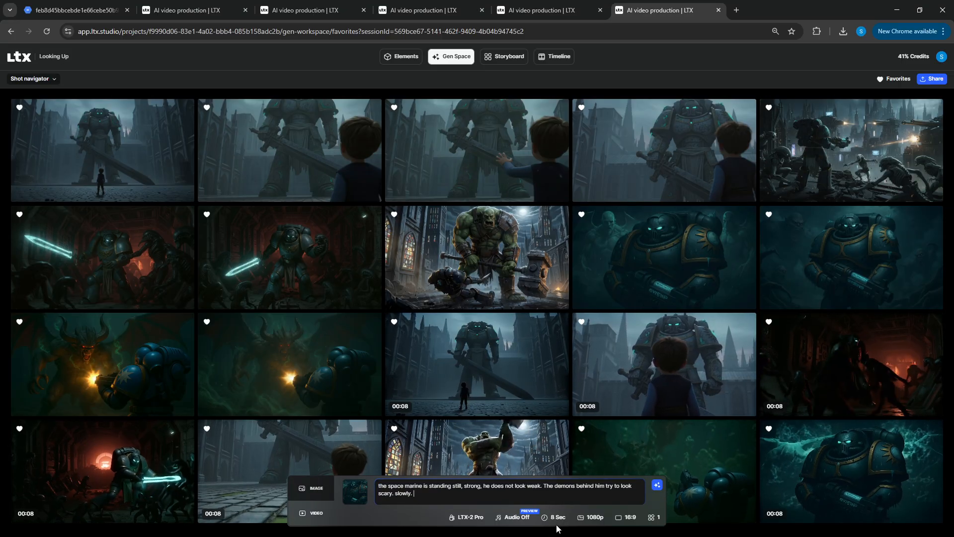
pyautogui.click(656, 486)
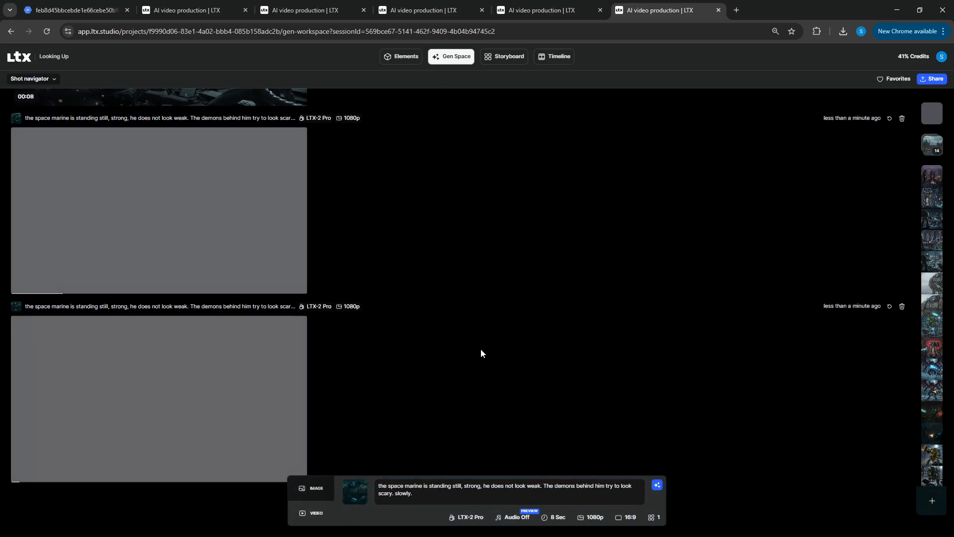
# Step: Play the clip of the marine fighting hordes of aliens in full view and permanently delete that generation
pyautogui.scroll(4, 481, 348)
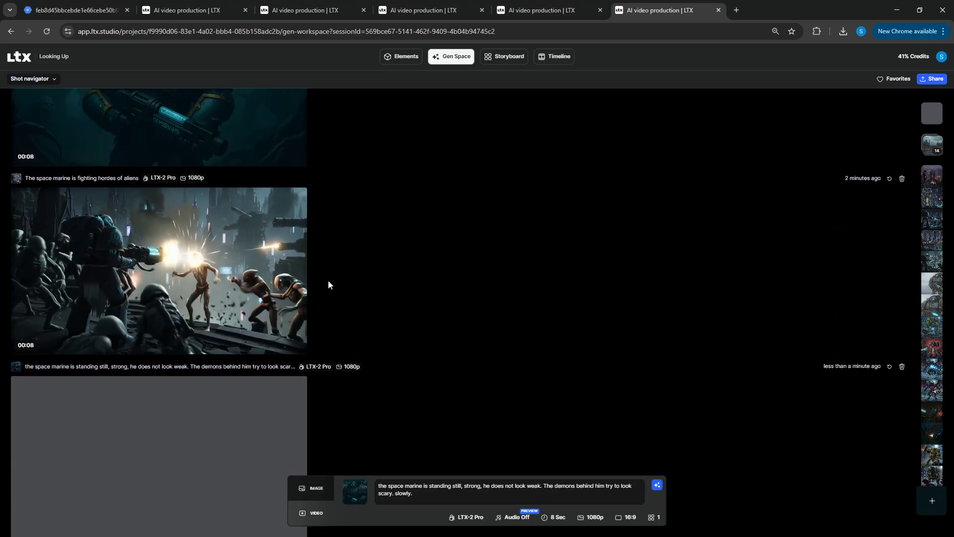
pyautogui.click(190, 259)
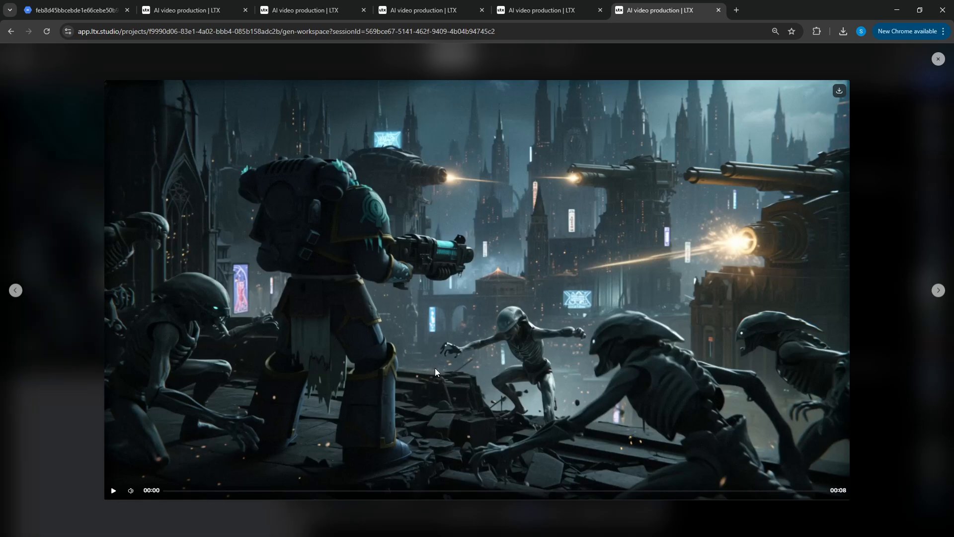
pyautogui.click(489, 329)
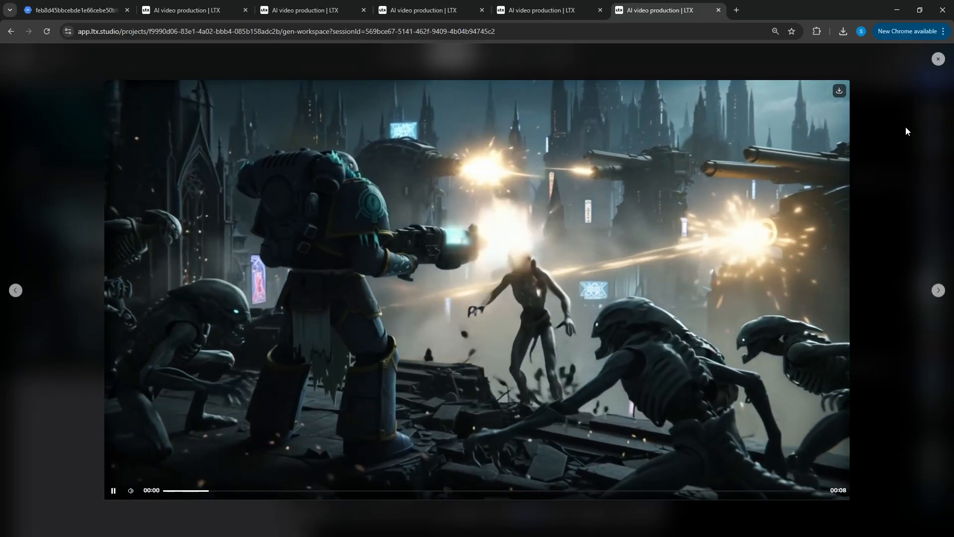
pyautogui.click(907, 117)
pyautogui.moveTo(296, 236)
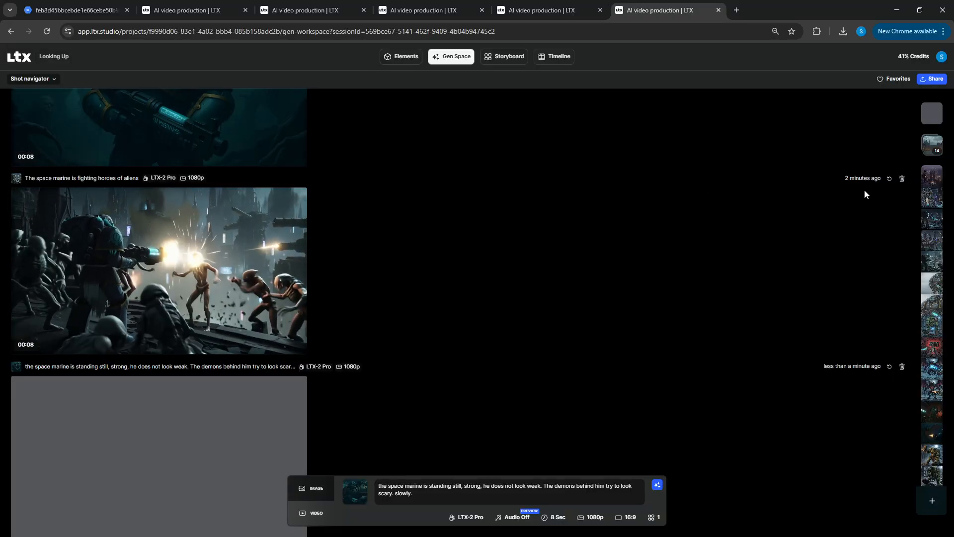
pyautogui.click(901, 178)
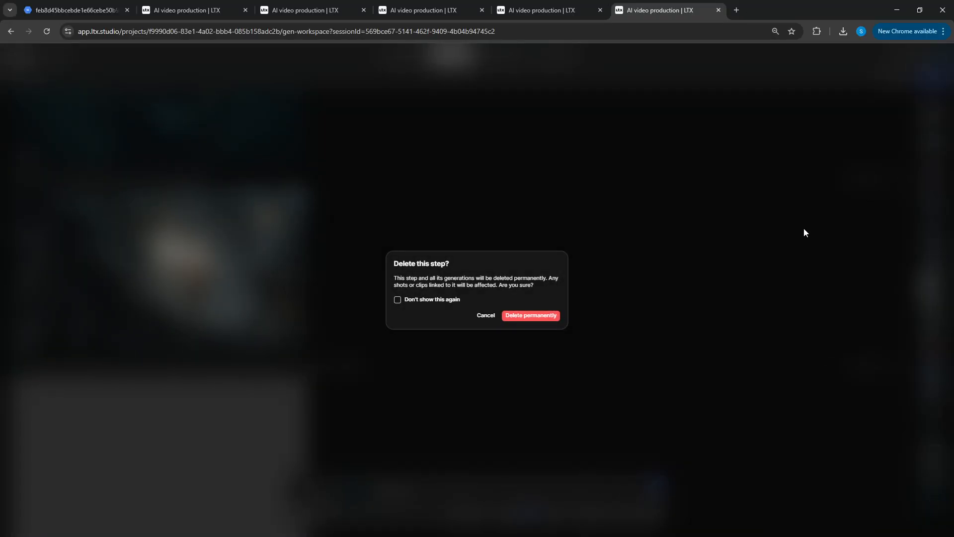
pyautogui.click(527, 317)
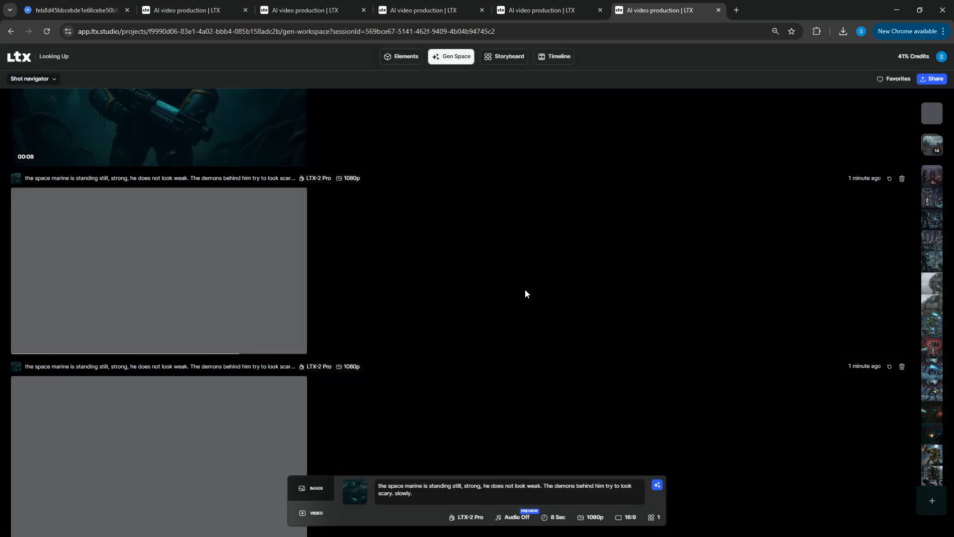
# Step: Replay the second calmly standing marine clip in full view, rechecking its middle part, and add it to the favourites
pyautogui.scroll(1, 507, 313)
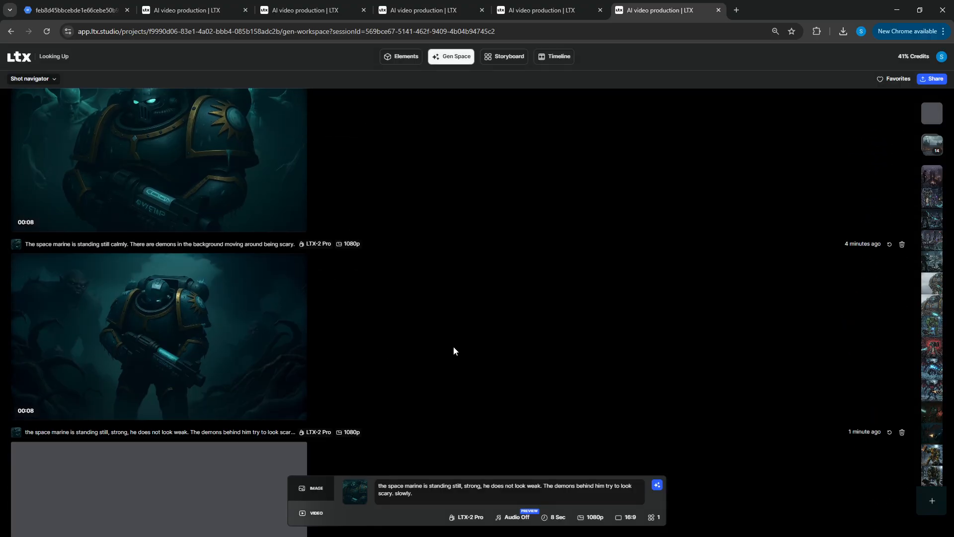
pyautogui.scroll(3, 289, 272)
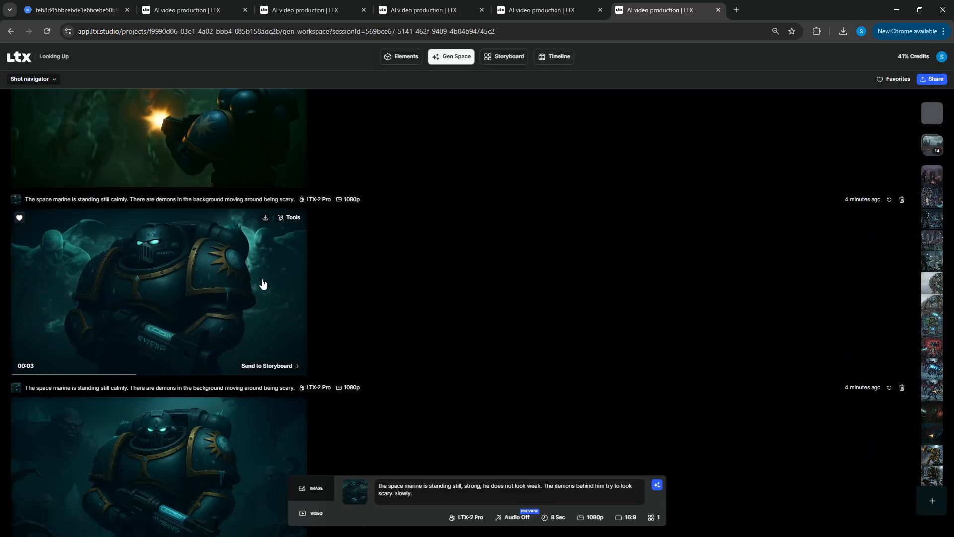
pyautogui.scroll(-2, 165, 291)
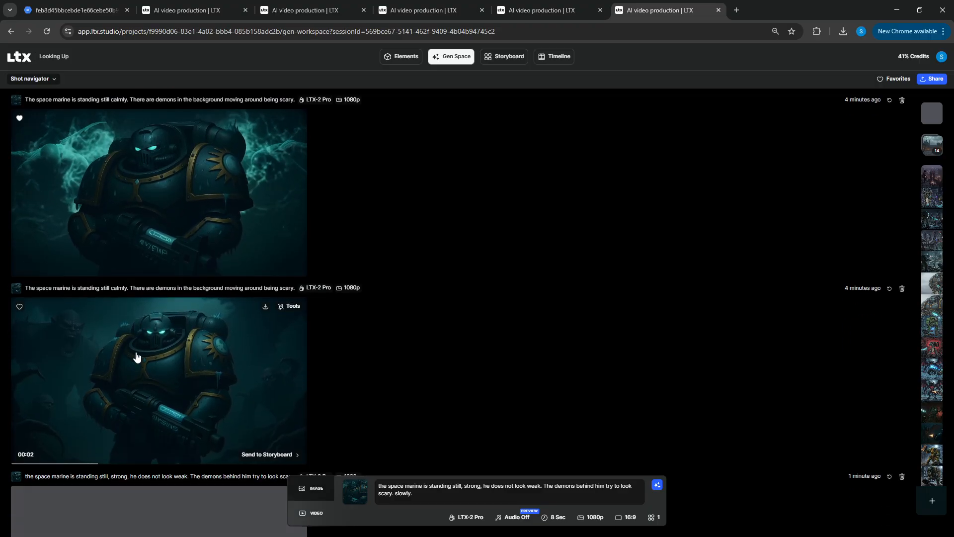
pyautogui.click(179, 353)
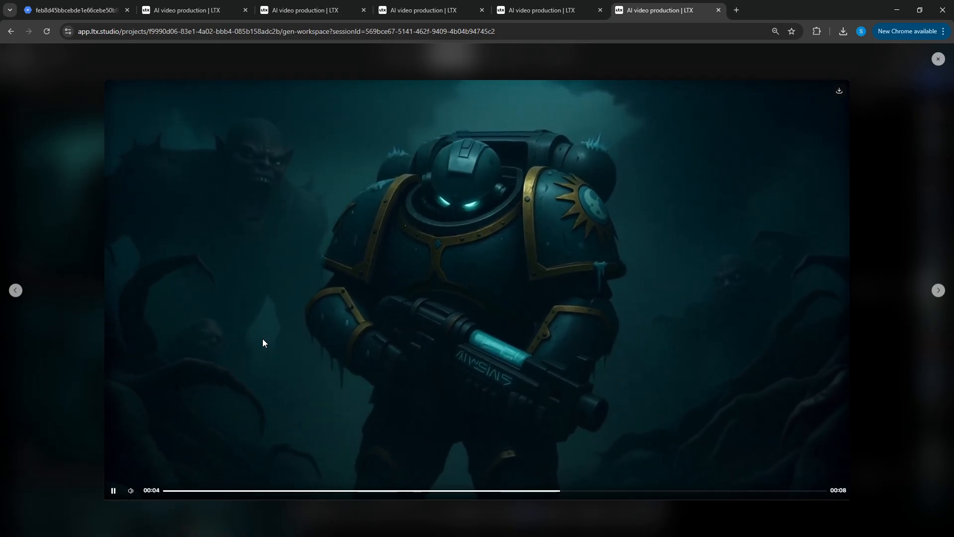
pyautogui.click(557, 490)
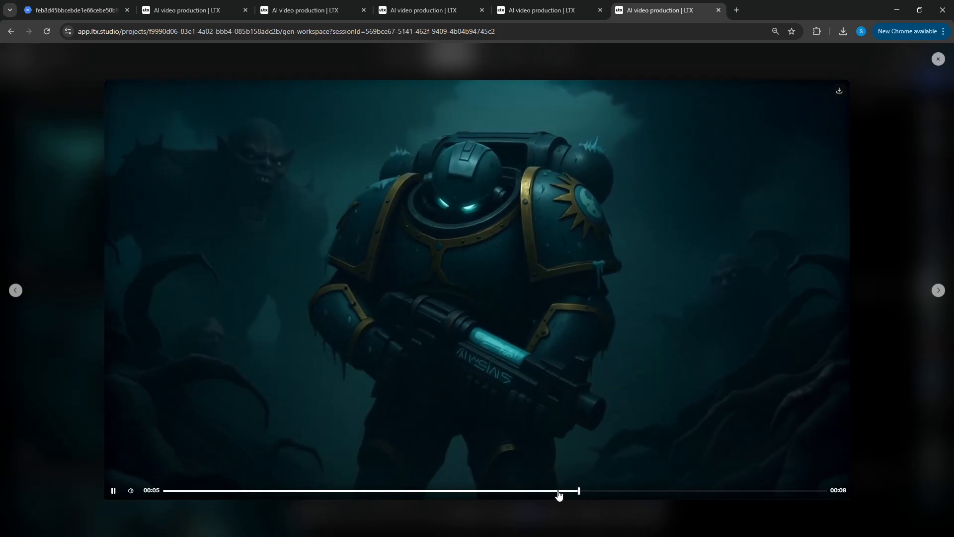
pyautogui.click(543, 492)
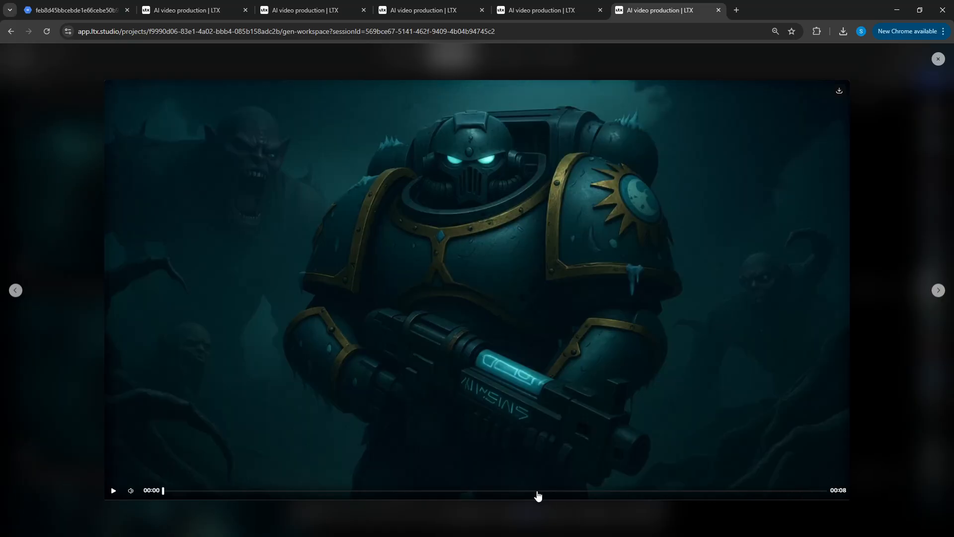
pyautogui.click(925, 152)
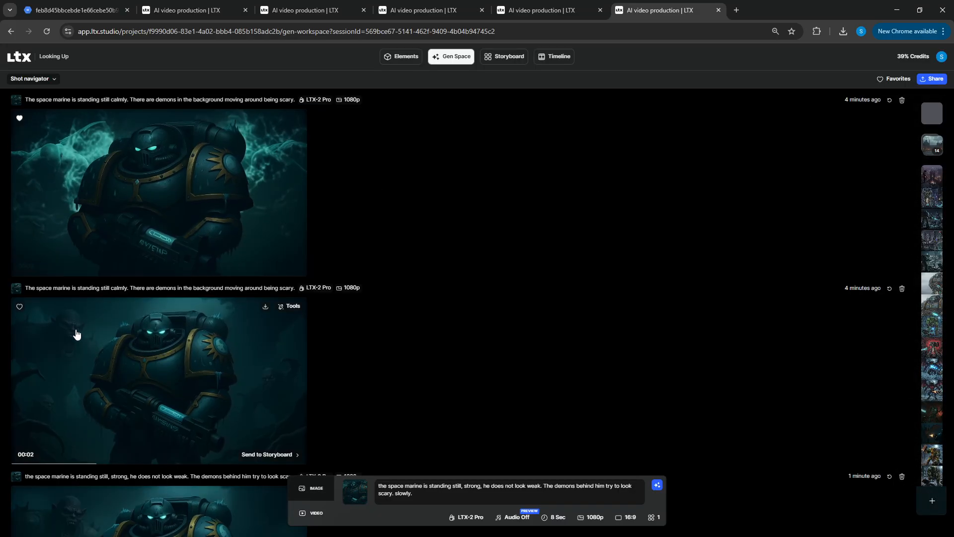
pyautogui.click(21, 307)
# Step: Play both new clips of the strong, still-standing marine in full view and add them to the favourites
pyautogui.scroll(-5, 248, 409)
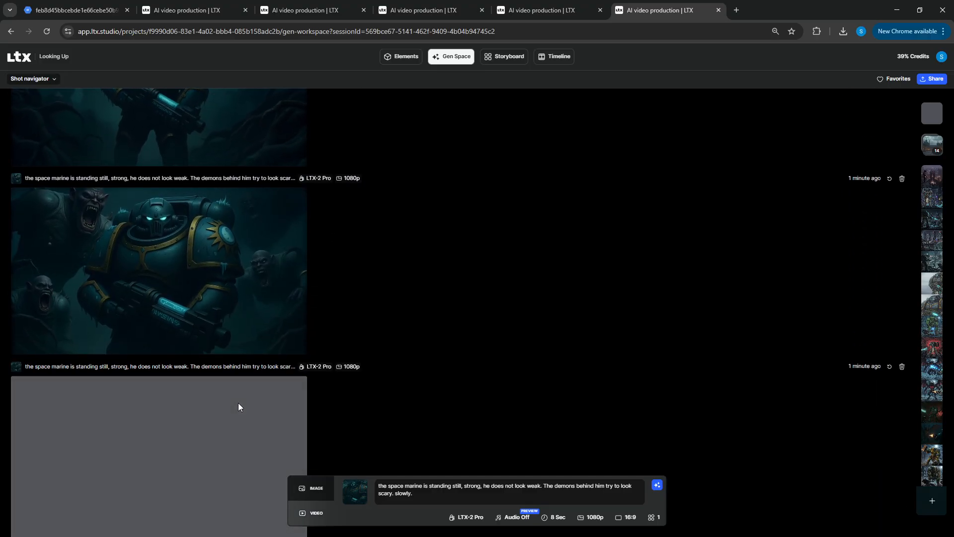
pyautogui.click(183, 260)
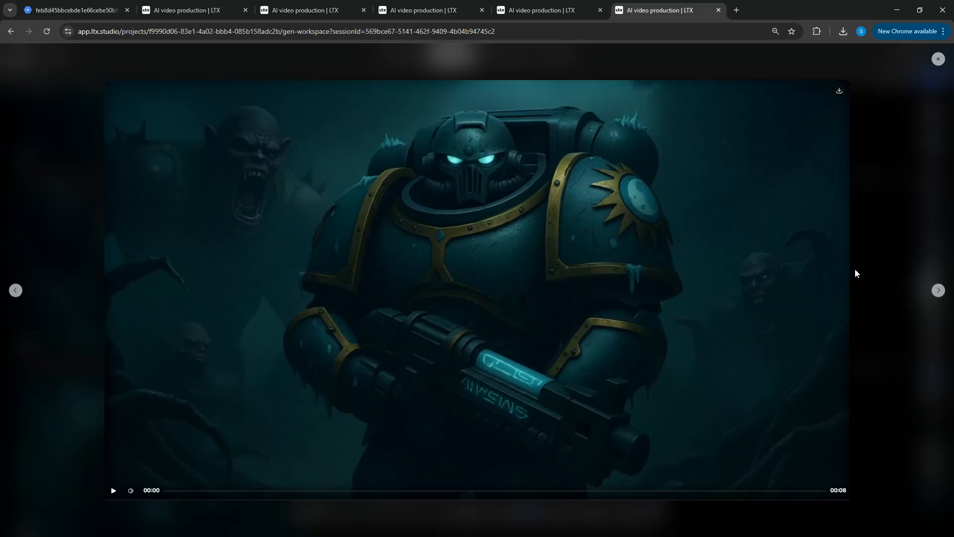
pyautogui.click(854, 271)
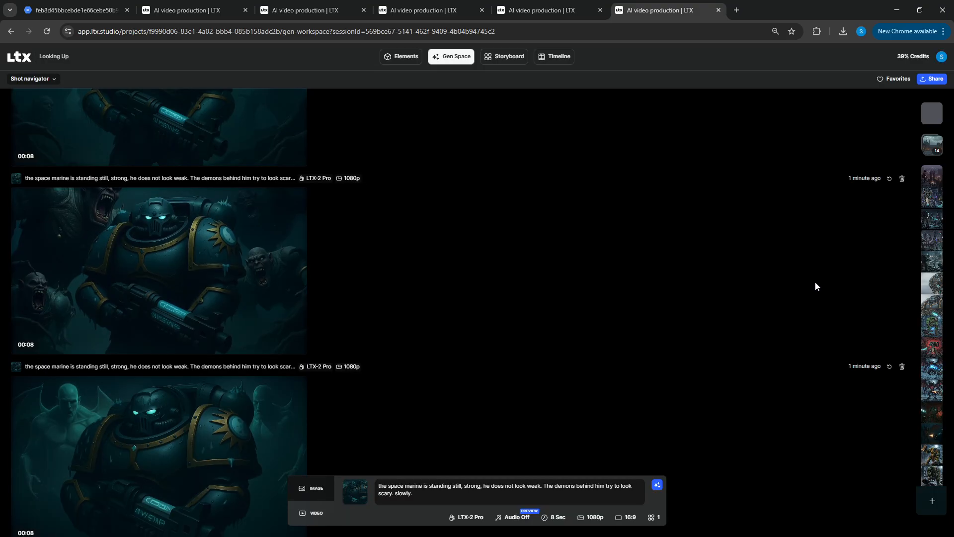
pyautogui.click(21, 197)
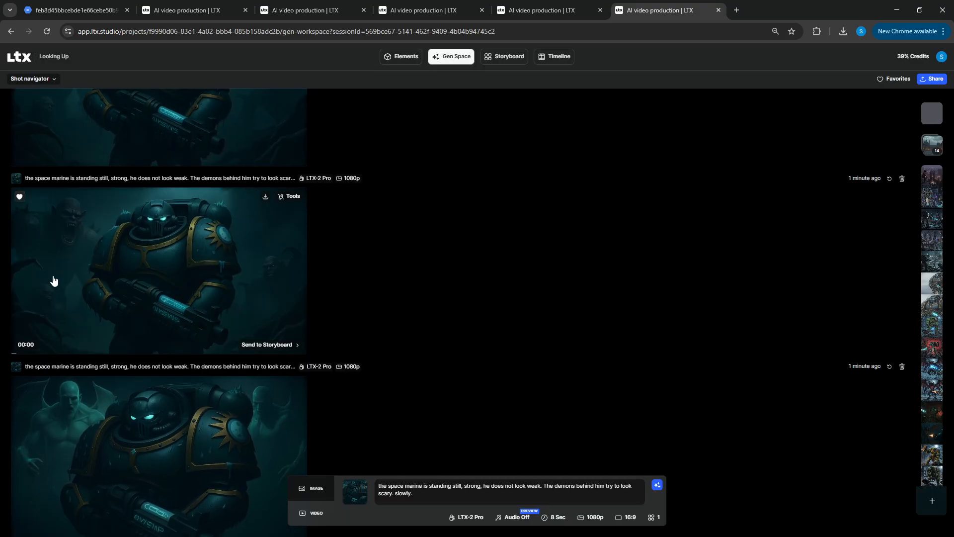
pyautogui.scroll(-2, 50, 288)
pyautogui.click(137, 344)
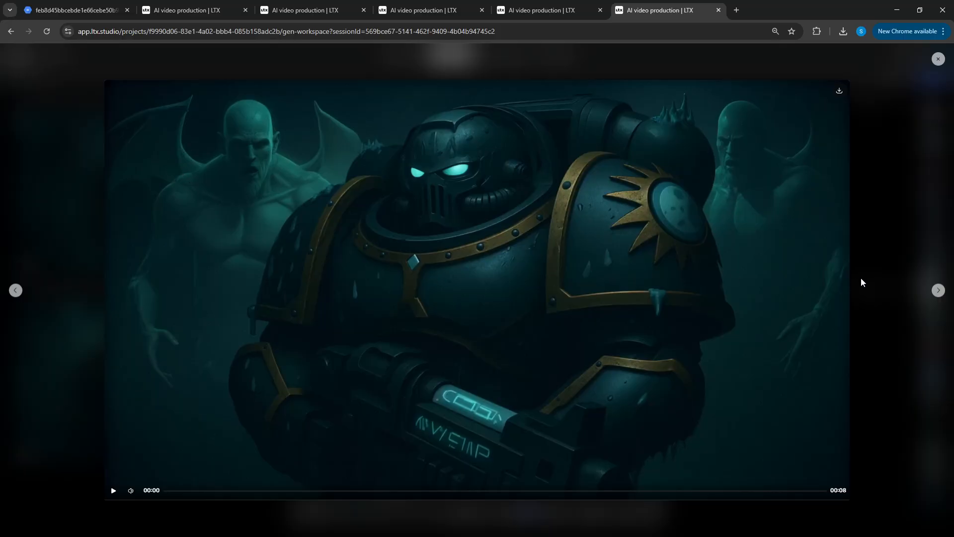
pyautogui.click(194, 215)
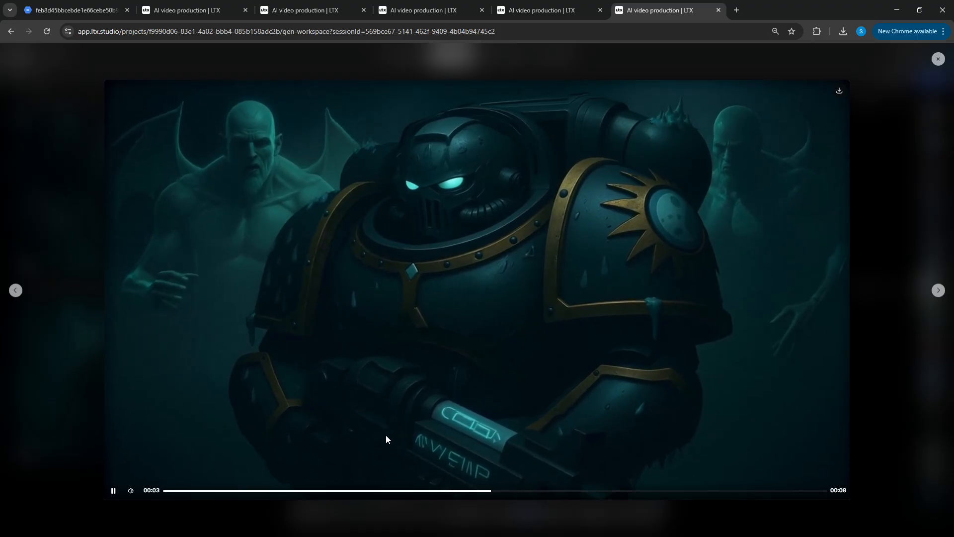
pyautogui.click(860, 218)
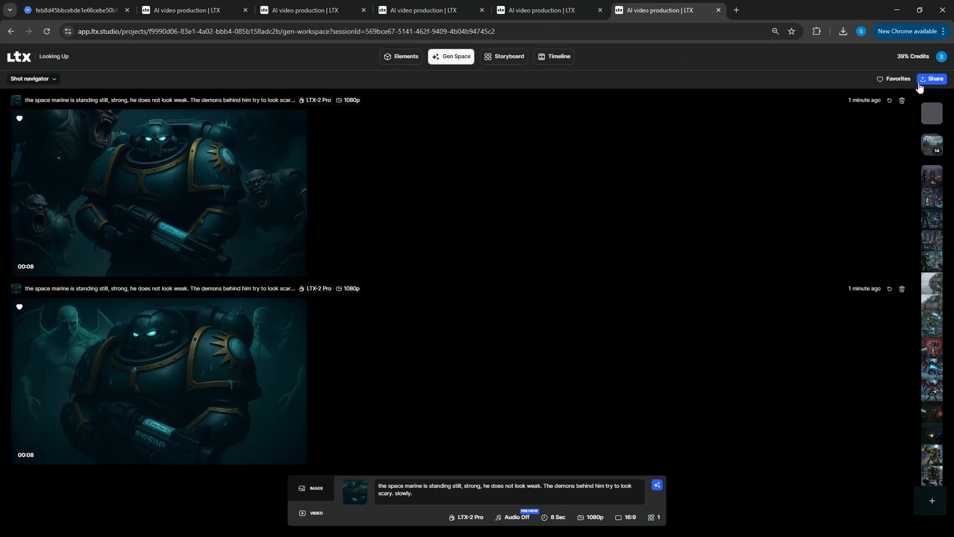
# Step: Review the collected favourites and play the clip of the marine fighting aliens with the glowing sword in full view
pyautogui.click(900, 79)
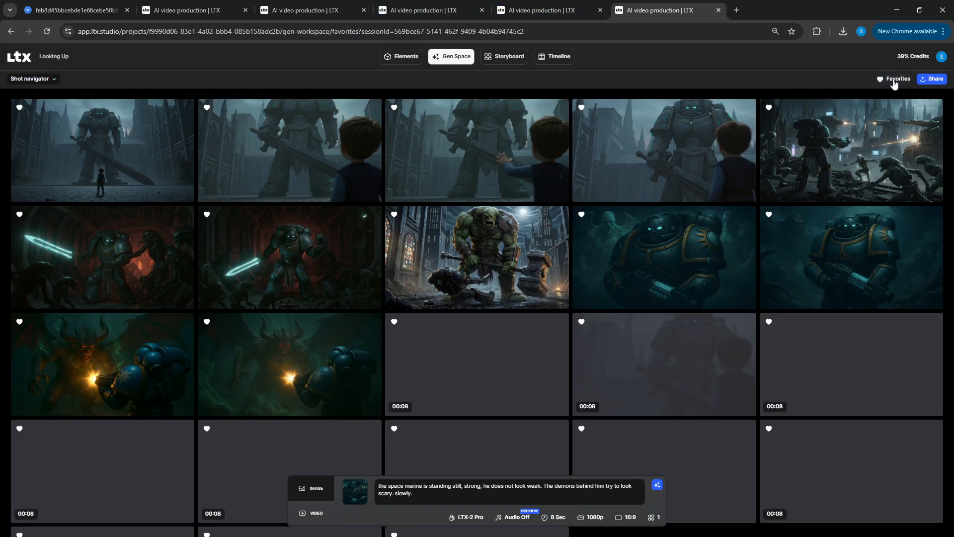
pyautogui.scroll(-2, 607, 164)
pyautogui.scroll(-2, 607, 164)
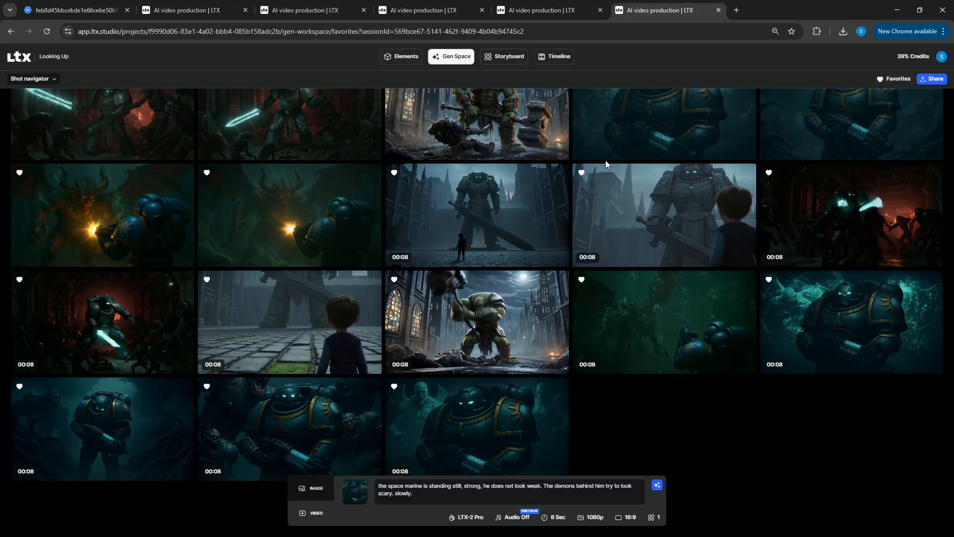
pyautogui.scroll(2, 308, 263)
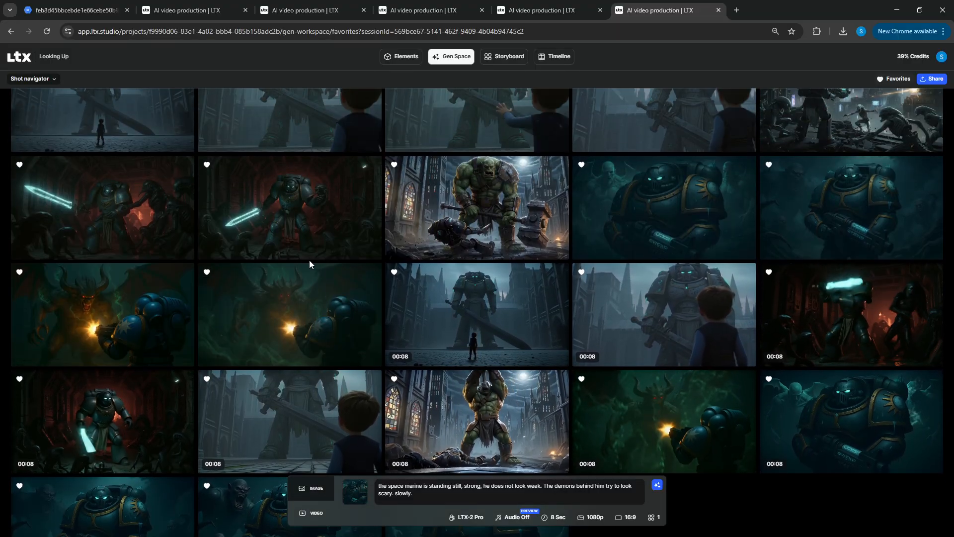
pyautogui.click(839, 323)
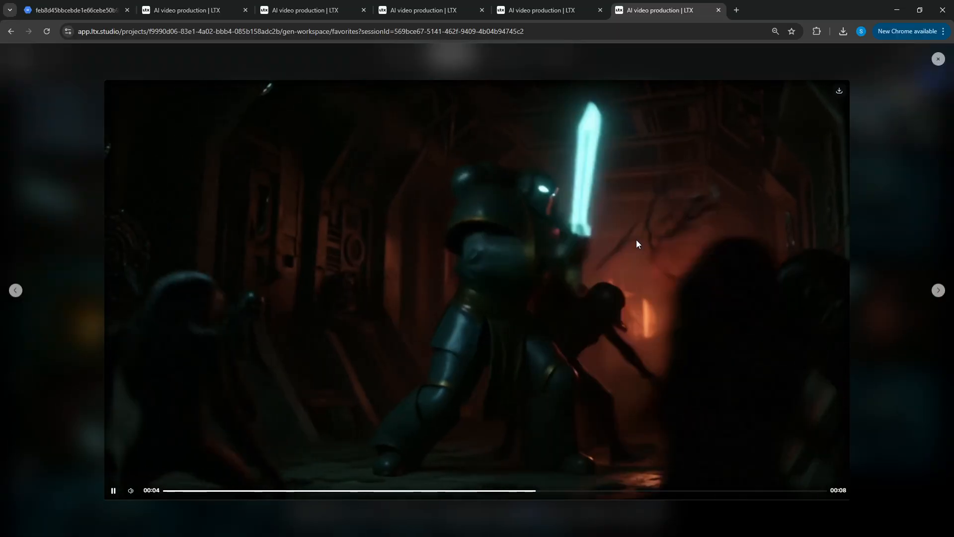
pyautogui.click(893, 202)
pyautogui.scroll(1, 232, 226)
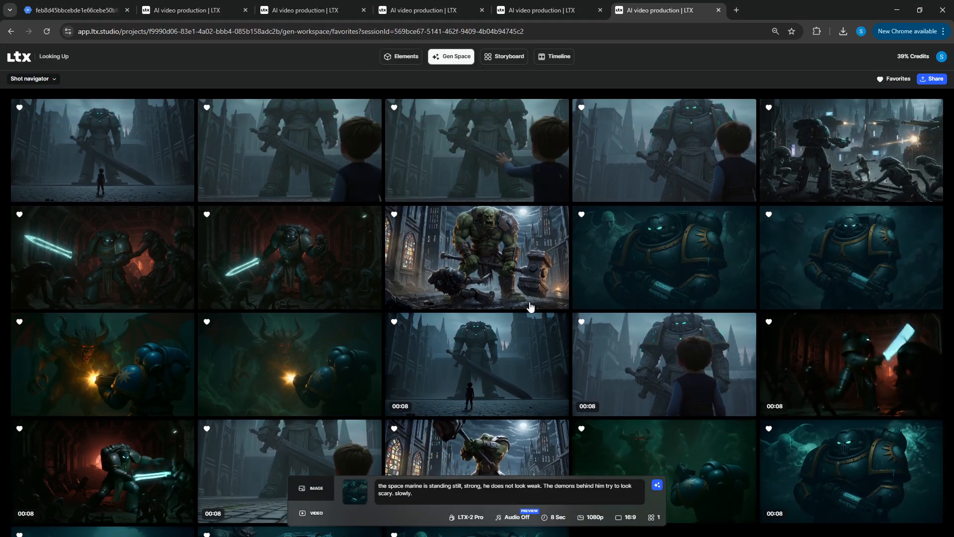
# Step: Leave the favourites view, find the first LTX-2 Pro clip of the marine fighting several aliens with his sword, and reuse its prompt and settings
pyautogui.click(894, 79)
pyautogui.scroll(-15, 740, 325)
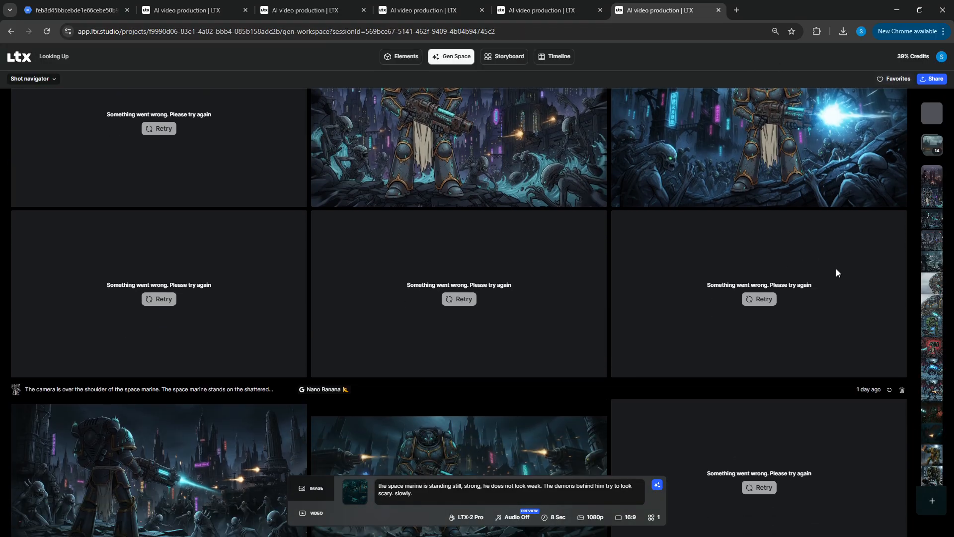
pyautogui.scroll(-10, 821, 322)
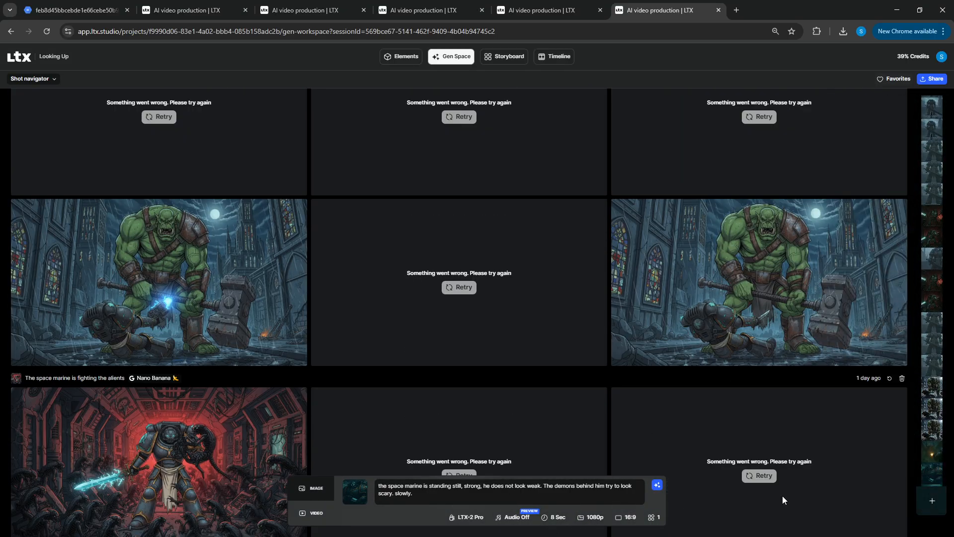
pyautogui.scroll(-10, 839, 499)
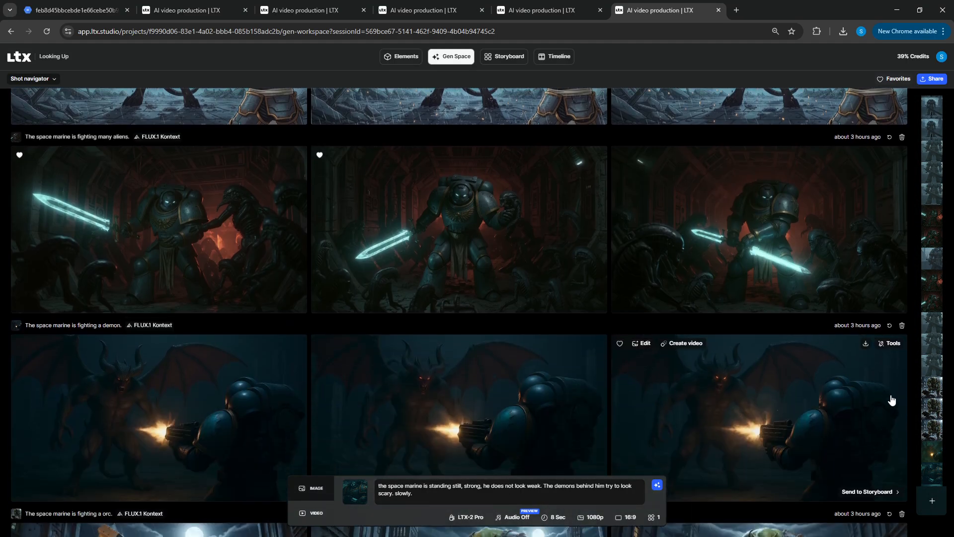
pyautogui.moveTo(931, 348)
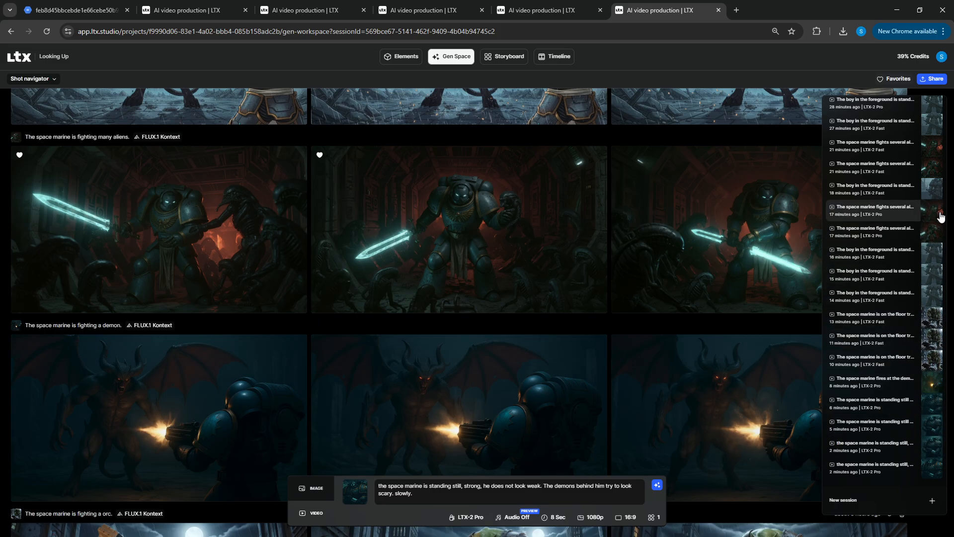
pyautogui.click(936, 213)
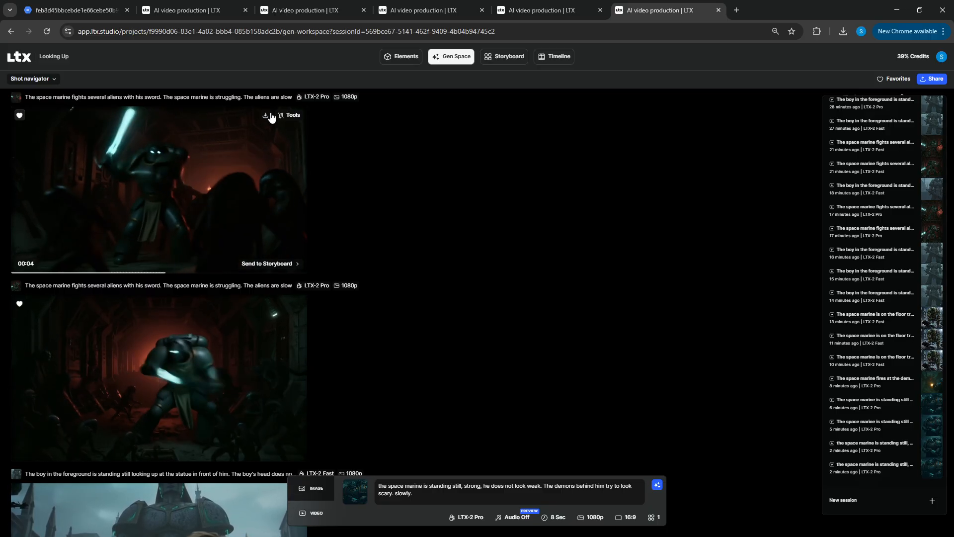
pyautogui.scroll(2, 395, 136)
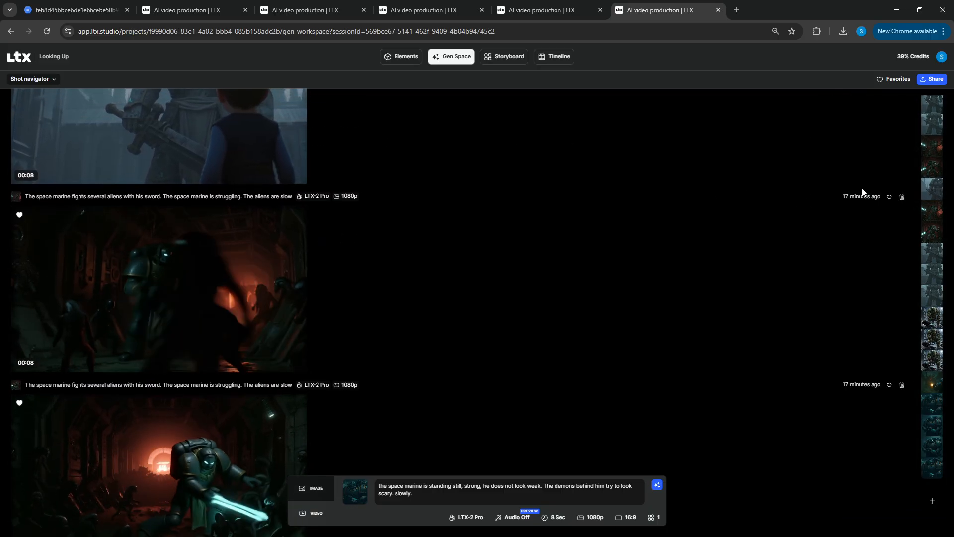
pyautogui.click(890, 197)
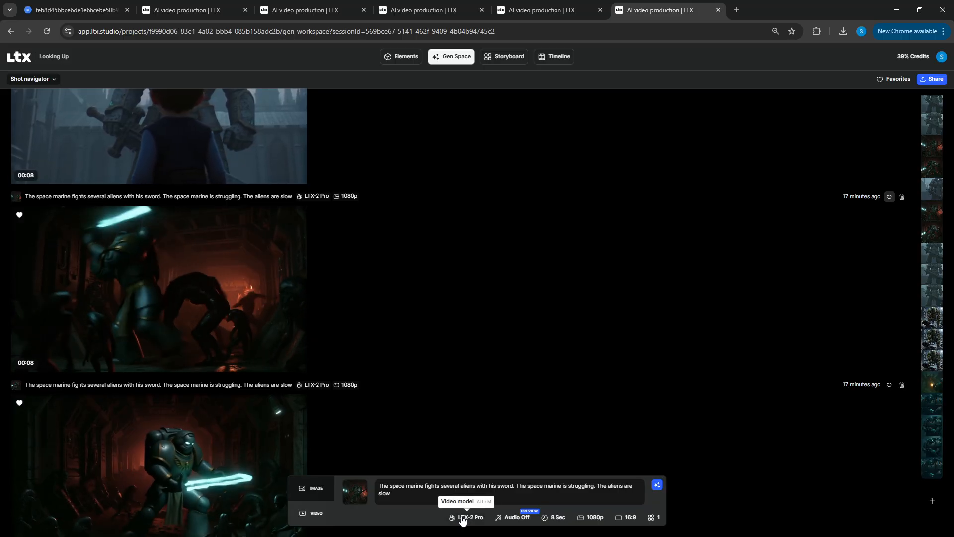
# Step: Edit the reused prompt so the space marine fights "1 alien" with his sword, copy the full prompt text, and generate the video
pyautogui.doubleClick(449, 485)
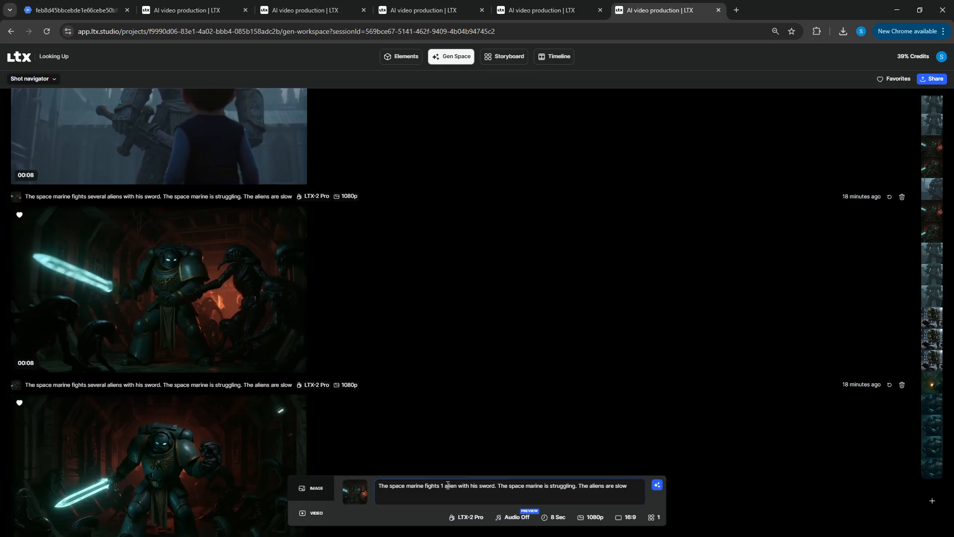
pyautogui.hotkey('ctrl', 'a')
pyautogui.hotkey('ctrl', 'c')
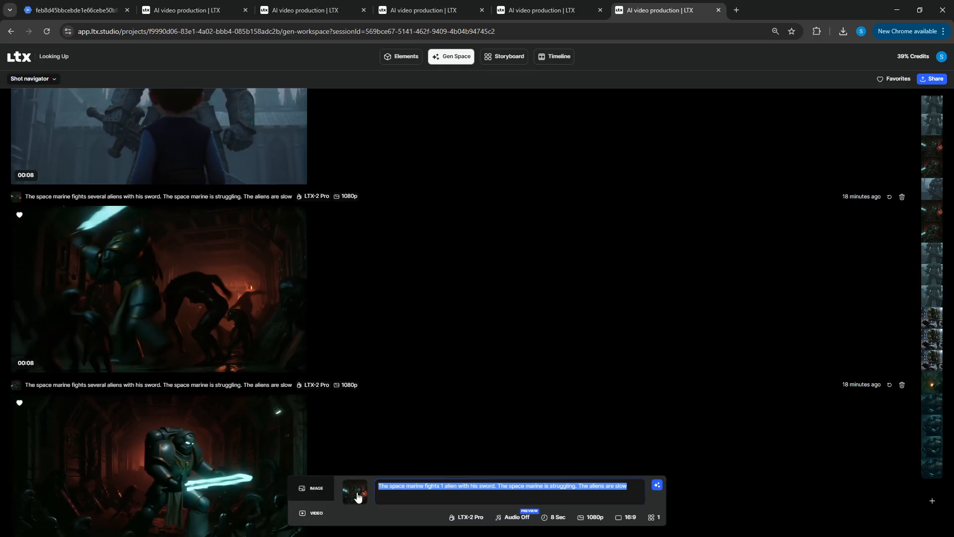
pyautogui.click(657, 484)
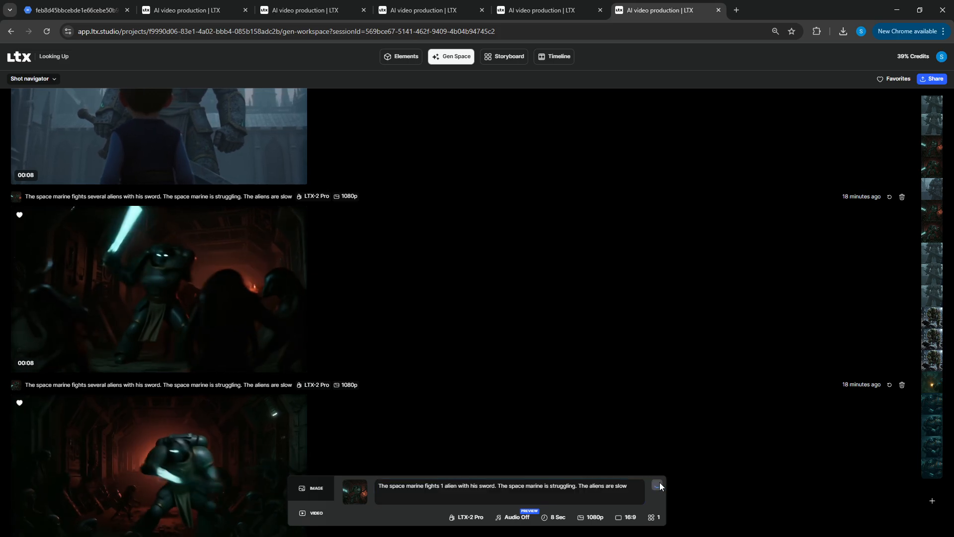
pyautogui.scroll(15, 371, 387)
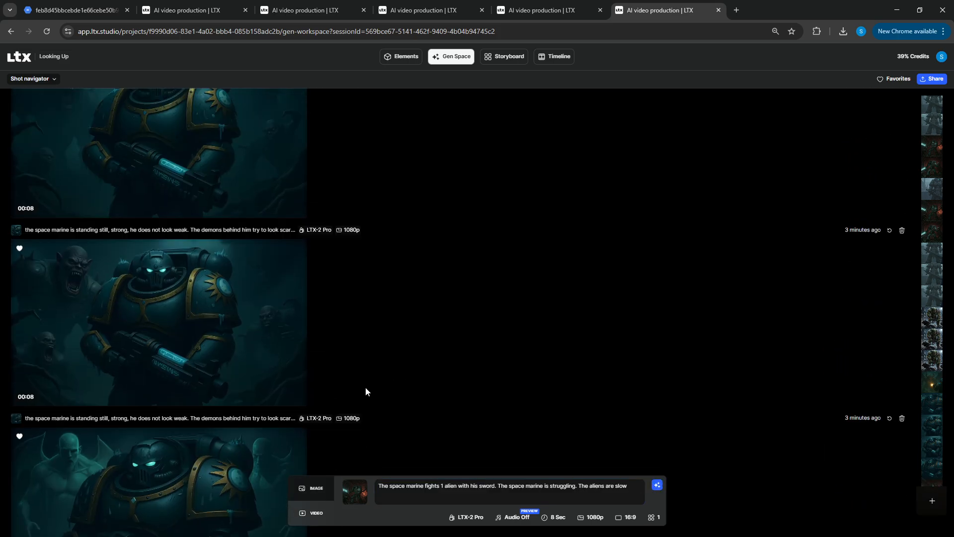
pyautogui.scroll(10, 365, 389)
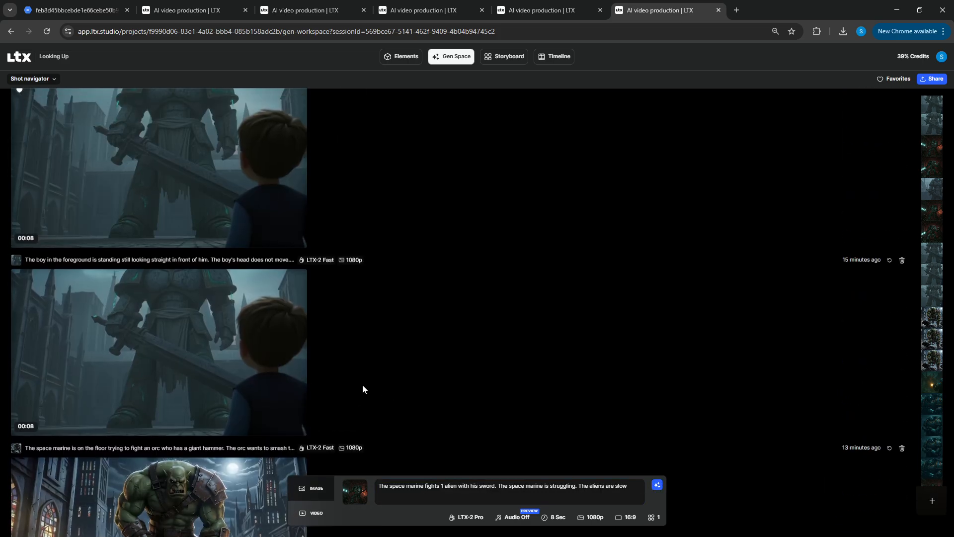
# Step: Delete the 17-minute-old generation of the boy looking up at the statue
pyautogui.scroll(-3, 362, 338)
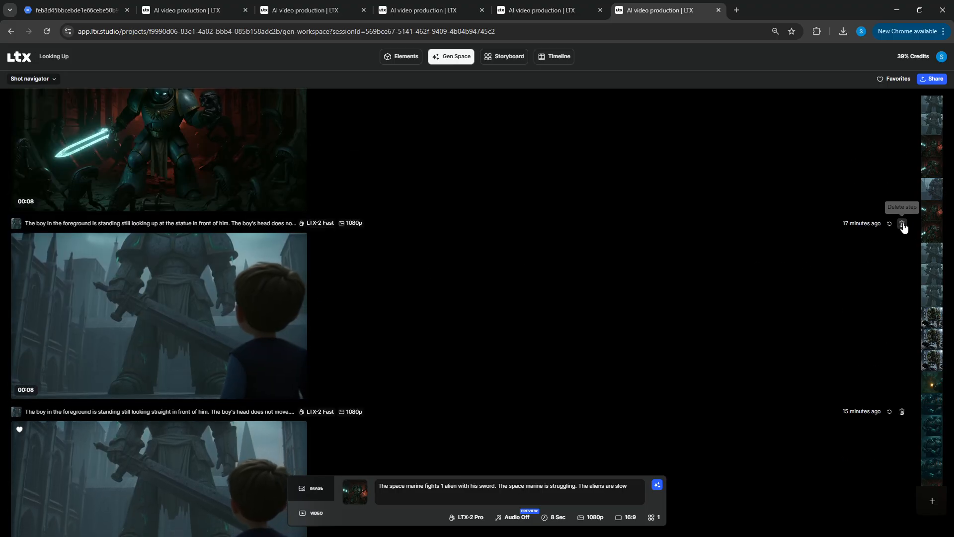
pyautogui.click(902, 223)
pyautogui.click(517, 316)
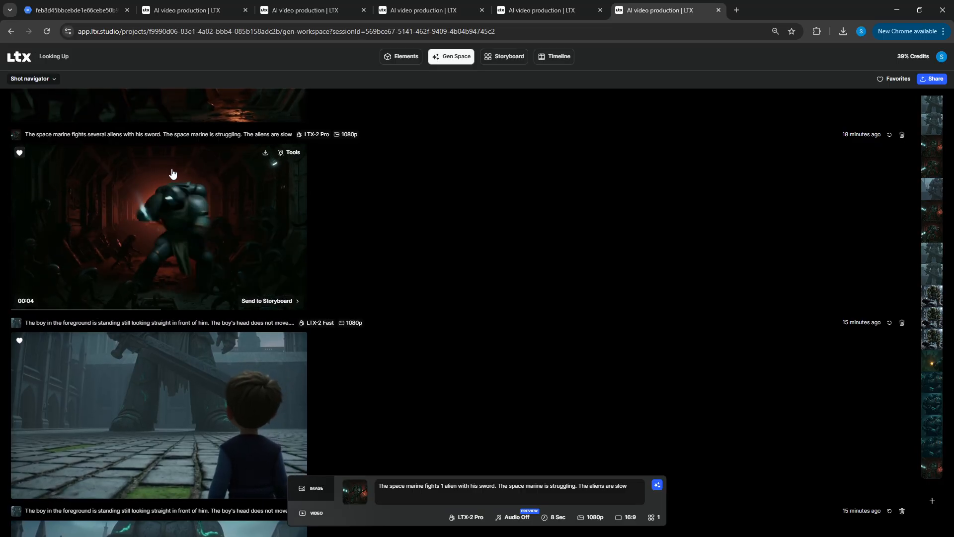
# Step: Regenerate the second several-aliens shot with the prompt "The space marine fights 1 alien with his sword. The space marine is struggling. The aliens are slow"
pyautogui.click(889, 134)
pyautogui.hotkey('ctrl', 'a')
pyautogui.hotkey('ctrl', 'v')
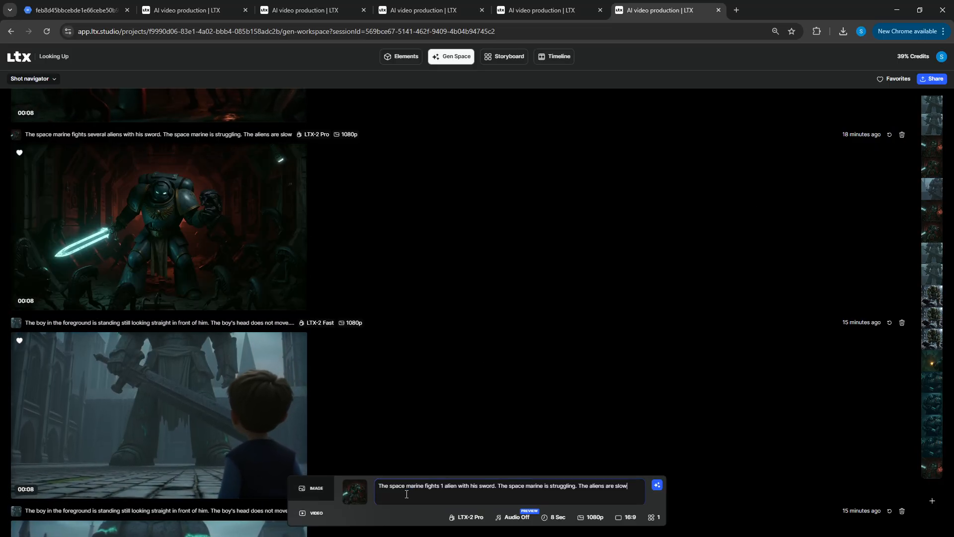
pyautogui.click(656, 485)
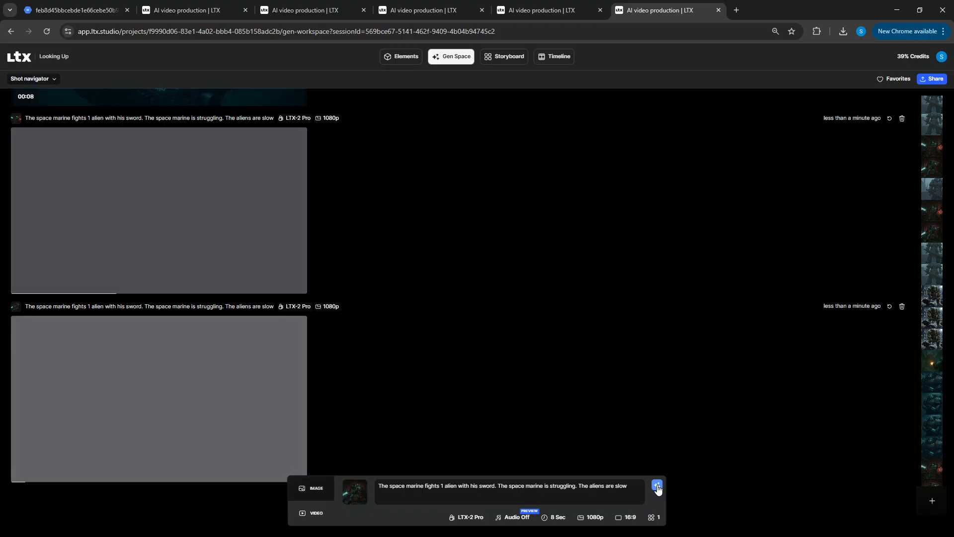
# Step: Preview the newly generated clips of the space marine fighting one alien
pyautogui.click(503, 57)
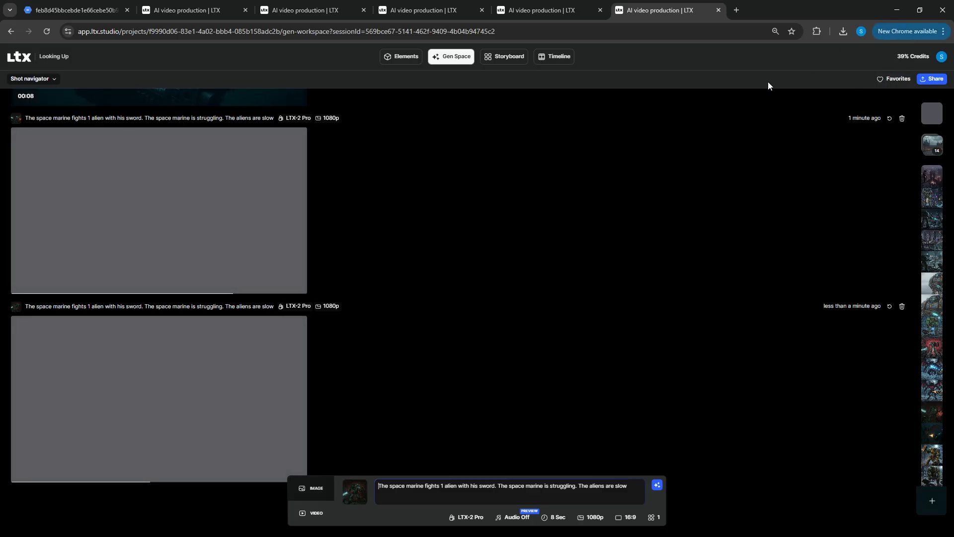
pyautogui.scroll(4, 513, 258)
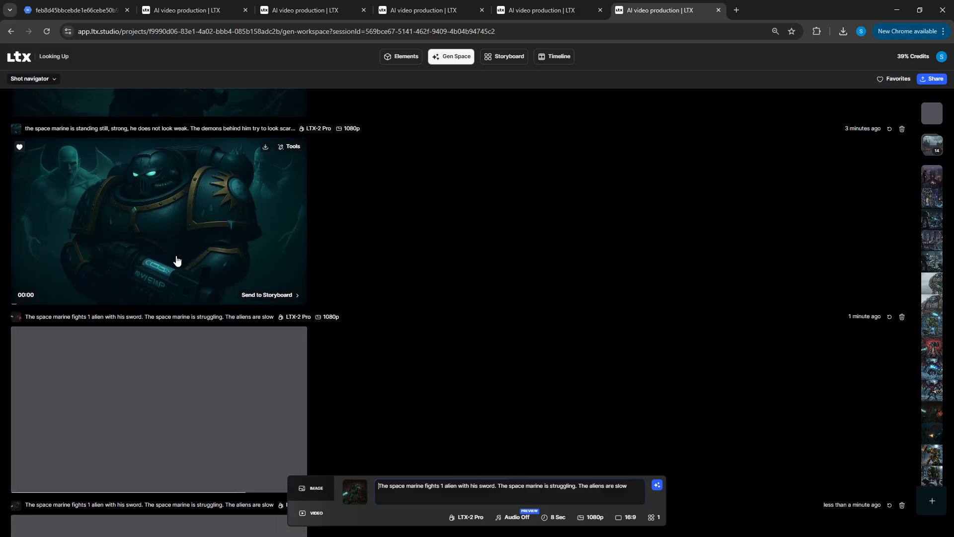
pyautogui.scroll(-4, 197, 255)
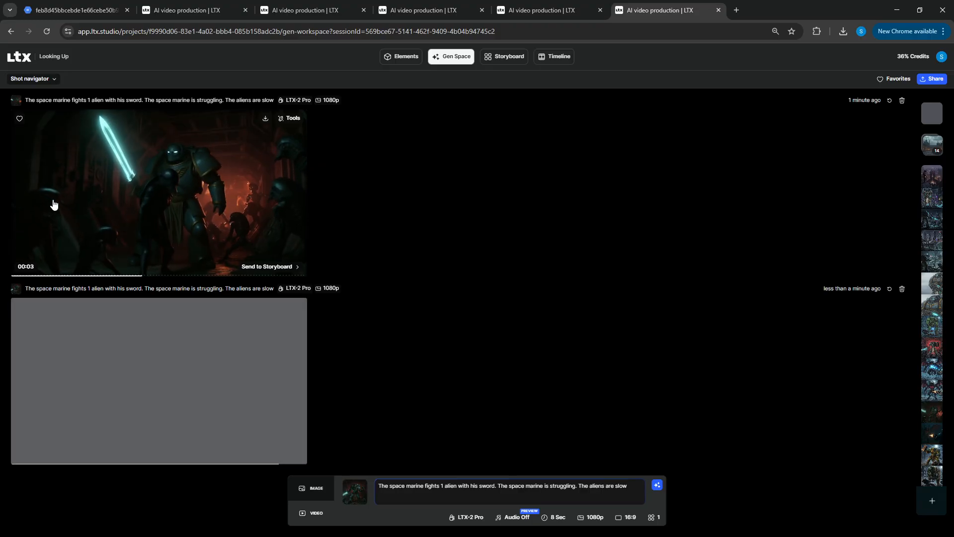
pyautogui.scroll(1, 54, 204)
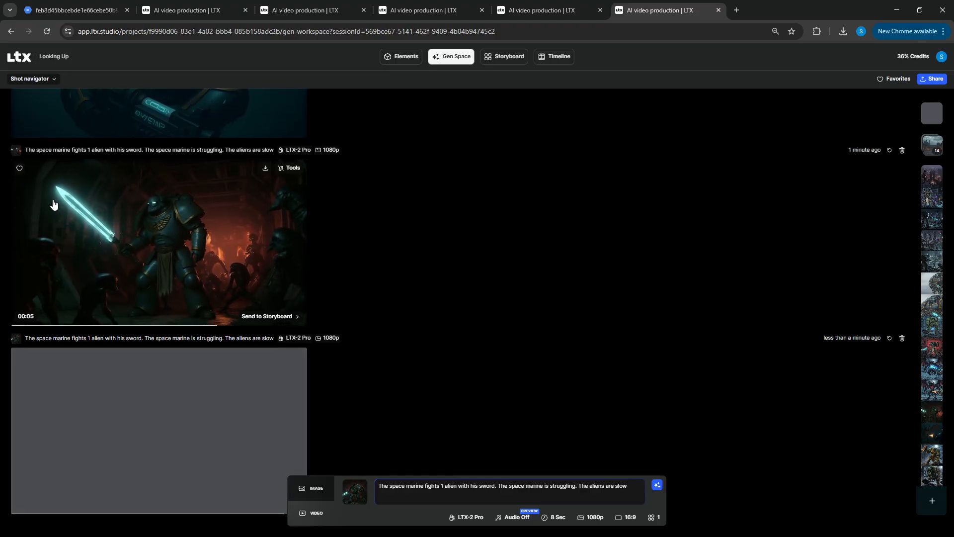
pyautogui.scroll(-1, 54, 204)
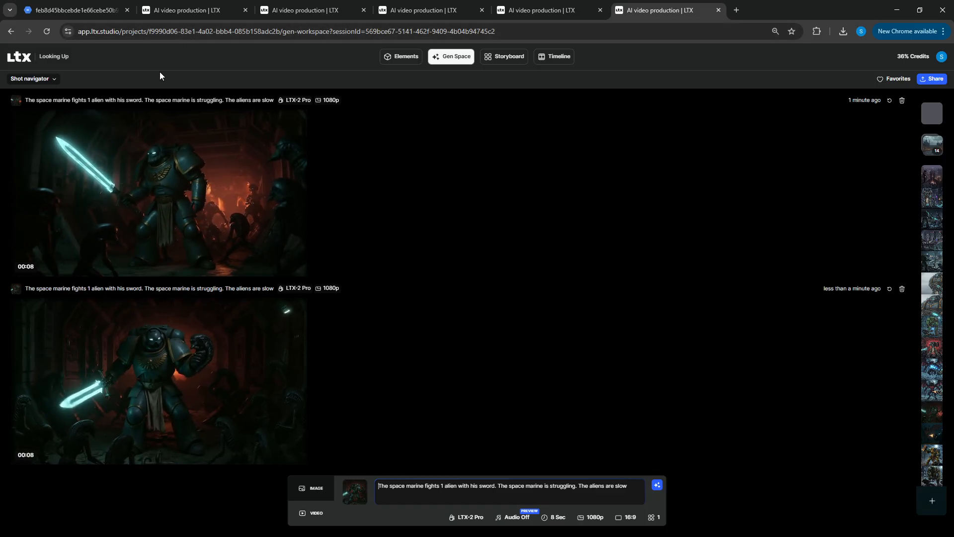
pyautogui.moveTo(220, 221)
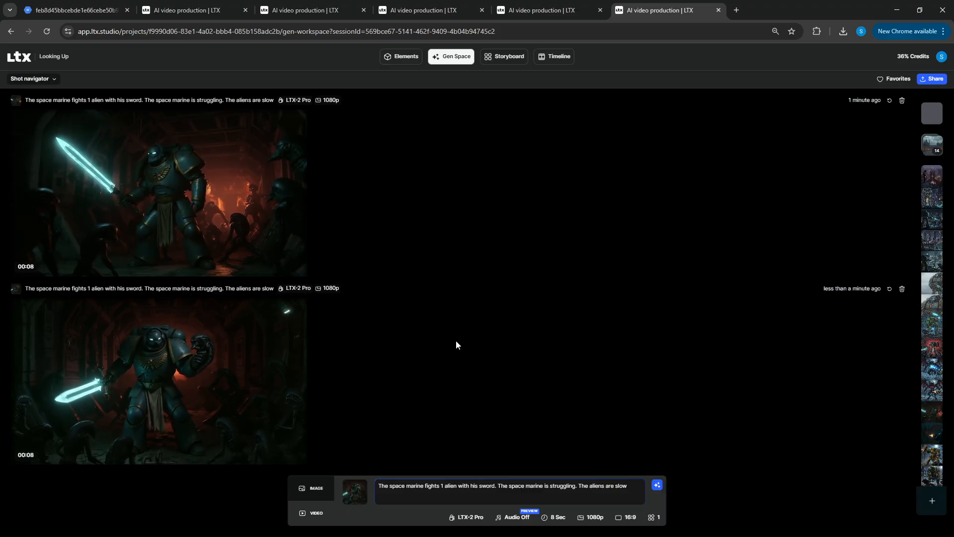
# Step: Compare the new clips with the earlier space marine shots in the generation history and check the storyboard
pyautogui.scroll(-10, 227, 299)
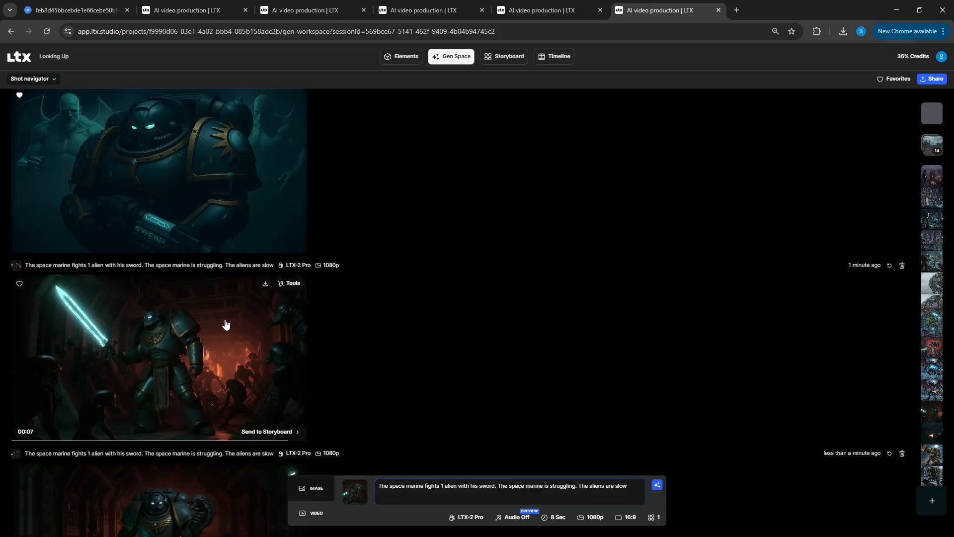
pyautogui.scroll(5, 226, 319)
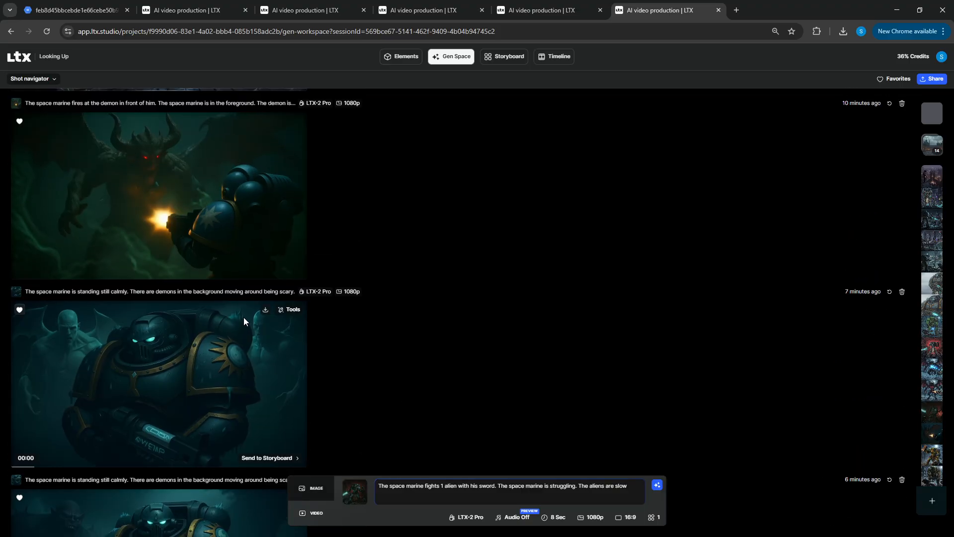
pyautogui.scroll(7, 244, 320)
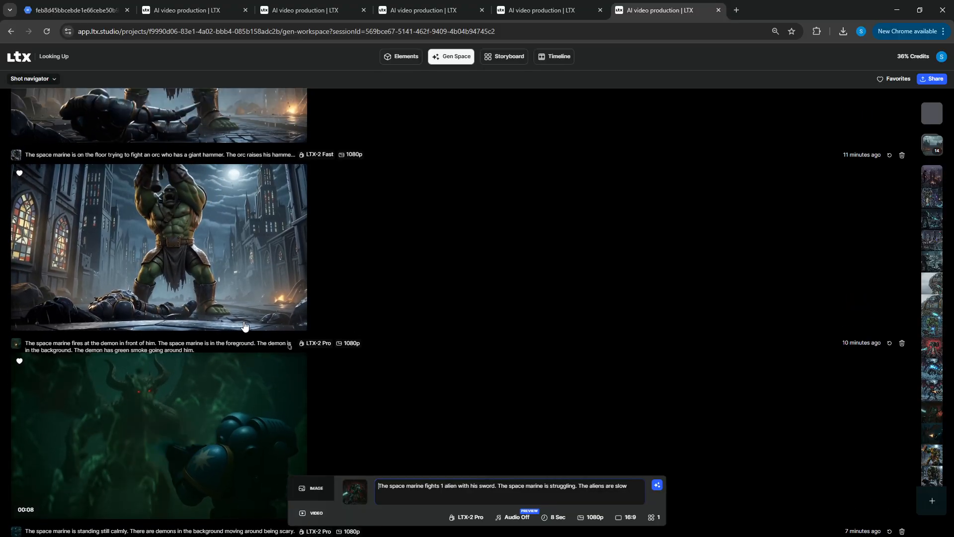
pyautogui.scroll(8, 255, 332)
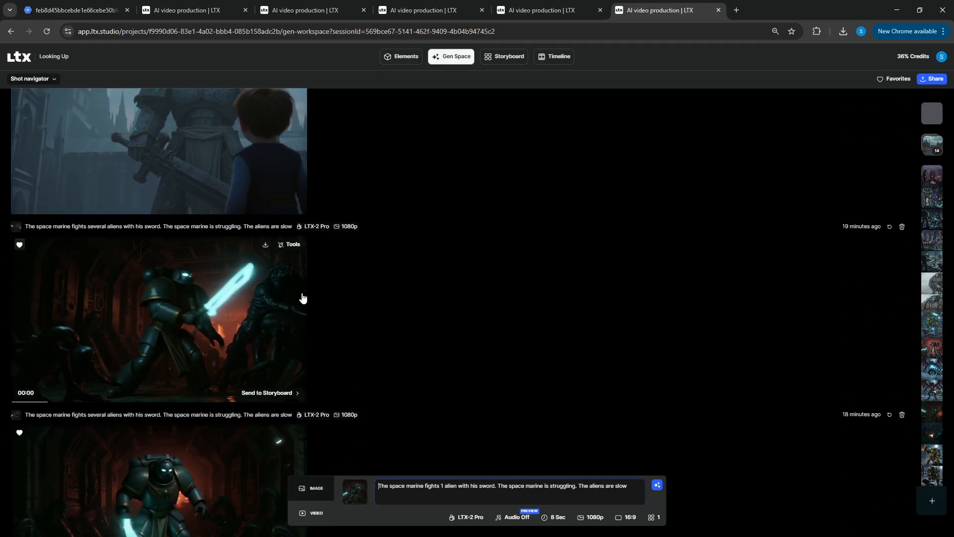
pyautogui.scroll(2, 306, 298)
pyautogui.click(545, 63)
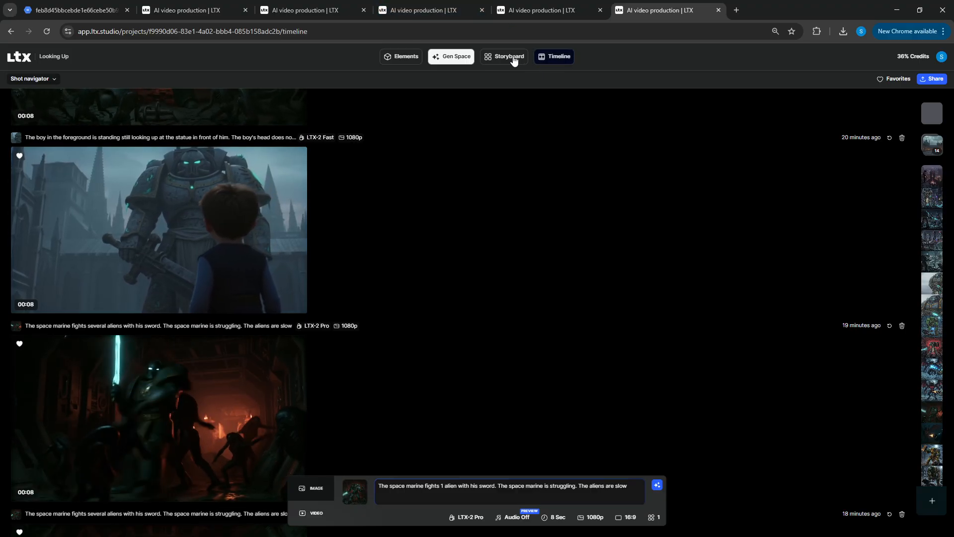
pyautogui.click(510, 59)
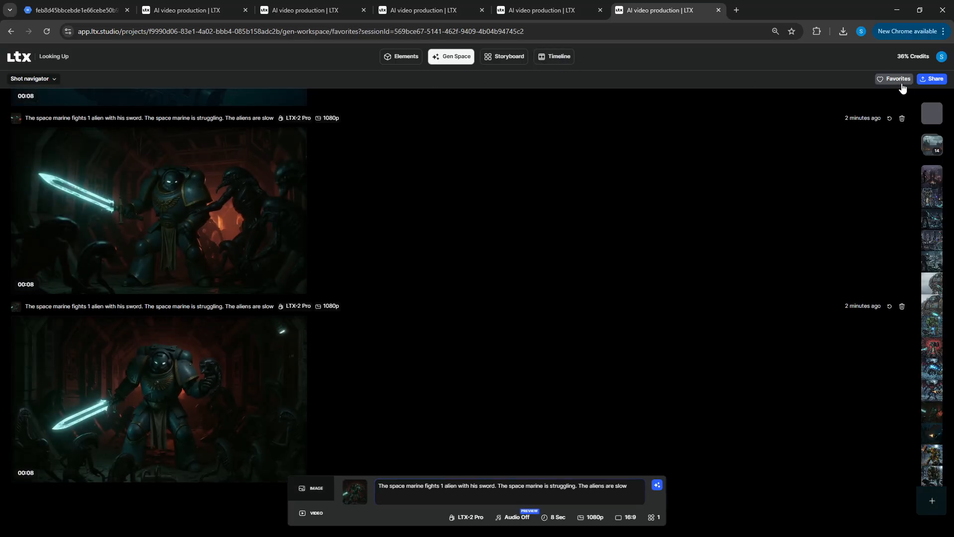
# Step: Inspect the favorited image of the space marine gripping an alien with his raised hand at full size
pyautogui.click(895, 82)
pyautogui.click(309, 270)
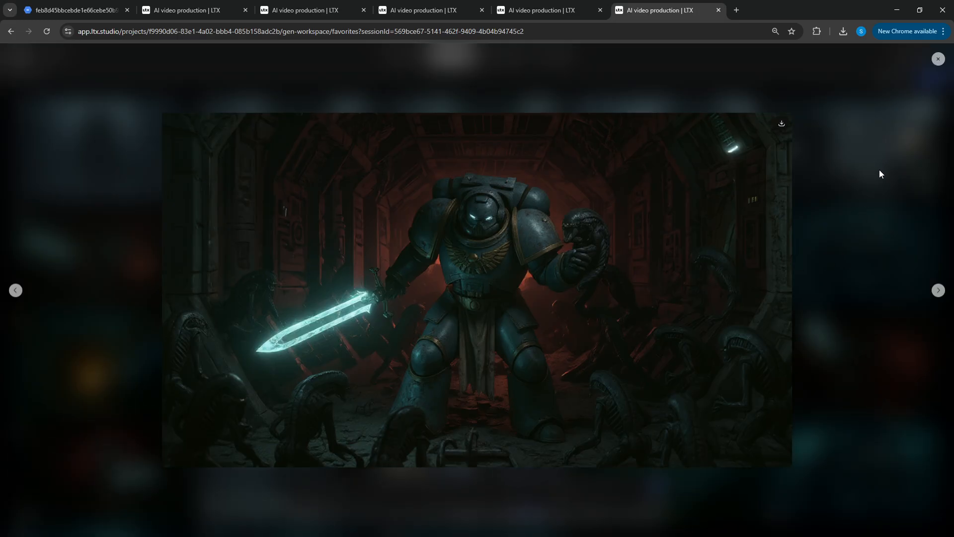
pyautogui.click(879, 173)
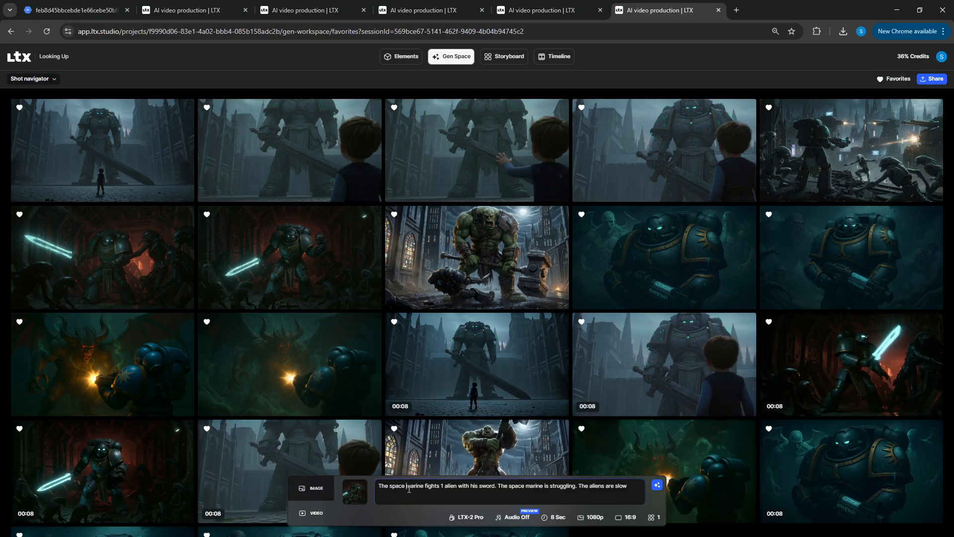
# Step: Change the alien count in the video prompt to 2 and end its last sentence with a period
pyautogui.hotkey('ctrl', 'a')
pyautogui.write('The space marine fights 1 alien with his sword. The space marine is struggling. The aliens are slow')
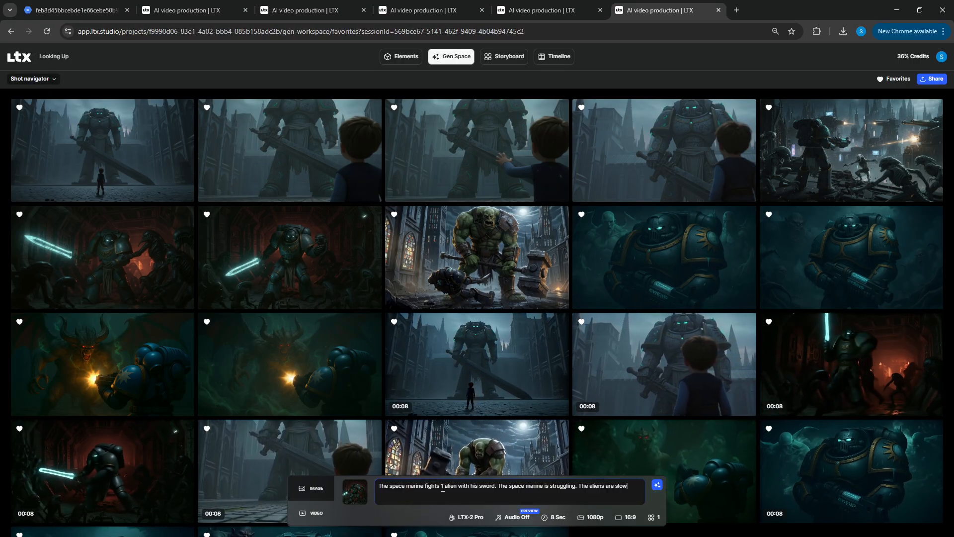
pyautogui.write('2')
pyautogui.press('Right')
pyautogui.press('Right')
pyautogui.press('Right')
pyautogui.press('Right')
pyautogui.press('Right')
pyautogui.press('Right')
pyautogui.press('Right')
pyautogui.press('Right')
pyautogui.press('Right')
pyautogui.press('Right')
pyautogui.press('Right')
pyautogui.press('Right')
pyautogui.press('Right')
pyautogui.press('Right')
pyautogui.press('Right')
pyautogui.press('Right')
pyautogui.press('Right')
pyautogui.press('Right')
pyautogui.press('Right')
pyautogui.press('Right')
pyautogui.write('.')
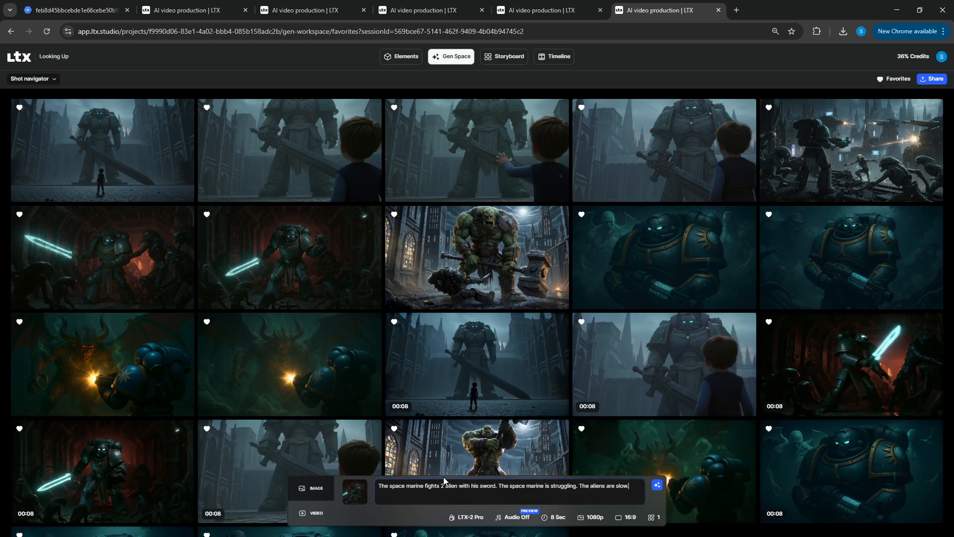
# Step: Add a sentence to the prompt saying that one alien is crawling on the space marine's hand
pyautogui.write(' One alient i')
pyautogui.press('BackSpace')
pyautogui.press('BackSpace')
pyautogui.press('BackSpace')
pyautogui.write('is ')
pyautogui.write('crawling on the pace')
pyautogui.press('BackSpace')
pyautogui.press('BackSpace')
pyautogui.press('BackSpace')
pyautogui.press('BackSpace')
pyautogui.write("space marine's hand")
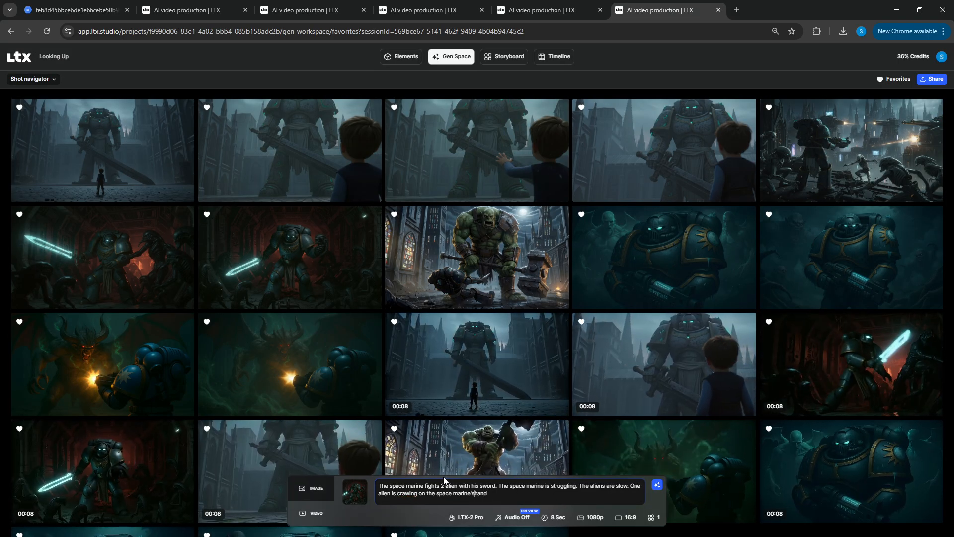
# Step: Correct the spelling of "crawling" in the prompt and generate the 8-second LTX-2 Pro video
pyautogui.doubleClick(407, 494)
pyautogui.write('crawling')
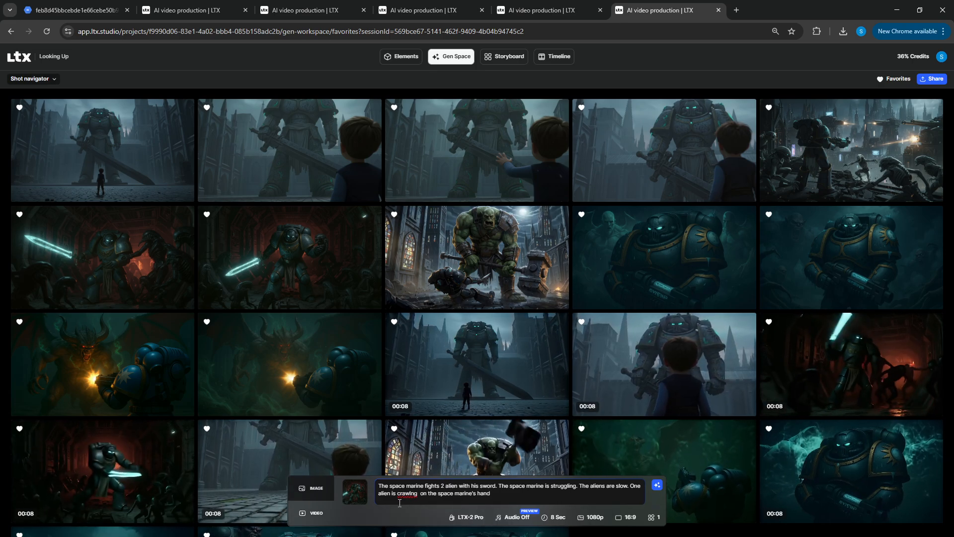
pyautogui.doubleClick(407, 493)
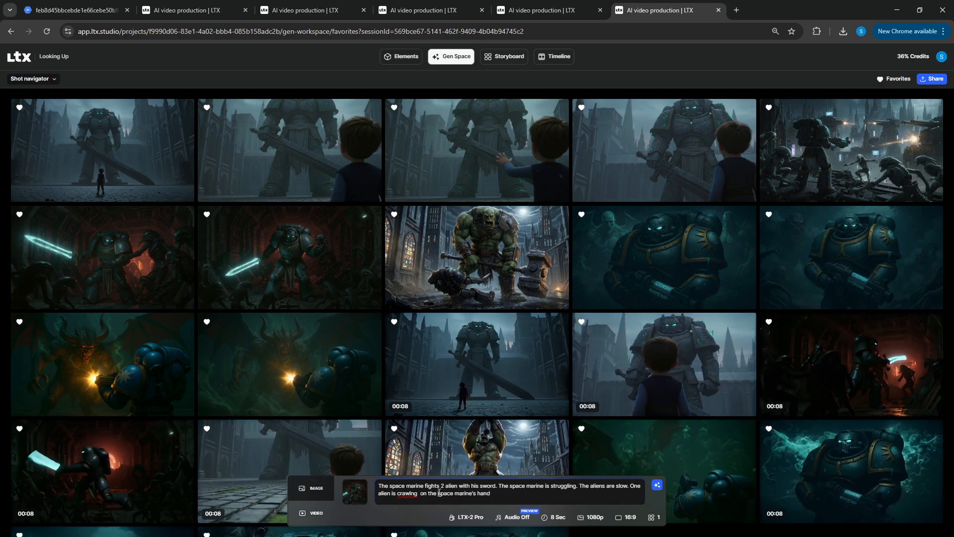
pyautogui.hotkey('ctrl', 'a')
pyautogui.hotkey('ctrl', 'c')
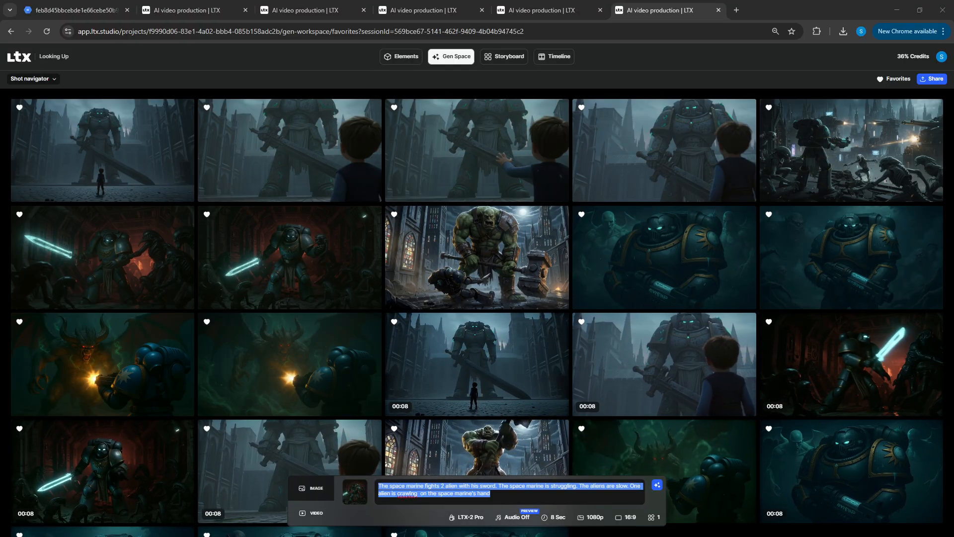
pyautogui.click(500, 491)
pyautogui.hotkey('ctrl', 'a')
pyautogui.hotkey('ctrl', 'v')
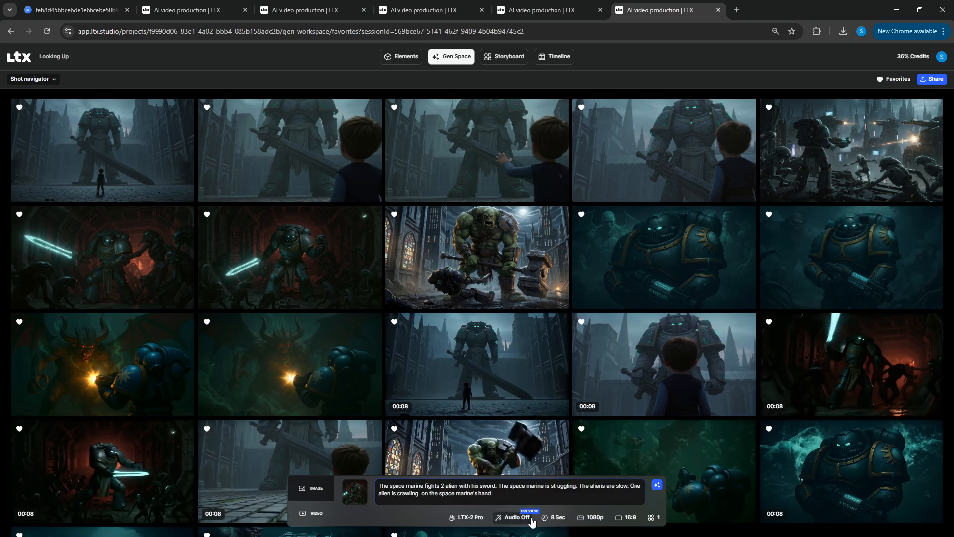
pyautogui.click(656, 489)
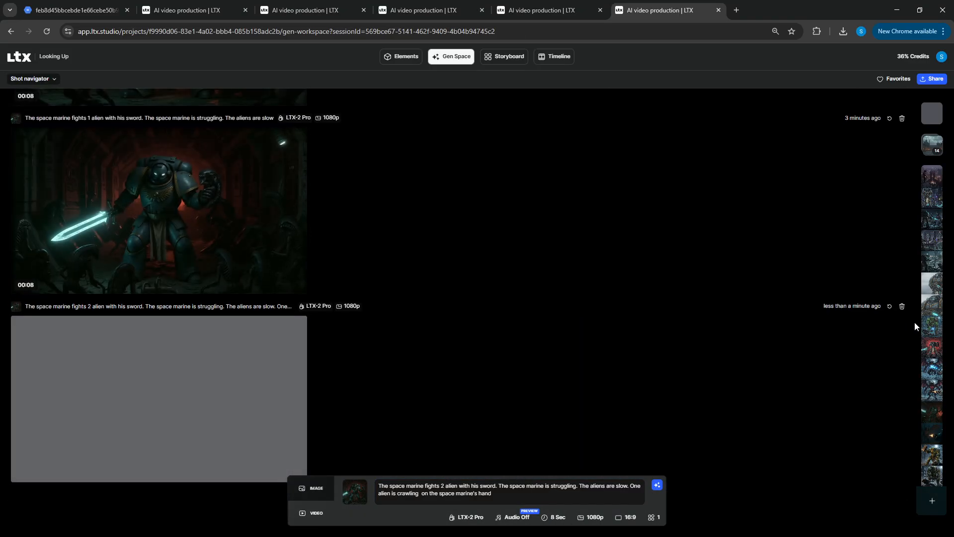
# Step: Load the favorited image of the space marine facing a large alien as the source image for the video
pyautogui.scroll(-3, 912, 325)
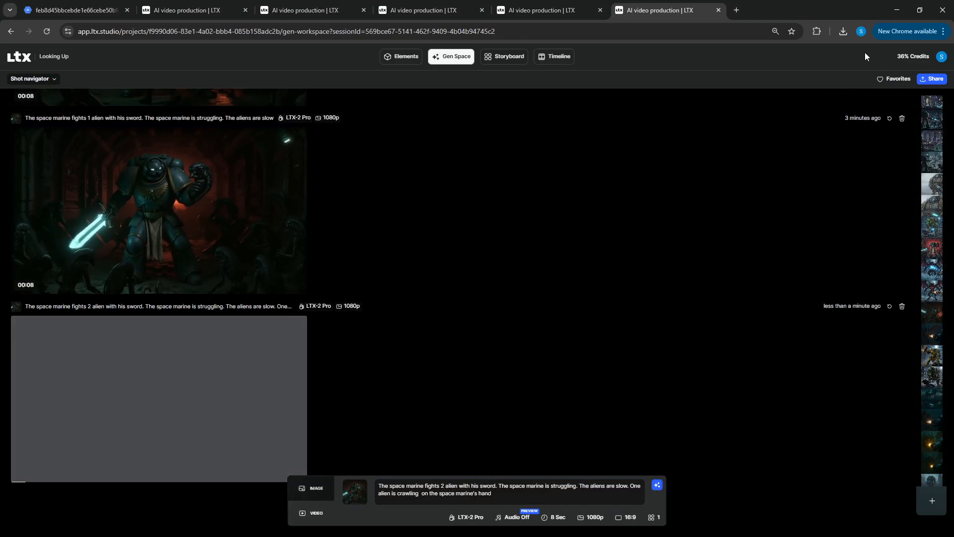
pyautogui.click(893, 80)
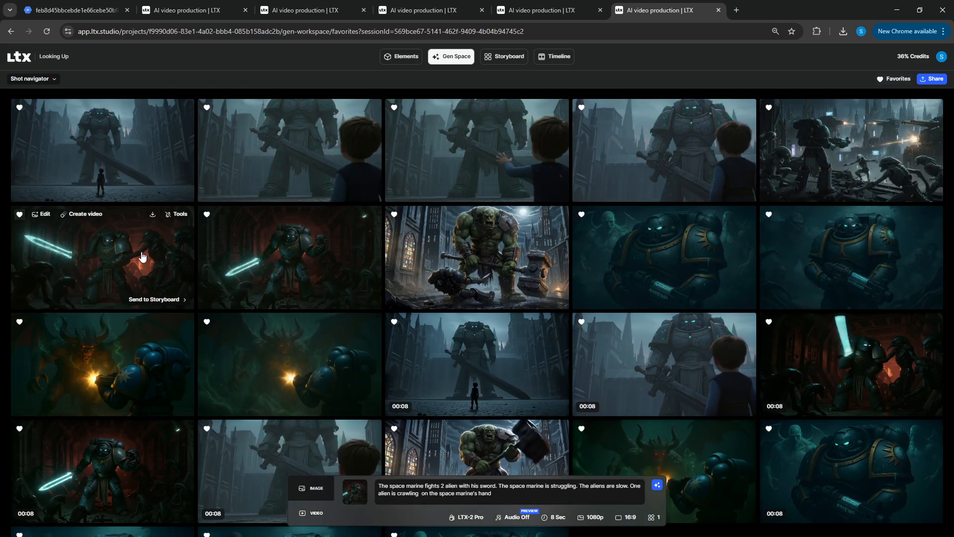
pyautogui.click(143, 256)
pyautogui.click(835, 91)
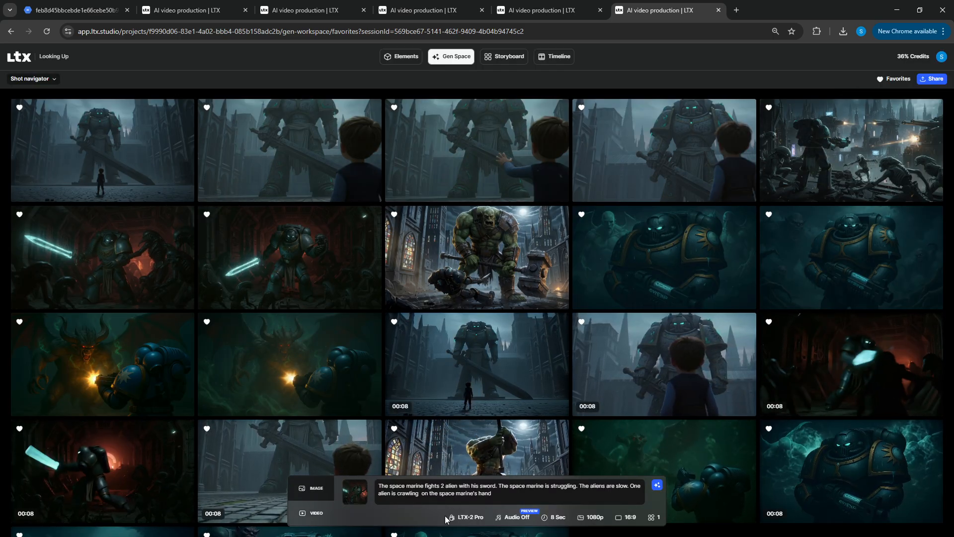
# Step: Replace the prompt with "The space marine is attached by several aliens and is overwhelmed." and generate the video
pyautogui.click(446, 489)
pyautogui.hotkey('ctrl', 'a')
pyautogui.press('Right')
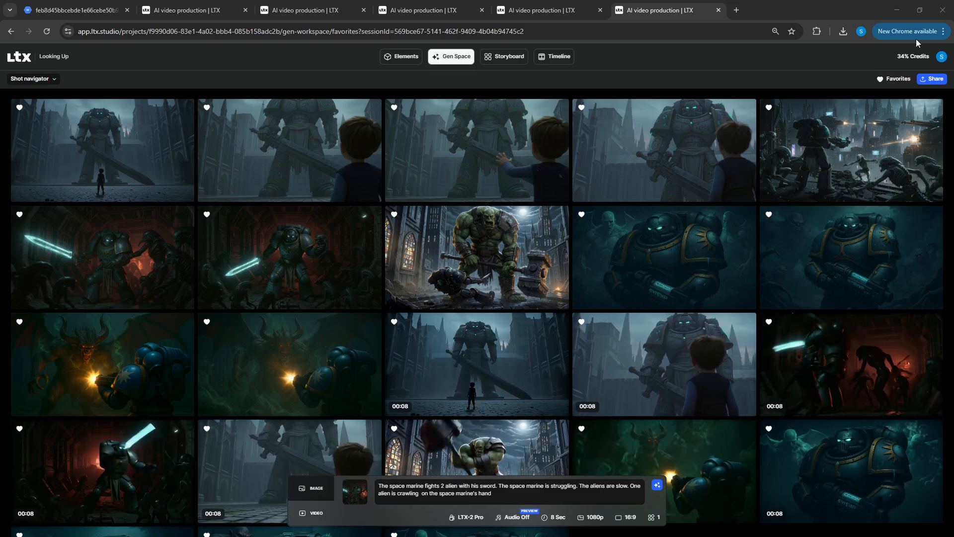
pyautogui.click(453, 497)
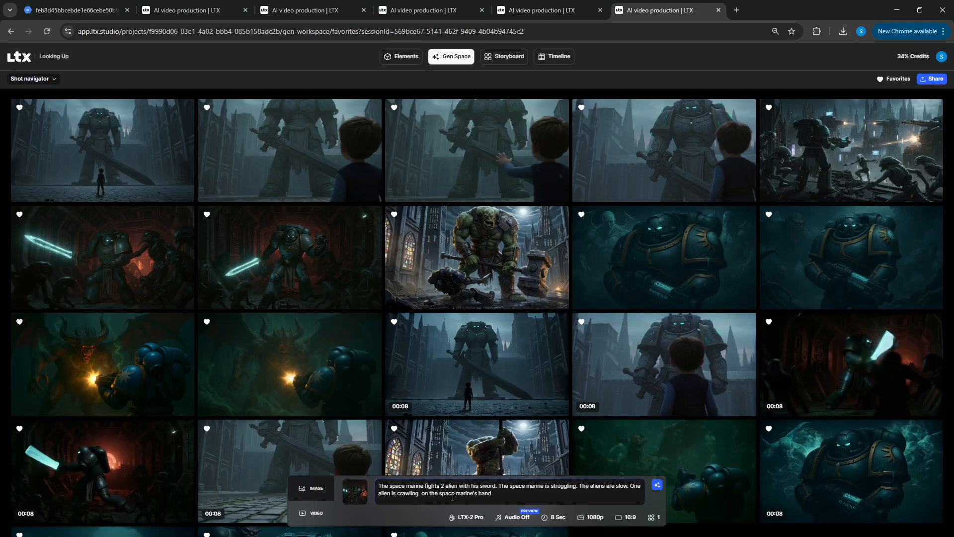
pyautogui.write('The space marine is attached by several aliens and is overwhelmed.')
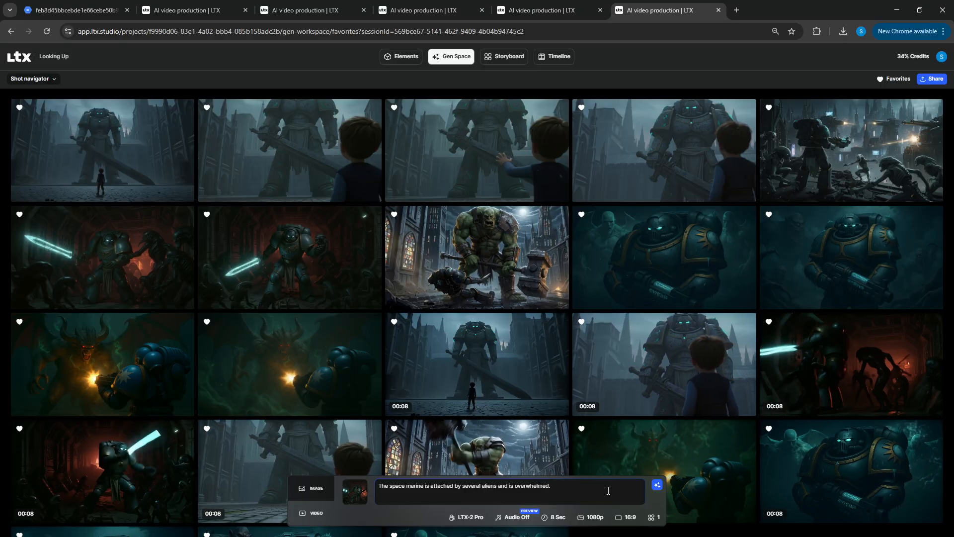
pyautogui.click(657, 485)
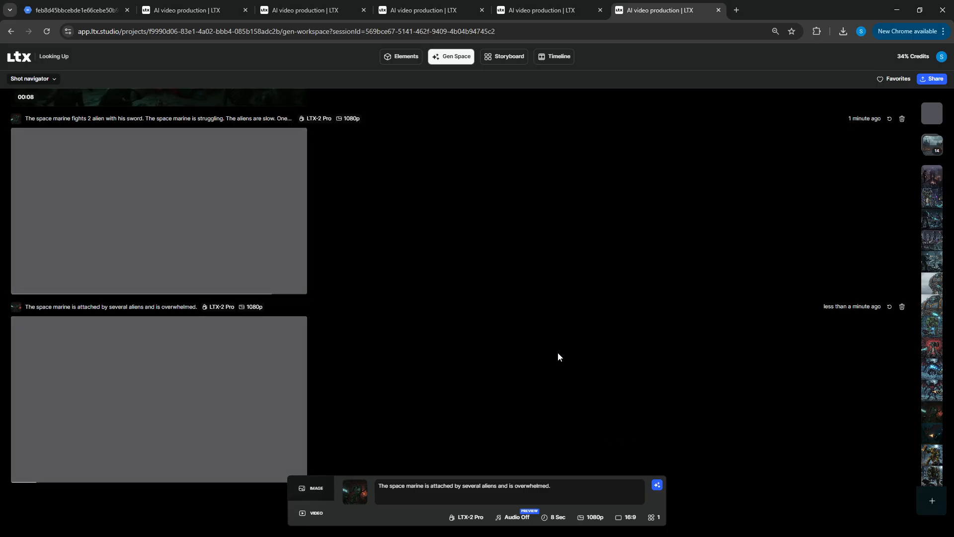
pyautogui.scroll(3, 544, 353)
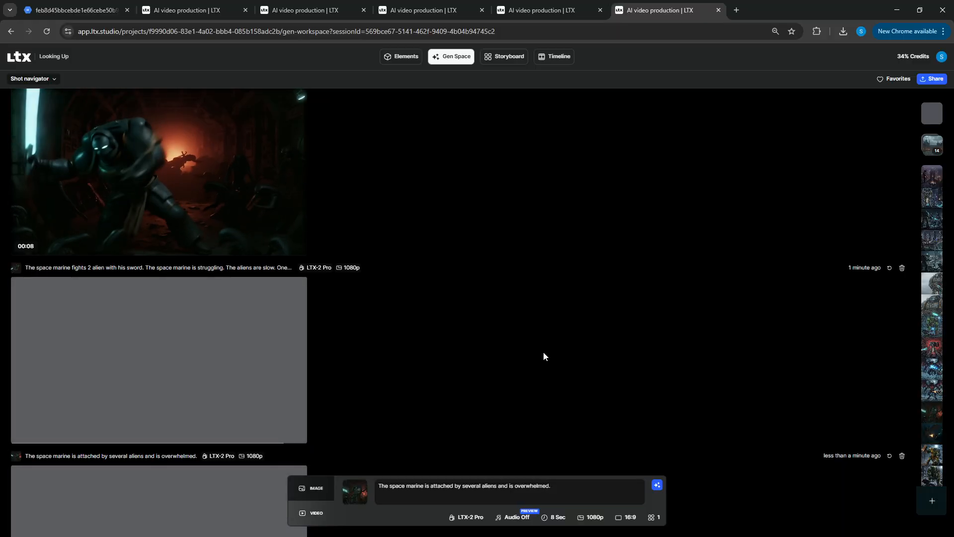
pyautogui.scroll(-3, 543, 356)
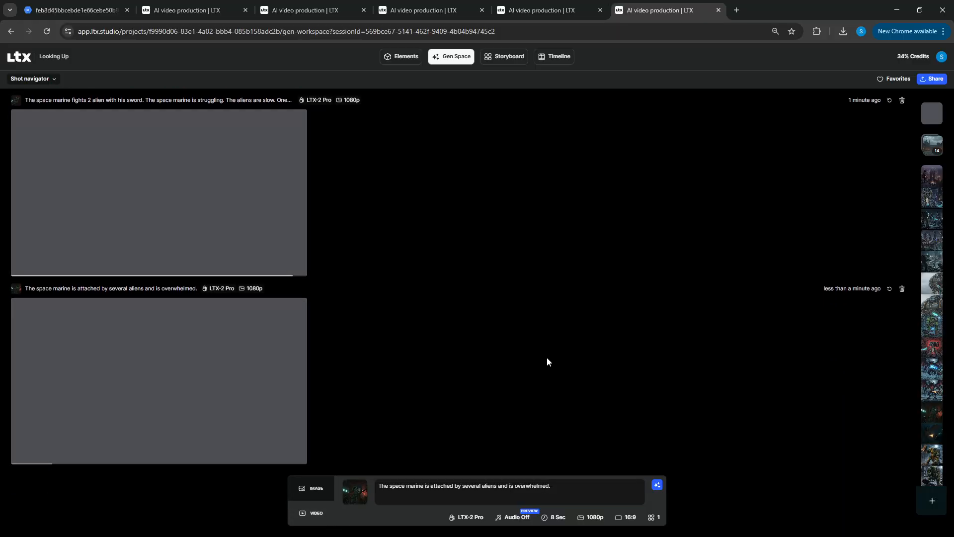
# Step: Review the finished clip of the marine fighting two aliens at full size, scrubbing through it, and mark it as a favorite
pyautogui.scroll(5, 546, 362)
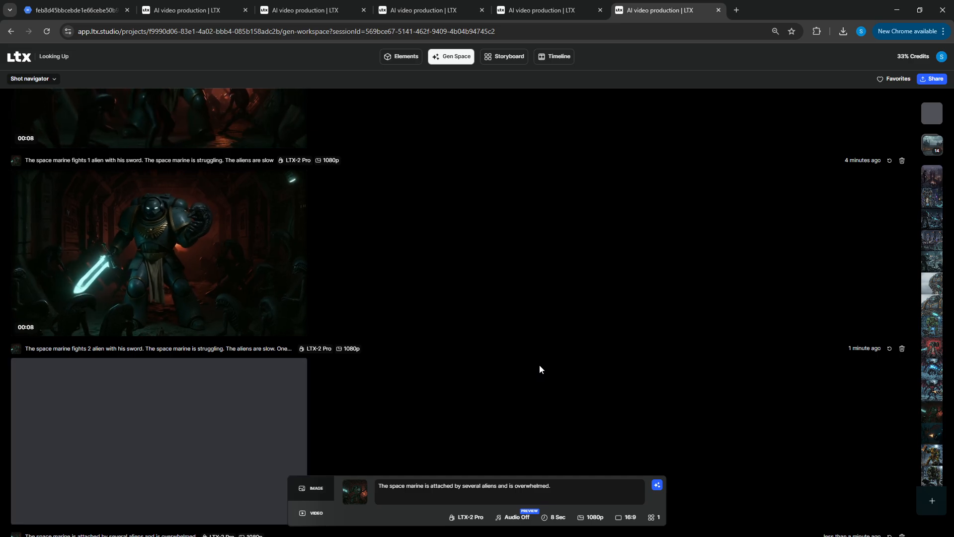
pyautogui.scroll(-3, 539, 368)
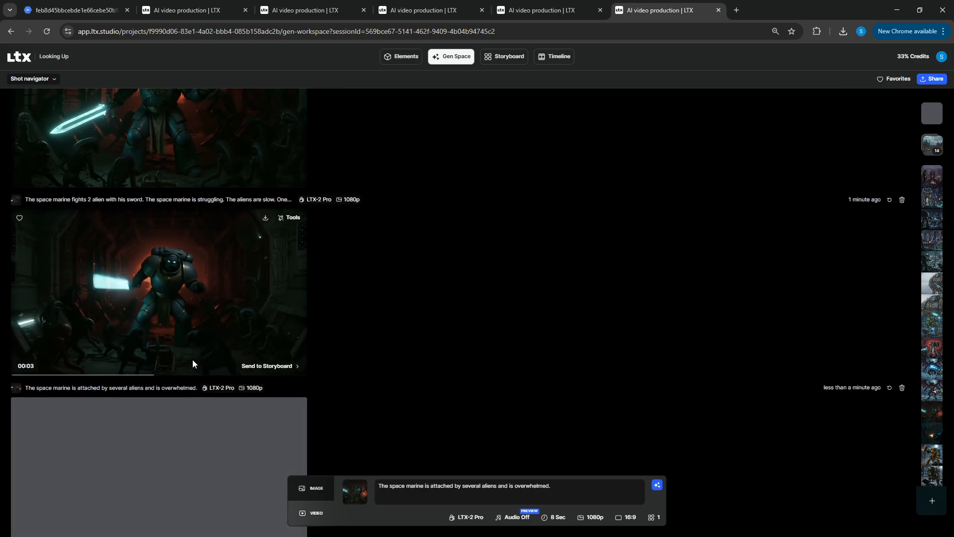
pyautogui.click(172, 304)
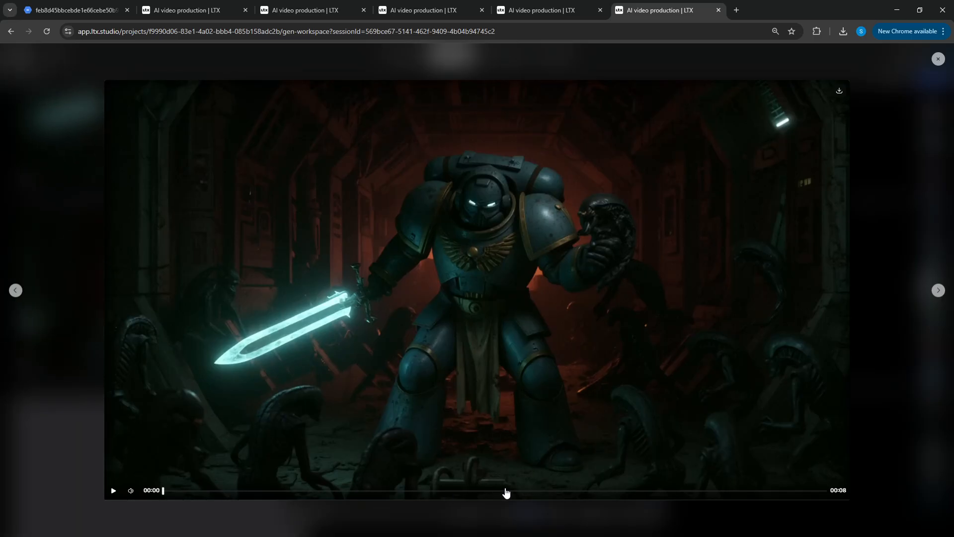
pyautogui.click(471, 491)
pyautogui.moveTo(438, 492); pyautogui.dragTo(366, 492)
pyautogui.moveTo(301, 492); pyautogui.dragTo(356, 496)
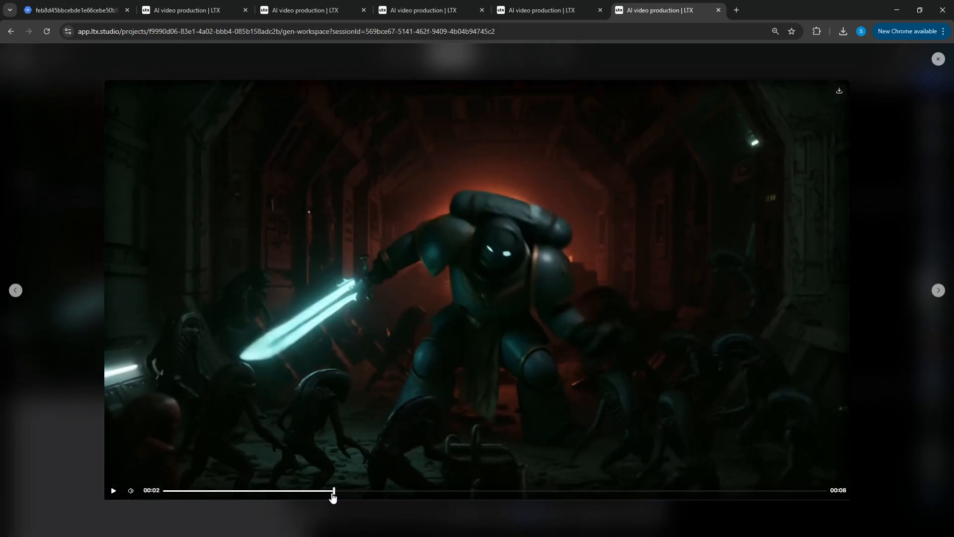
pyautogui.moveTo(285, 496); pyautogui.dragTo(261, 495)
pyautogui.moveTo(242, 493); pyautogui.dragTo(172, 495)
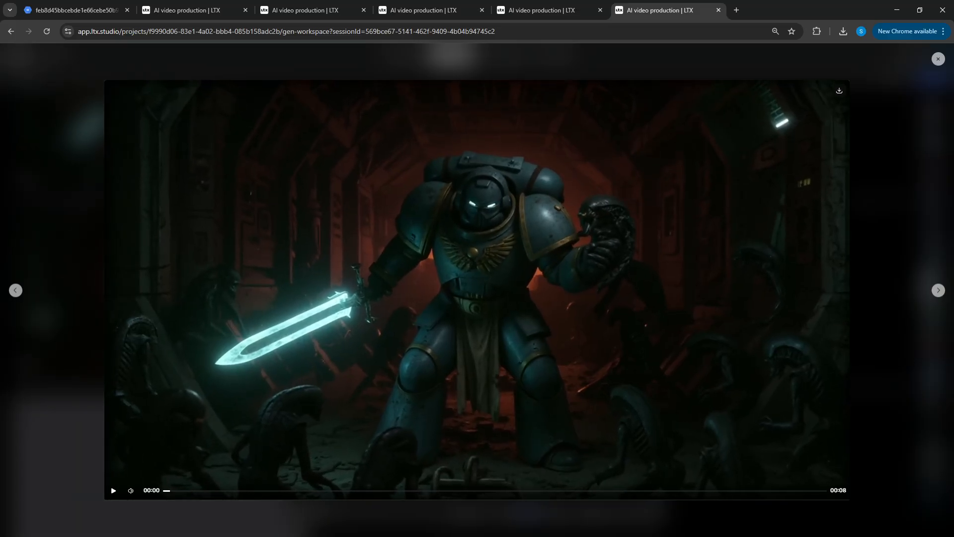
pyautogui.click(917, 208)
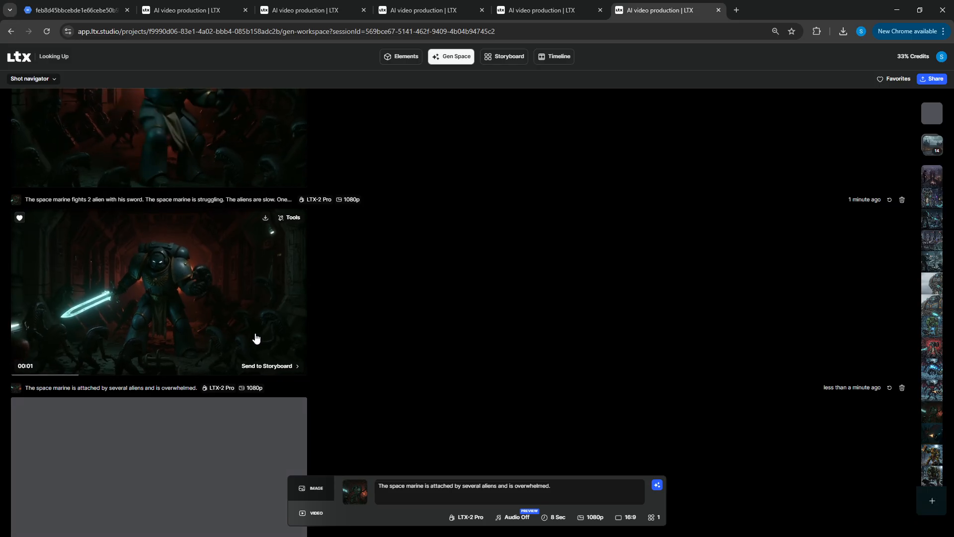
# Step: Load the favorited image of the marine with an alien on his hand as source, clear the prompt and generate the video
pyautogui.scroll(-2, 263, 338)
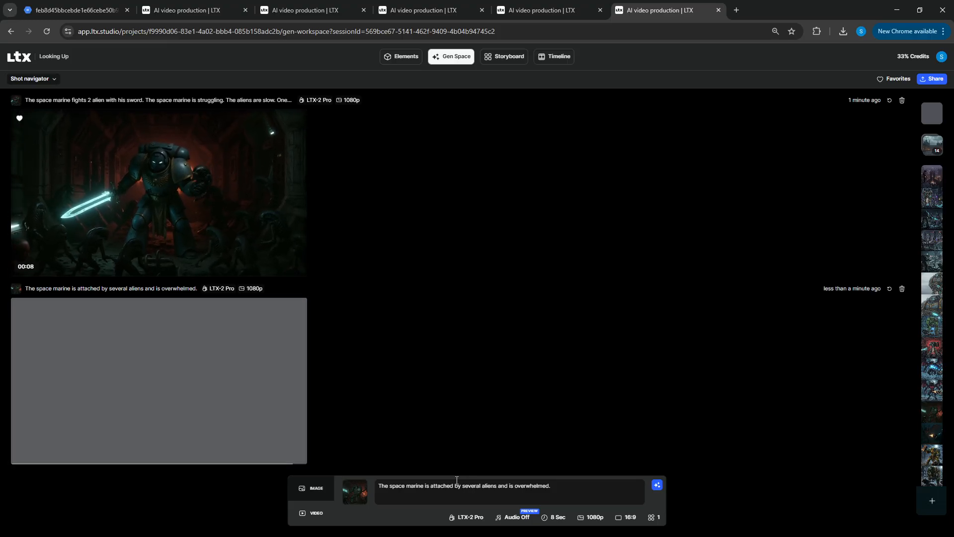
pyautogui.click(894, 79)
pyautogui.moveTo(290, 268)
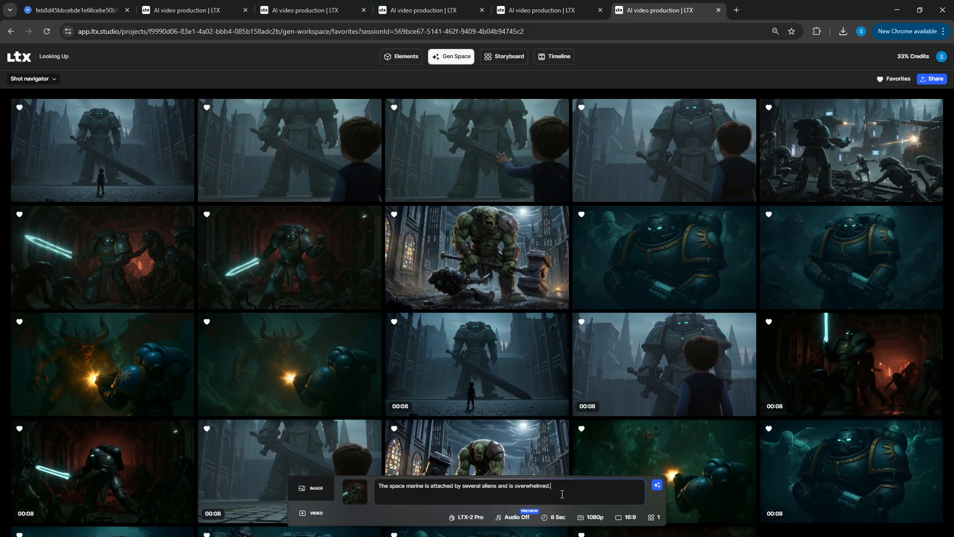
pyautogui.hotkey('ctrl', 'a')
pyautogui.press('BackSpace')
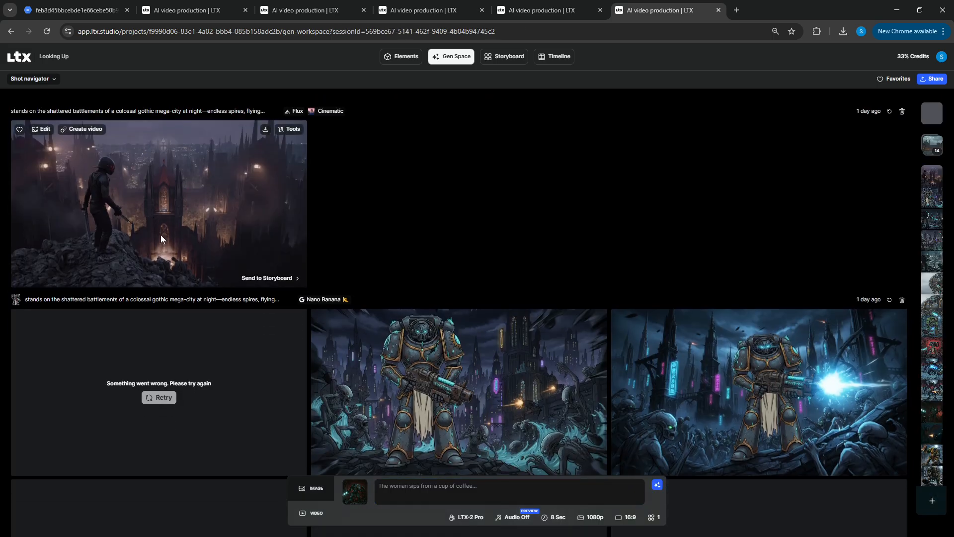
pyautogui.scroll(-20, 160, 234)
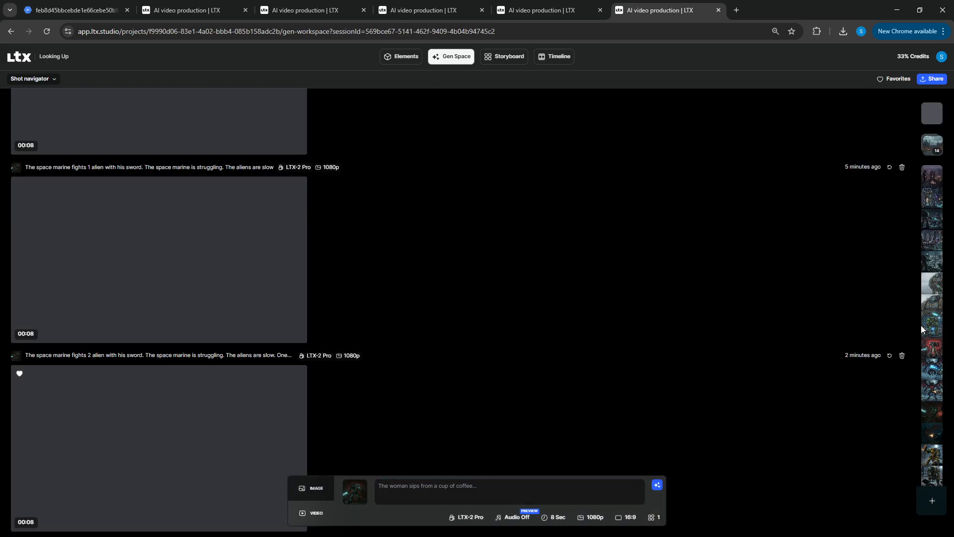
# Step: Generate a video without a prompt from the favorited image of the space marine facing a large alien
pyautogui.click(894, 79)
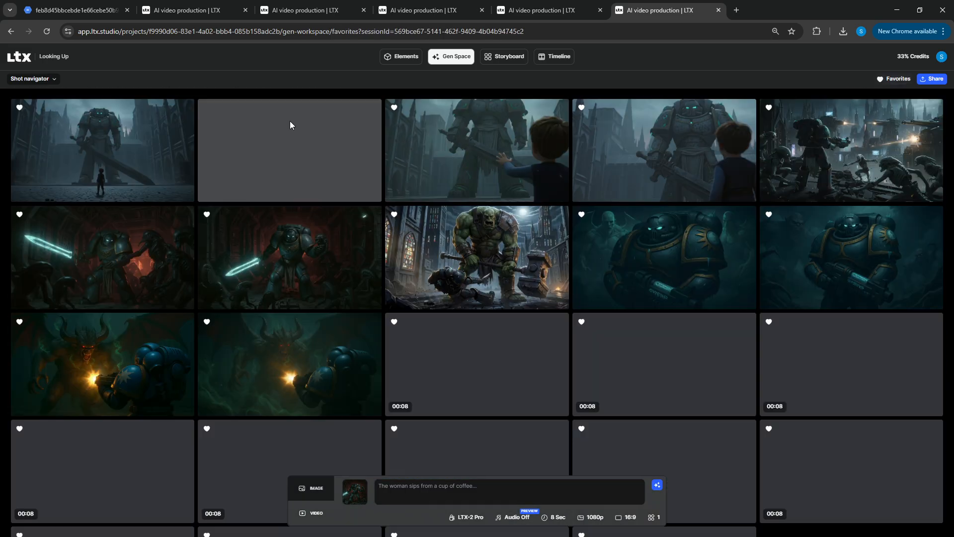
pyautogui.click(86, 219)
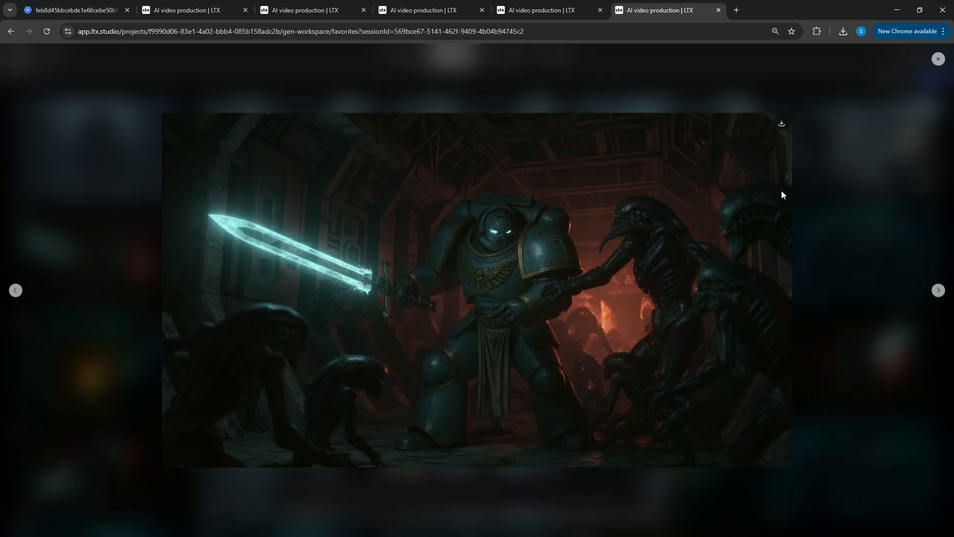
pyautogui.click(938, 59)
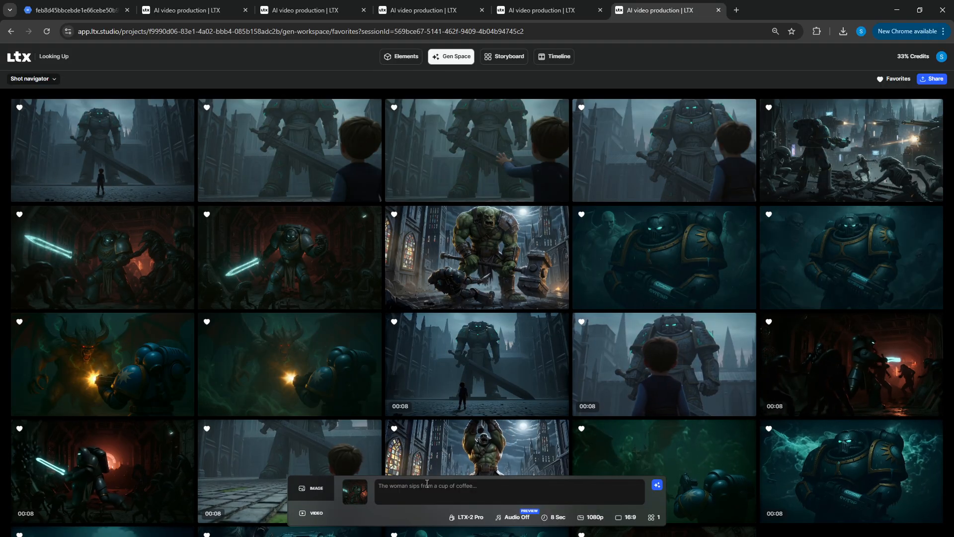
pyautogui.click(657, 485)
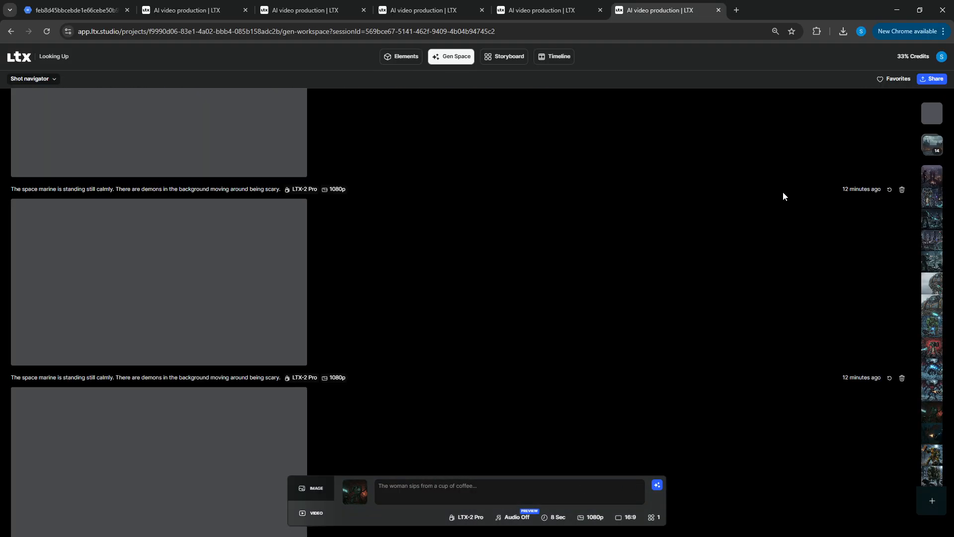
# Step: Generate a video without a prompt from the favorited image of the boy standing before the headless-framed statue, hand not raised
pyautogui.click(892, 80)
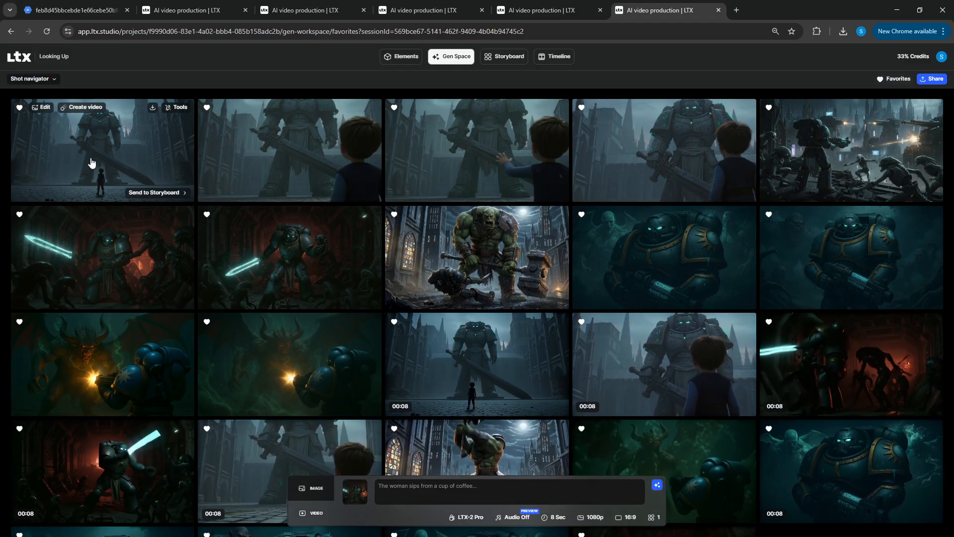
pyautogui.click(277, 146)
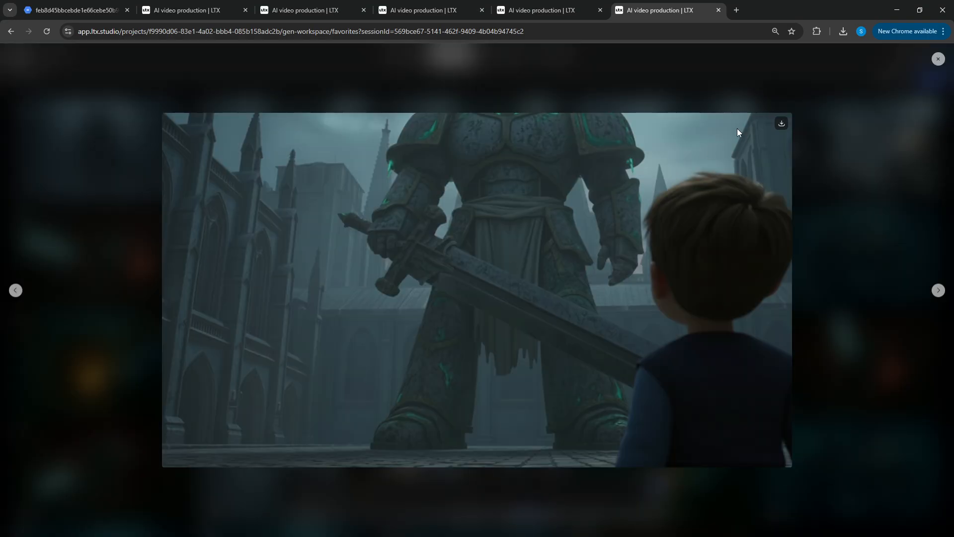
pyautogui.click(836, 122)
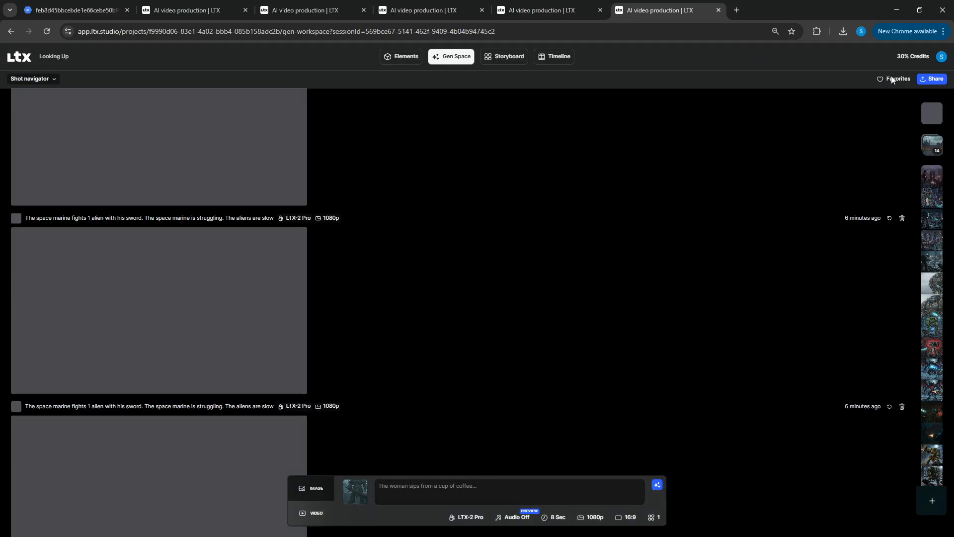
# Step: Generate a video without a prompt from the favorited image of the boy reaching his hand toward the statue's sword
pyautogui.click(892, 80)
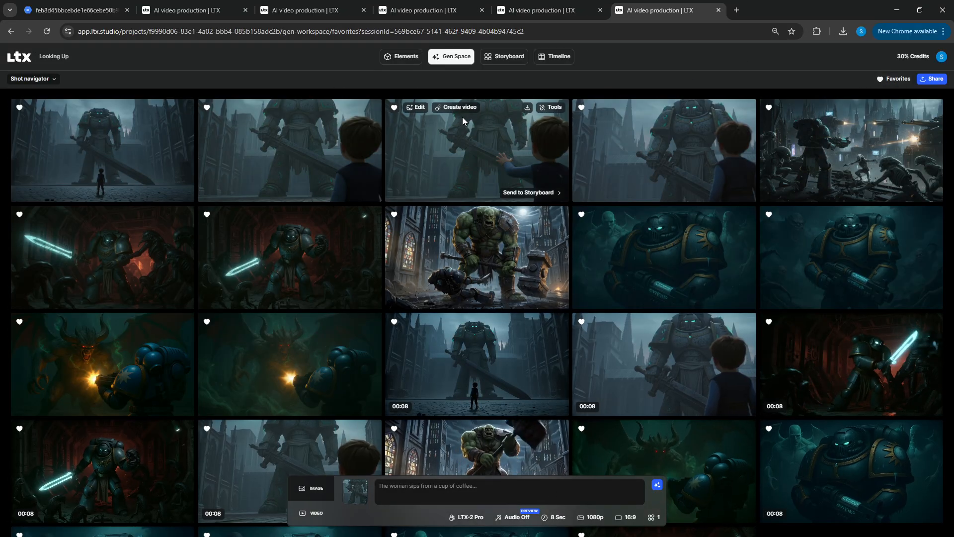
pyautogui.click(462, 117)
pyautogui.click(808, 102)
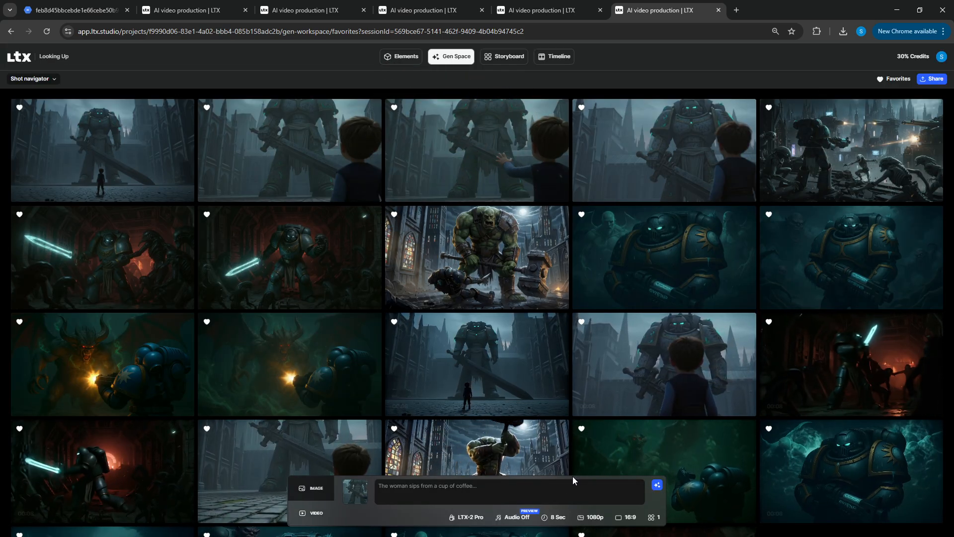
pyautogui.click(656, 487)
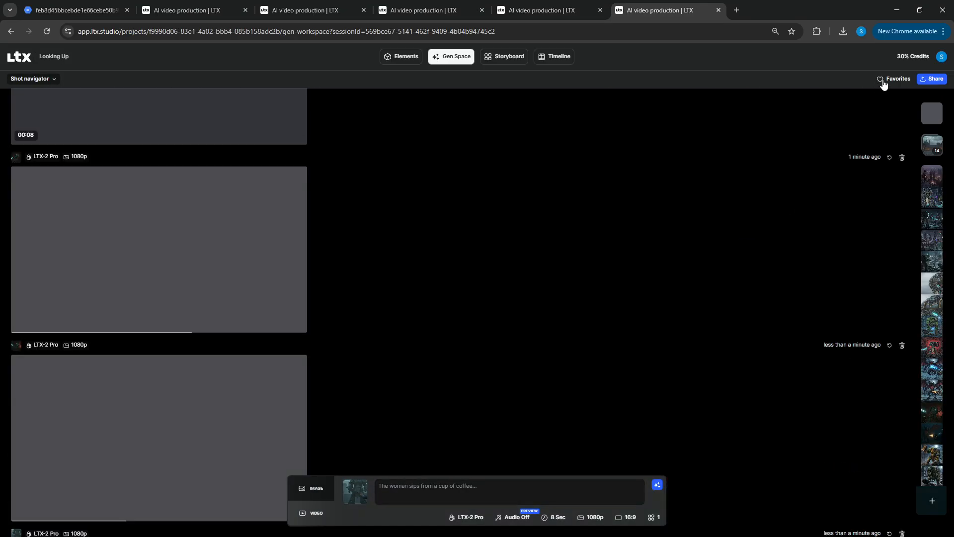
# Step: Generate a video without a prompt from the favorited image of the boy looking up at the statue's glowing-eyed head
pyautogui.click(880, 80)
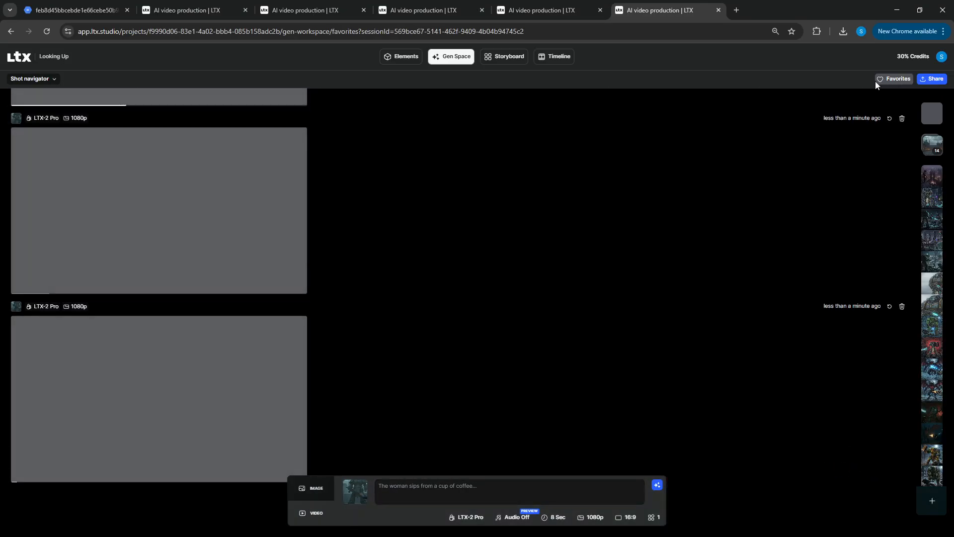
pyautogui.click(646, 116)
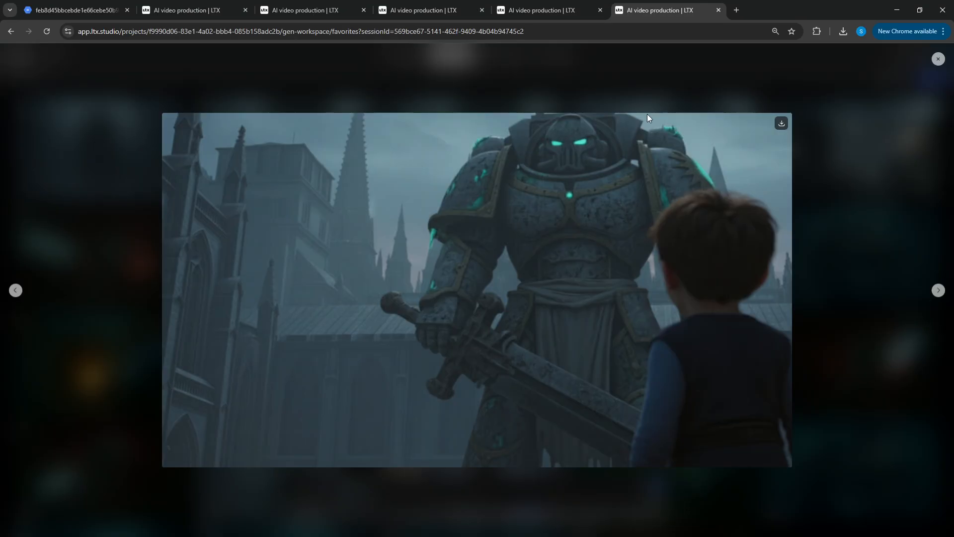
pyautogui.click(893, 103)
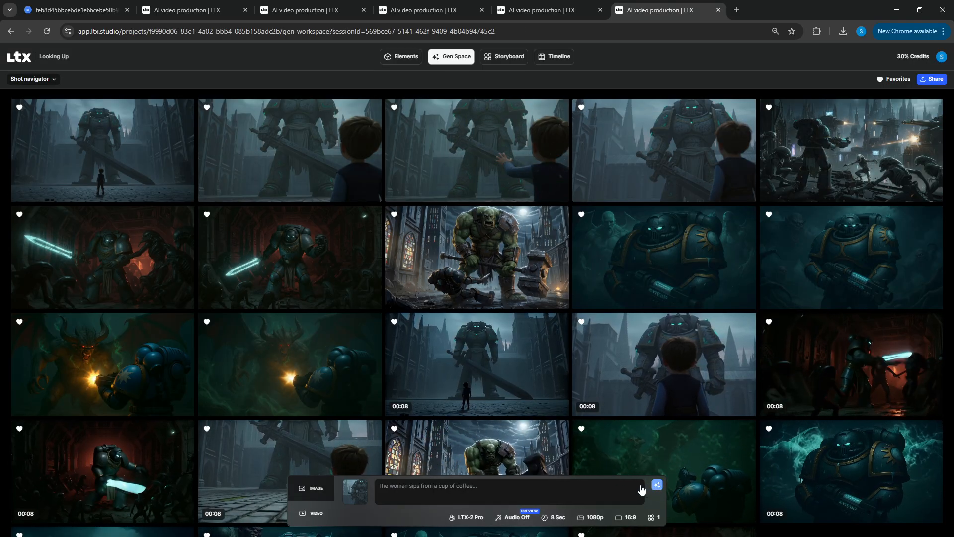
# Step: Generate a video without a prompt from the favorited image of the orc with a hammer standing over the fallen marine
pyautogui.click(893, 78)
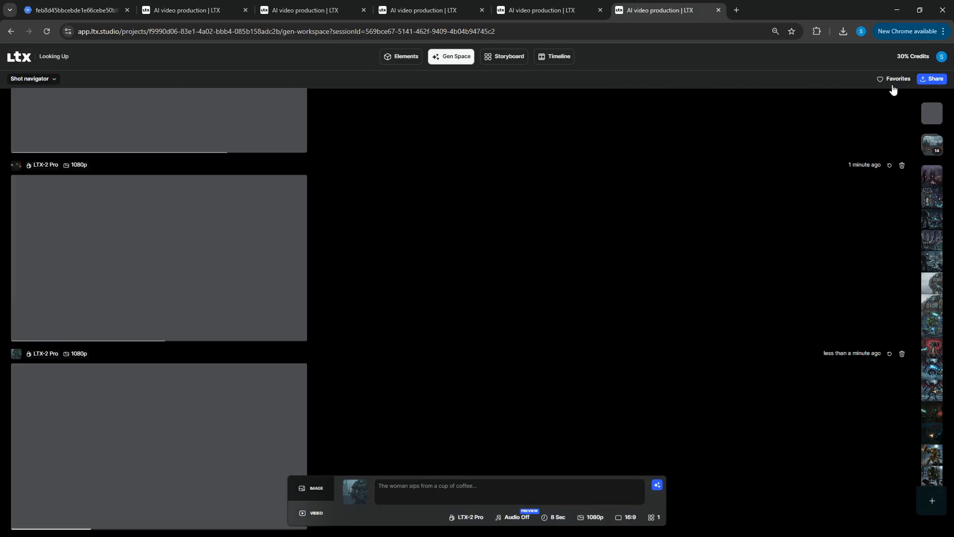
pyautogui.click(894, 80)
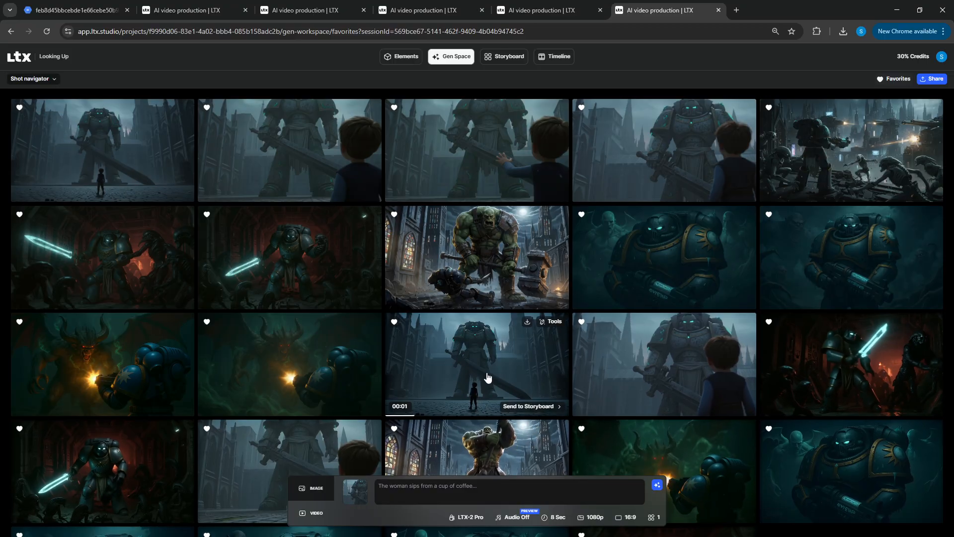
pyautogui.click(491, 267)
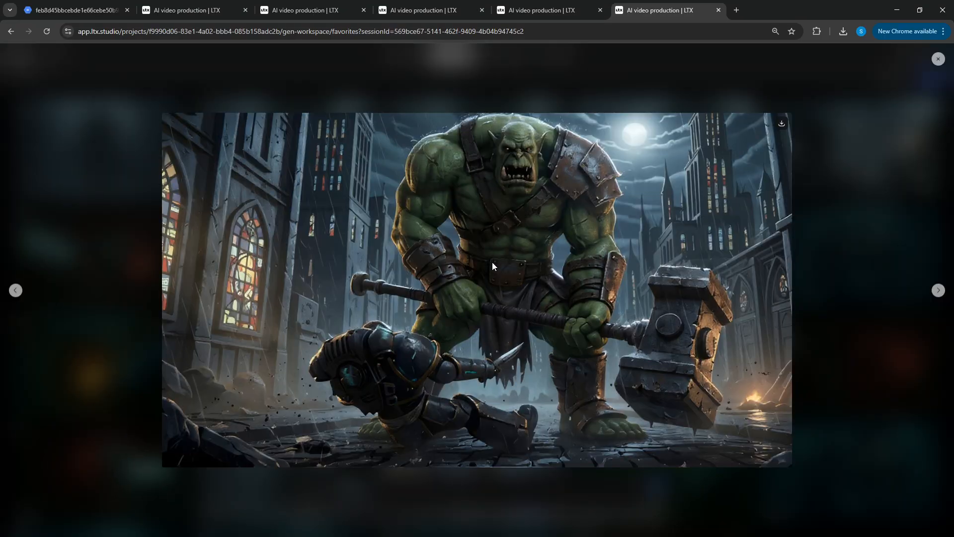
pyautogui.click(800, 119)
pyautogui.click(453, 215)
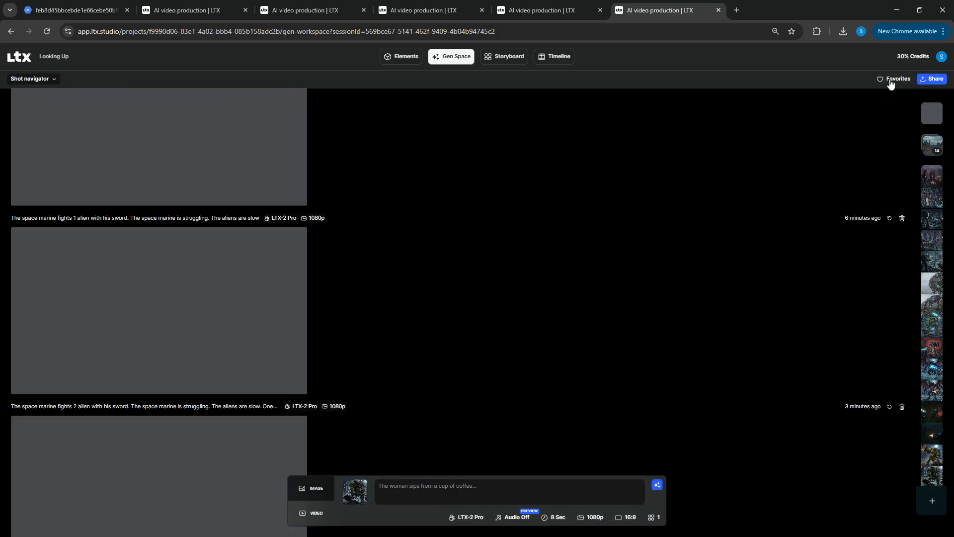
# Step: Look through the session's earlier images and videos, from the gothic city shots to the clips of the boy and the statue
pyautogui.click(894, 79)
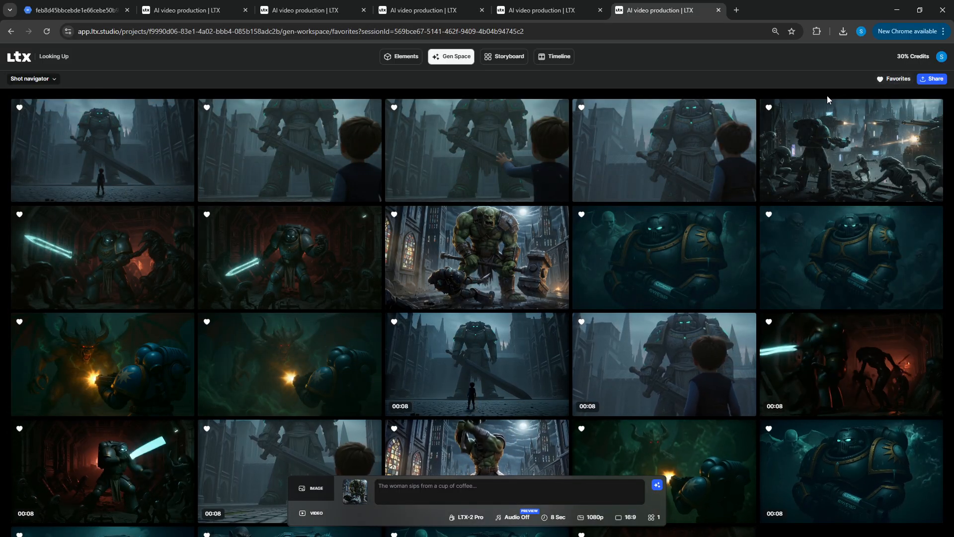
pyautogui.click(876, 82)
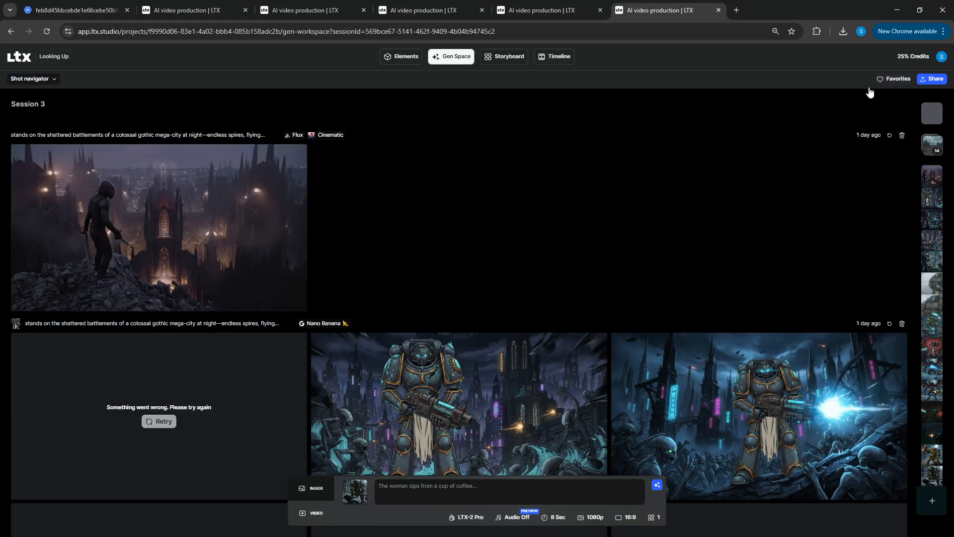
pyautogui.scroll(-15, 721, 286)
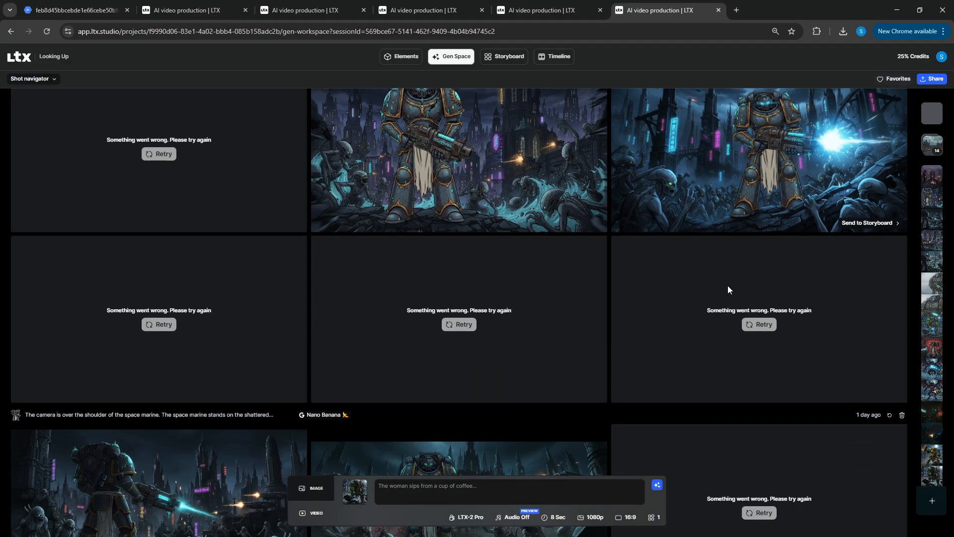
pyautogui.scroll(-15, 726, 299)
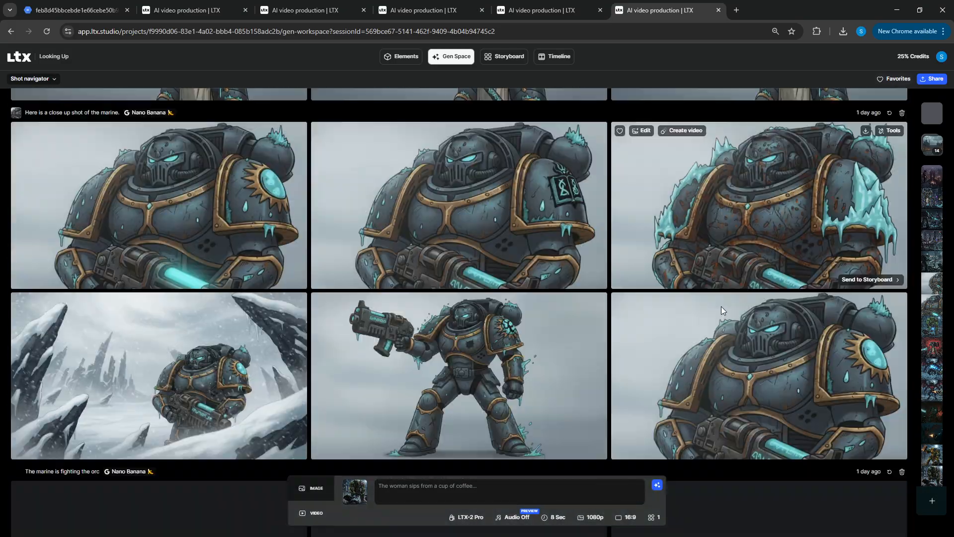
pyautogui.scroll(-6, 724, 311)
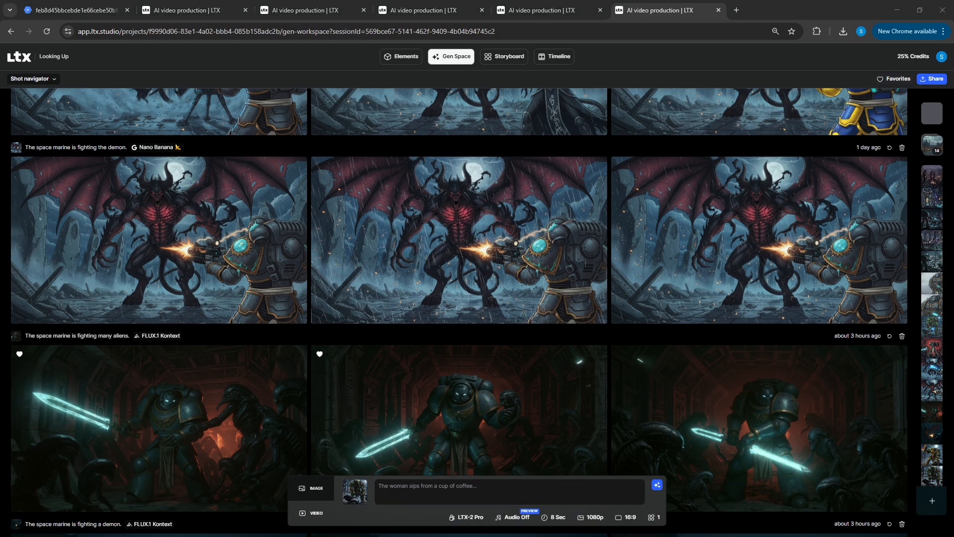
pyautogui.scroll(-20, 459, 248)
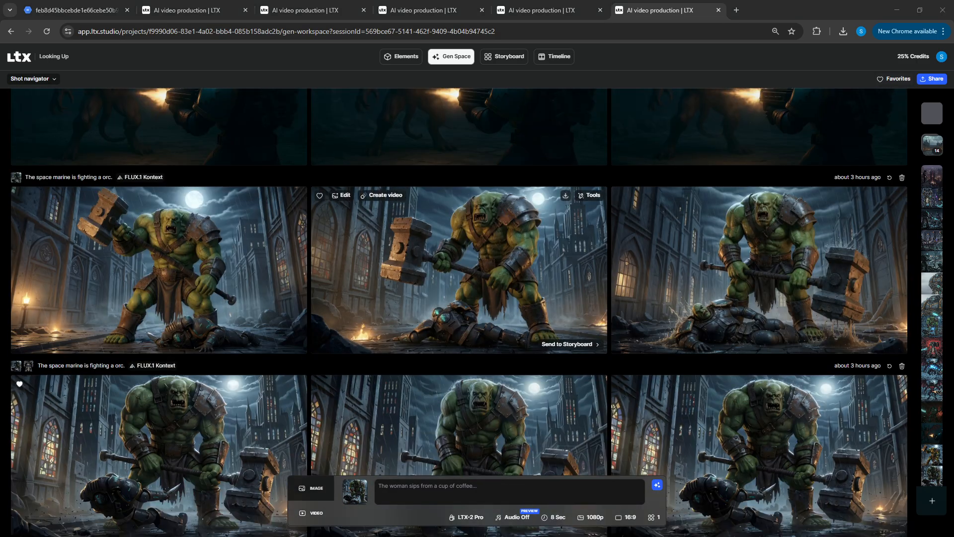
pyautogui.scroll(-5, 459, 318)
pyautogui.scroll(6, 459, 318)
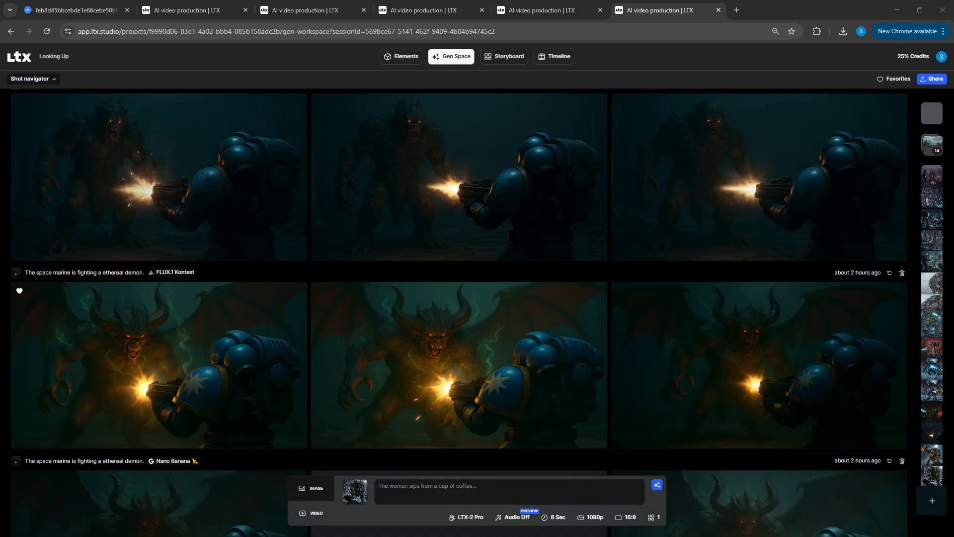
pyautogui.scroll(-7, 759, 199)
pyautogui.scroll(-6, 459, 298)
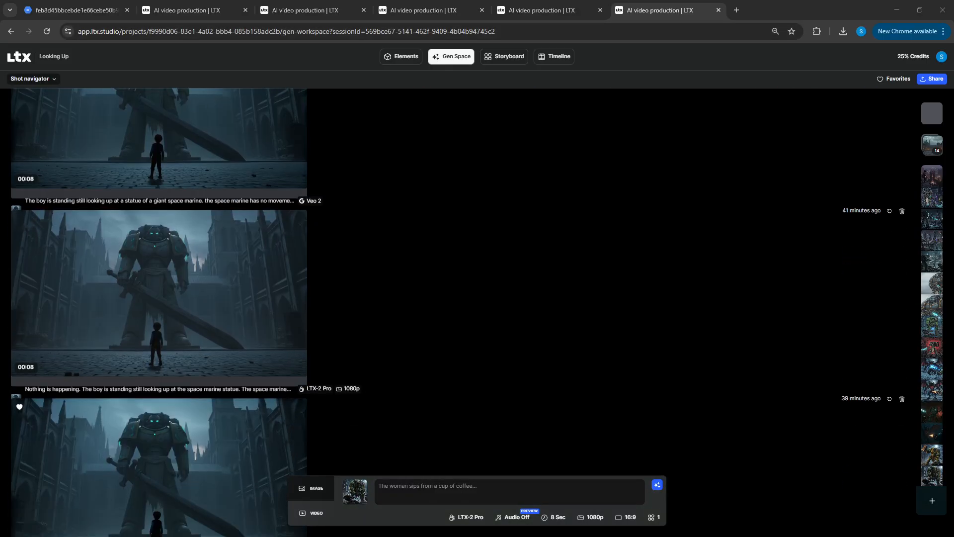
# Step: Look through the session's more recent videos, from the boy-and-statue clips to the newest space marine and alien fights
pyautogui.scroll(-6, 459, 298)
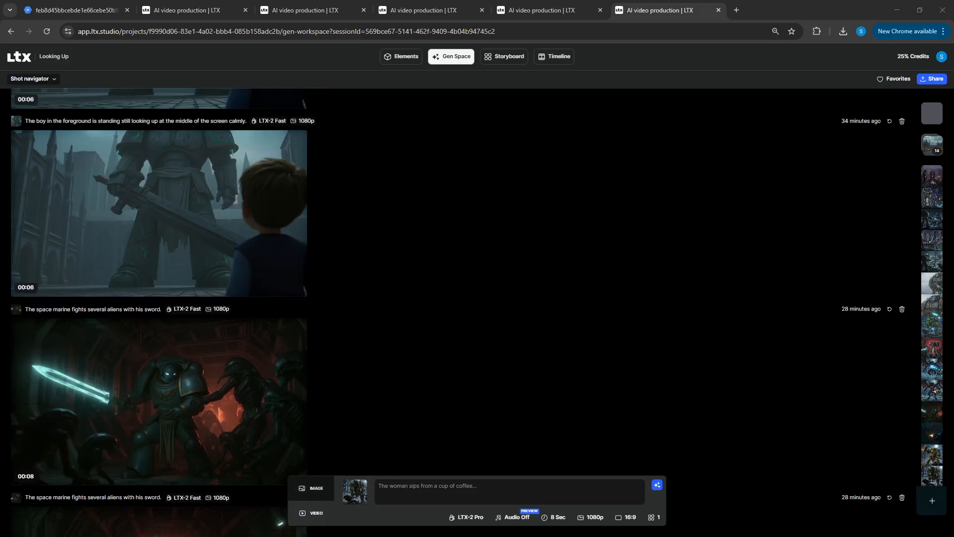
pyautogui.scroll(-5, 459, 298)
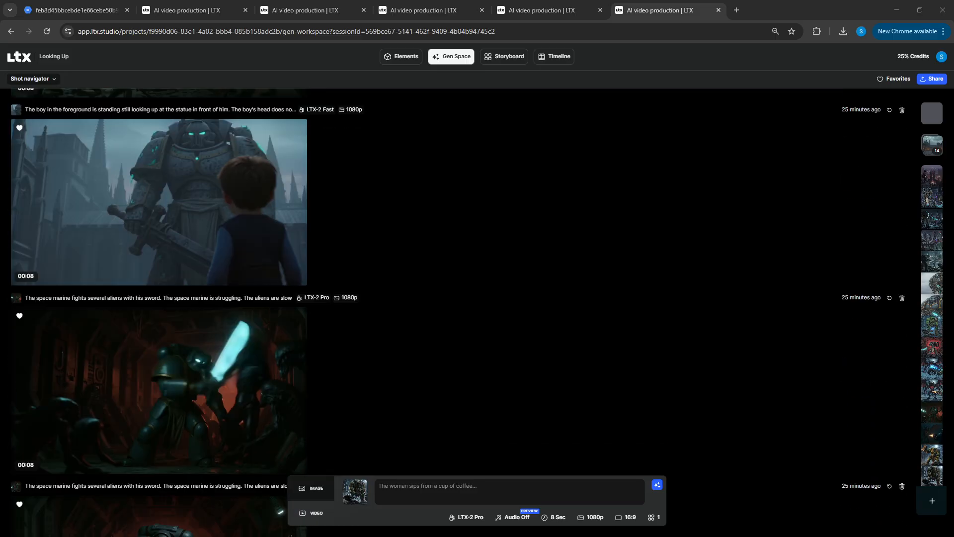
pyautogui.scroll(-15, 459, 298)
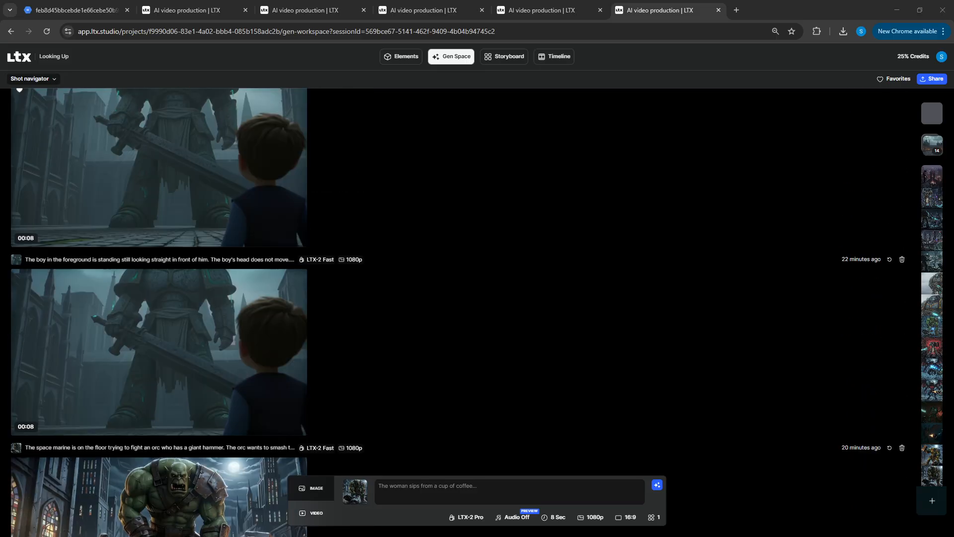
pyautogui.scroll(-15, 459, 298)
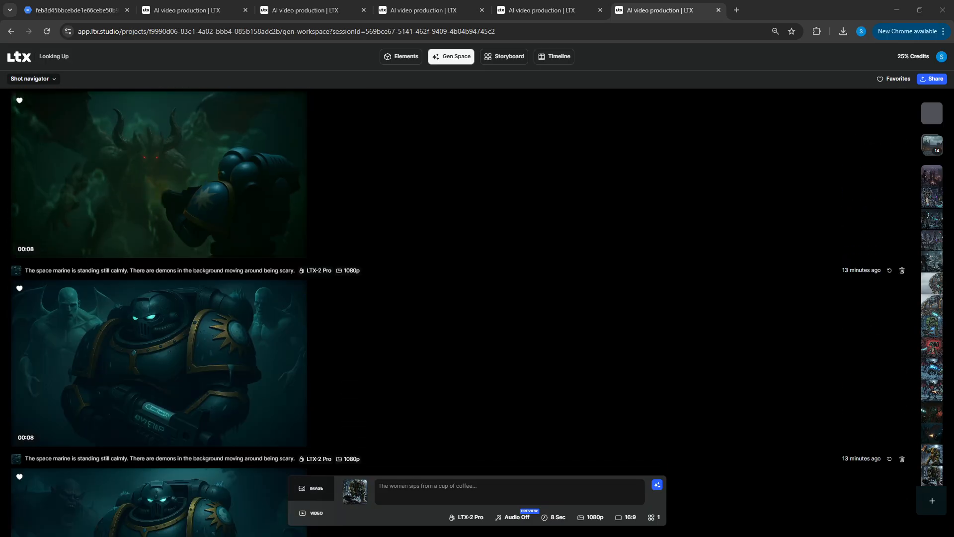
pyautogui.scroll(-10, 459, 298)
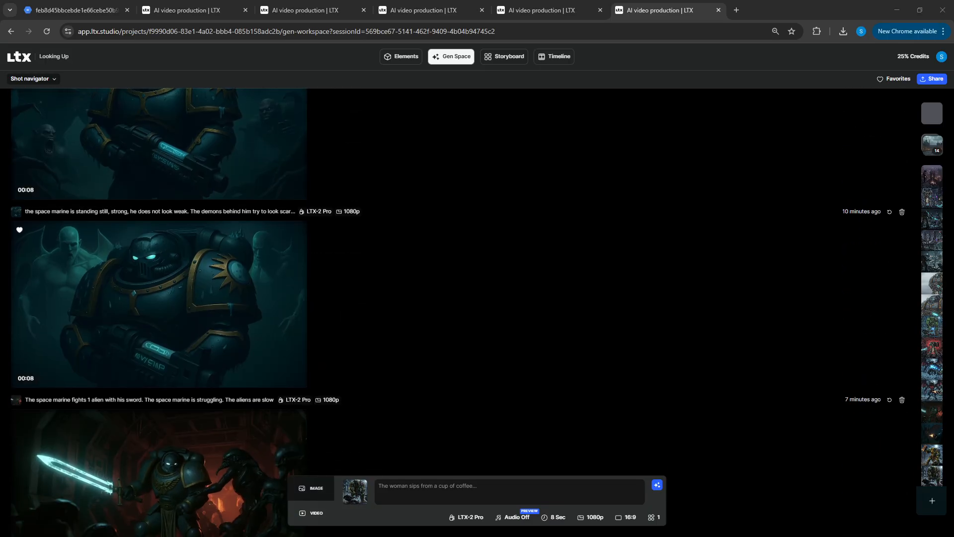
pyautogui.scroll(-10, 459, 298)
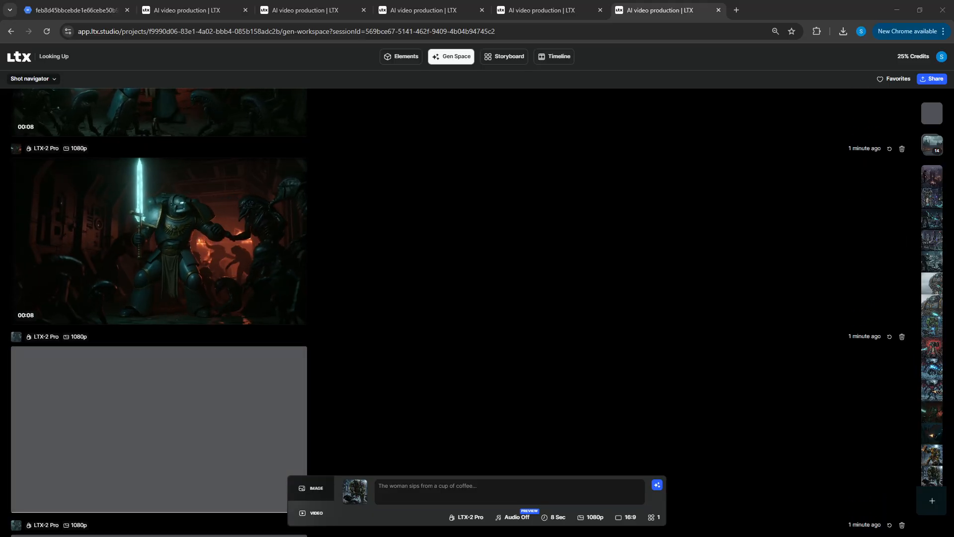
pyautogui.scroll(5, 459, 298)
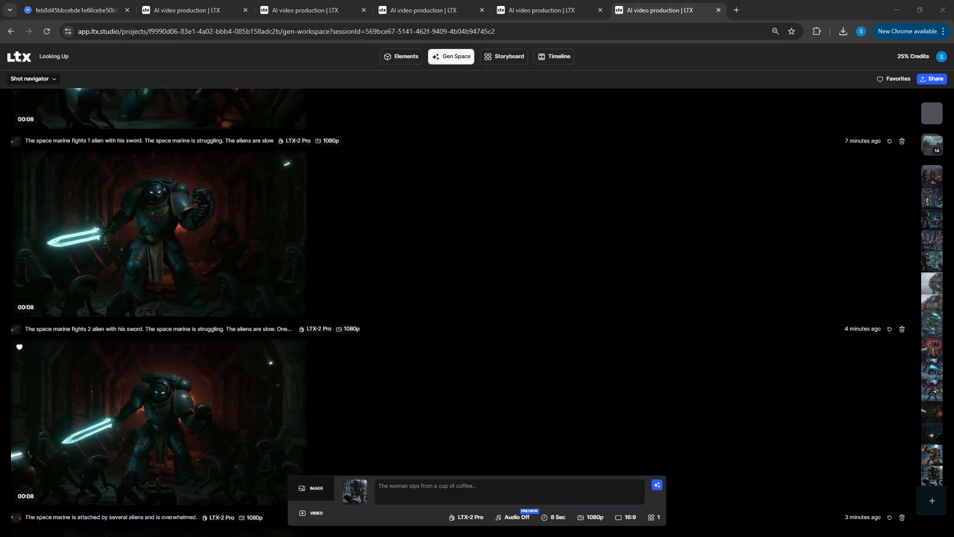
pyautogui.scroll(5, 459, 298)
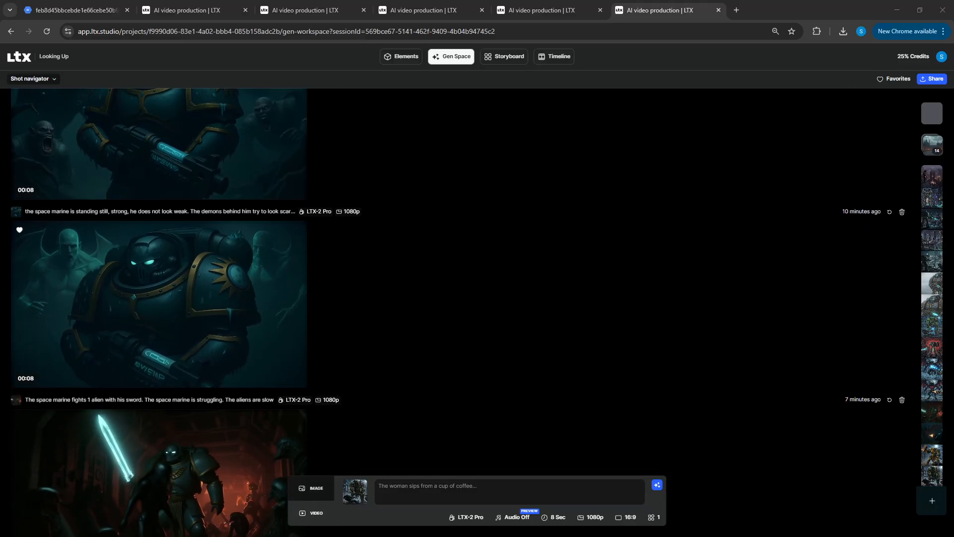
# Step: Watch the first "space marine fights 1 alien" clip, with the fiery corridor behind him, and delete it
pyautogui.scroll(-3, 459, 298)
pyautogui.click(252, 318)
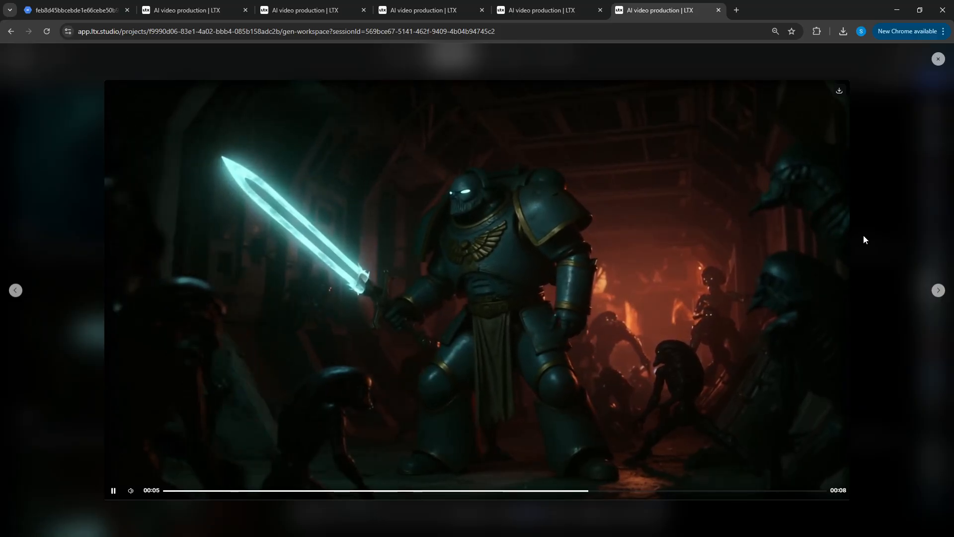
pyautogui.click(898, 219)
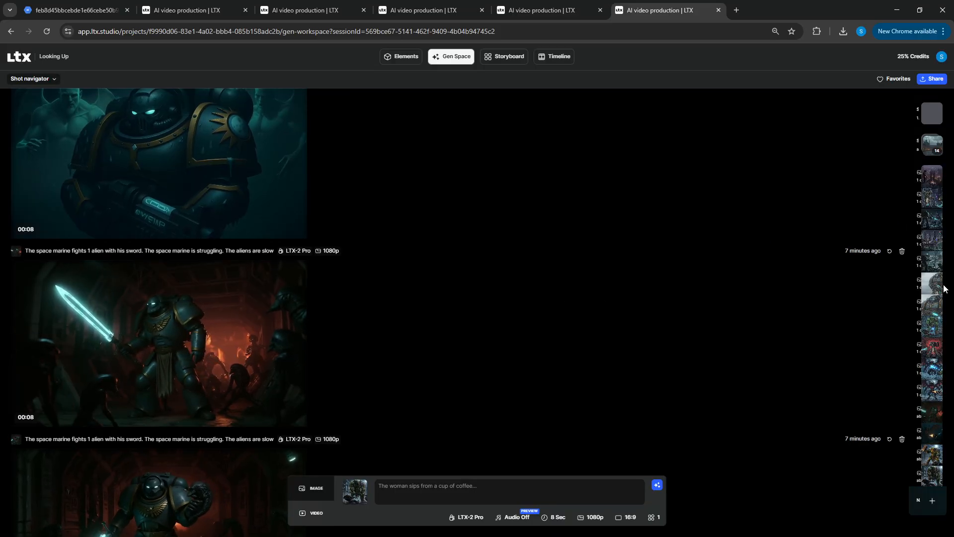
pyautogui.click(902, 252)
pyautogui.click(510, 317)
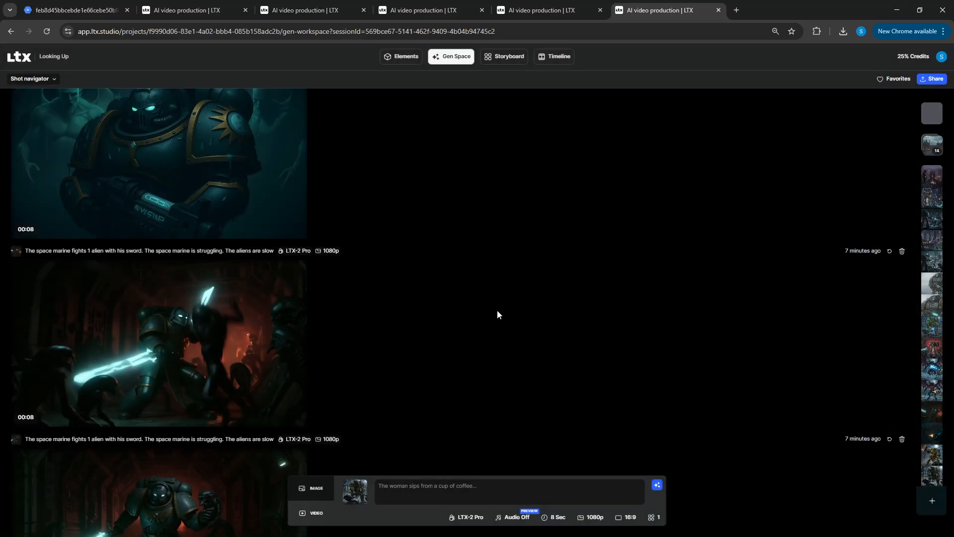
# Step: Watch the remaining "space marine fights 1 alien" clip and add it to the favorites
pyautogui.click(149, 356)
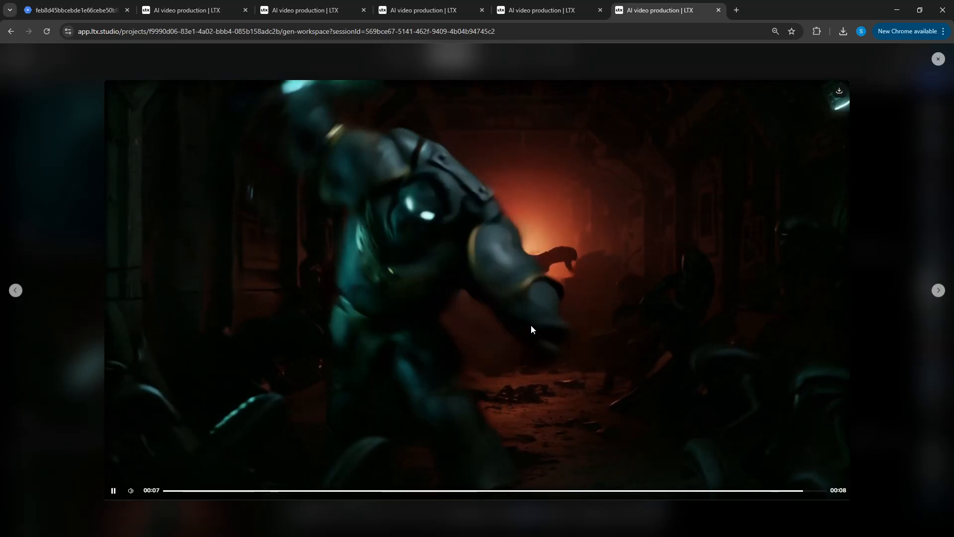
pyautogui.click(902, 281)
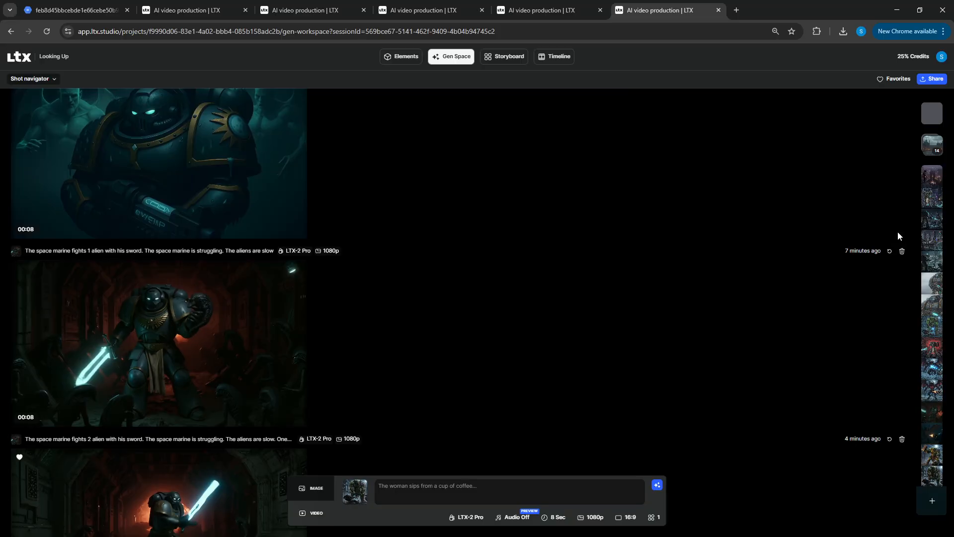
pyautogui.moveTo(141, 286)
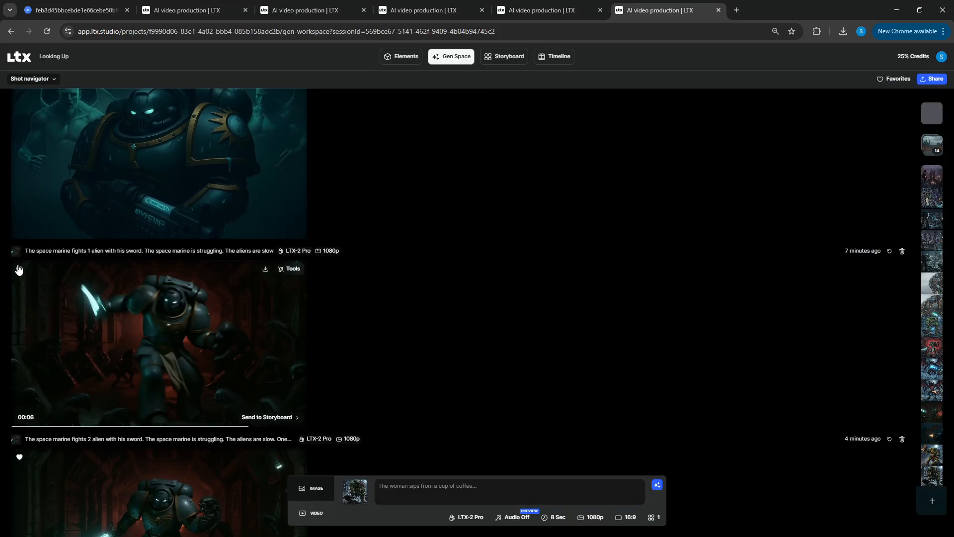
# Step: Watch the clip of the marine fighting 2 aliens and the clip of him overwhelmed by several aliens
pyautogui.scroll(-3, 149, 318)
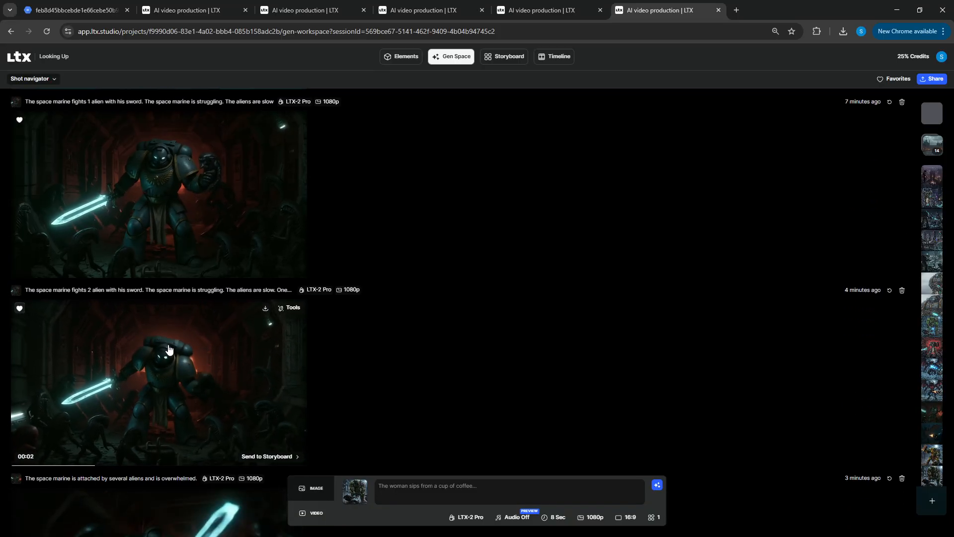
pyautogui.click(171, 344)
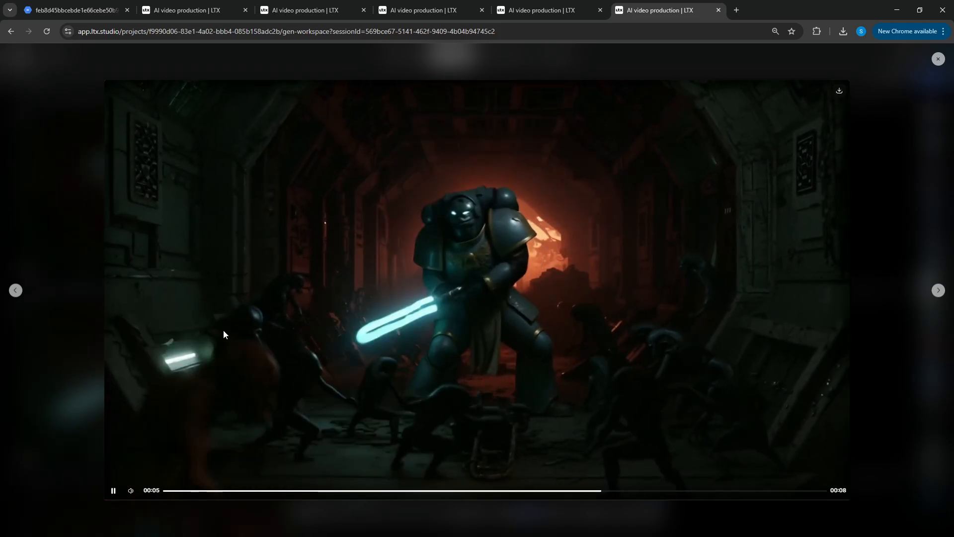
pyautogui.click(896, 177)
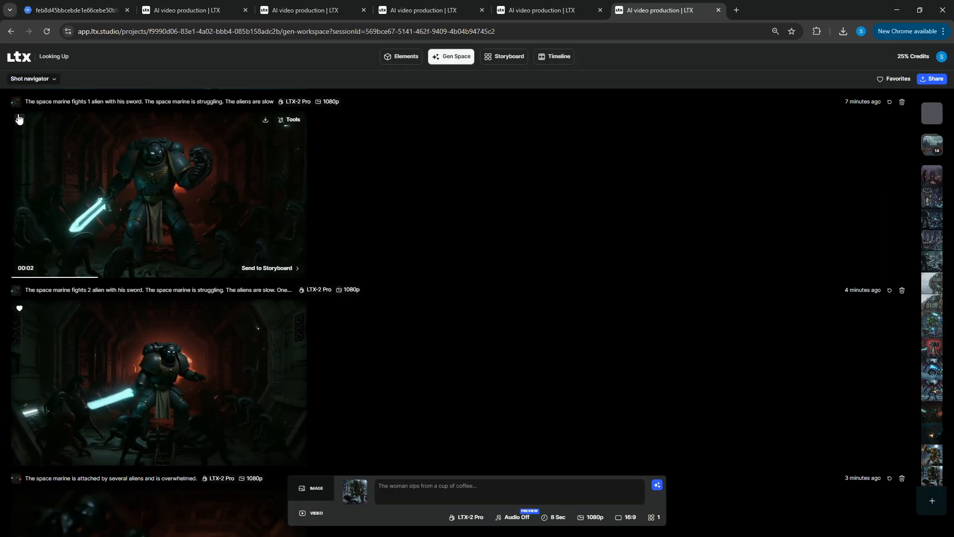
pyautogui.scroll(-4, 189, 321)
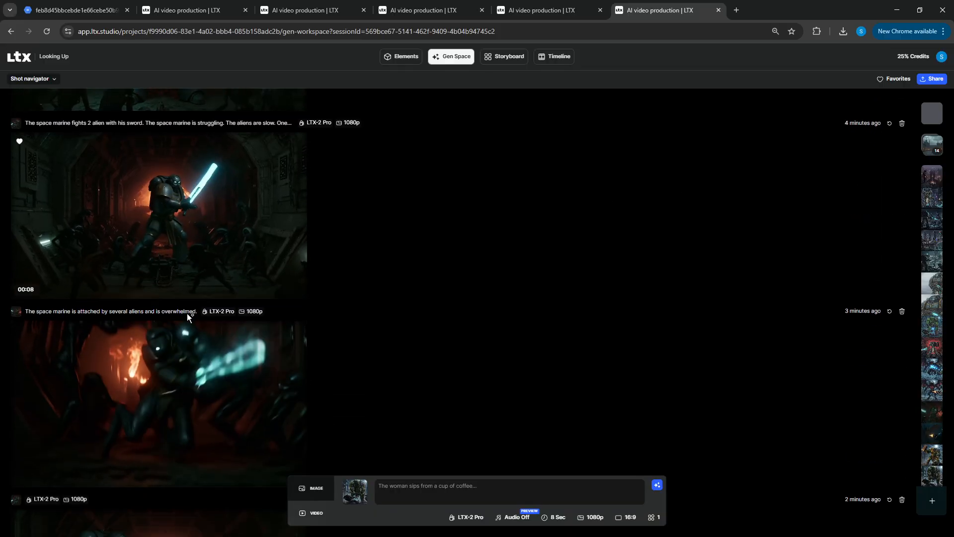
pyautogui.click(180, 351)
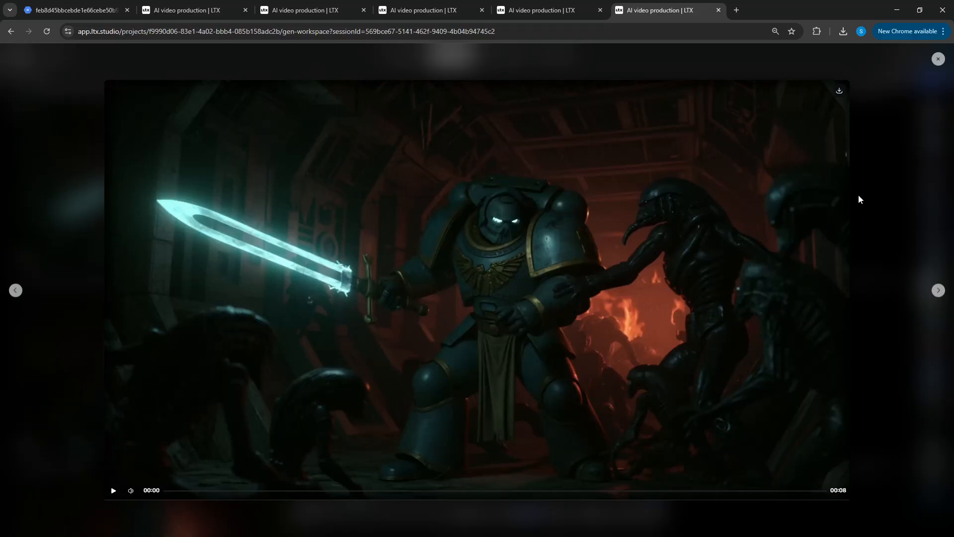
pyautogui.click(855, 196)
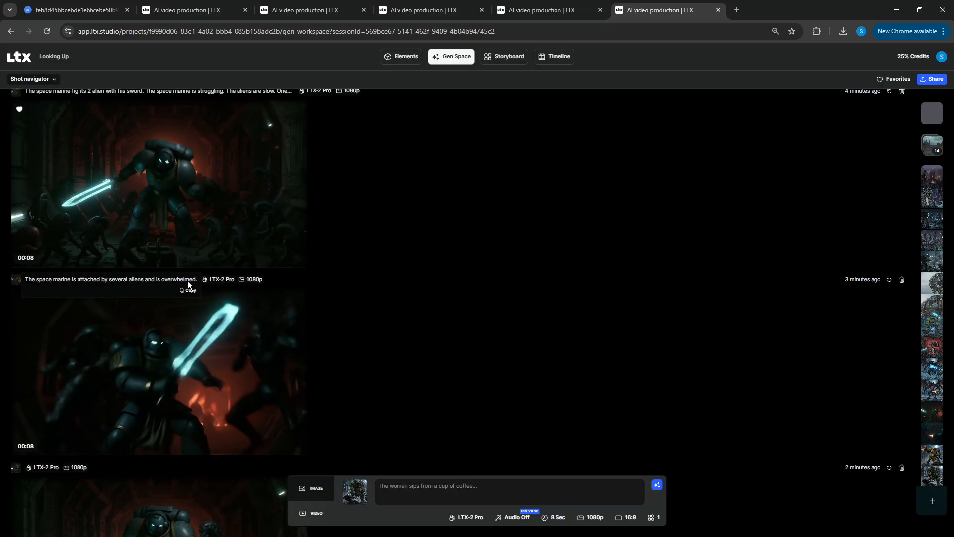
# Step: Watch the promptless clip of the marine surrounded by crouching aliens, and favorite the clip of him overwhelmed by several aliens
pyautogui.scroll(-2, 198, 315)
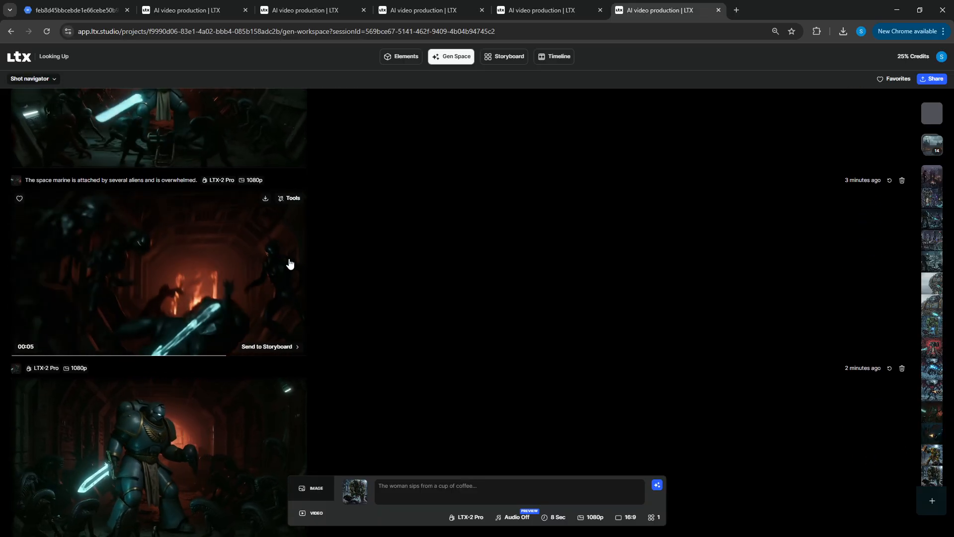
pyautogui.scroll(-1, 183, 307)
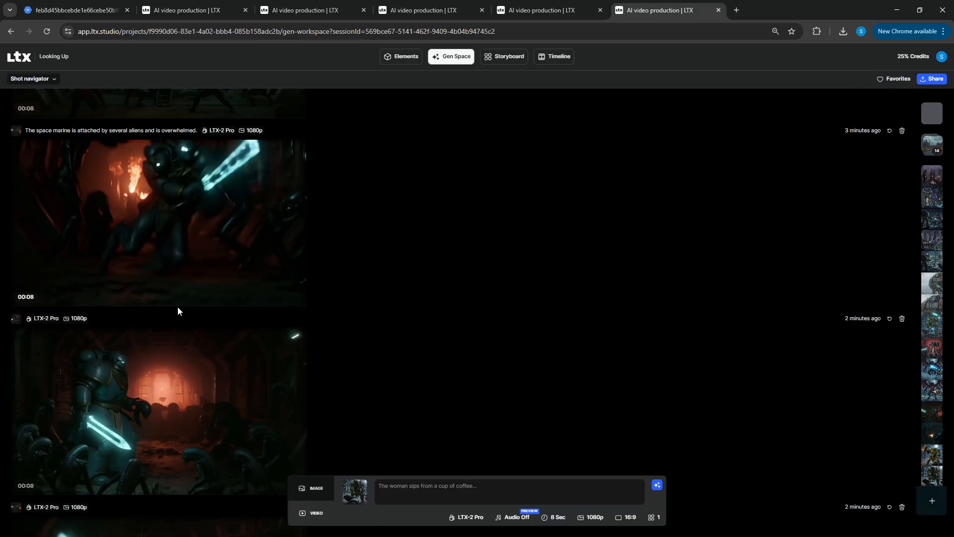
pyautogui.moveTo(160, 388)
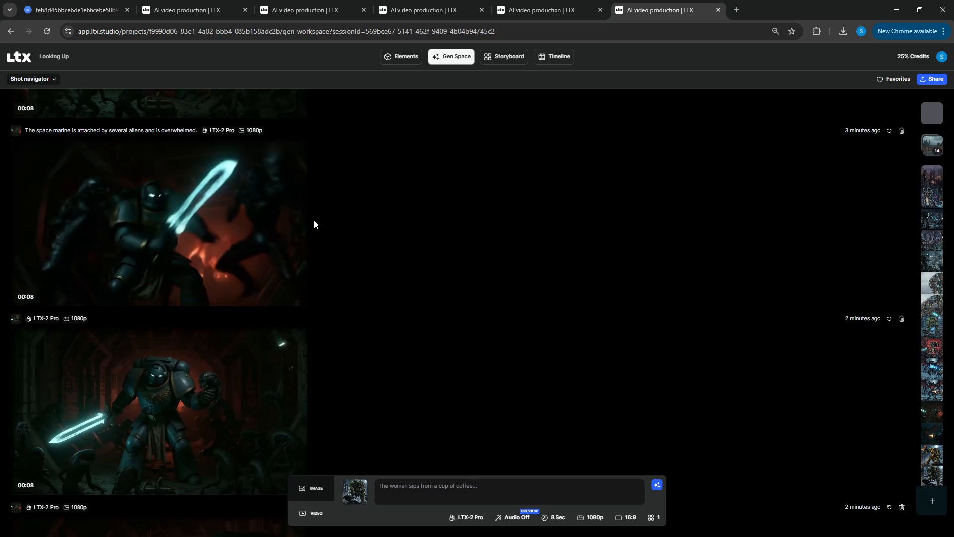
pyautogui.moveTo(221, 371)
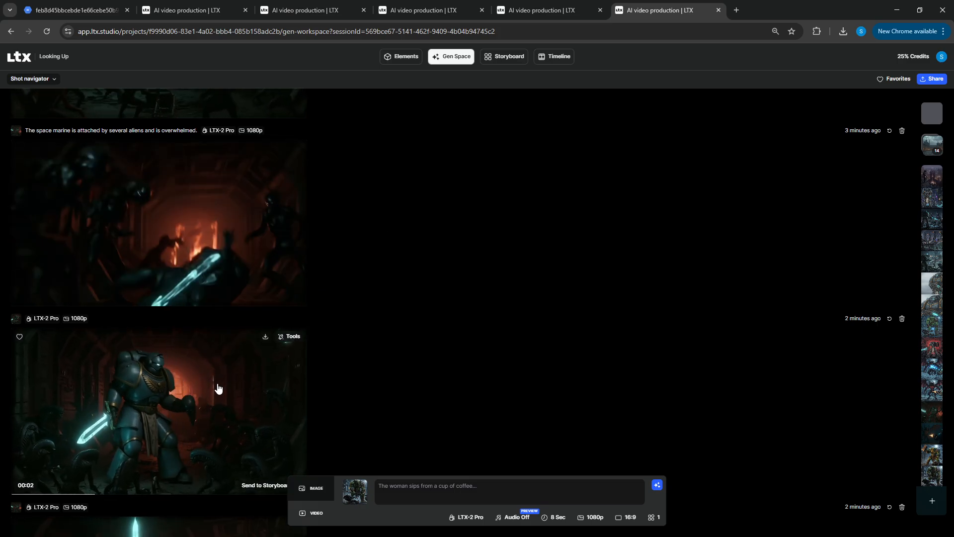
pyautogui.click(217, 388)
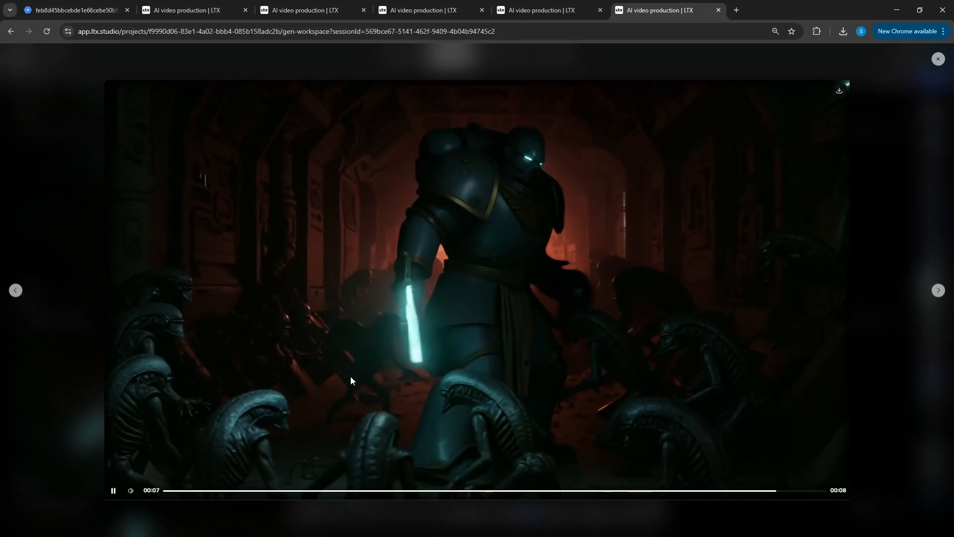
pyautogui.click(905, 234)
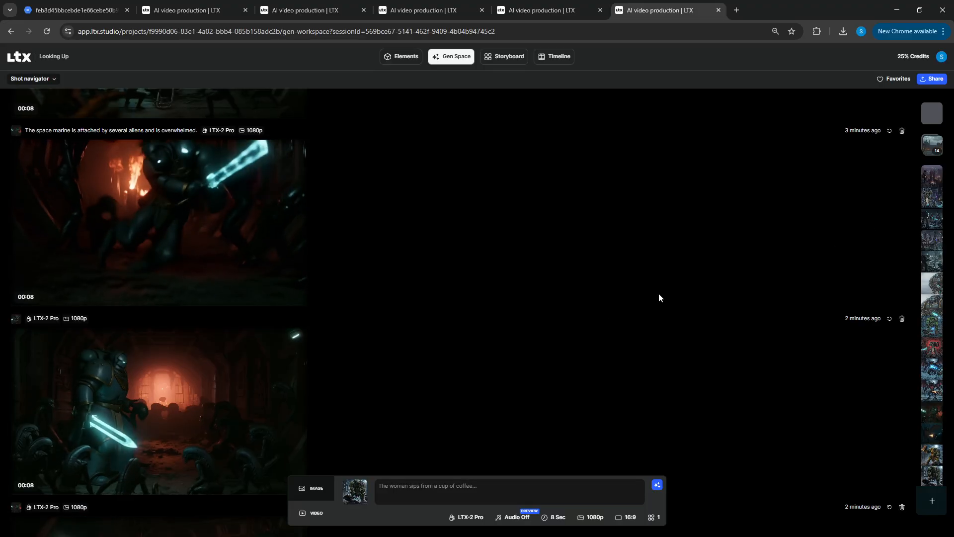
pyautogui.click(20, 149)
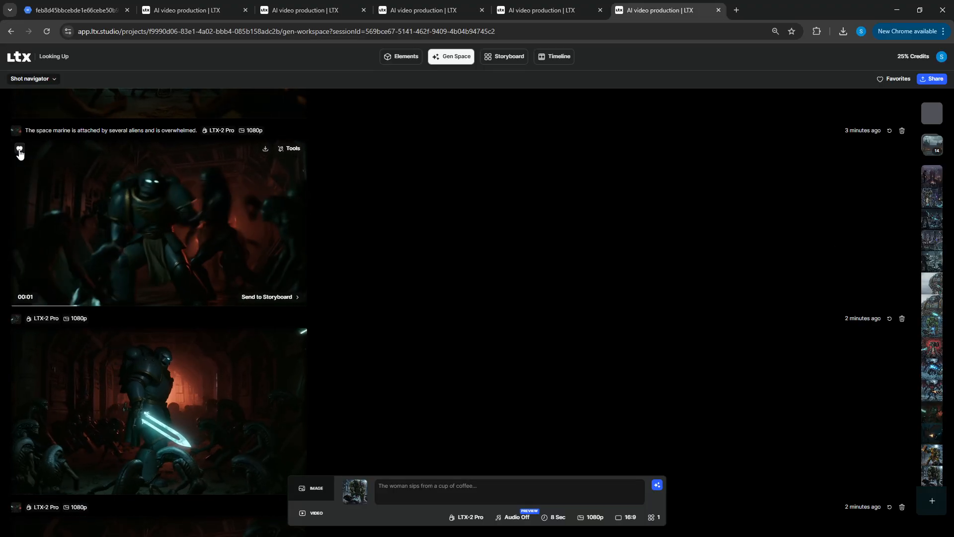
pyautogui.click(70, 377)
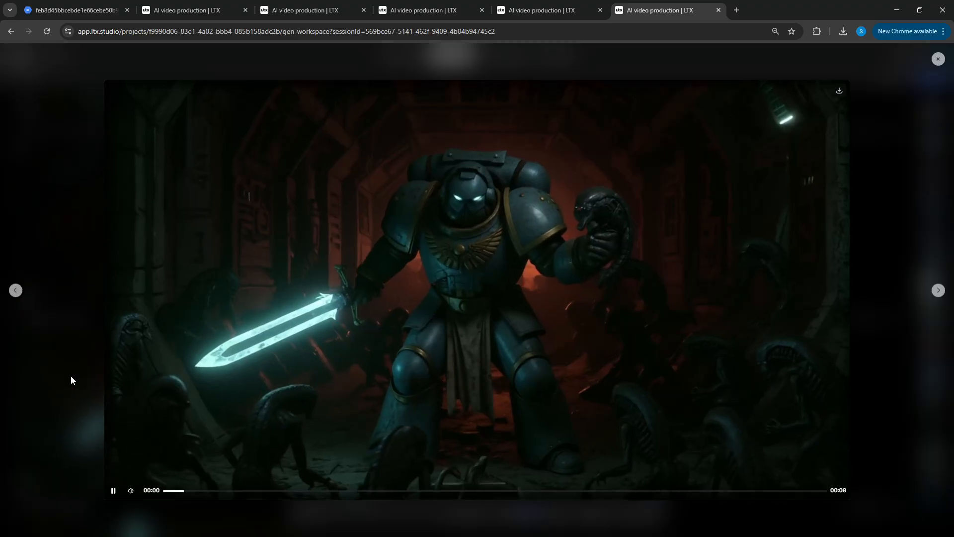
pyautogui.click(937, 59)
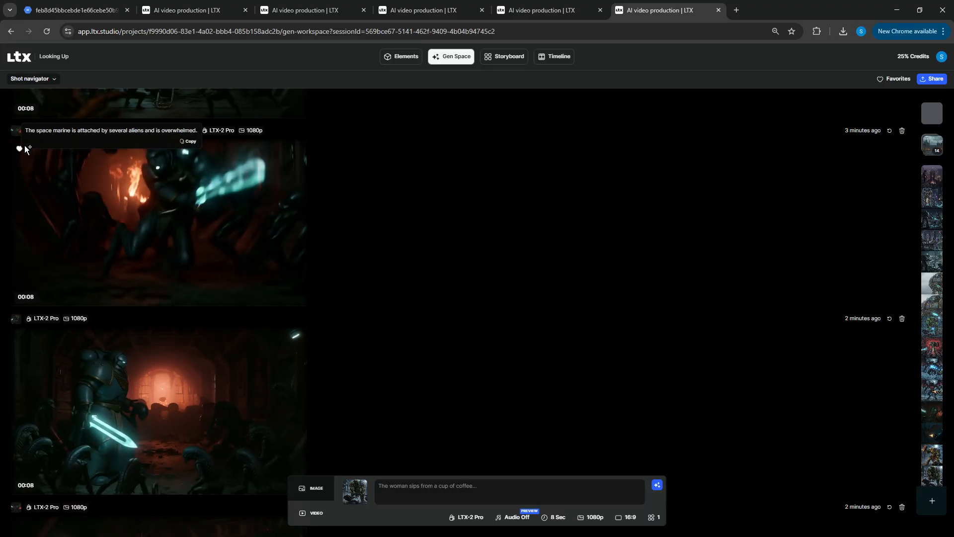
# Step: Watch the promptless clip of the marine facing large aliens in the fiery corridor and add it to the favorites
pyautogui.scroll(-3, 91, 249)
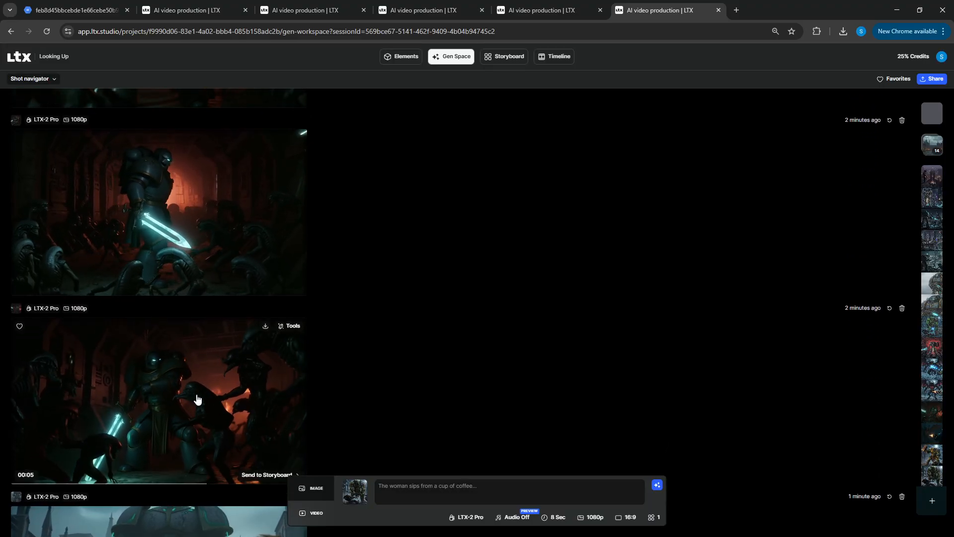
pyautogui.click(196, 394)
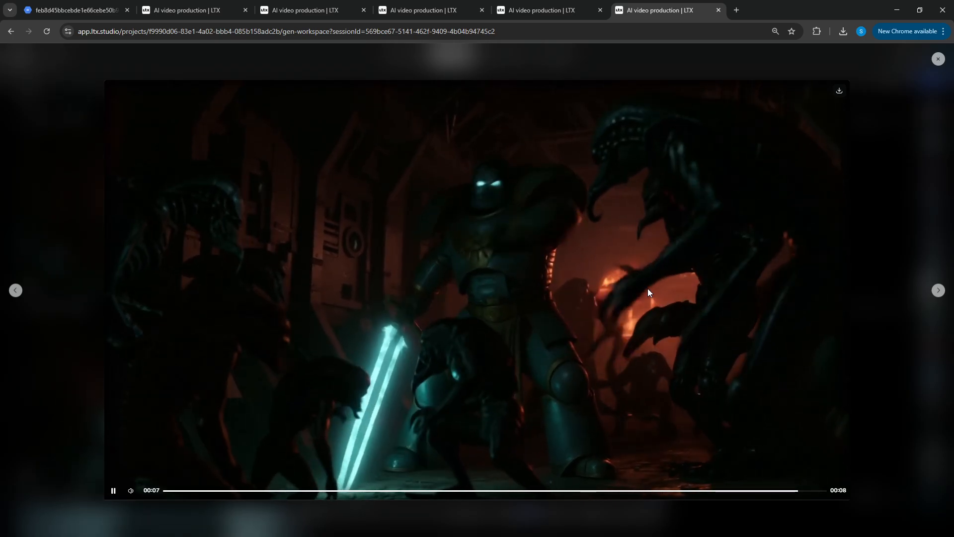
pyautogui.click(852, 161)
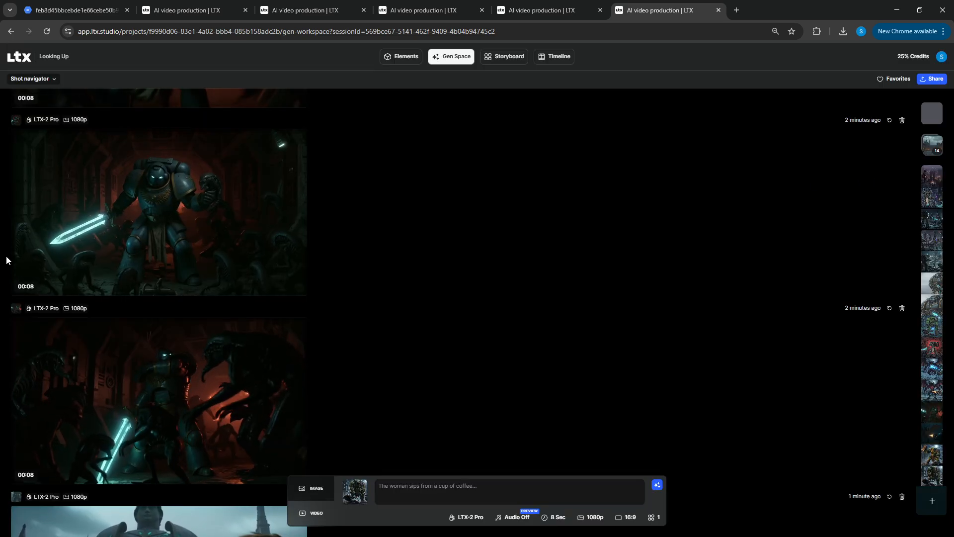
pyautogui.click(19, 328)
# Step: Watch the promptless clip of the boy in profile beside the armored statue
pyautogui.scroll(-4, 21, 329)
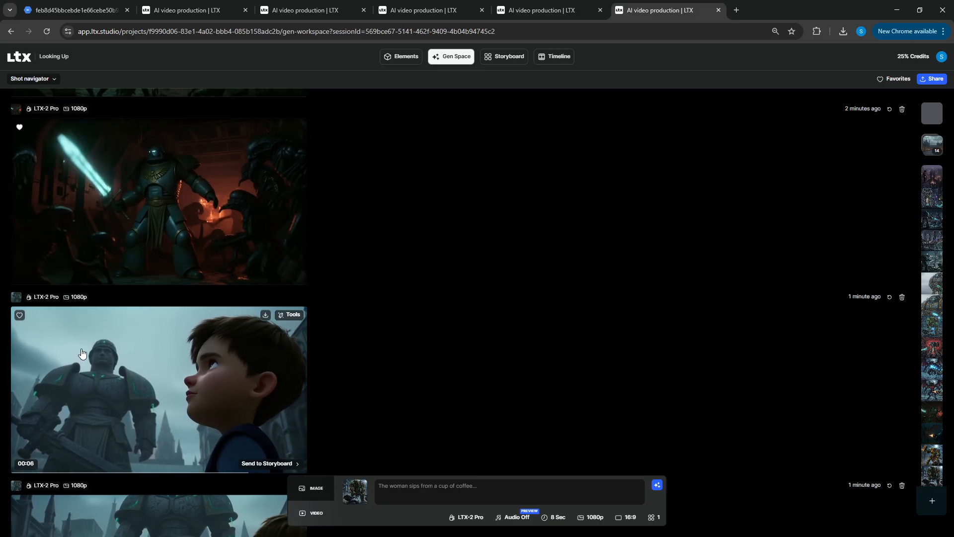
pyautogui.scroll(-2, 72, 343)
pyautogui.click(171, 304)
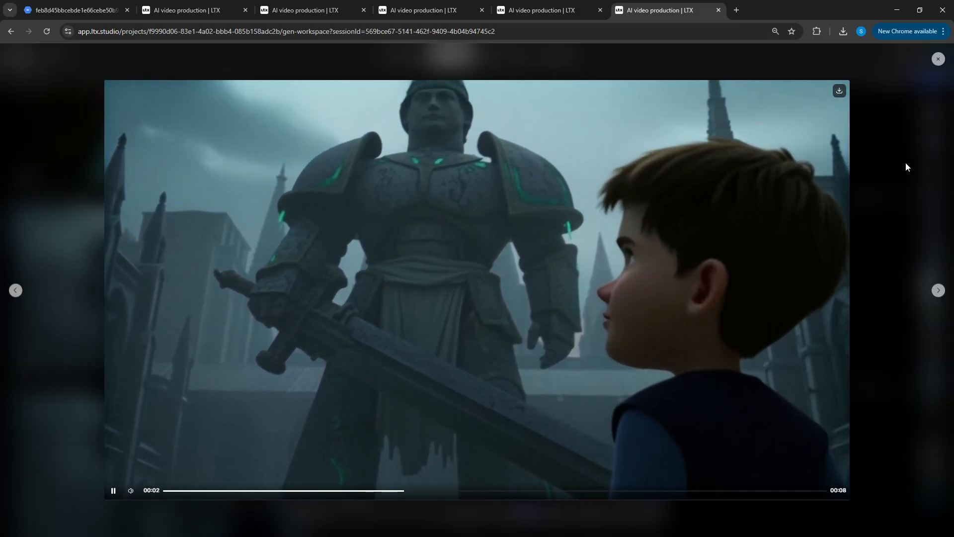
pyautogui.click(905, 162)
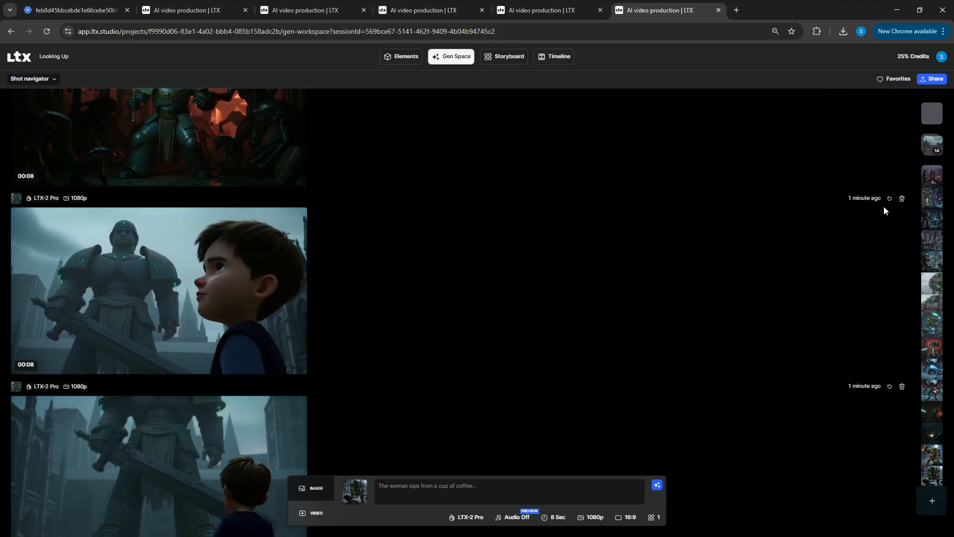
# Step: Delete the clip of the boy in profile, and watch and favorite the clip of him from behind before the sword-bearing statue
pyautogui.click(902, 199)
pyautogui.click(520, 316)
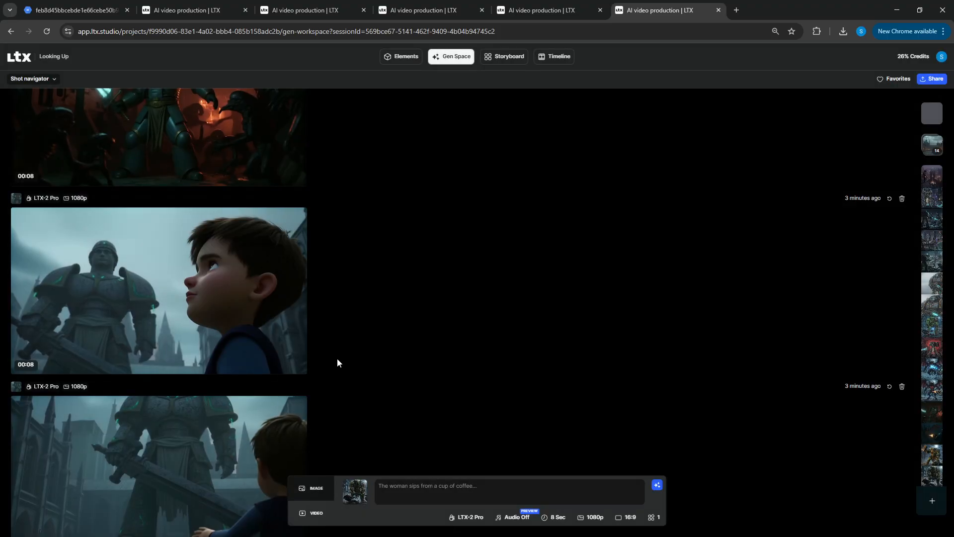
pyautogui.click(144, 297)
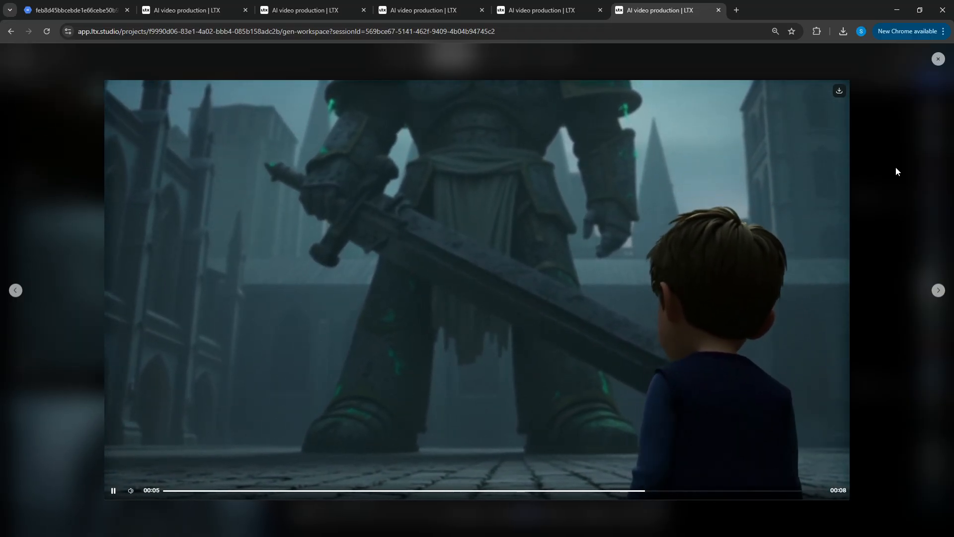
pyautogui.click(895, 166)
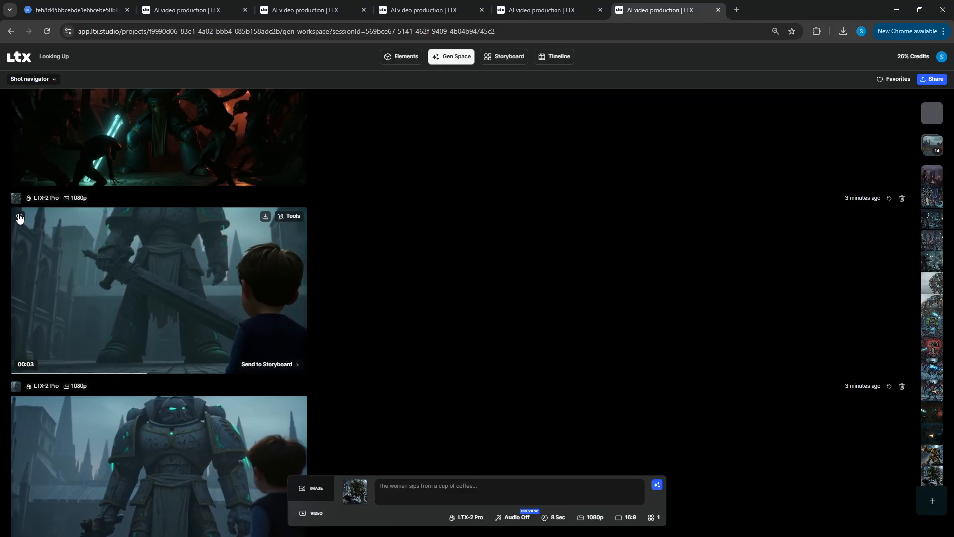
# Step: Preview and permanently delete the clip of the boy standing beside the armored statue with glowing eyes
pyautogui.scroll(-3, 171, 292)
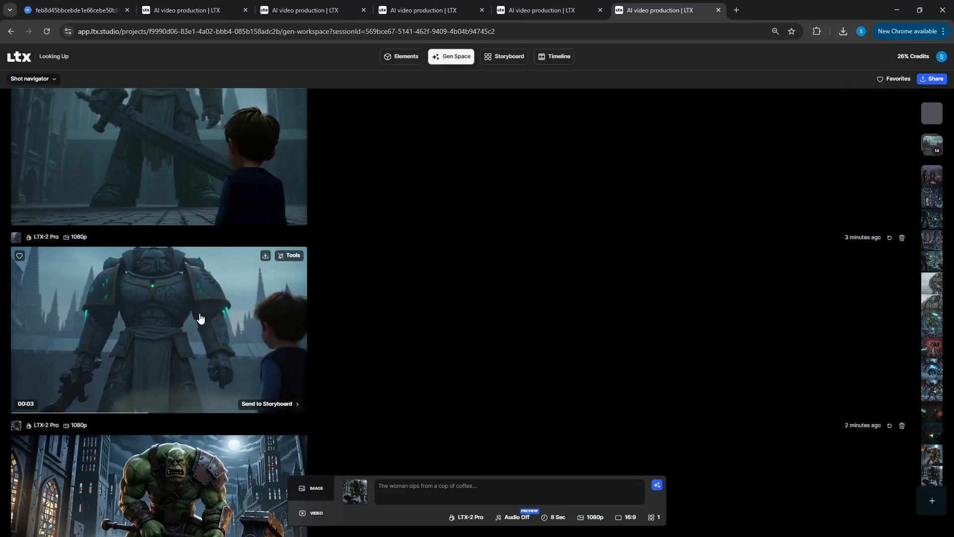
pyautogui.scroll(-1, 212, 331)
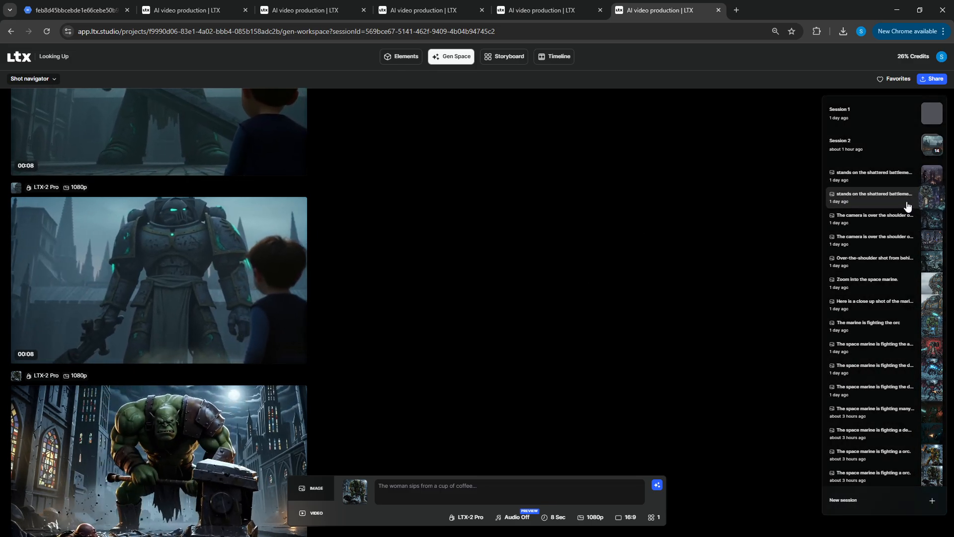
pyautogui.click(901, 188)
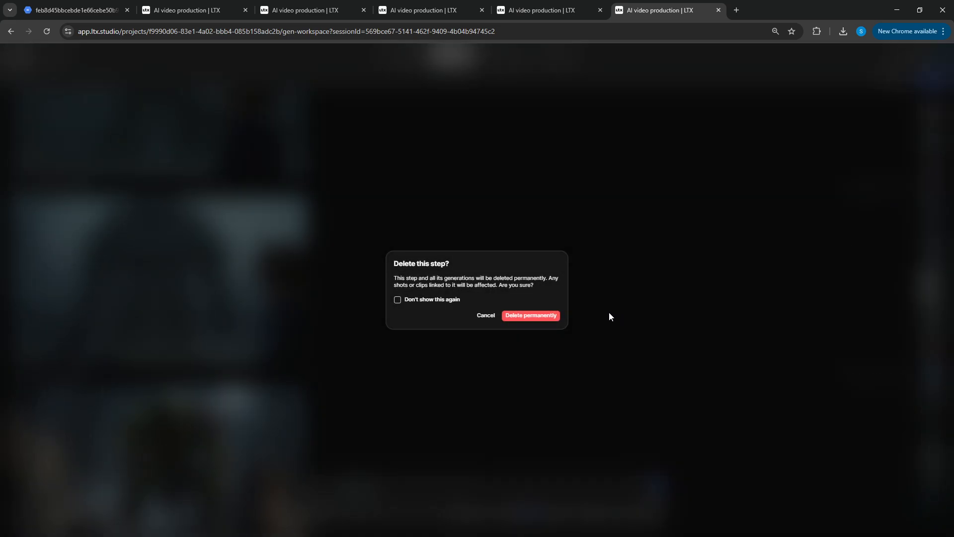
pyautogui.click(545, 318)
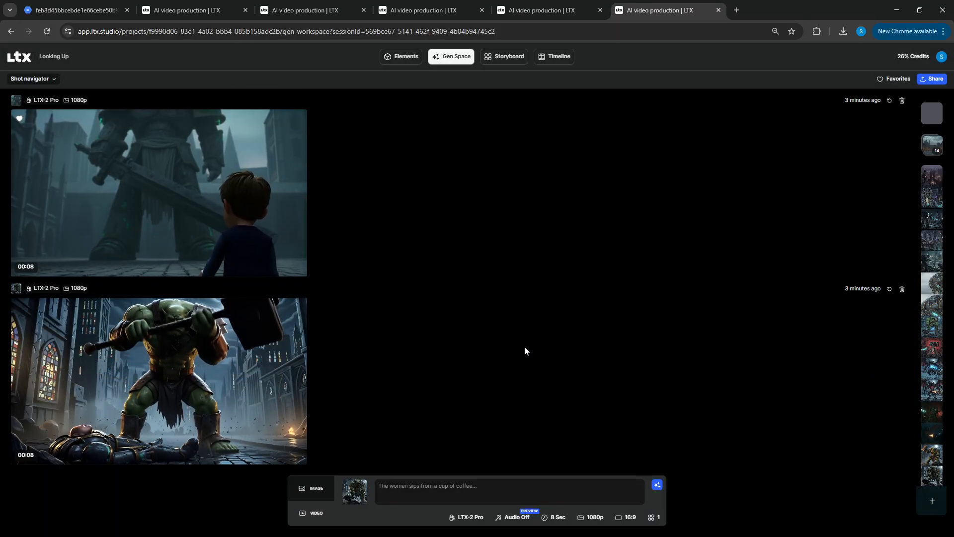
# Step: Watch the clip of the orc swinging his hammer over the fallen body and permanently delete it
pyautogui.click(164, 373)
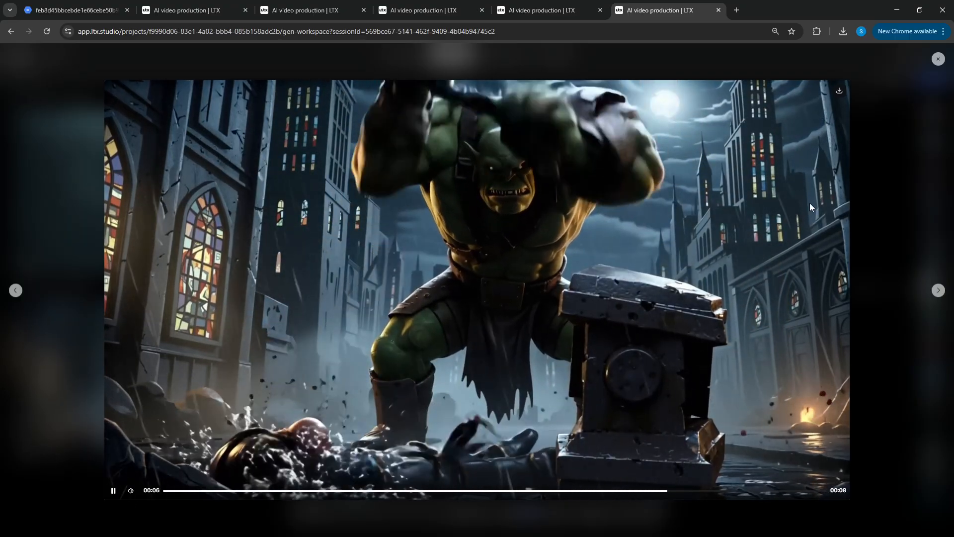
pyautogui.click(874, 201)
pyautogui.click(902, 289)
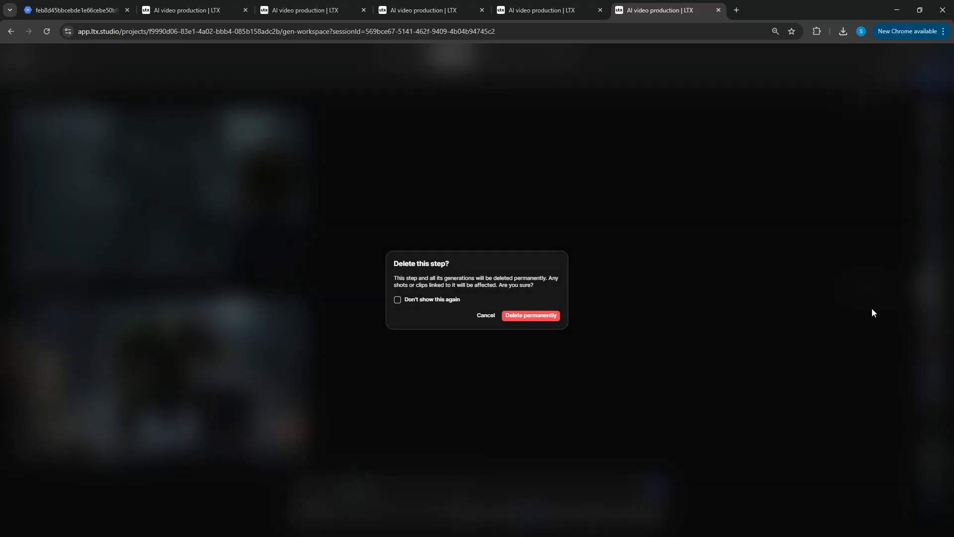
pyautogui.click(530, 315)
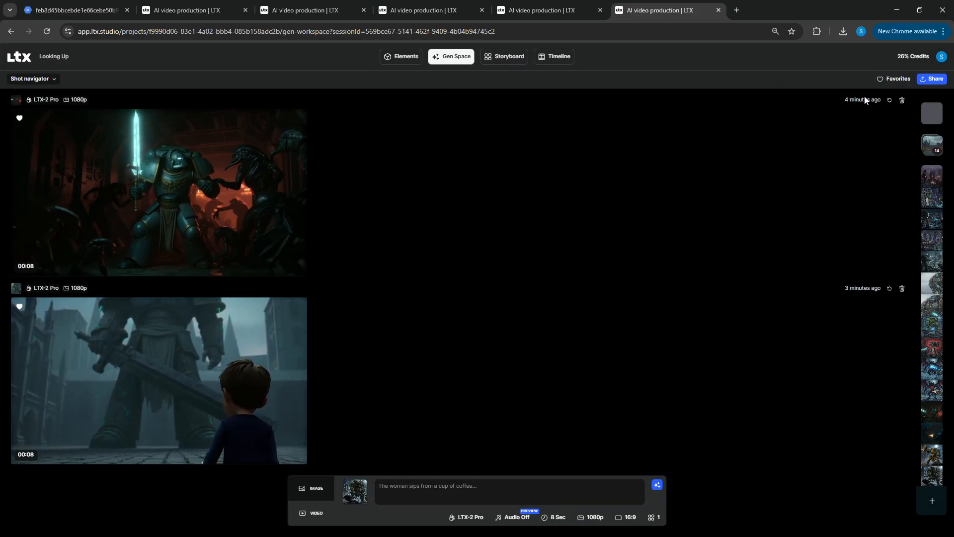
# Step: Open the favorites and review the collected images and clips for use in the storyboard
pyautogui.click(893, 78)
pyautogui.scroll(-5, 503, 276)
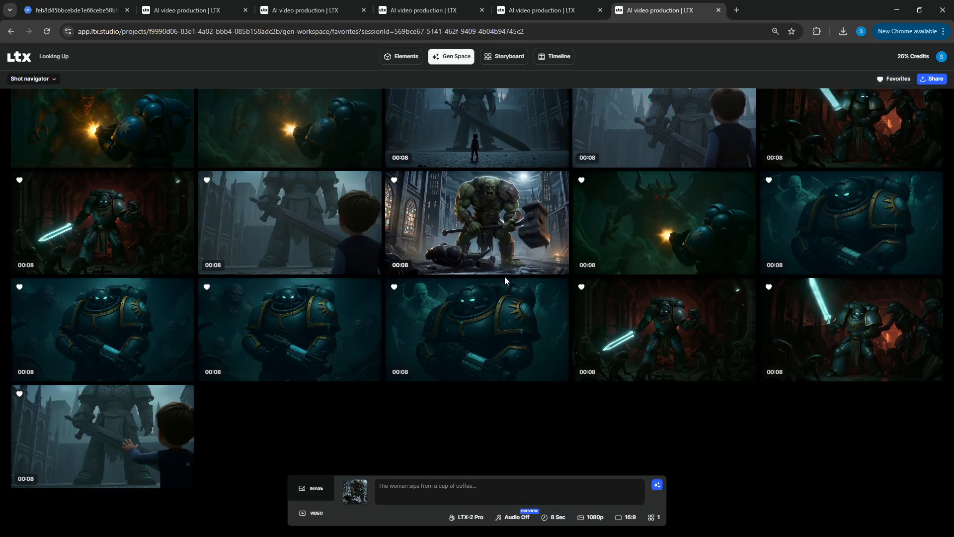
pyautogui.scroll(3, 505, 276)
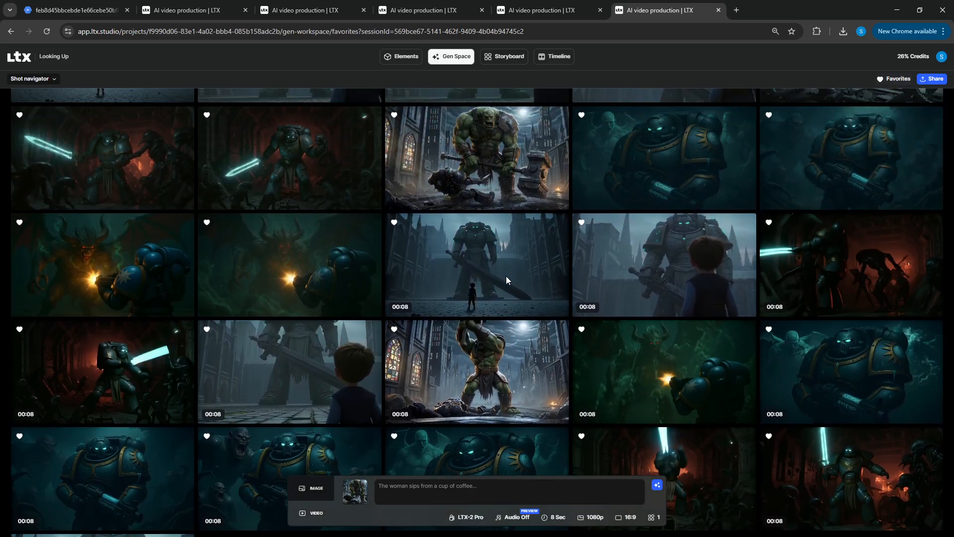
pyautogui.scroll(2, 506, 276)
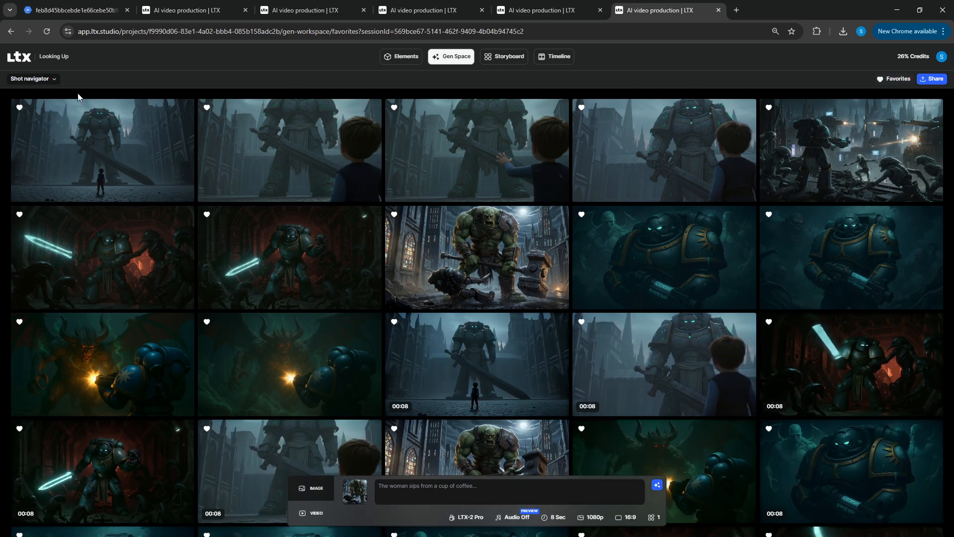
pyautogui.scroll(-1, 430, 289)
pyautogui.scroll(2, 430, 289)
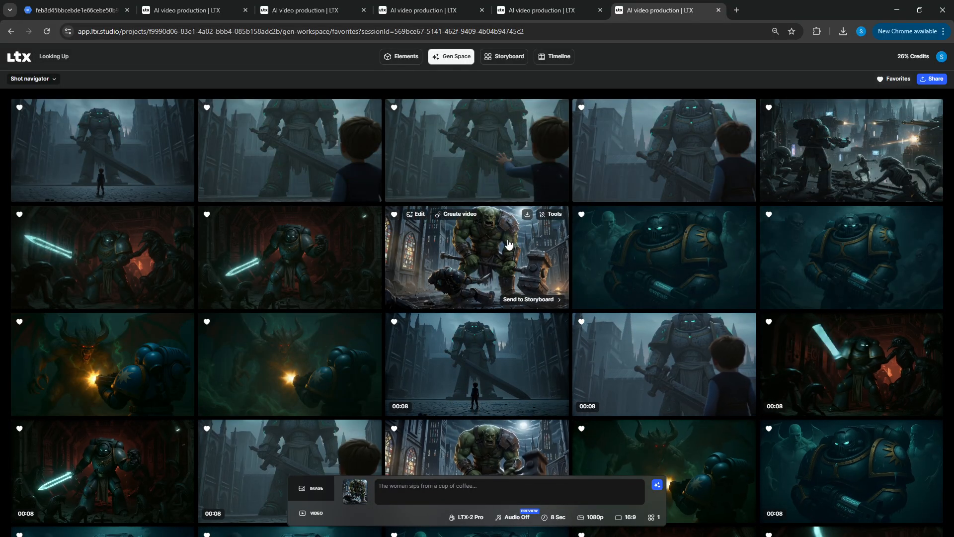
pyautogui.scroll(-4, 504, 262)
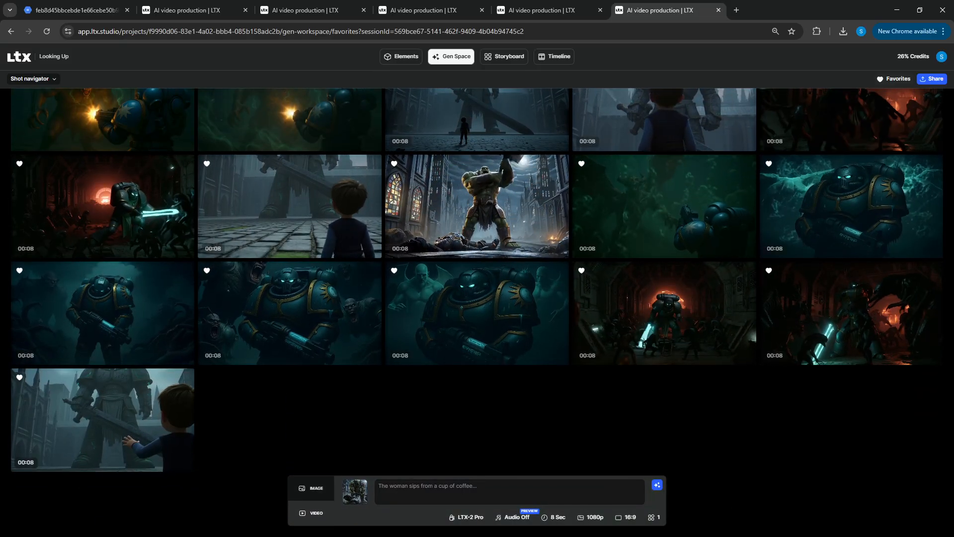
# Step: Expand the shot navigator and send the favorite clip of the boy reaching toward the statue's sword to Scene 3, Shot 1
pyautogui.click(170, 463)
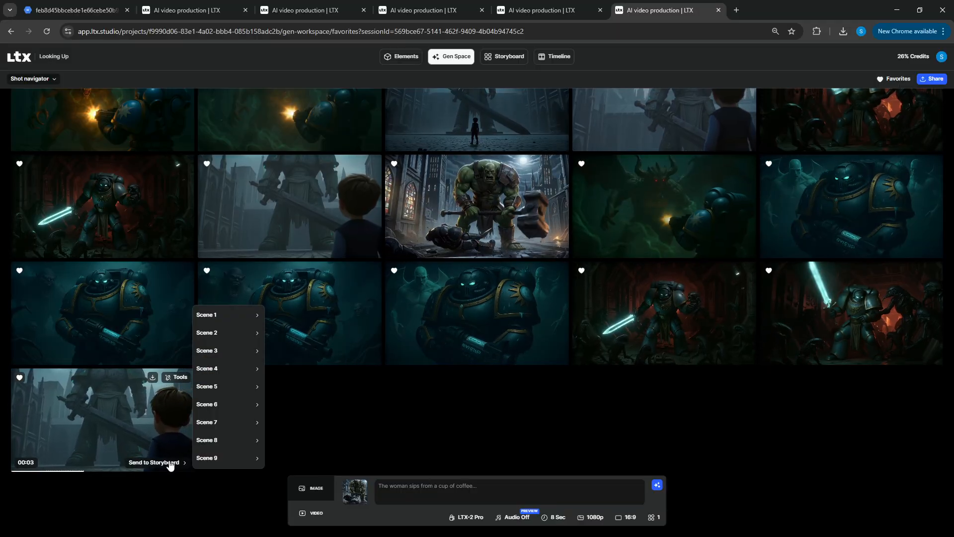
pyautogui.click(376, 457)
pyautogui.click(44, 82)
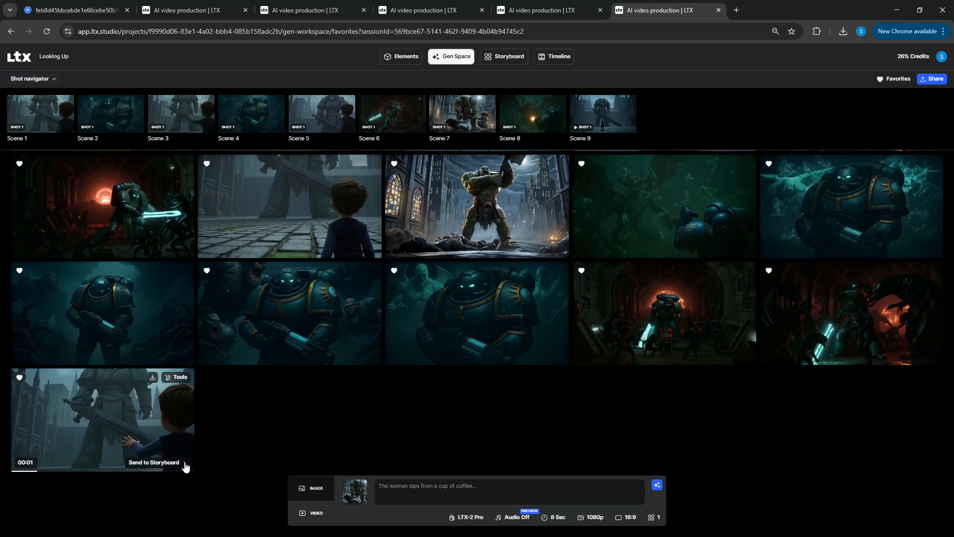
pyautogui.scroll(4, 285, 428)
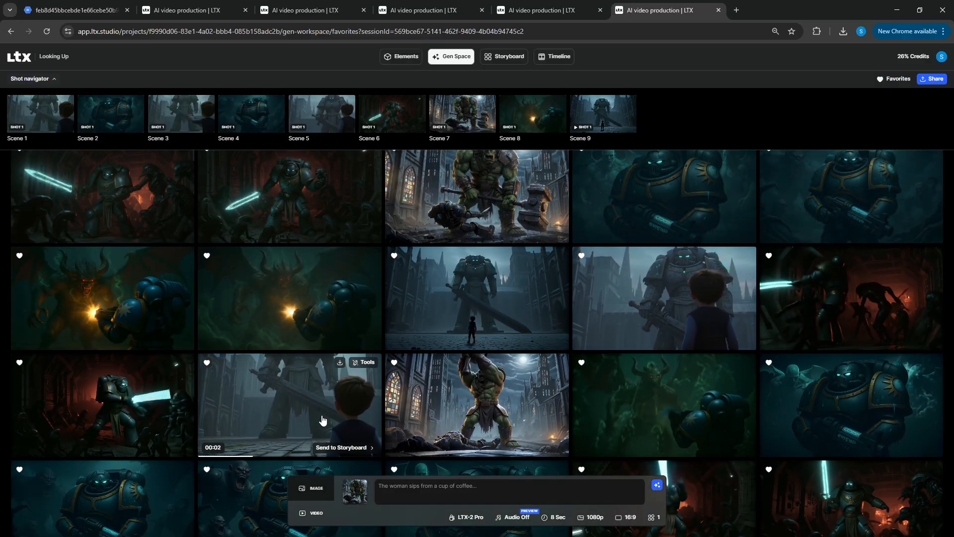
pyautogui.scroll(2, 322, 420)
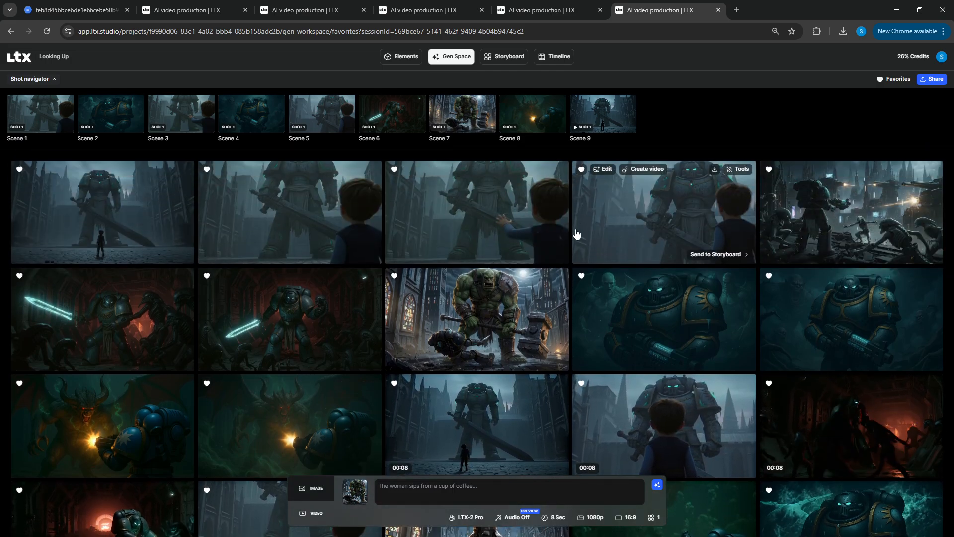
pyautogui.scroll(-4, 577, 225)
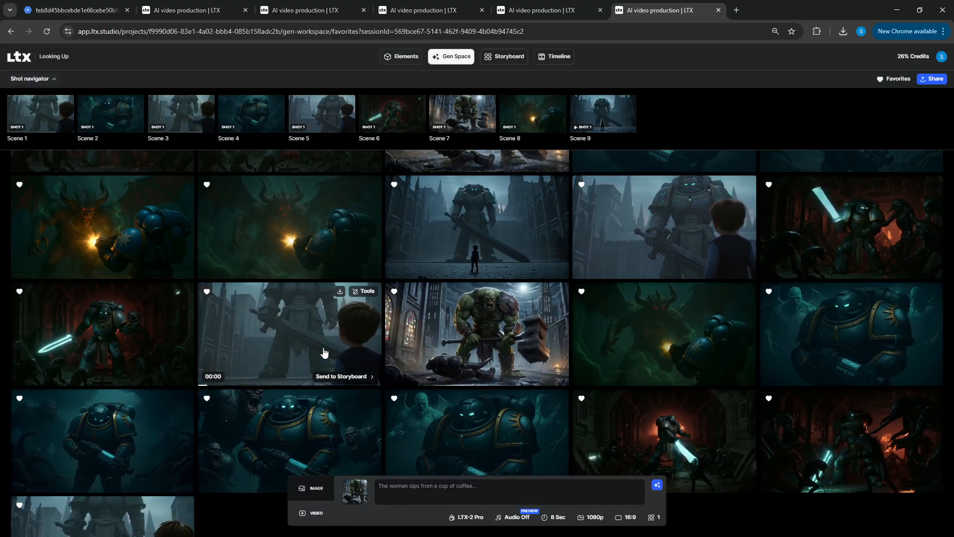
pyautogui.scroll(-3, 321, 353)
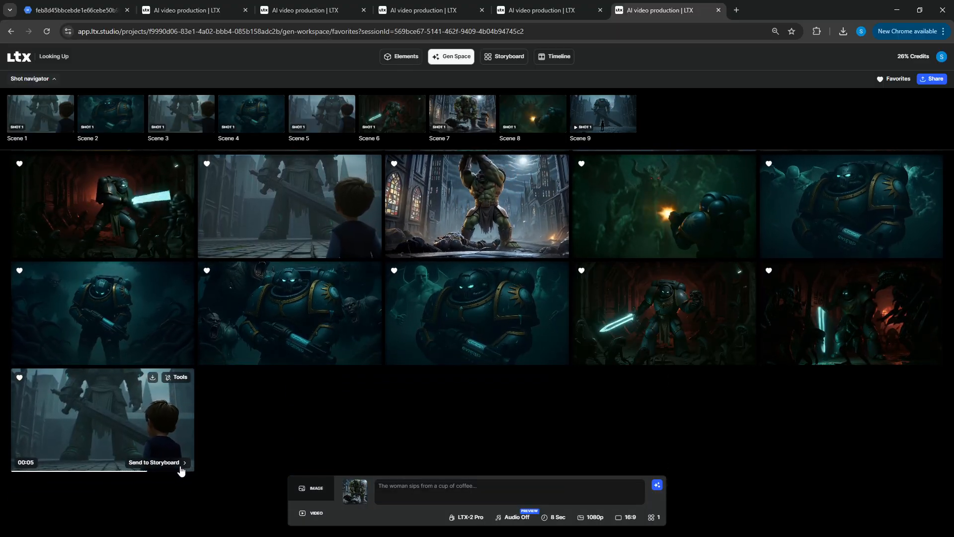
pyautogui.click(182, 470)
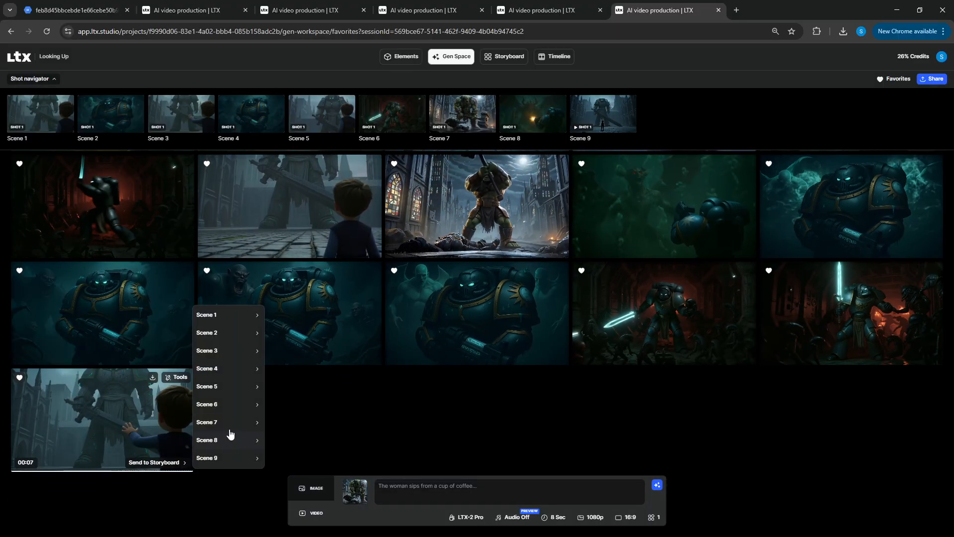
pyautogui.click(290, 360)
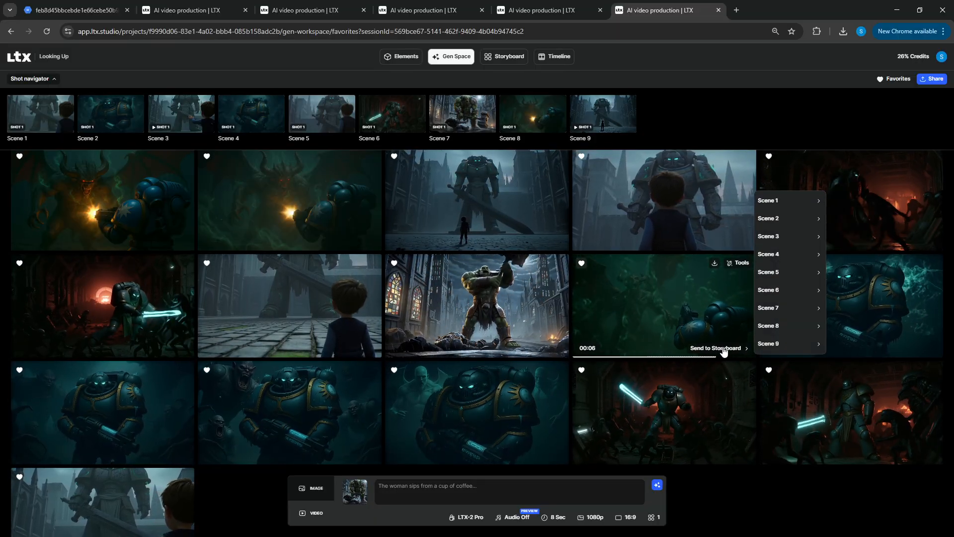
# Step: Send the clip of the marine firing at the demon to Scene 8, Shot 1, and the orc clip to Scene 7, Shot 1
pyautogui.click(853, 328)
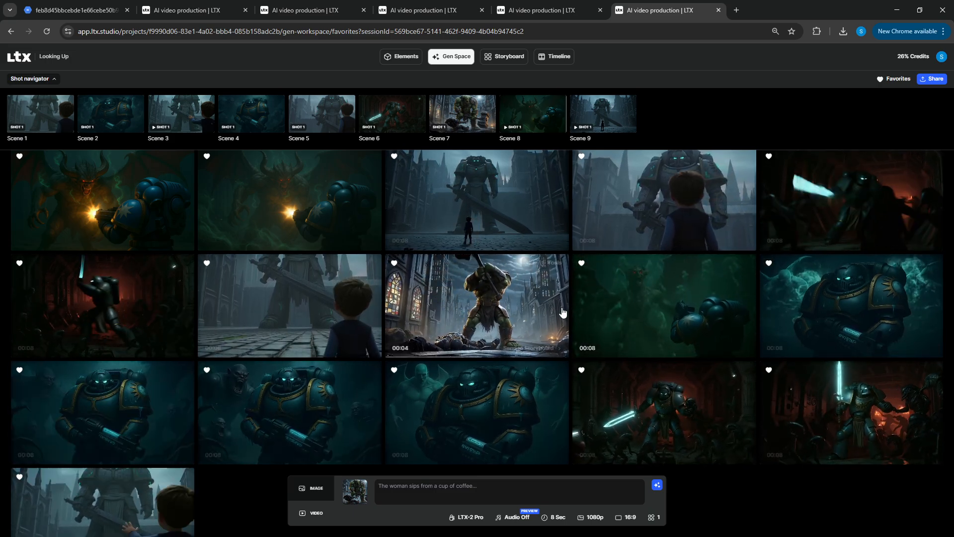
pyautogui.click(534, 349)
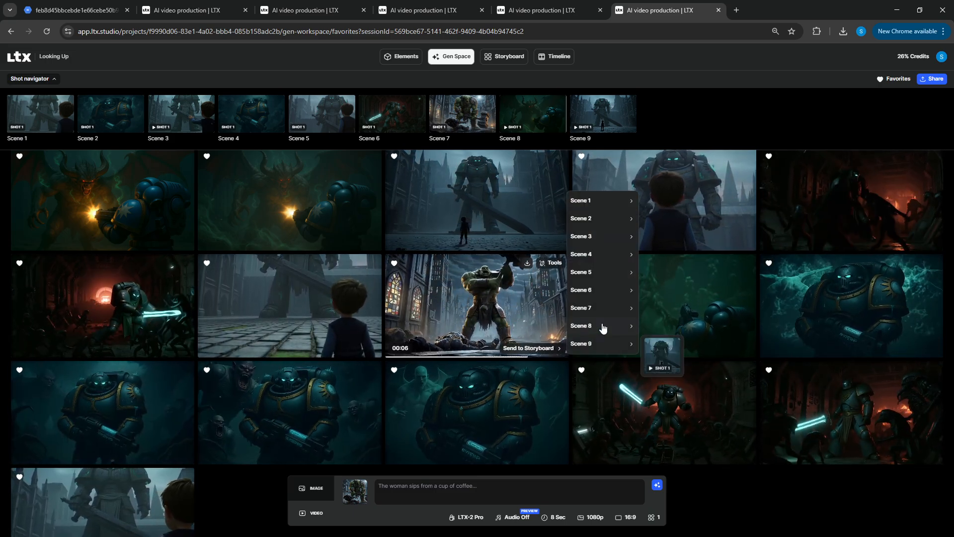
pyautogui.click(656, 315)
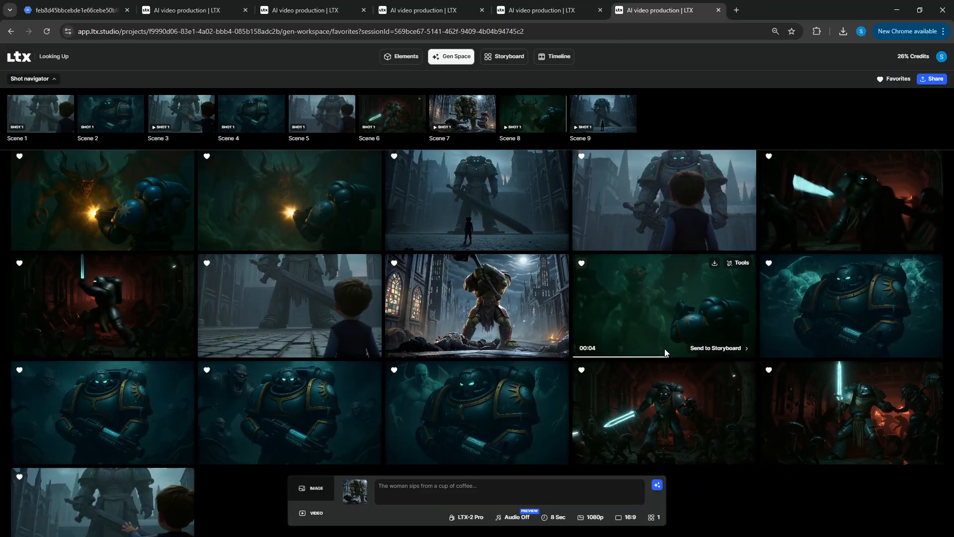
# Step: Send the clip of the marine among ghostly figures to Scene 2, Shot 1, and the one with snarling monsters to Scene 4, Shot 1
pyautogui.scroll(-1, 524, 392)
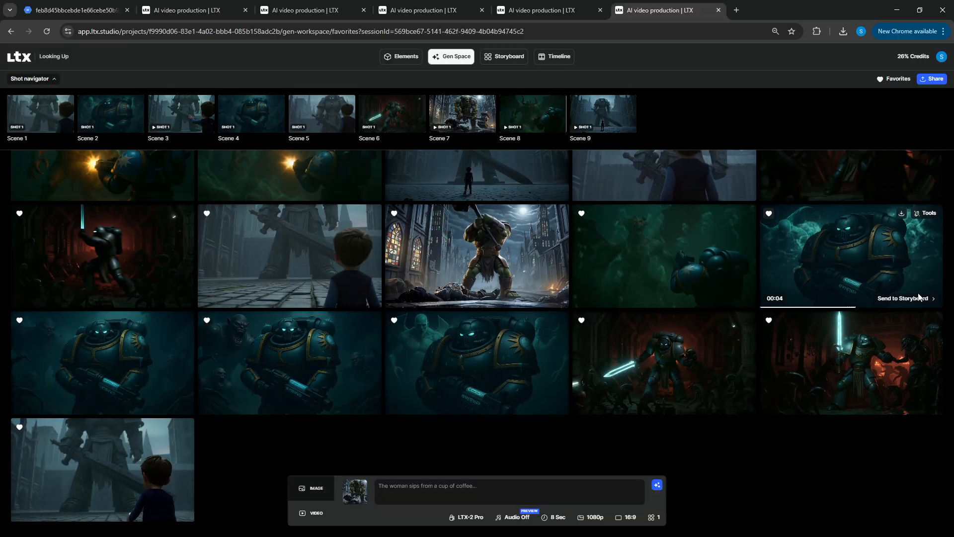
pyautogui.moveTo(856, 180)
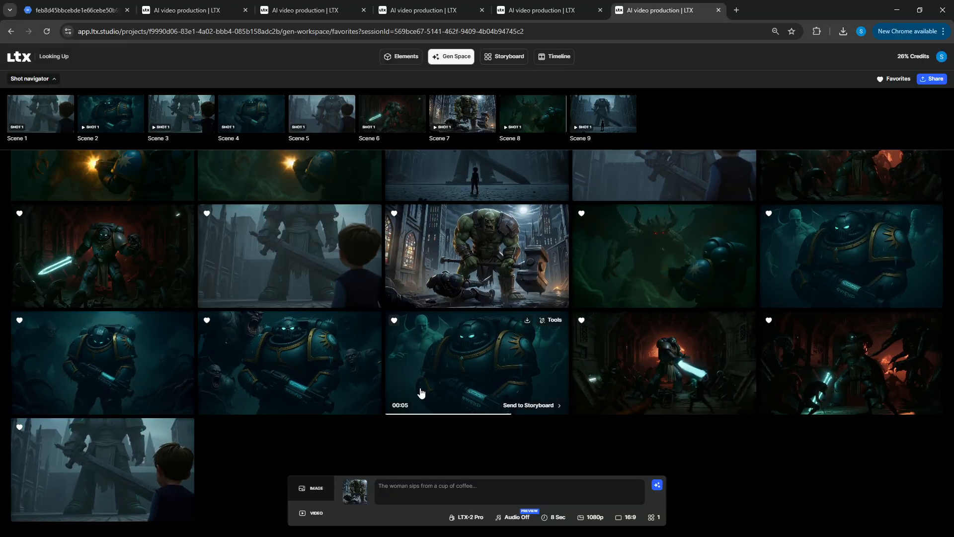
pyautogui.click(358, 407)
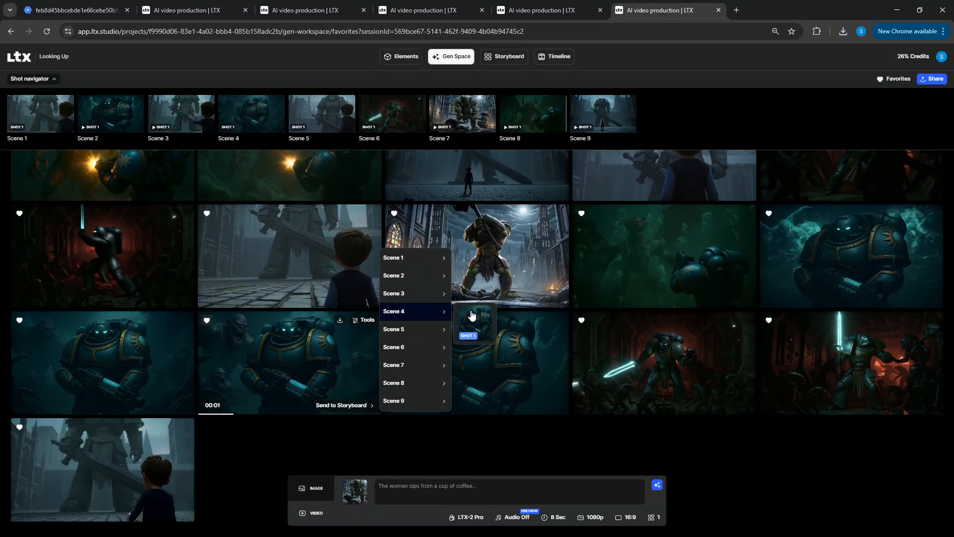
pyautogui.click(471, 313)
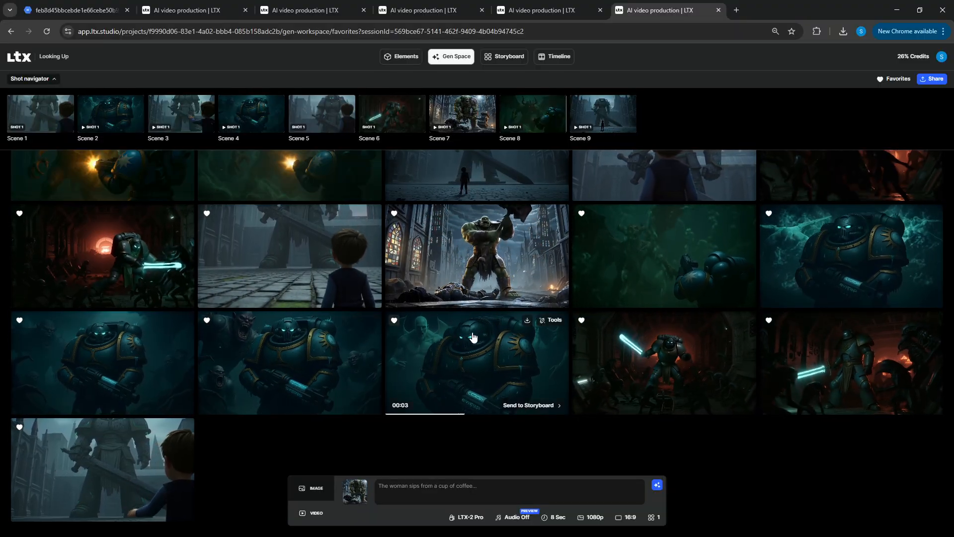
# Step: Send the favorite clip of the boy seen from behind, facing the statue up close, to Scene 5, Shot 1
pyautogui.scroll(1, 481, 357)
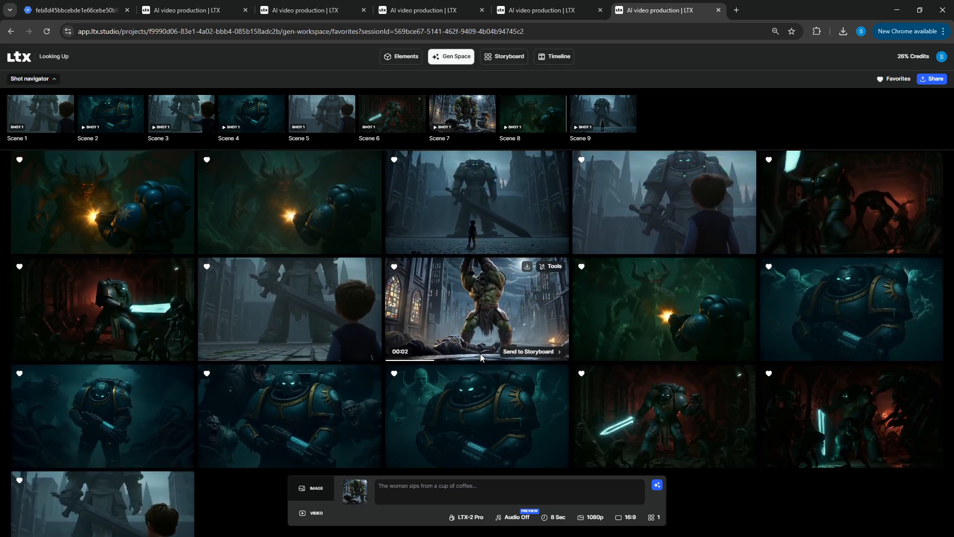
pyautogui.scroll(1, 480, 353)
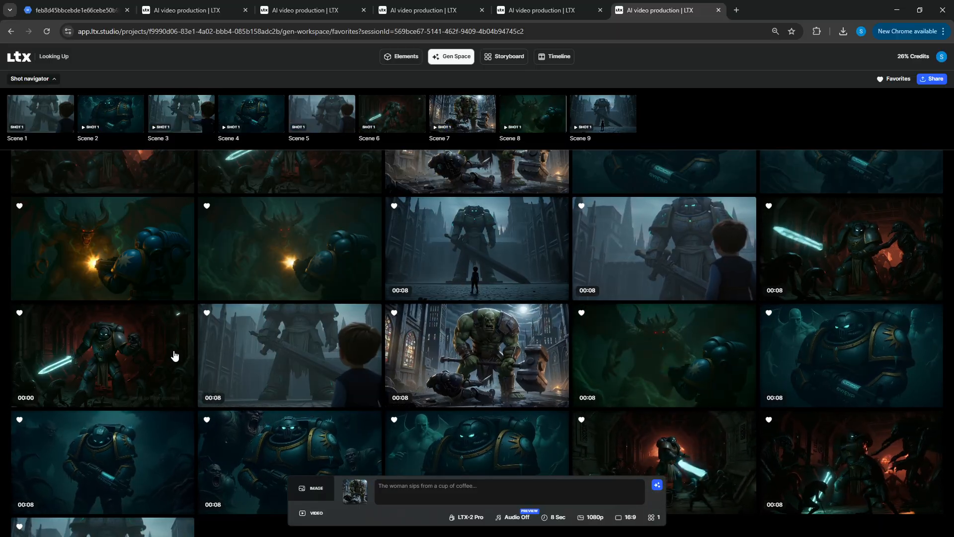
pyautogui.scroll(1, 128, 321)
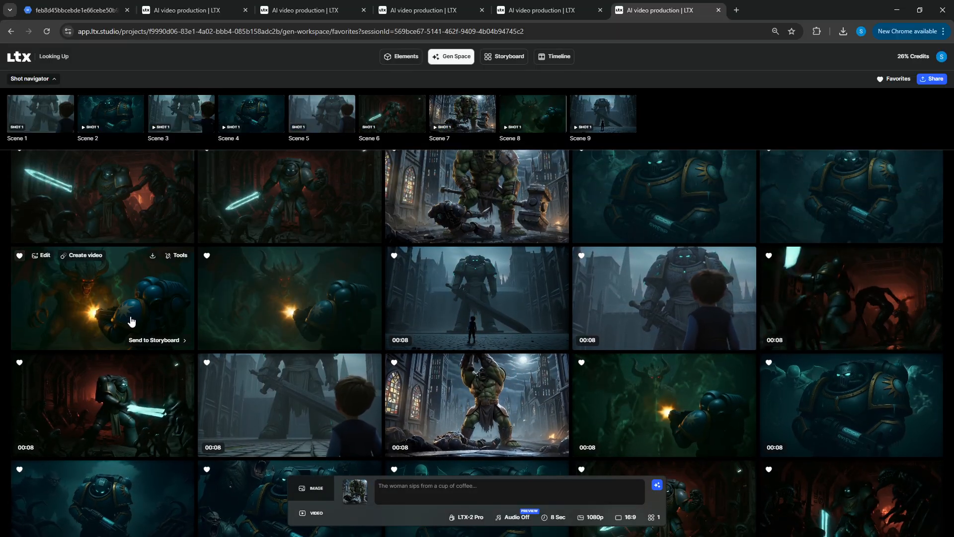
pyautogui.scroll(3, 141, 333)
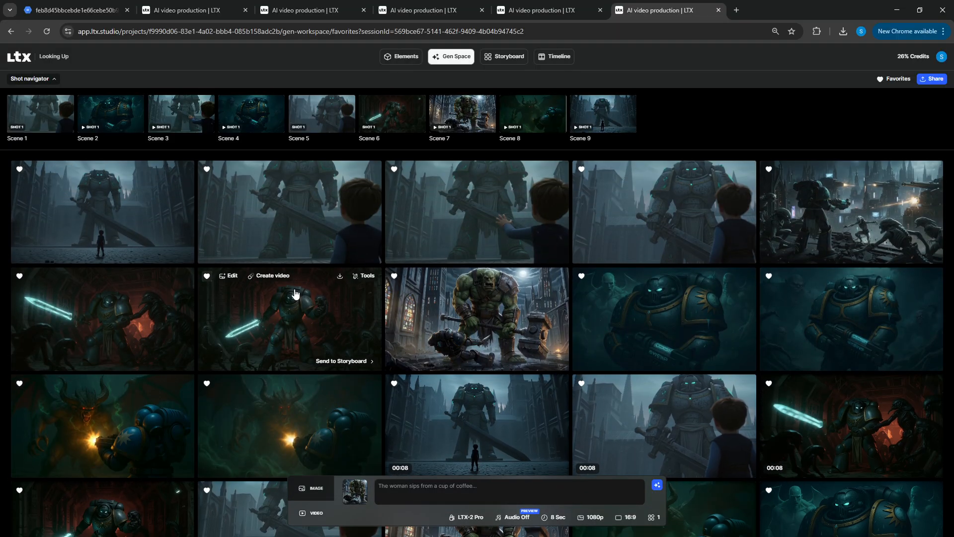
pyautogui.scroll(-3, 292, 298)
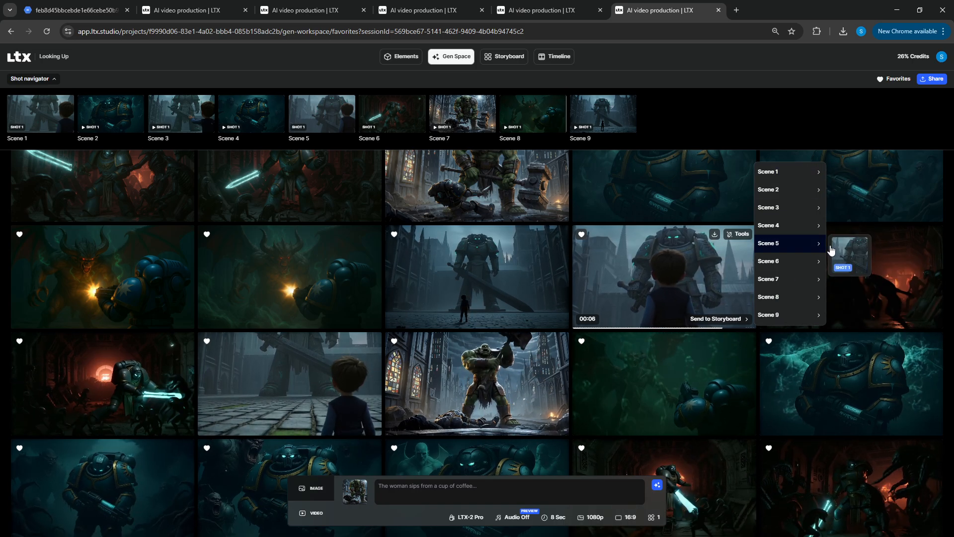
pyautogui.click(840, 249)
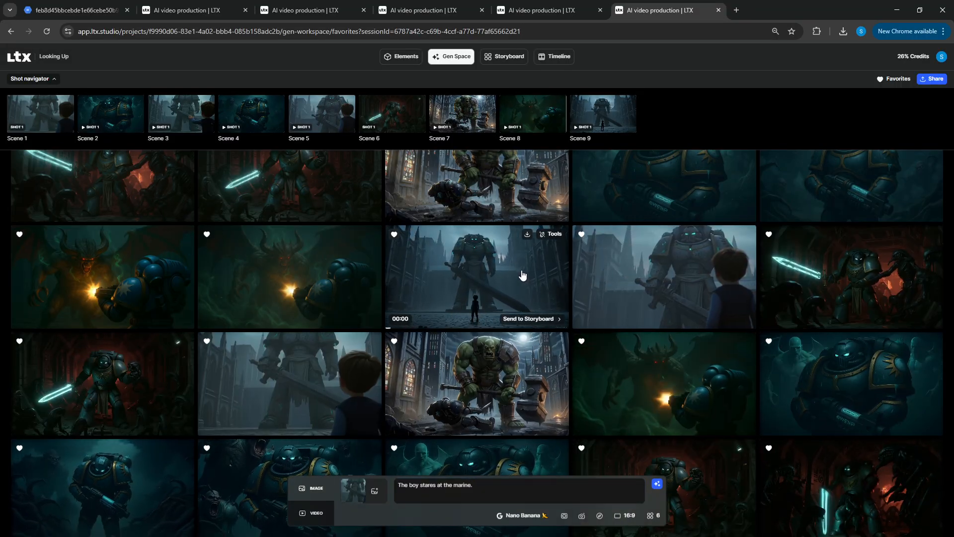
# Step: Look through the favorites and view enlarged the wide image of the boy before the statue and the close-up beside its sword
pyautogui.scroll(3, 520, 269)
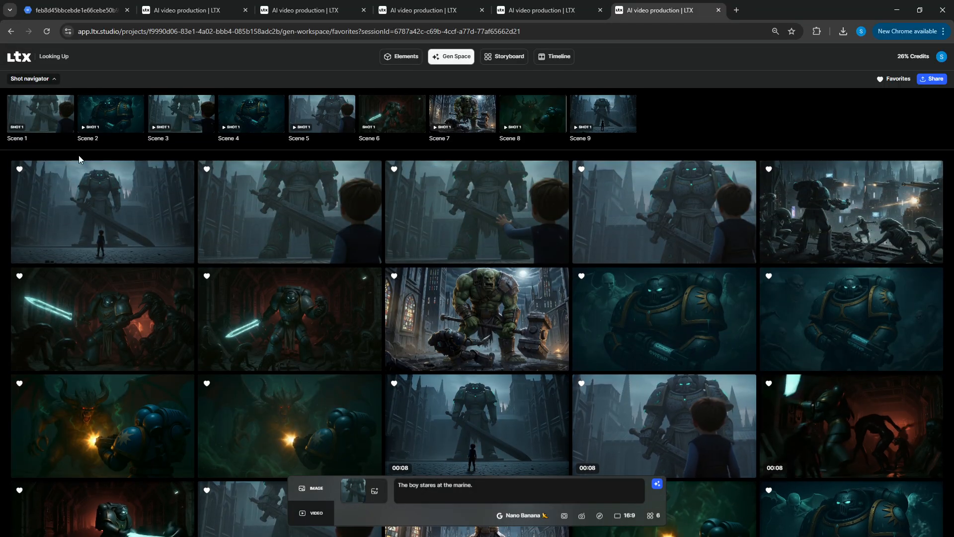
pyautogui.scroll(-1, 600, 281)
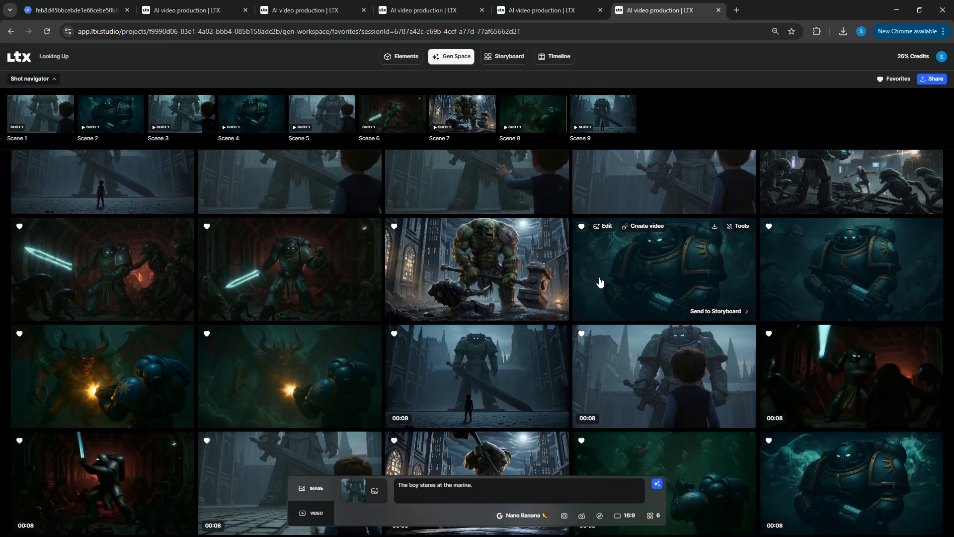
pyautogui.scroll(-3, 659, 380)
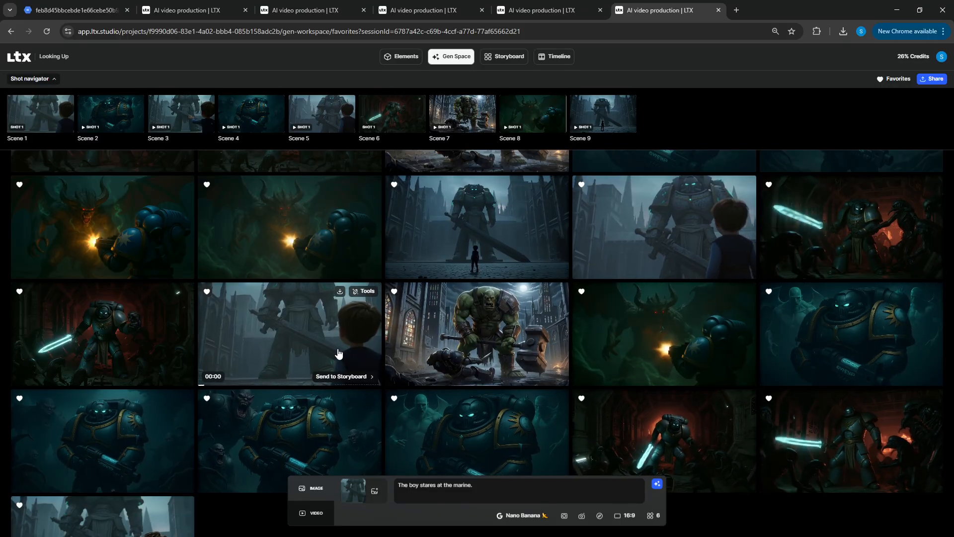
pyautogui.scroll(-2, 342, 345)
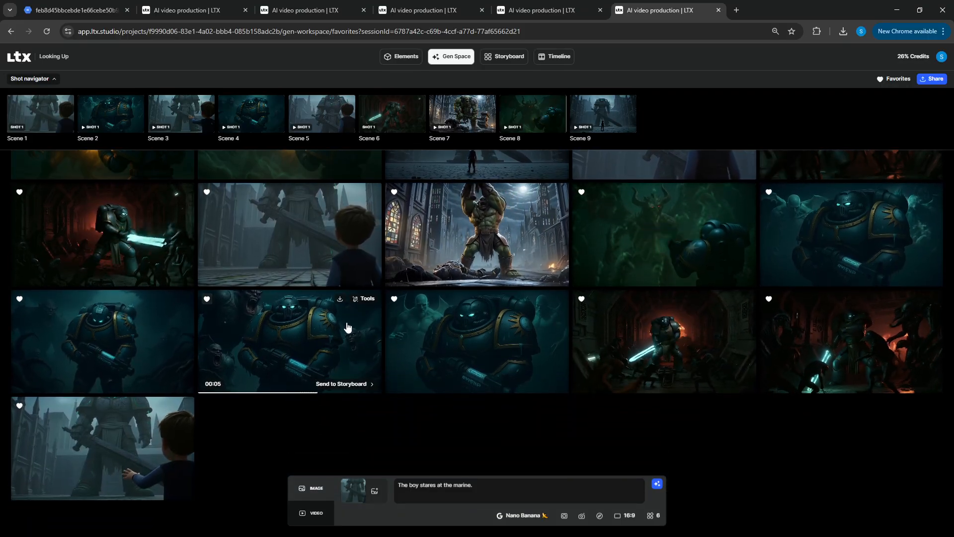
pyautogui.scroll(2, 347, 321)
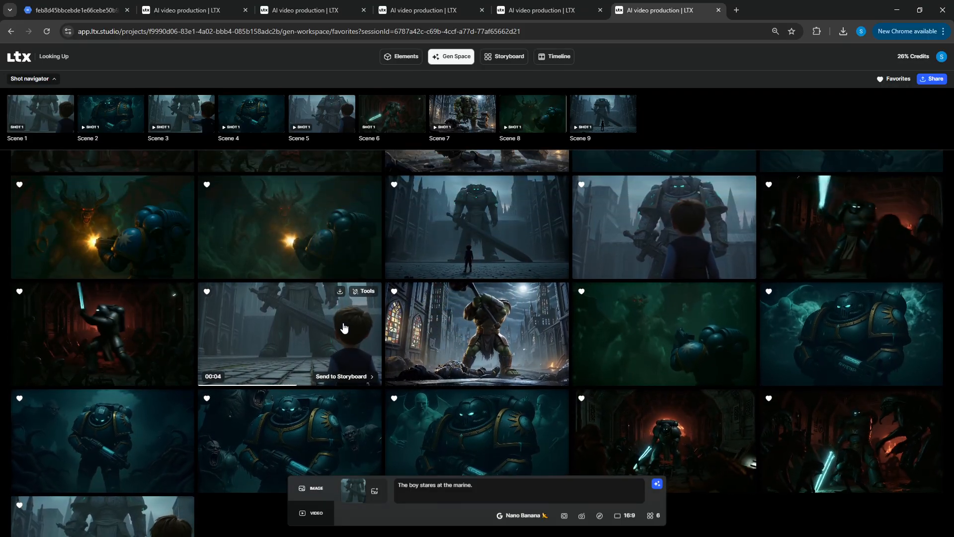
pyautogui.scroll(2, 345, 328)
pyautogui.scroll(3, 345, 328)
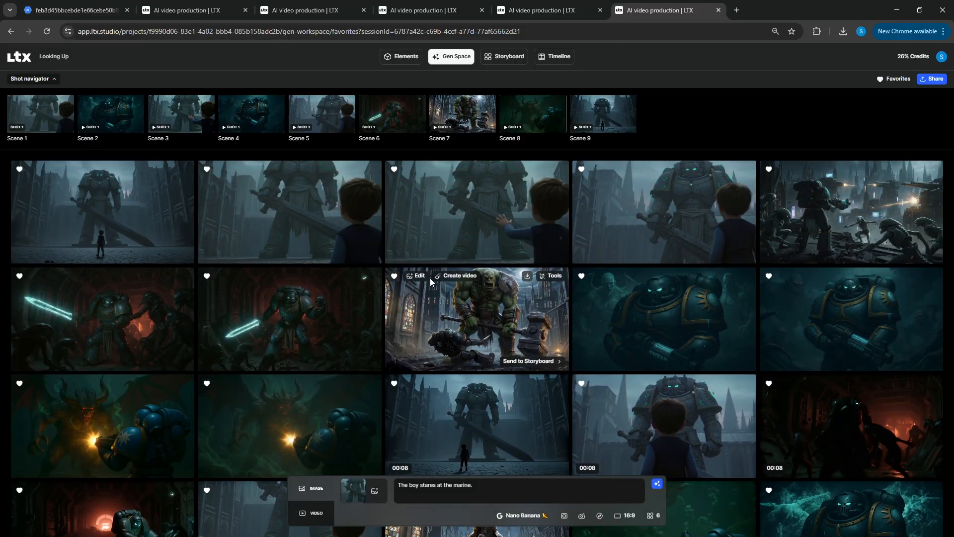
pyautogui.click(148, 230)
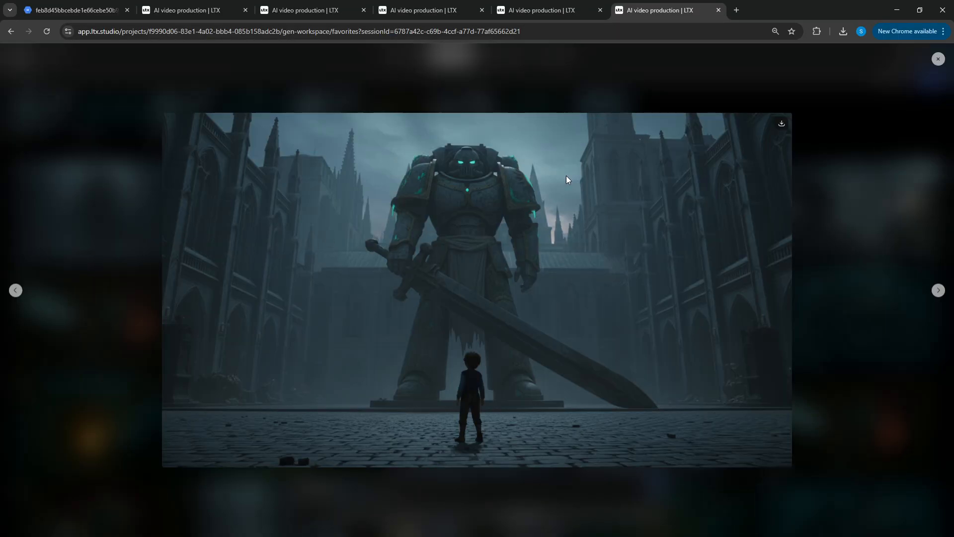
pyautogui.click(870, 114)
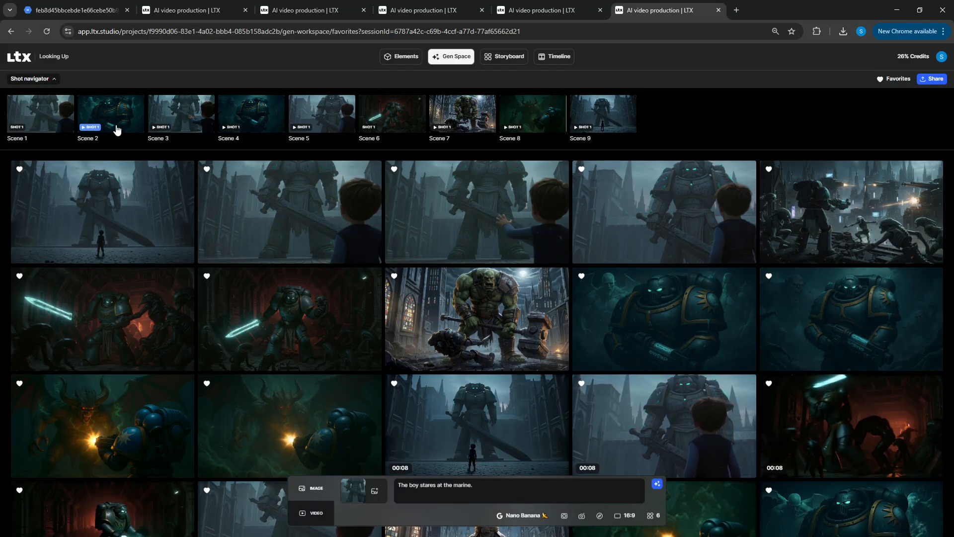
pyautogui.click(306, 203)
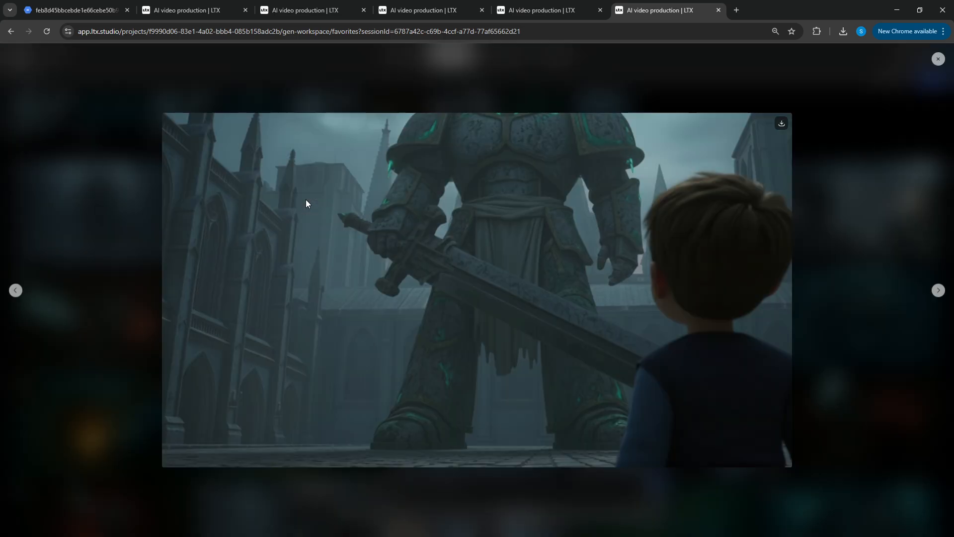
pyautogui.click(806, 170)
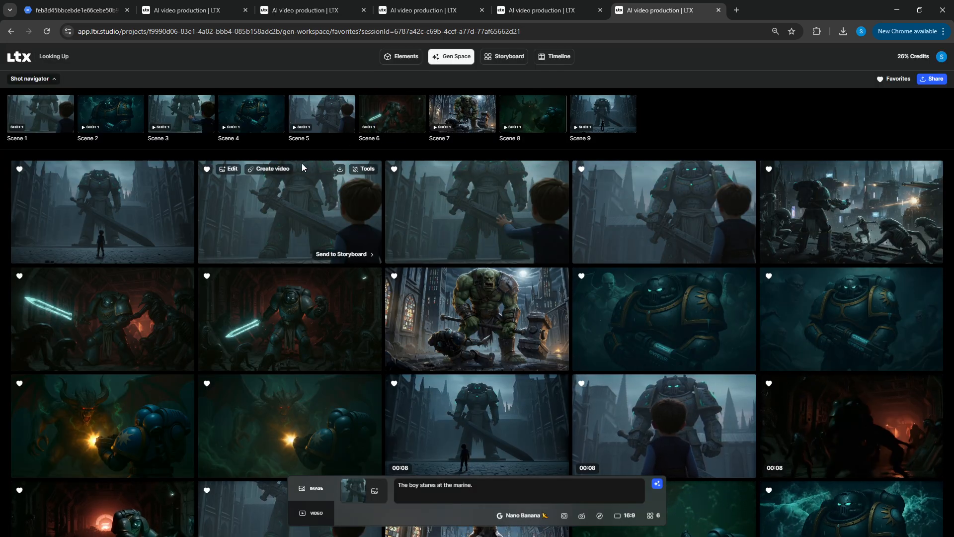
# Step: Generate a video from the second favorites image, prompted "The boy stands still, the camera does not move. There is a statue marine in the background."
pyautogui.click(282, 171)
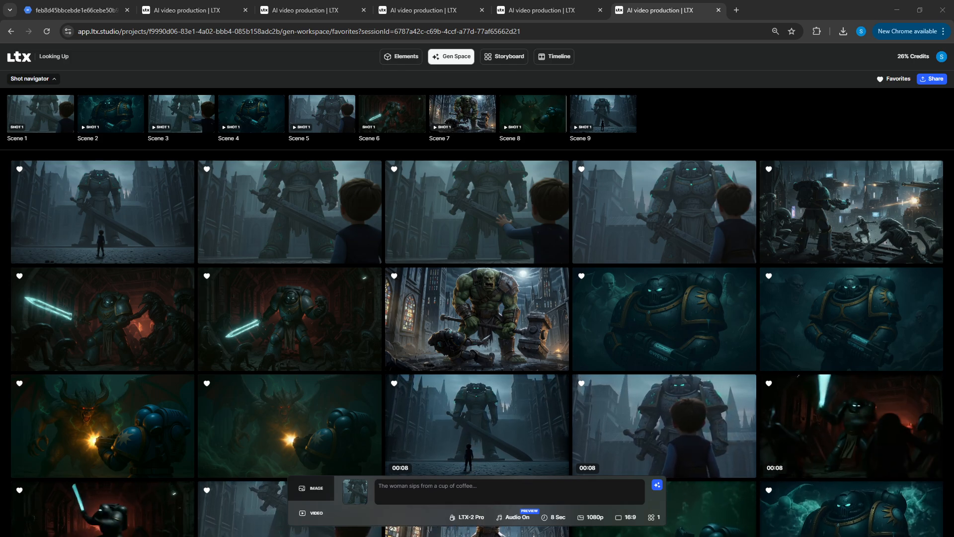
pyautogui.click(443, 497)
pyautogui.write('The boy stands still, the camera does not move. There is a statue marine in the background.')
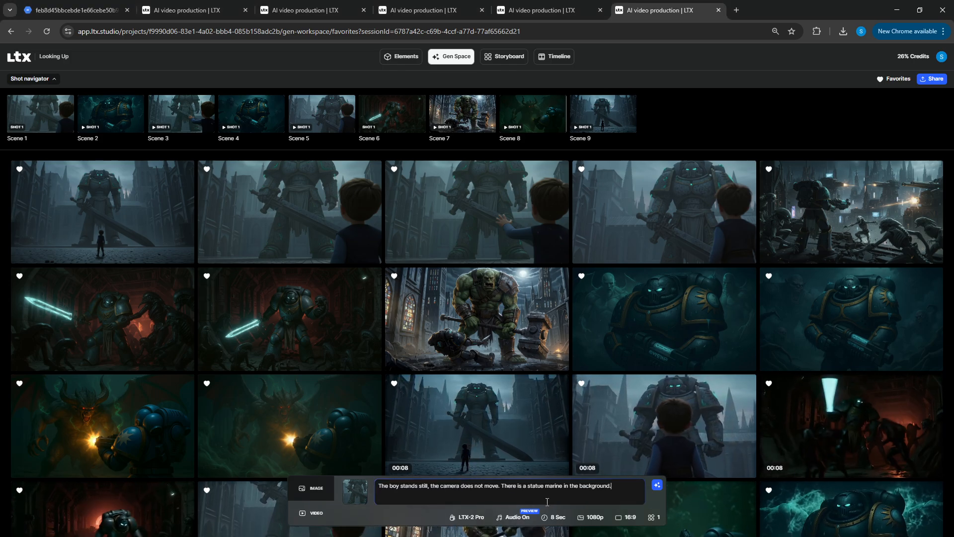
pyautogui.click(656, 486)
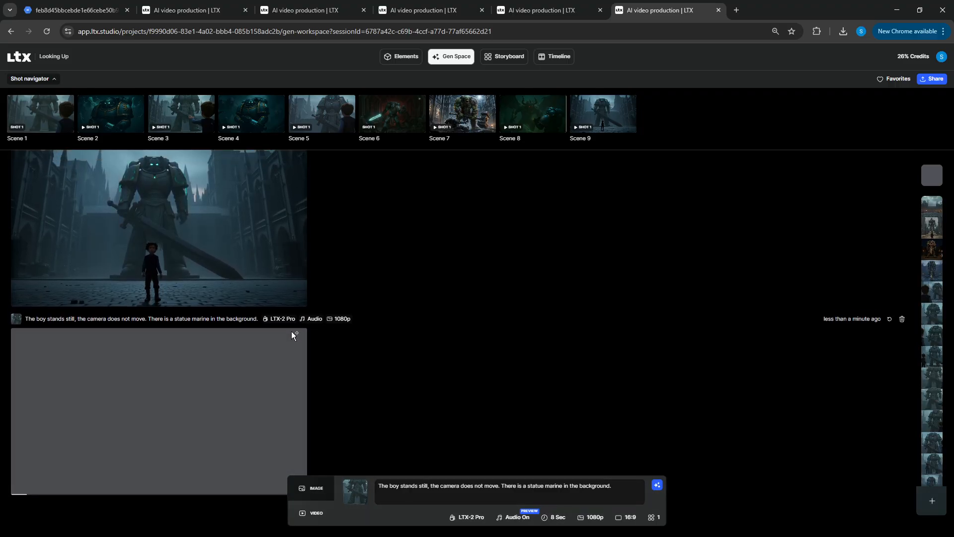
# Step: Permanently delete the earlier generation of the boy walking away from the statue, just above the new video
pyautogui.scroll(2, 291, 332)
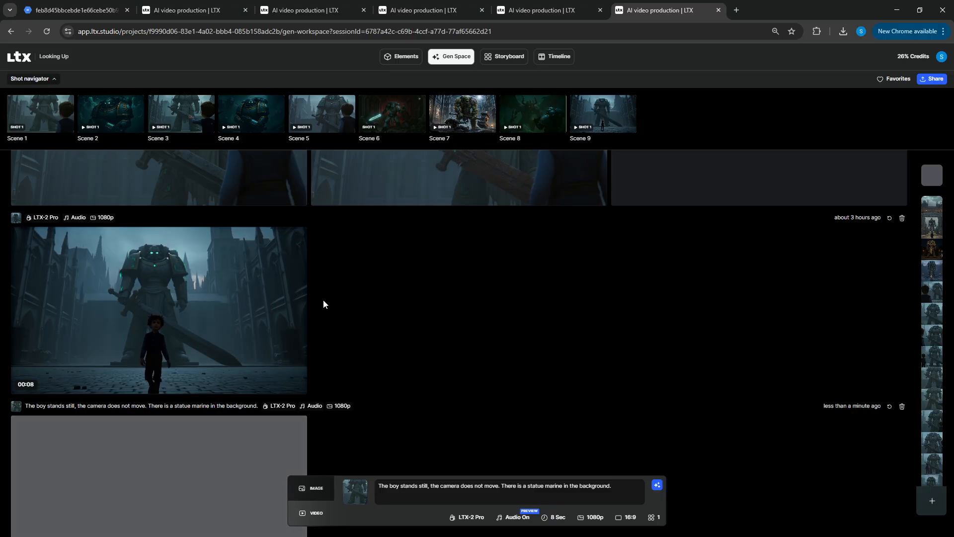
pyautogui.moveTo(831, 230)
pyautogui.click(900, 217)
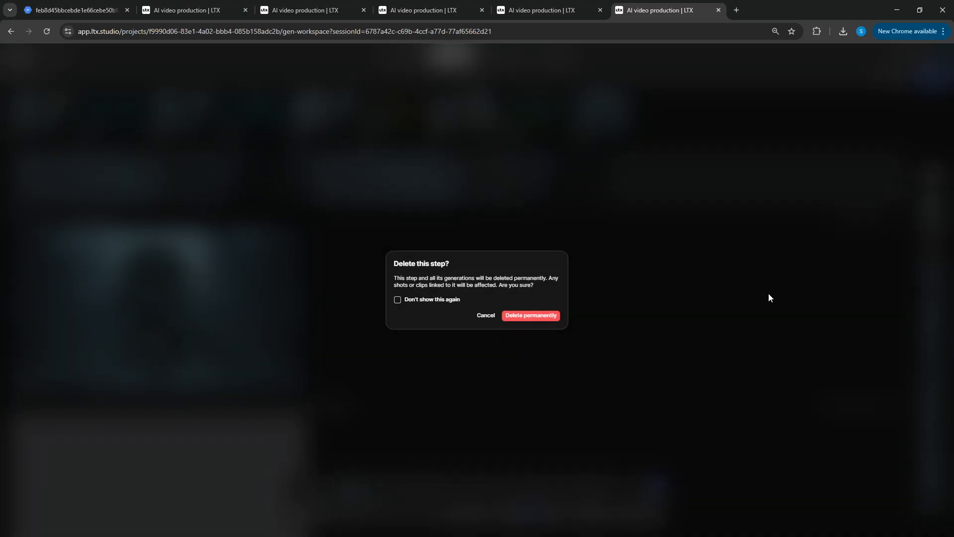
pyautogui.click(546, 322)
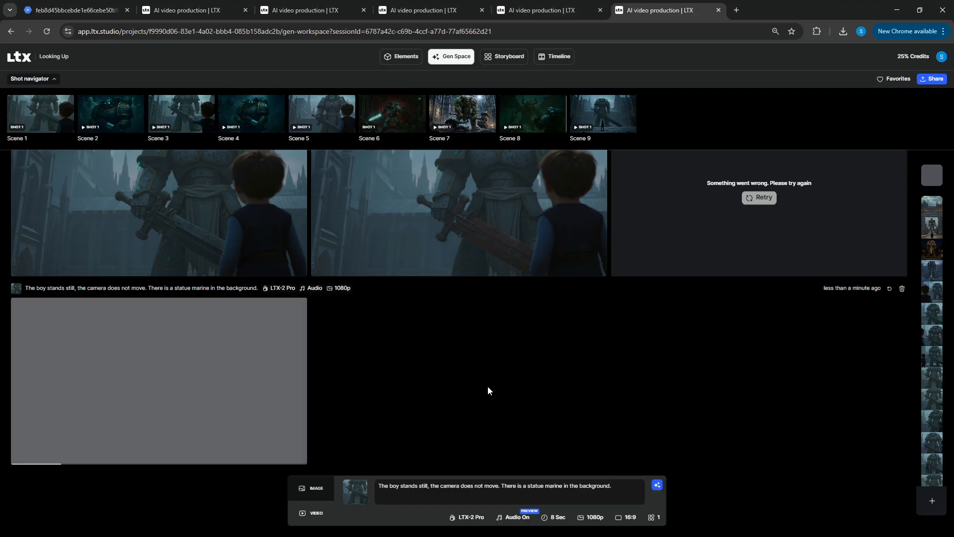
pyautogui.scroll(2, 486, 387)
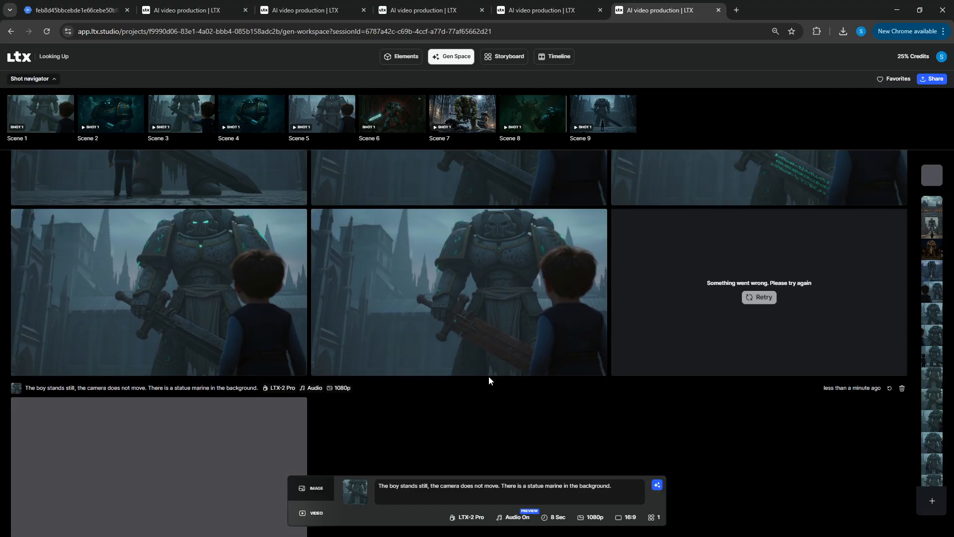
pyautogui.scroll(3, 489, 377)
pyautogui.scroll(-5, 490, 374)
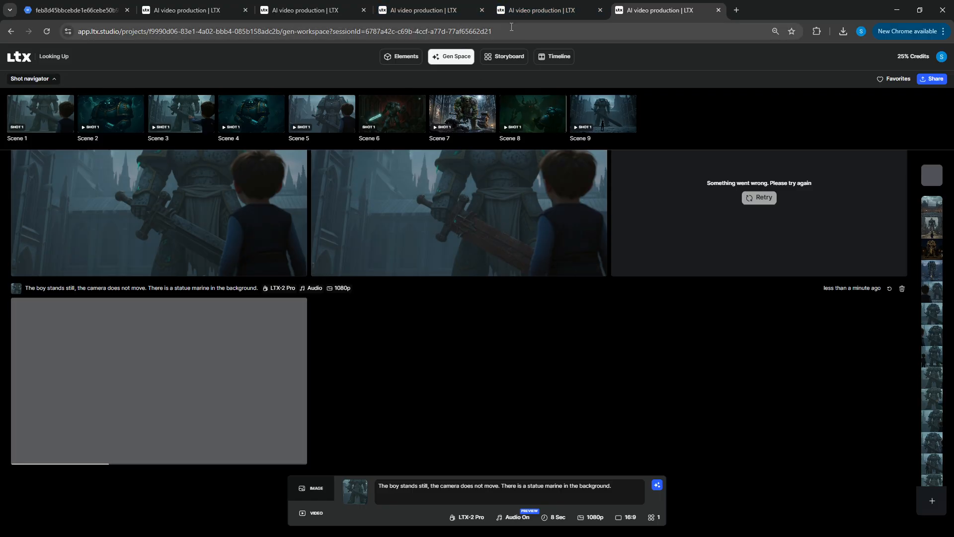
# Step: Open the storyboard in the other Looking Up tab and generate a video from Scene 1's shot of the boy staring at the marine
pyautogui.click(537, 18)
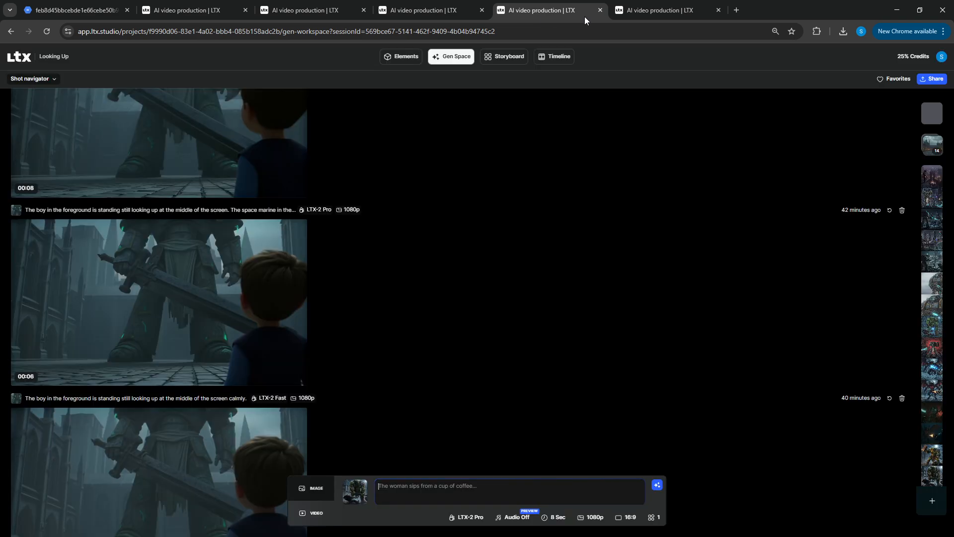
pyautogui.click(511, 58)
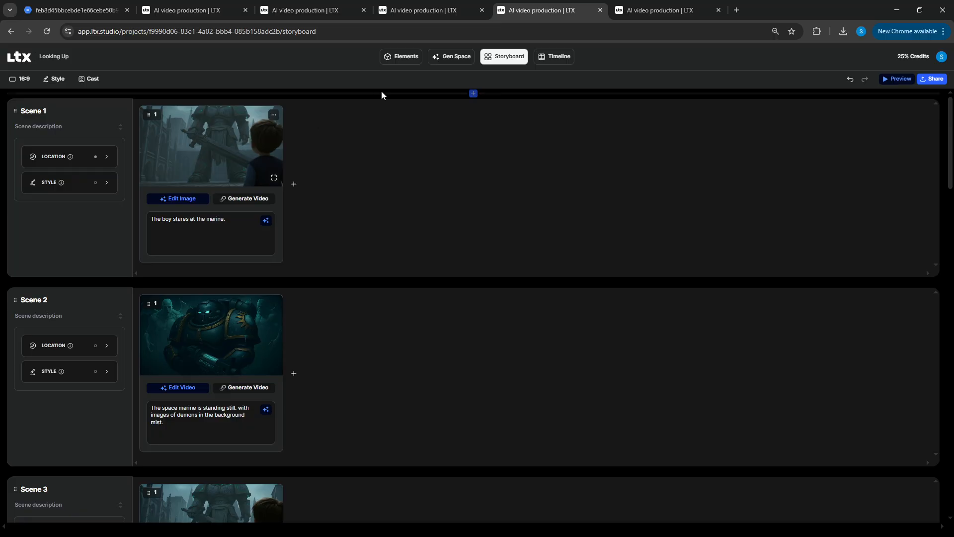
pyautogui.click(258, 199)
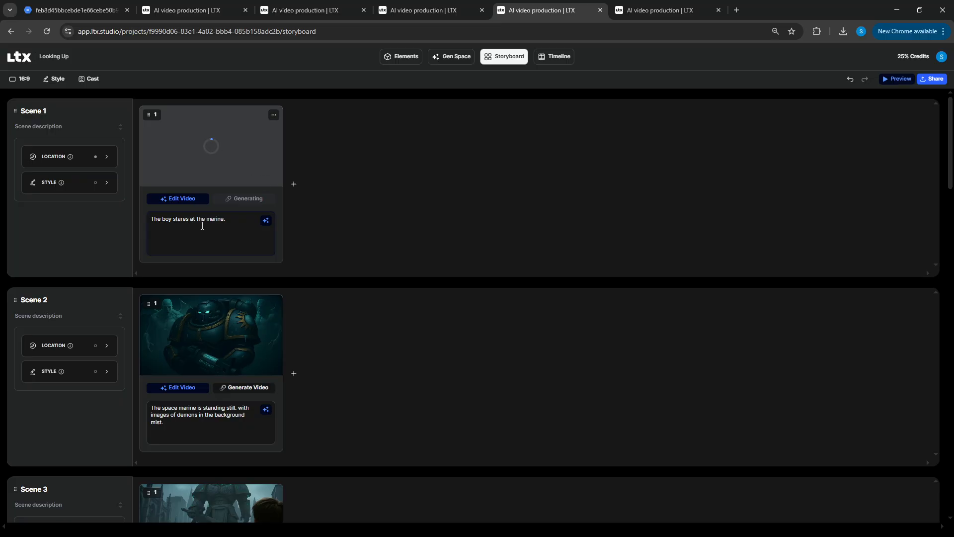
pyautogui.moveTo(225, 225); pyautogui.dragTo(163, 226)
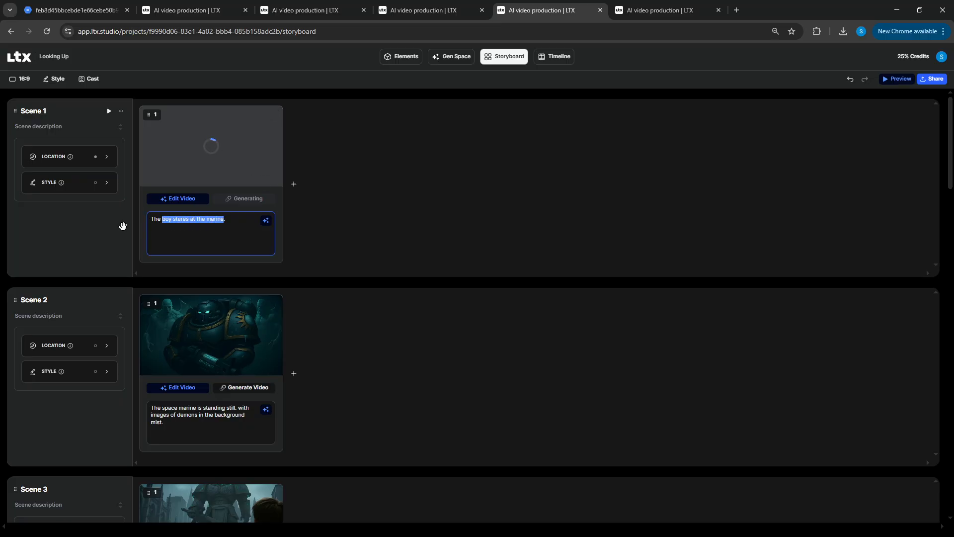
# Step: Check the progress of the new videos in Gen Space and review the following scenes in the storyboard
pyautogui.click(189, 12)
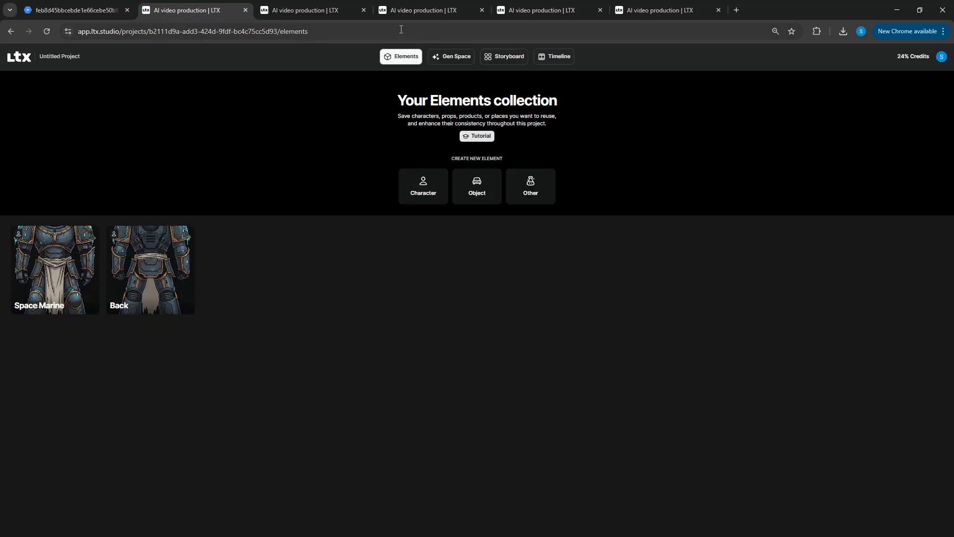
pyautogui.click(545, 11)
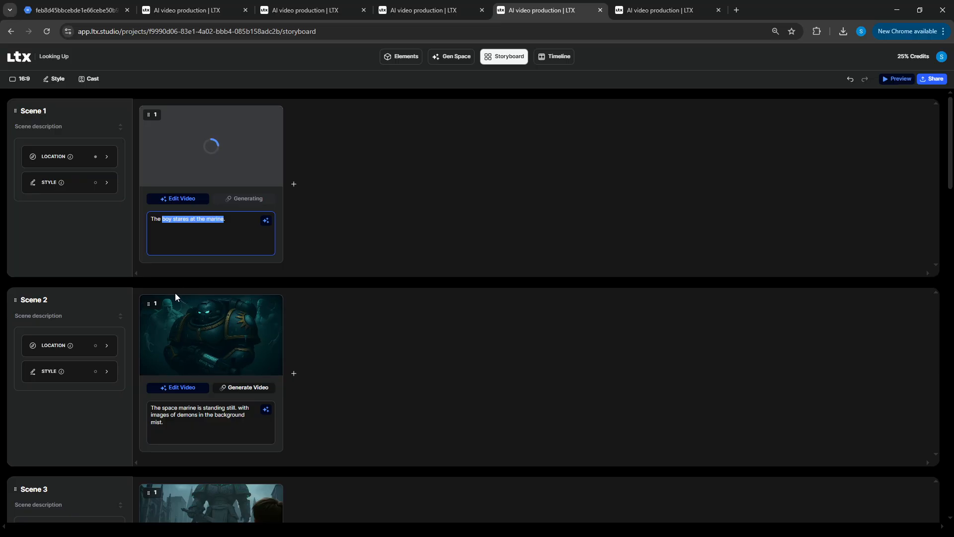
pyautogui.hotkey('ctrl', 'Tab')
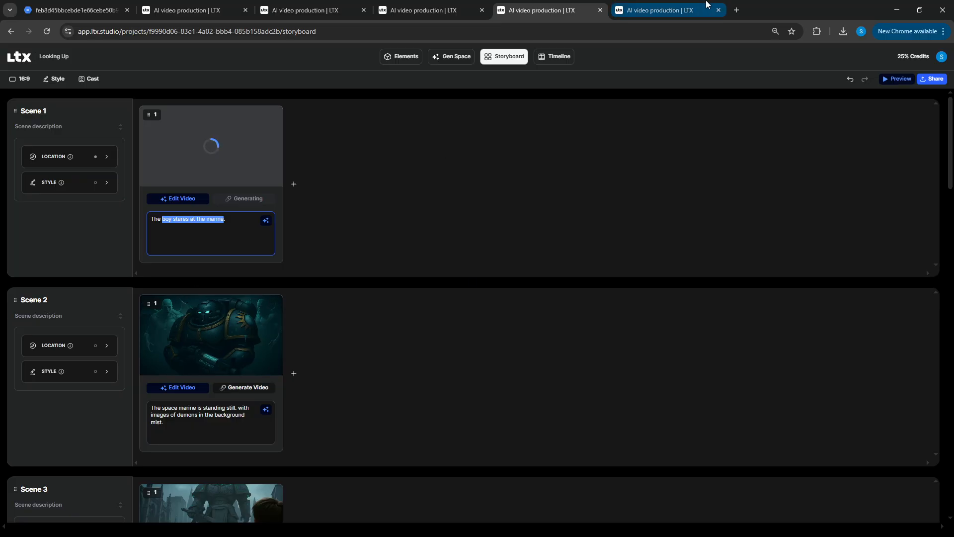
pyautogui.scroll(-2, 199, 339)
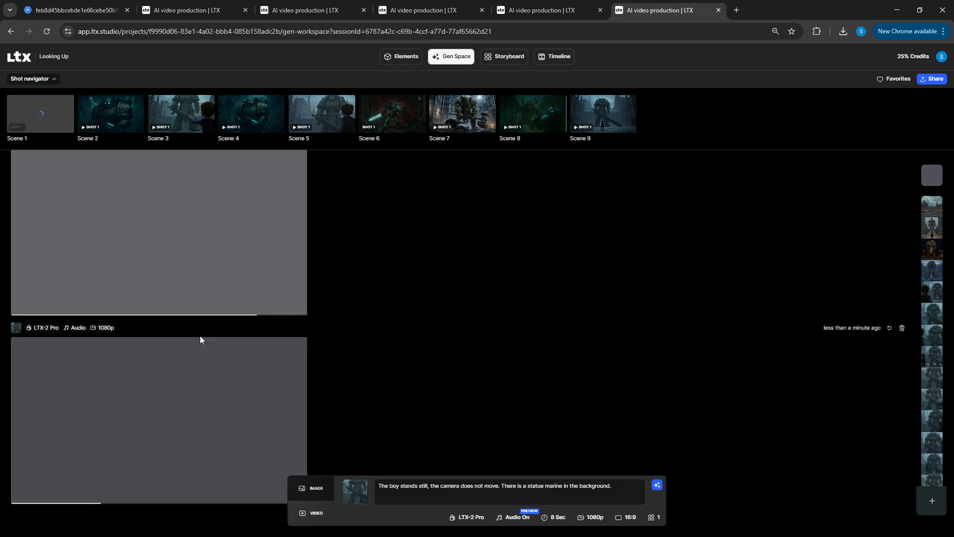
pyautogui.scroll(2, 204, 328)
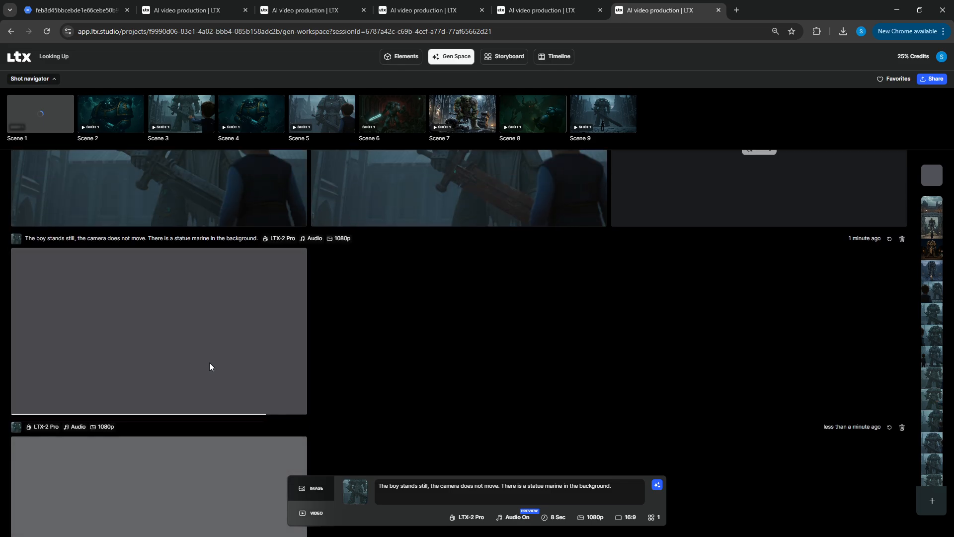
pyautogui.scroll(-2, 273, 258)
pyautogui.click(526, 11)
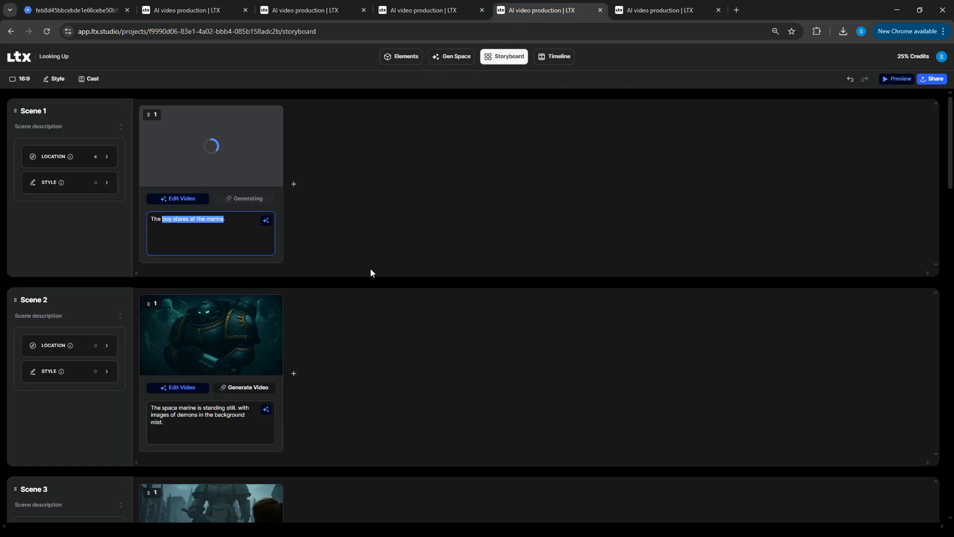
pyautogui.scroll(-7, 371, 278)
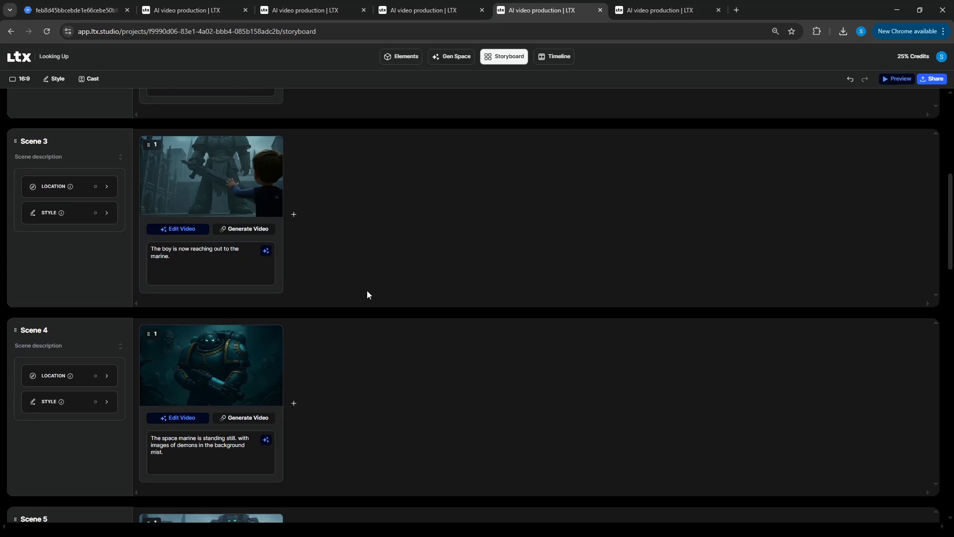
# Step: Send the Scene 2 space marine clip and the Scene 3 clip of the boy reaching out to the timeline
pyautogui.scroll(7, 366, 293)
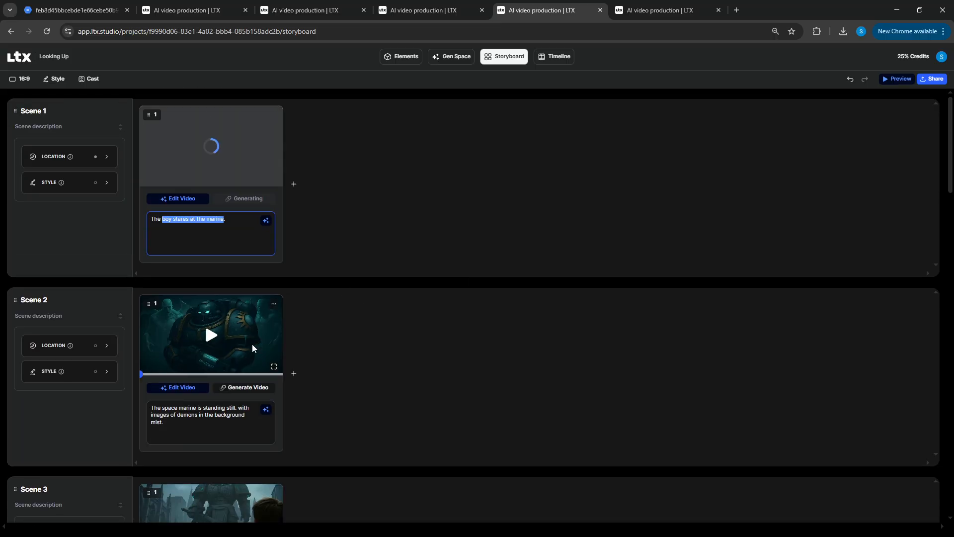
pyautogui.click(274, 304)
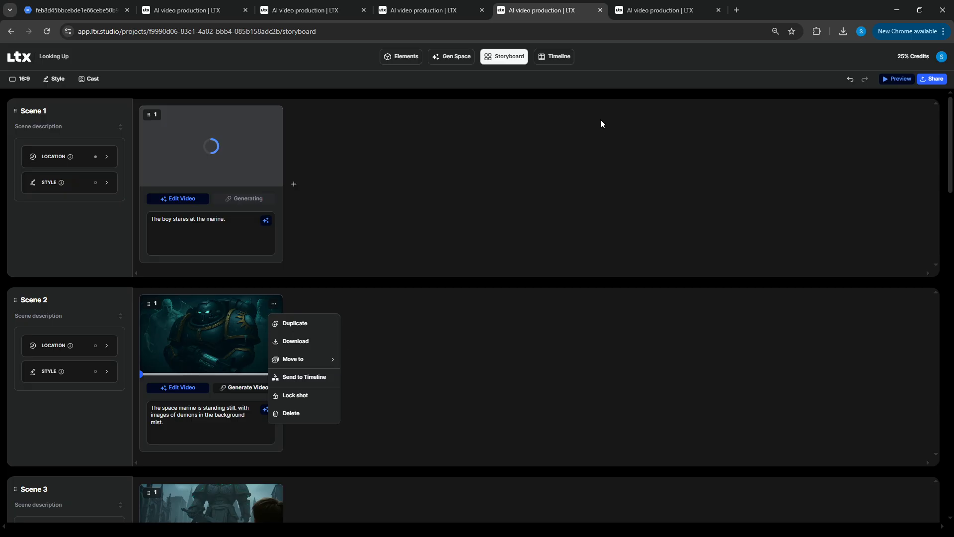
pyautogui.click(302, 376)
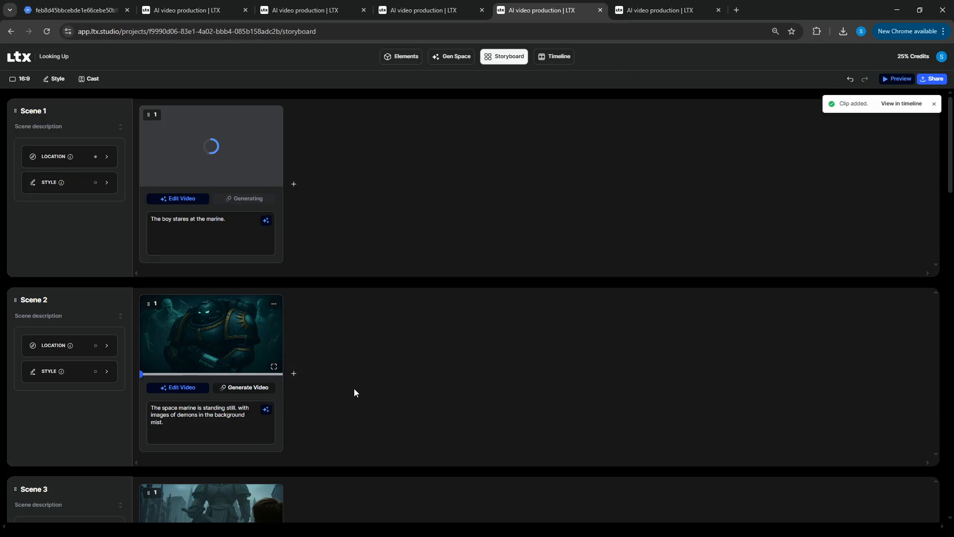
pyautogui.scroll(-2, 350, 397)
pyautogui.scroll(-1, 347, 407)
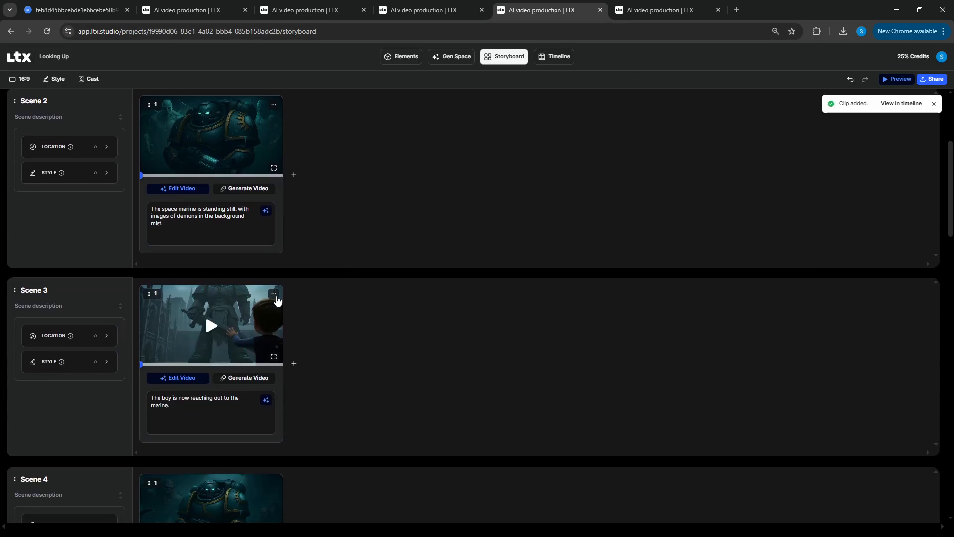
pyautogui.click(274, 294)
pyautogui.click(298, 371)
# Step: Send the Scene 4 space marine clip and the Scene 5 clip of the boy looking at the marine to the timeline
pyautogui.scroll(-2, 298, 390)
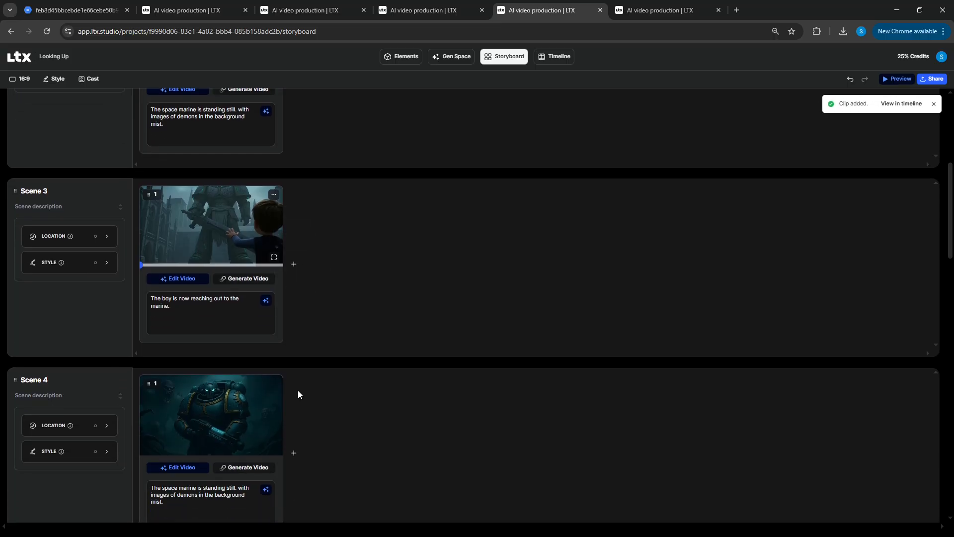
pyautogui.click(274, 383)
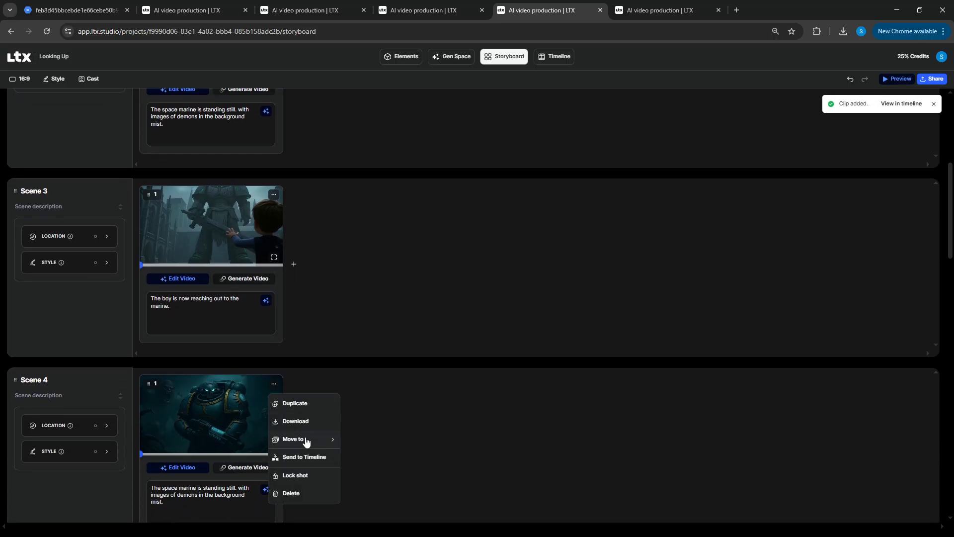
pyautogui.click(308, 457)
pyautogui.scroll(-4, 296, 446)
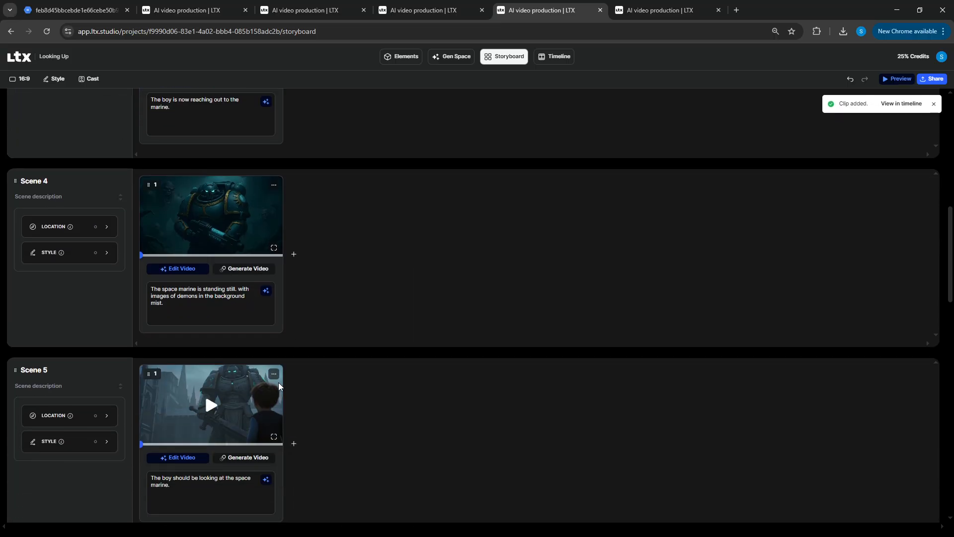
pyautogui.click(275, 375)
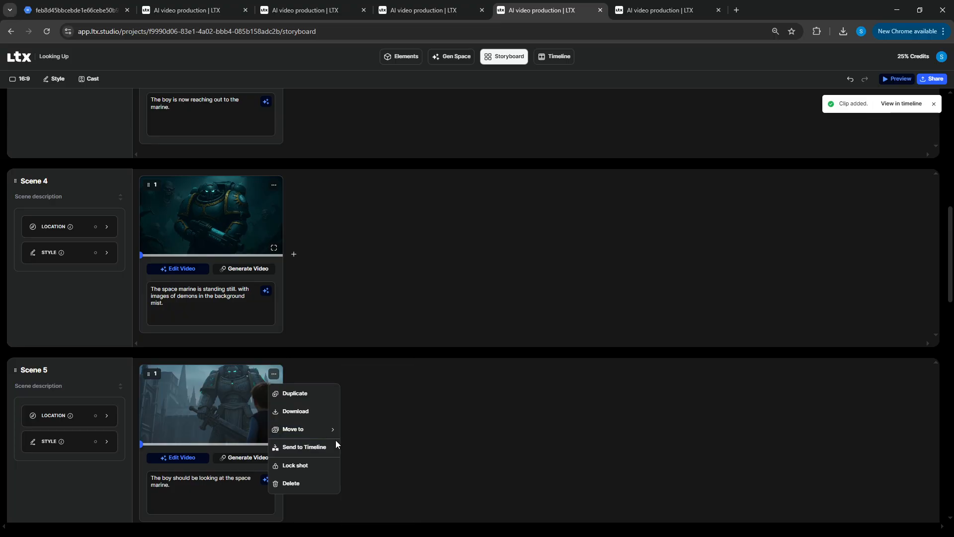
pyautogui.click(299, 447)
# Step: Send the Scene 6 shot of the marine fighting aliens and the Scene 7 orc fight clip to the timeline
pyautogui.scroll(-4, 307, 436)
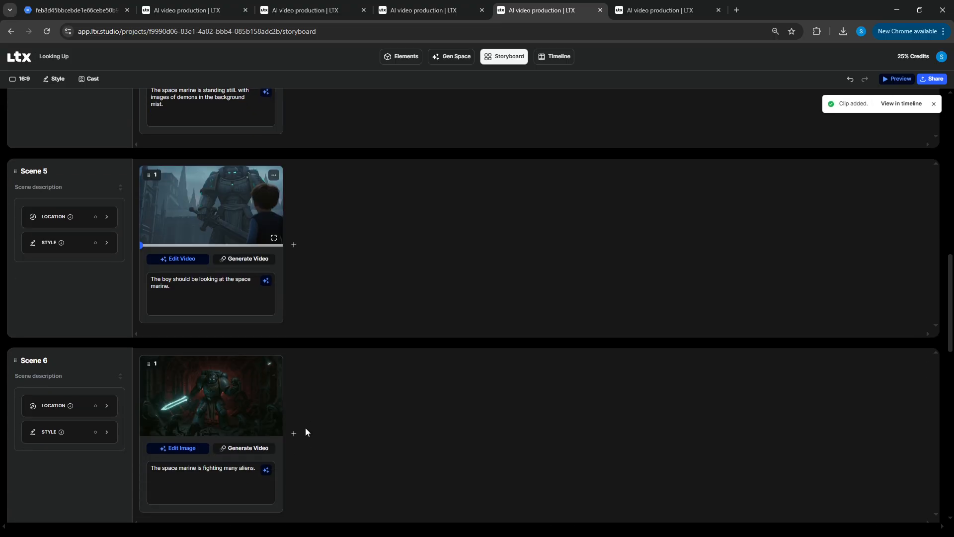
pyautogui.click(273, 368)
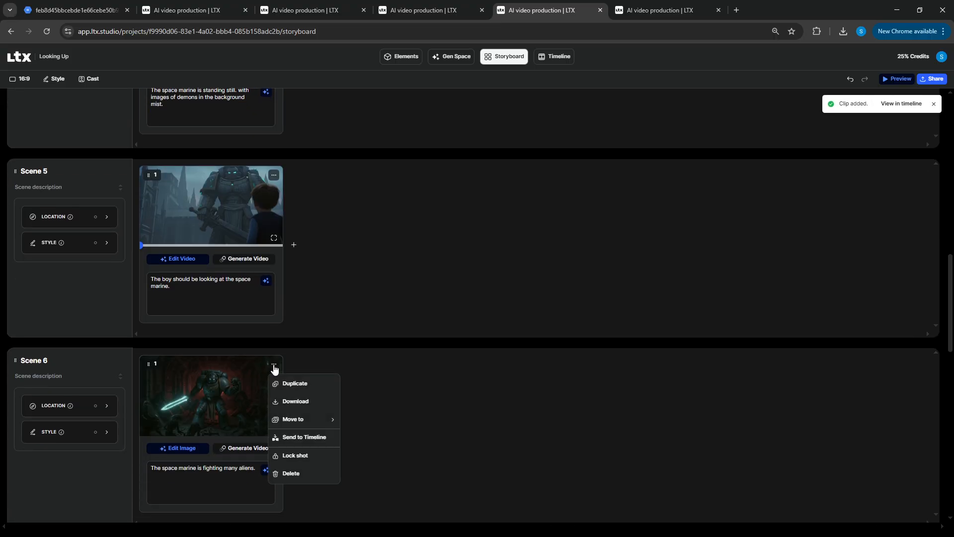
pyautogui.click(301, 438)
pyautogui.scroll(-4, 300, 437)
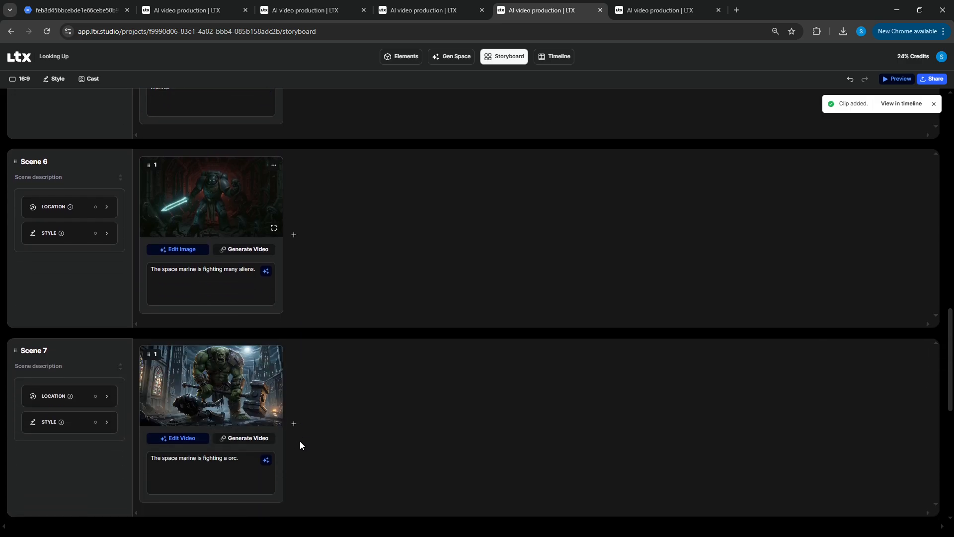
pyautogui.click(274, 355)
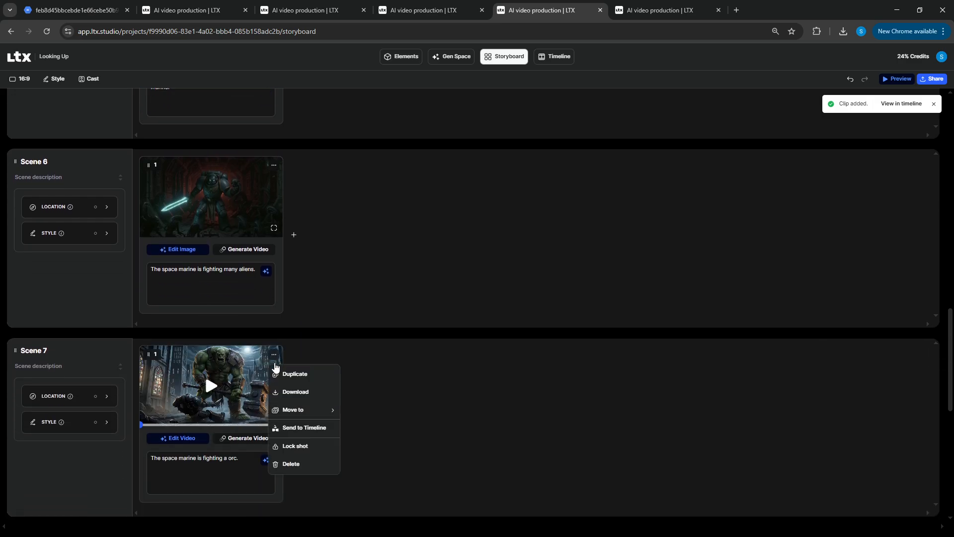
pyautogui.click(296, 429)
# Step: Send the Scene 8 ethereal demon clip and the Scene 9 cathedral plaza clip to the timeline
pyautogui.scroll(-4, 297, 429)
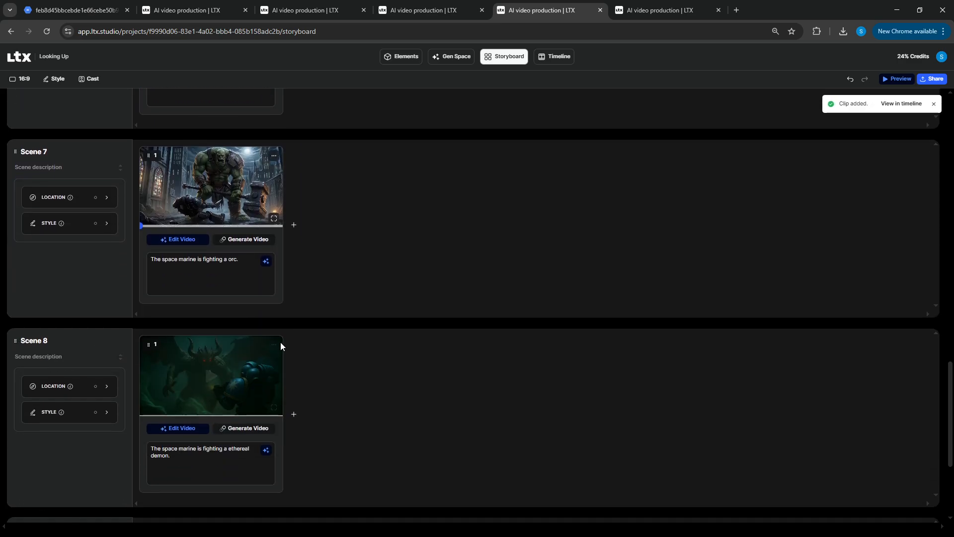
pyautogui.click(274, 344)
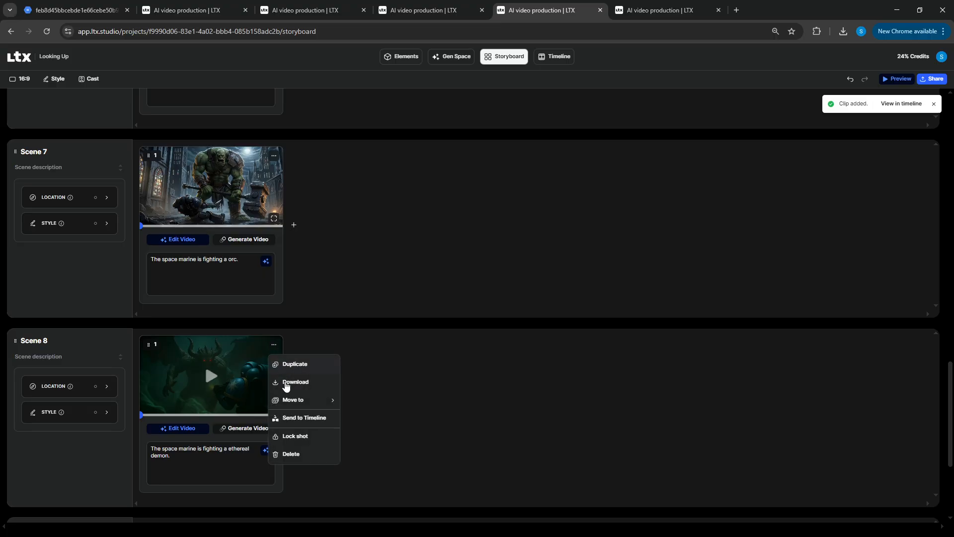
pyautogui.click(293, 419)
pyautogui.scroll(-4, 290, 417)
pyautogui.click(274, 342)
pyautogui.click(302, 412)
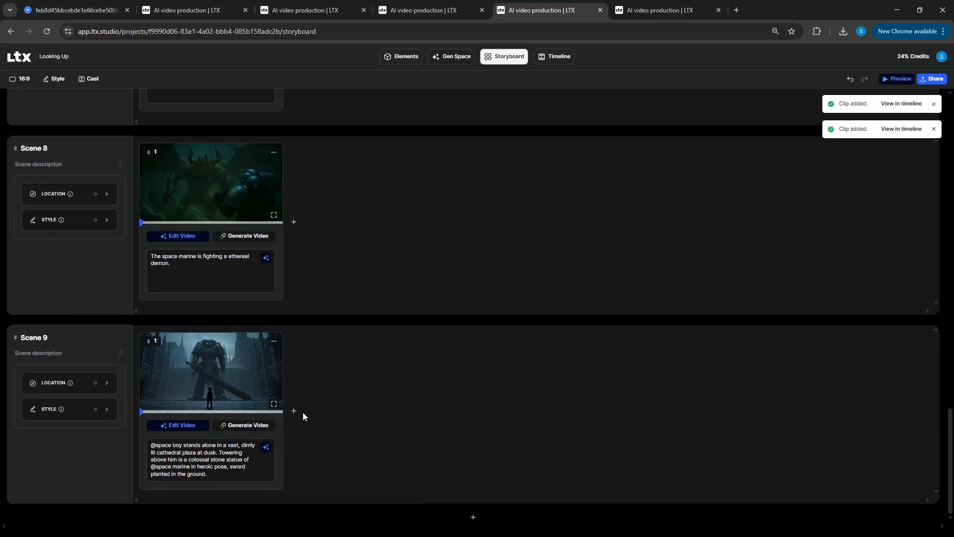
# Step: Reload Gen Space and check the most recent video generations
pyautogui.click(439, 12)
pyautogui.click(506, 14)
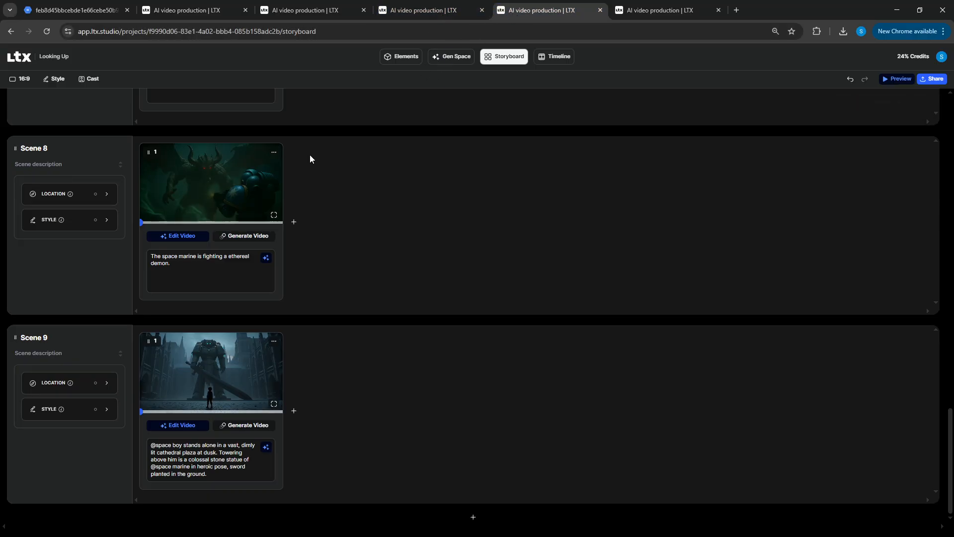
pyautogui.click(457, 58)
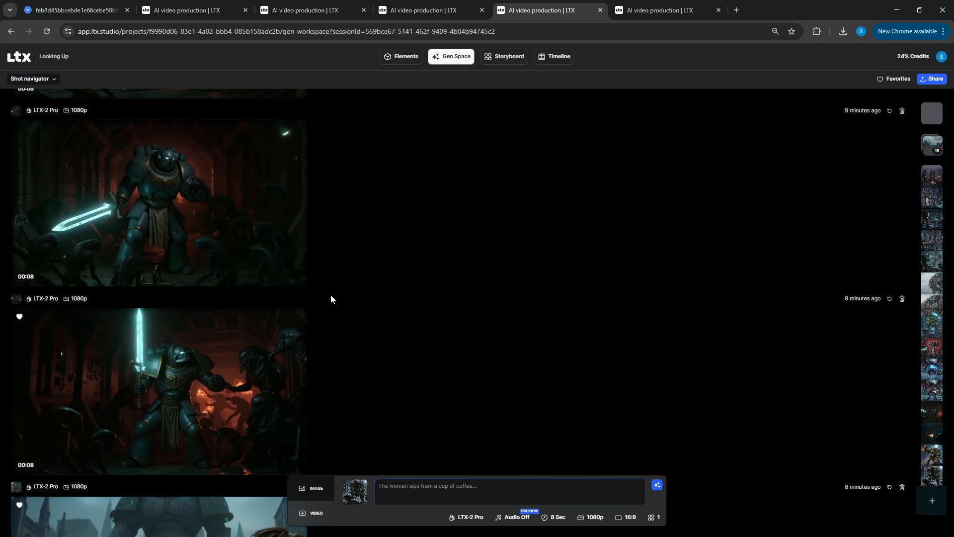
pyautogui.scroll(-4, 330, 298)
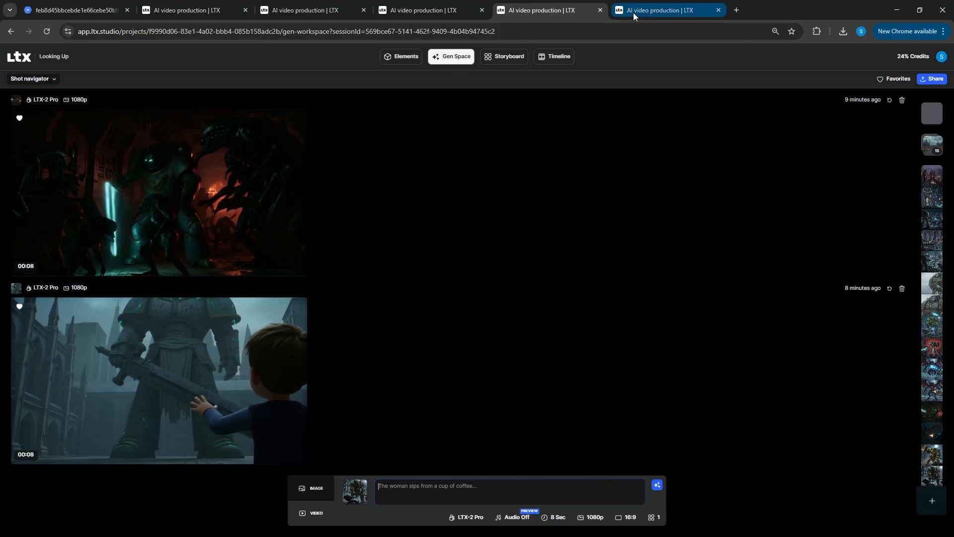
pyautogui.click(47, 32)
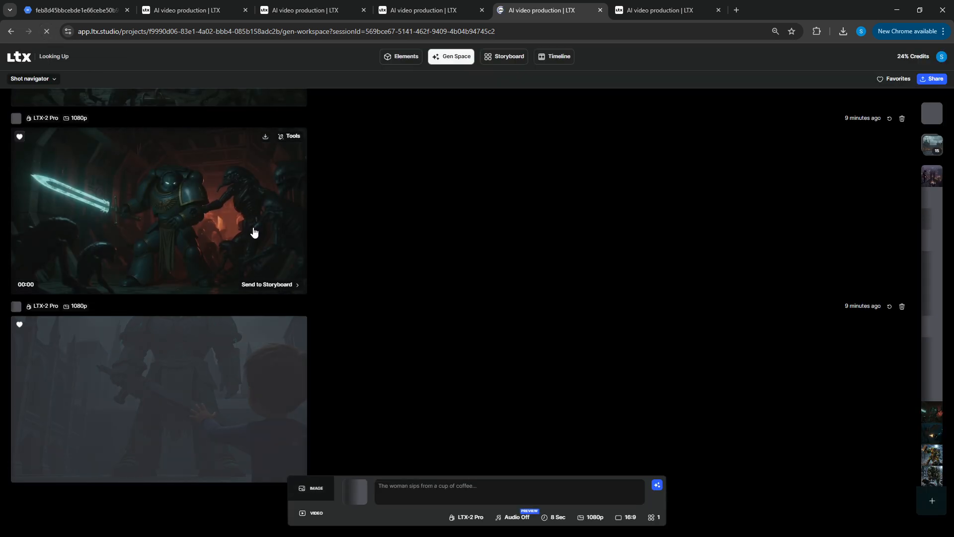
pyautogui.scroll(3, 259, 253)
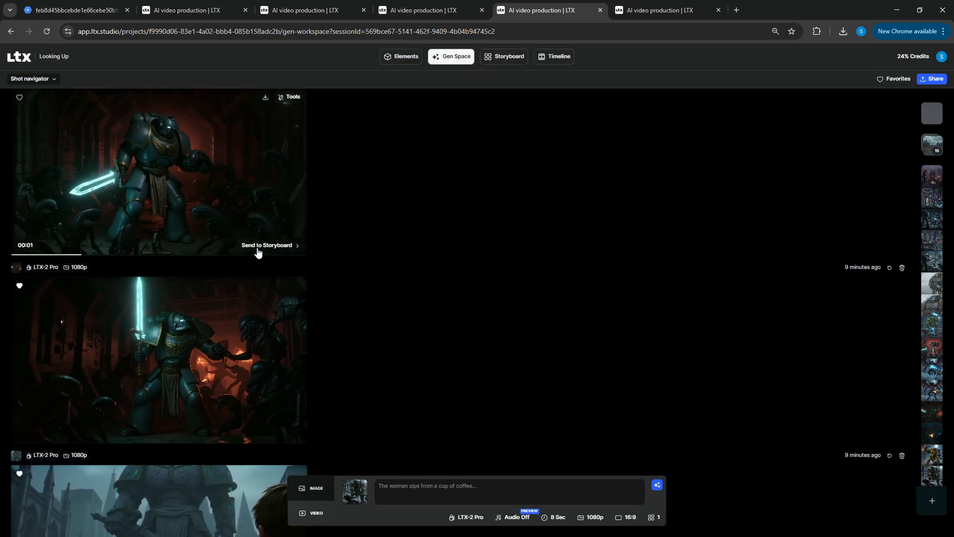
# Step: Play Scene 1's new video enlarged in the storyboard of the other Looking Up tab, and send the clip to the timeline
pyautogui.click(646, 9)
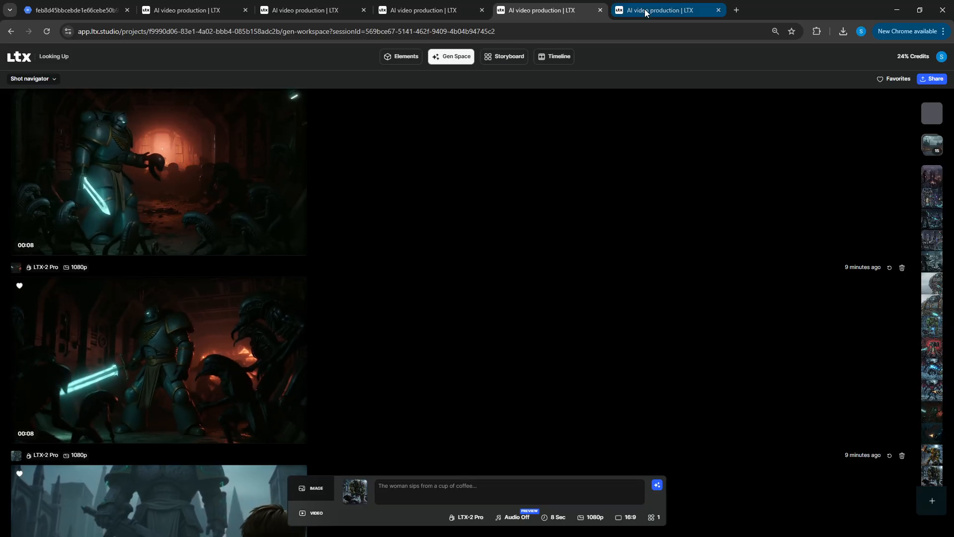
pyautogui.click(507, 57)
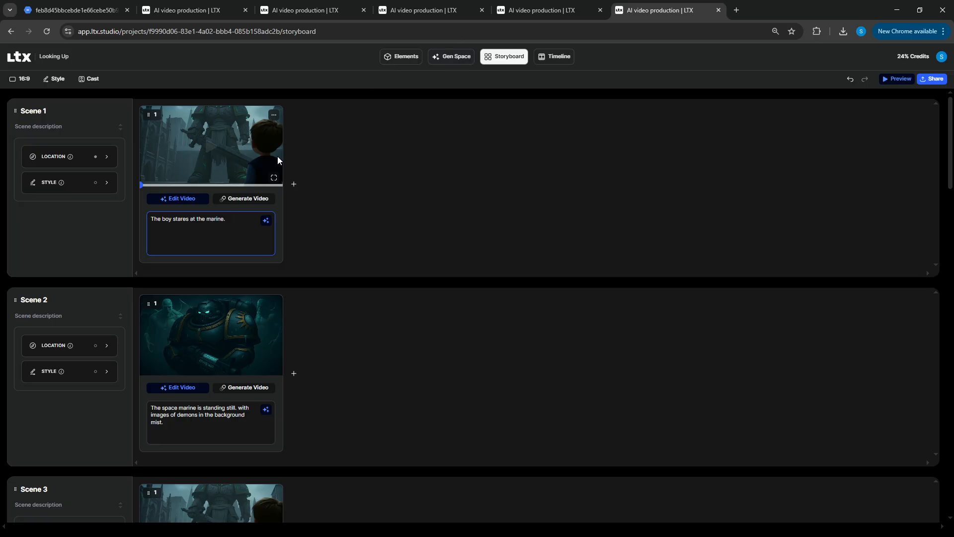
pyautogui.click(272, 179)
pyautogui.click(443, 195)
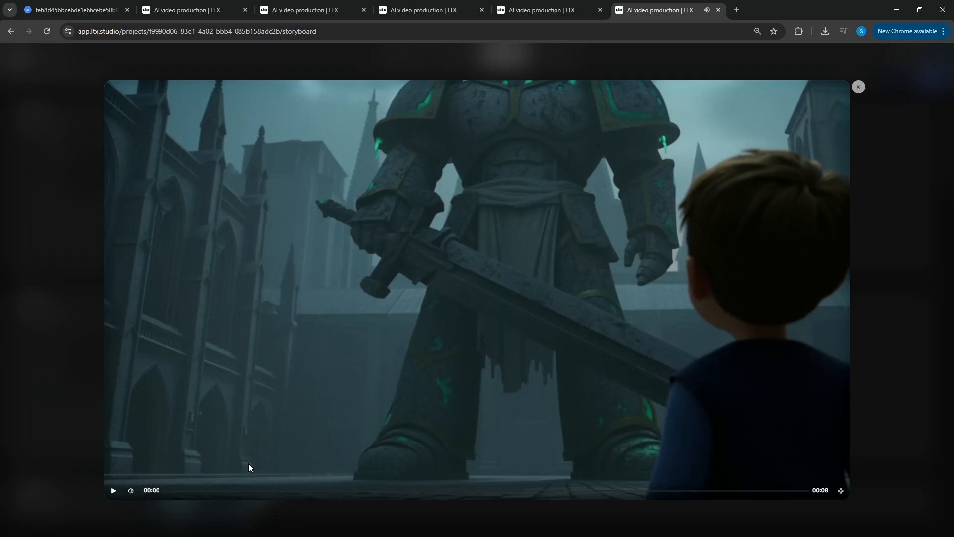
pyautogui.click(635, 217)
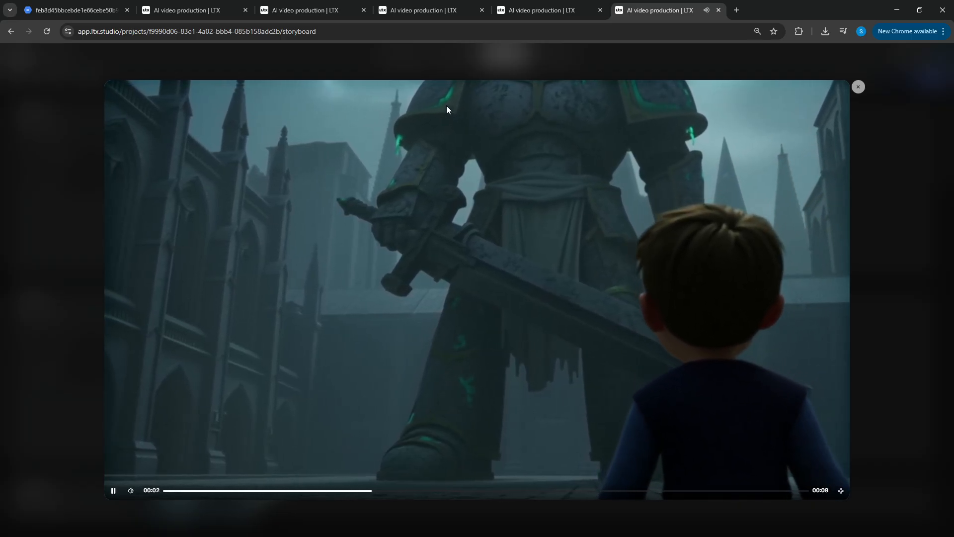
pyautogui.click(891, 222)
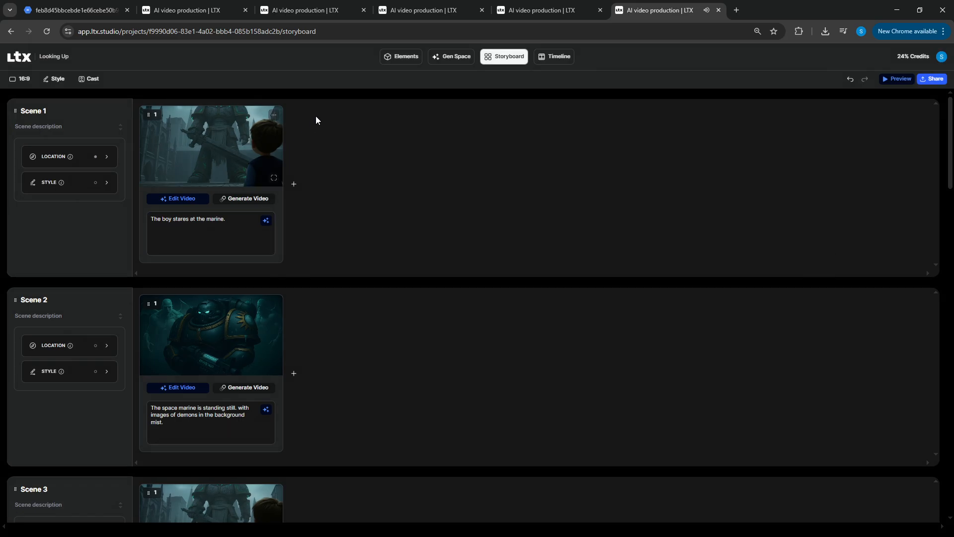
pyautogui.click(274, 116)
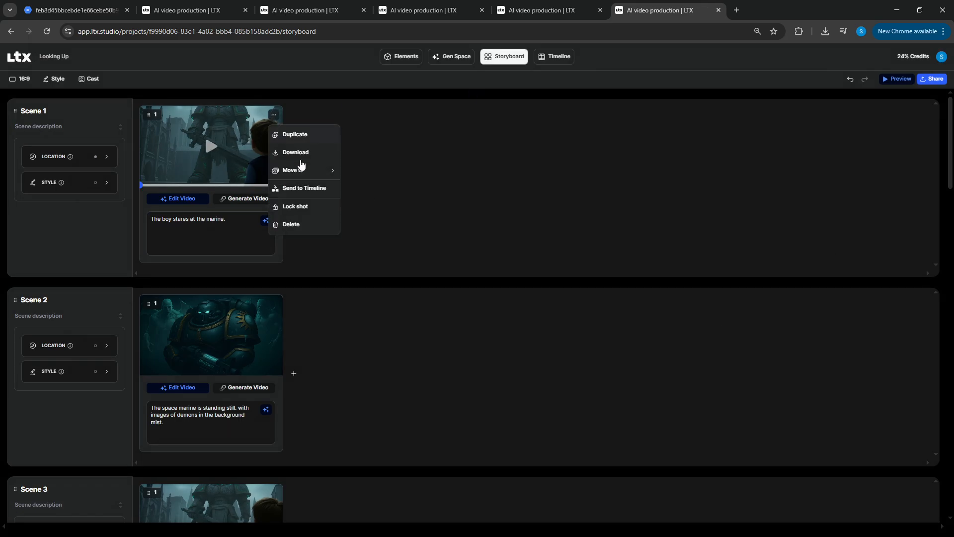
pyautogui.click(312, 188)
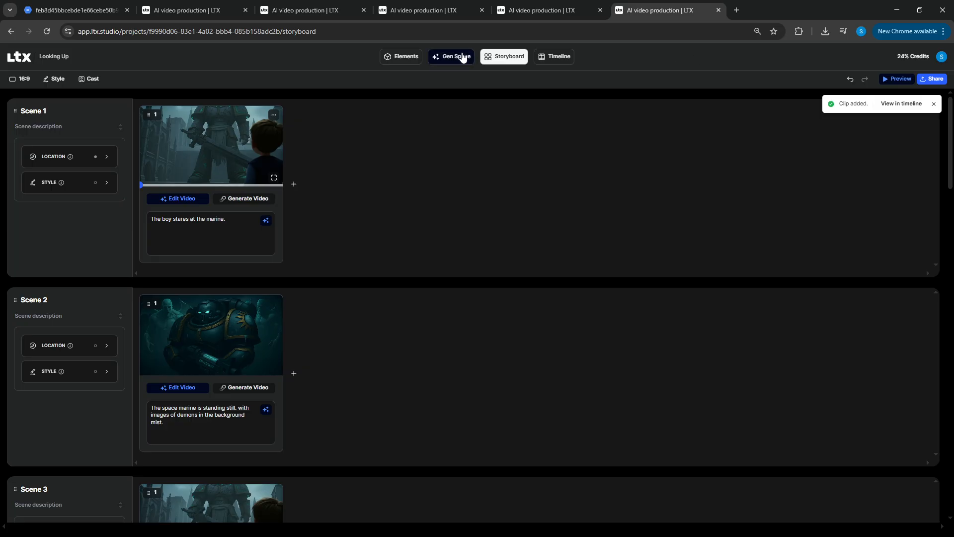
# Step: Look through the session history of earlier image and video generations in Gen Space
pyautogui.click(462, 57)
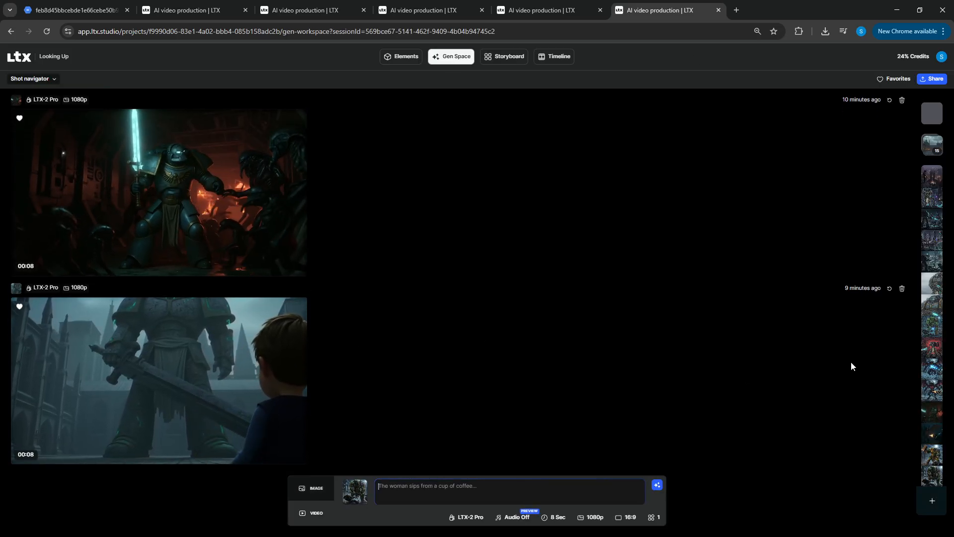
pyautogui.moveTo(924, 423)
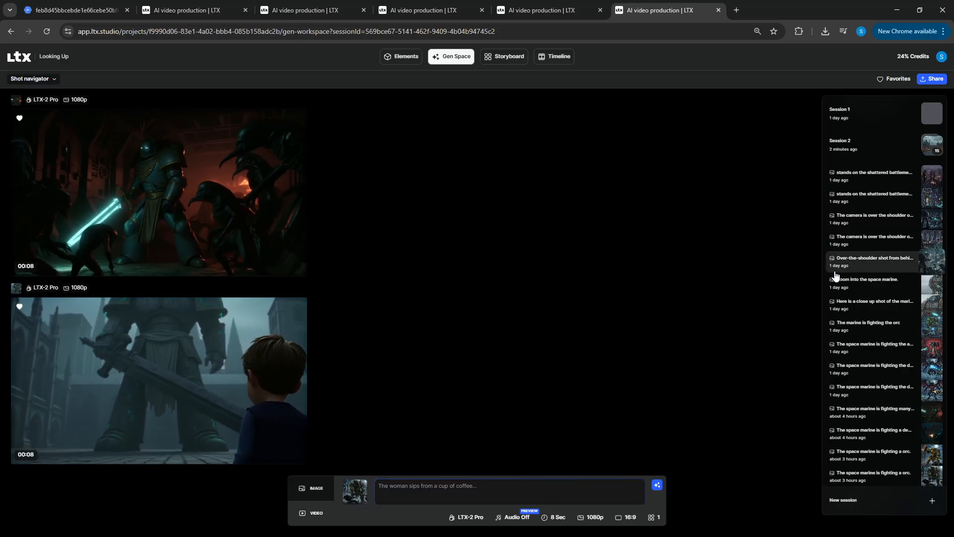
pyautogui.scroll(-10, 840, 313)
pyautogui.scroll(-2, 851, 358)
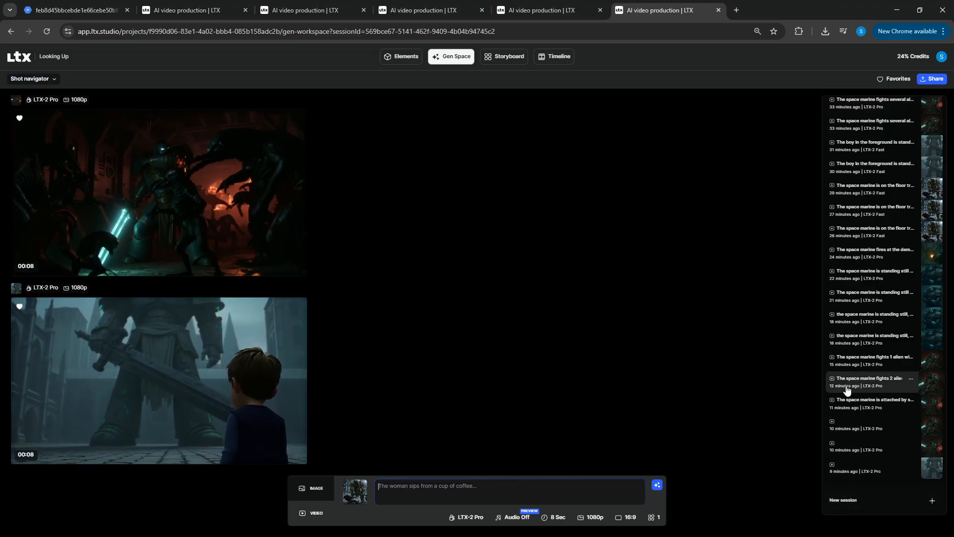
pyautogui.scroll(3, 845, 392)
pyautogui.scroll(5, 843, 393)
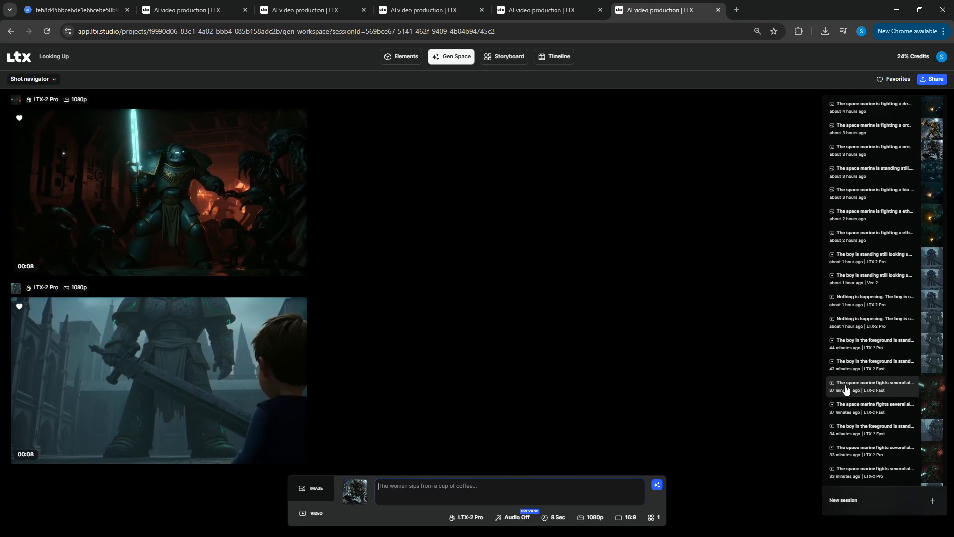
# Step: Open the project's timeline and show the Looking Up visual assets beside it
pyautogui.click(549, 59)
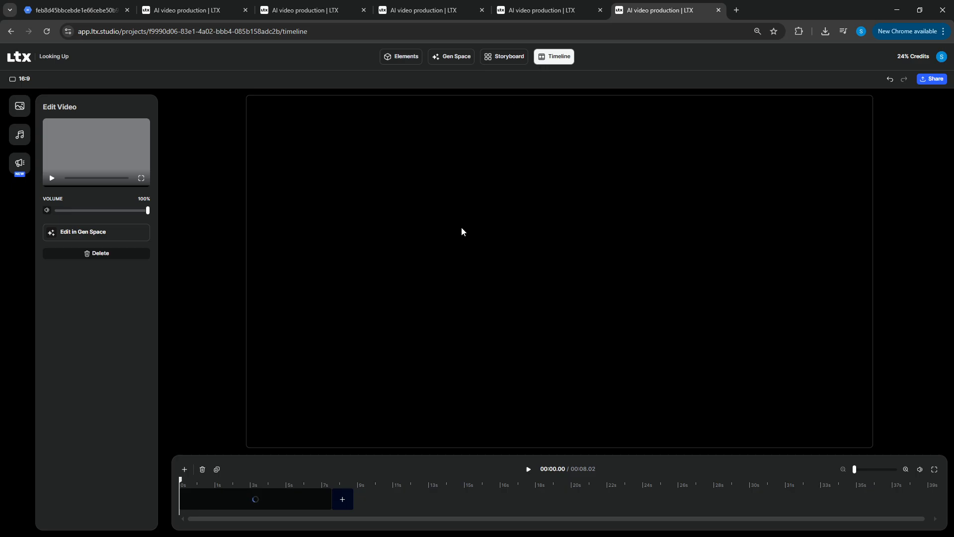
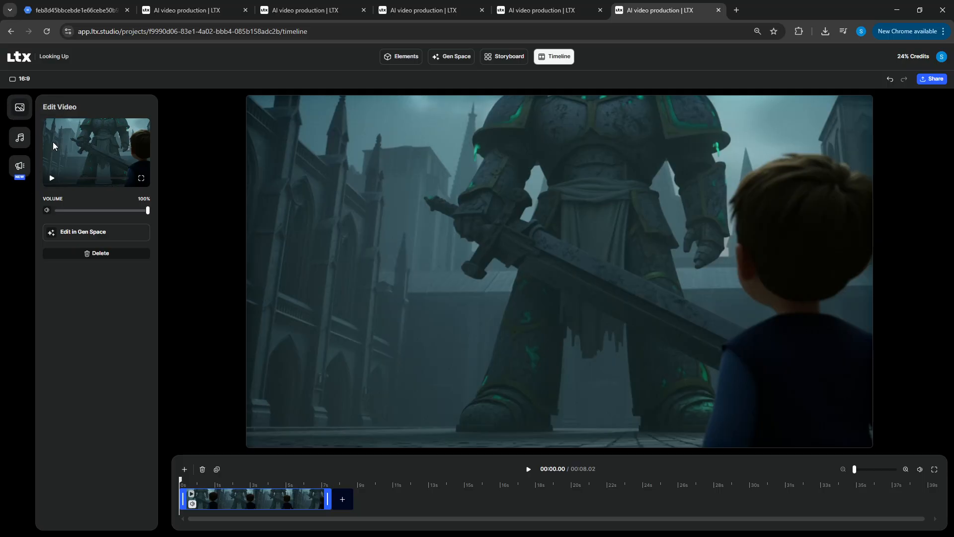
pyautogui.click(21, 136)
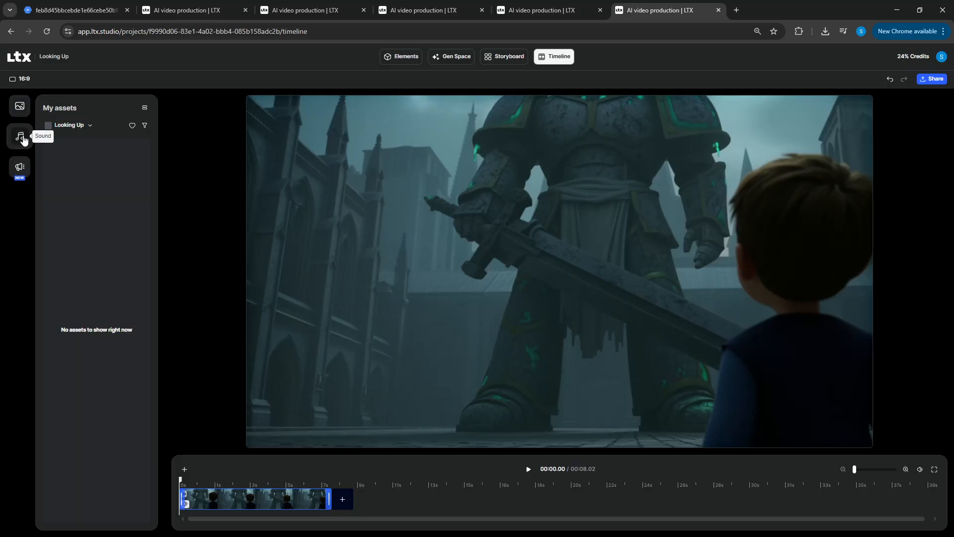
pyautogui.click(23, 109)
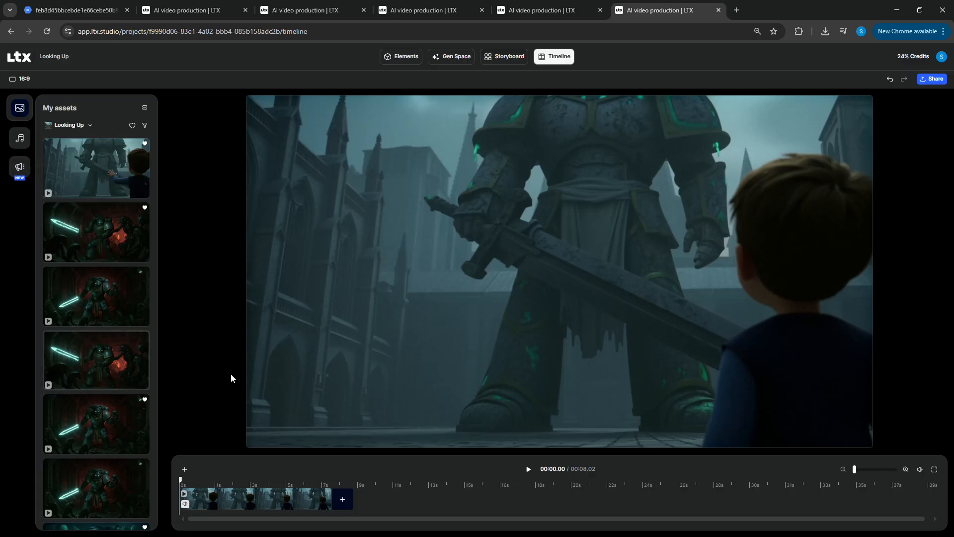
# Step: Reload the timeline page and filter the Looking Up assets to favourite videos, shown as a two-column grid
pyautogui.click(47, 32)
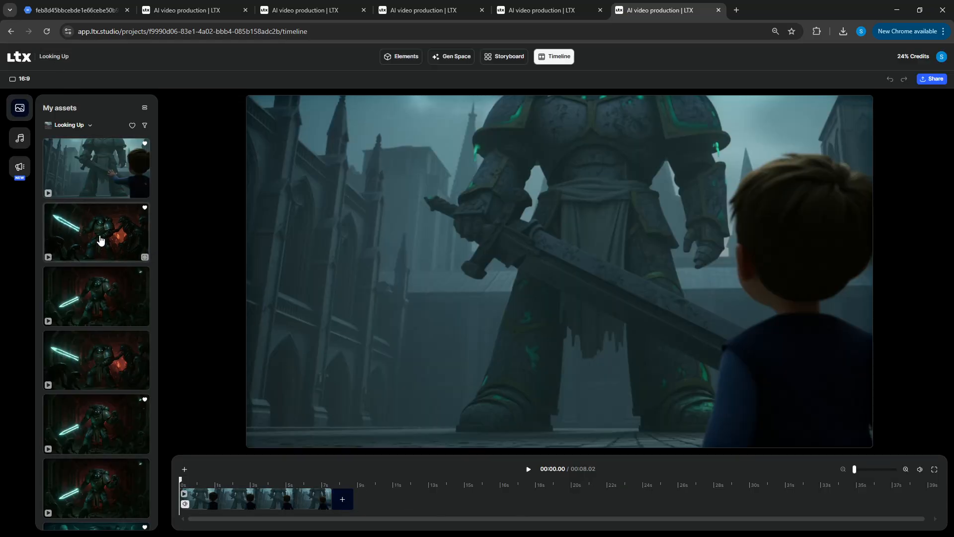
pyautogui.scroll(-1, 122, 262)
pyautogui.scroll(-1, 123, 262)
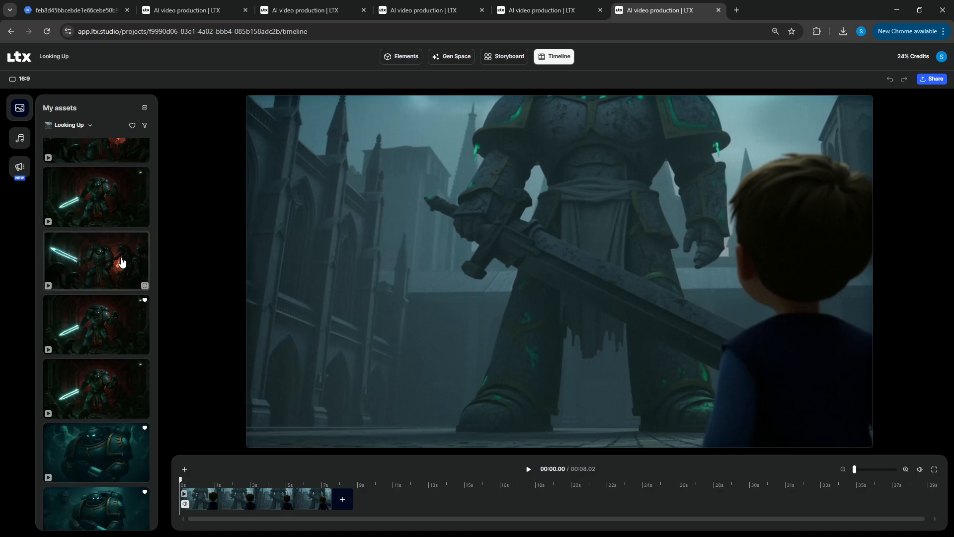
pyautogui.click(132, 125)
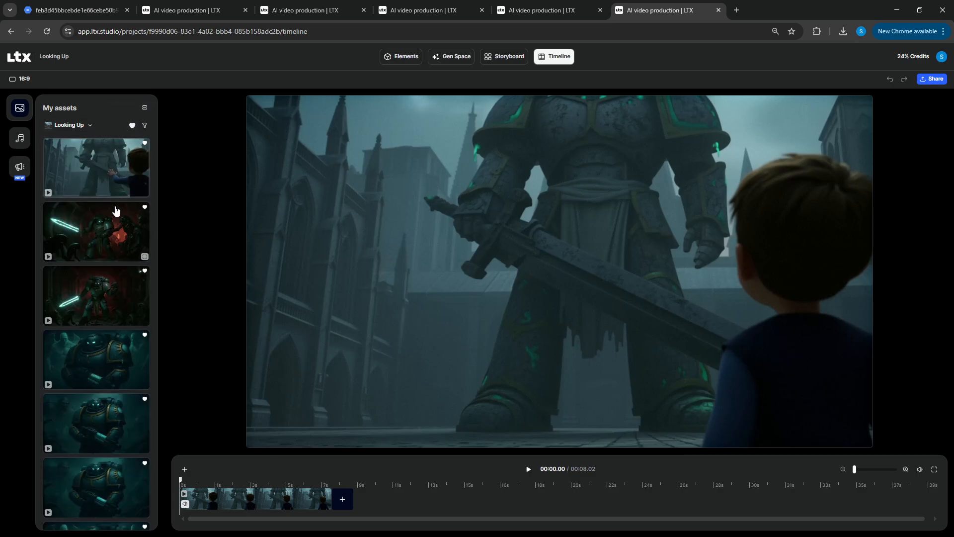
pyautogui.scroll(-1, 118, 213)
pyautogui.click(149, 112)
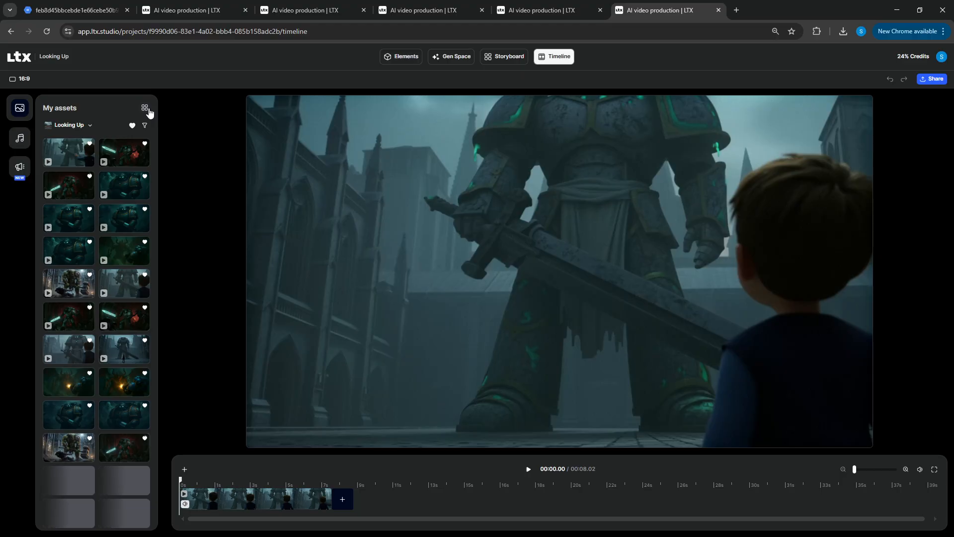
pyautogui.click(146, 126)
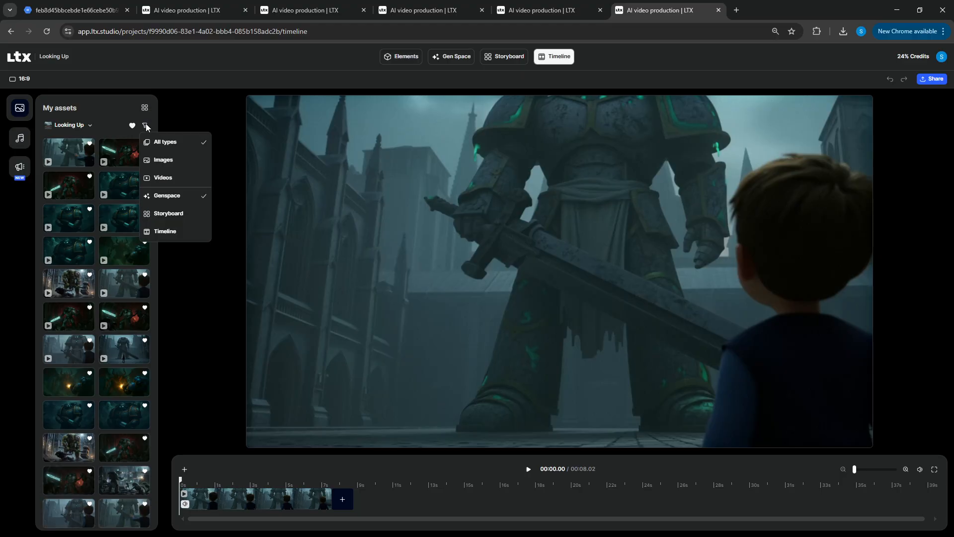
pyautogui.click(163, 178)
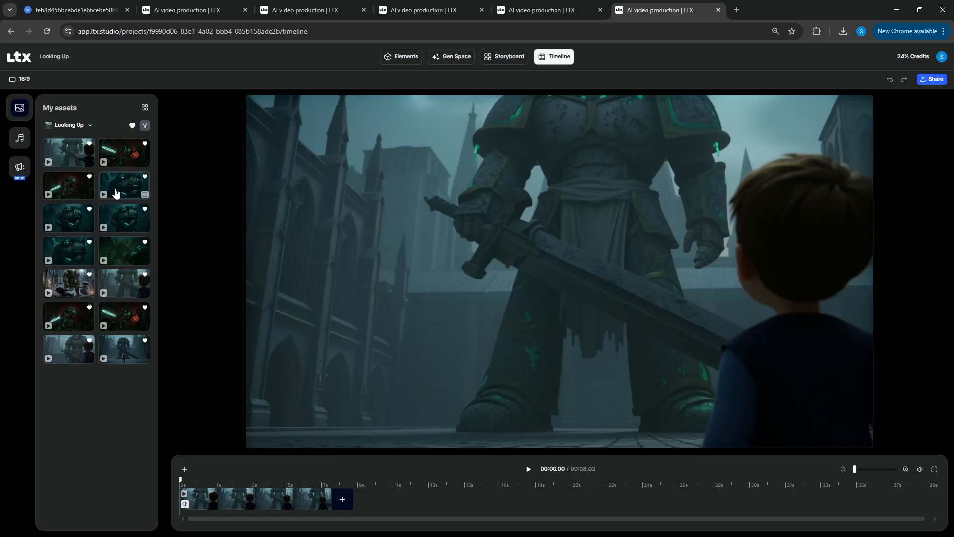
pyautogui.click(82, 125)
pyautogui.click(97, 108)
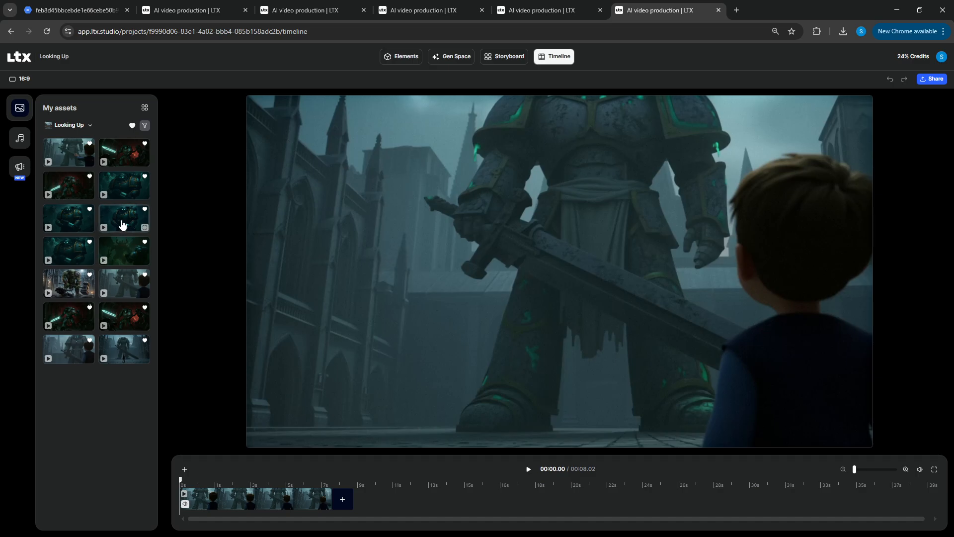
# Step: Try to place a favourite space marine video after the opening clip, and look through Session 3 in the timeline clip selection
pyautogui.moveTo(128, 192); pyautogui.dragTo(407, 507)
pyautogui.click(349, 505)
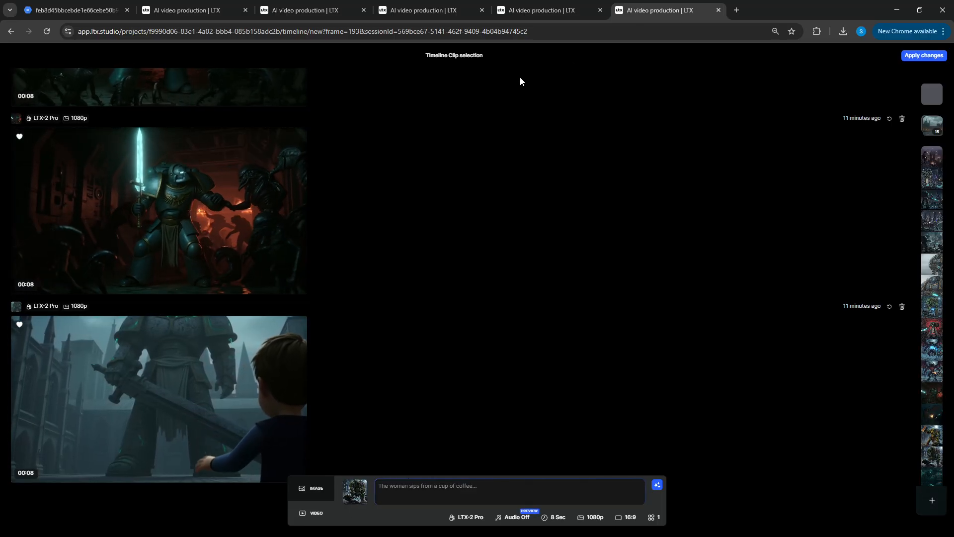
pyautogui.scroll(5, 620, 199)
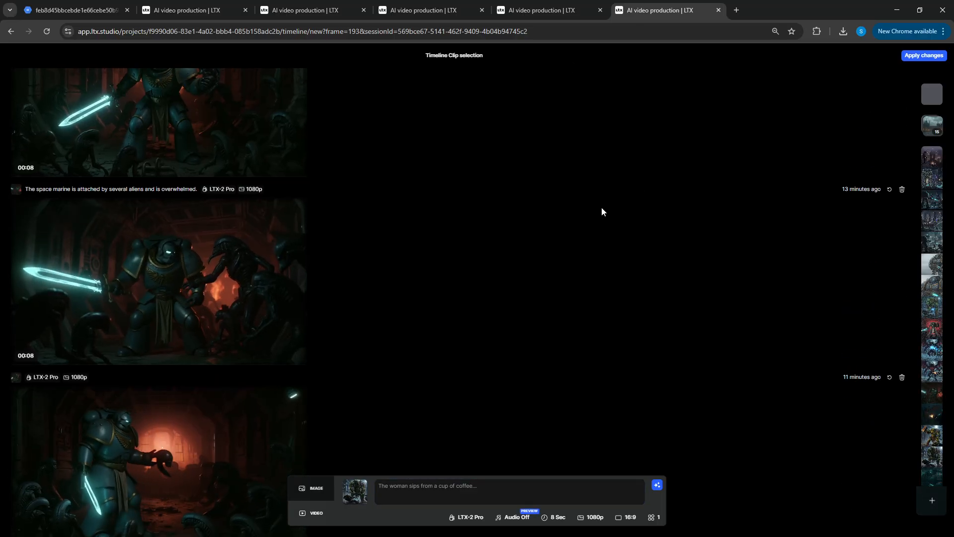
pyautogui.scroll(5, 604, 222)
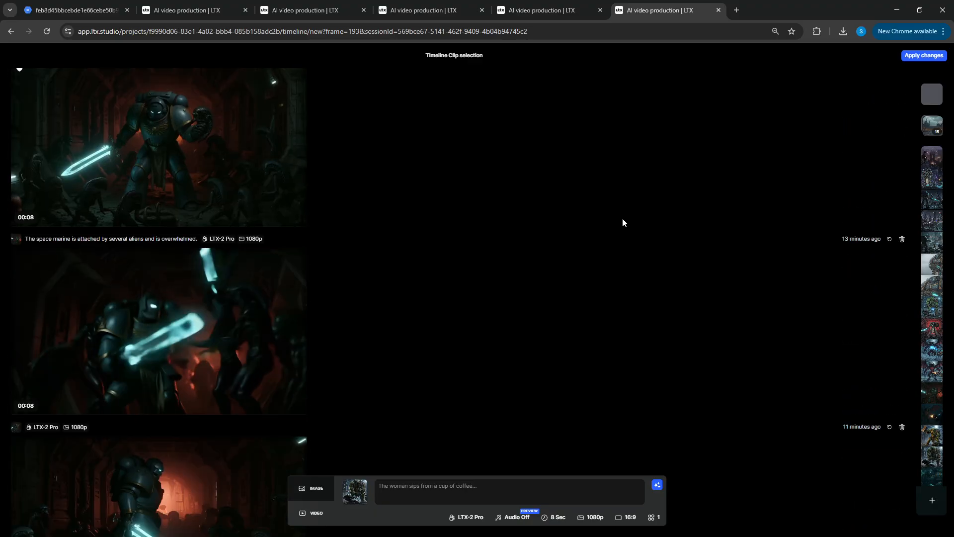
pyautogui.scroll(5, 620, 235)
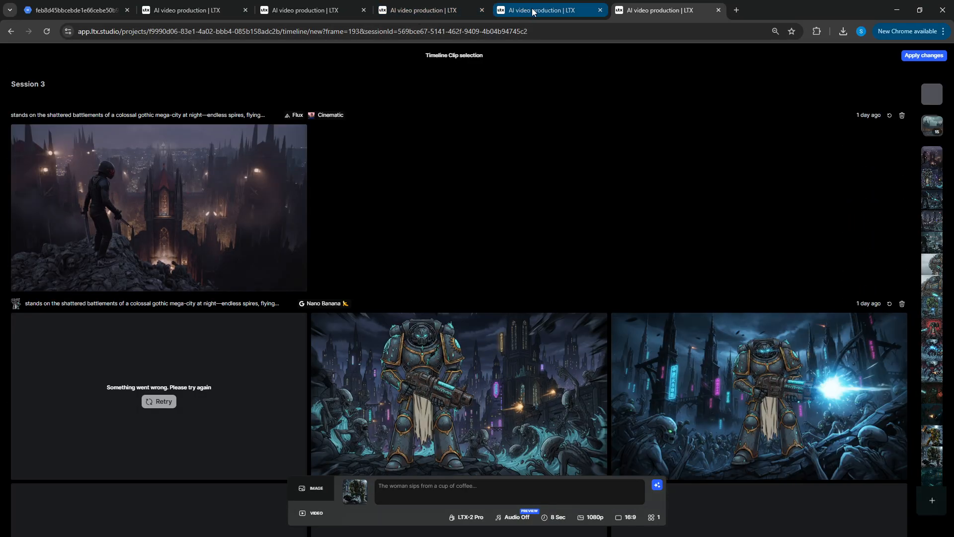
# Step: In the other Looking Up tab's timeline, filter the assets to favourite videos and set the playhead to 00:07.13
pyautogui.click(530, 10)
pyautogui.click(552, 59)
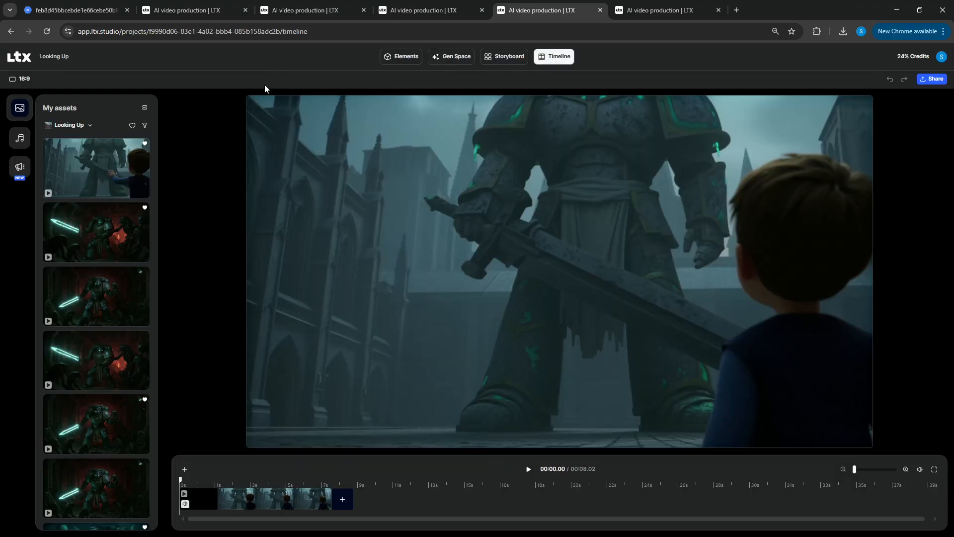
pyautogui.click(132, 125)
pyautogui.click(147, 125)
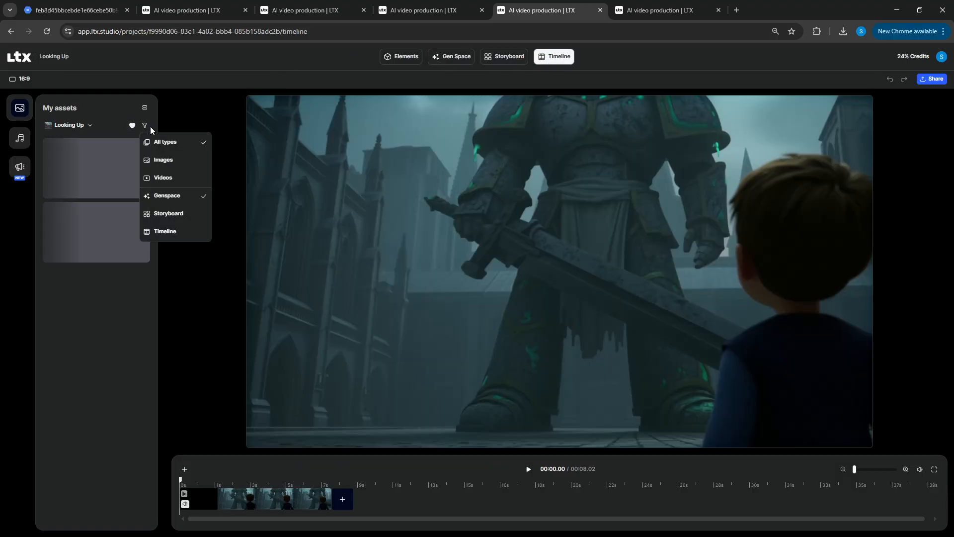
pyautogui.click(179, 179)
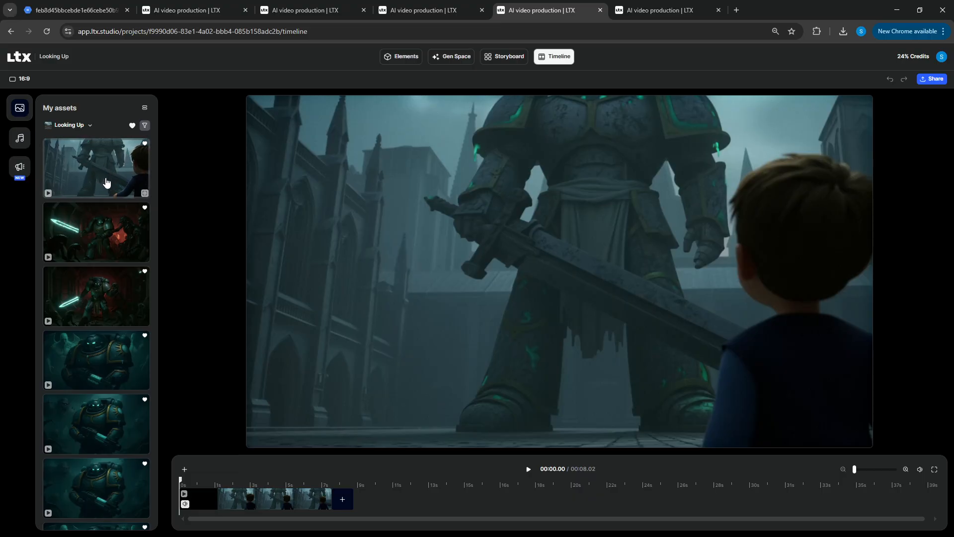
pyautogui.moveTo(180, 481); pyautogui.dragTo(323, 486)
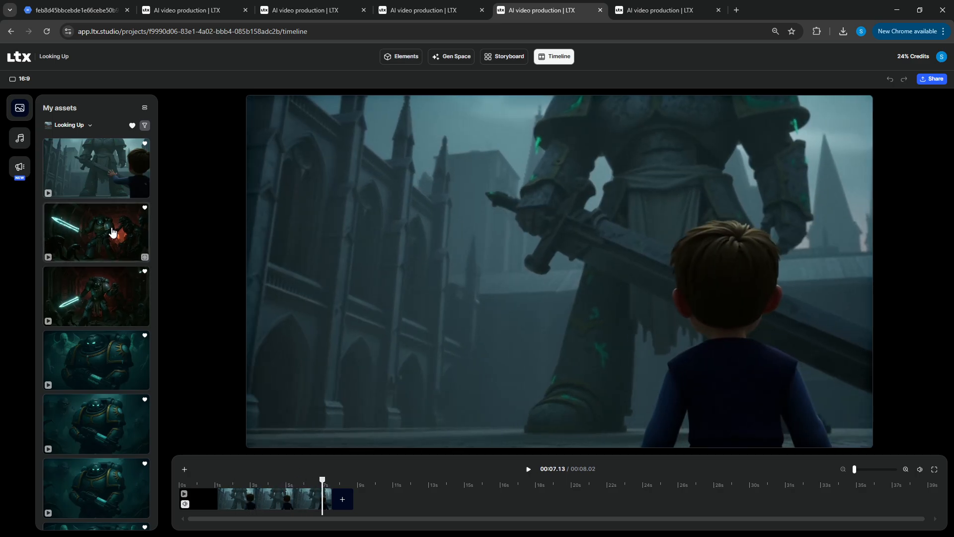
# Step: Try to place a teal space marine video after the opening clip and fill the gap between them through clip selection
pyautogui.scroll(-2, 109, 275)
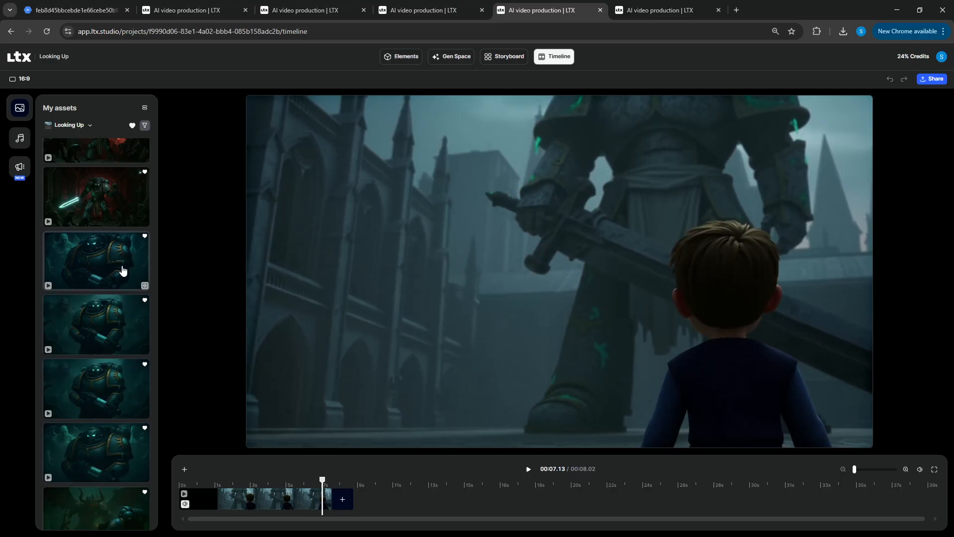
pyautogui.click(75, 467)
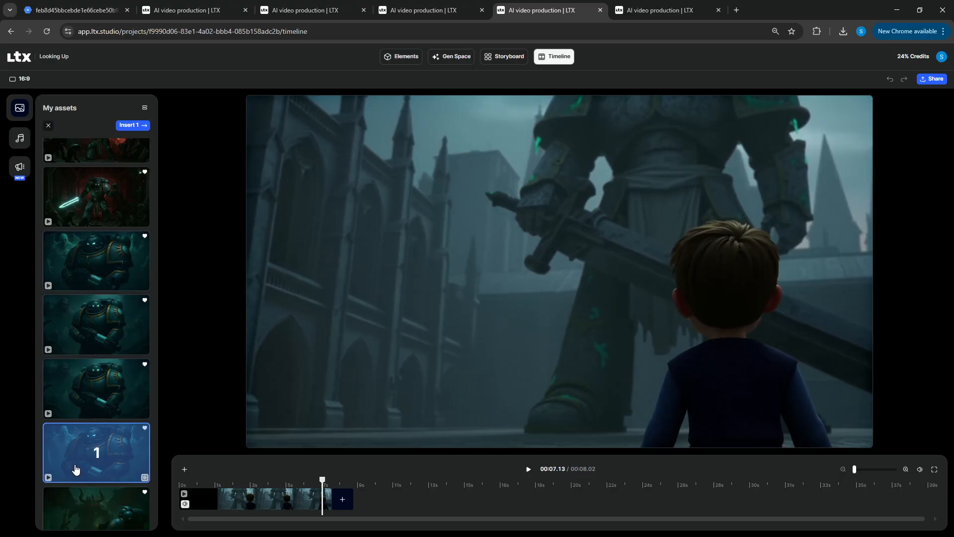
pyautogui.moveTo(84, 454); pyautogui.dragTo(368, 498)
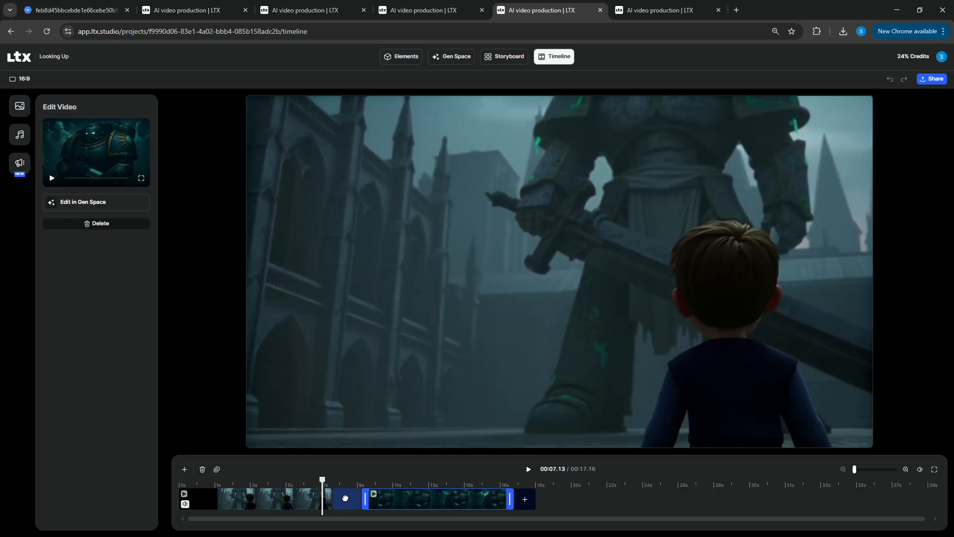
pyautogui.click(346, 498)
pyautogui.click(347, 499)
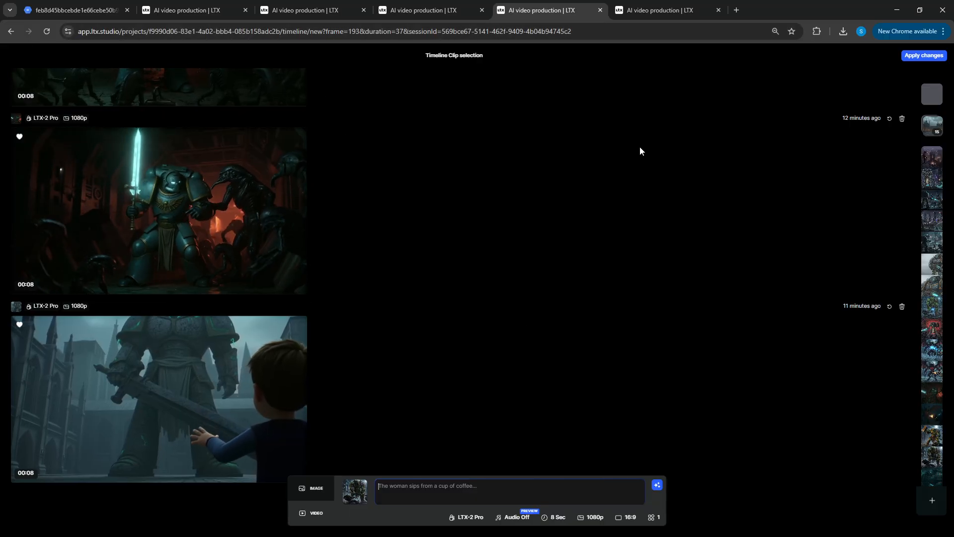
pyautogui.click(661, 10)
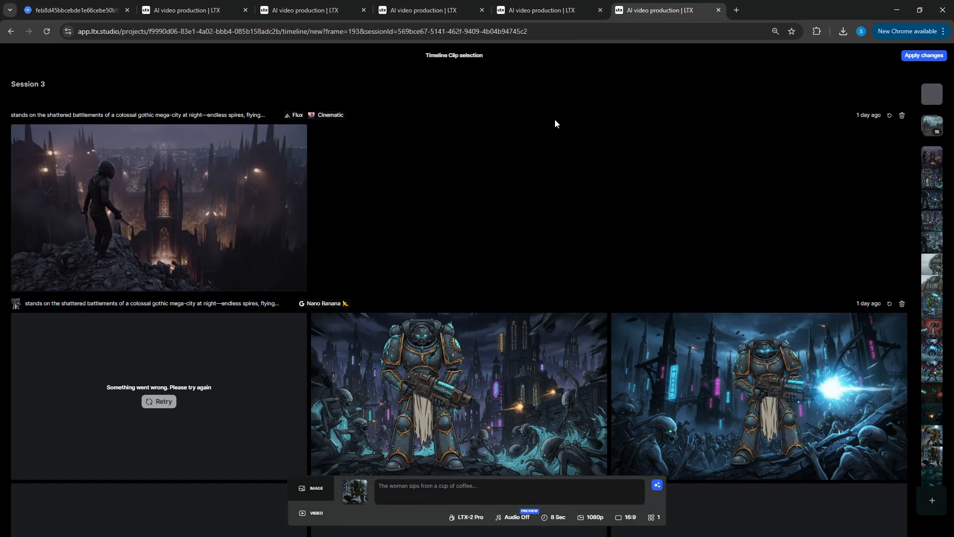
pyautogui.click(526, 10)
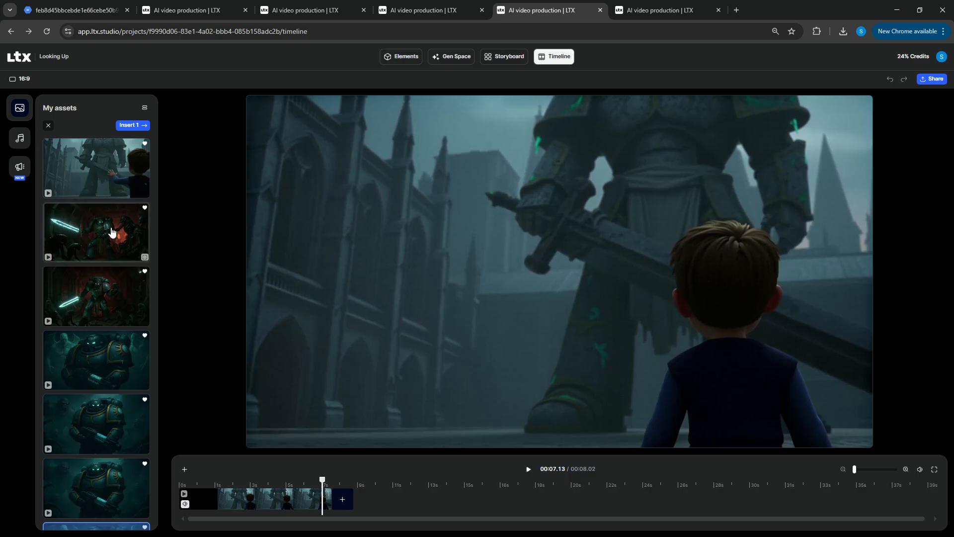
# Step: Insert the selected teal space marine video and place it directly after the opening clip on the main track, and return to the assets
pyautogui.click(142, 125)
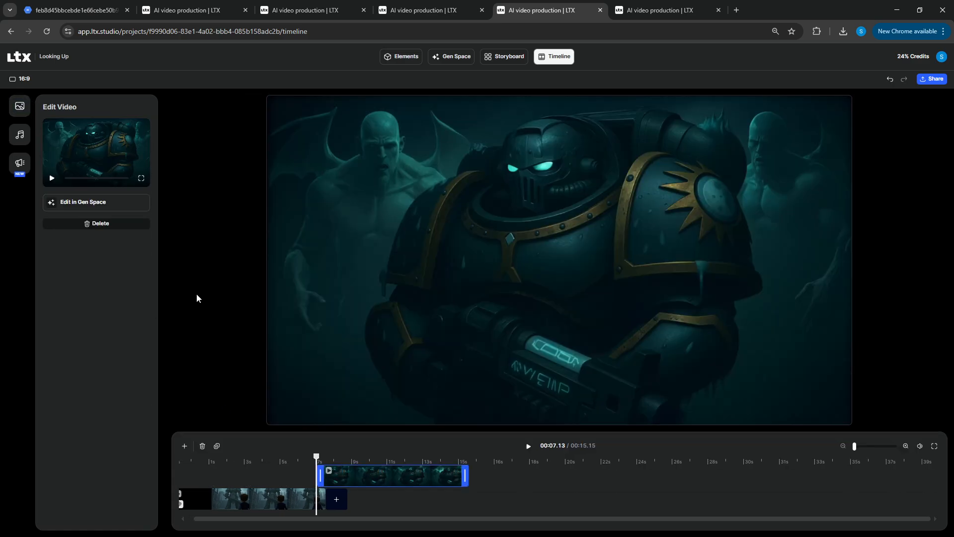
pyautogui.moveTo(371, 461); pyautogui.dragTo(395, 498)
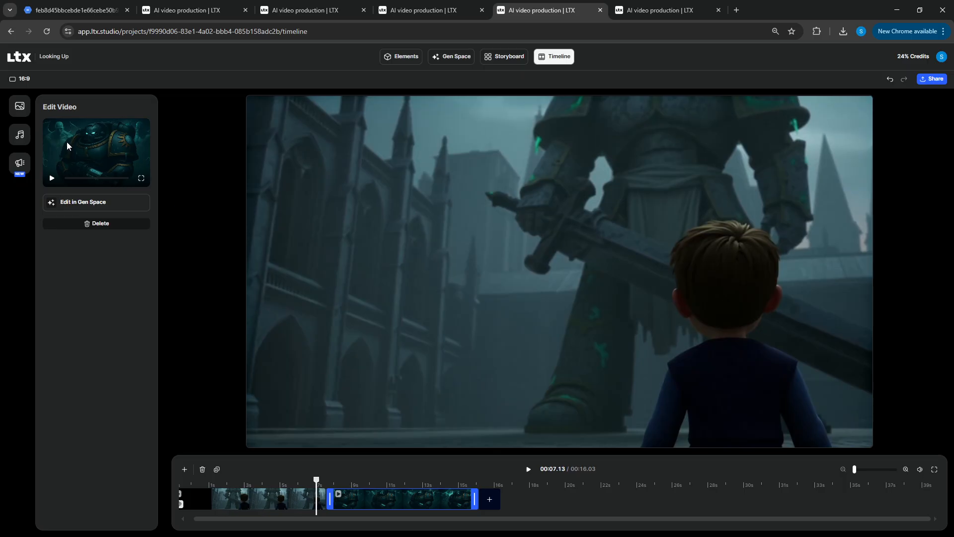
pyautogui.click(21, 107)
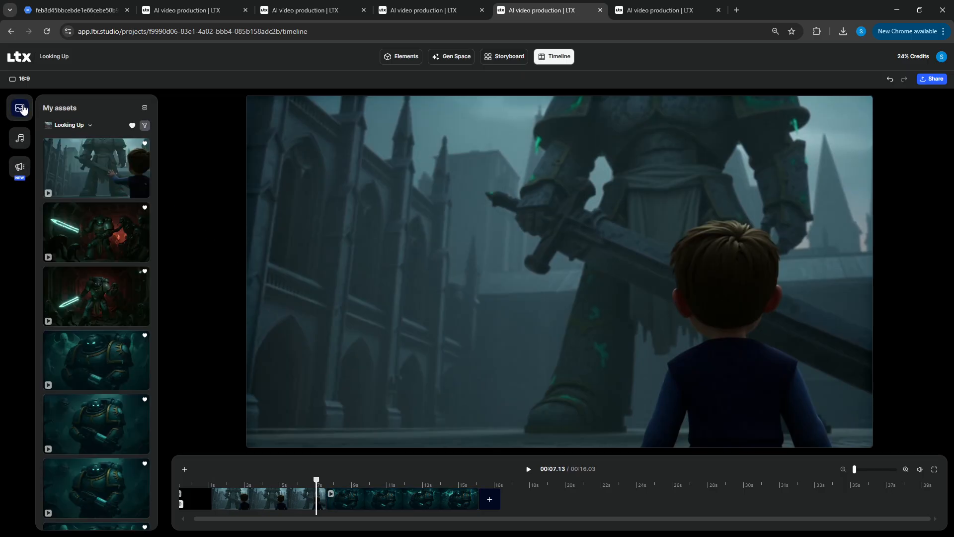
# Step: Recheck the asset type filter and try to place another space marine video straight at the end of the timeline
pyautogui.click(145, 126)
pyautogui.click(154, 178)
pyautogui.click(147, 126)
pyautogui.click(112, 103)
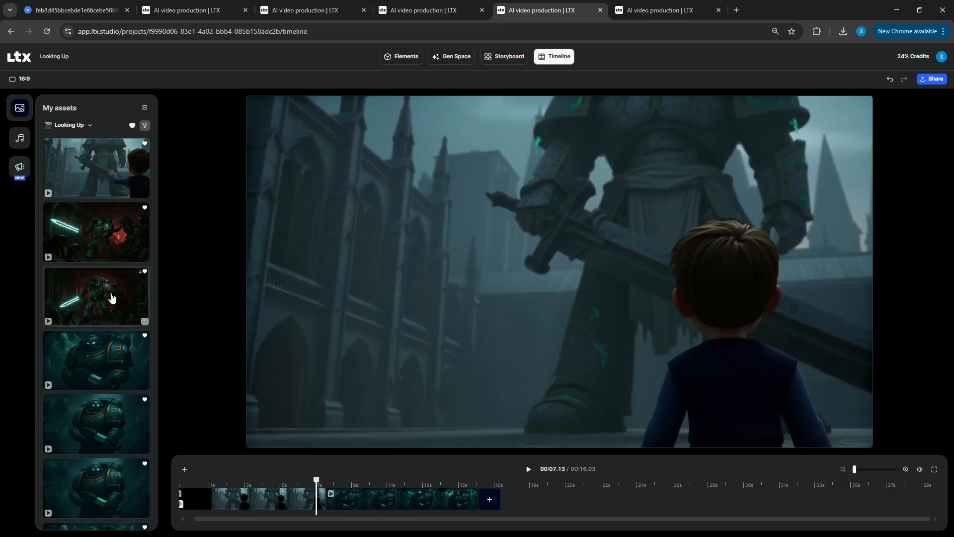
pyautogui.scroll(-5, 111, 297)
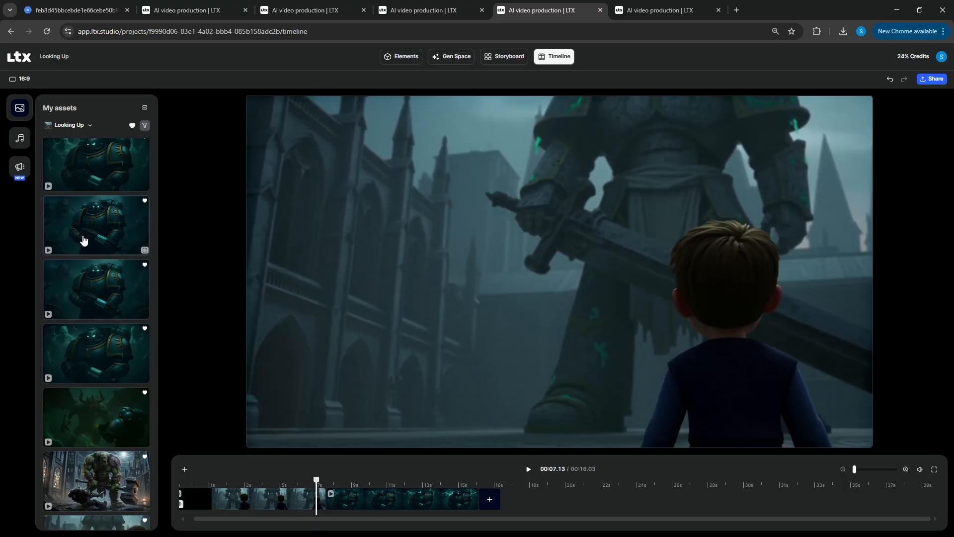
pyautogui.moveTo(89, 230); pyautogui.dragTo(548, 500)
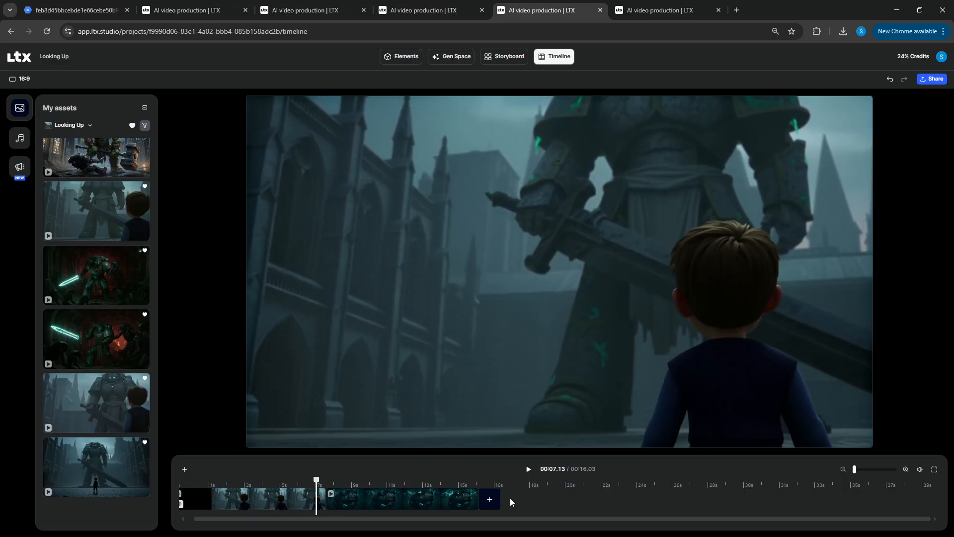
pyautogui.scroll(3, 108, 313)
pyautogui.scroll(7, 108, 314)
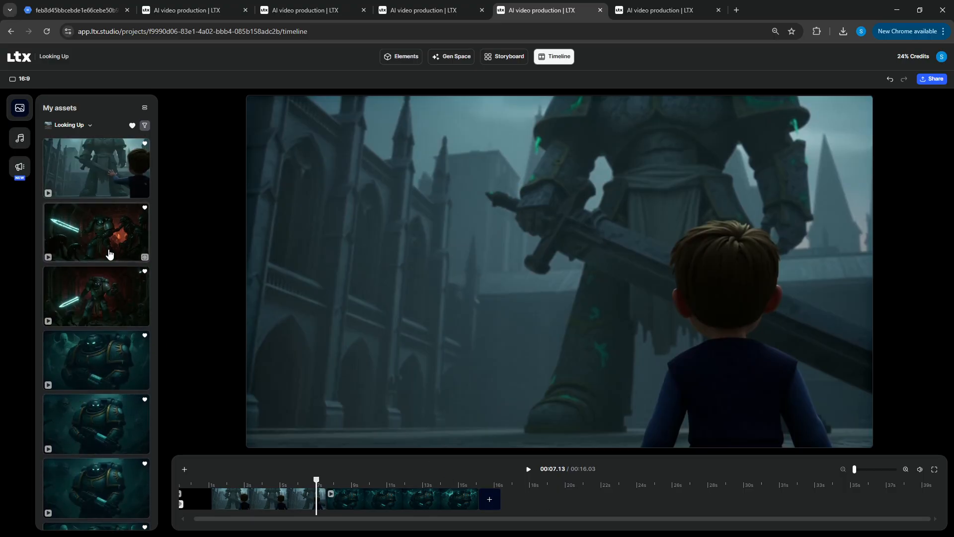
# Step: Insert the space marine video with snarling creatures behind him and place it directly after the first marine clip on the main track
pyautogui.scroll(-2, 102, 312)
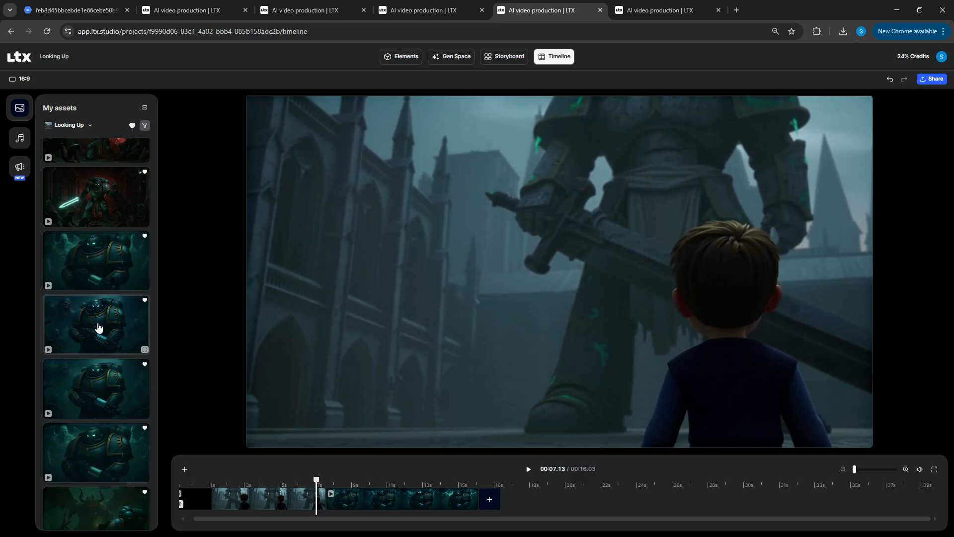
pyautogui.click(98, 326)
pyautogui.click(129, 126)
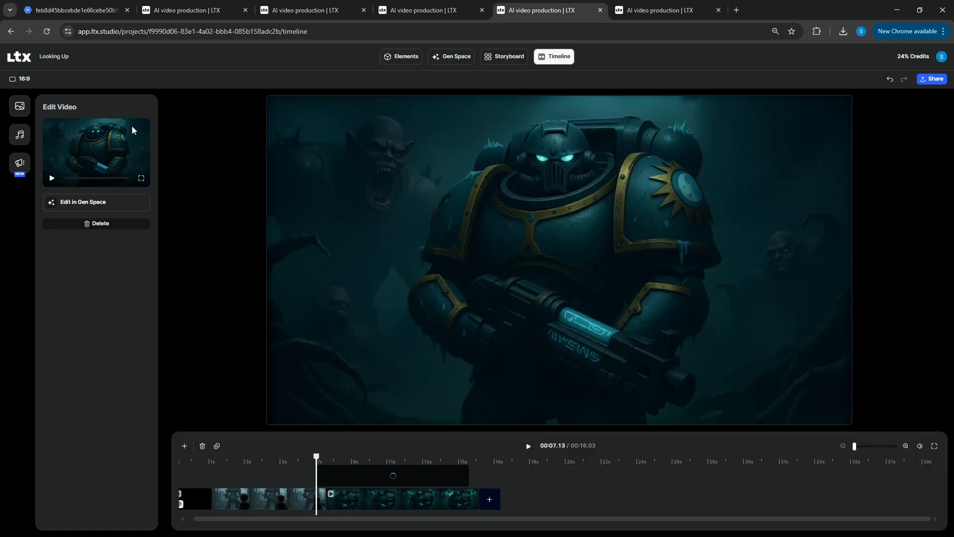
pyautogui.moveTo(354, 464); pyautogui.dragTo(550, 509)
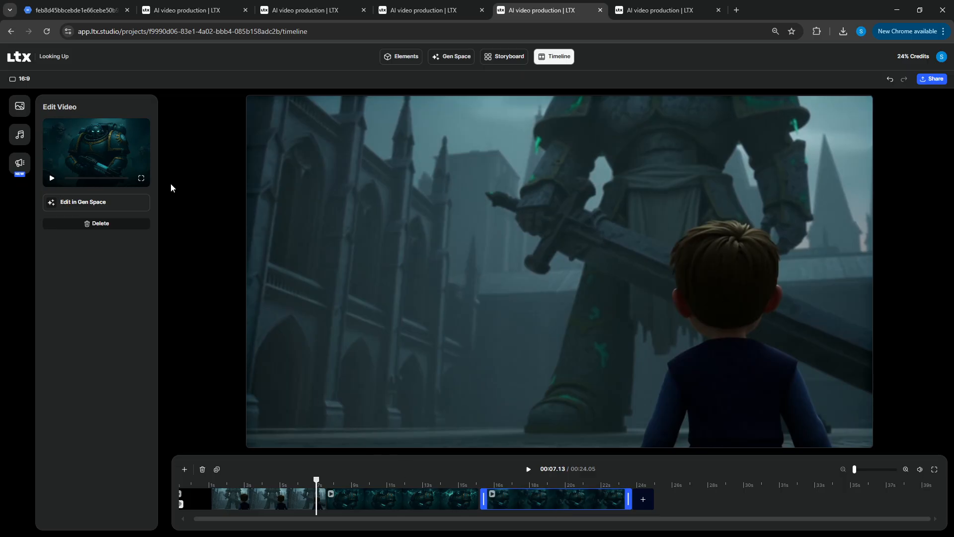
# Step: Move the second space marine clip to start at about 25 s, leaving a gap after the first marine clip
pyautogui.click(20, 105)
pyautogui.scroll(-2, 100, 263)
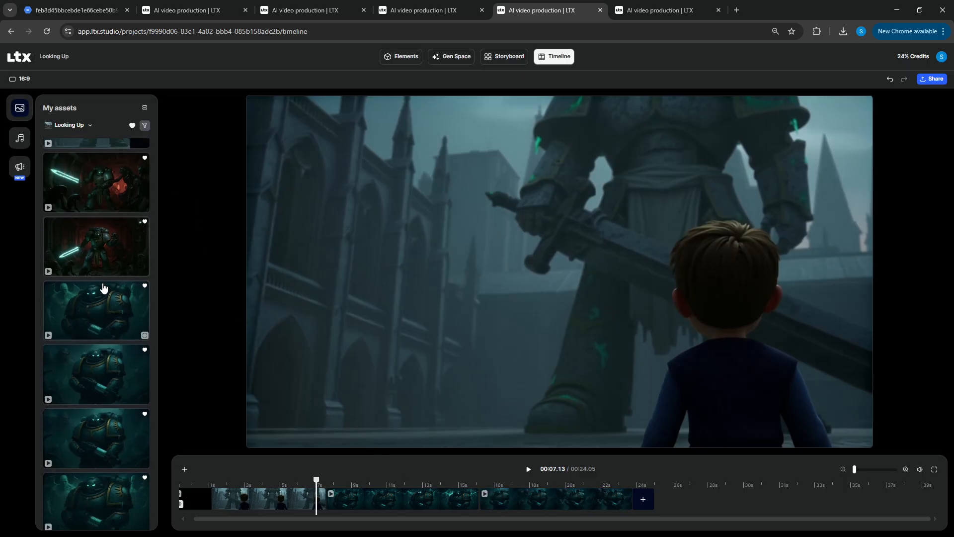
pyautogui.scroll(-1, 108, 287)
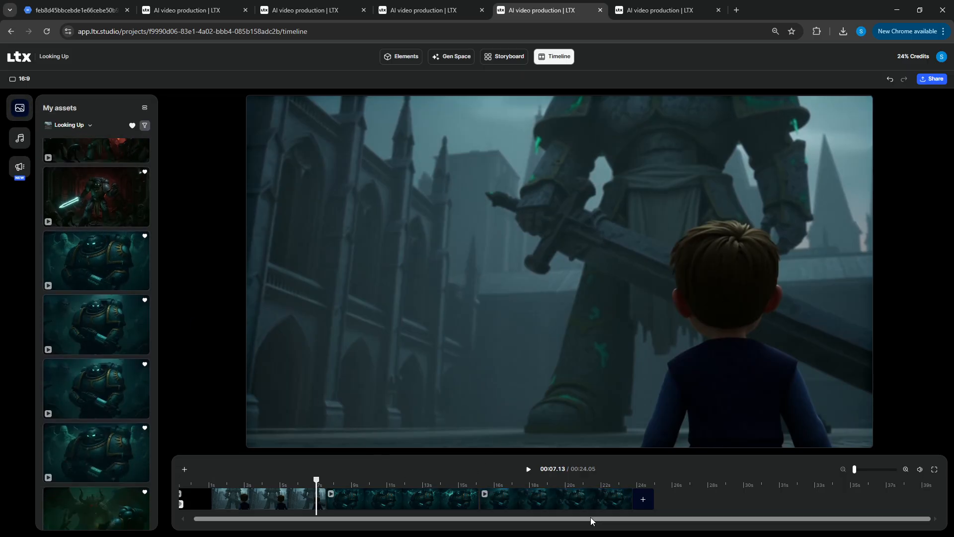
pyautogui.moveTo(568, 506); pyautogui.dragTo(733, 511)
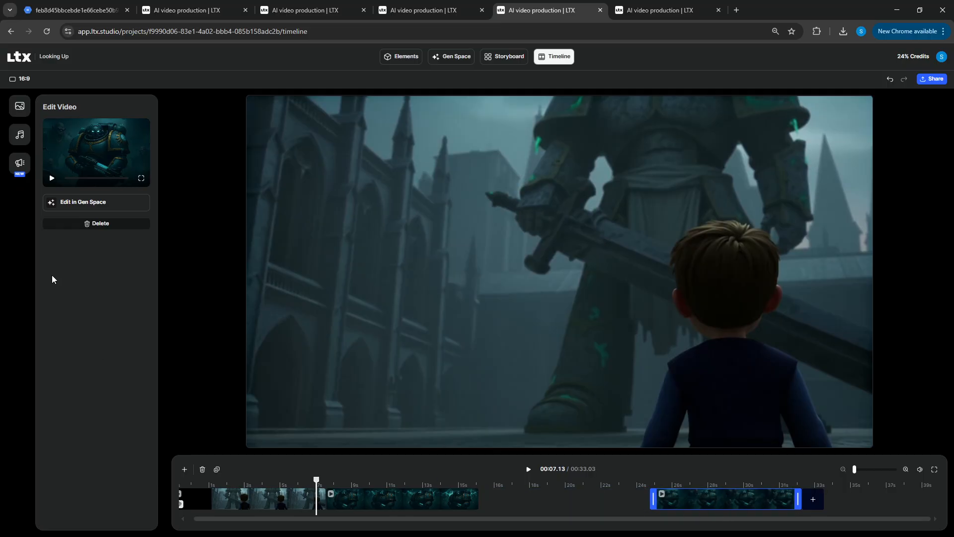
# Step: Insert the video of the boy reaching out to the marine and place it in the gap between the two space marine clips
pyautogui.click(20, 109)
pyautogui.scroll(-10, 83, 271)
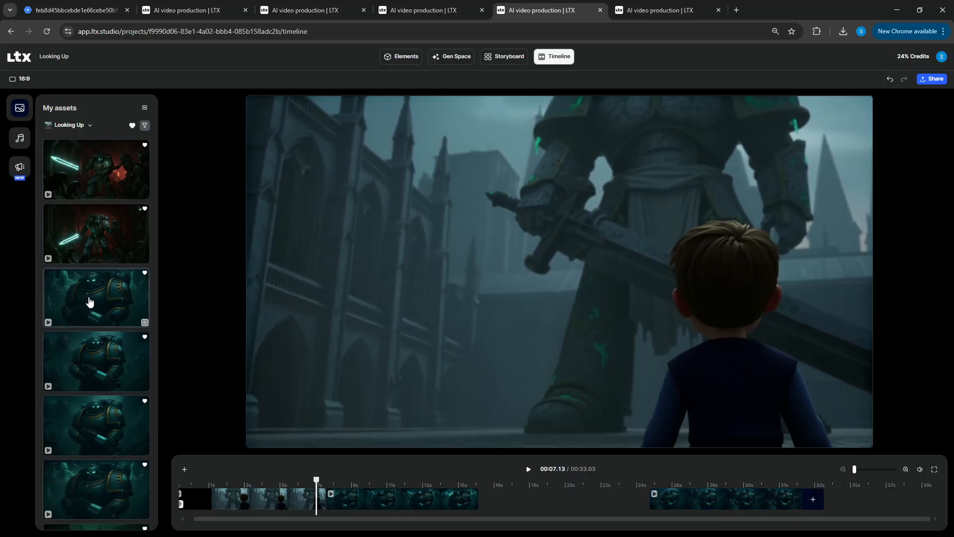
pyautogui.scroll(-1, 102, 304)
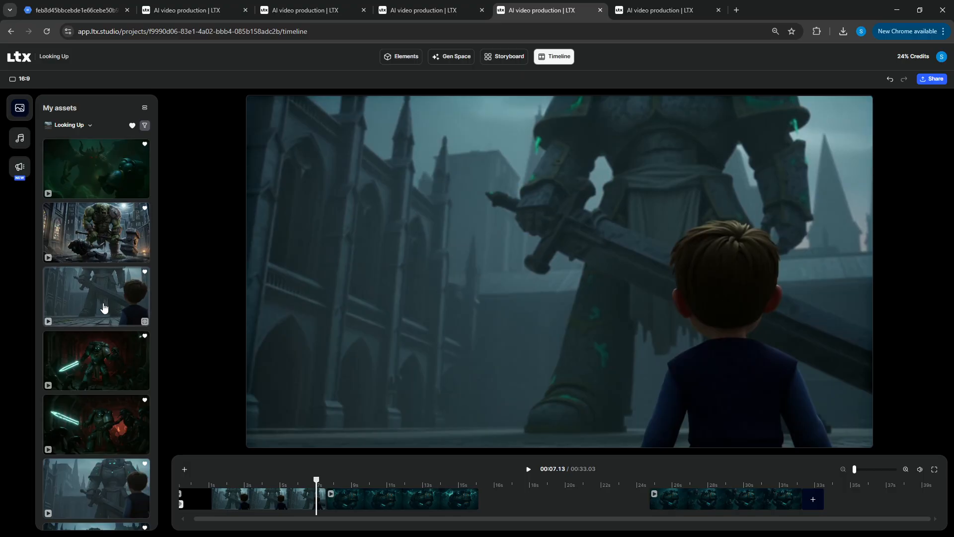
pyautogui.scroll(-2, 101, 308)
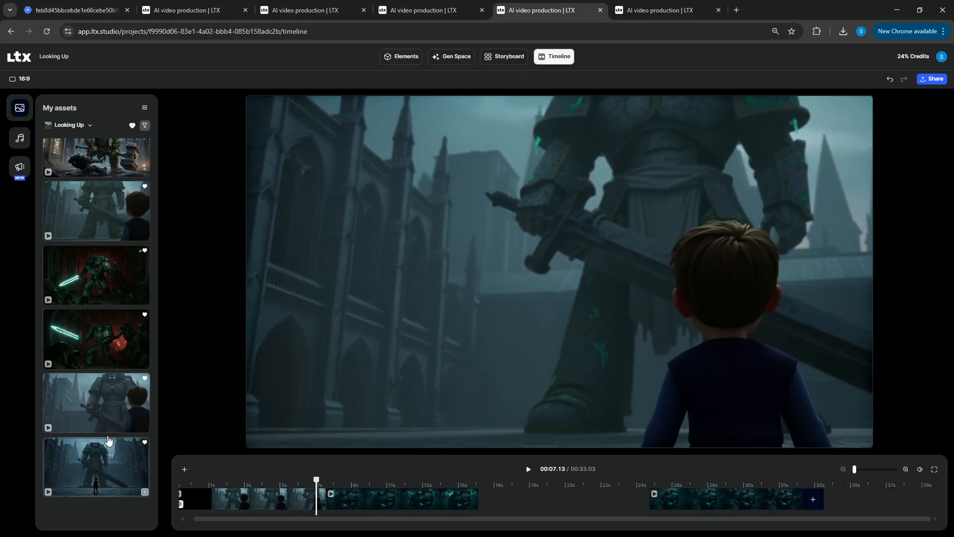
pyautogui.scroll(7, 101, 422)
pyautogui.scroll(3, 104, 424)
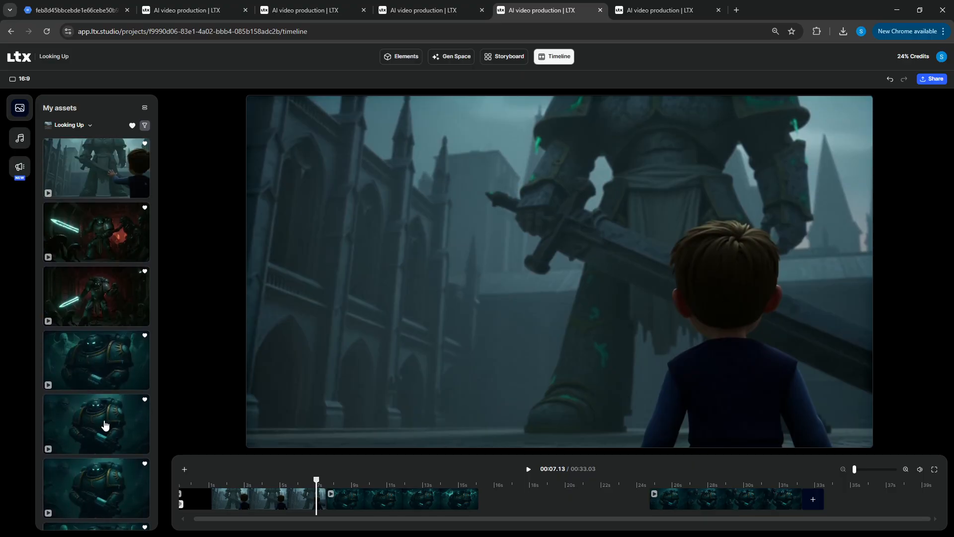
pyautogui.click(102, 168)
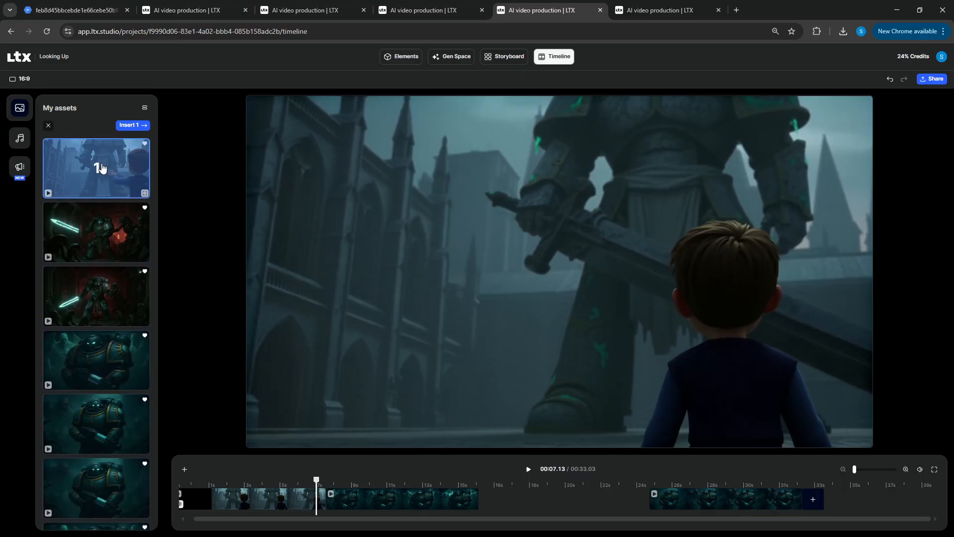
pyautogui.click(132, 125)
pyautogui.click(345, 474)
pyautogui.moveTo(346, 475); pyautogui.dragTo(494, 505)
# Step: Move the second space marine clip up against the reaching-boy clip and set the playhead to the end of the timeline
pyautogui.moveTo(697, 503); pyautogui.dragTo(681, 503)
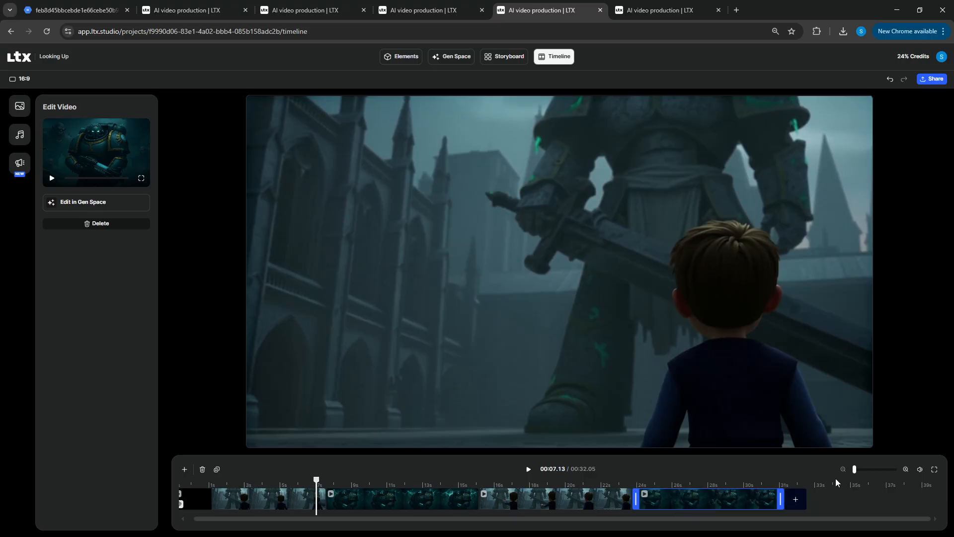
pyautogui.moveTo(855, 470)
pyautogui.mouseDown()
pyautogui.moveTo(877, 475)
pyautogui.moveTo(847, 480)
pyautogui.mouseUp()
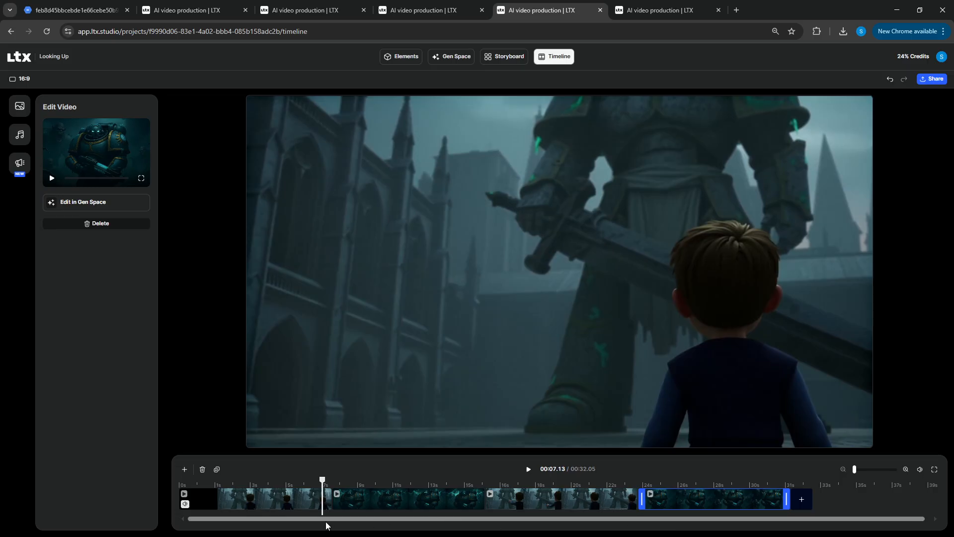
pyautogui.moveTo(326, 522); pyautogui.dragTo(386, 525)
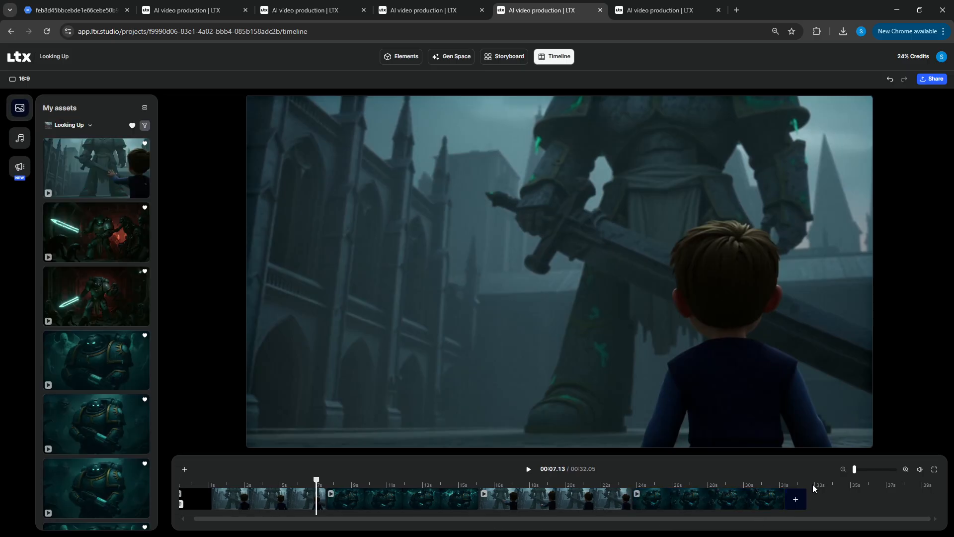
pyautogui.moveTo(316, 481); pyautogui.dragTo(792, 482)
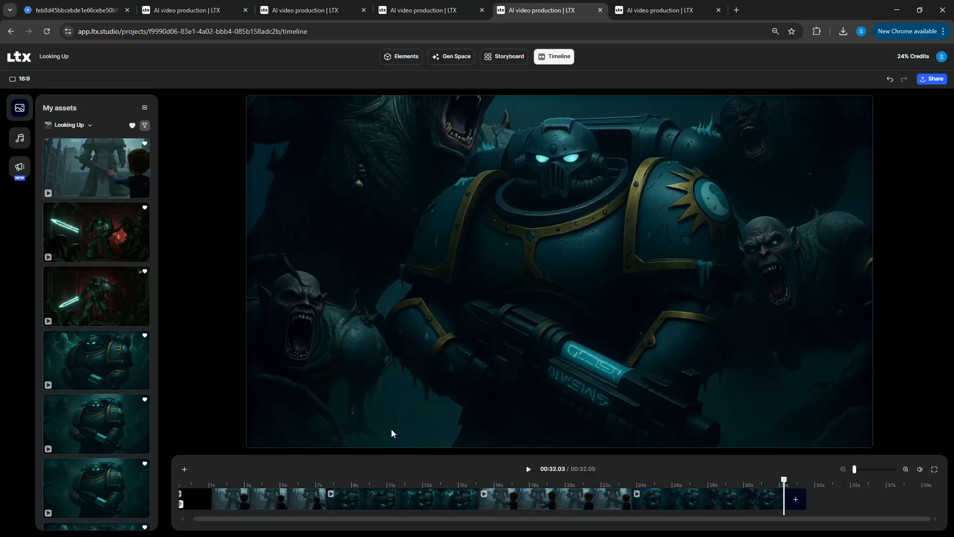
pyautogui.scroll(-5, 124, 341)
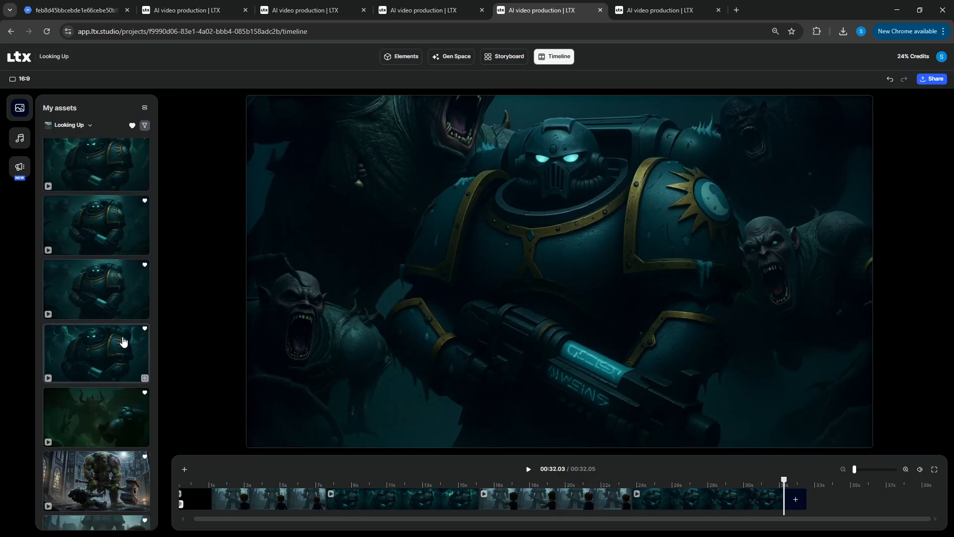
# Step: Review the storyboard in the last browser tab to see which shot follows Scene 4
pyautogui.click(655, 11)
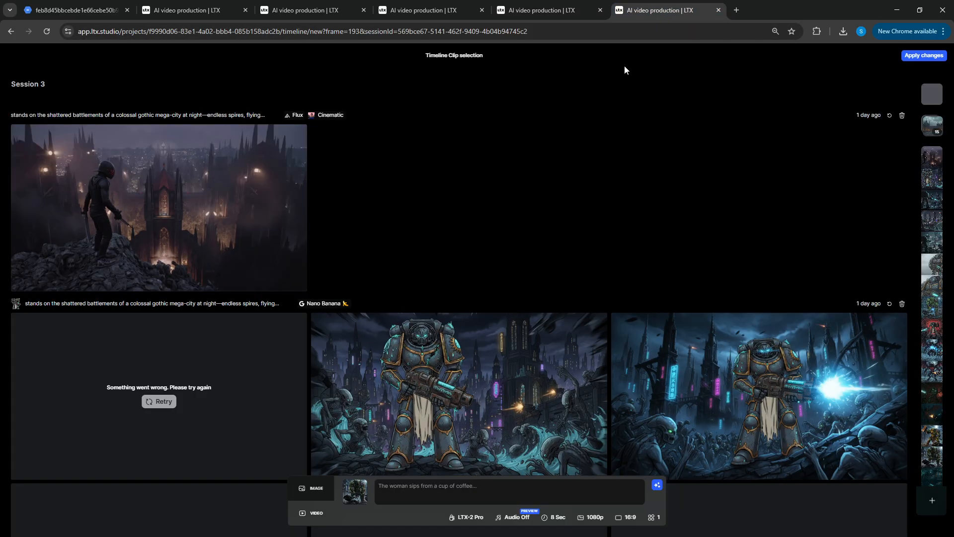
pyautogui.click(10, 31)
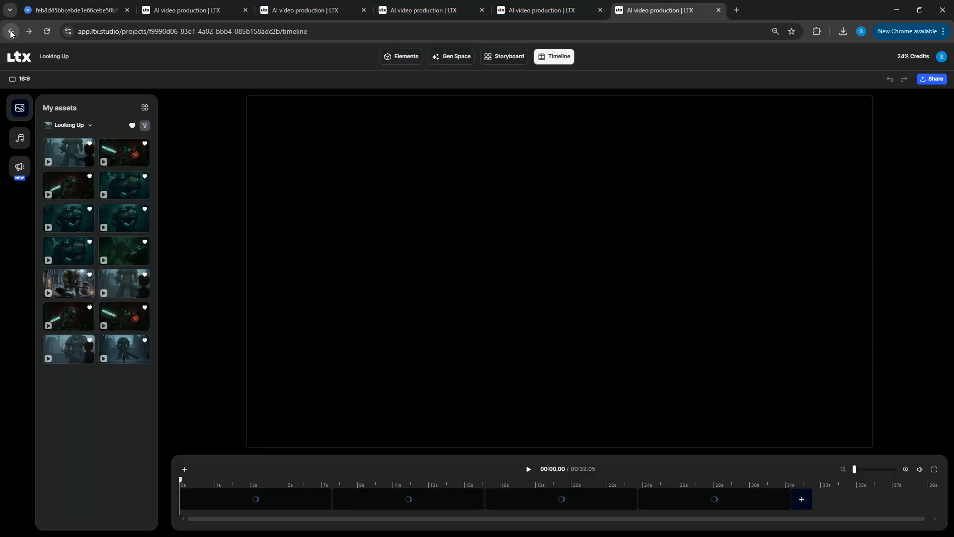
pyautogui.click(508, 59)
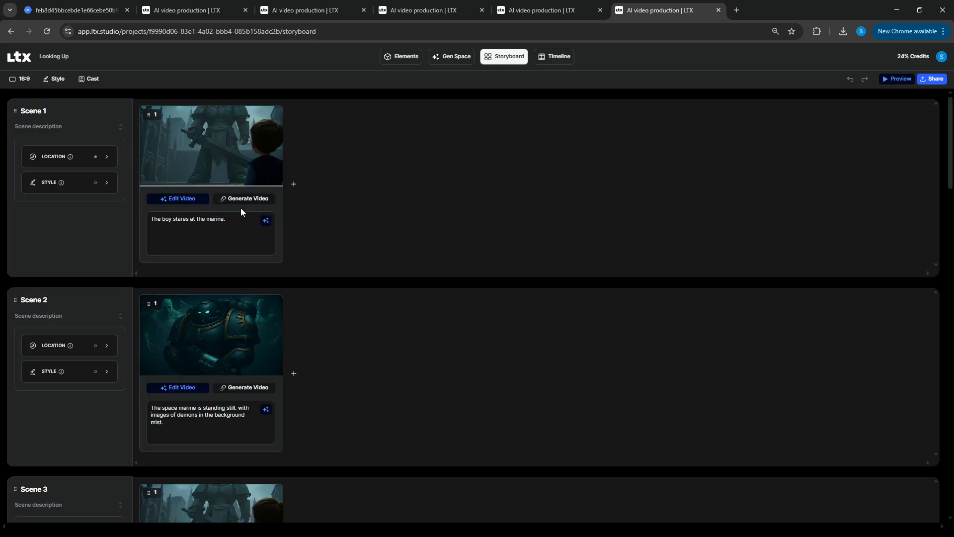
pyautogui.scroll(-6, 240, 208)
pyautogui.scroll(-5, 249, 220)
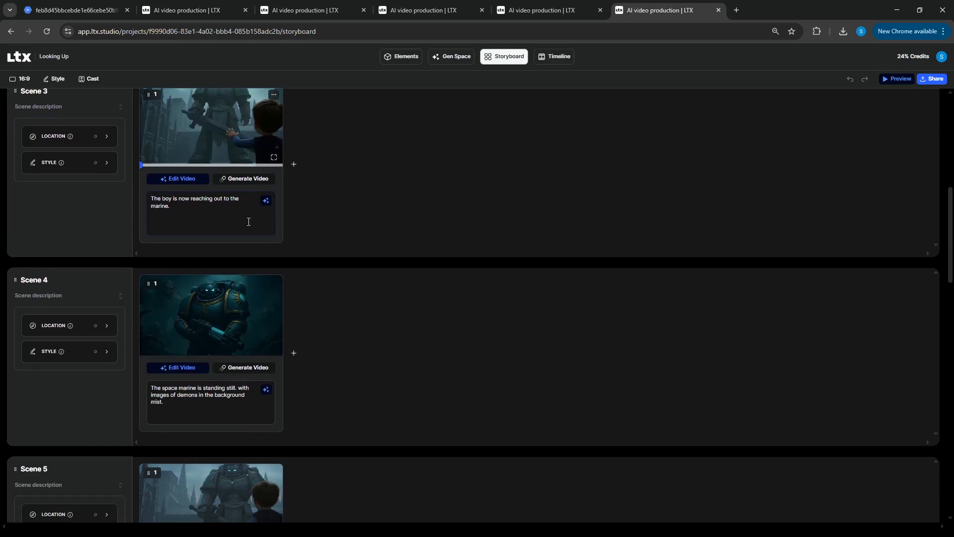
pyautogui.scroll(-2, 261, 362)
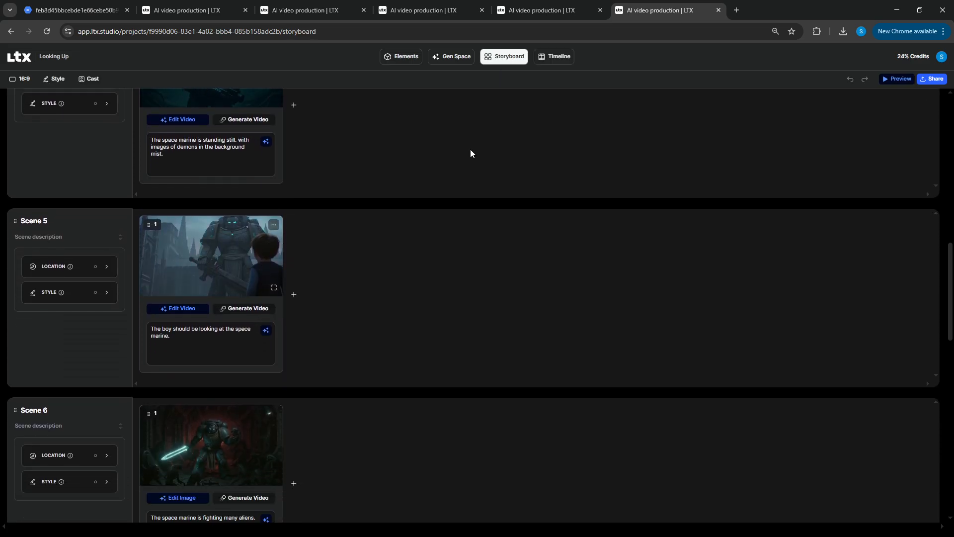
# Step: Back in the timeline tab, insert the Scene 5 video of the boy looking at the glowing-eyed marine and place it after the last clip
pyautogui.click(538, 11)
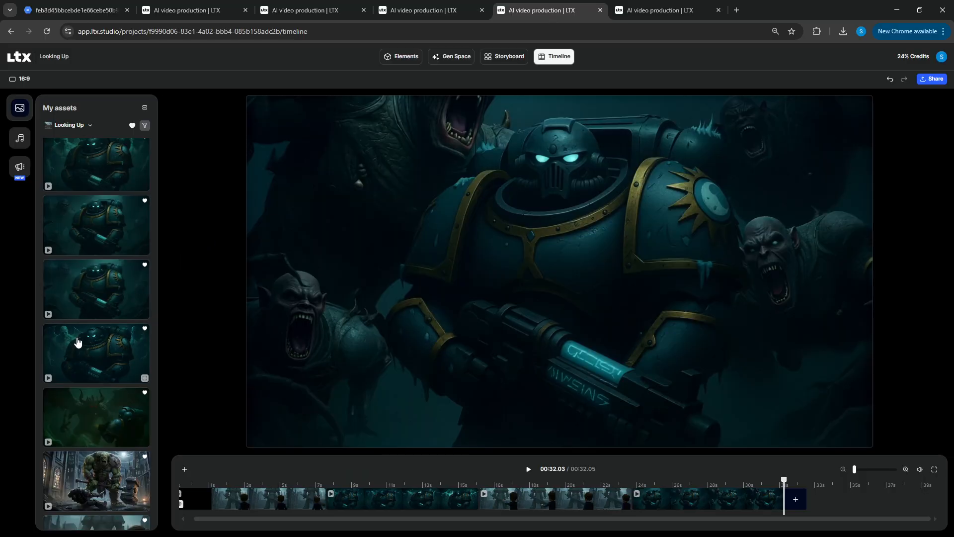
pyautogui.scroll(-6, 77, 342)
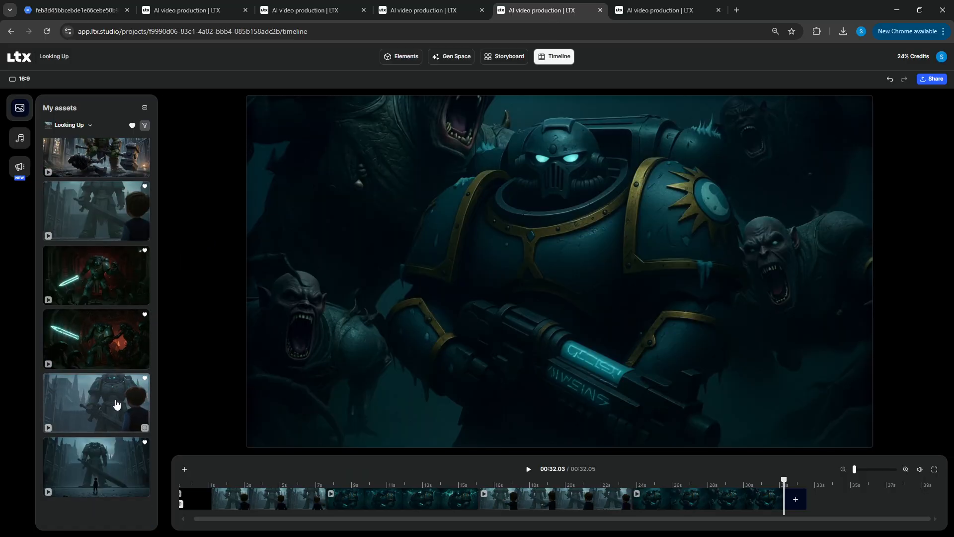
pyautogui.click(117, 404)
pyautogui.click(125, 127)
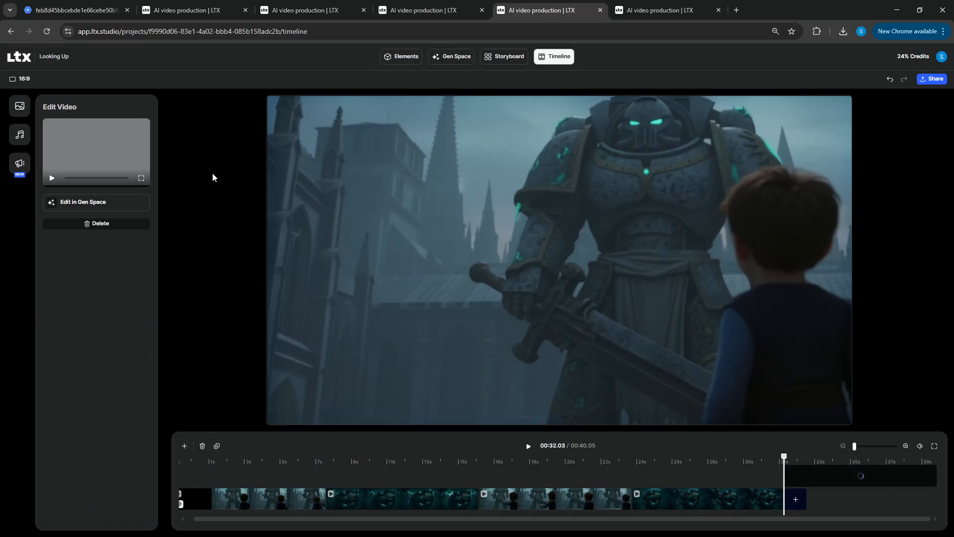
pyautogui.moveTo(811, 479); pyautogui.dragTo(926, 478)
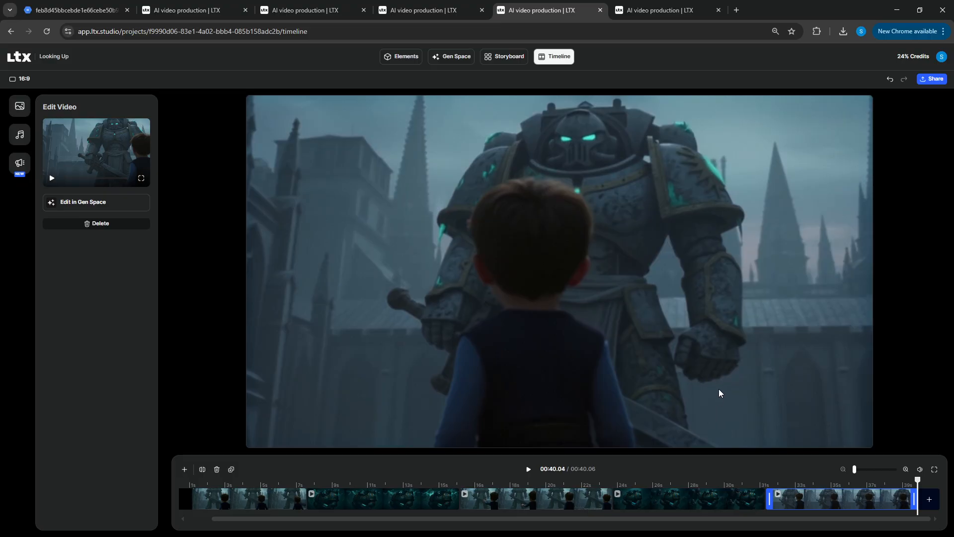
# Step: Browse the assets and preview the videos of the space marine fighting aliens with a glowing sword to compare them
pyautogui.click(19, 108)
pyautogui.scroll(-5, 96, 321)
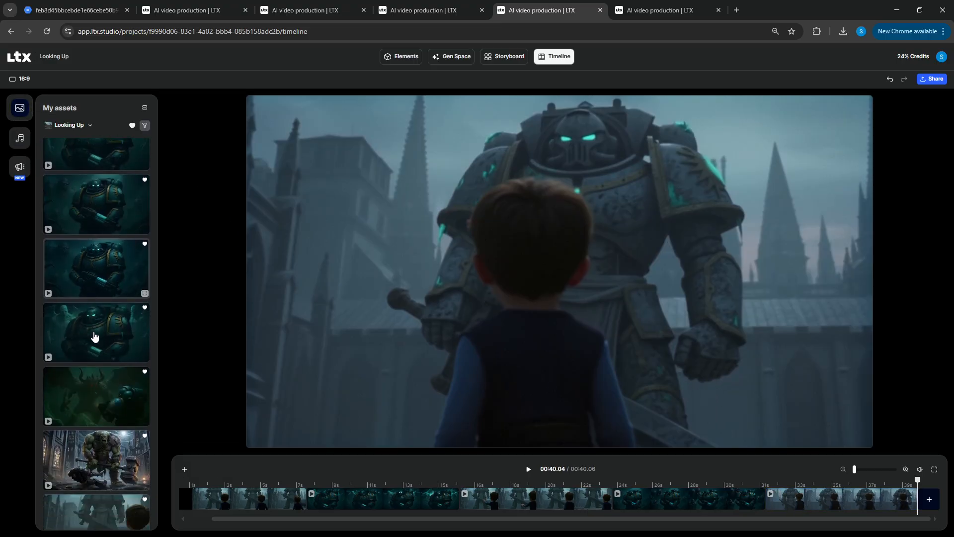
pyautogui.scroll(-3, 97, 326)
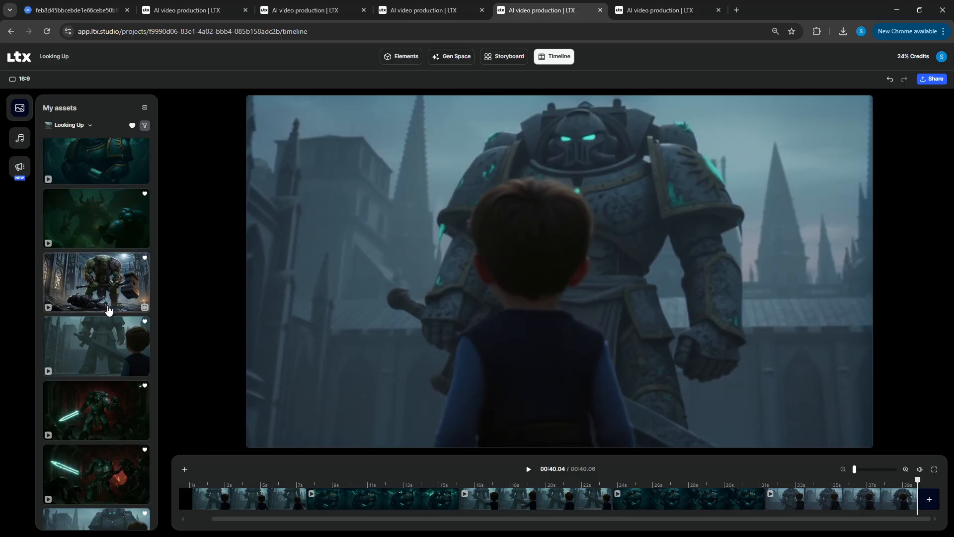
pyautogui.scroll(-2, 88, 320)
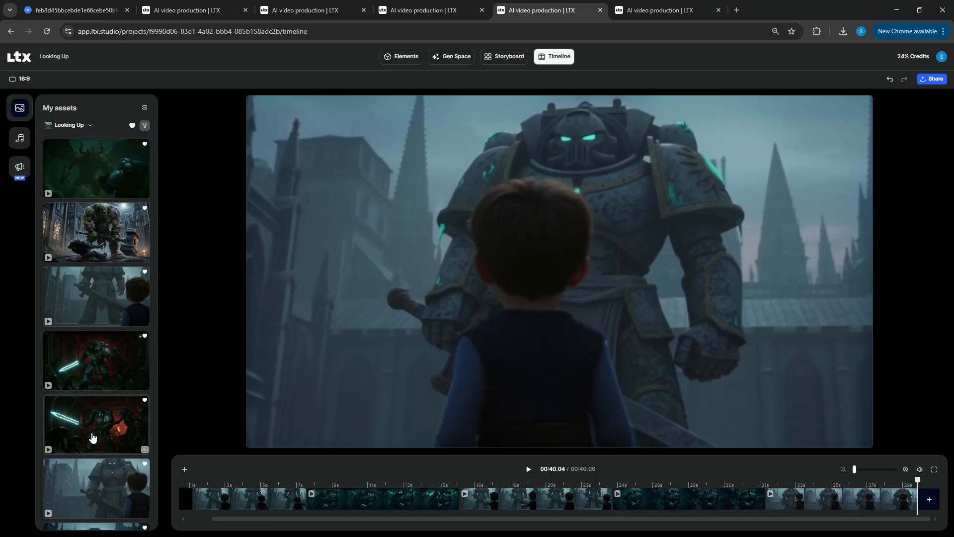
pyautogui.scroll(-2, 84, 421)
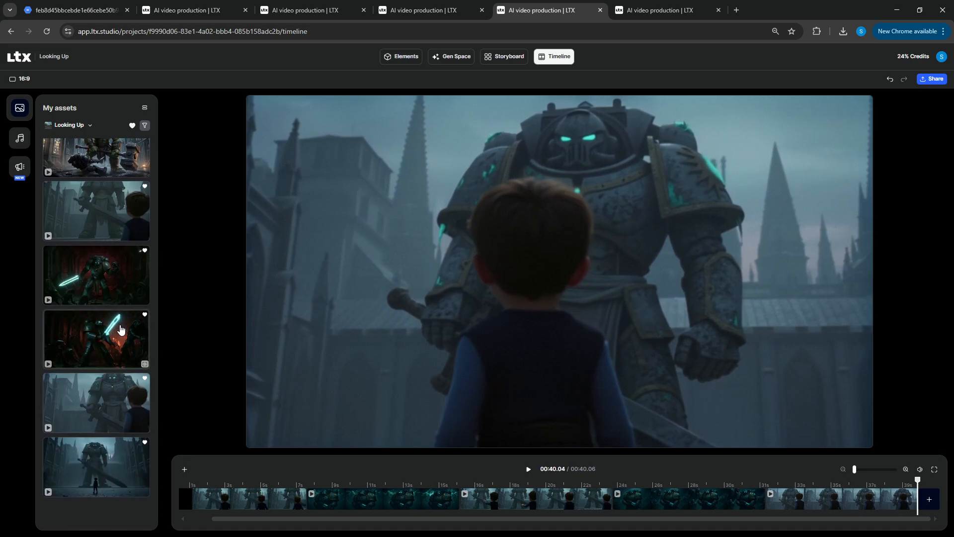
pyautogui.scroll(12, 116, 299)
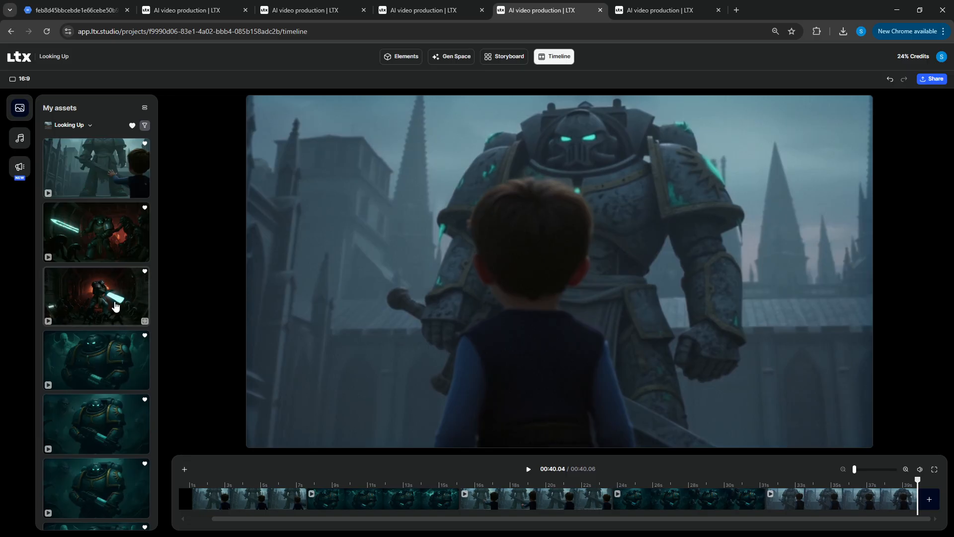
pyautogui.scroll(-7, 115, 308)
pyautogui.scroll(-4, 114, 308)
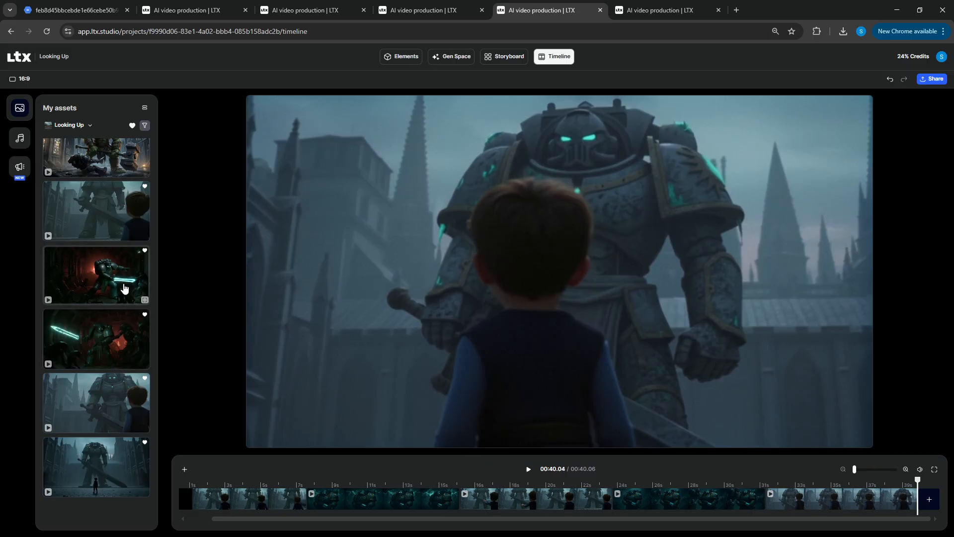
# Step: Insert the video of the marine fighting aliens with the glowing sword and place it on the main track after the Scene 5 clip
pyautogui.click(125, 288)
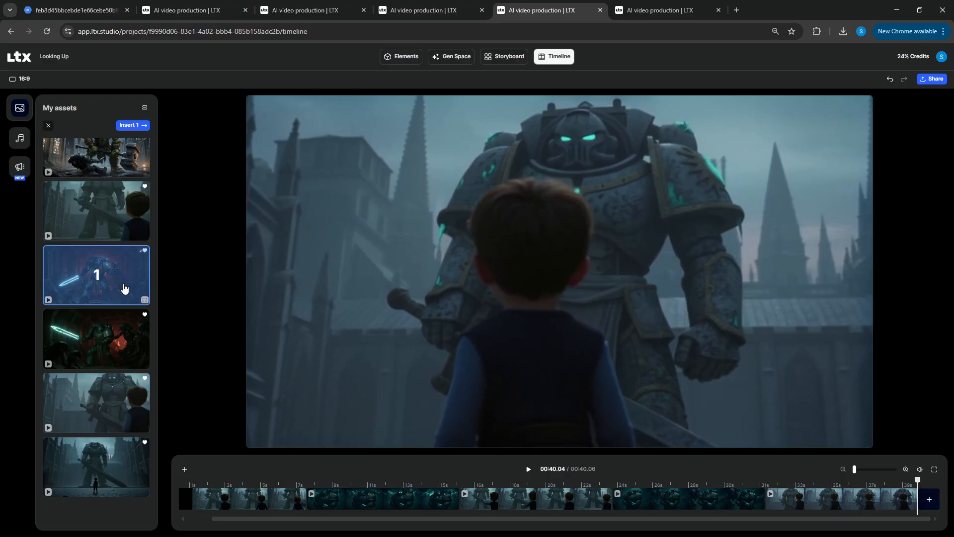
pyautogui.click(130, 126)
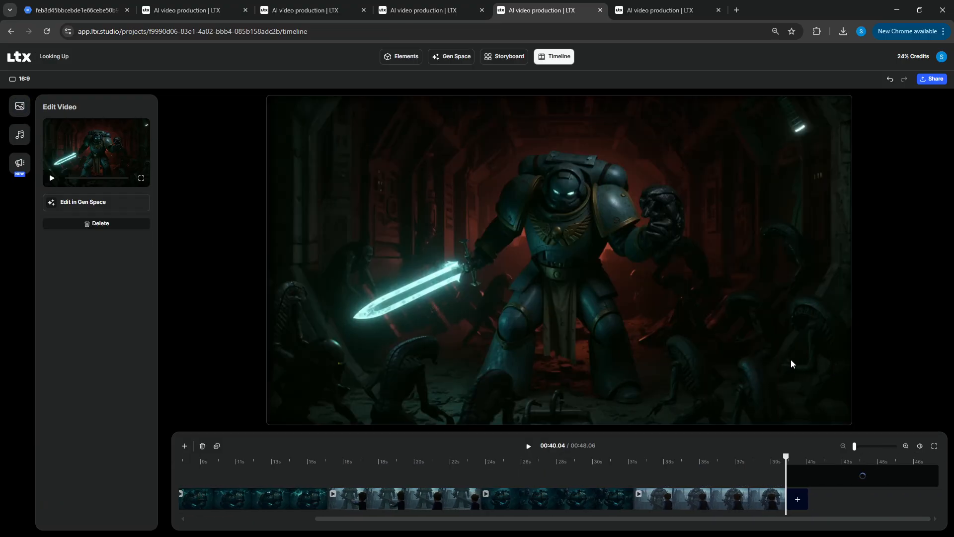
pyautogui.moveTo(835, 478); pyautogui.dragTo(834, 507)
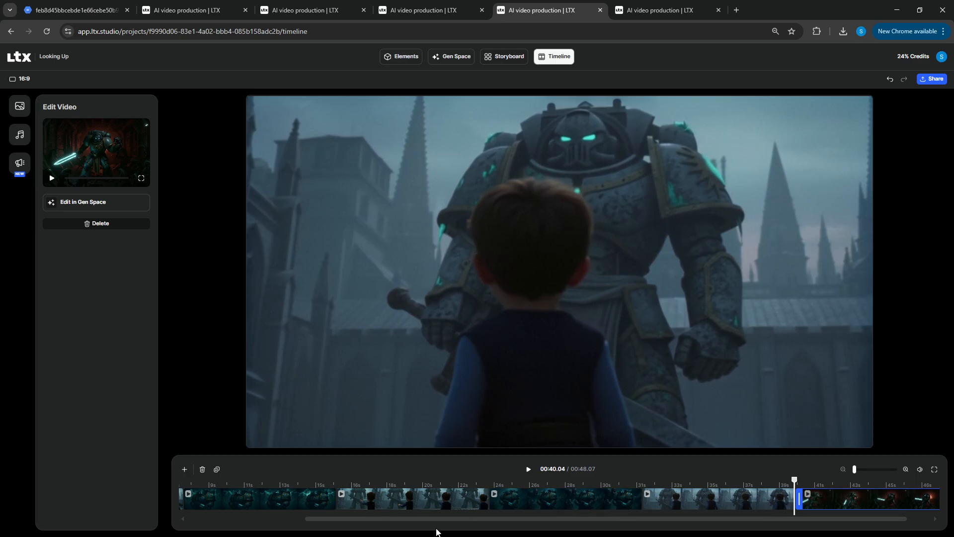
pyautogui.moveTo(411, 523); pyautogui.dragTo(540, 524)
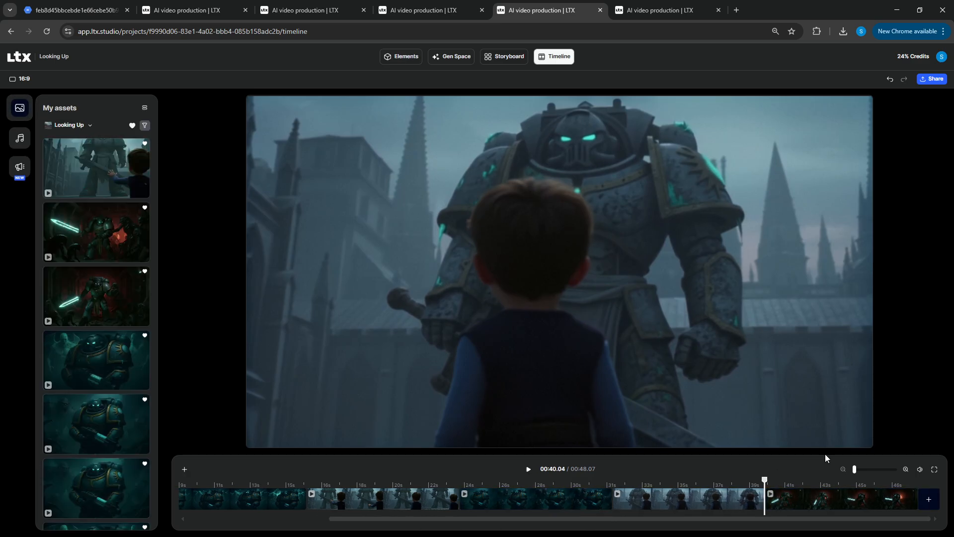
# Step: Set the playhead to the end of the sword-fight clip at about 48 s, and leave the clip selection page without applying changes
pyautogui.moveTo(764, 485); pyautogui.dragTo(927, 495)
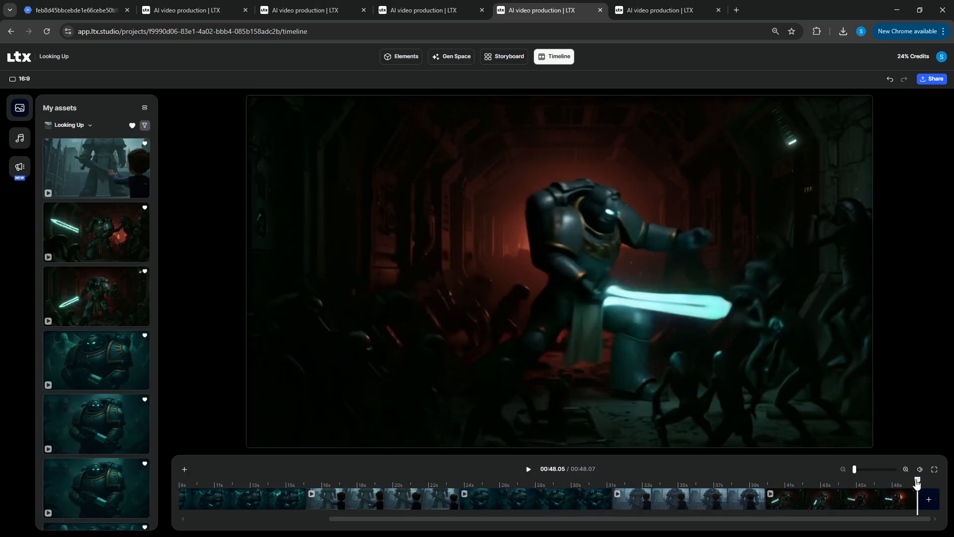
pyautogui.click(796, 485)
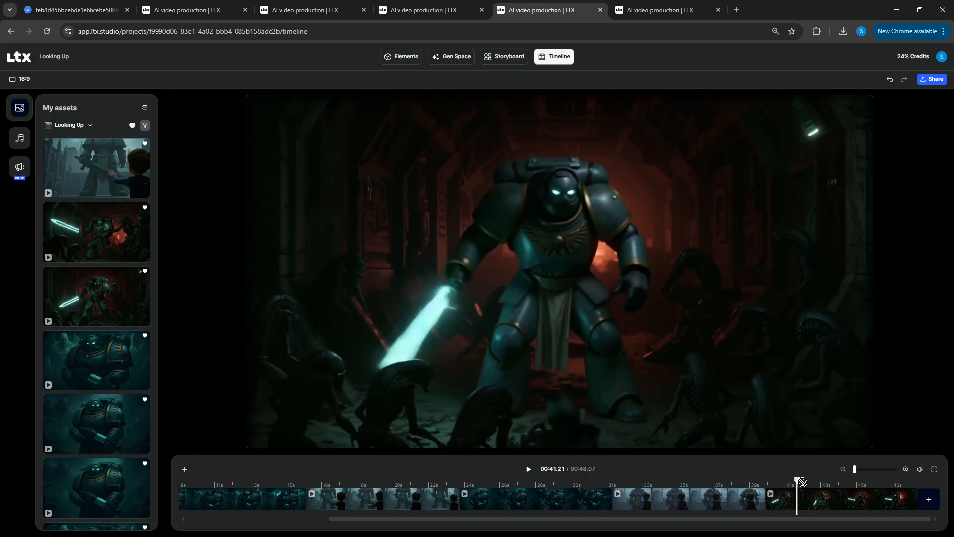
pyautogui.moveTo(835, 487); pyautogui.dragTo(919, 493)
pyautogui.click(924, 495)
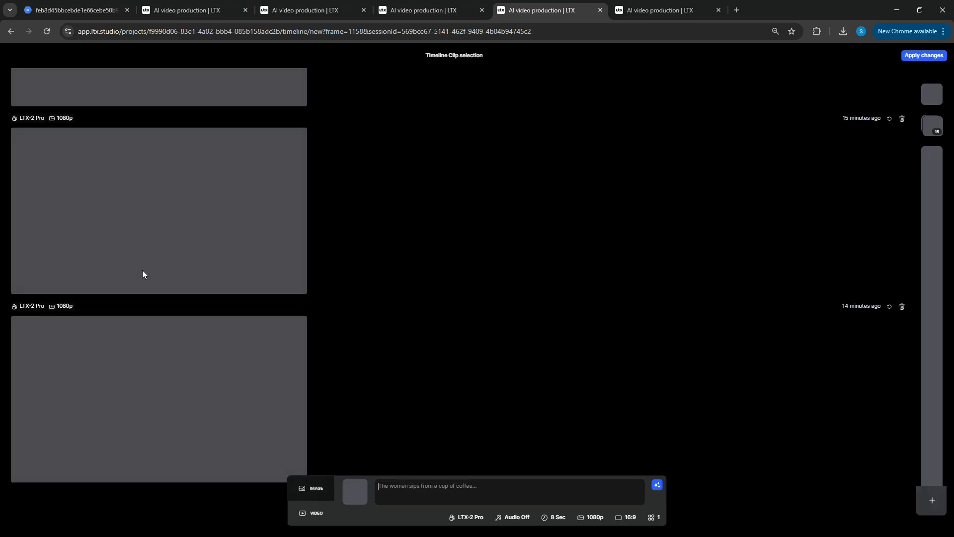
pyautogui.click(11, 31)
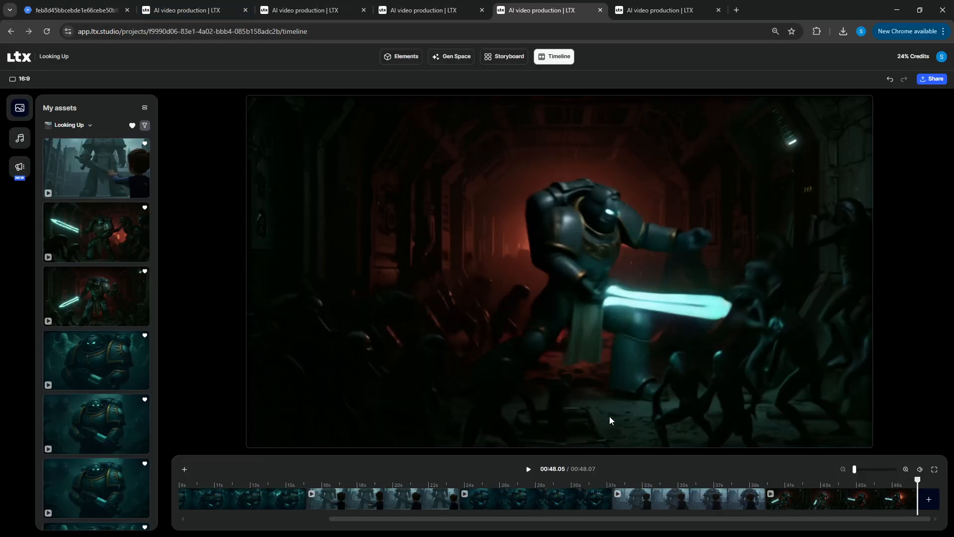
# Step: Insert the orc with hammer, green horned demon and boy-facing-the-giant-statue videos in that order, and place them on the main track after the sword-fight clip
pyautogui.scroll(-5, 95, 387)
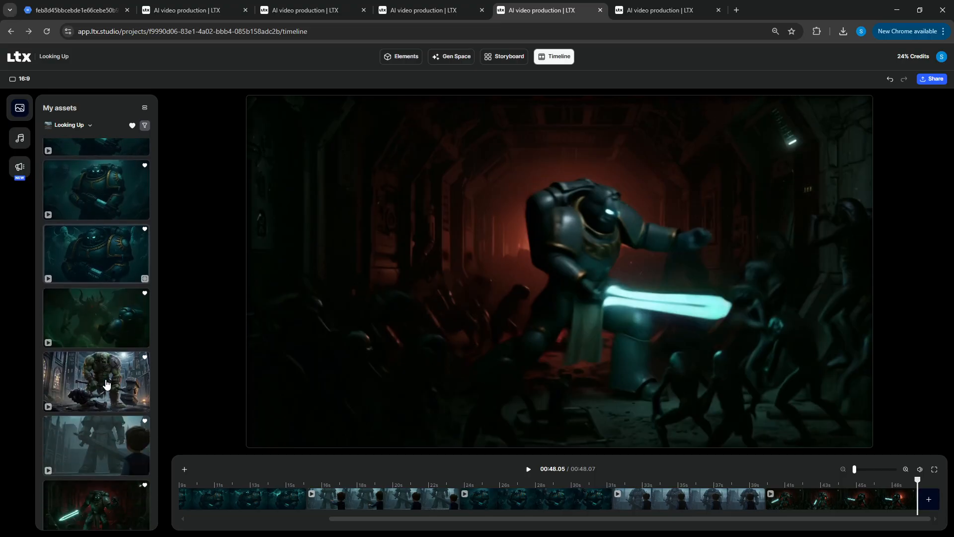
pyautogui.click(113, 368)
pyautogui.scroll(-4, 114, 383)
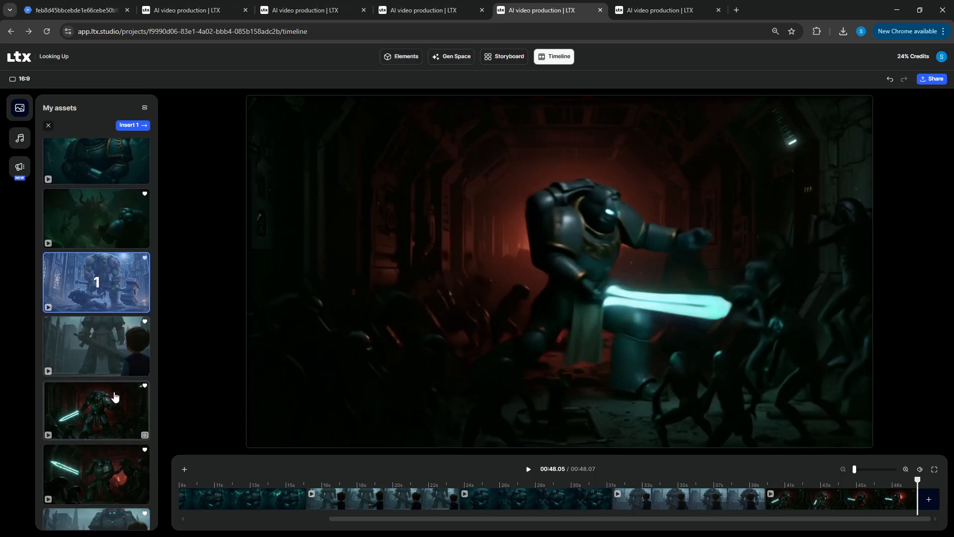
pyautogui.scroll(5, 116, 397)
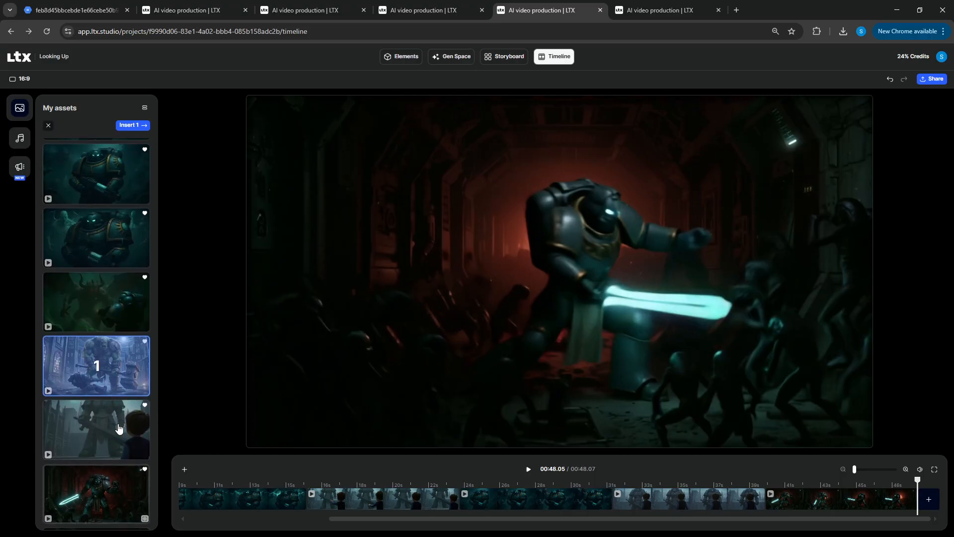
pyautogui.scroll(2, 119, 427)
pyautogui.click(100, 422)
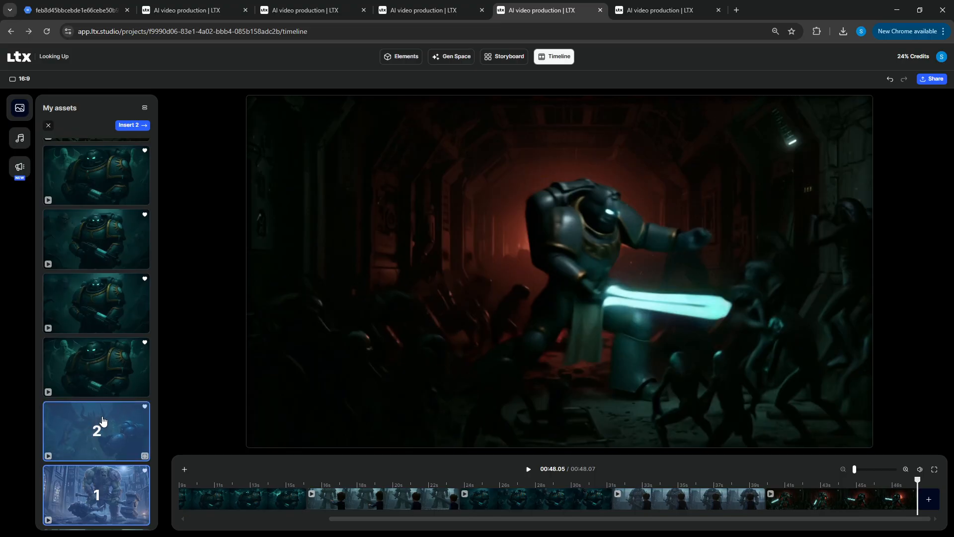
pyautogui.scroll(-7, 103, 421)
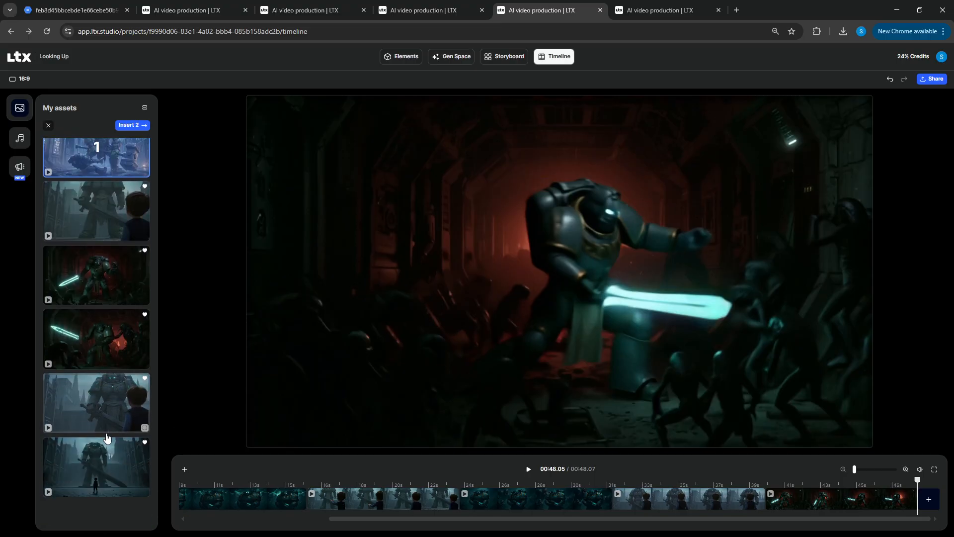
pyautogui.click(109, 460)
pyautogui.click(132, 127)
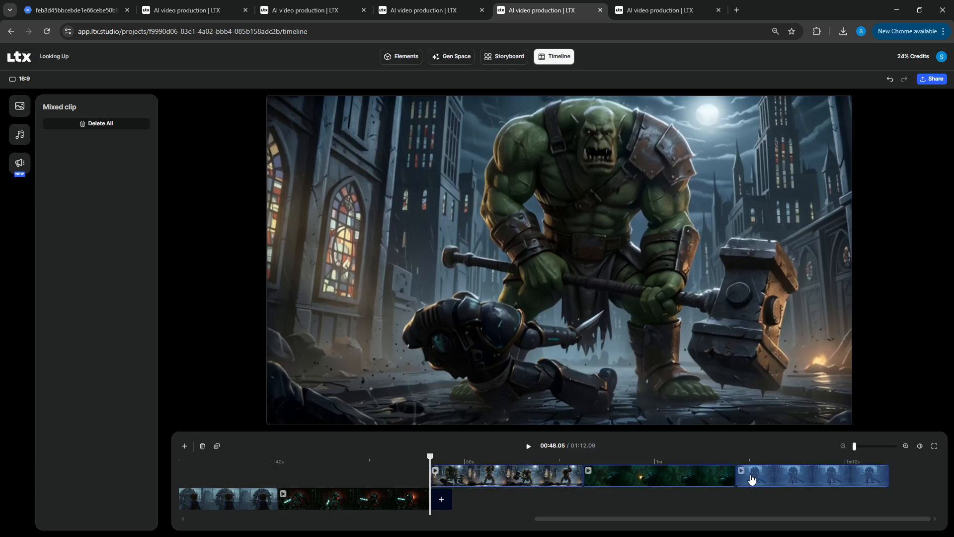
pyautogui.moveTo(753, 485); pyautogui.dragTo(561, 504)
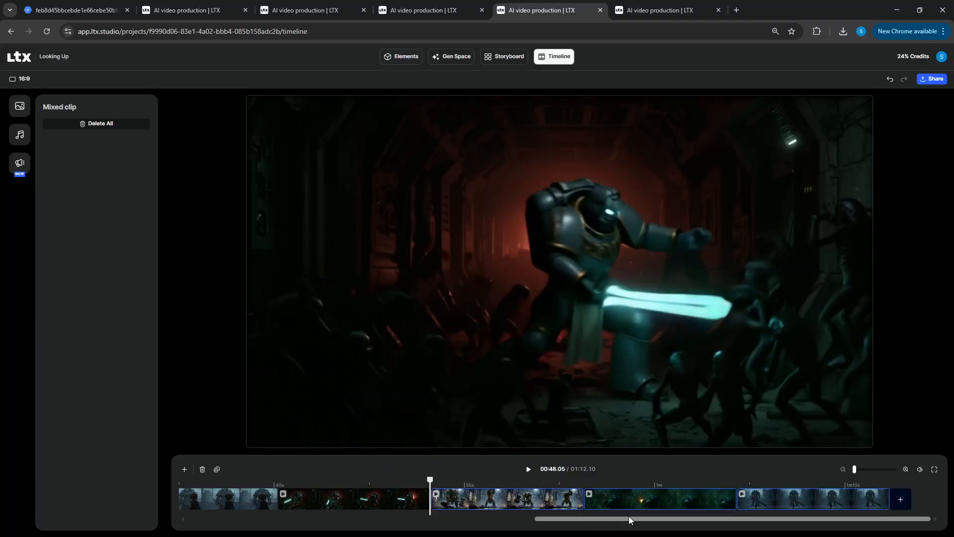
# Step: Return the playhead to the start of the timeline at 00:00.00 and show the video preview in full screen
pyautogui.moveTo(654, 517); pyautogui.dragTo(303, 517)
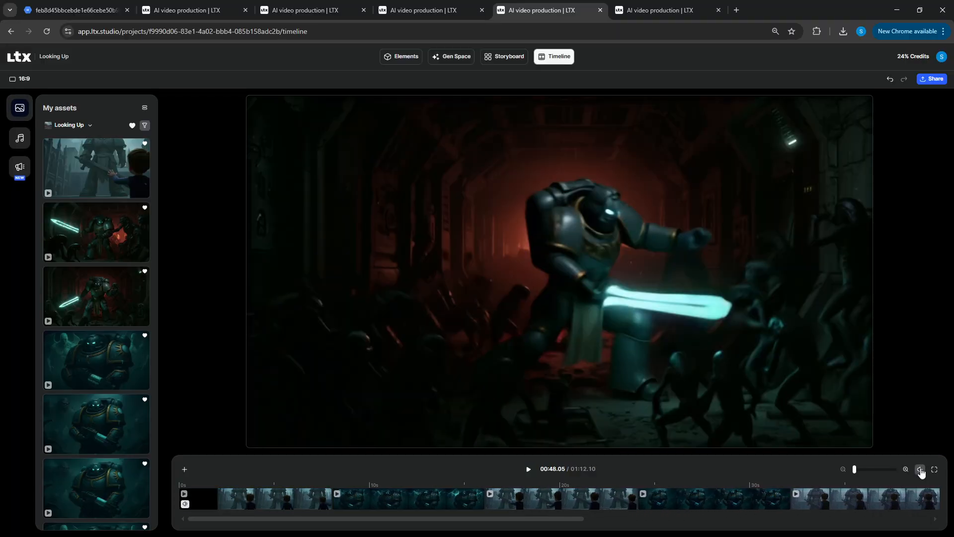
pyautogui.moveTo(195, 481); pyautogui.dragTo(175, 479)
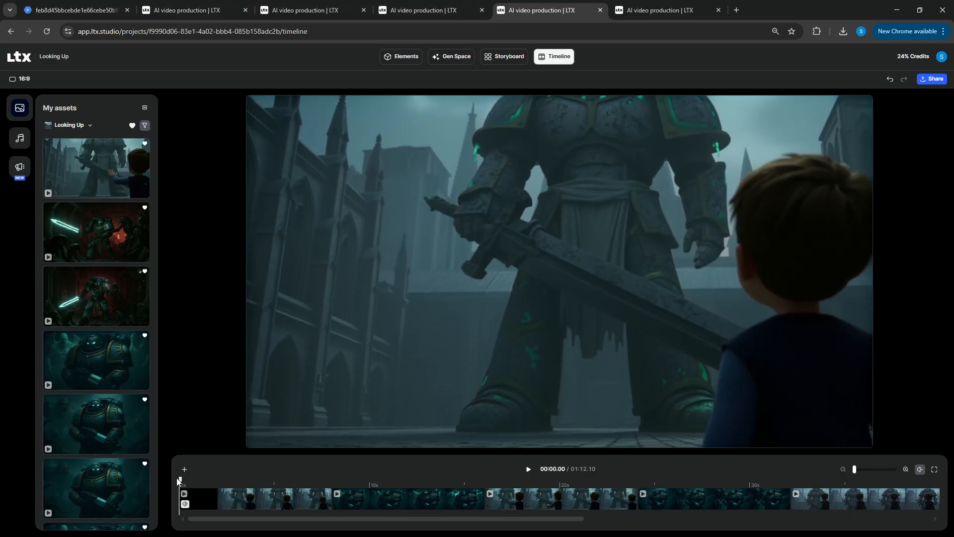
pyautogui.click(933, 469)
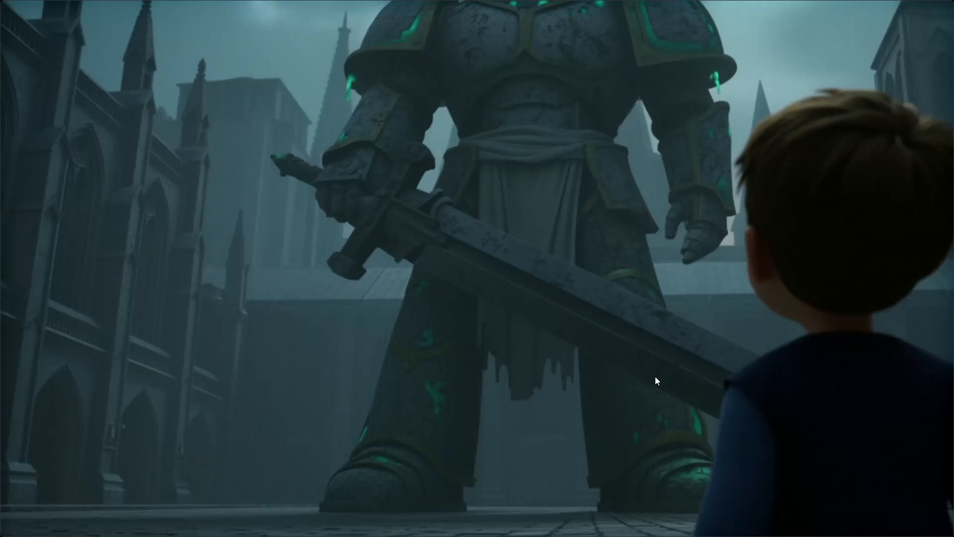